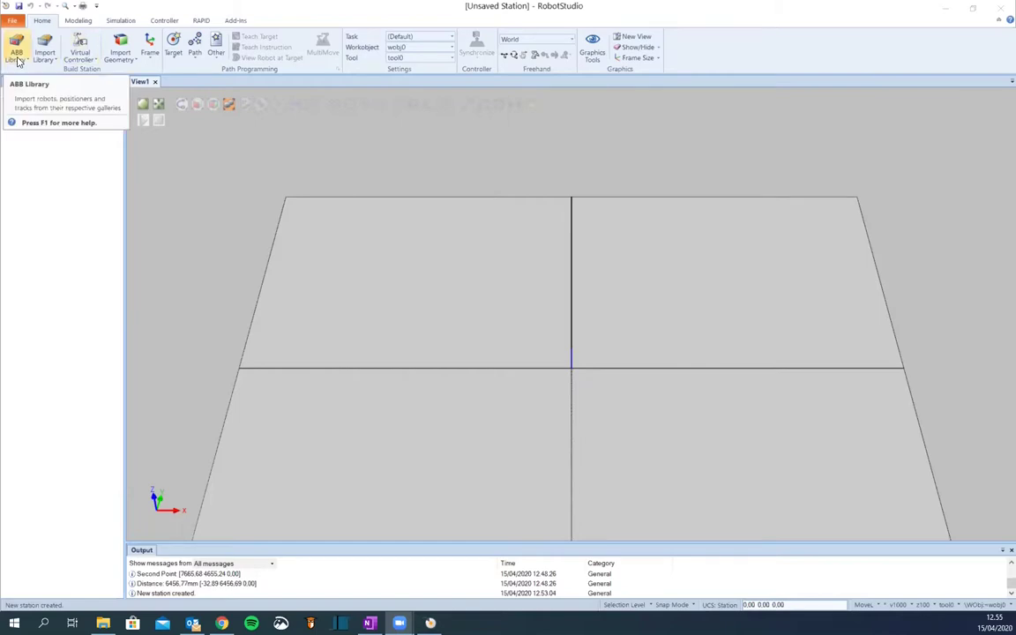
Add an IRB 2600 robot with 12 kg capacity and 1.85 m reach to the station
left_click(18, 54)
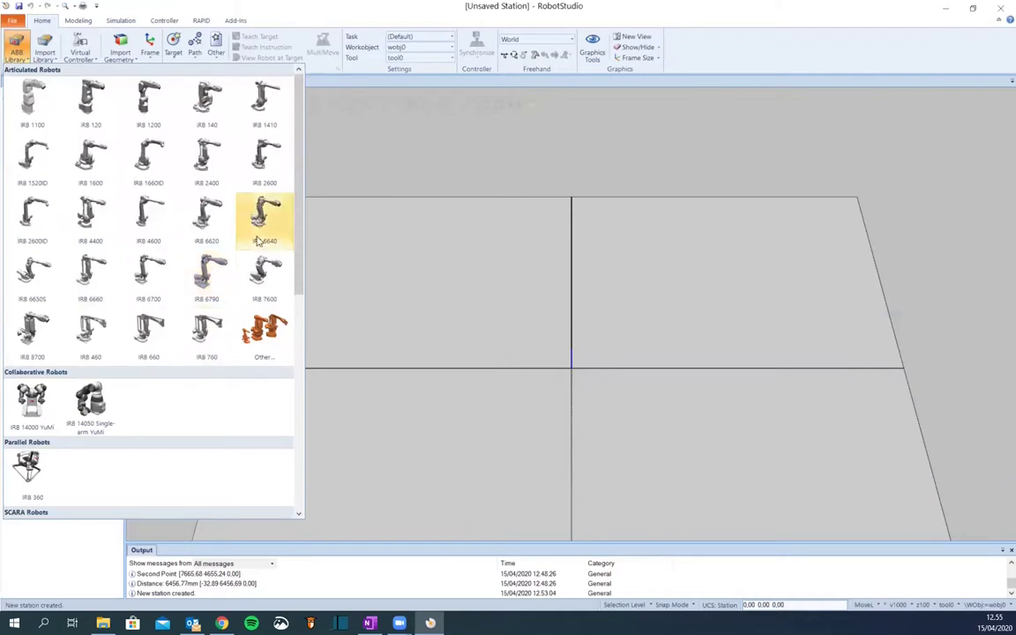
left_click(260, 164)
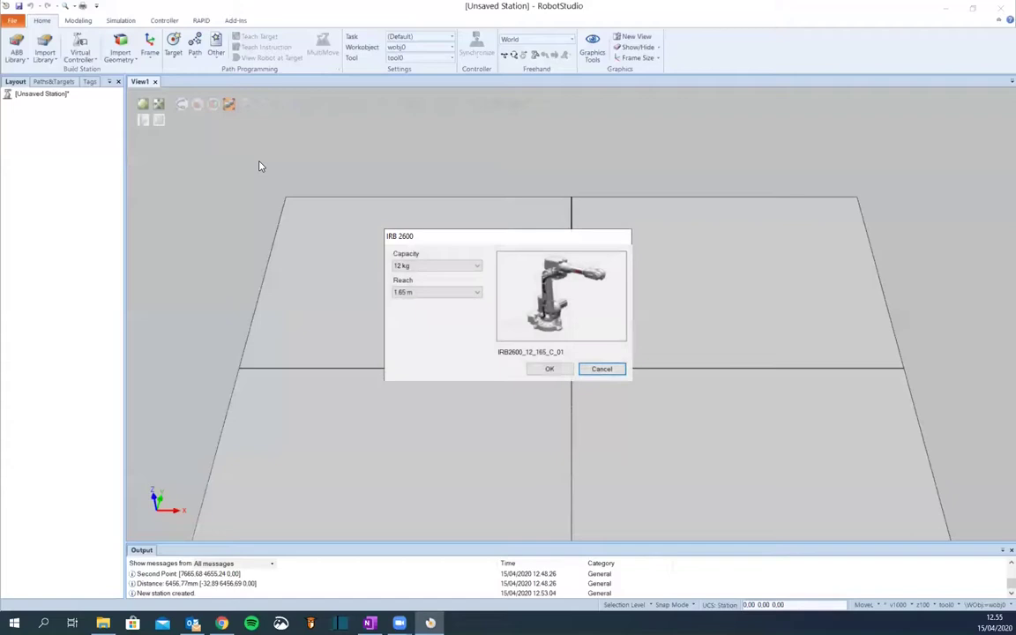
left_click(419, 296)
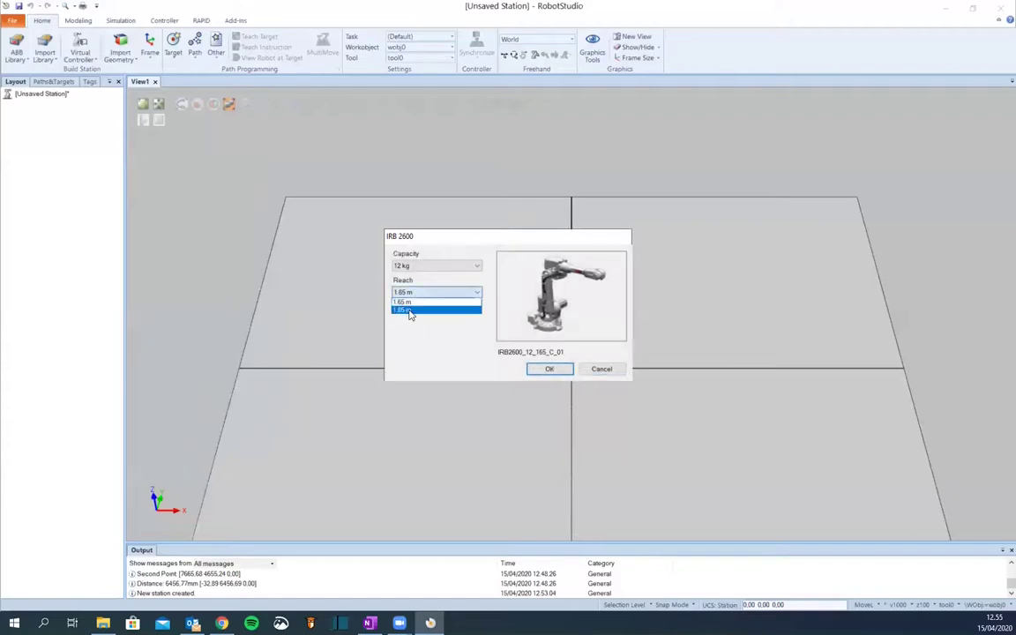
left_click(410, 306)
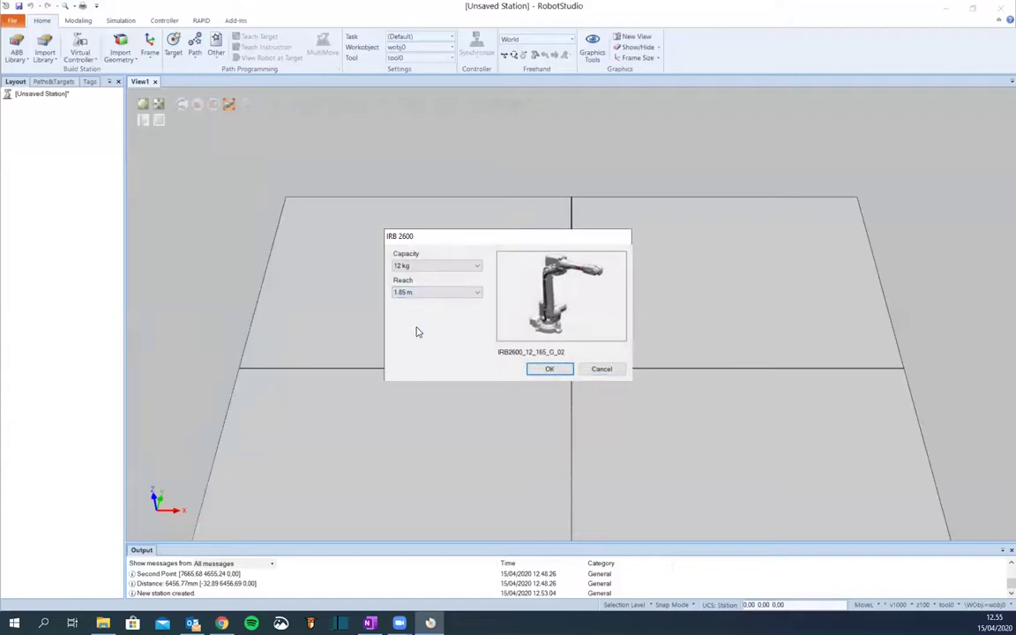
left_click(550, 368)
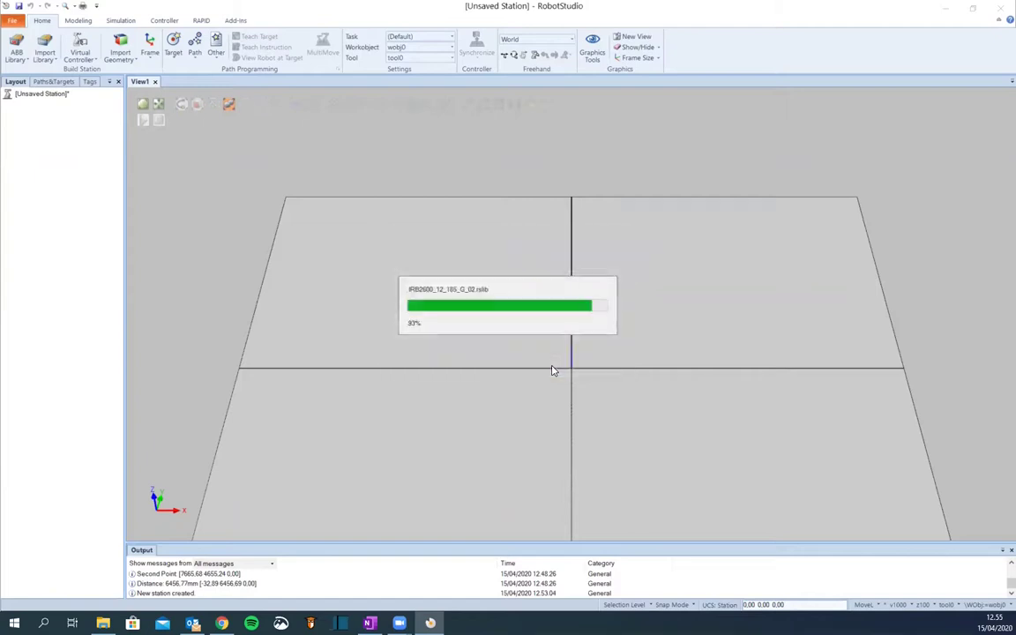
scroll(593, 418, "down", 3)
scroll(595, 429, "down", 1)
left_click_drag(734, 399, 694, 381, "ctrl+shift")
left_click(685, 408)
scroll(674, 399, "down", 1)
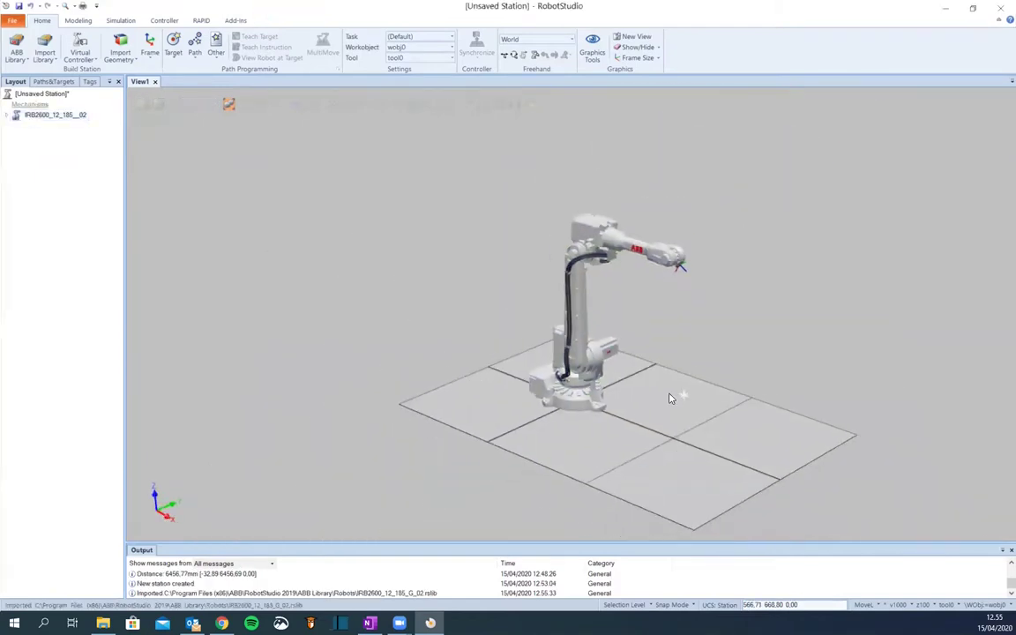
scroll(540, 330, "up", 1)
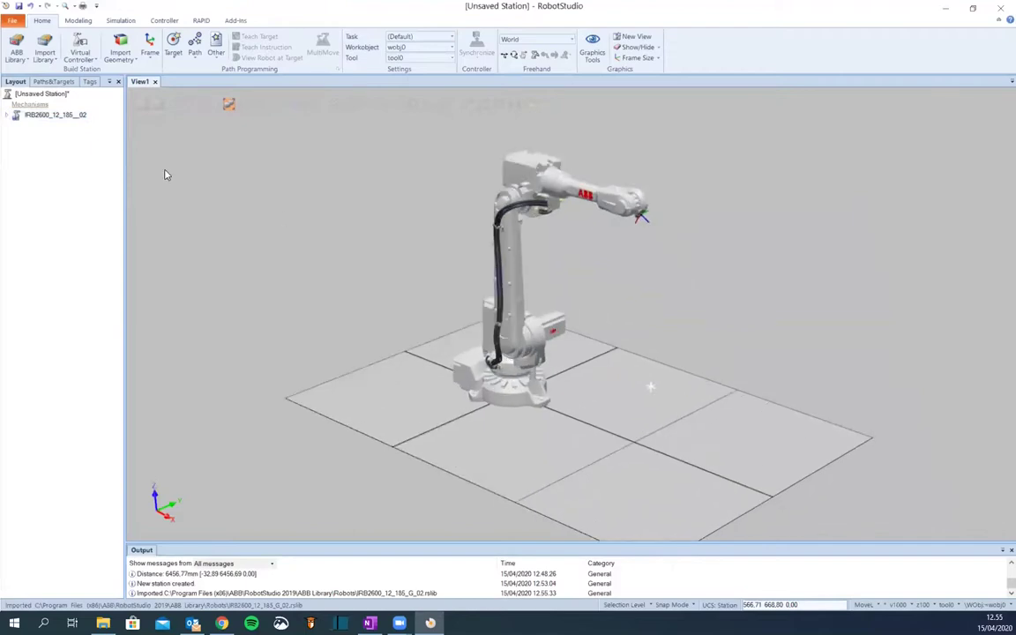
Start building a vacuum tool from the equipment builder and set its TCP Z position to 100 mm
left_click(83, 21)
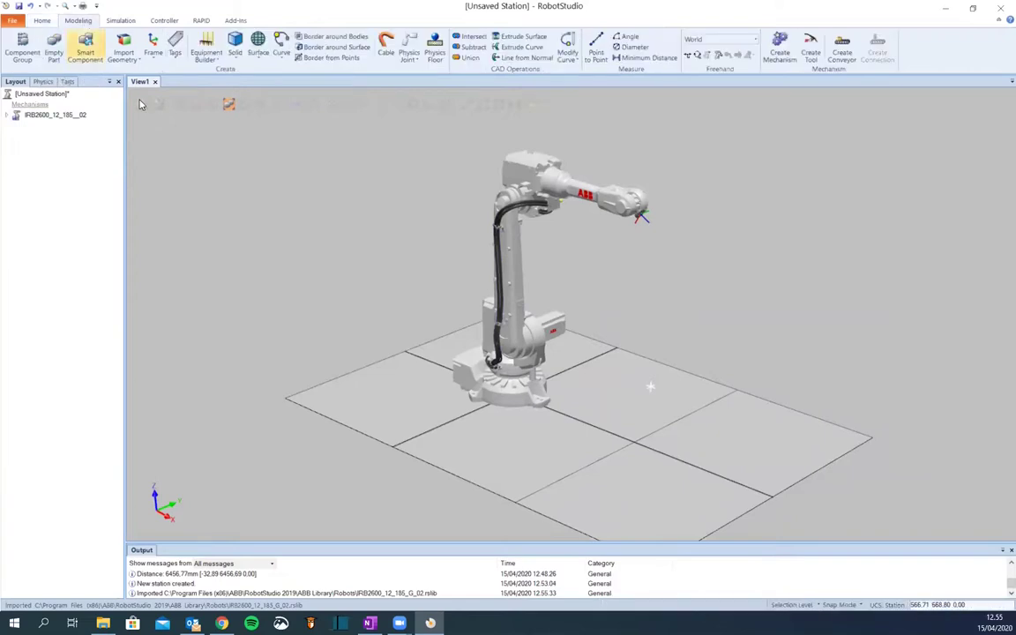
left_click(211, 54)
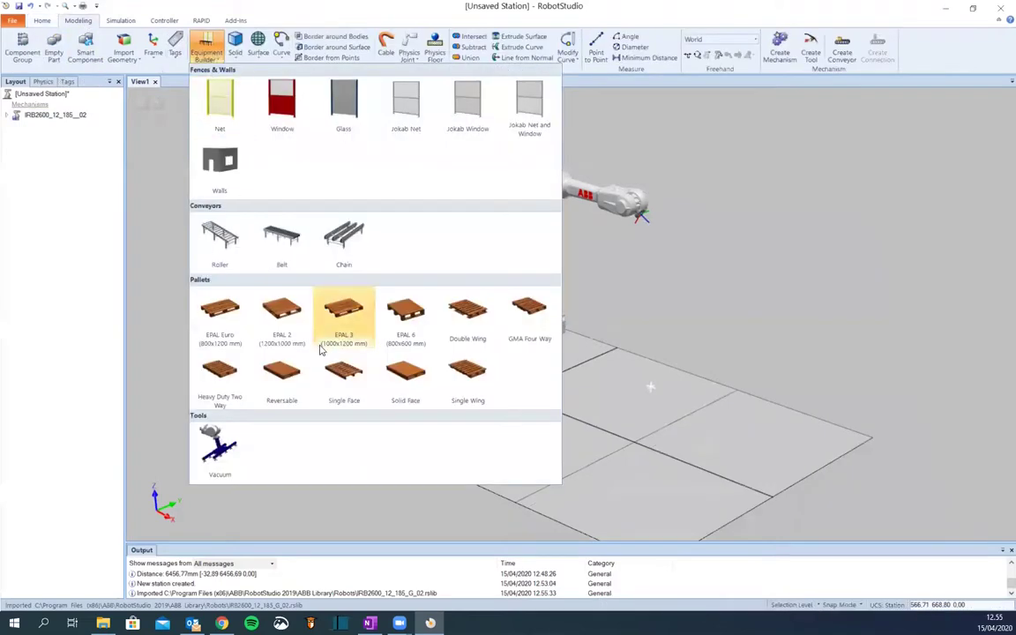
left_click(220, 441)
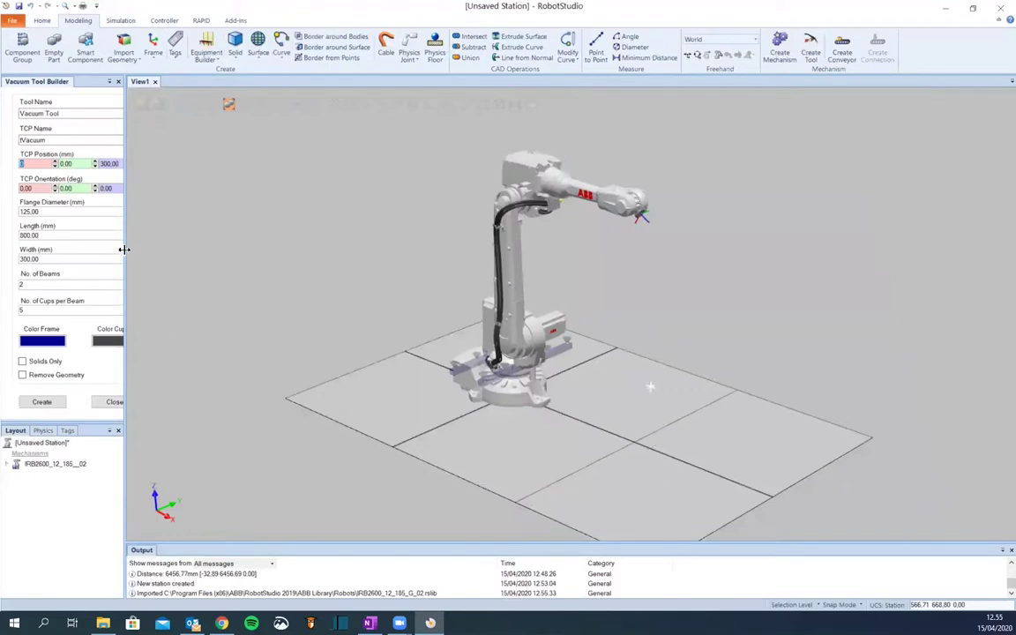
left_click_drag(125, 250, 267, 277)
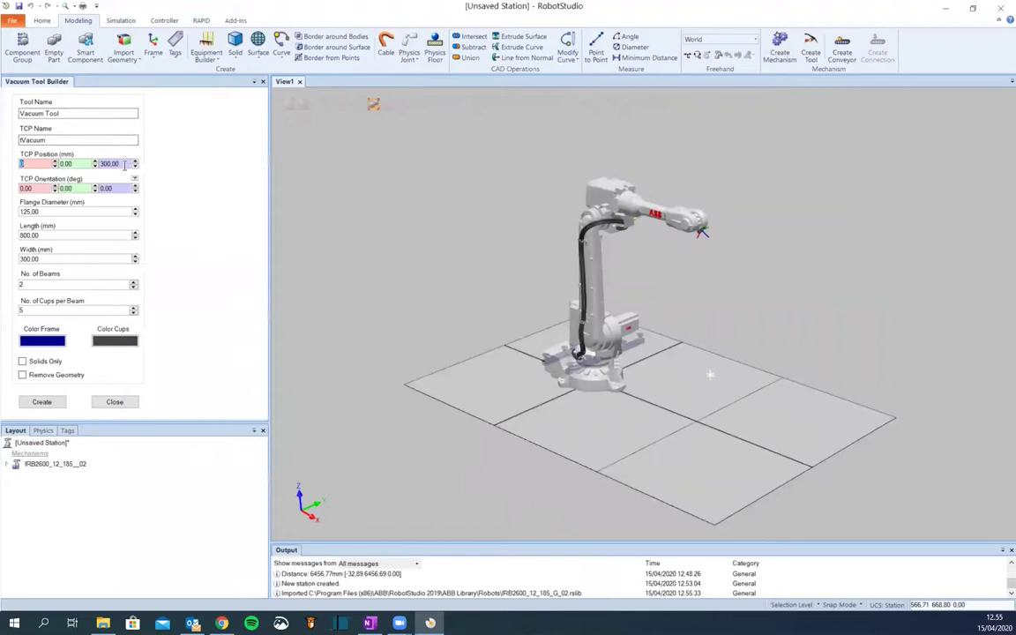
scroll(603, 390, "up", 5)
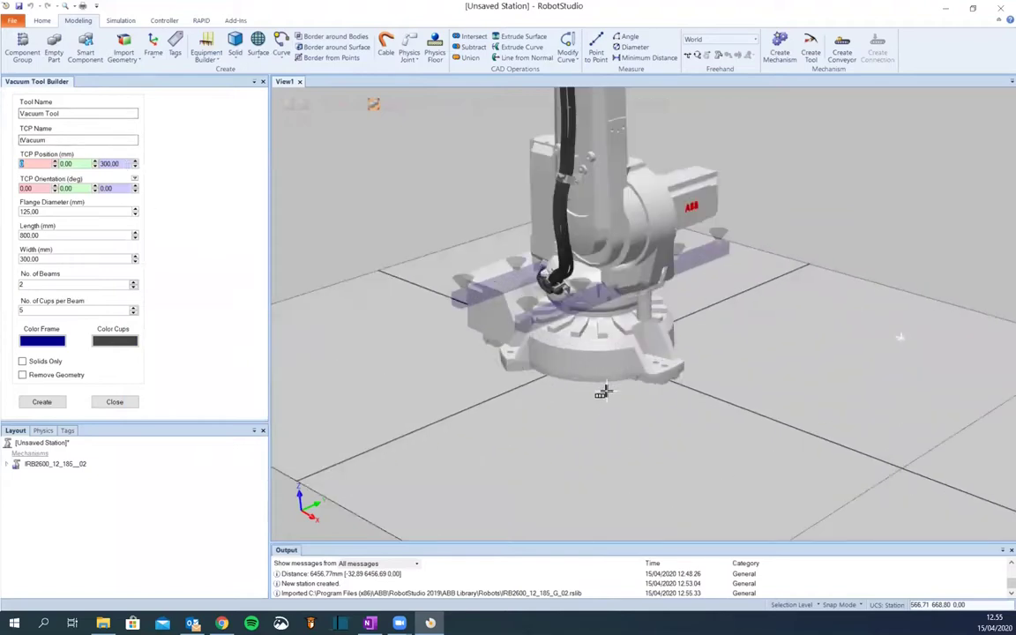
left_click(124, 162)
type("100")
left_click(109, 211)
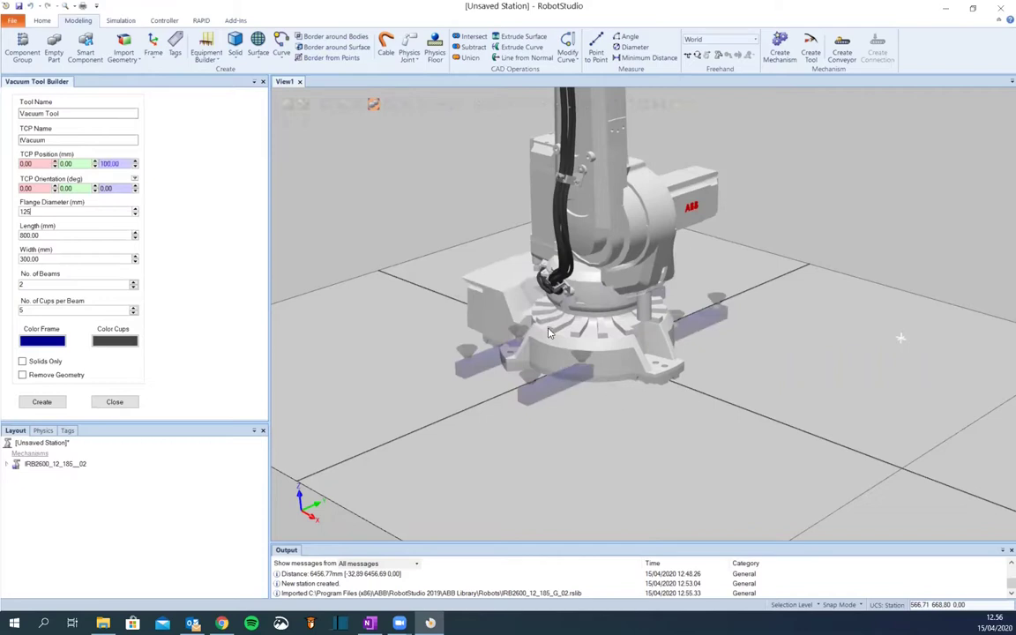
Set the vacuum tool's TCP Z position to 150 mm and its flange diameter to 60 mm
left_click_drag(118, 164, 103, 166)
type("150")
key("Return")
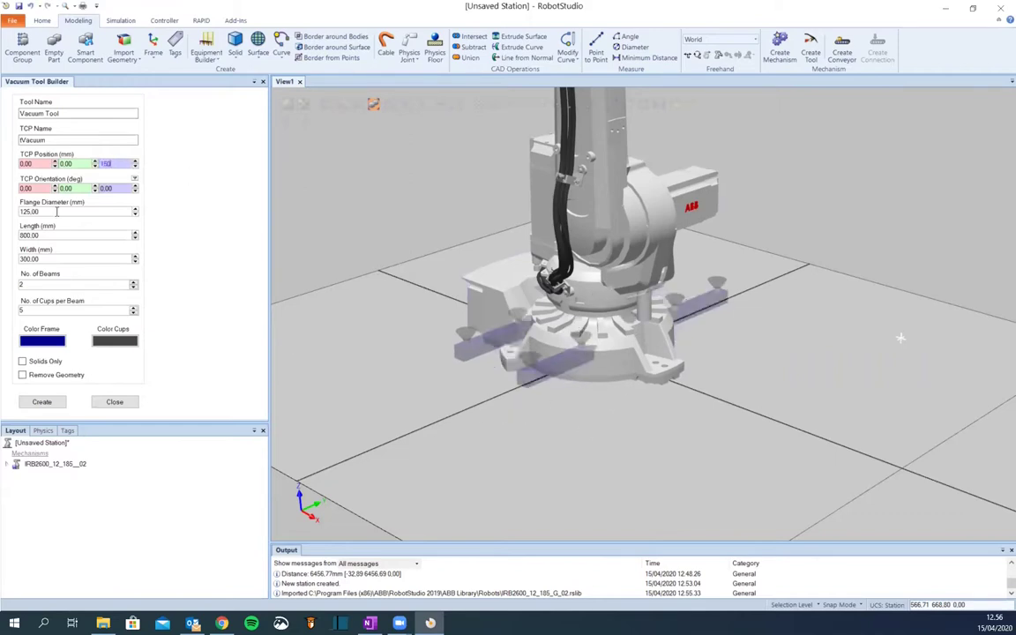
left_click_drag(56, 212, 6, 208)
type("60")
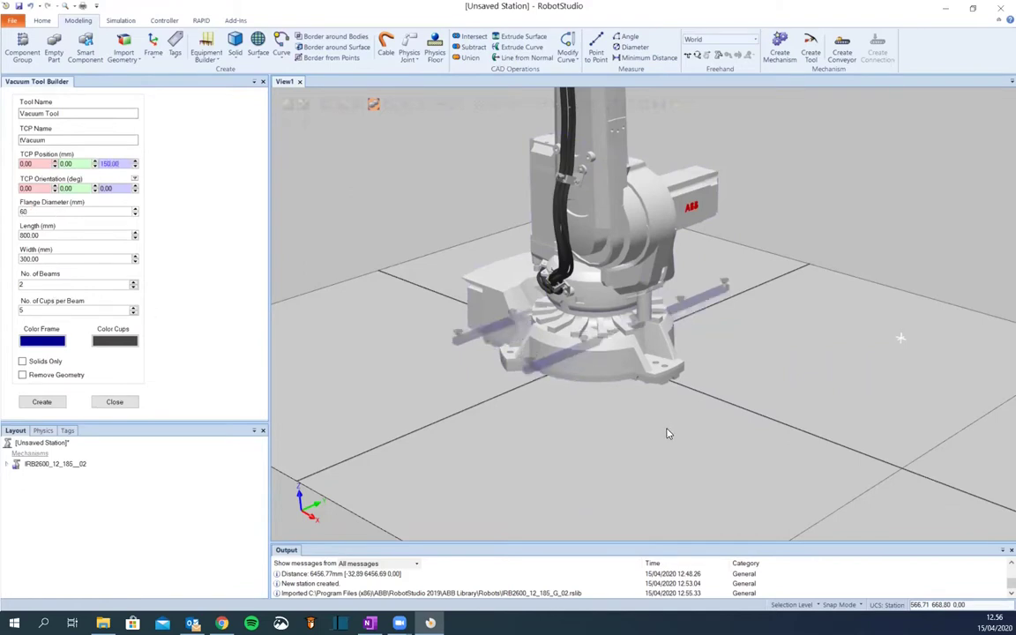
scroll(667, 434, "down", 5)
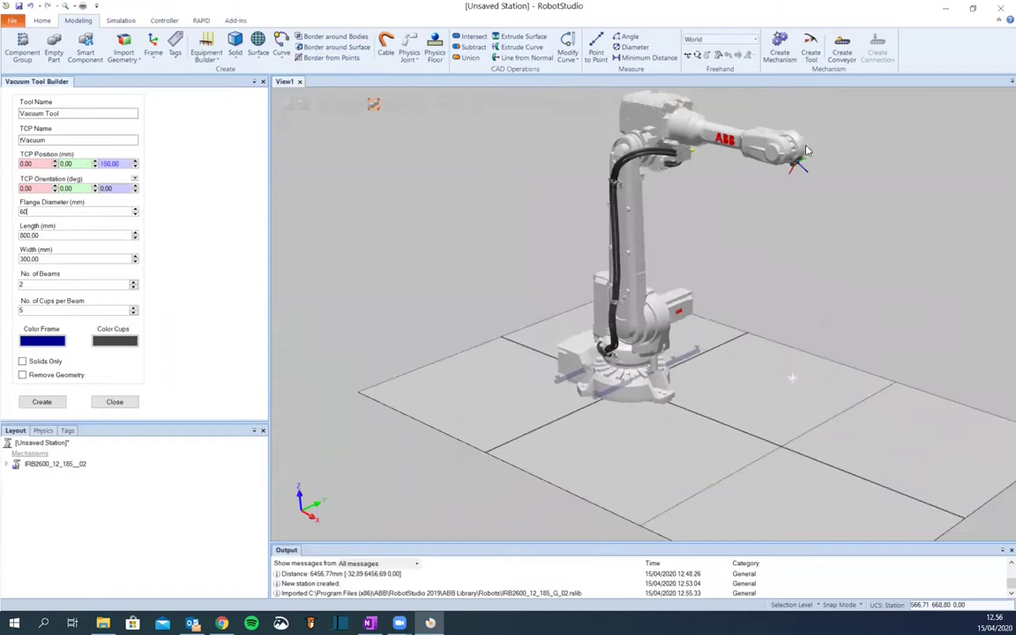
Size the vacuum tool to 300 mm length and 200 mm width, with 3 beams and 2 cups per beam
left_click_drag(59, 233, 5, 232)
type("300")
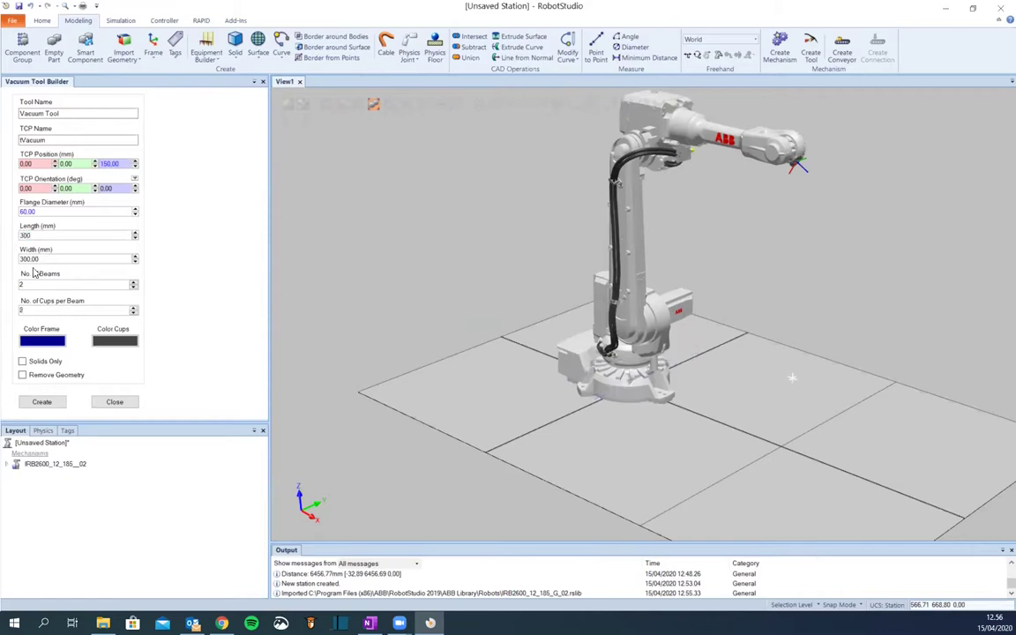
double_click(45, 258)
left_click(134, 283)
left_click_drag(41, 258, 10, 262)
type("200")
Give the tool frame a dark magenta colour and create the vacuum tool
left_click(43, 341)
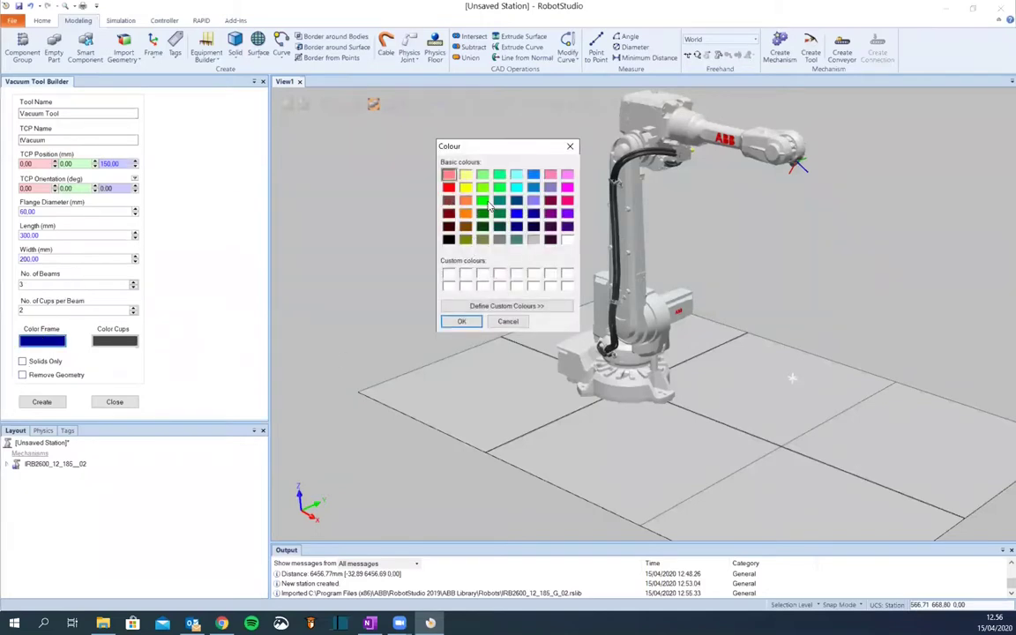
left_click(550, 200)
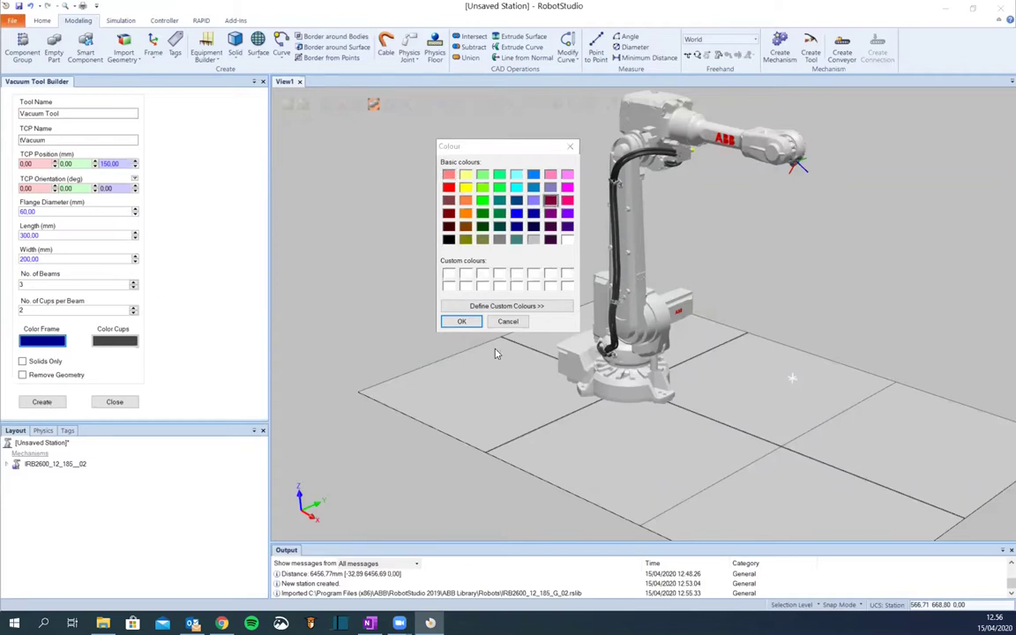
left_click(459, 321)
left_click(50, 403)
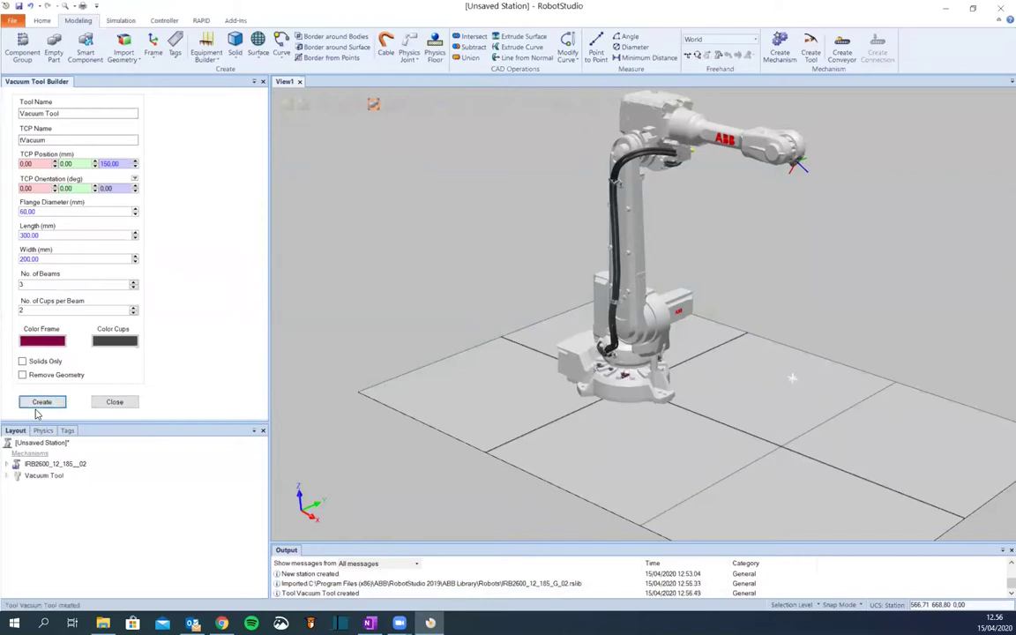
left_click(114, 402)
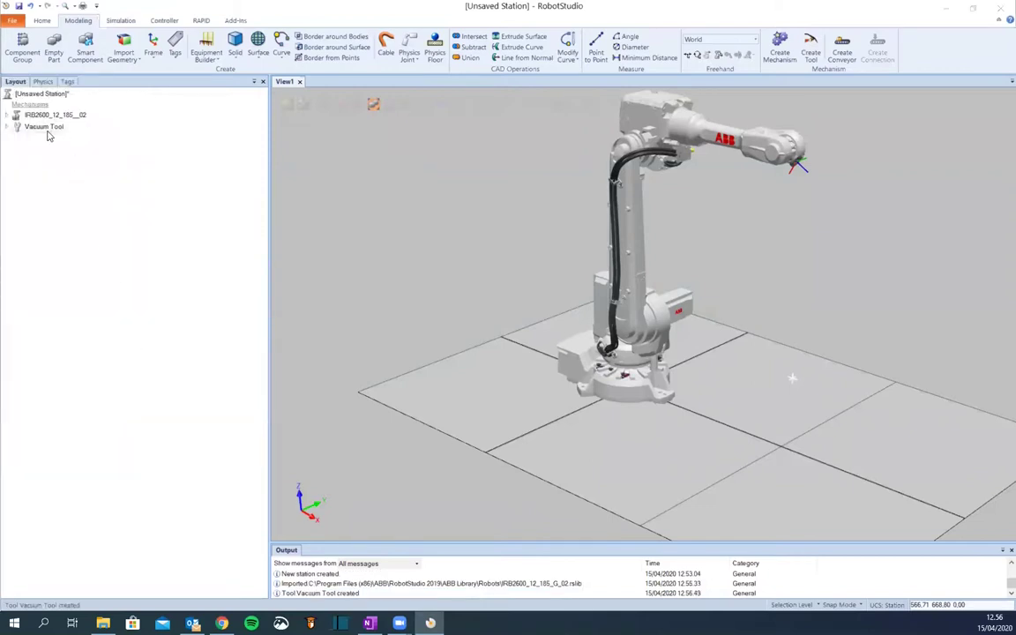
Attach the vacuum tool to the IRB 2600 robot and update the tool's position to the flange
left_click_drag(49, 130, 51, 117)
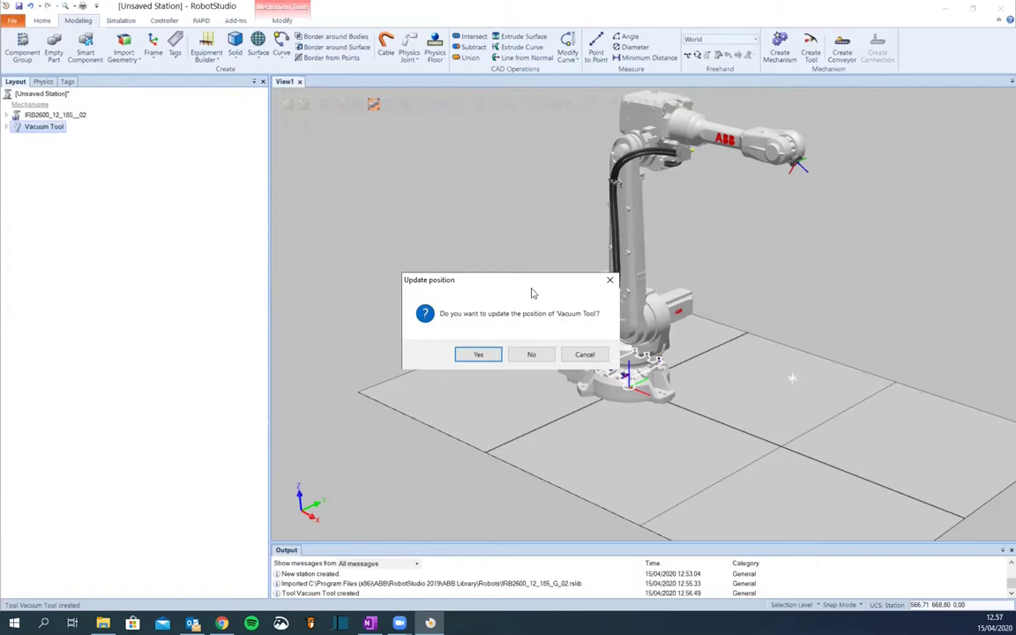
left_click(478, 355)
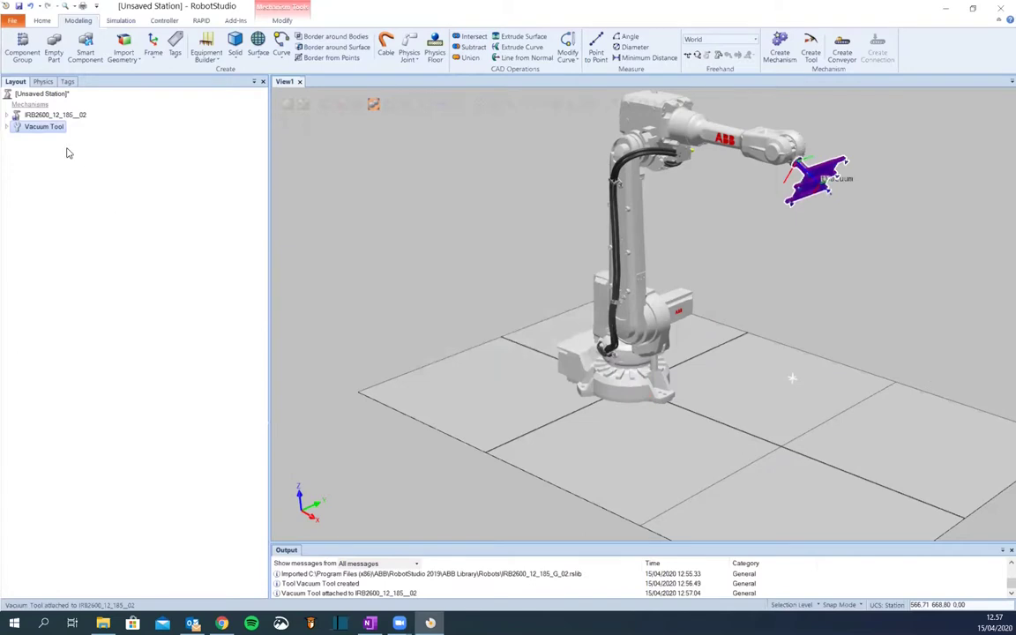
left_click_drag(267, 187, 107, 206)
left_click(723, 302)
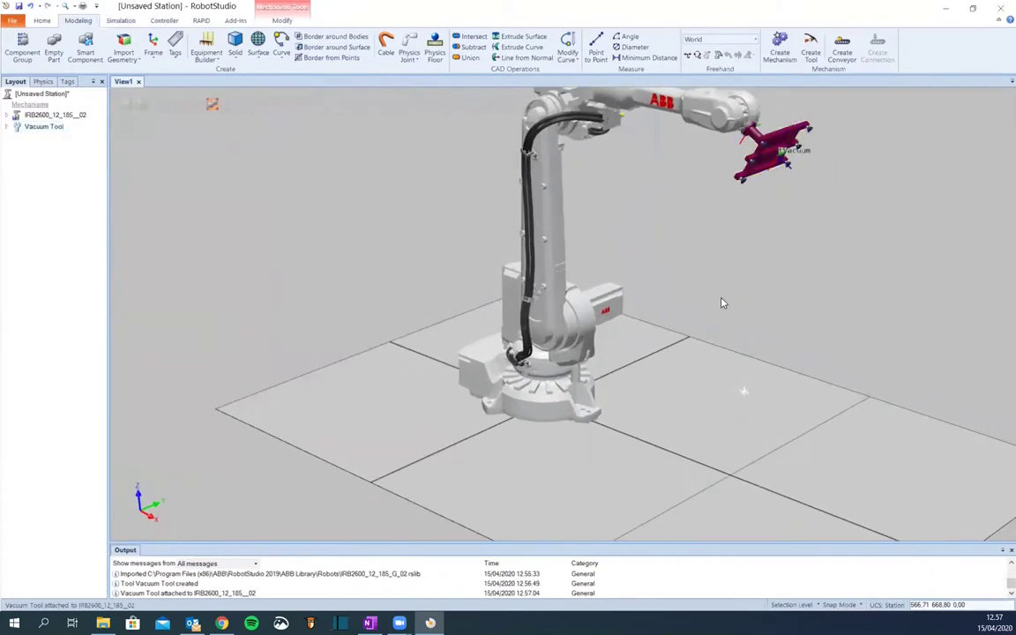
Jog the robot's wrist joint until the vacuum tool points straight down
left_click_drag(731, 319, 714, 338, "ctrl+shift")
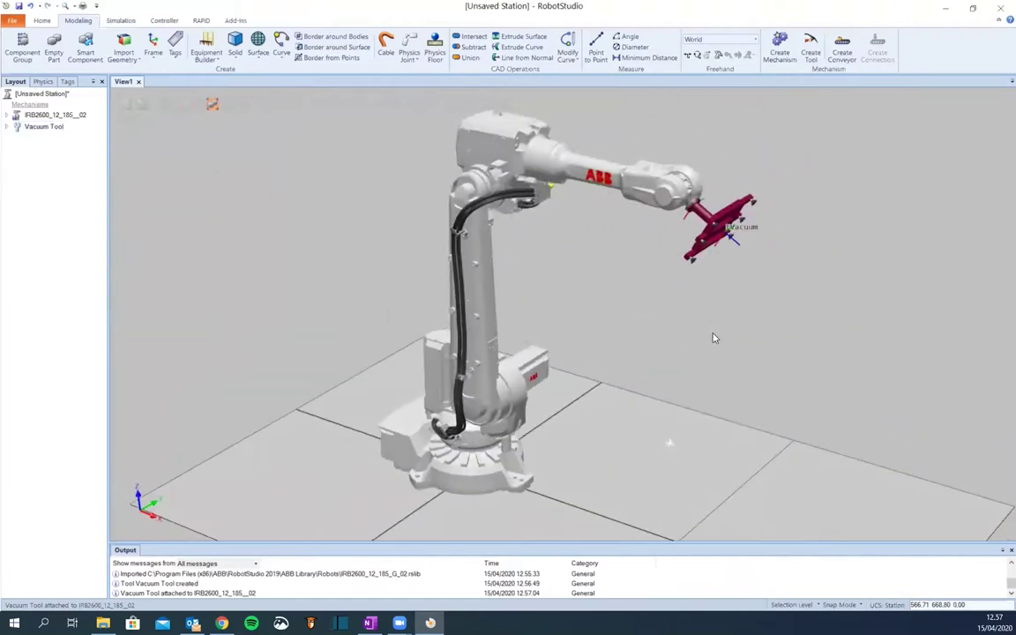
left_click(718, 56)
mouse_move(624, 175)
left_mouse_down()
mouse_move(688, 203)
mouse_move(687, 234)
left_mouse_up()
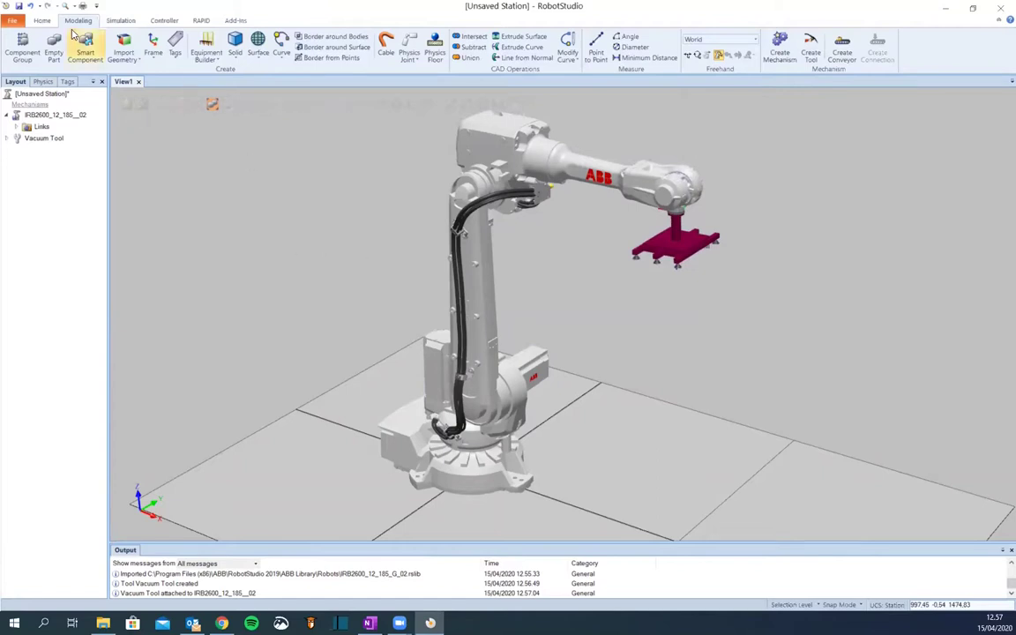
Create a virtual controller from the station layout with the default name, location and RobotWare version
left_click(43, 20)
left_click(87, 56)
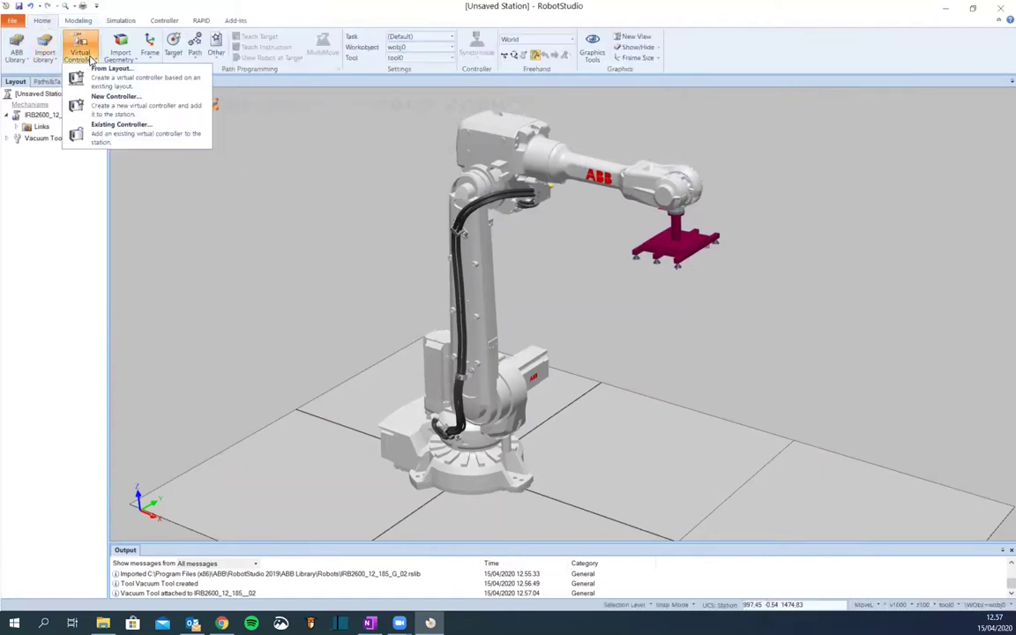
left_click(107, 70)
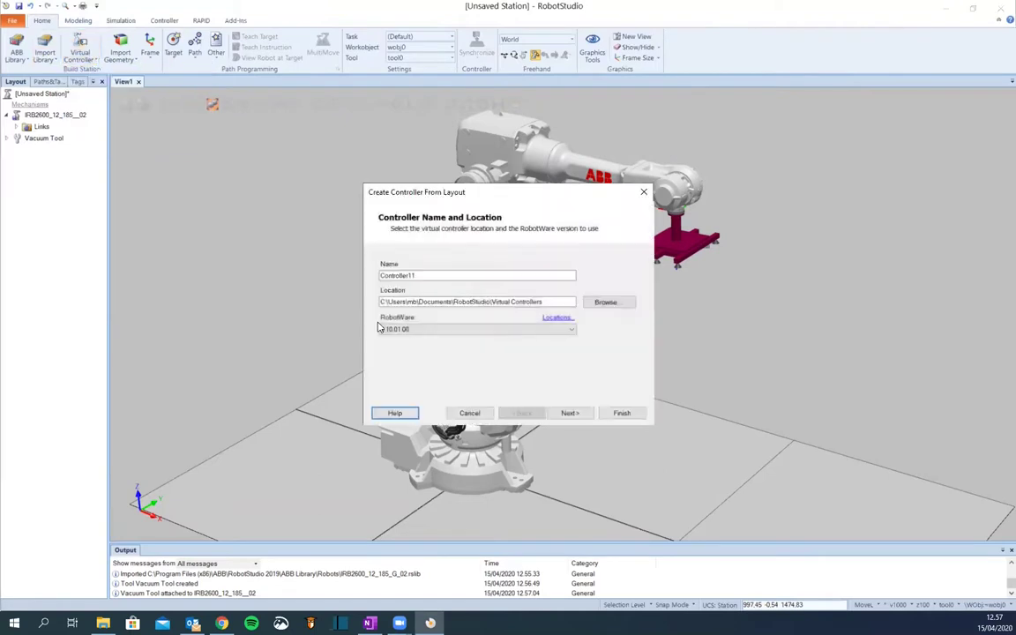
left_click(621, 413)
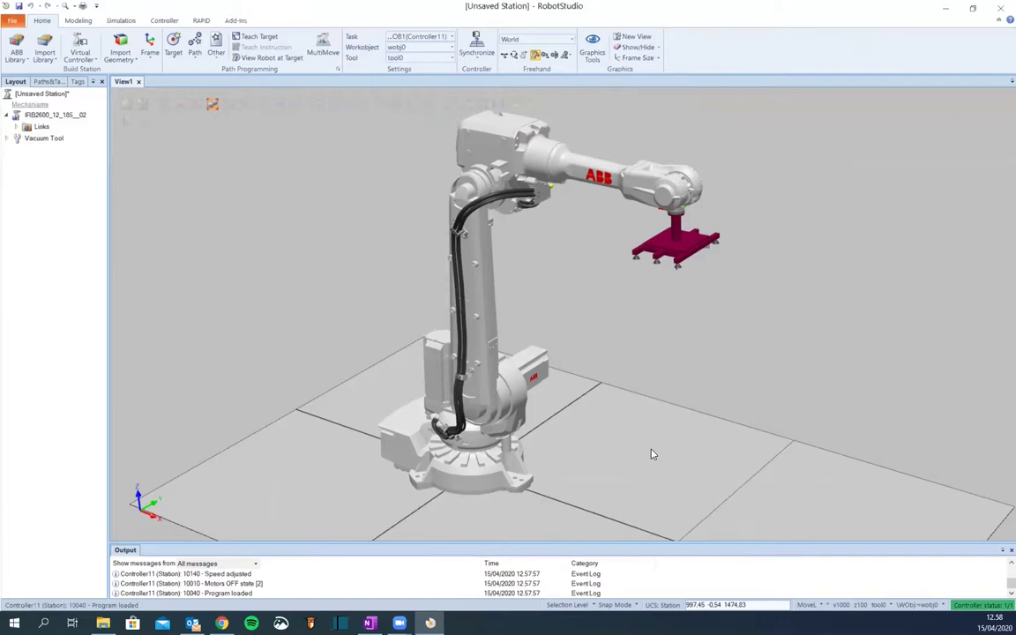
Import the SC_ProductFeeder_Ver1 library component from the RobotStudio Libraries folder into the station
scroll(632, 443, "down", 2)
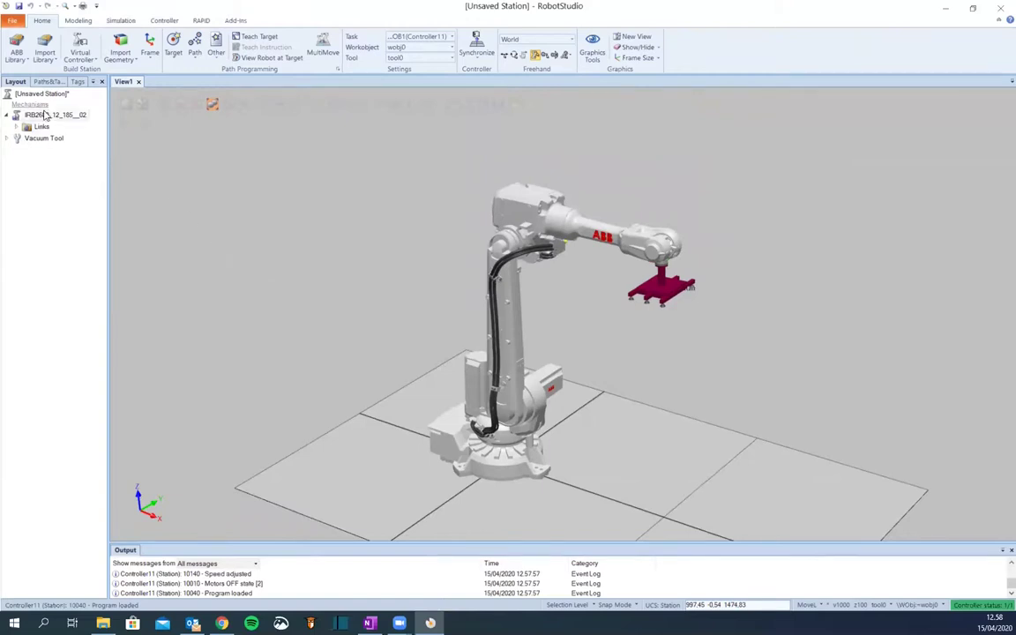
left_click(47, 55)
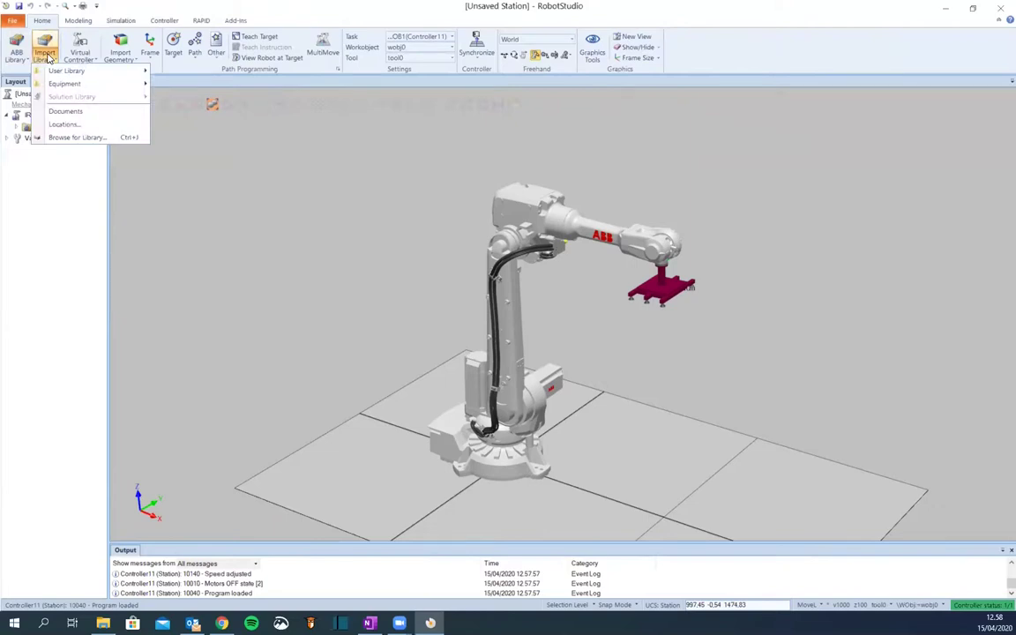
left_click(69, 137)
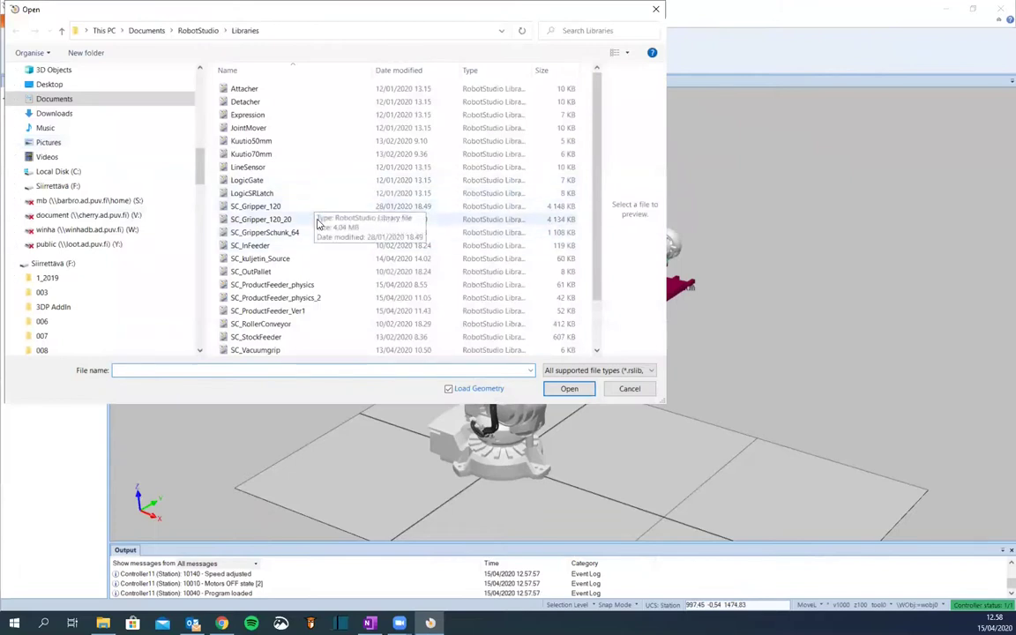
scroll(333, 256, "down", 2)
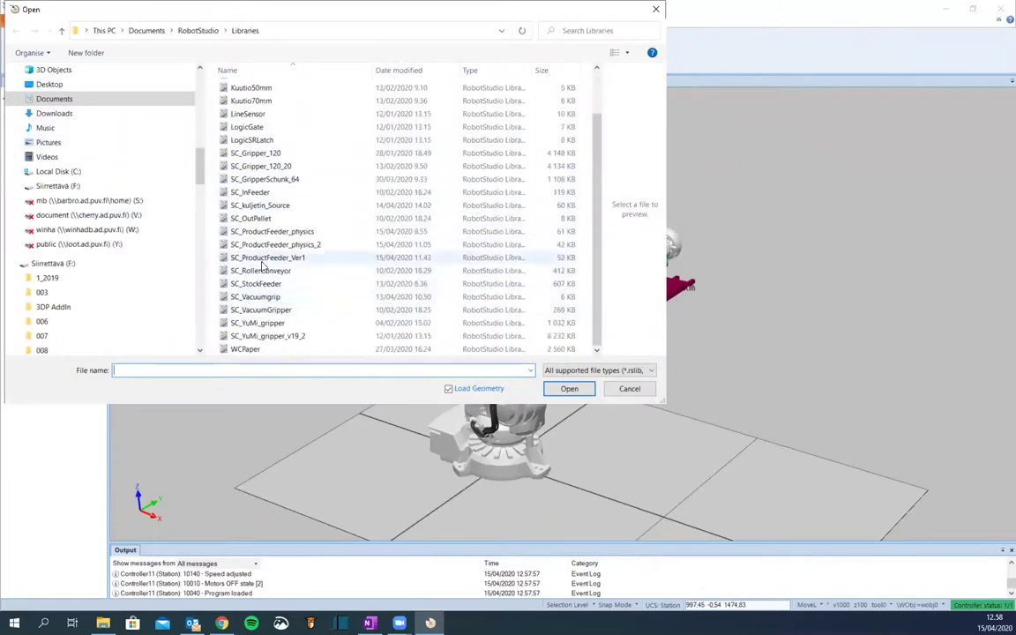
left_click(264, 259)
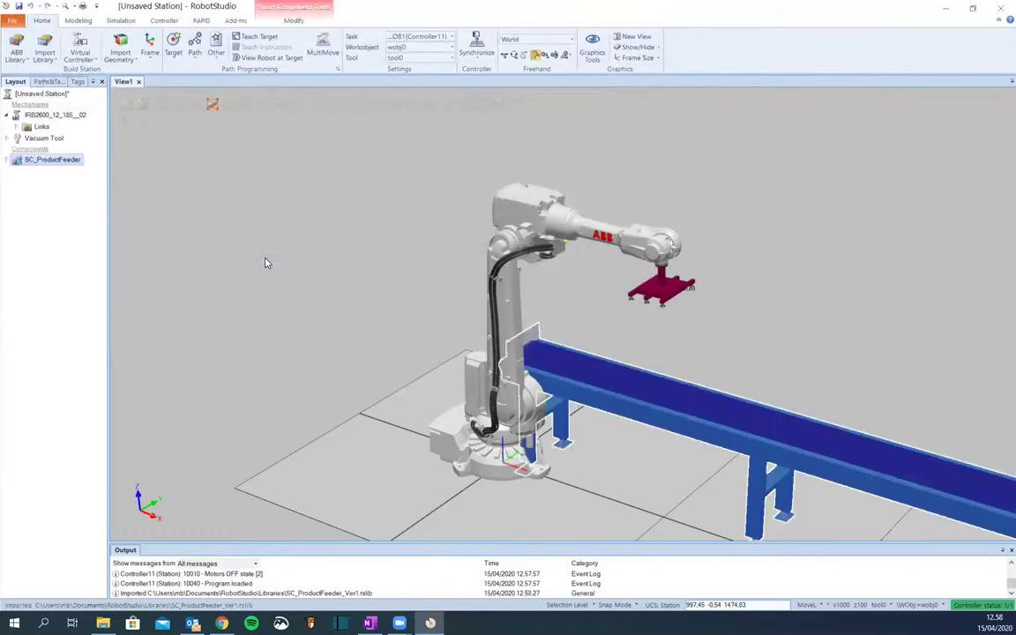
scroll(582, 414, "down", 5)
mouse_move(605, 422)
left_mouse_down("ctrl+shift")
mouse_move(642, 402)
mouse_move(597, 421)
mouse_move(604, 432)
left_mouse_up("ctrl+shift")
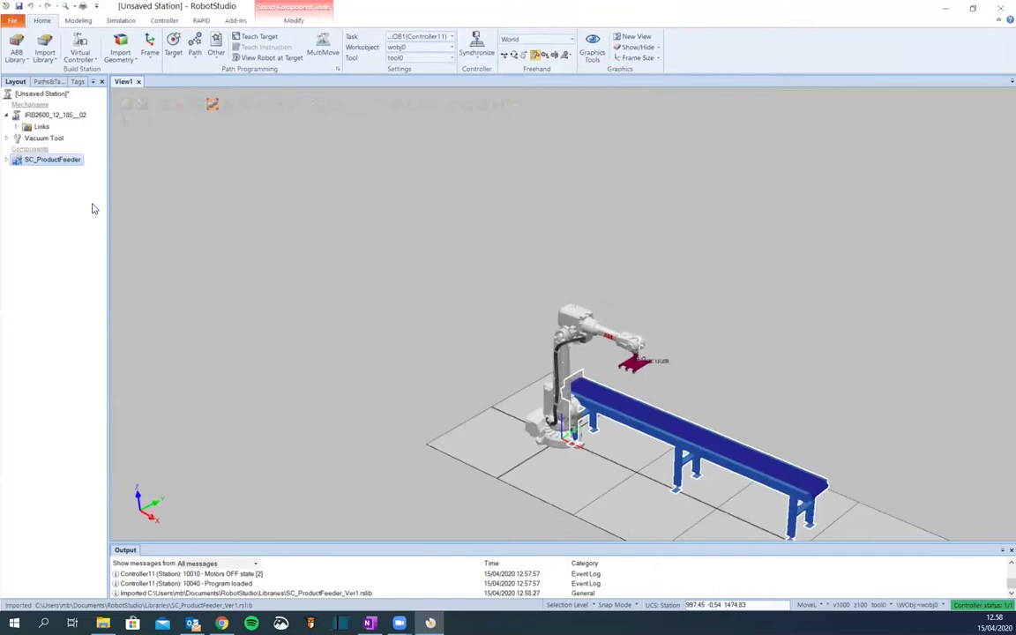
Move the product feeder conveyor freehand along the Y axis so that it stands beside the robot, clear of its base
left_click(513, 55)
left_click(504, 55)
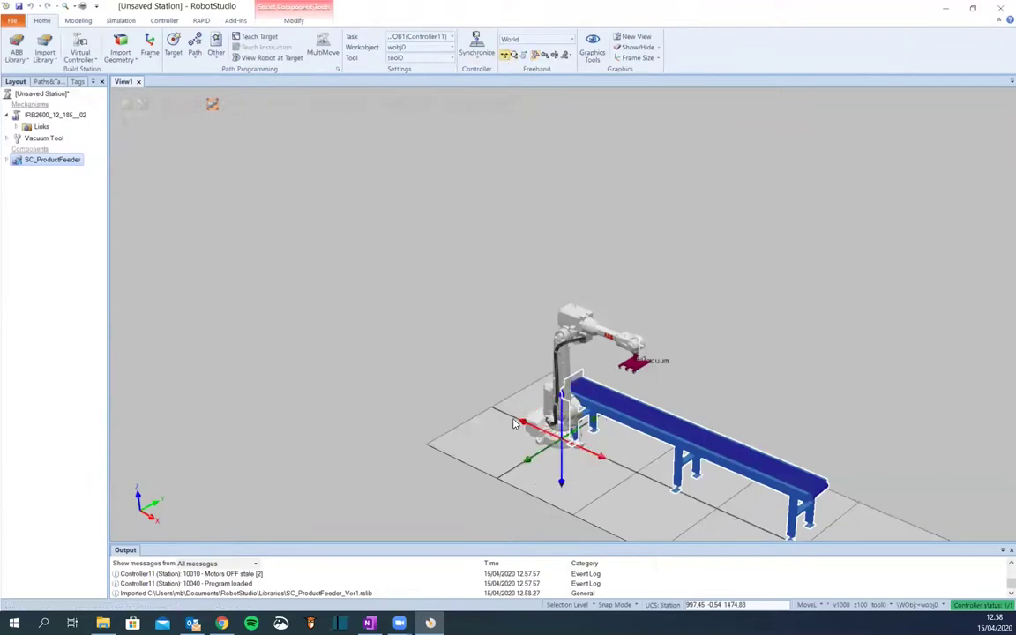
left_click_drag(533, 464, 736, 461)
left_click(598, 489)
left_click_drag(599, 490, 676, 478, "ctrl+shift")
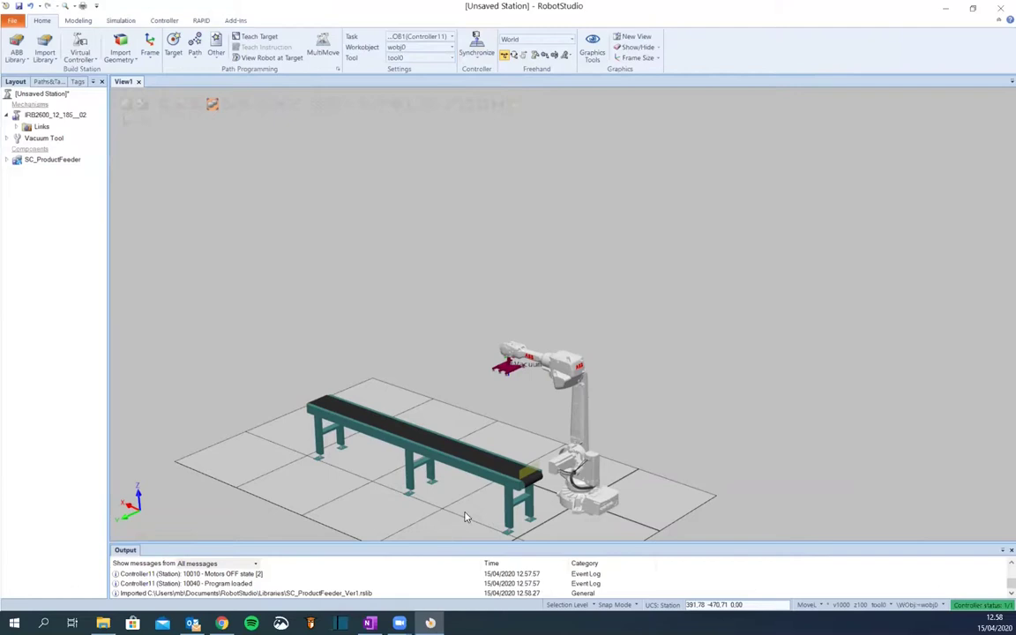
scroll(470, 511, "down", 1)
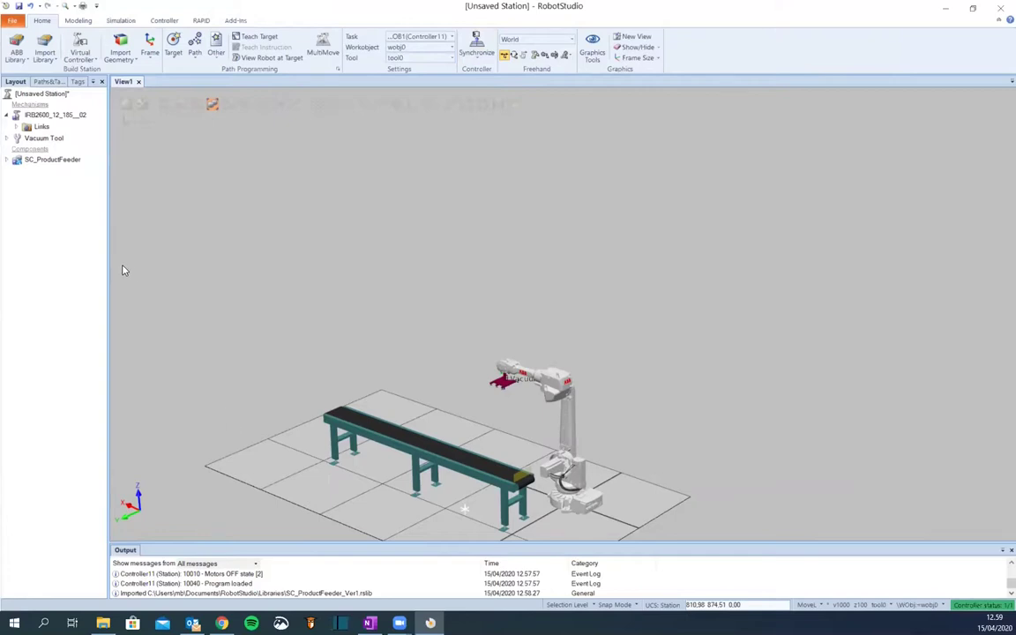
left_click(6, 160)
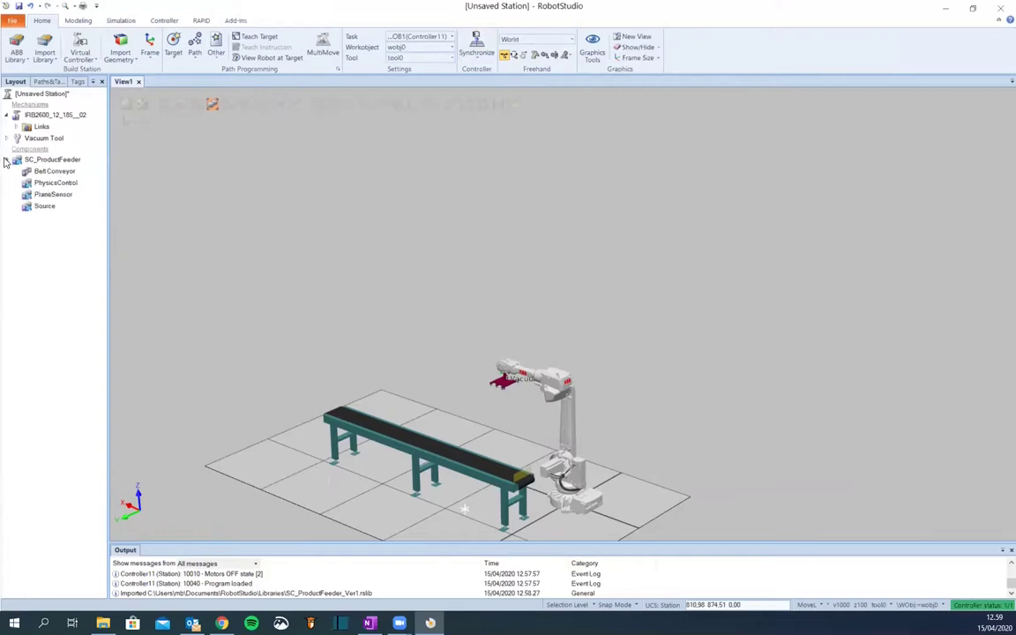
left_click(6, 159)
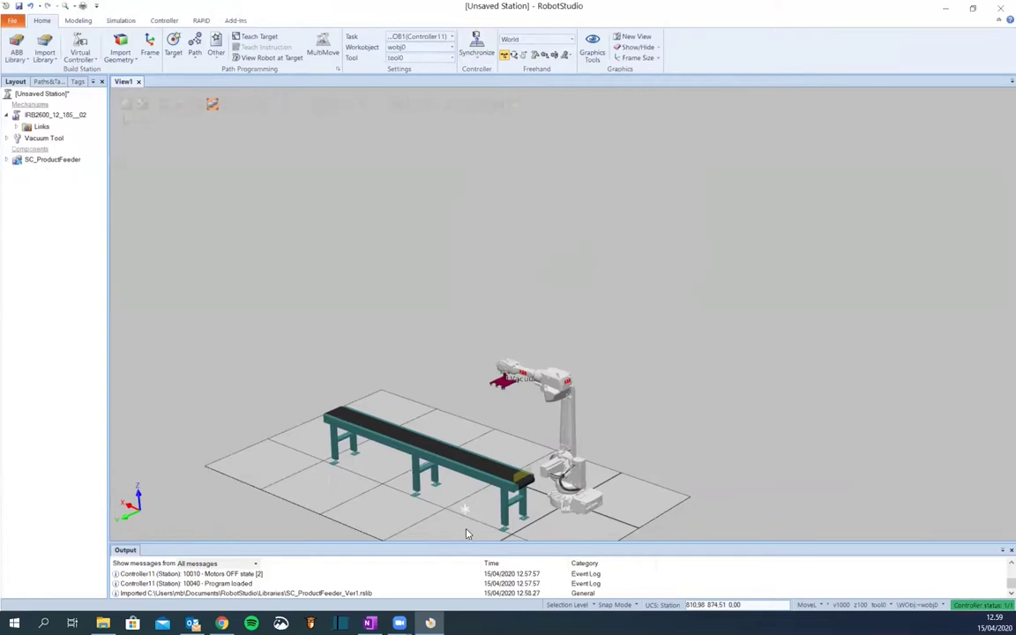
left_click_drag(469, 494, 294, 492, "ctrl+shift")
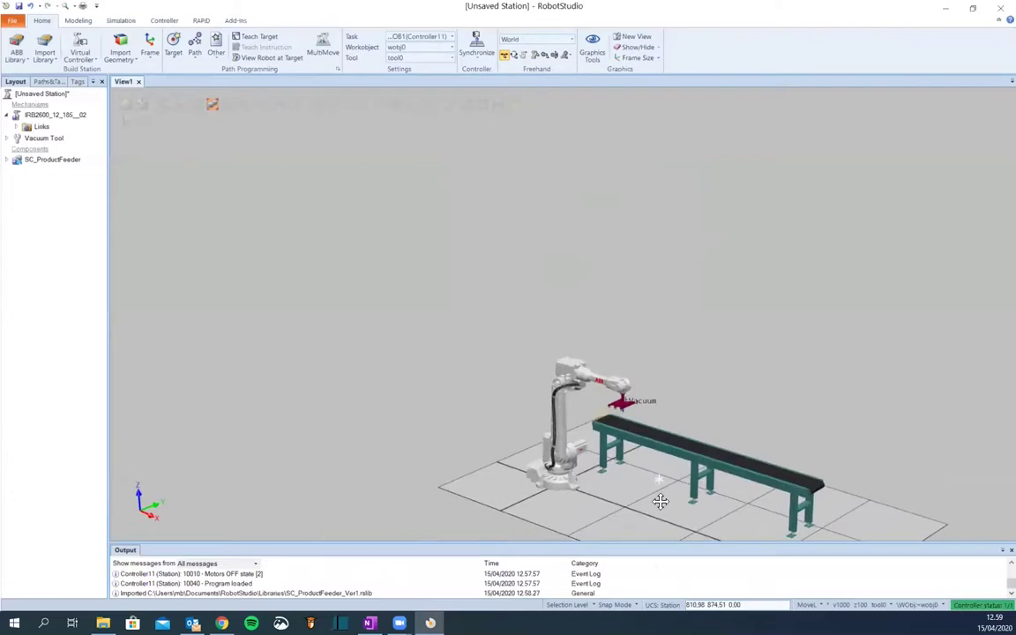
left_click_drag(659, 500, 616, 499, "ctrl")
scroll(608, 502, "up", 5)
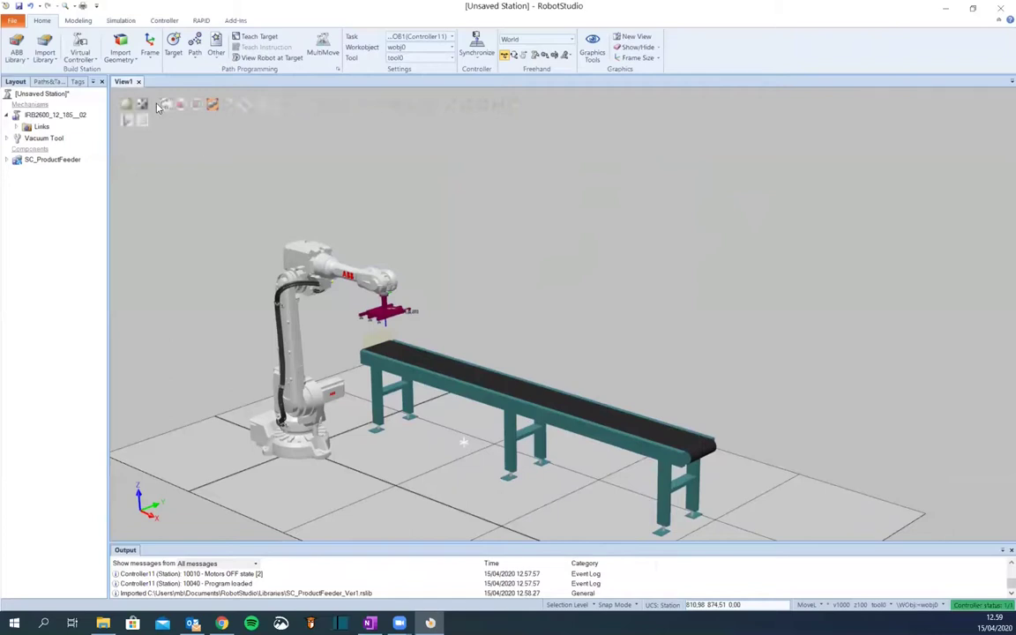
left_click(119, 56)
mouse_move(128, 74)
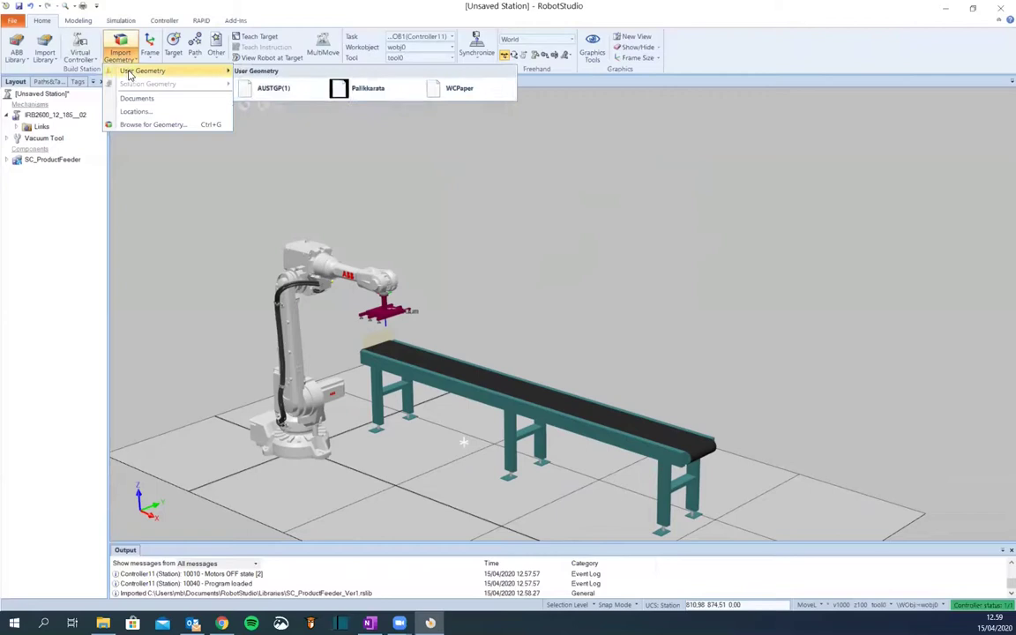
left_click(132, 125)
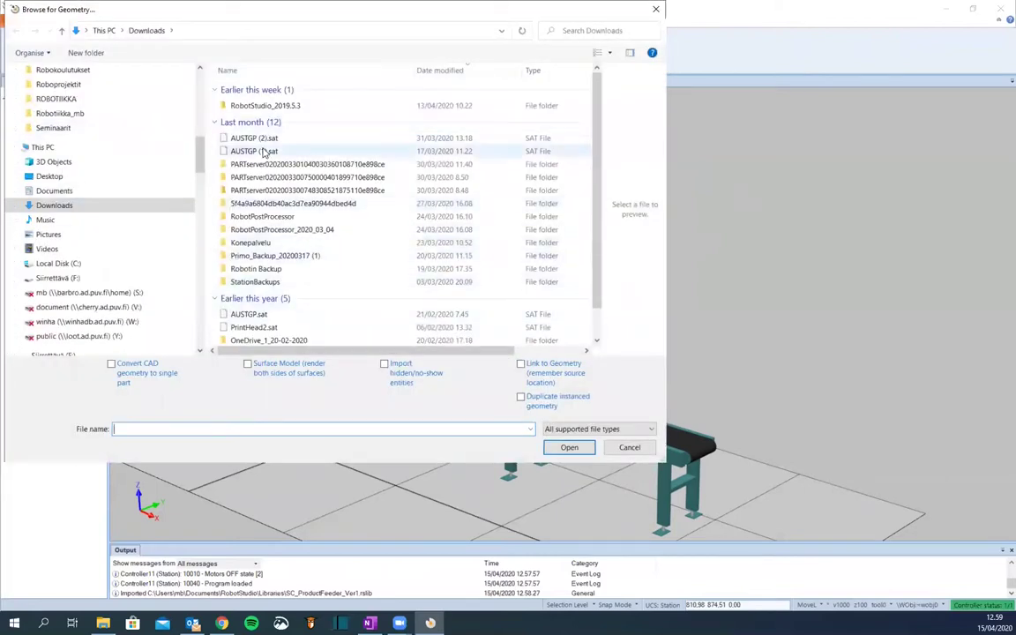
left_click(630, 447)
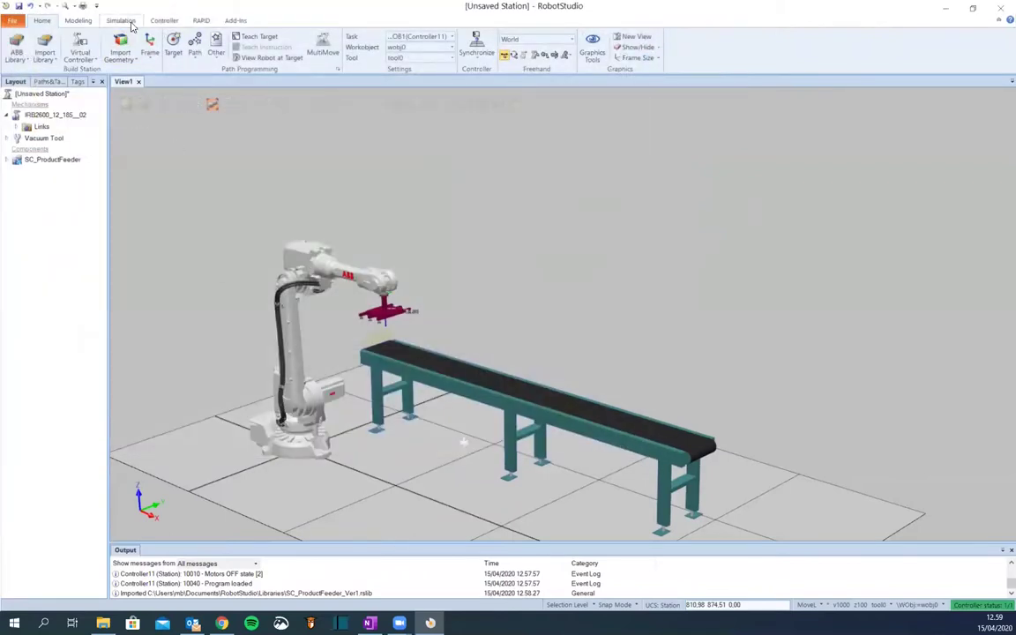
Create a solid box at the world origin with length 300 mm, width 400 mm and height 260 mm
left_click(77, 20)
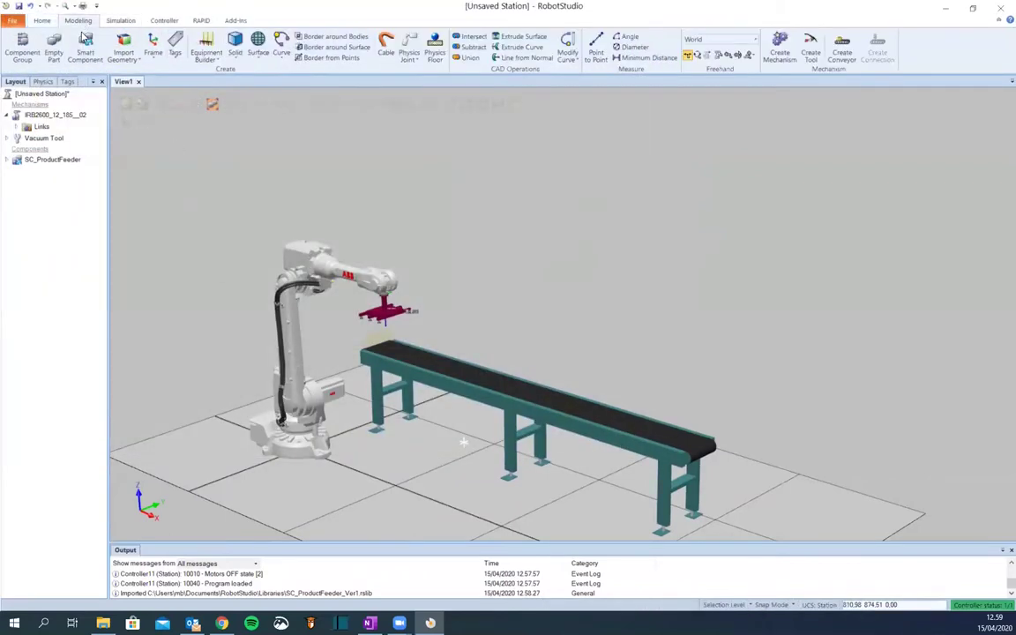
left_click(236, 53)
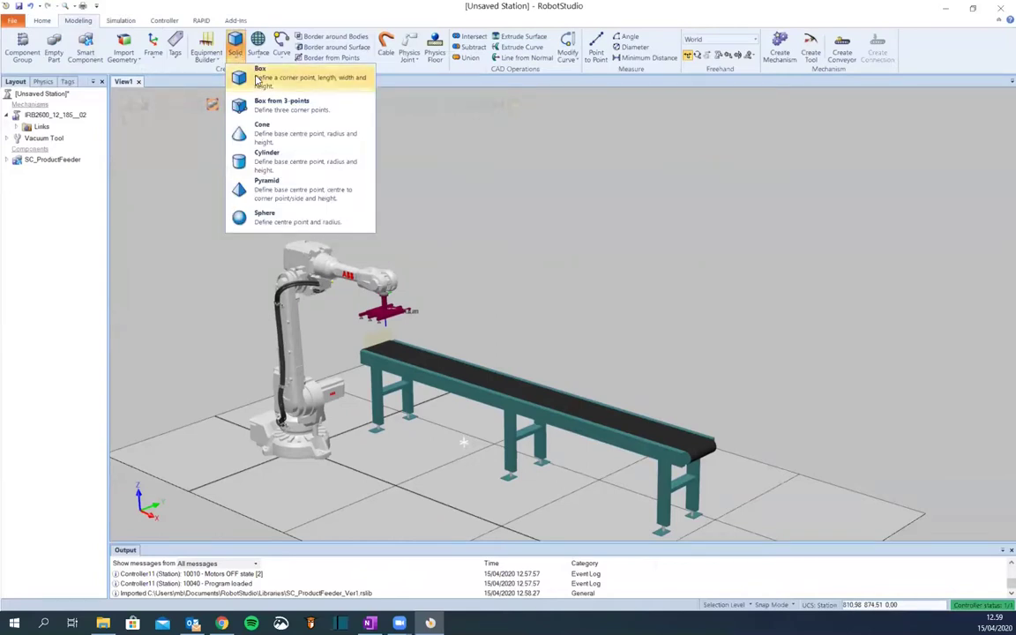
left_click(257, 78)
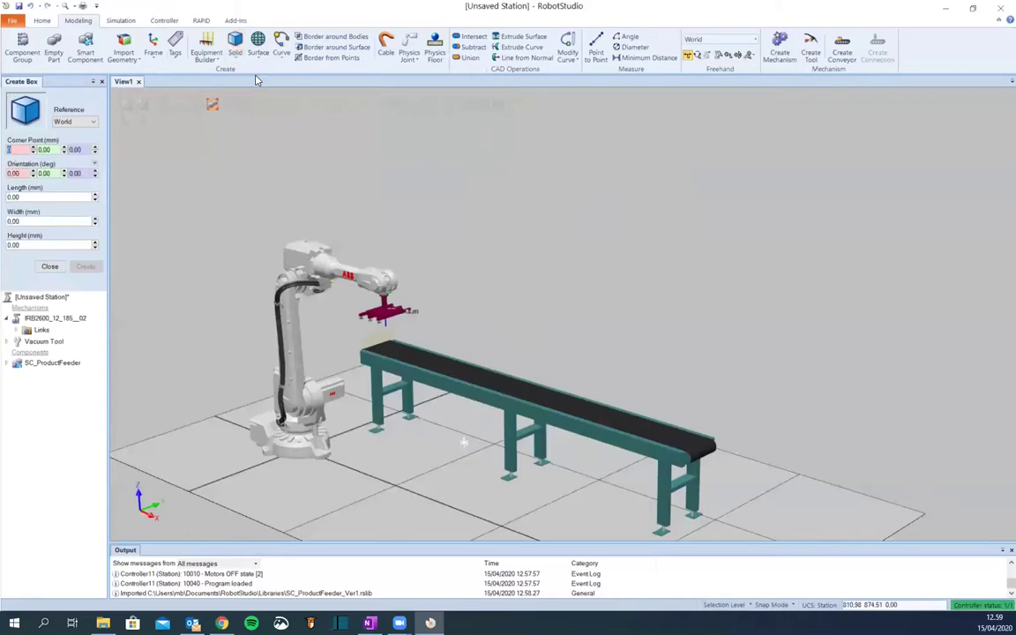
left_click(7, 197)
type("300")
left_click(8, 221)
type("400")
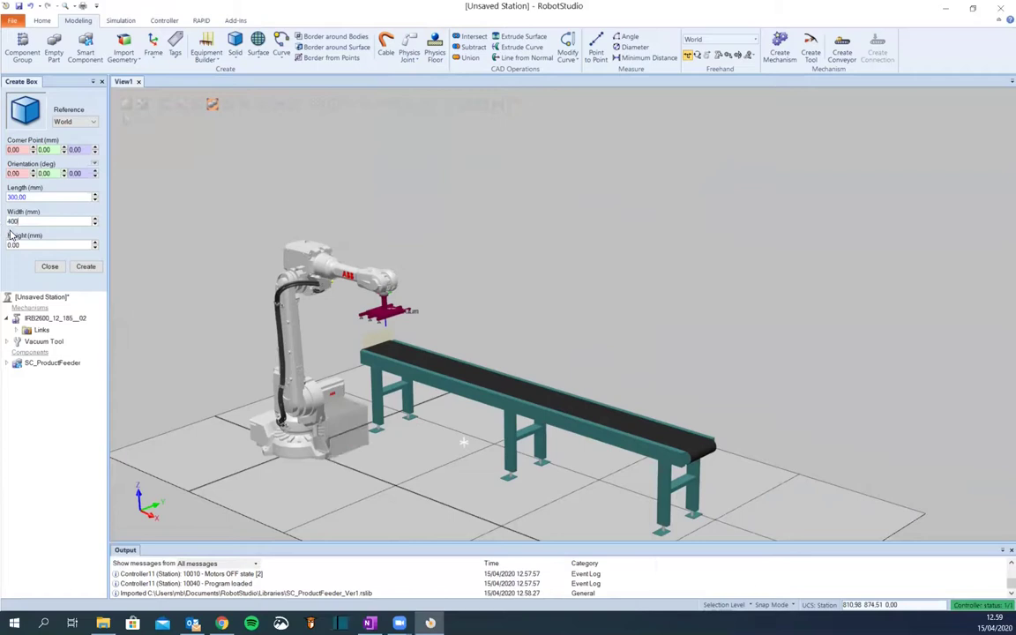
left_click(10, 245)
type("260")
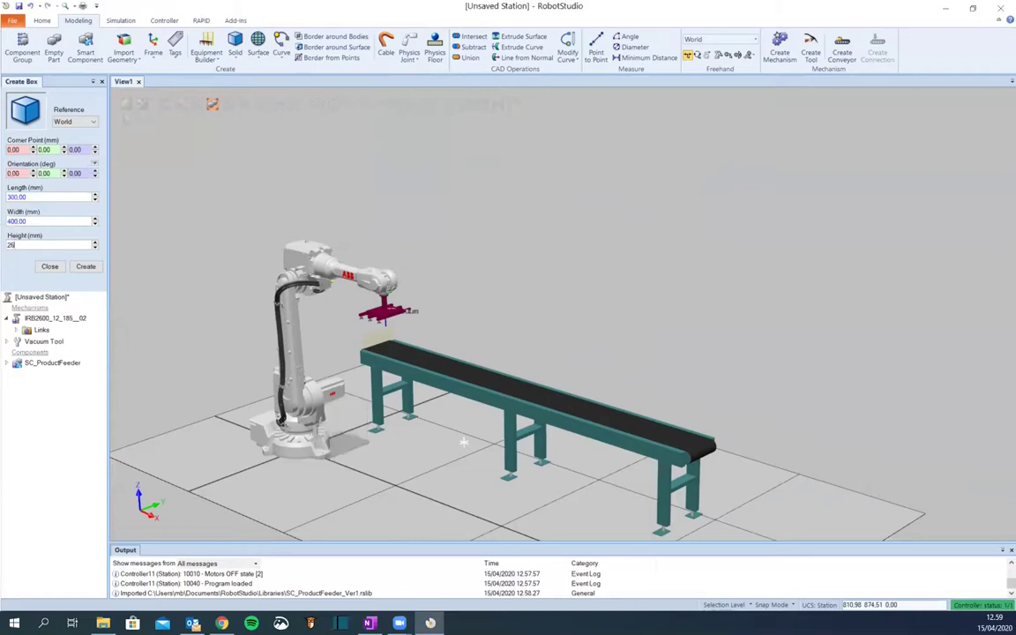
left_click(84, 266)
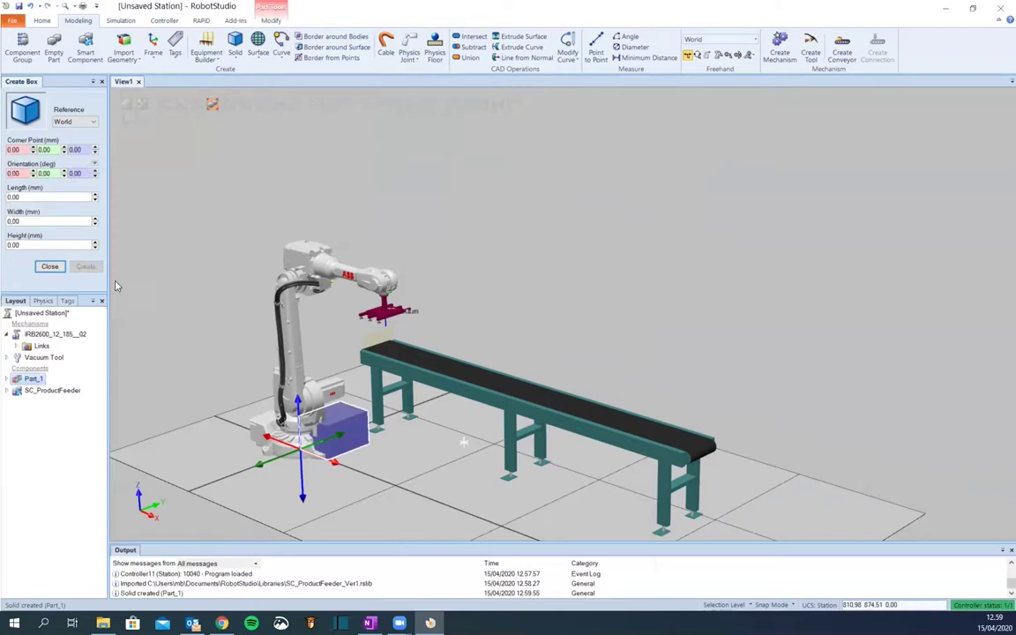
left_click(49, 266)
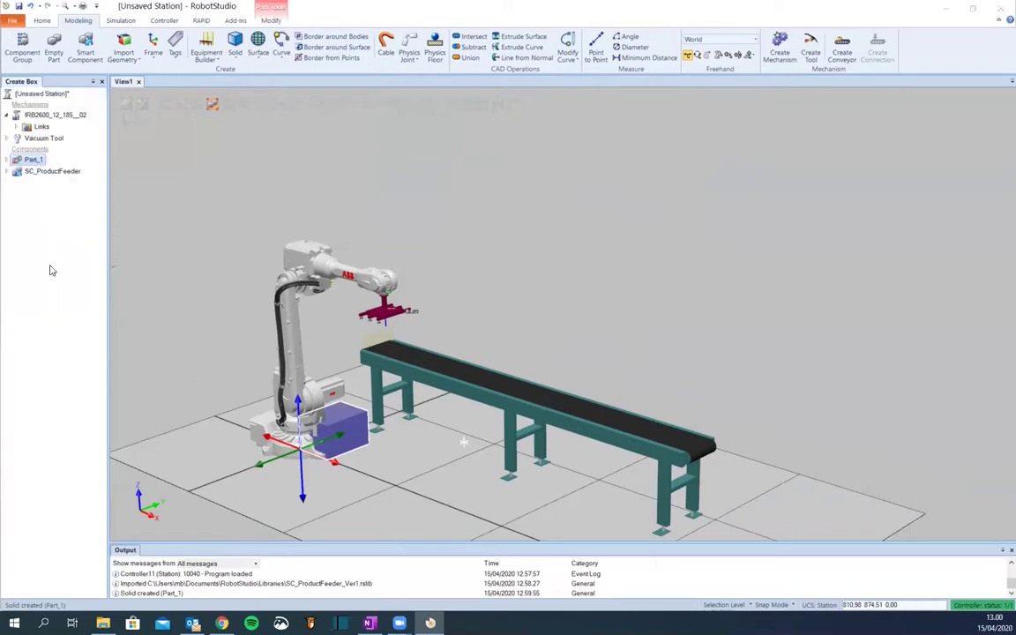
Set Part_1 as the object copied by the product feeder's Source component and execute it to generate a box copy
left_click(6, 171)
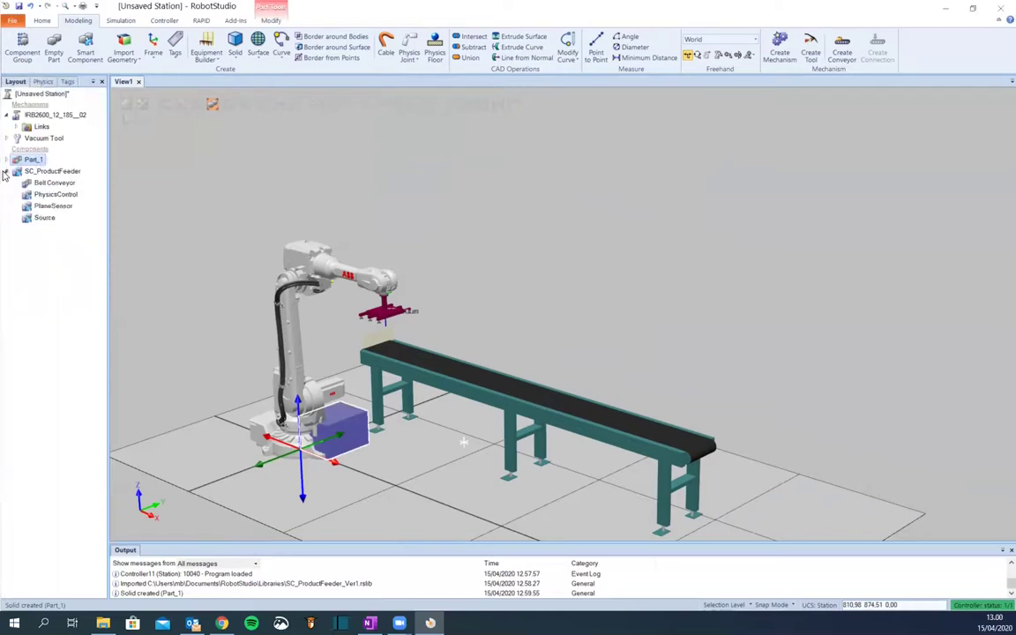
left_click(46, 261)
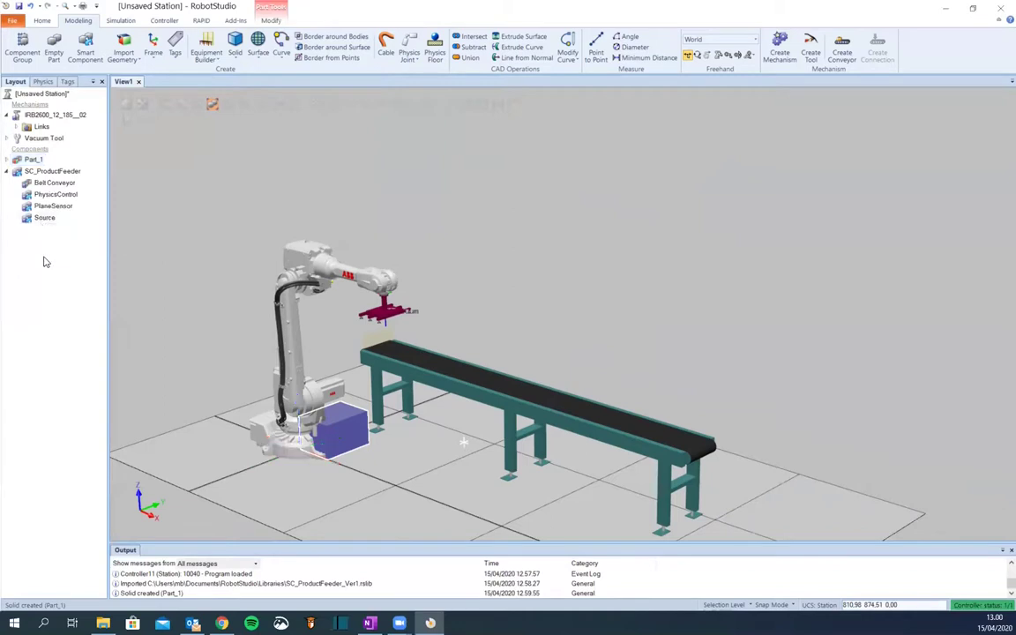
double_click(42, 217)
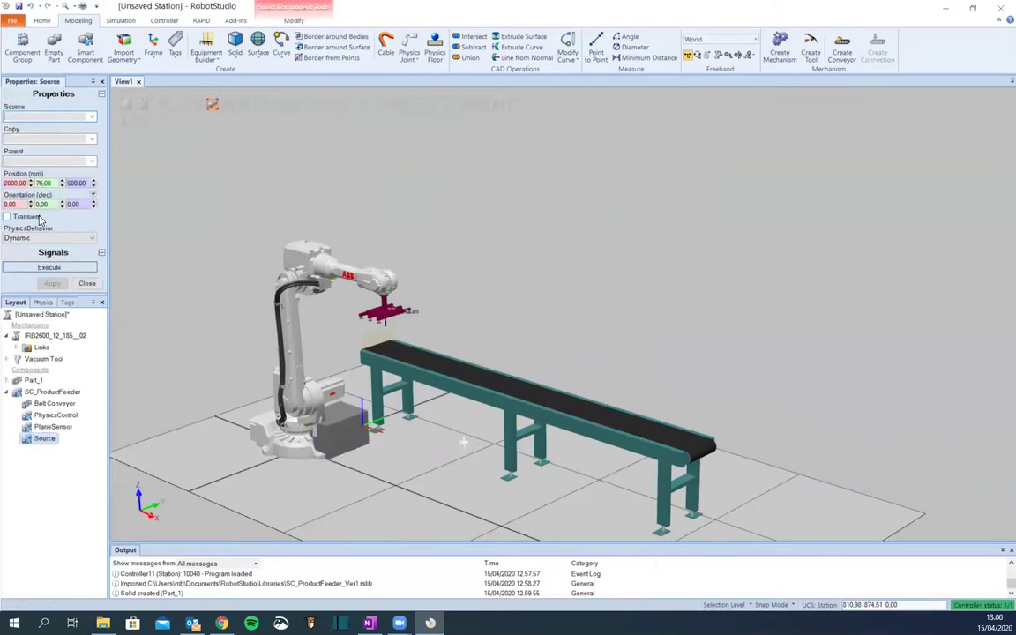
left_click(92, 118)
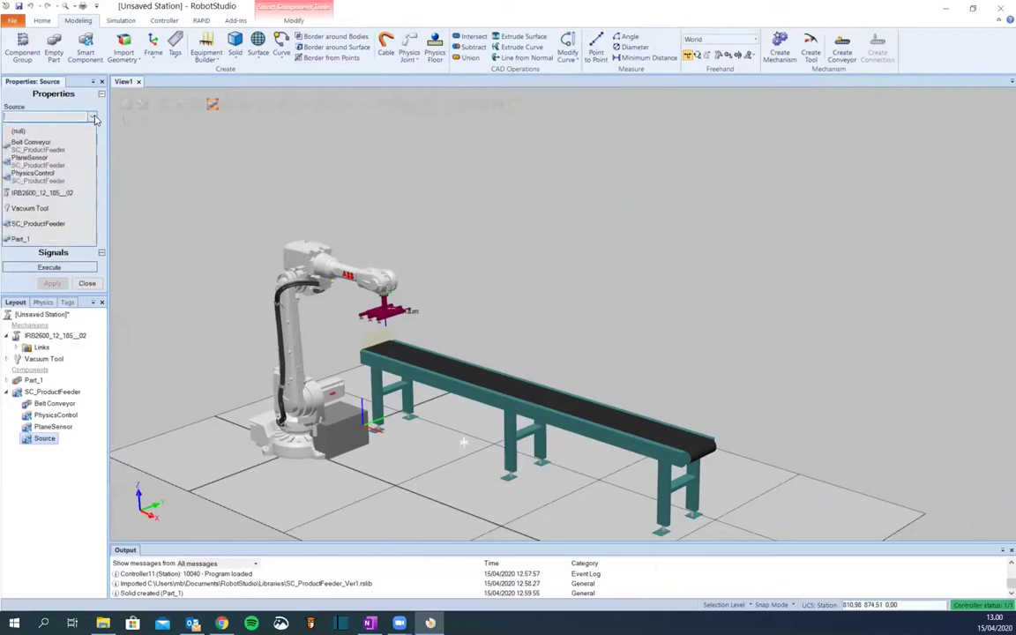
left_click(21, 240)
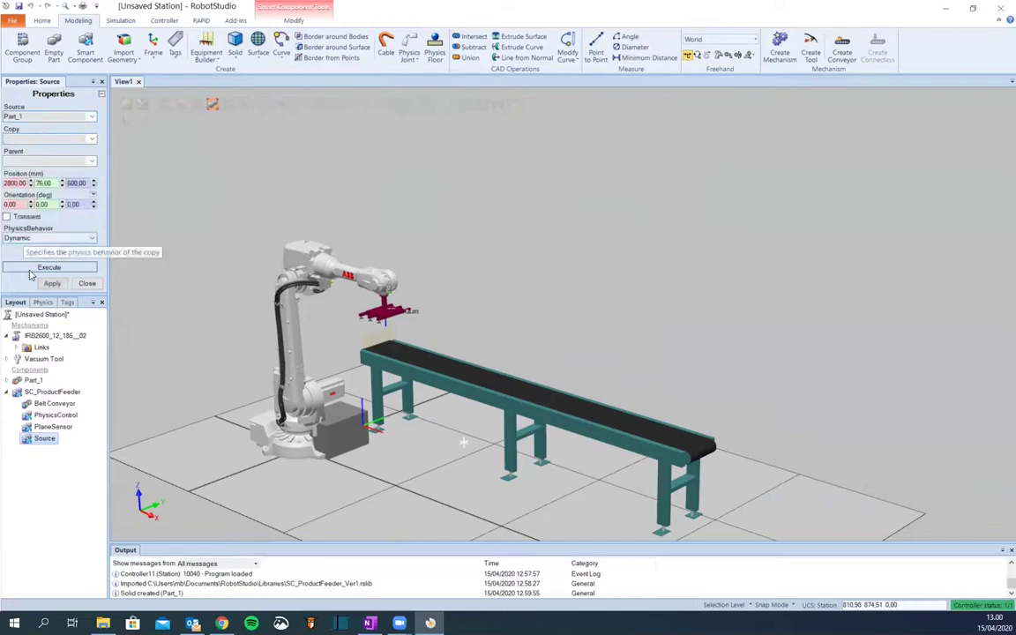
left_click(45, 267)
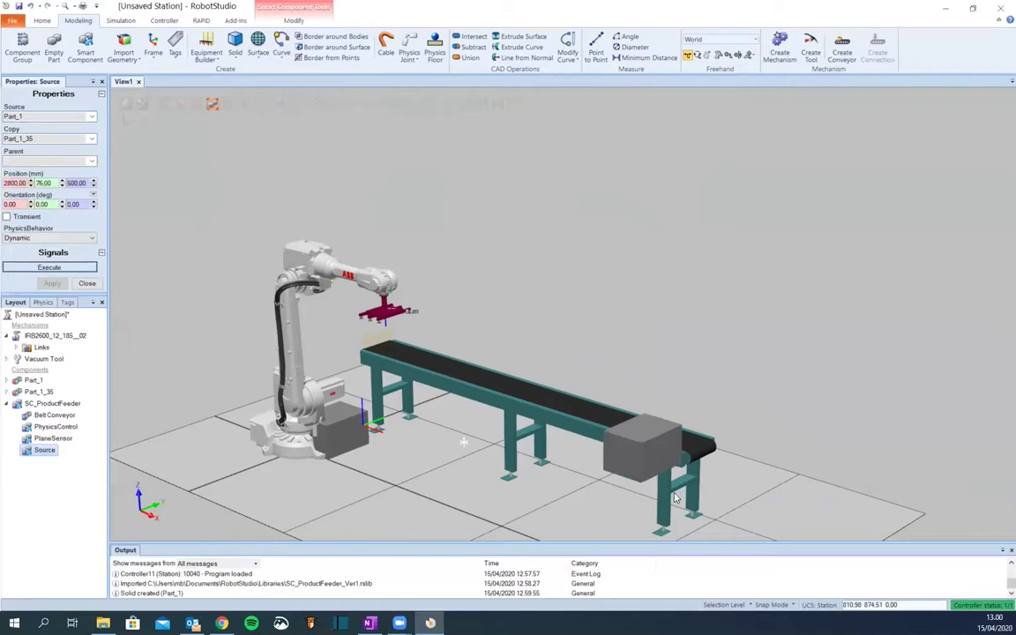
Set the Source component's Y position to 400 mm and generate a test copy of the box
left_click_drag(602, 459, 741, 451, "ctrl+shift")
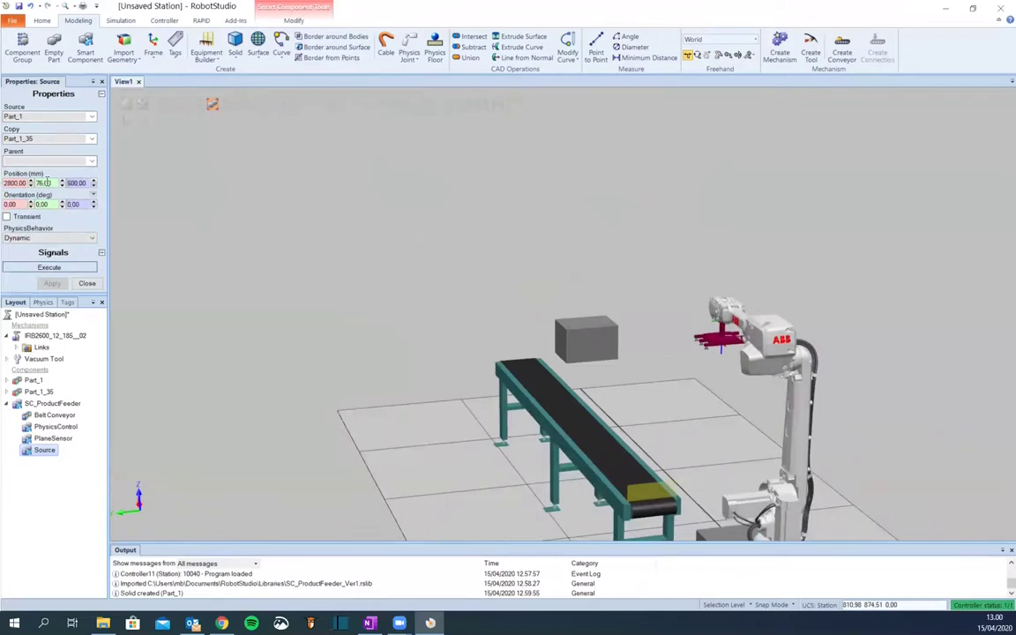
left_click_drag(444, 448, 459, 470, "ctrl+shift")
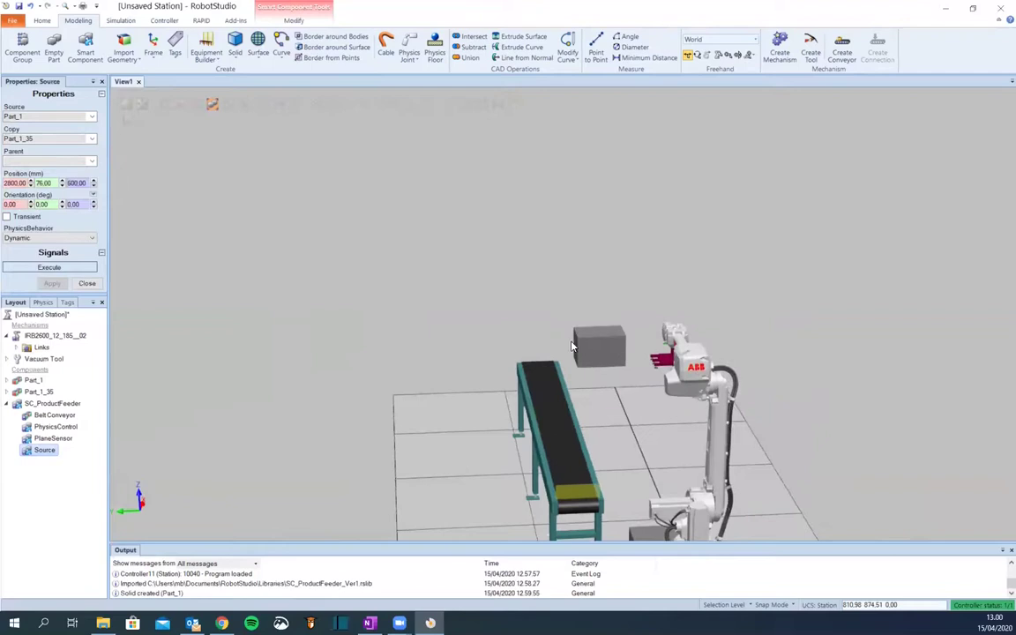
left_click_drag(340, 348, 321, 307, "ctrl+shift")
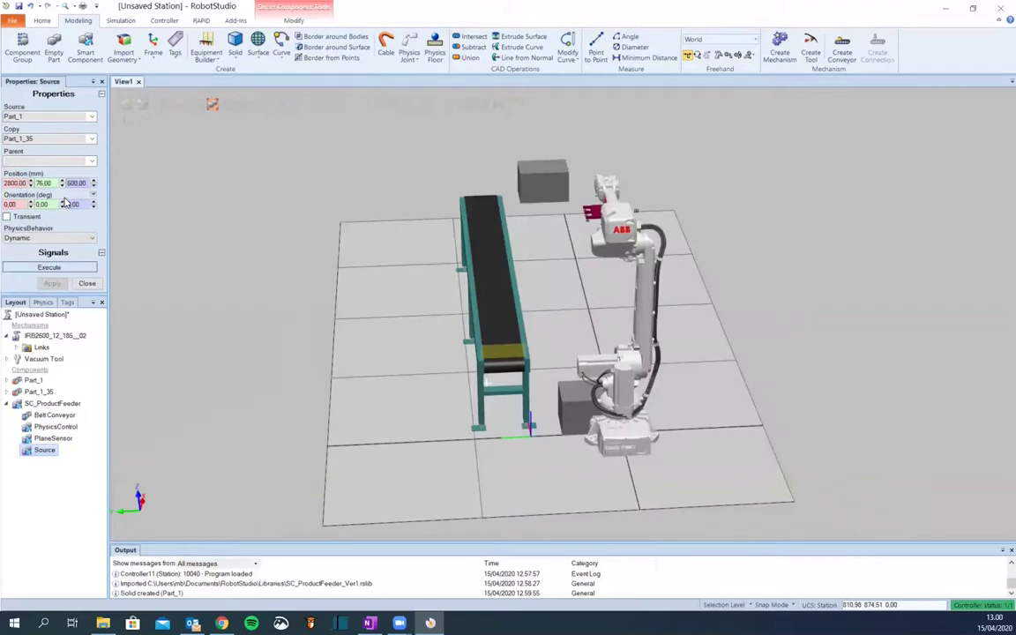
double_click(39, 183)
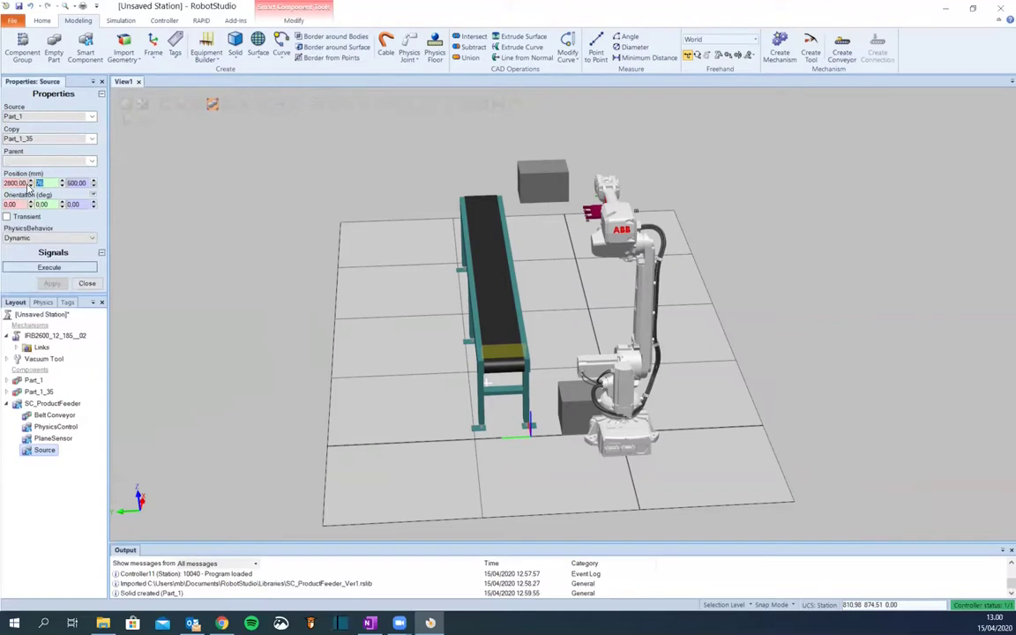
type("400")
left_click(52, 283)
left_click(64, 269)
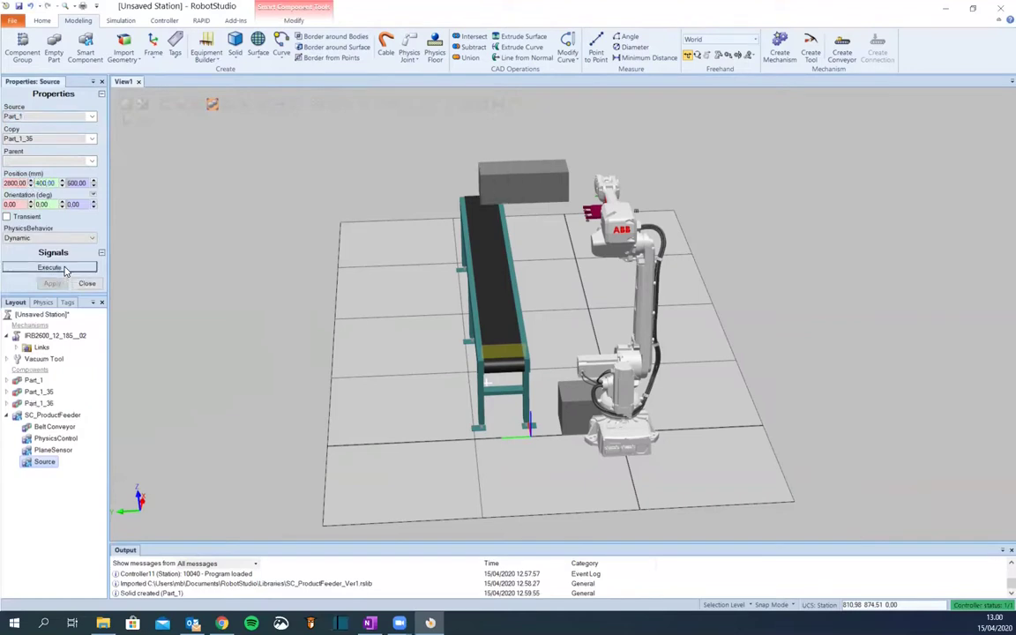
Set the Source component's Y position to 600 mm and generate another copy of the box
left_click(58, 183)
key("BackSpace")
key("BackSpace")
key("BackSpace")
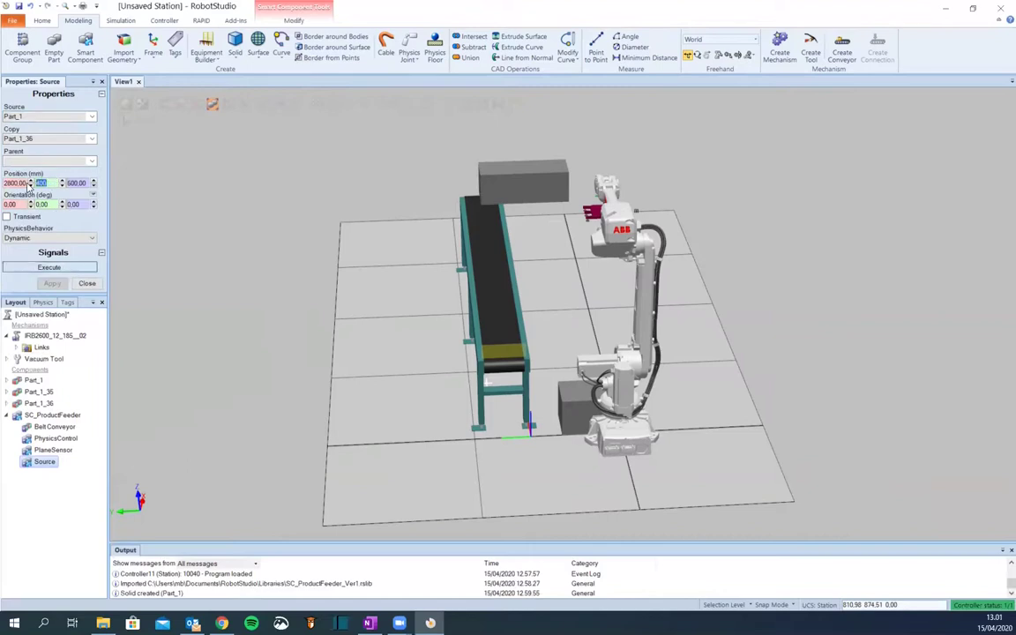
type("00.")
left_click(49, 267)
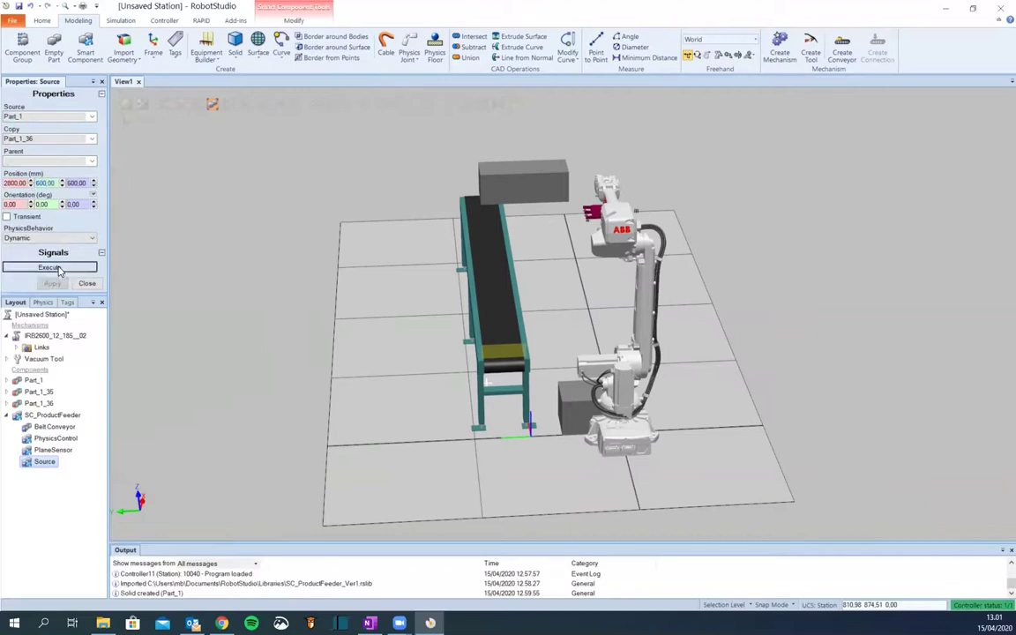
Delete the two earlier box copies that are misaligned with the conveyor
left_click(559, 189)
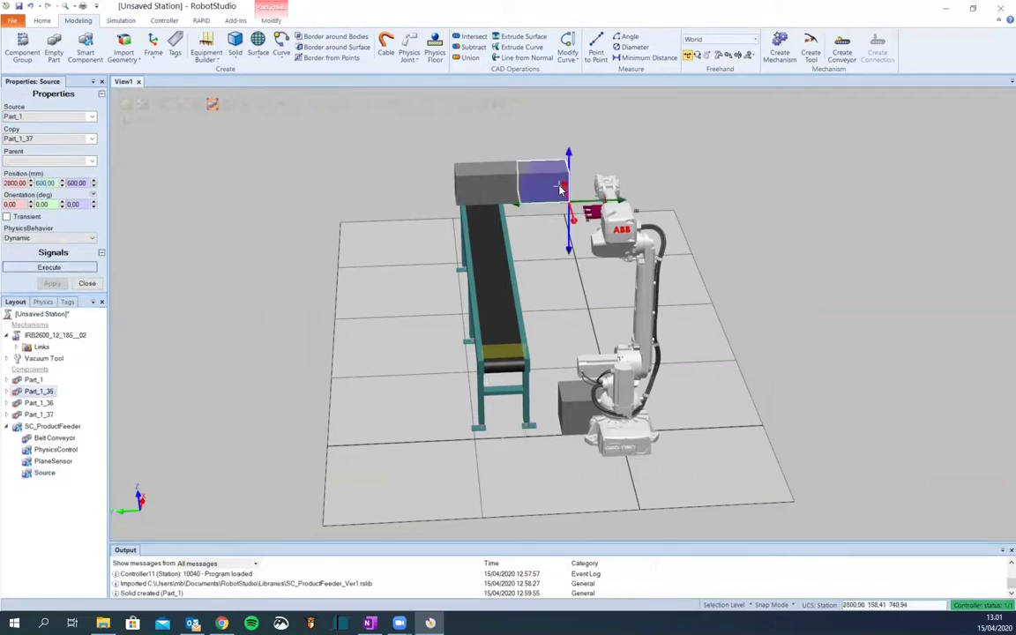
key("Delete")
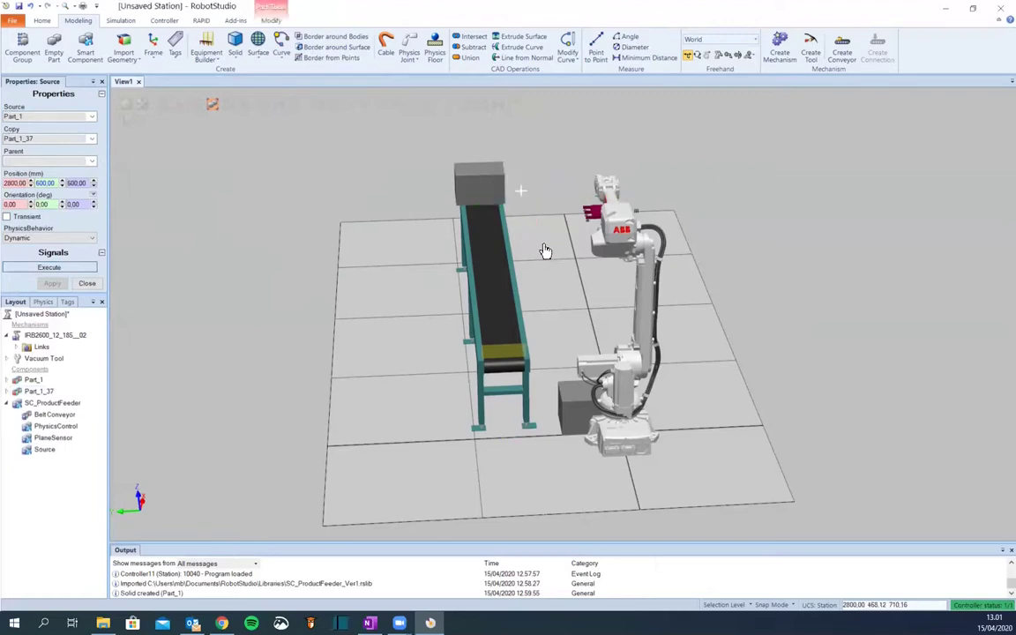
Set the Source component's X position to 2600 mm and generate a new copy of the box
left_click_drag(540, 249, 499, 237, "ctrl+shift")
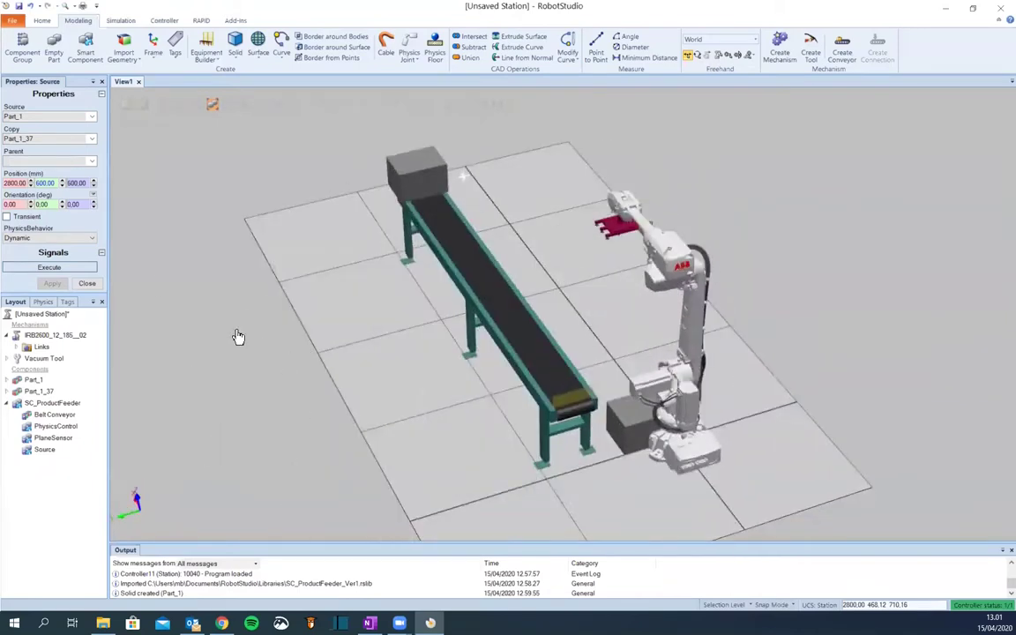
left_click_drag(28, 182, 6, 182)
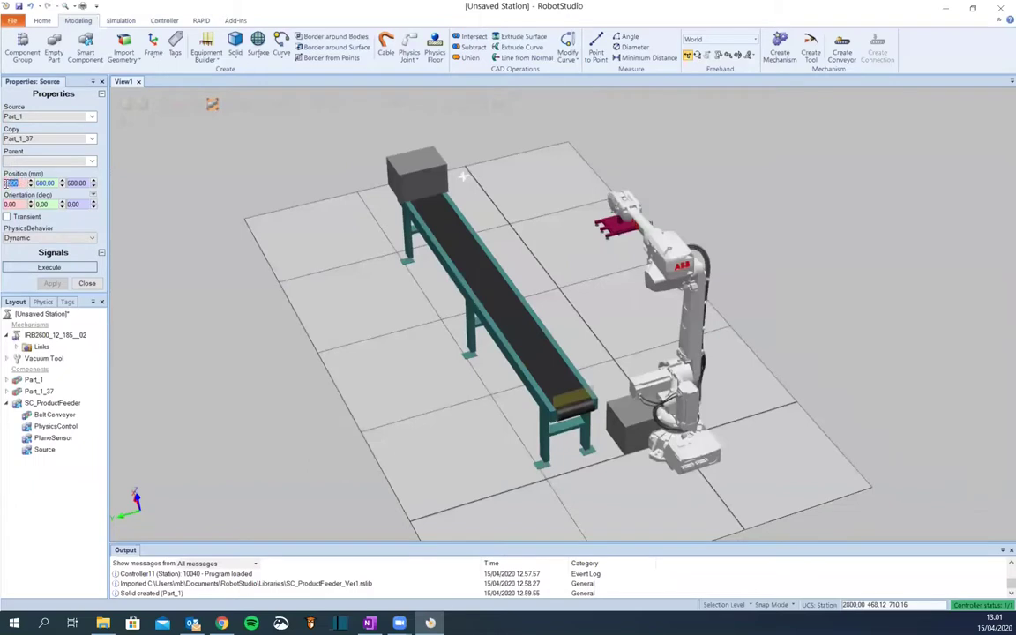
type("2600")
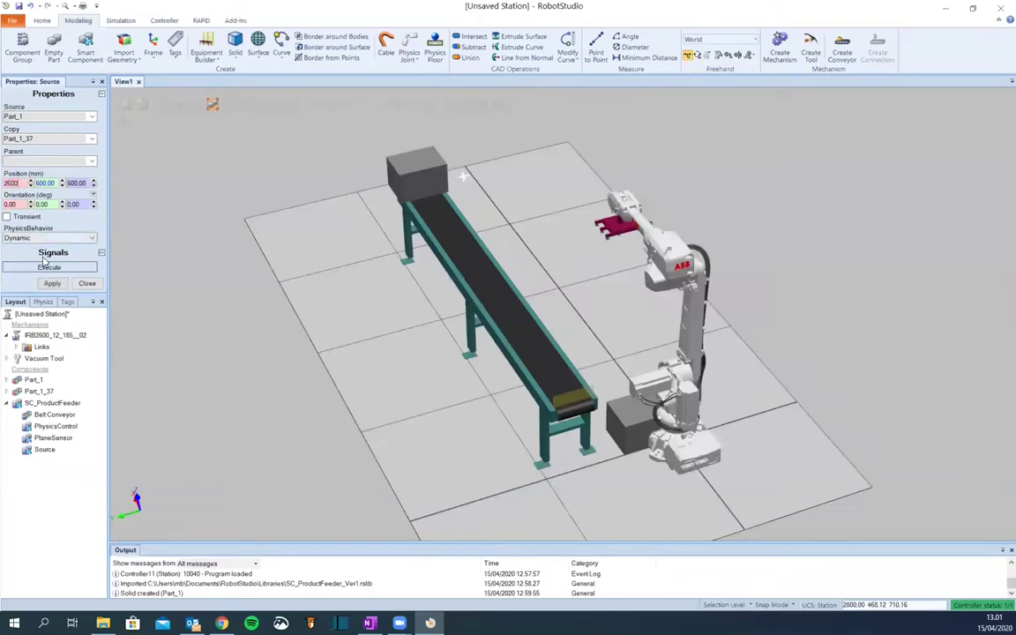
key("Return")
left_click(64, 268)
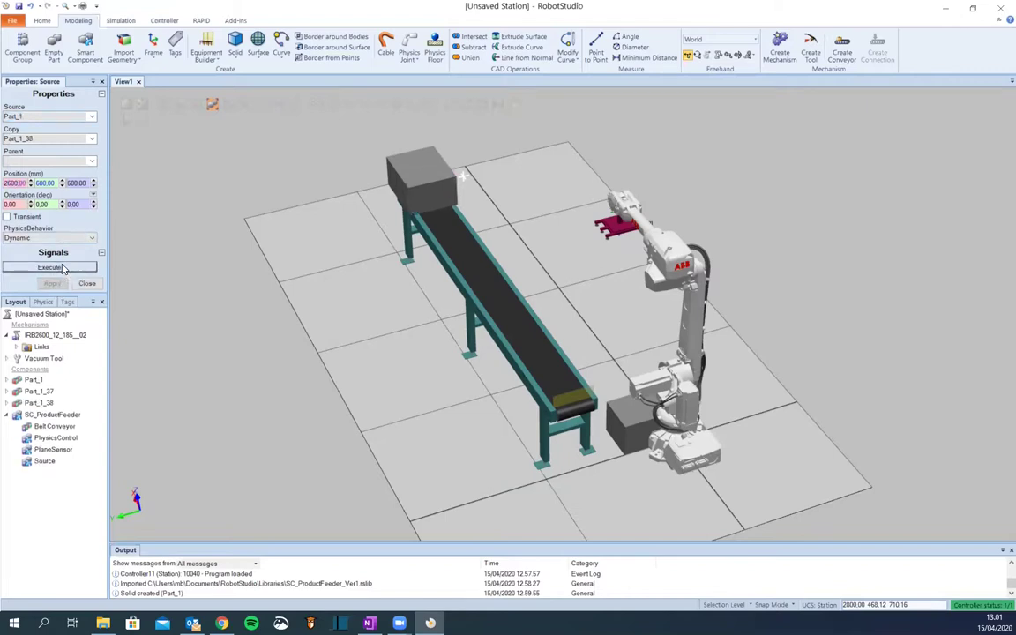
Delete the earlier box copy at the far end of the conveyor and close the Source properties
left_click(427, 161)
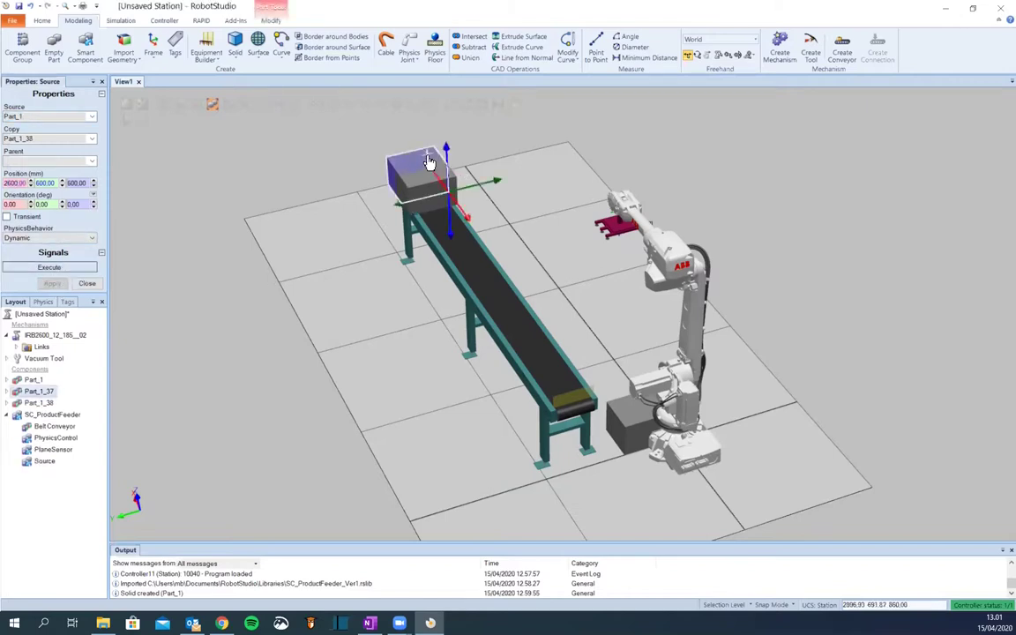
key("Delete")
left_click_drag(551, 250, 438, 231, "ctrl+shift")
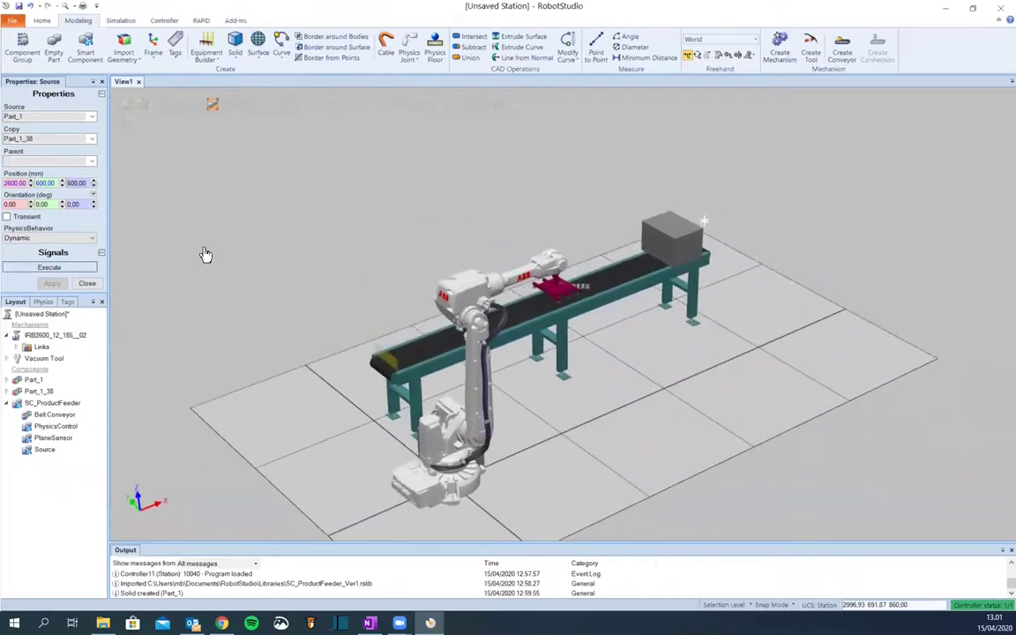
left_click(86, 283)
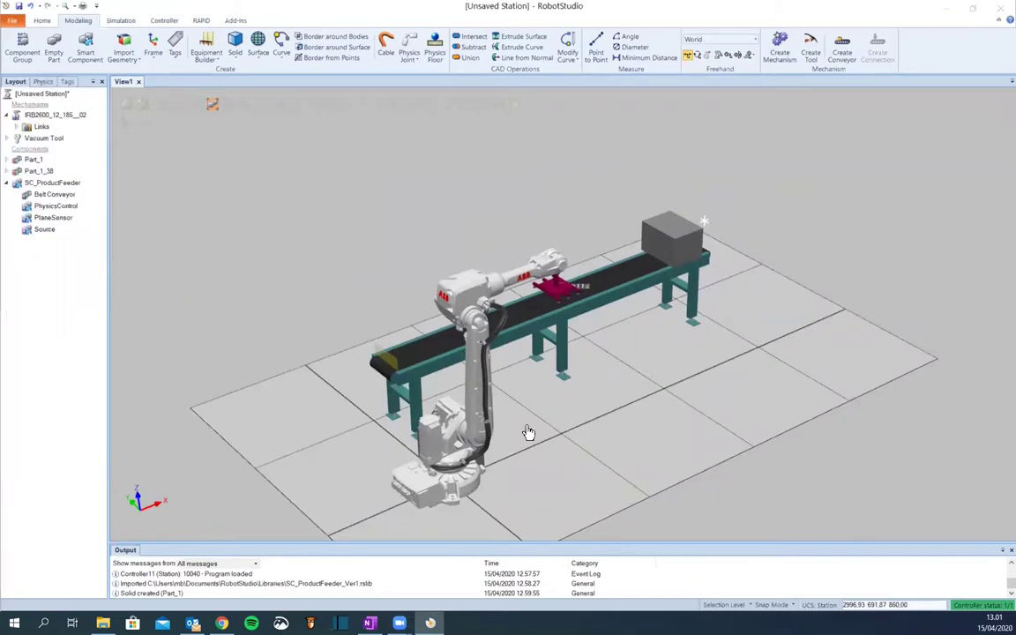
Hide the original Part_1 box standing next to the robot base
left_click_drag(571, 410, 574, 438, "ctrl+shift")
left_click_drag(502, 415, 476, 410, "ctrl+shift")
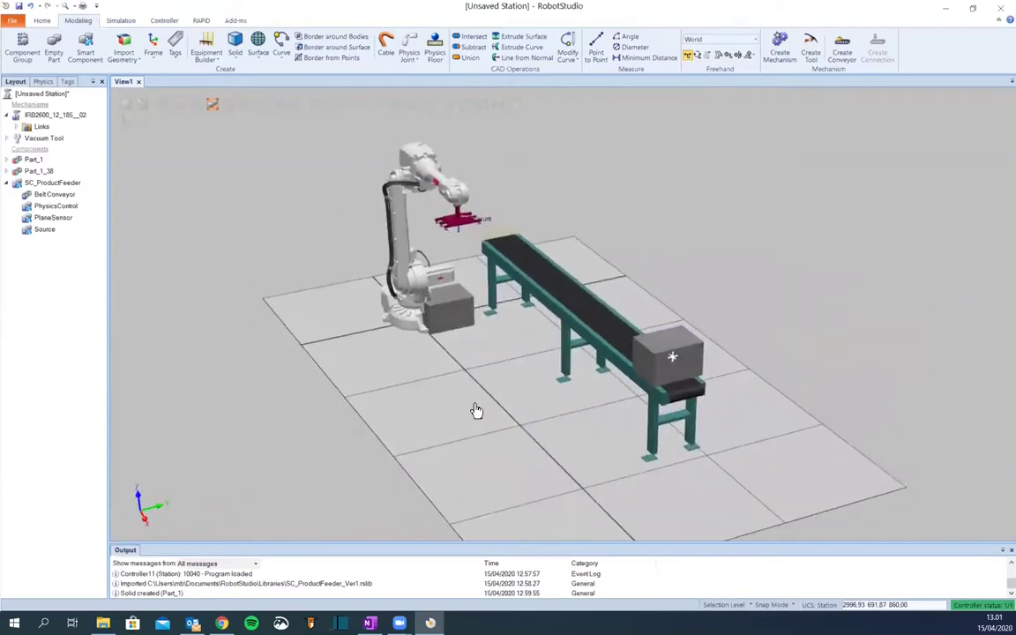
right_click(459, 306)
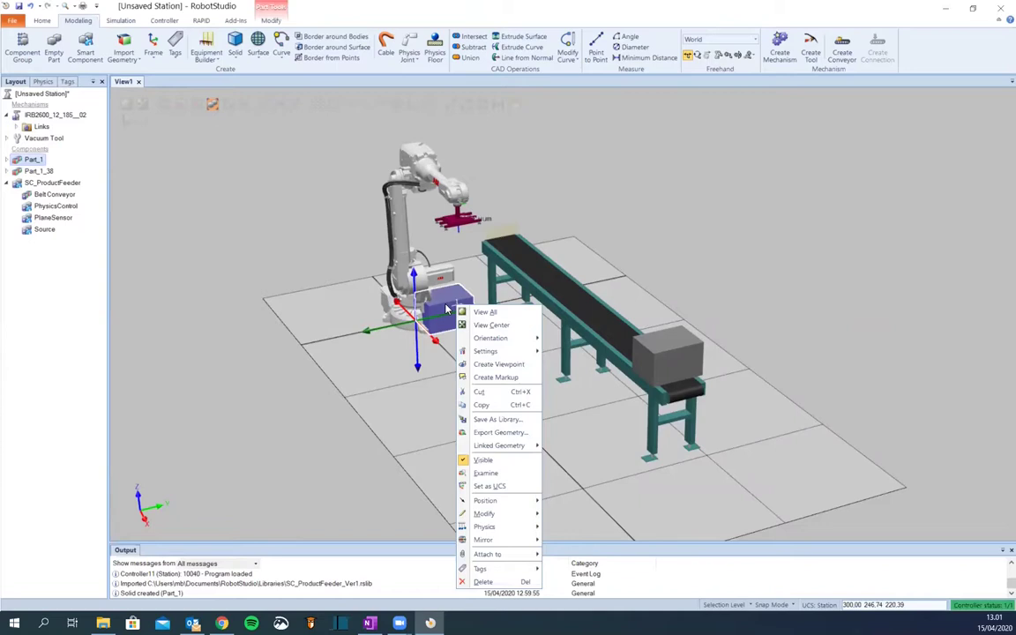
left_click(482, 460)
left_click_drag(533, 427, 582, 424, "ctrl+shift")
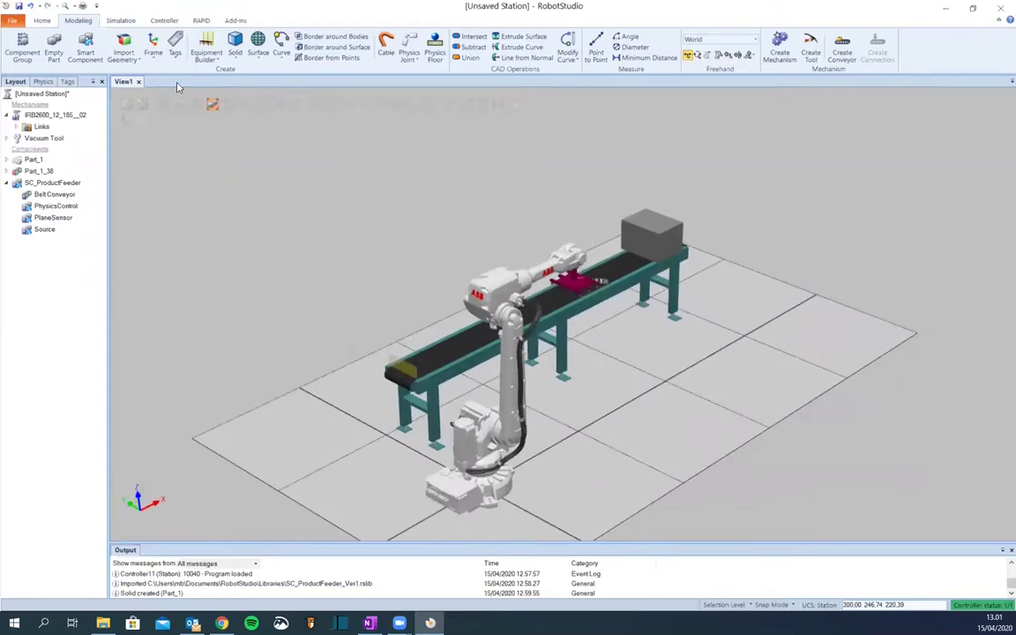
Set up the simulation with only SC_ProductFeeder simulated and Controller11 excluded, and start it
left_click(128, 22)
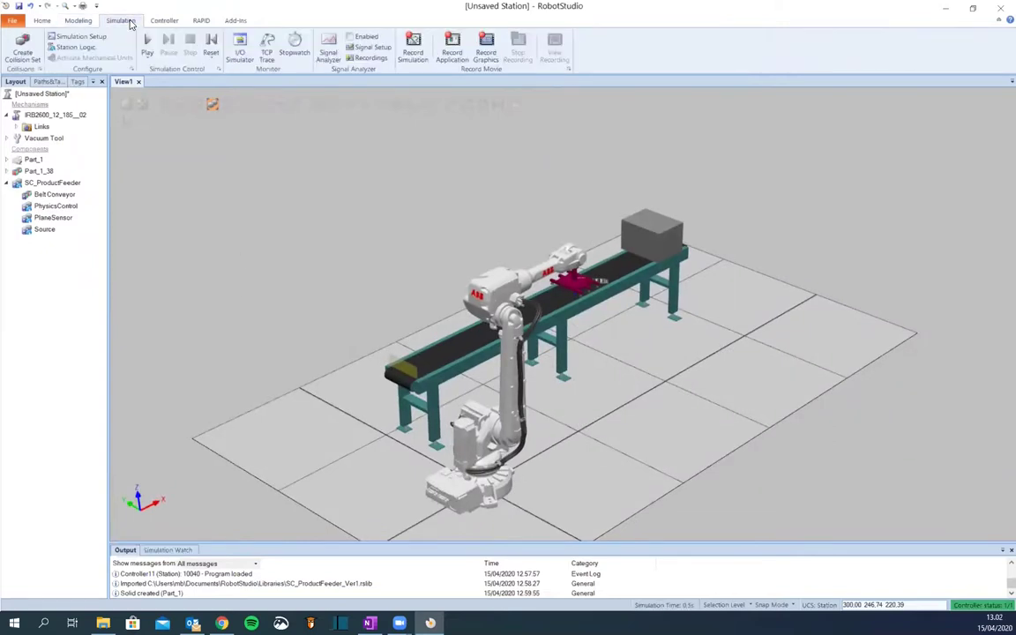
left_click(83, 37)
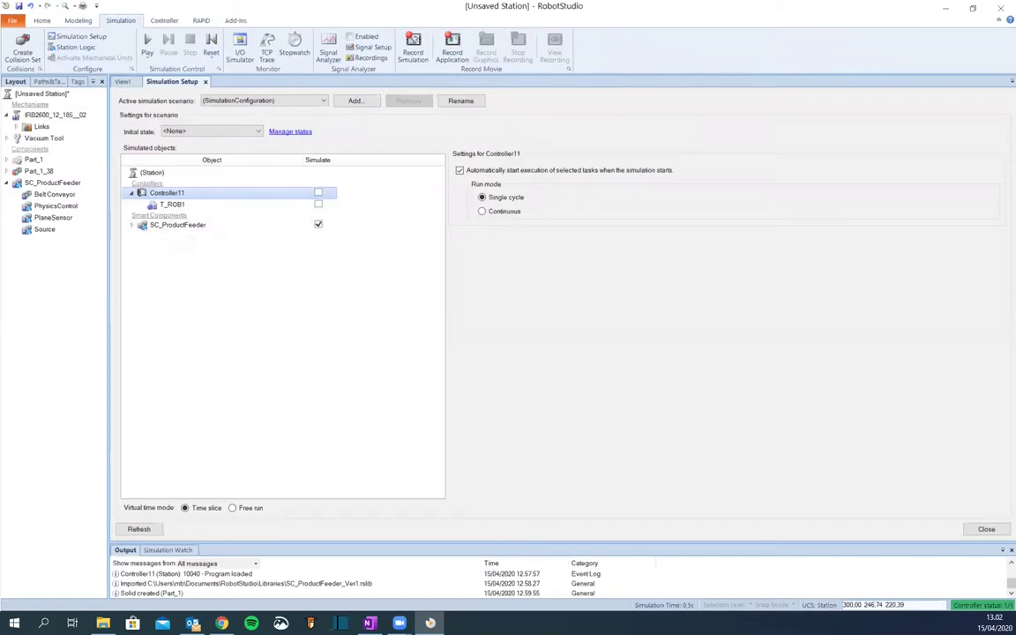
left_click(985, 529)
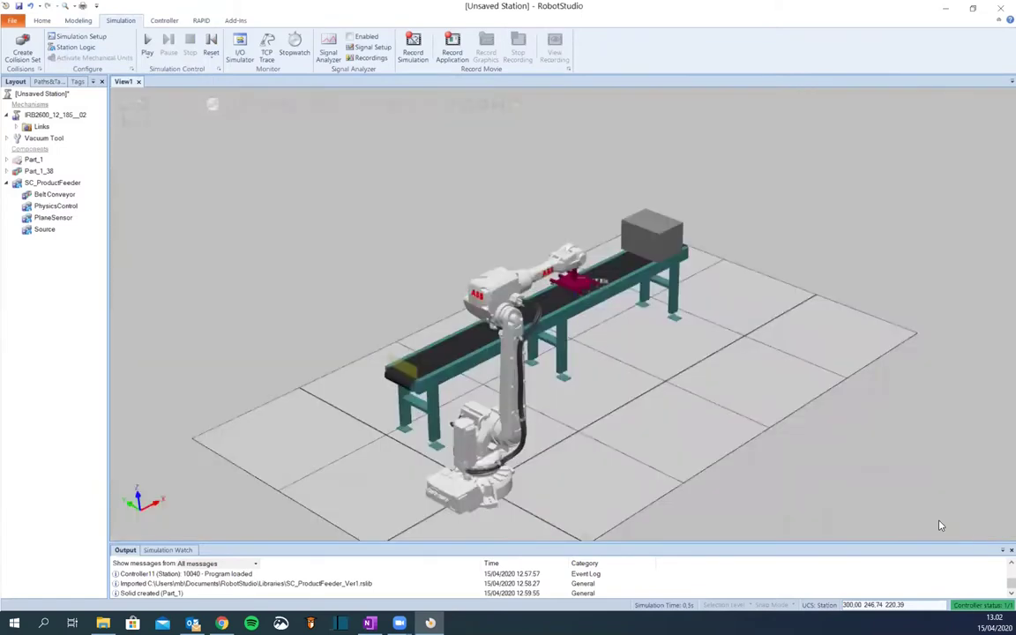
left_click(128, 122)
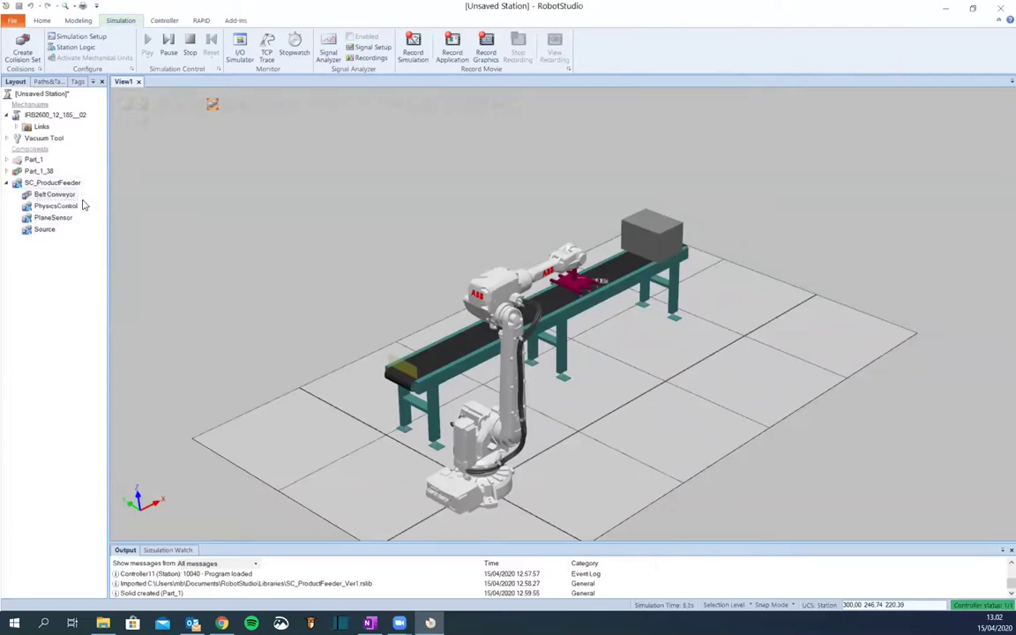
Disable and re-enable the Belt Conveyor's surface velocity while the simulation runs, applying each change, and watch the box travel along the belt
left_click(64, 195)
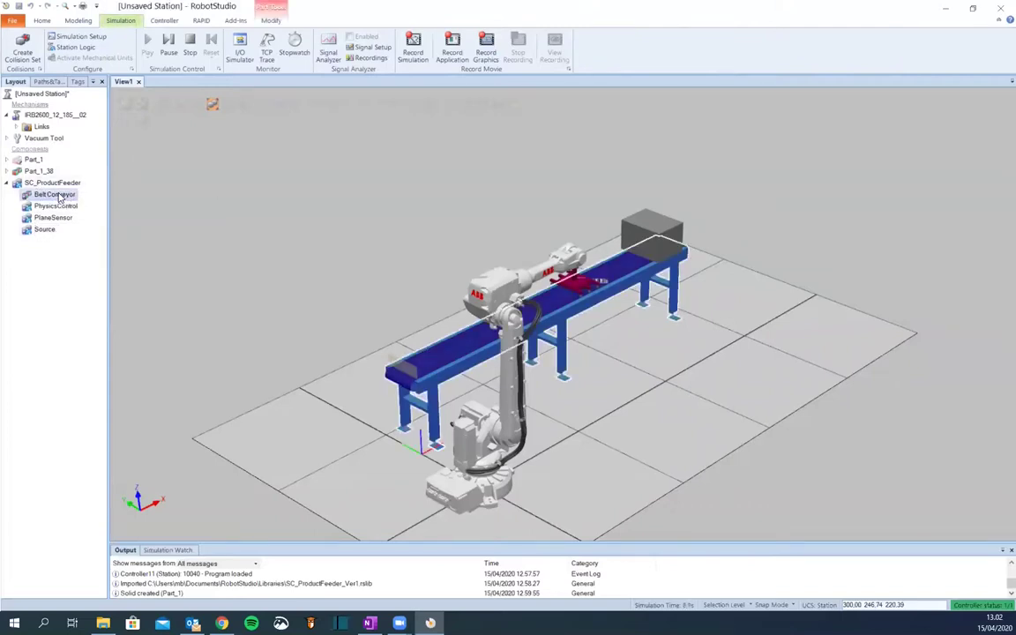
right_click(59, 197)
mouse_move(103, 378)
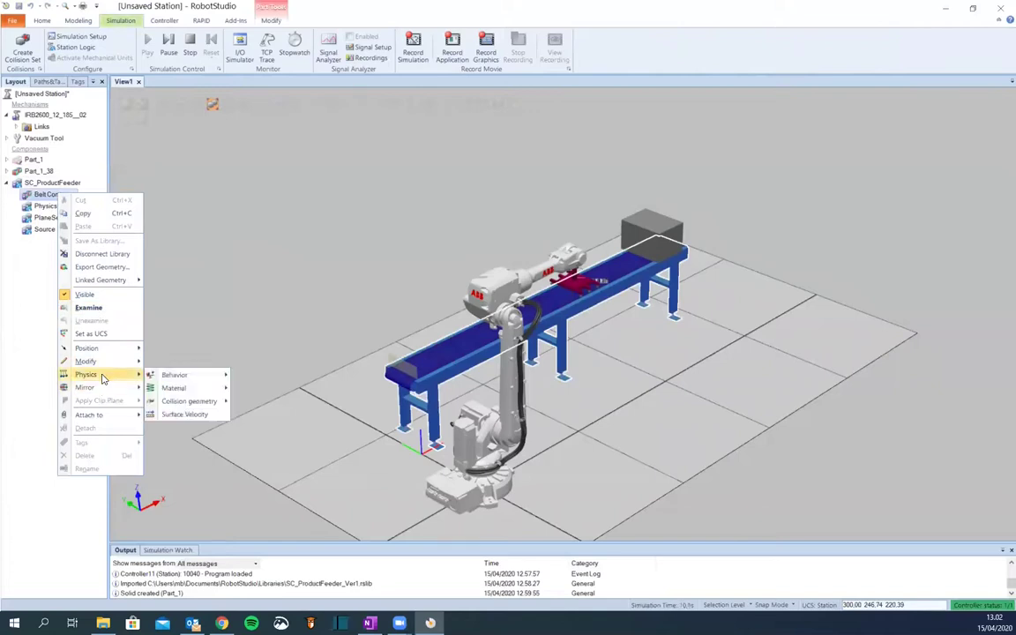
mouse_move(178, 381)
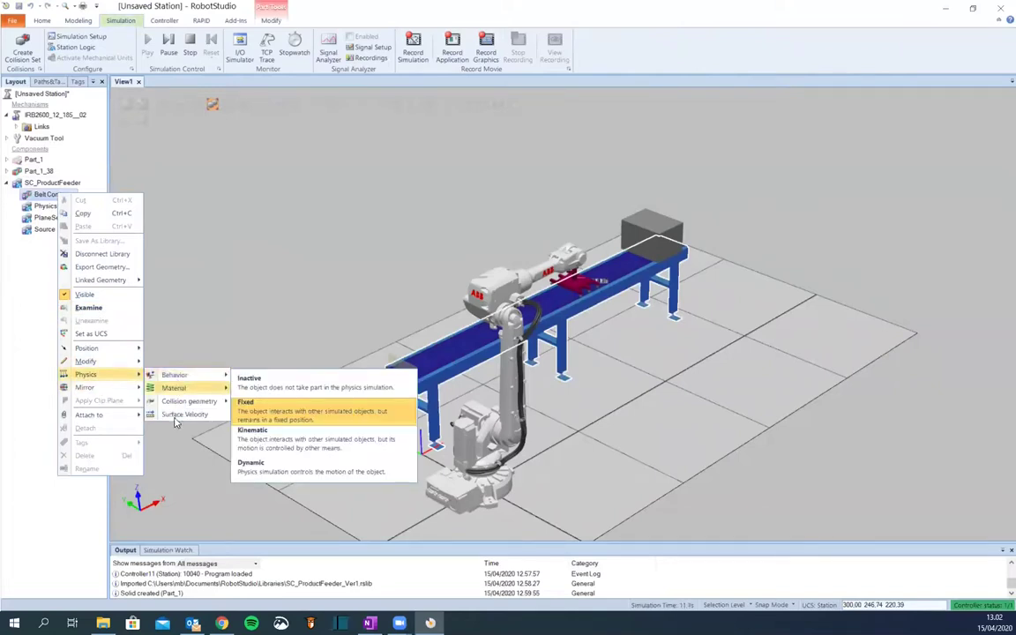
left_click(184, 413)
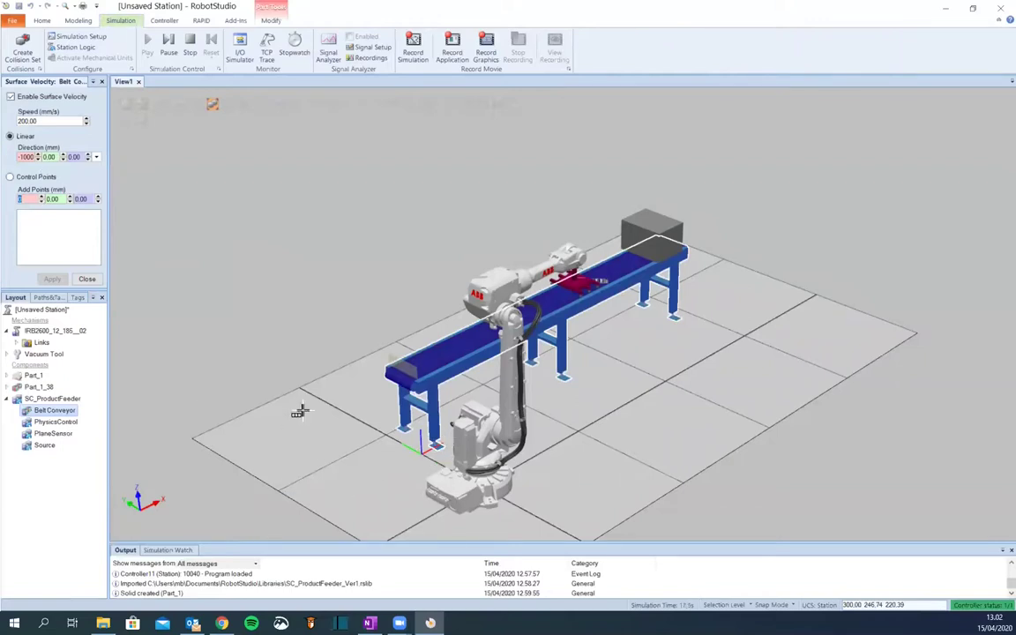
left_click(11, 97)
left_click(52, 280)
left_click(10, 97)
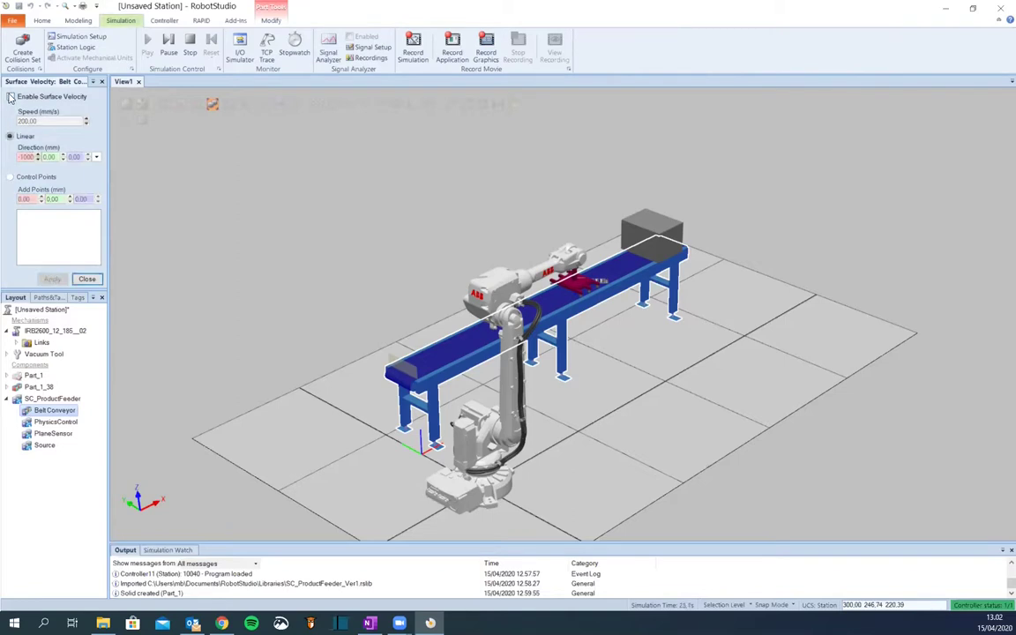
left_click(51, 280)
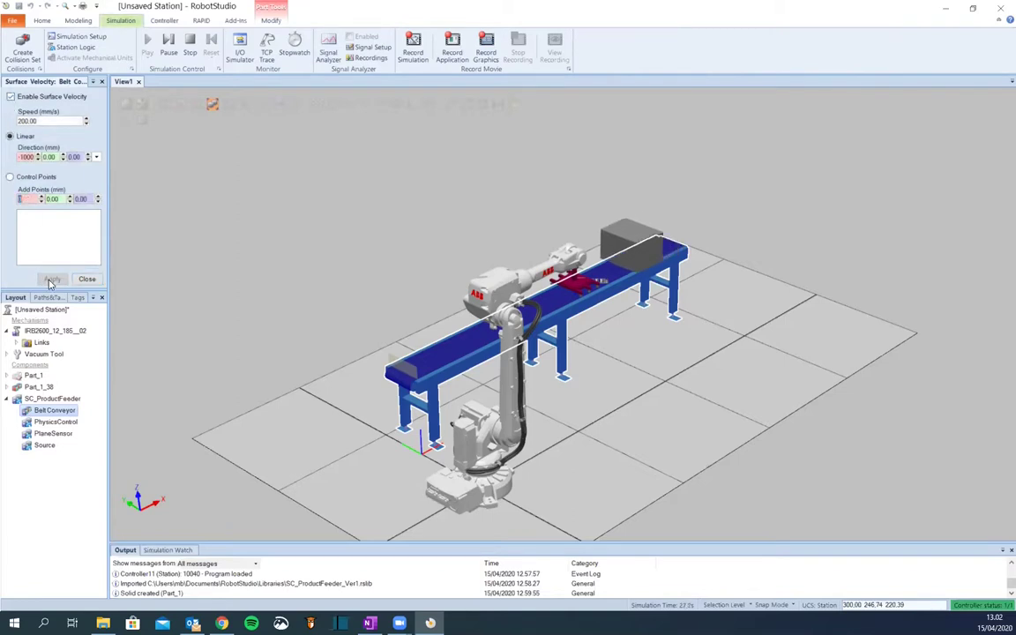
left_click(85, 279)
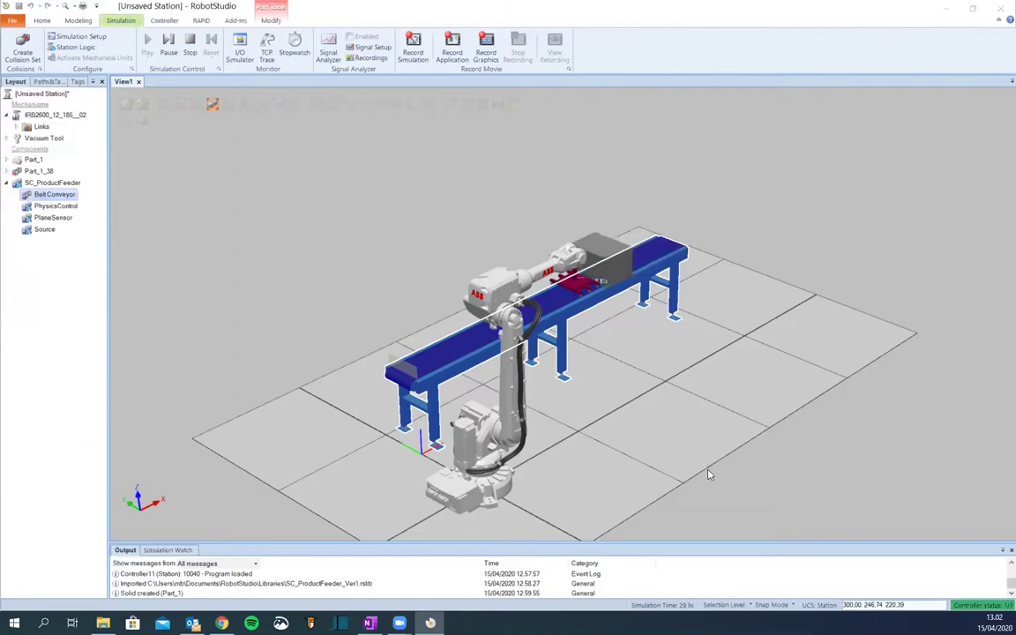
left_click_drag(678, 444, 710, 442, "ctrl+shift")
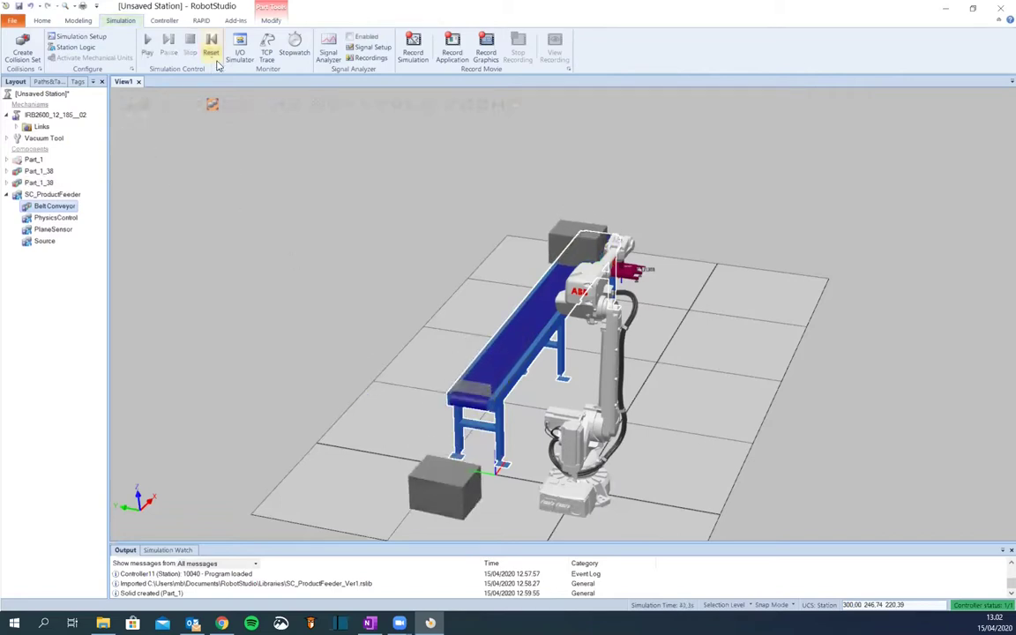
left_click(65, 306)
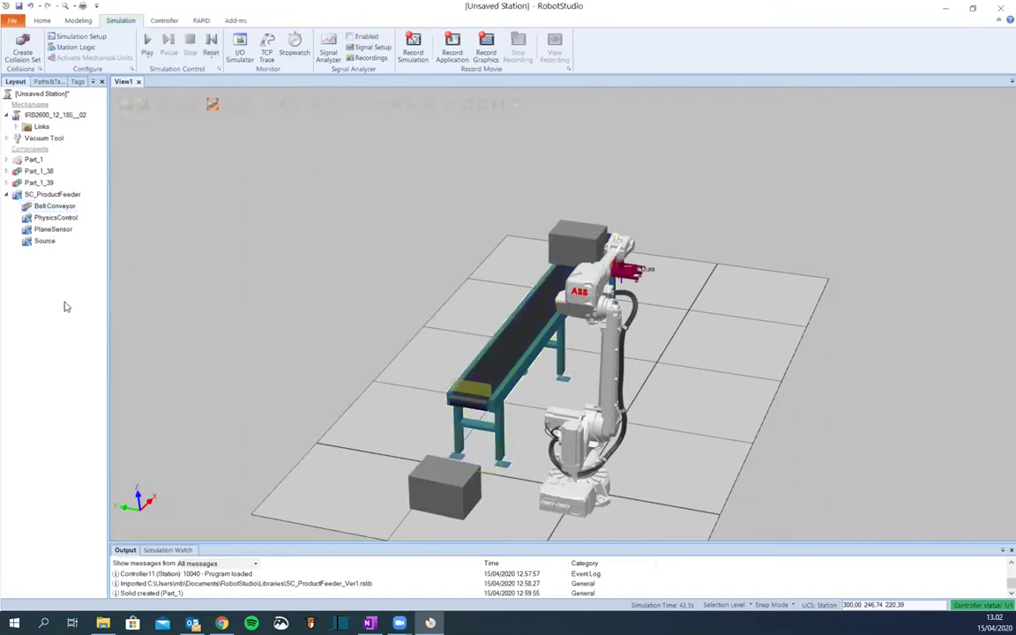
right_click(48, 197)
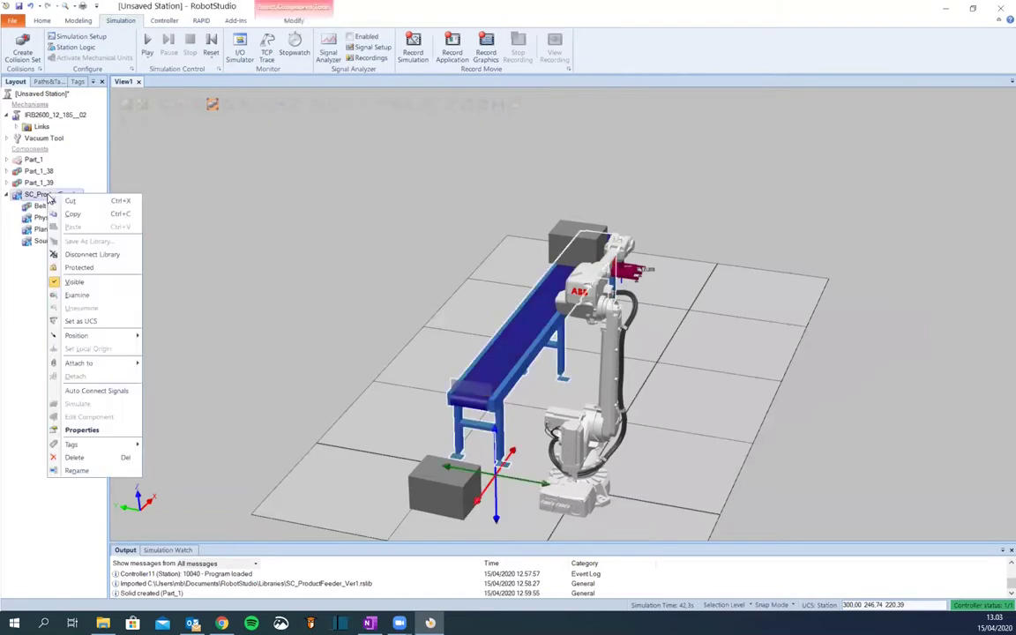
left_click(82, 430)
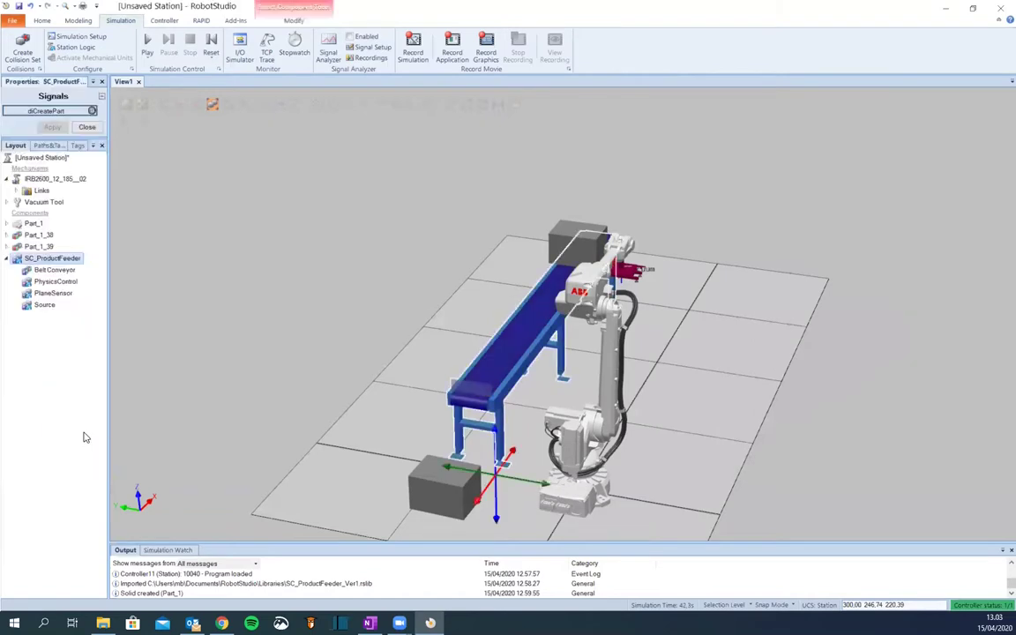
left_click(86, 127)
Disconnect SC_ProductFeeder from its library and open the component for editing
right_click(58, 198)
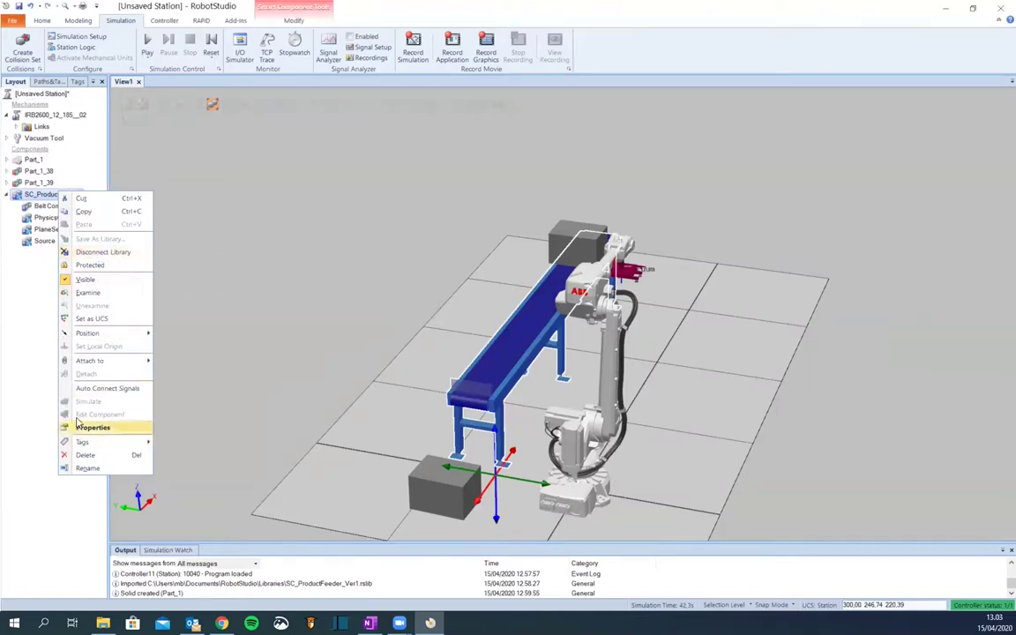
left_click(99, 251)
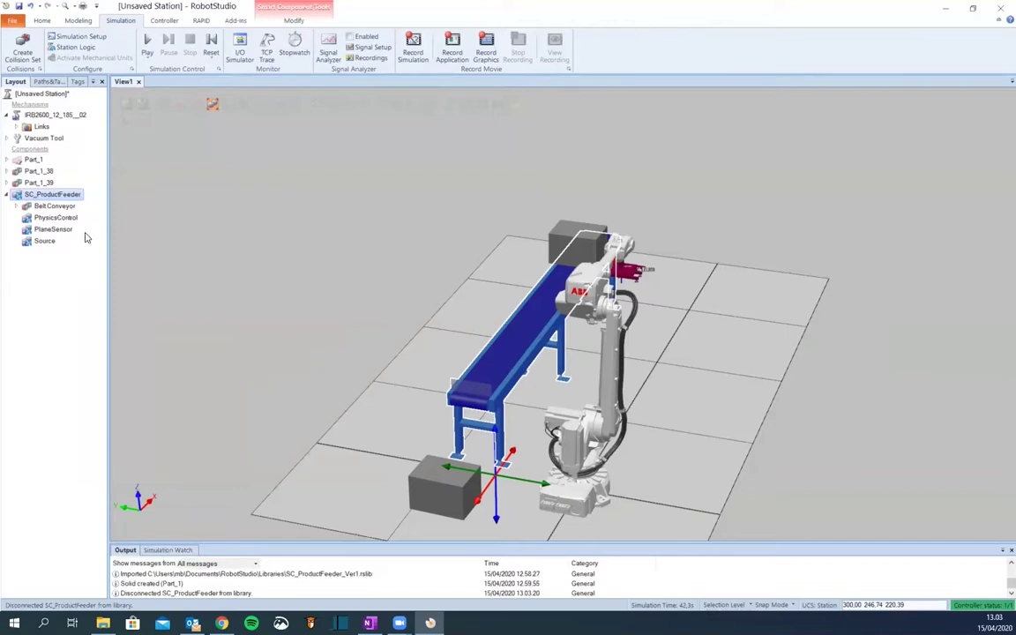
right_click(54, 195)
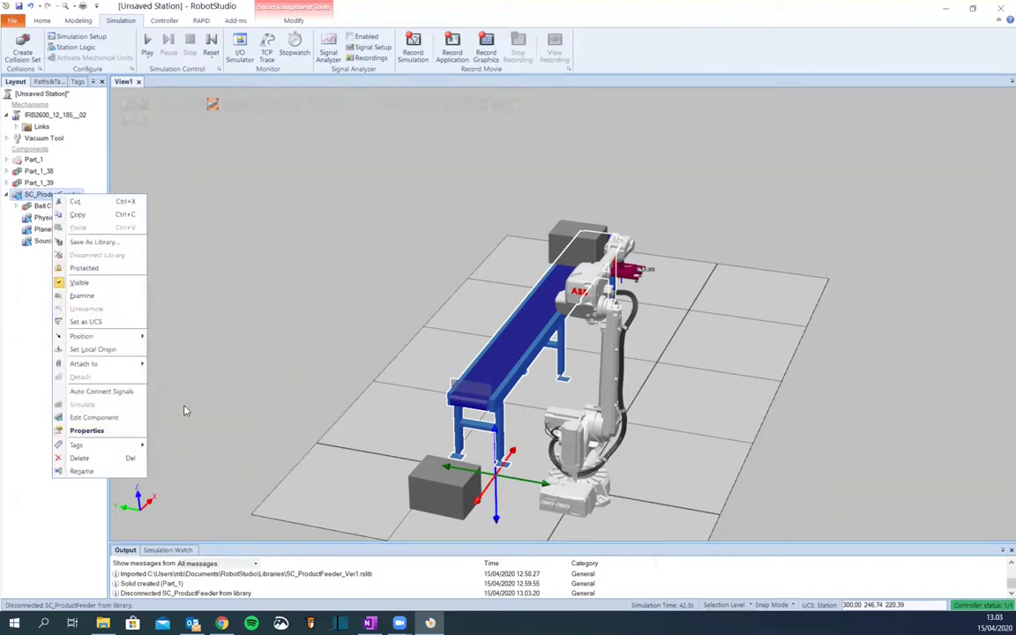
left_click(93, 417)
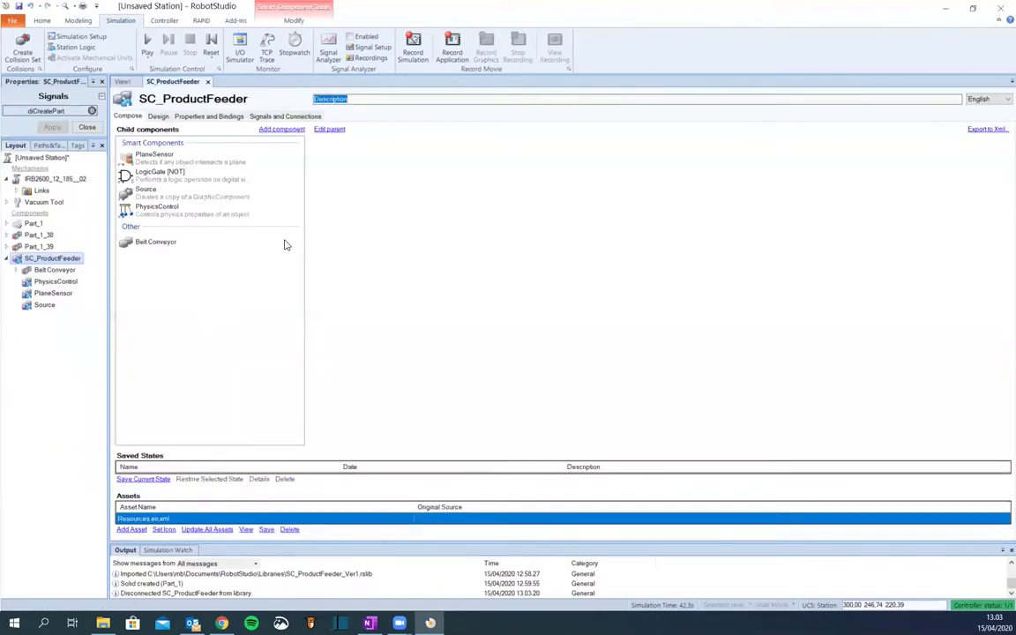
In SC_ProductFeeder's design view, move the LogicGate block beneath the PlaneSensor and shift the PhysicsControl block closer to it
left_click(159, 116)
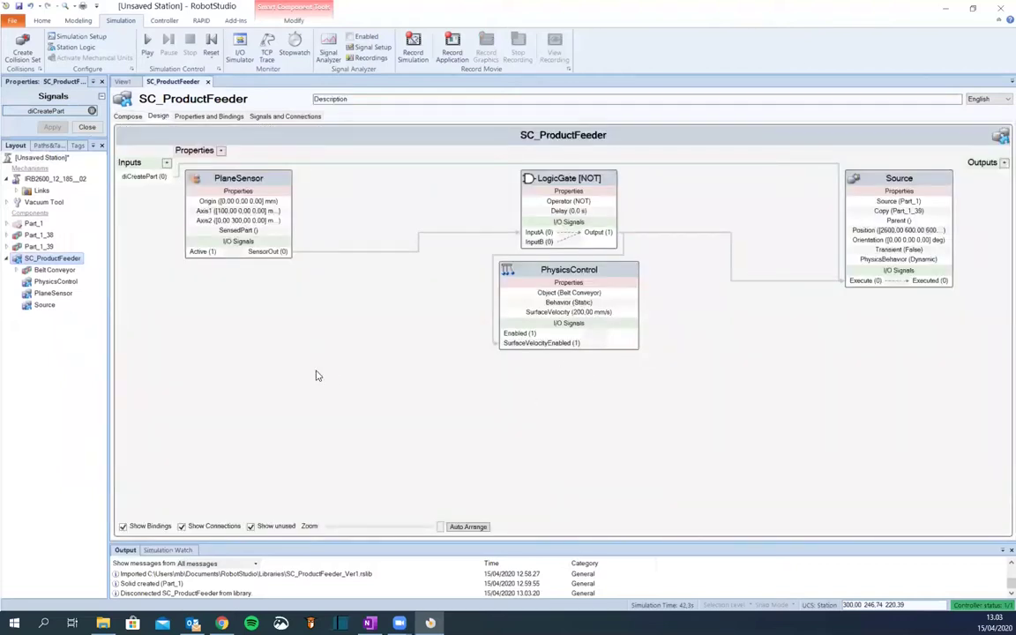
left_click_drag(560, 176, 278, 338)
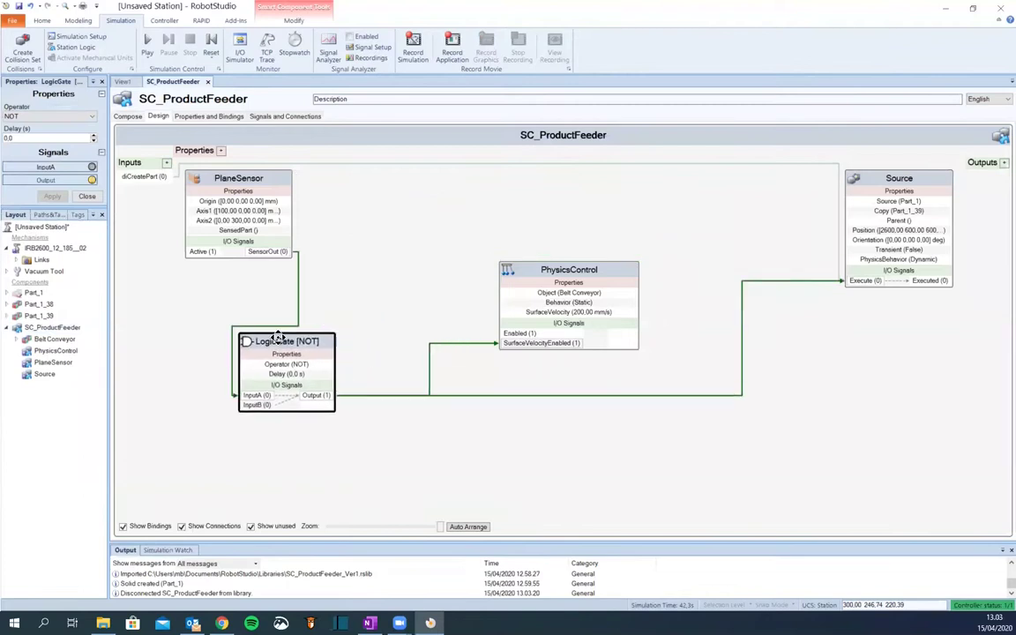
left_click_drag(562, 270, 519, 275)
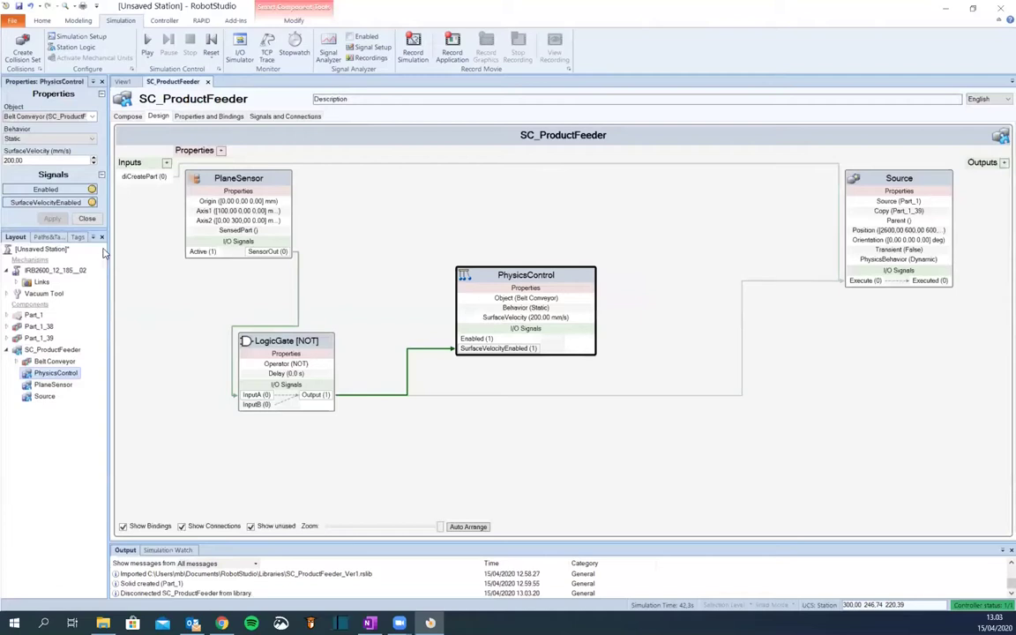
left_click(87, 219)
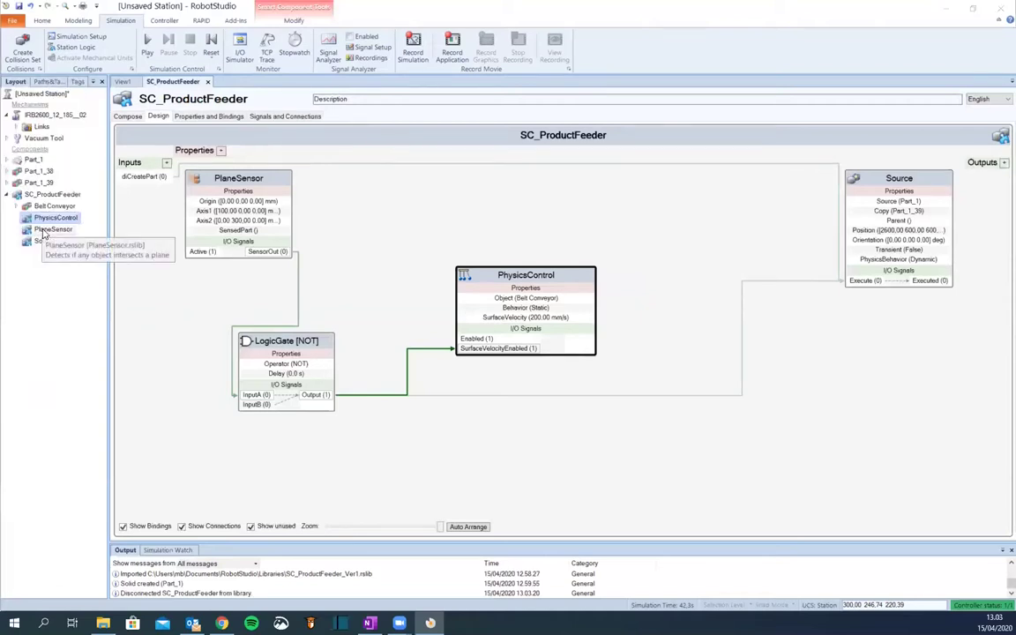
Open the PlaneSensor's properties and toggle its Active signal off and back on
double_click(231, 179)
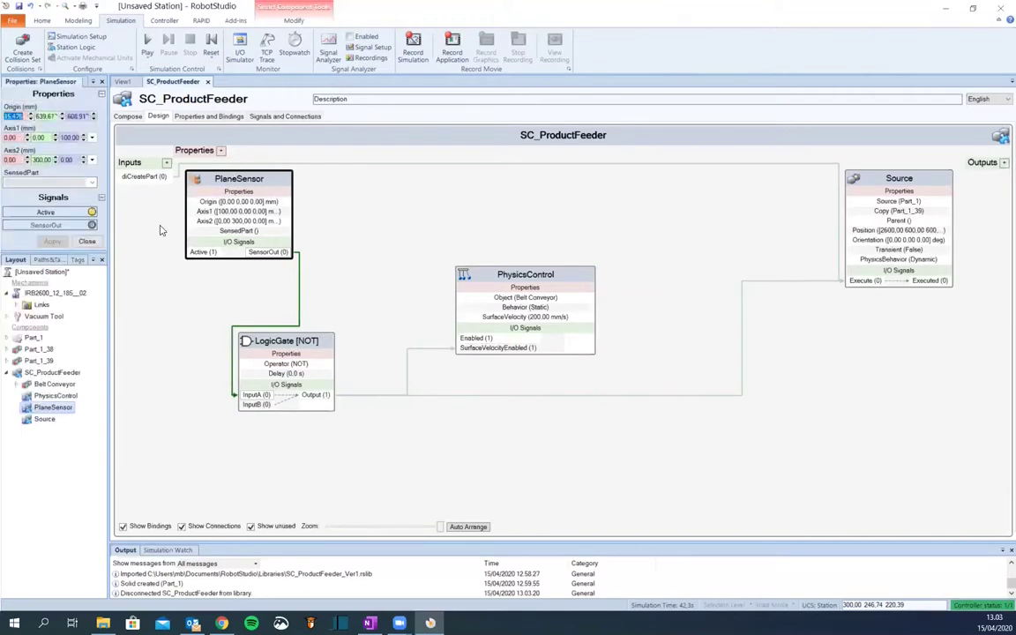
left_click(67, 214)
left_click(67, 213)
left_click(67, 213)
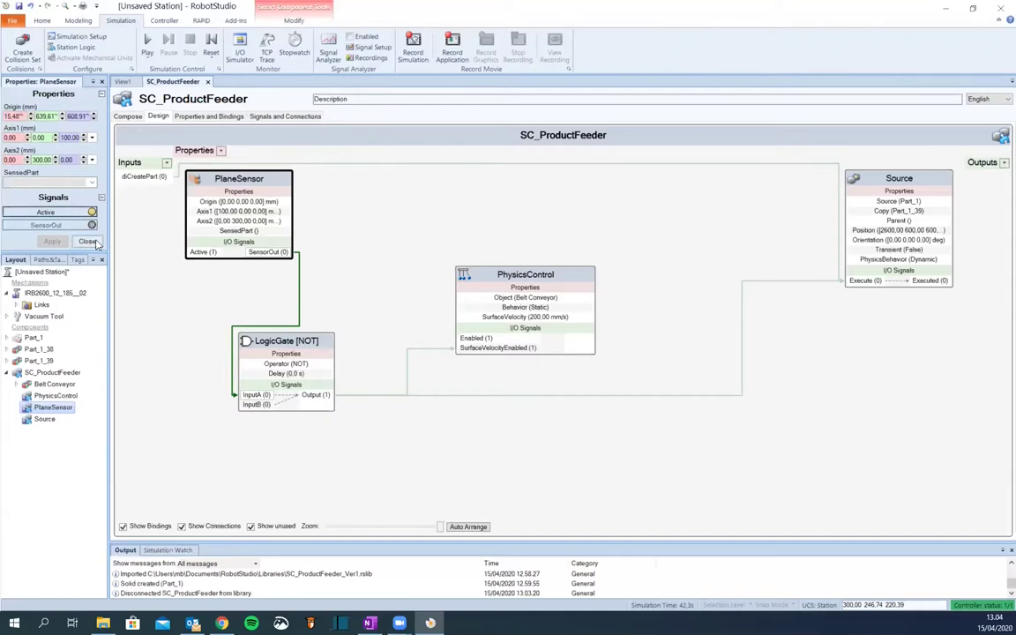
Arrange the 3D view and SC_ProductFeeder's design view side by side as vertical tab groups, giving the design view the wider share
left_click(123, 82)
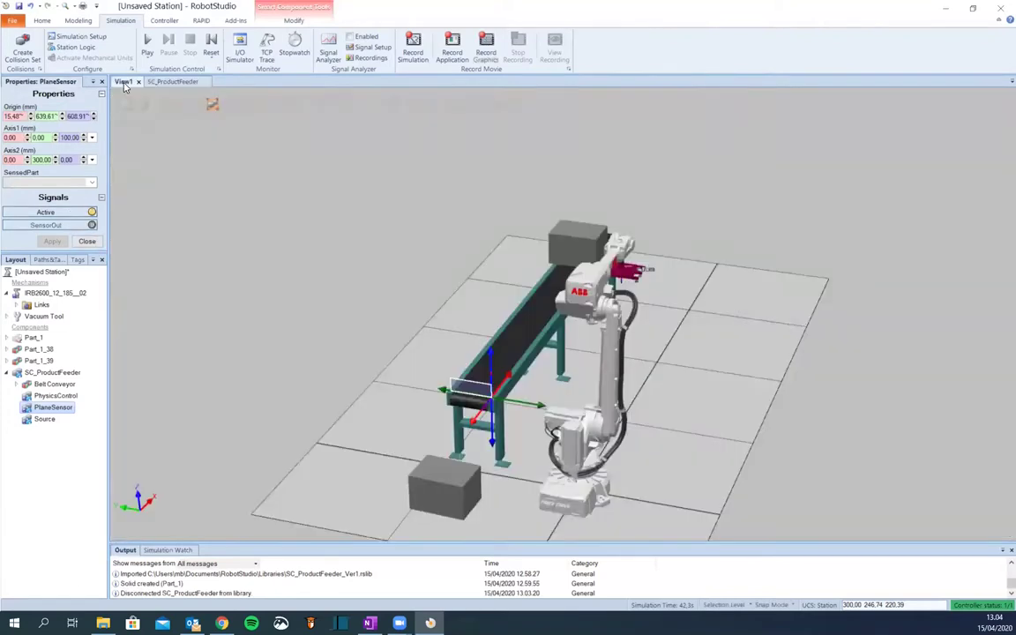
left_click(174, 82)
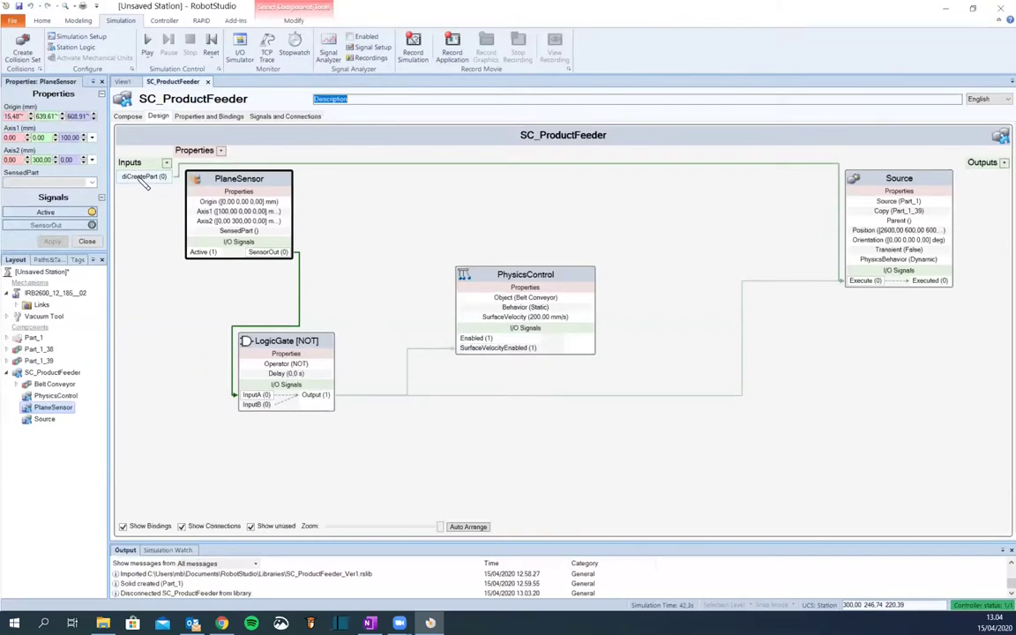
right_click(169, 82)
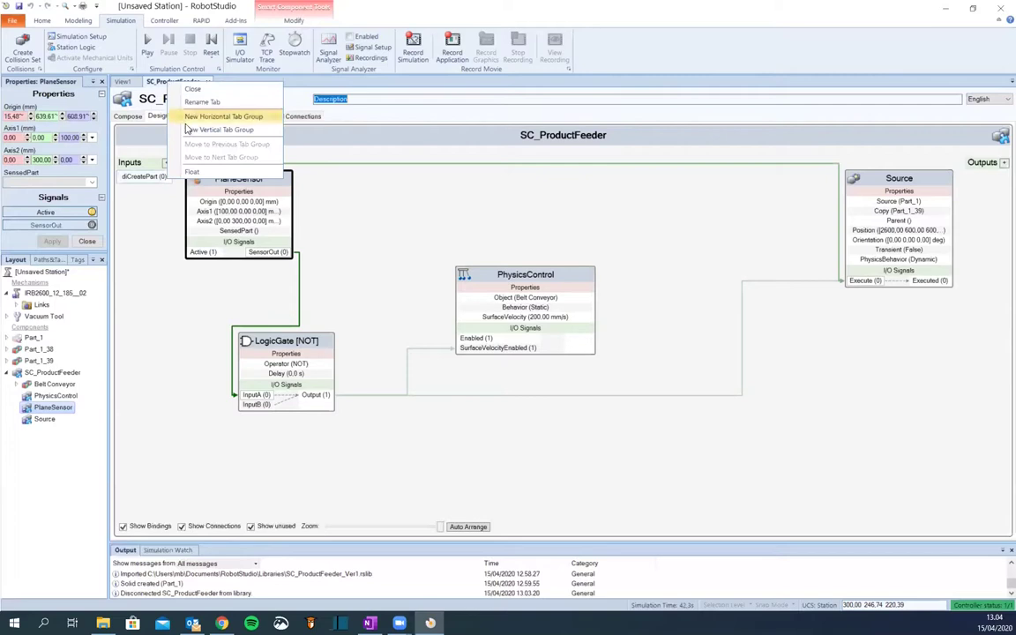
left_click(198, 129)
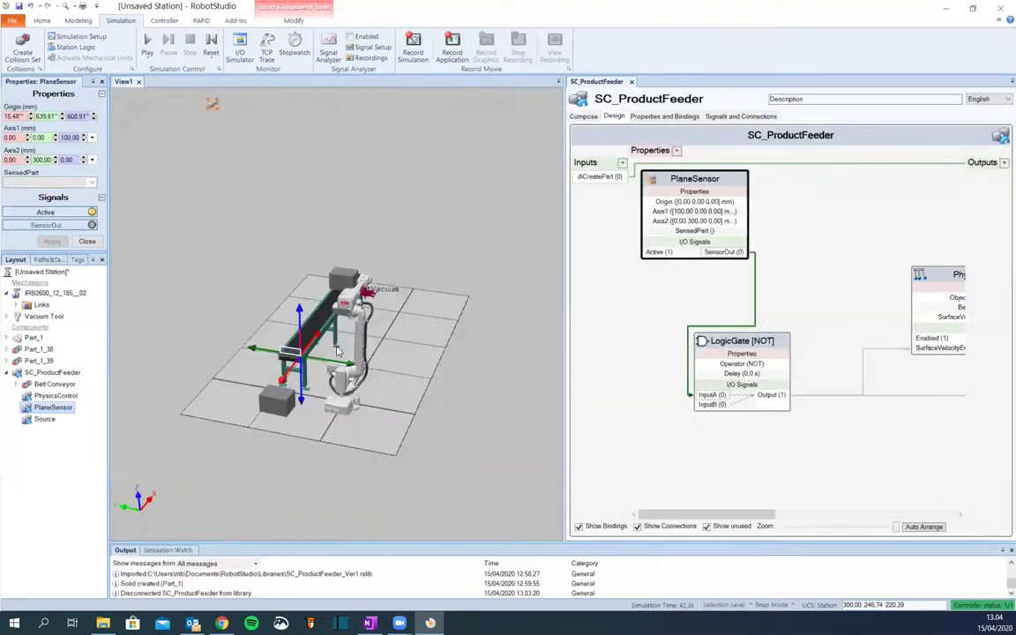
scroll(261, 351, "up", 4)
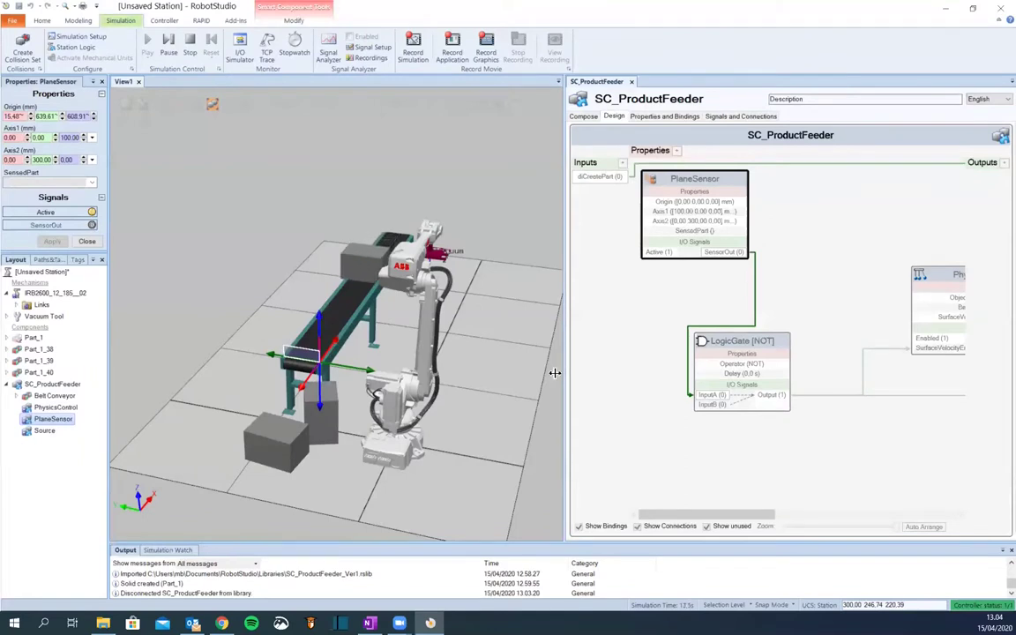
left_click_drag(458, 369, 460, 368)
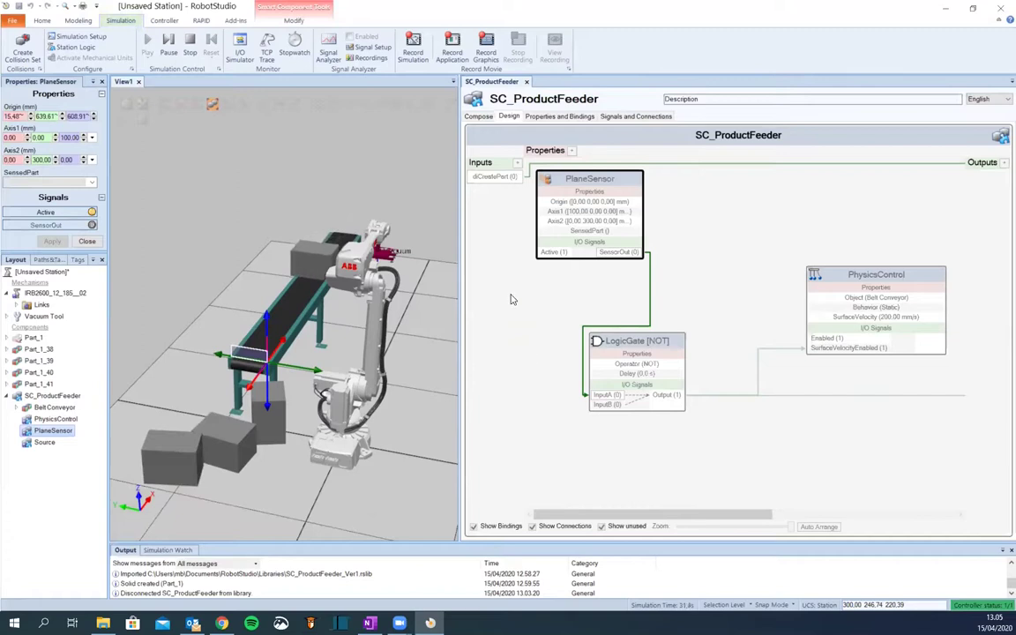
left_click(677, 481)
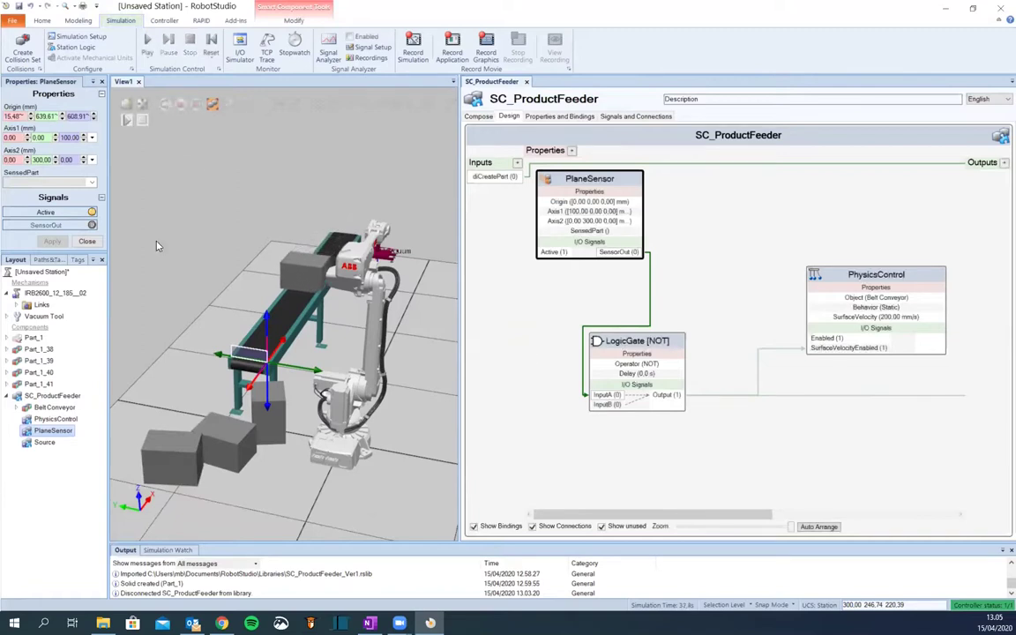
scroll(755, 401, "down", 4)
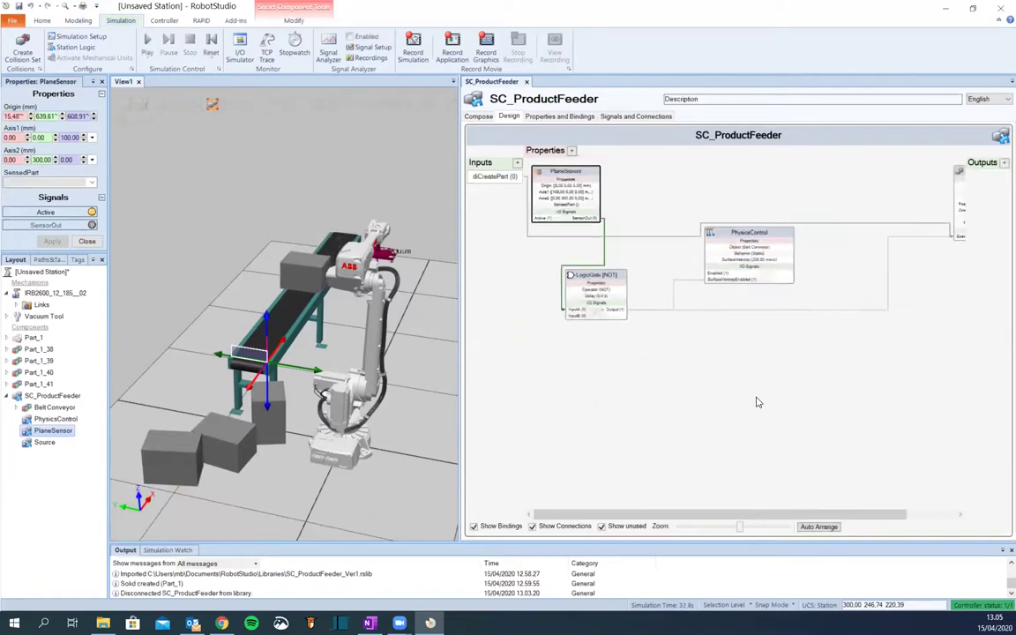
scroll(754, 402, "up", 2)
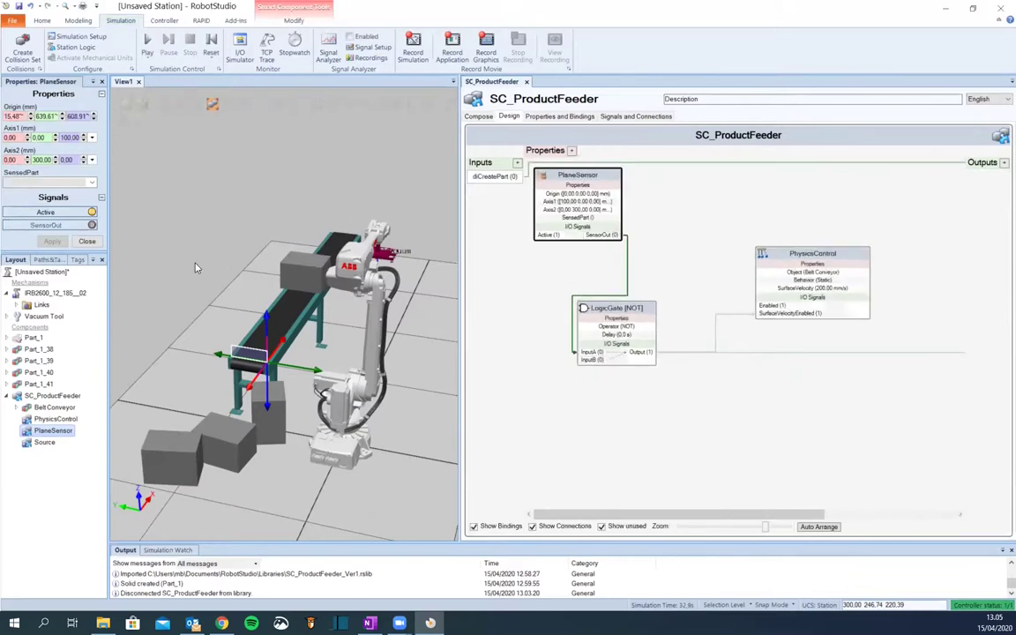
Close the PlaneSensor's properties, open the PhysicsControl's properties and turn its SurfaceVelocityEnabled signal off
left_click(86, 241)
double_click(40, 240)
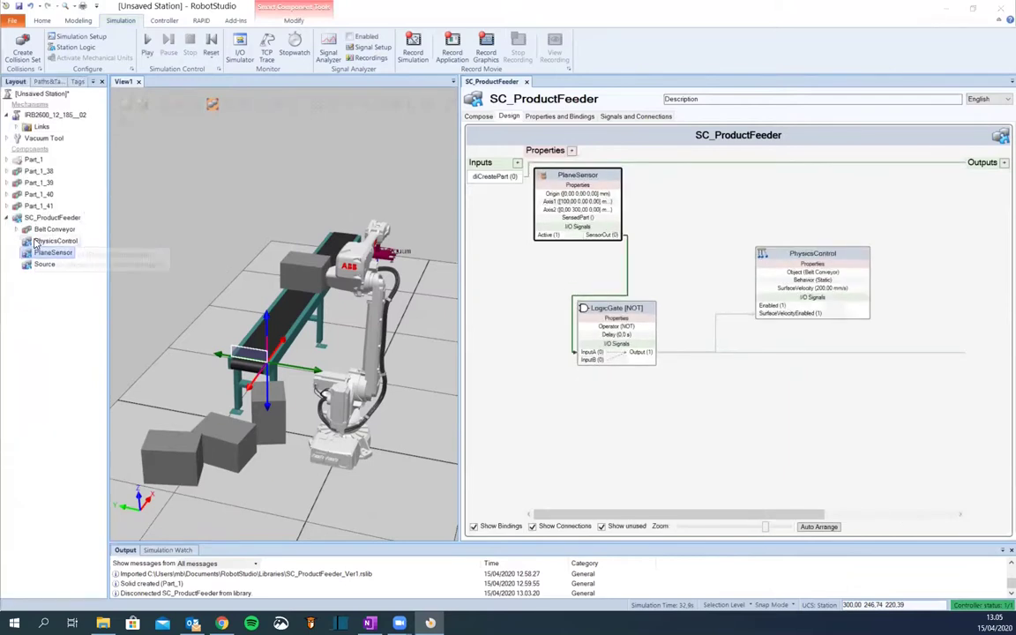
left_click(53, 204)
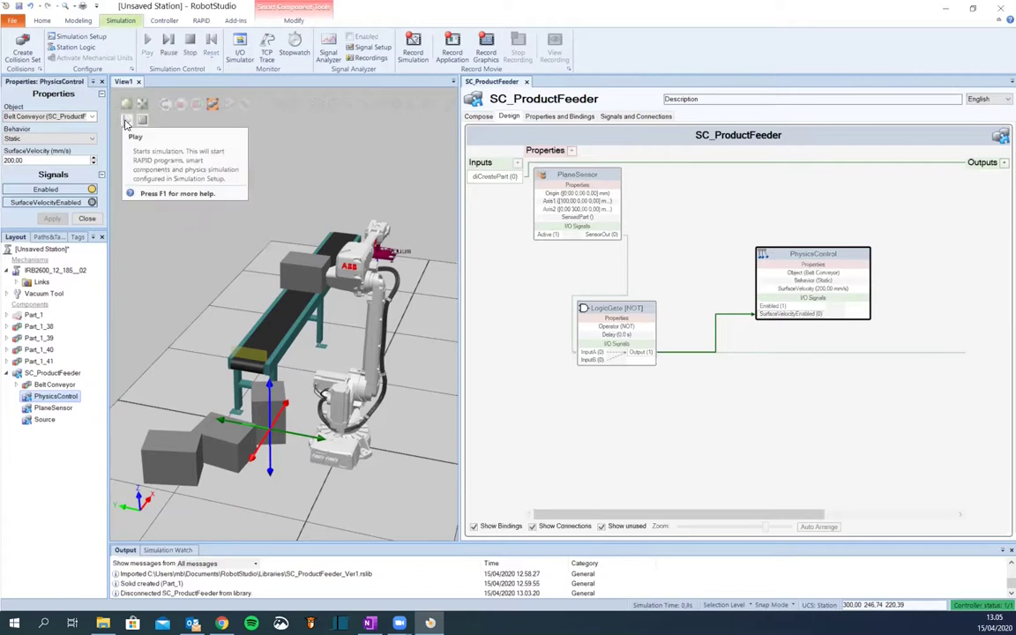
Toggle the PhysicsControl's SurfaceVelocityEnabled signal during the simulation to bring the box to the PlaneSensor at the belt's end, leaving the signal off
left_click(80, 204)
left_click(80, 203)
left_click(80, 204)
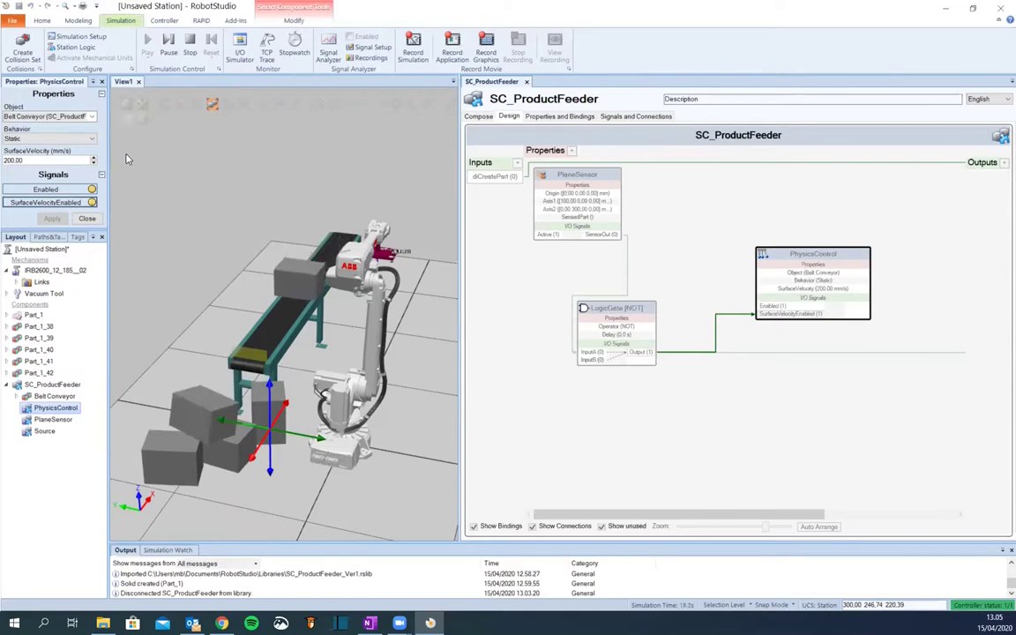
left_click(51, 203)
left_click(50, 203)
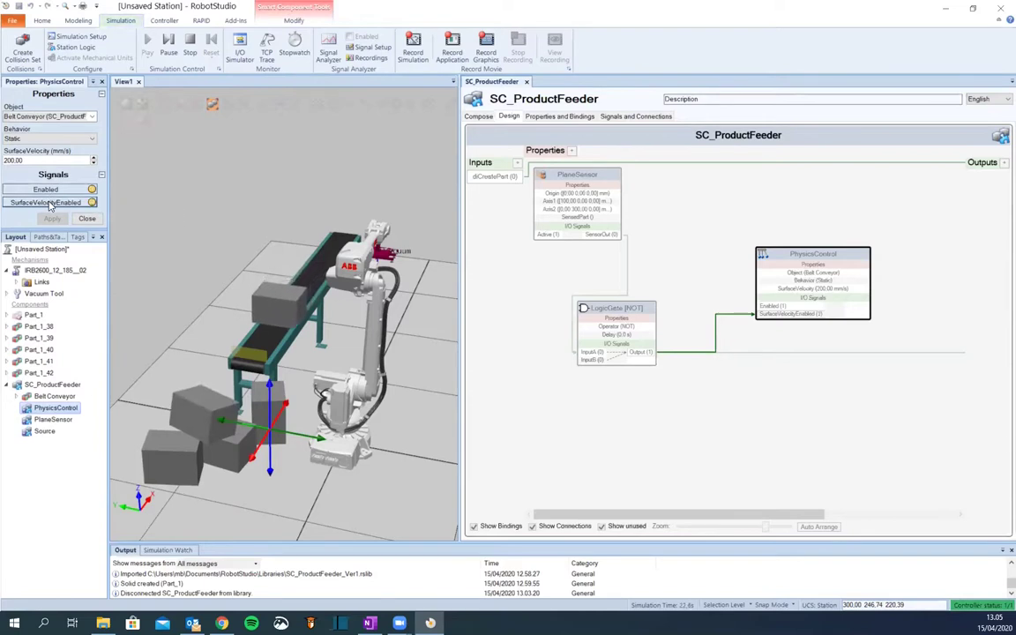
left_click(51, 202)
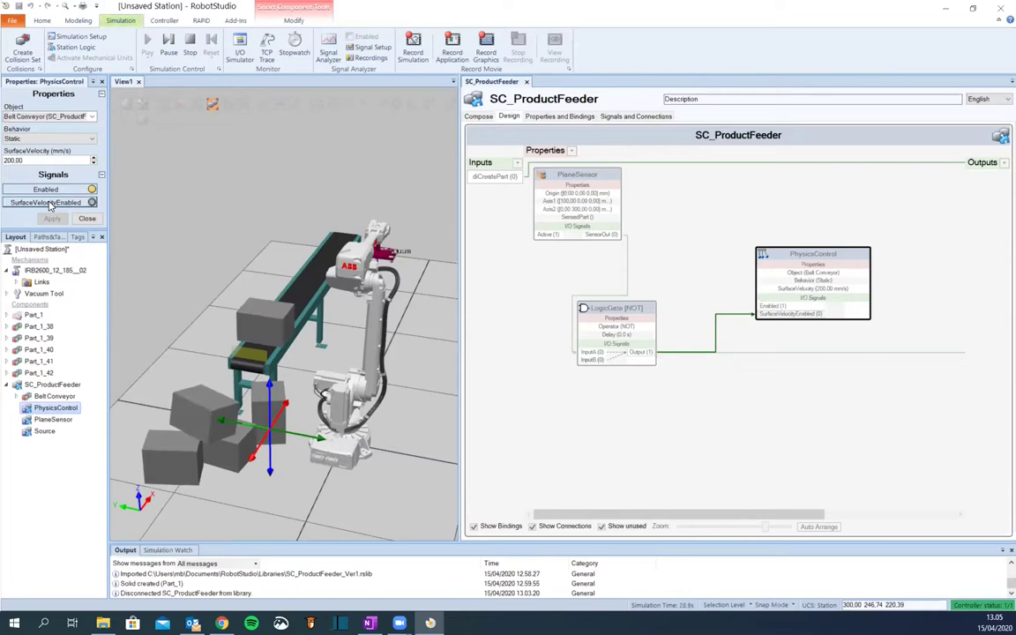
left_click(50, 203)
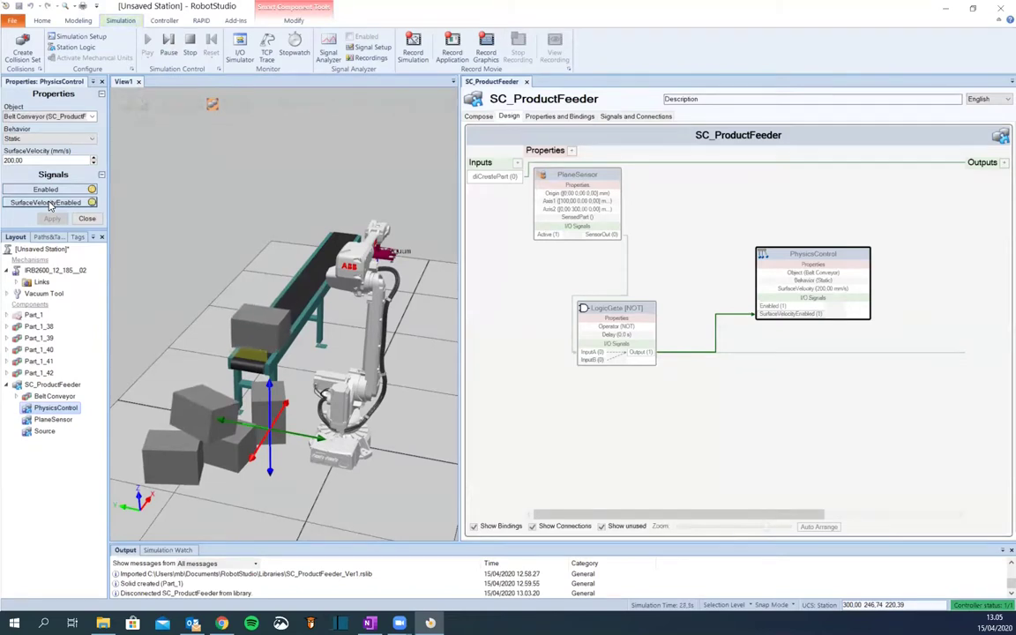
left_click(50, 203)
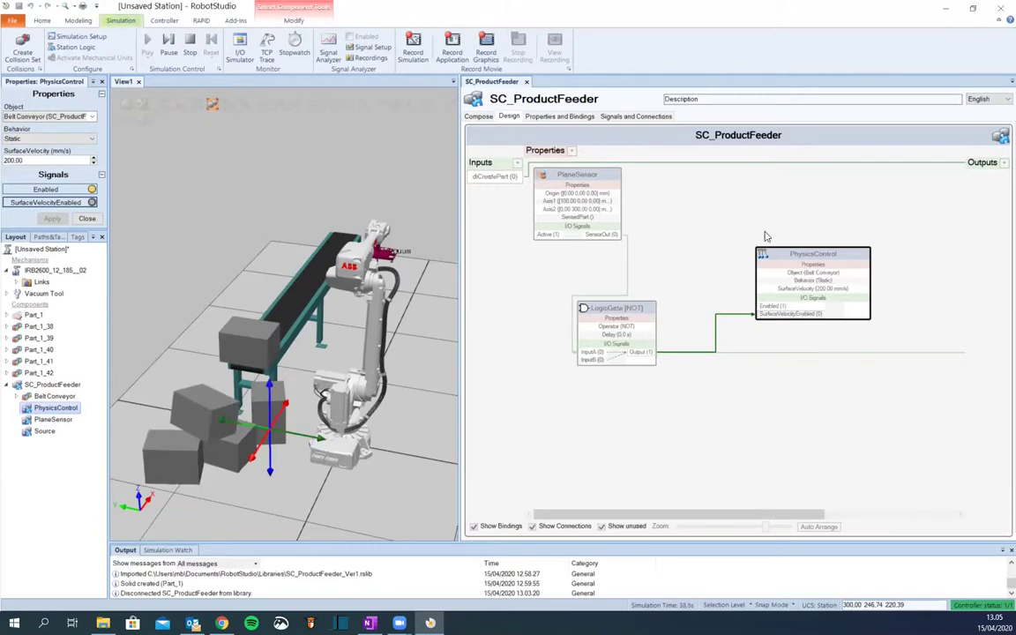
Toggle the PlaneSensor's Active signal repeatedly with the box at the sensor plane, leave it off, inspect the overlap and close its properties
left_click(519, 297)
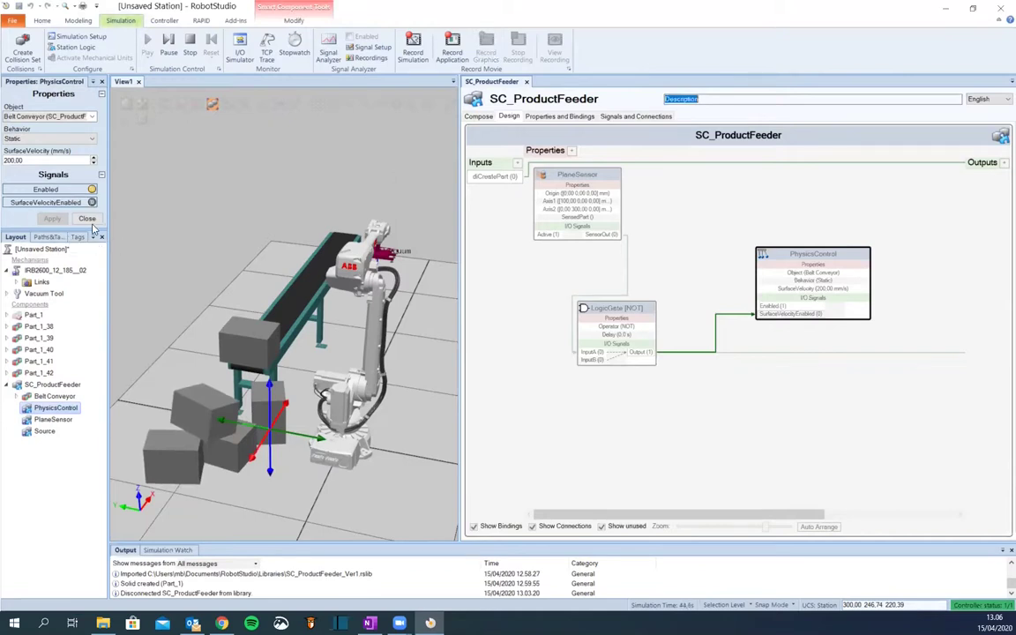
left_click(55, 418)
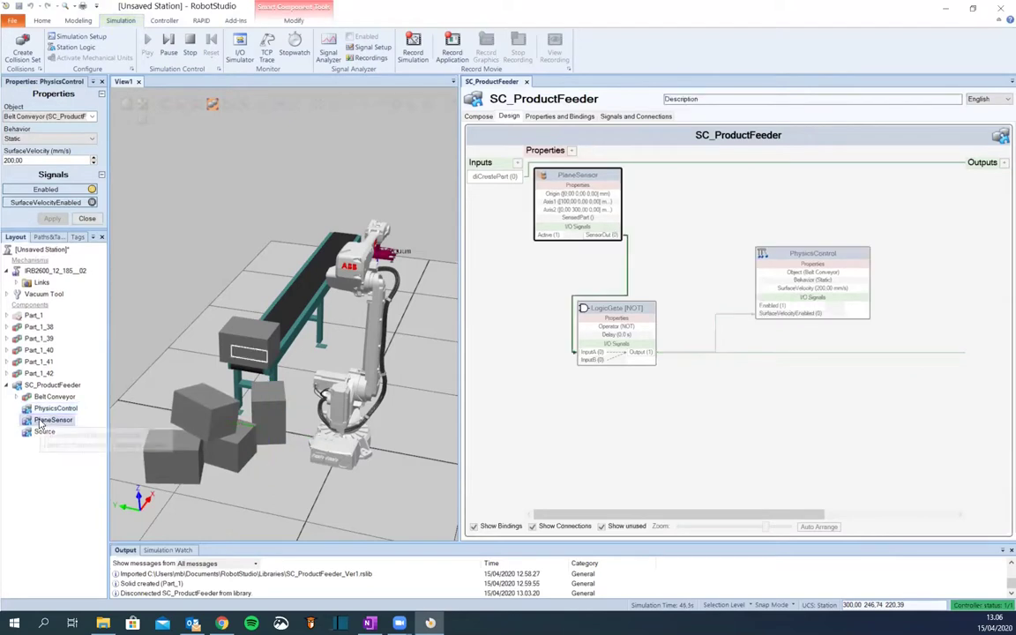
left_click(68, 213)
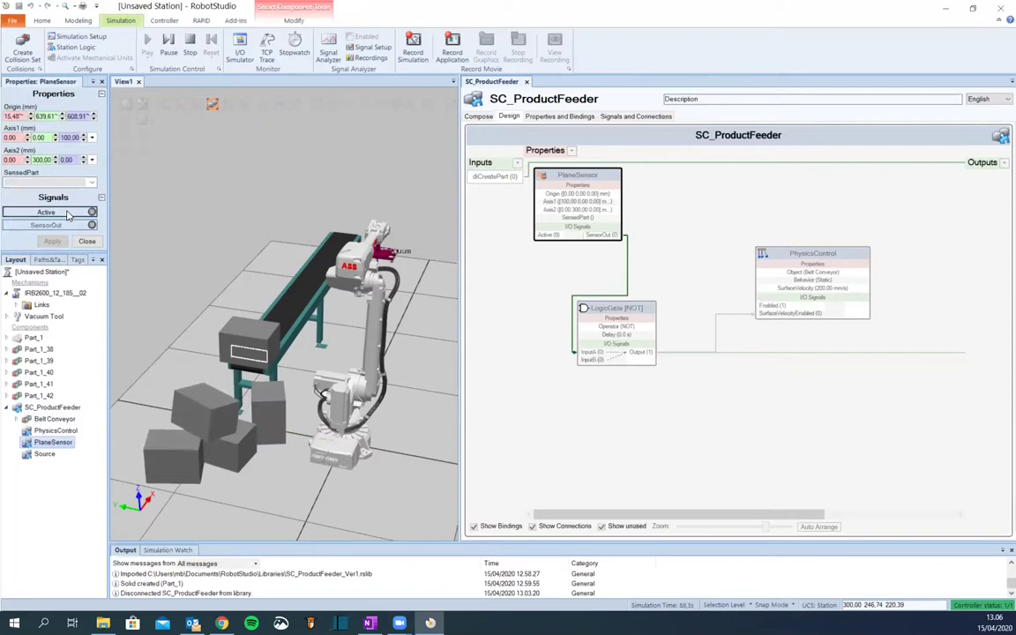
left_click(67, 214)
left_click(68, 214)
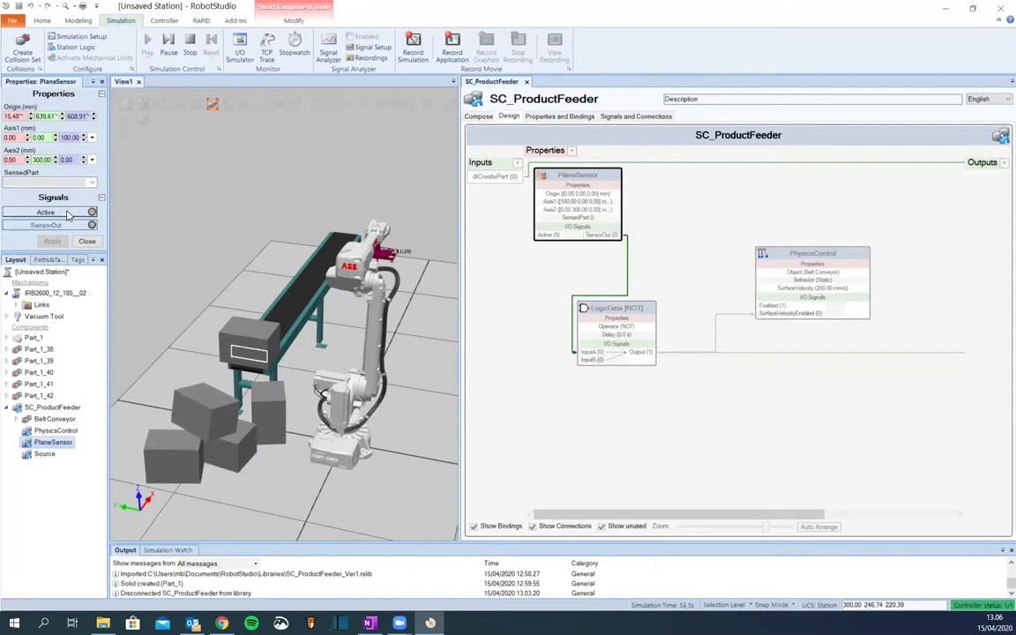
left_click(68, 214)
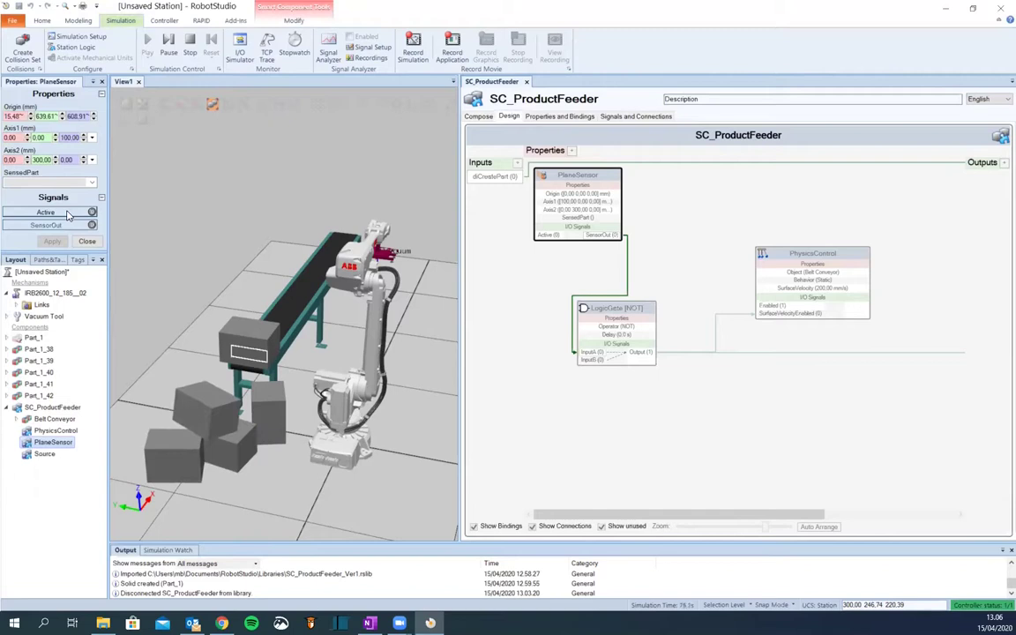
left_click(68, 213)
scroll(233, 364, "up", 5)
left_click_drag(262, 358, 323, 311, "ctrl+shift")
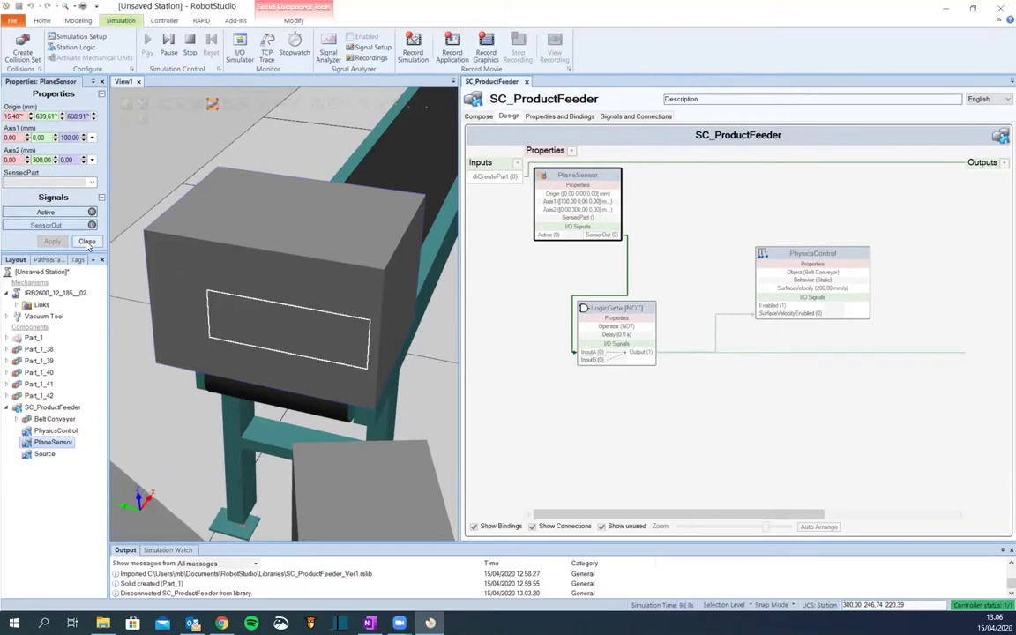
mouse_move(207, 278)
left_mouse_down("ctrl+shift")
mouse_move(246, 272)
mouse_move(225, 277)
mouse_move(198, 261)
left_mouse_up("ctrl+shift")
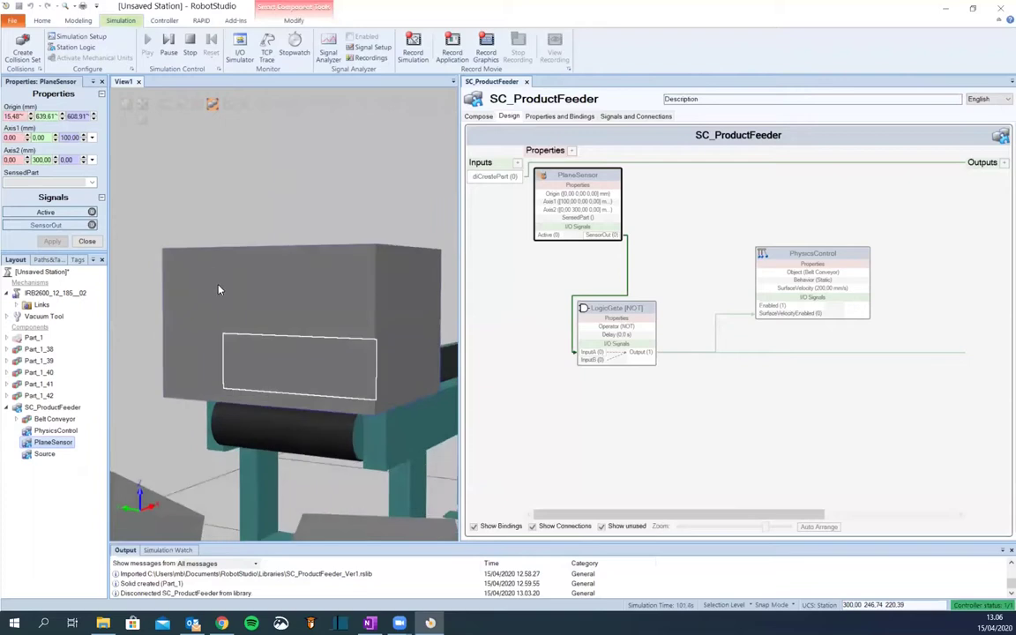
left_click(85, 242)
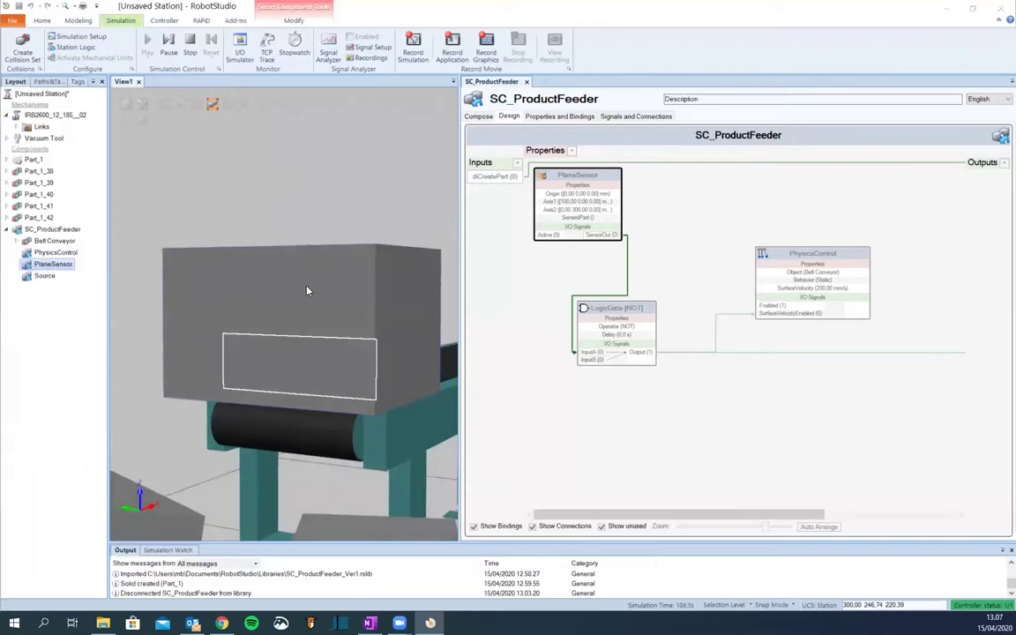
Delete the generated box copies Part_1_38 through Part_1_42 from the station
scroll(383, 311, "down", 3)
scroll(383, 311, "down", 2)
left_click_drag(285, 316, 305, 391, "ctrl+shift")
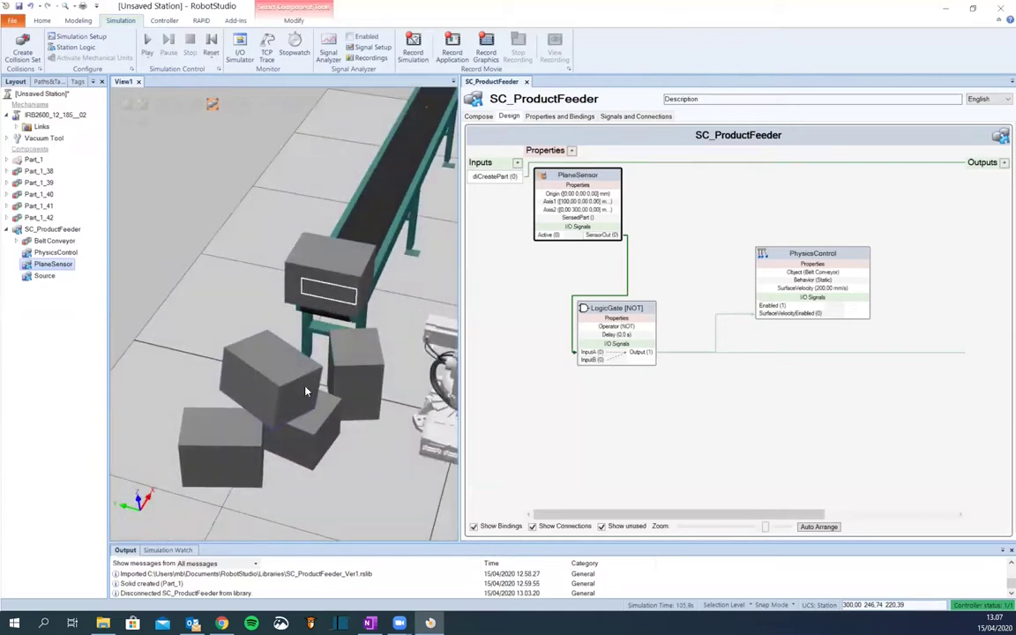
left_click(40, 218)
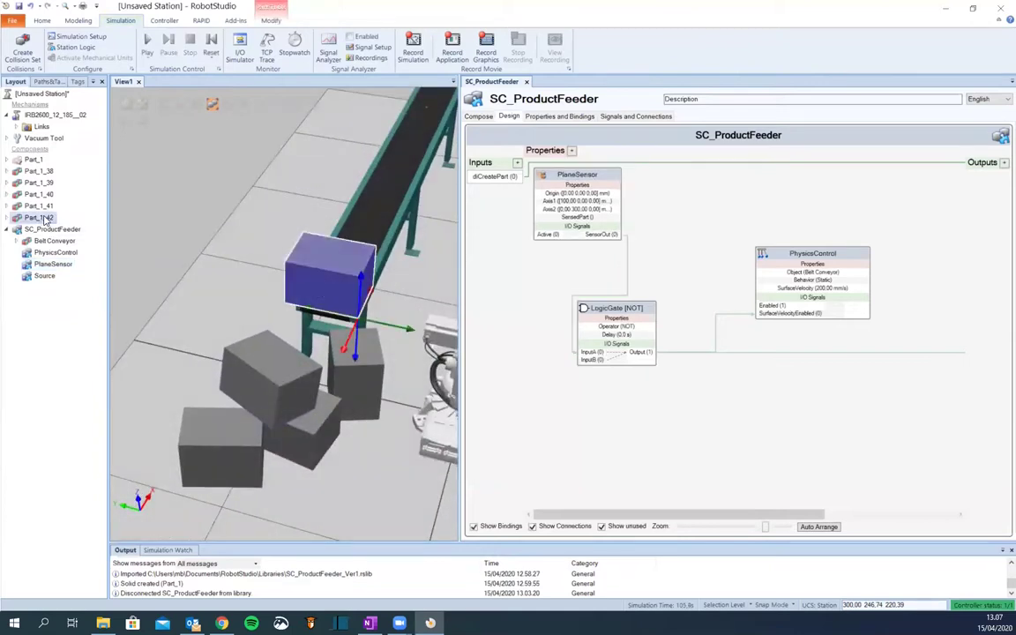
left_click(49, 173, "shift")
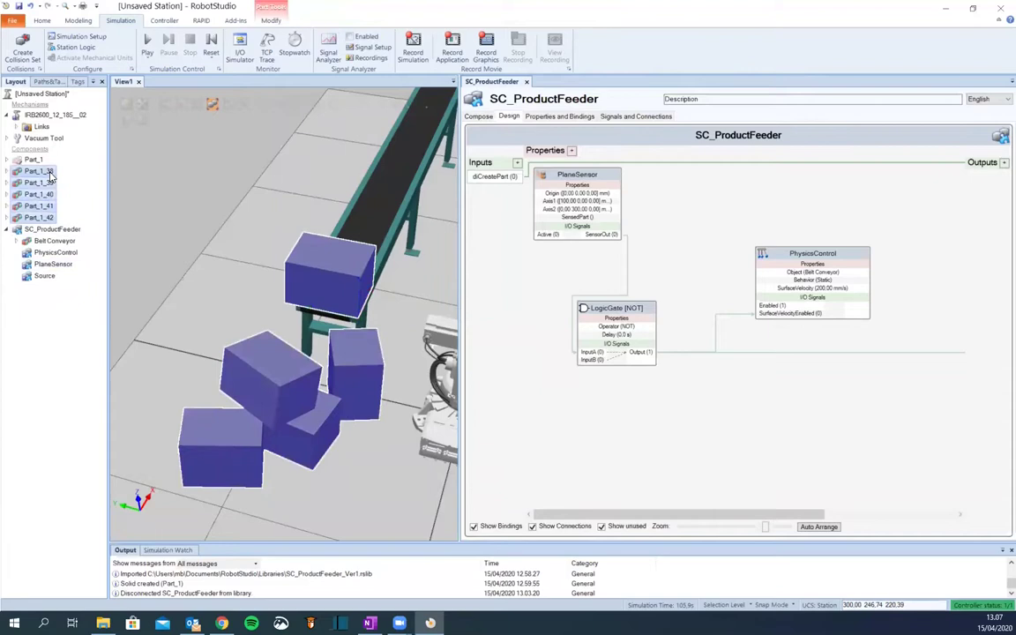
key("Delete")
Enlarge the 3D view, select the PlaneSensor and examine its placement at the end of the Belt Conveyor
scroll(324, 276, "up", 3)
mouse_move(324, 276)
left_mouse_down("ctrl+shift")
mouse_move(321, 295)
mouse_move(326, 273)
left_mouse_up("ctrl+shift")
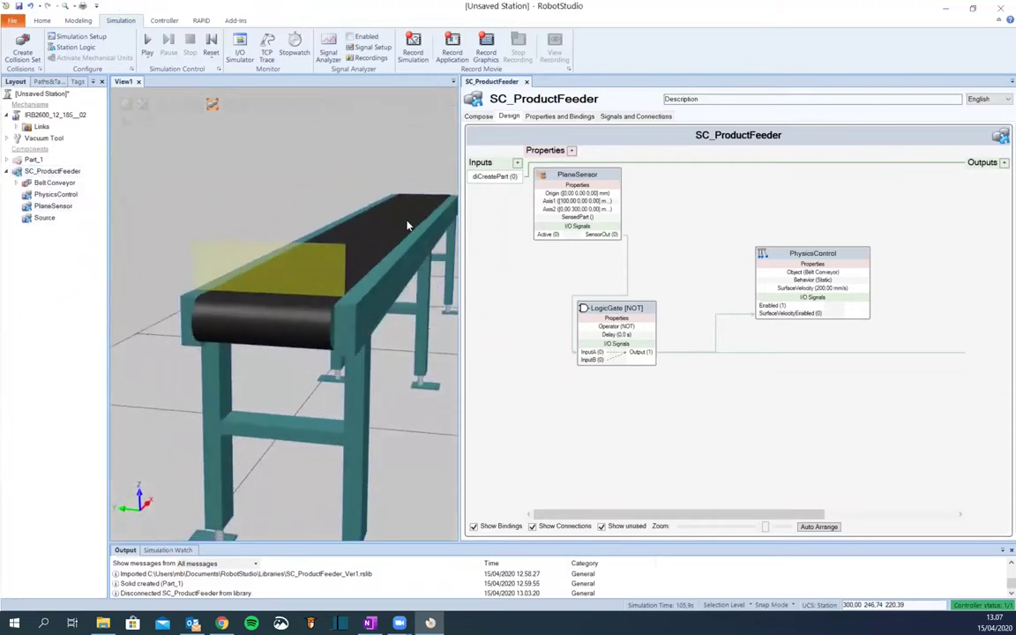
left_click_drag(455, 246, 756, 285)
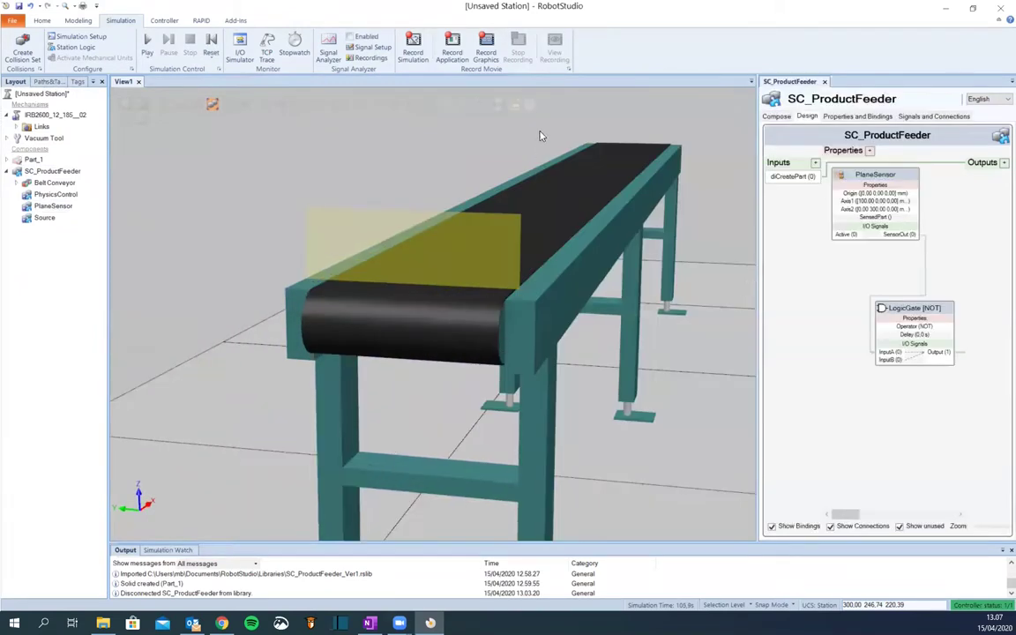
left_click(47, 22)
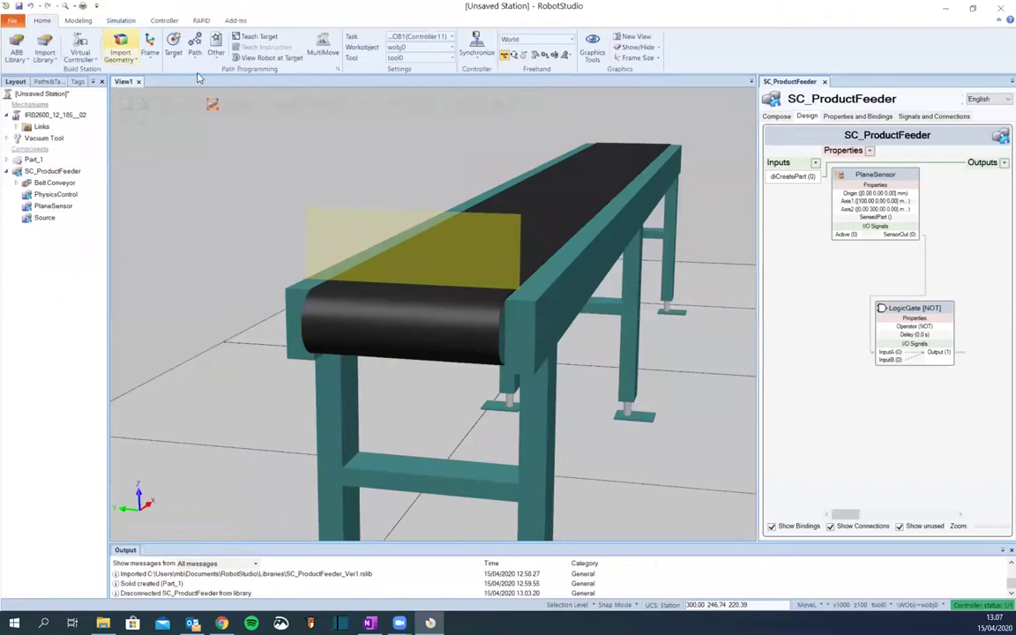
left_click(52, 206)
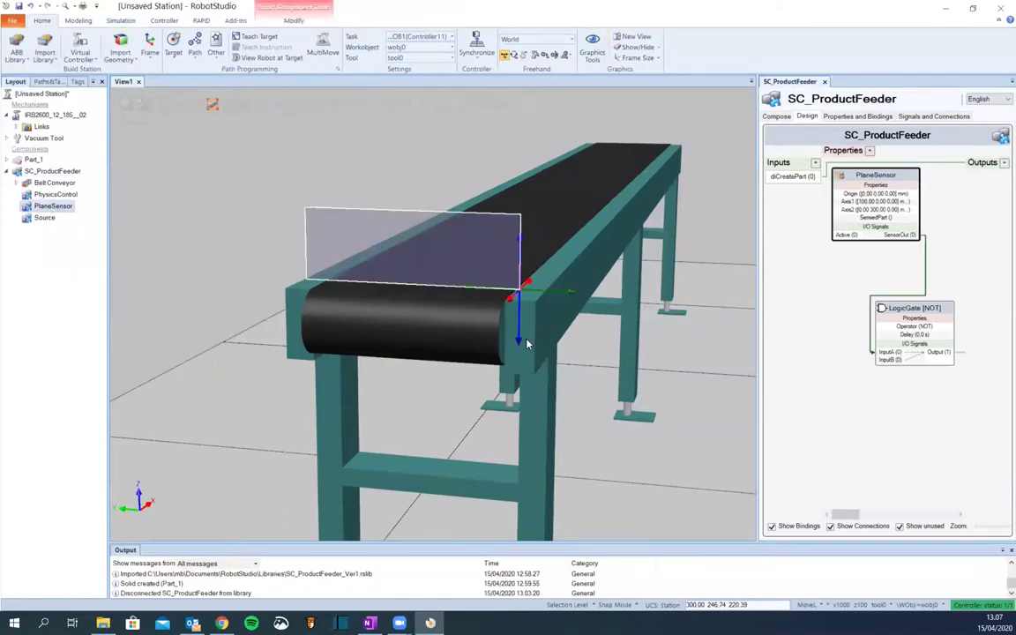
left_click_drag(519, 346, 426, 380)
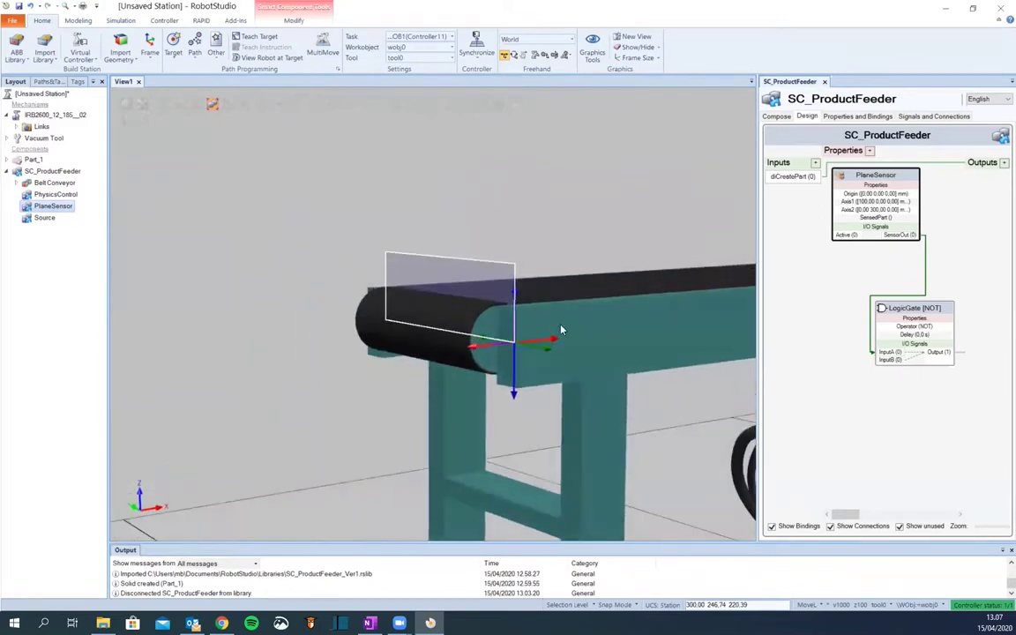
Turn off Detectable by Sensors for the Belt Conveyor so the PlaneSensor ignores it
left_click(30, 247)
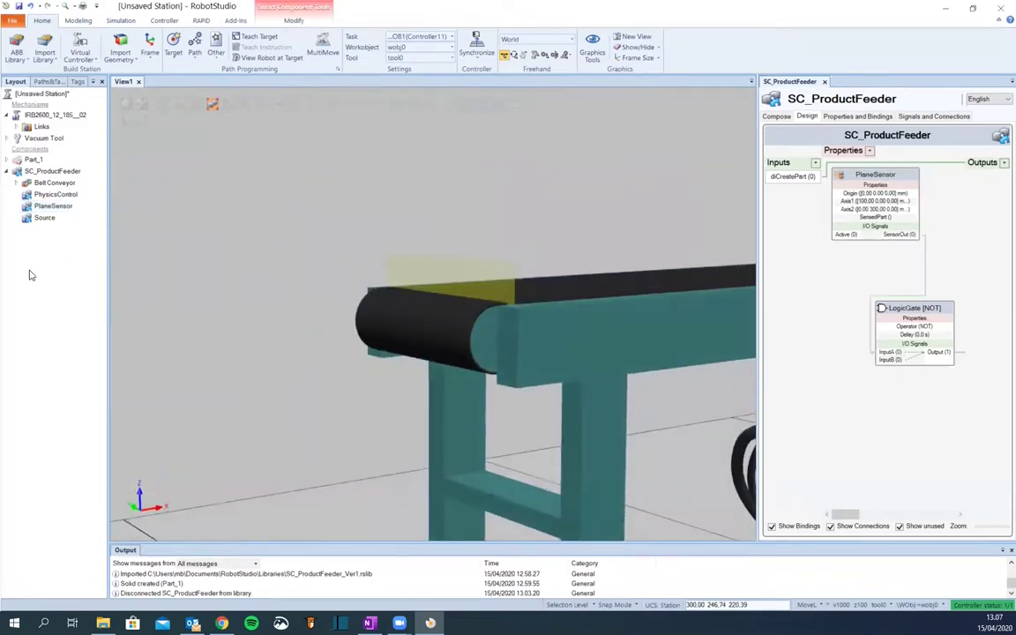
left_click(525, 341)
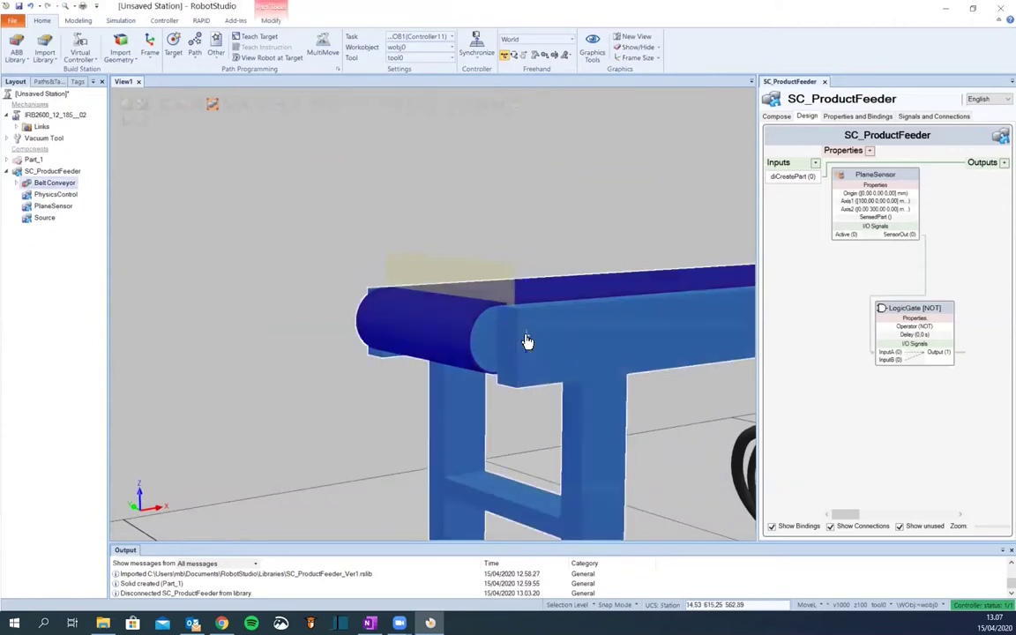
right_click(527, 339)
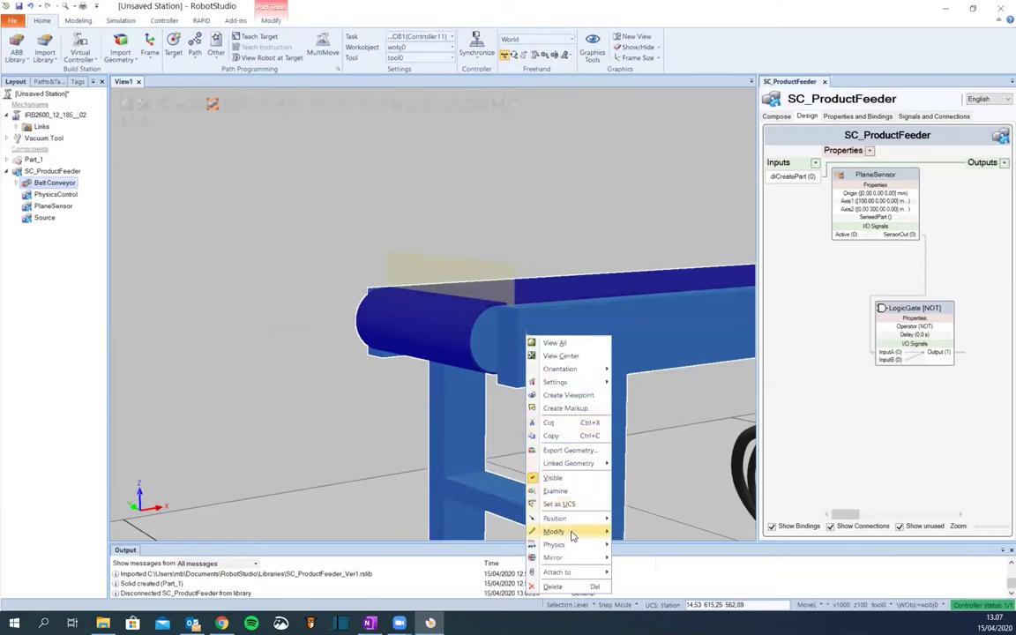
mouse_move(574, 536)
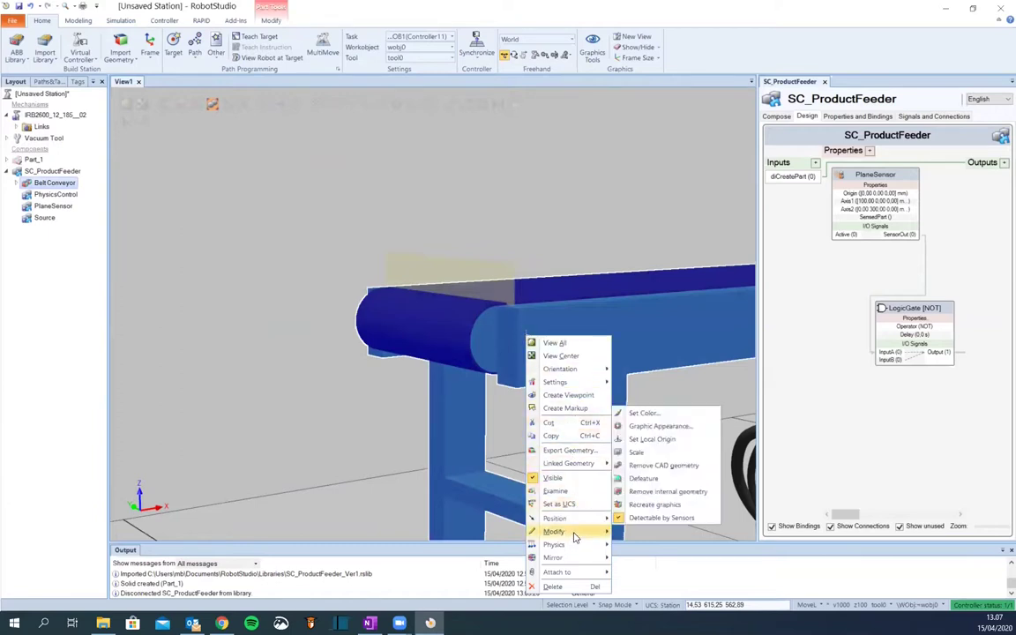
left_click(661, 520)
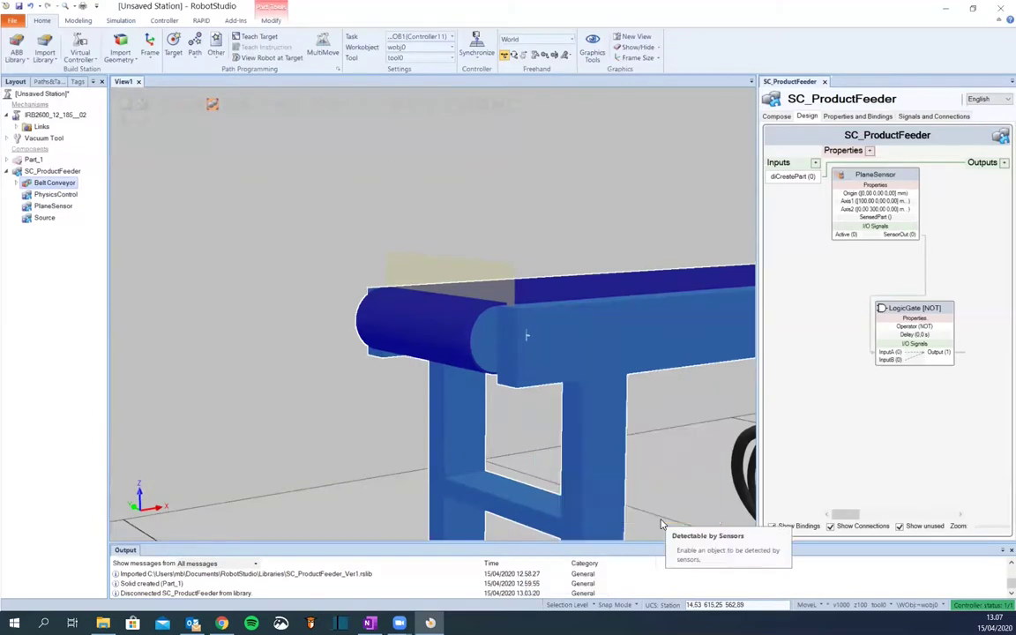
left_click(319, 415)
Generate a new copy of Part_1 on the conveyor with the Source component and close its properties
scroll(325, 414, "down", 3)
left_click_drag(329, 413, 381, 371, "ctrl+shift")
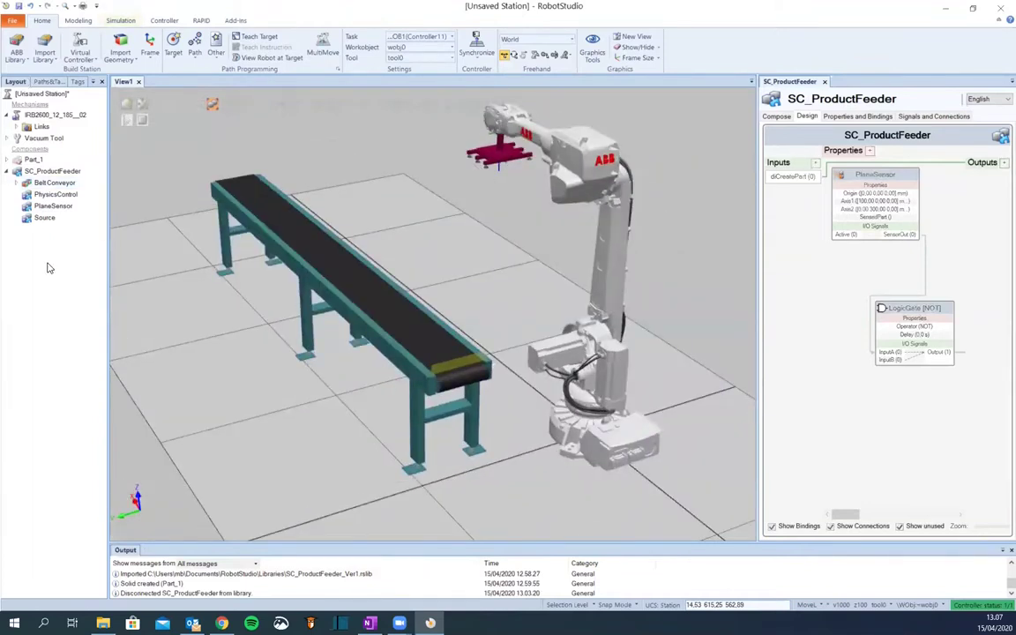
double_click(44, 217)
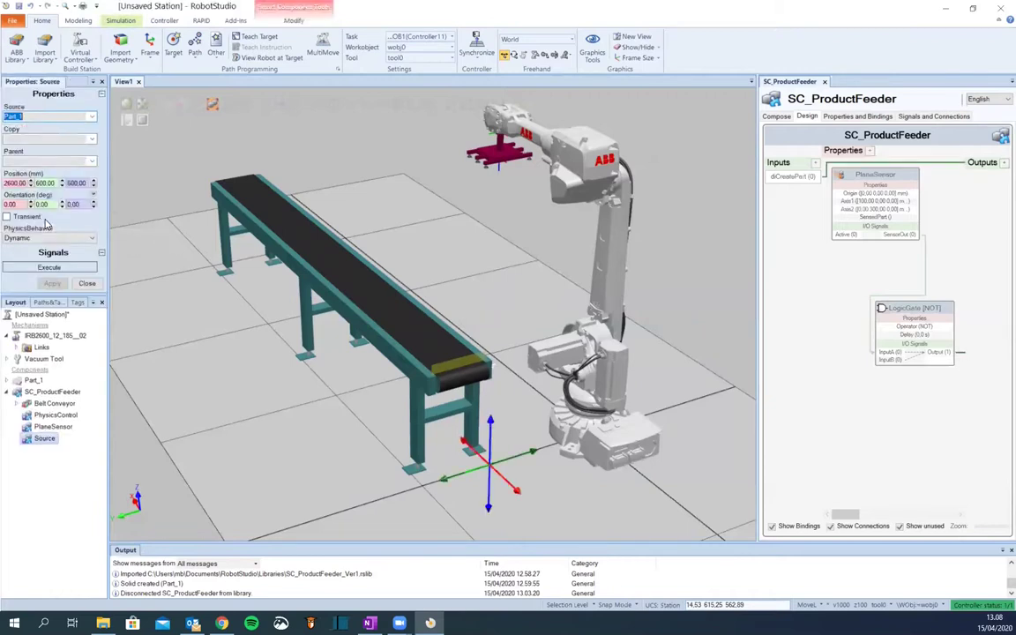
left_click(50, 268)
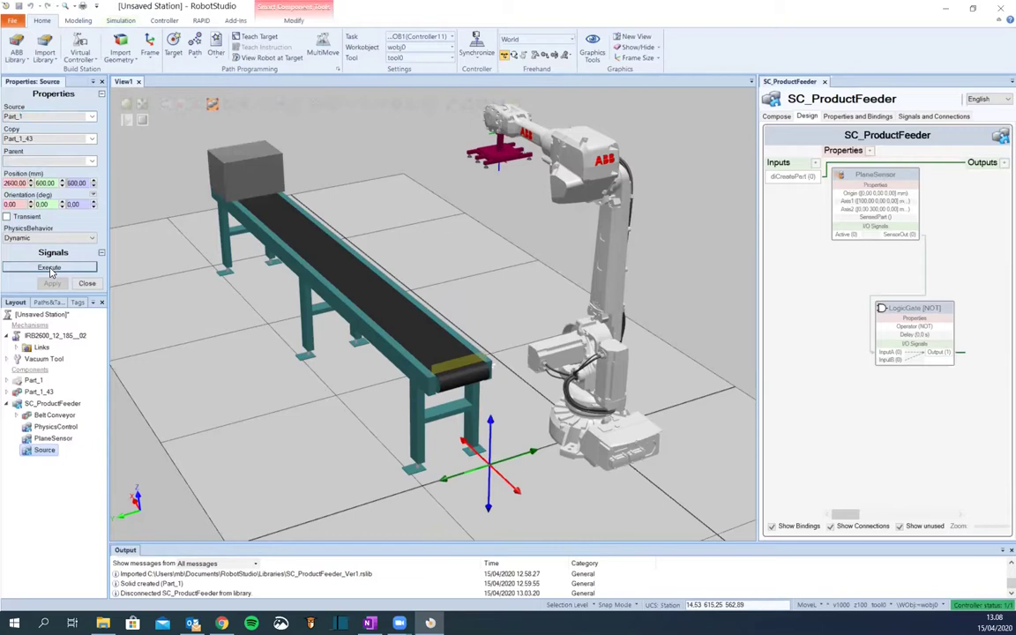
left_click(87, 283)
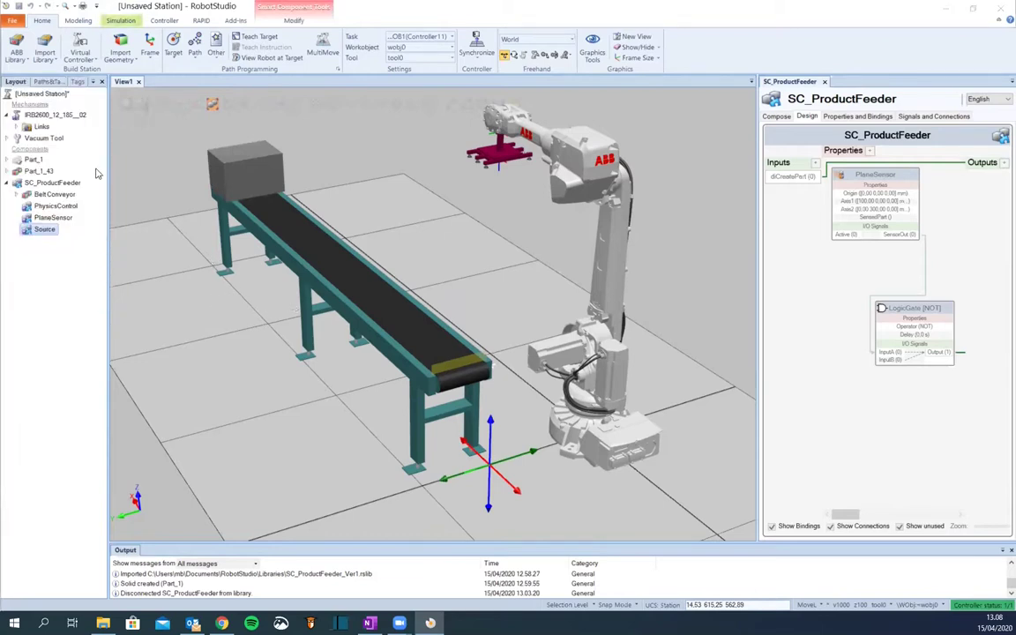
left_click(37, 196)
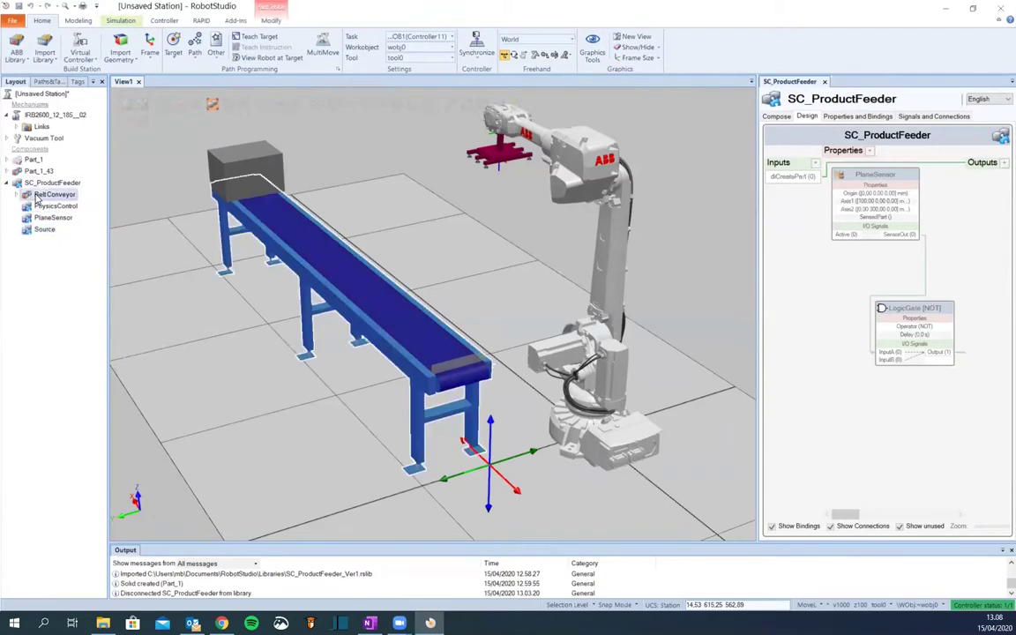
right_click(37, 196)
mouse_move(65, 375)
left_click(152, 417)
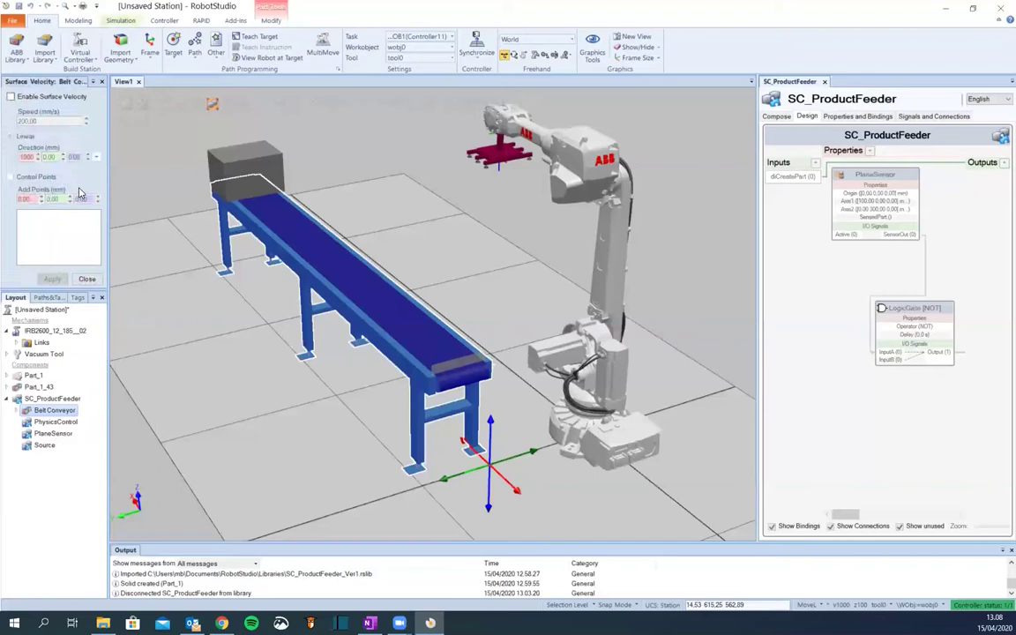
left_click(11, 97)
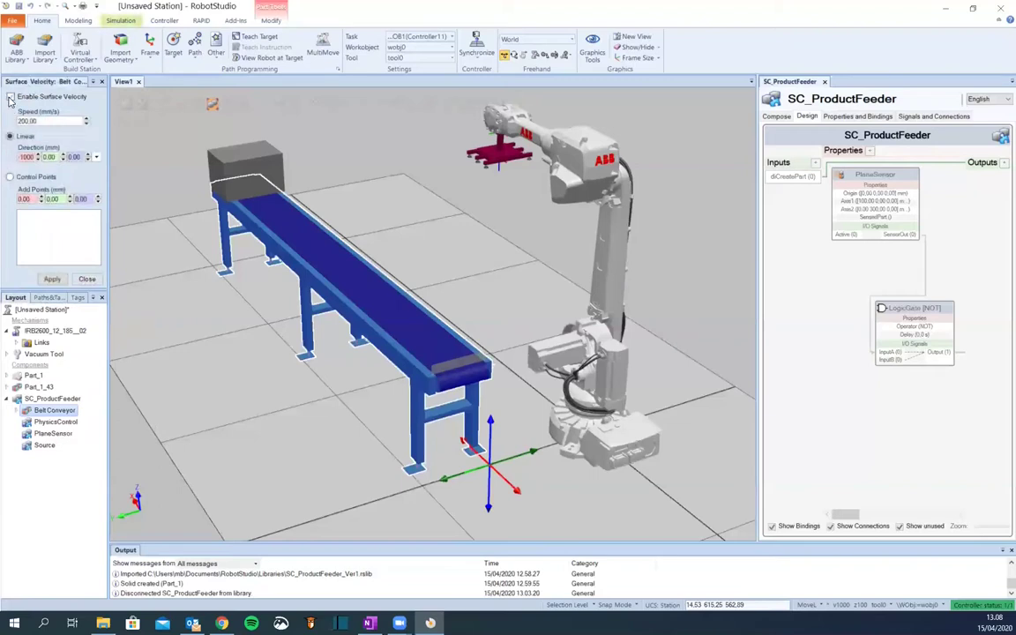
left_click(10, 97)
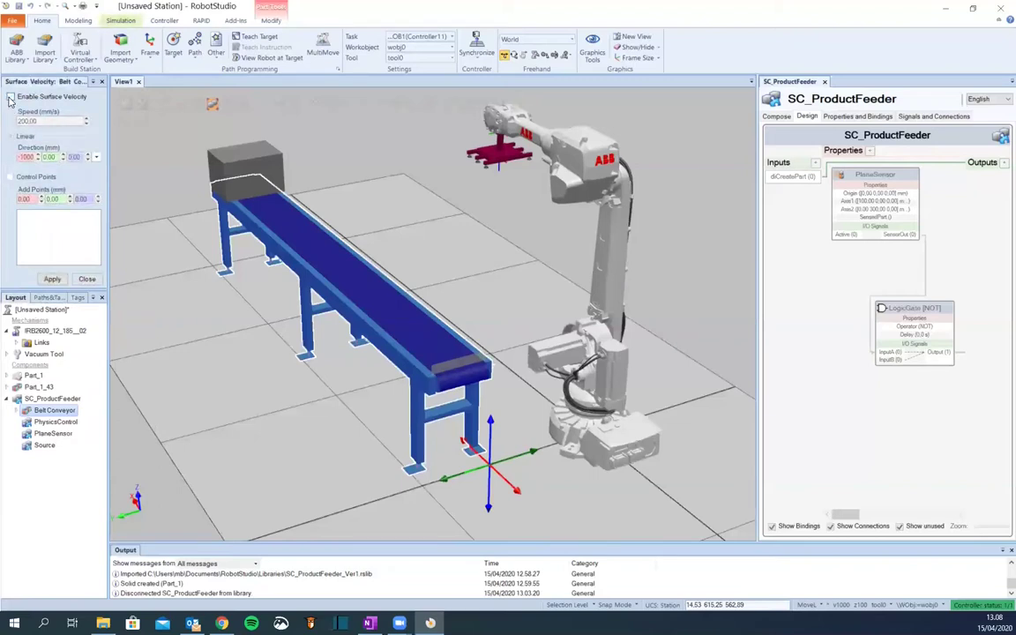
left_click(89, 280)
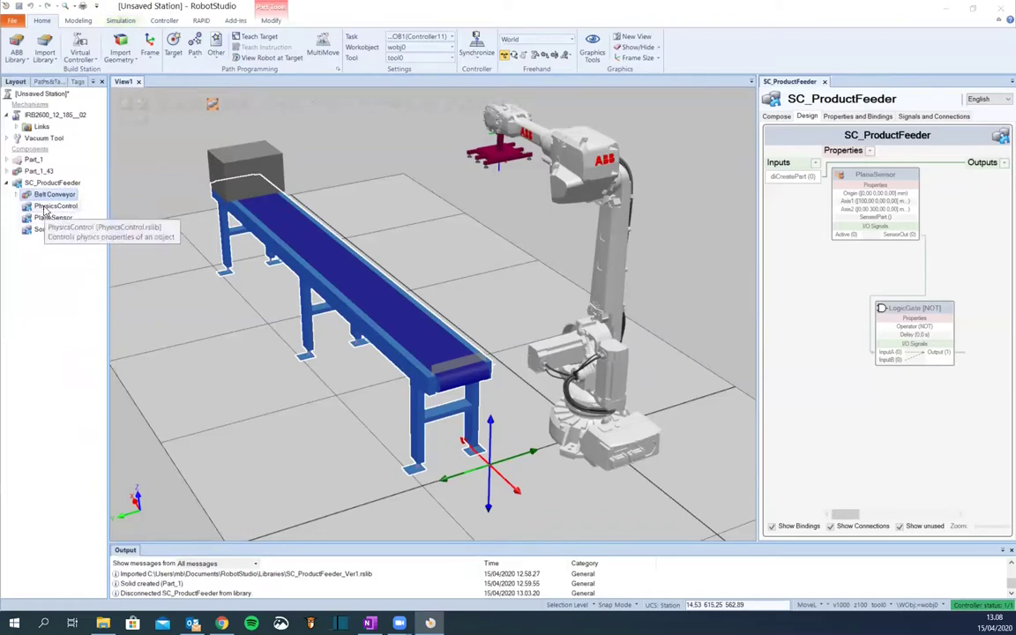
Turn on the PhysicsControl's SurfaceVelocityEnabled signal to move the box along the belt, and widen the SC_ProductFeeder design diagram to show the PhysicsControl block
double_click(49, 206)
left_click(64, 203)
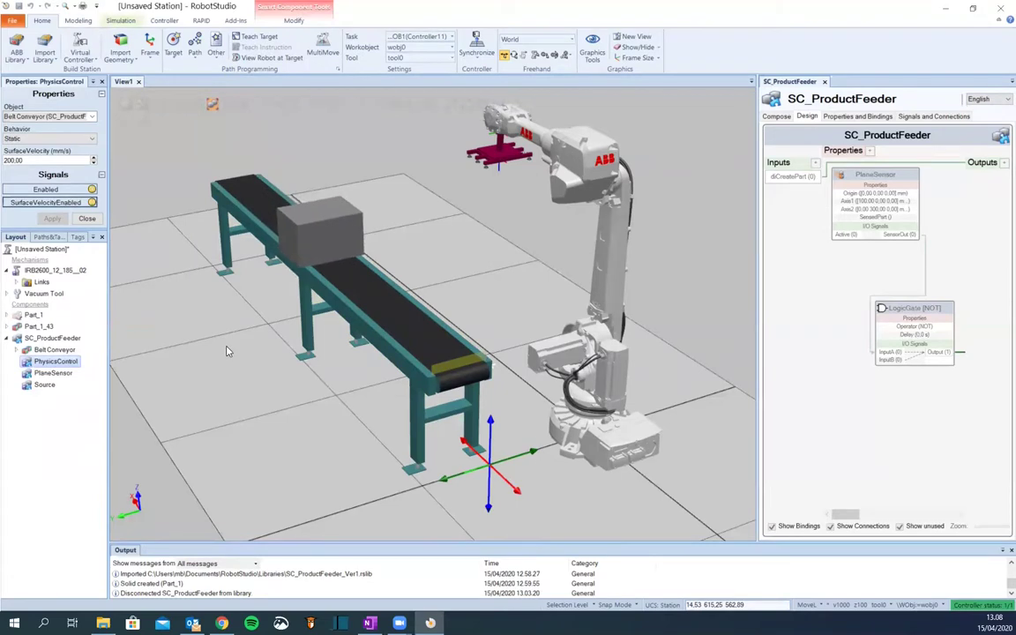
left_click_drag(756, 326, 590, 331)
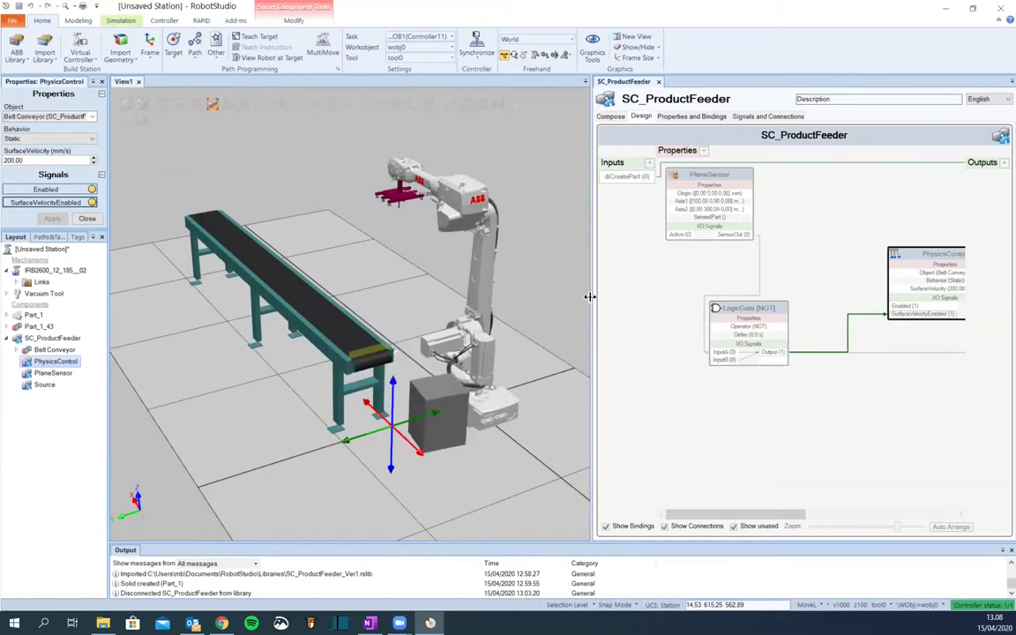
left_click_drag(590, 305, 469, 313)
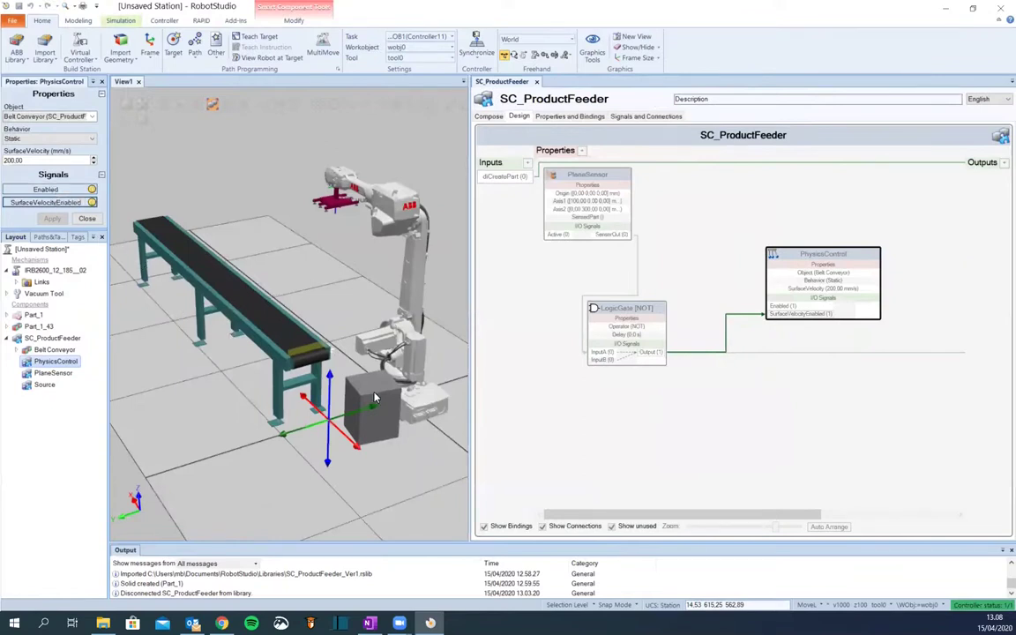
left_click(161, 149)
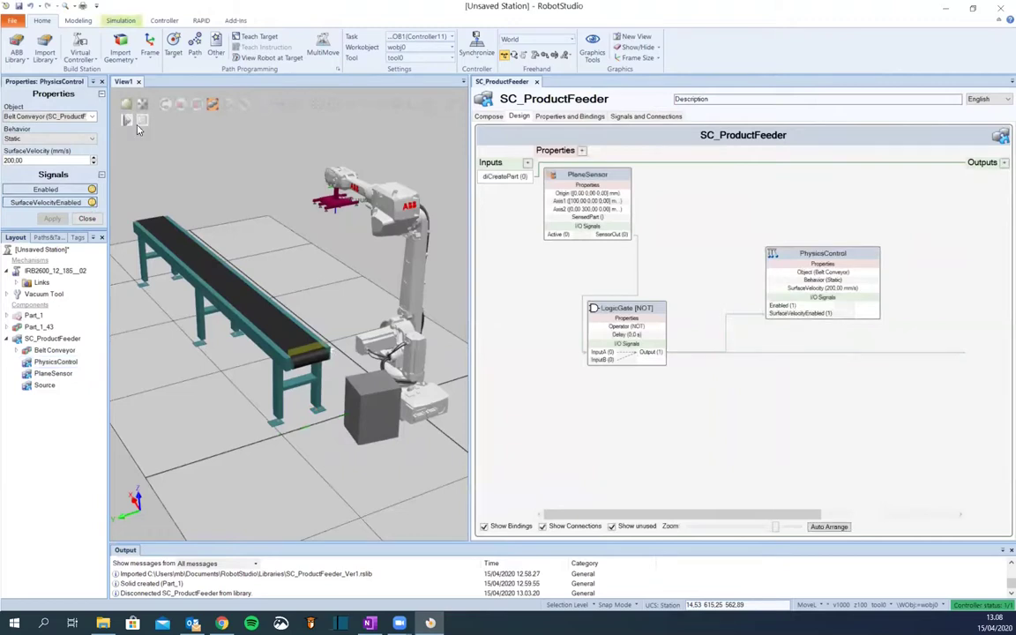
Generate another box with the Source component and run the simulation to carry it down the belt
left_click(39, 386)
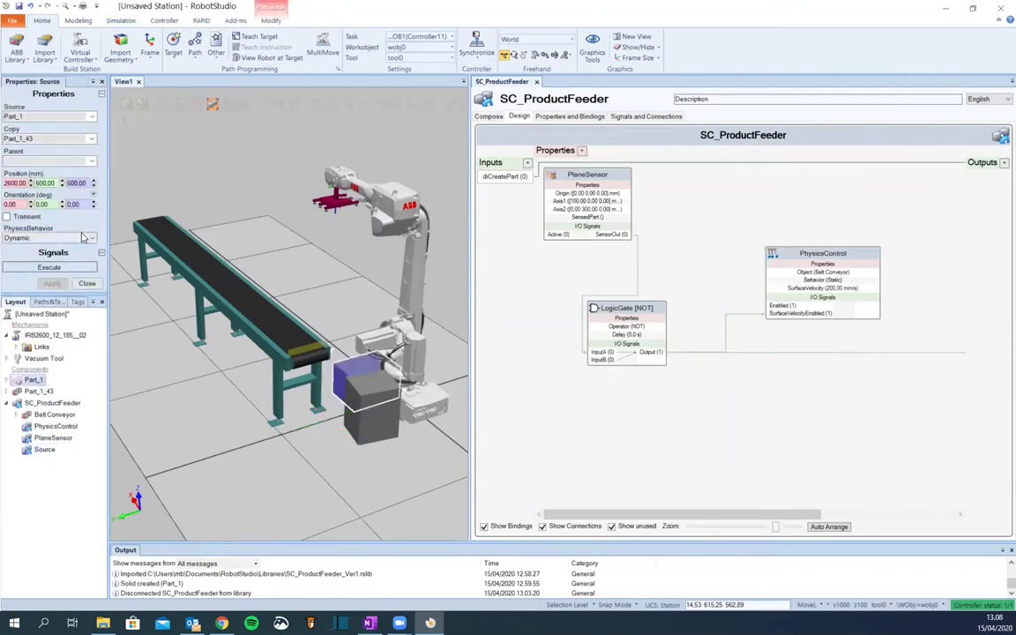
left_click(48, 267)
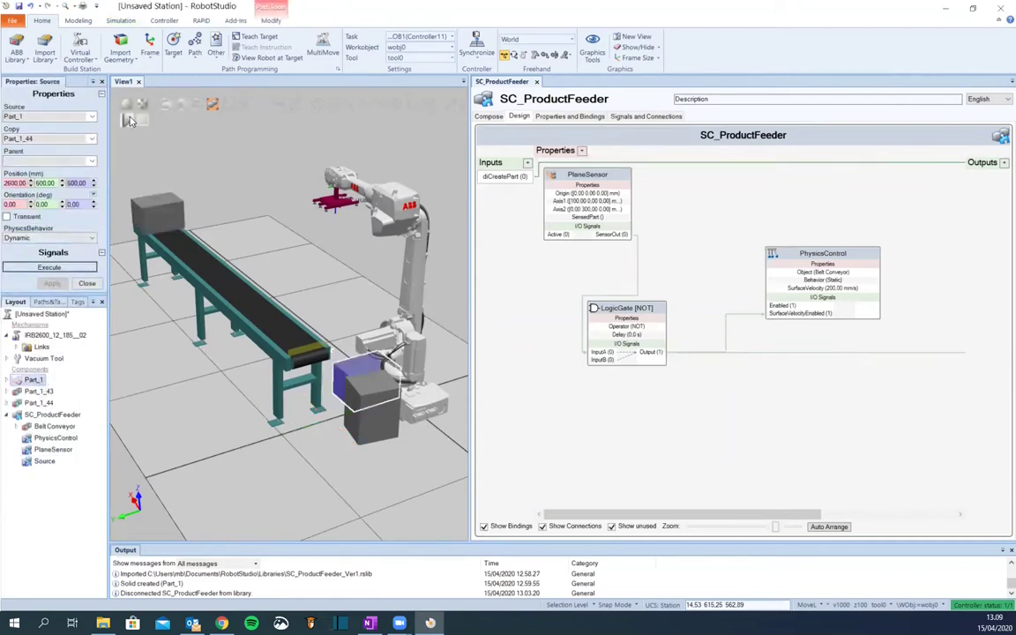
left_click(134, 124)
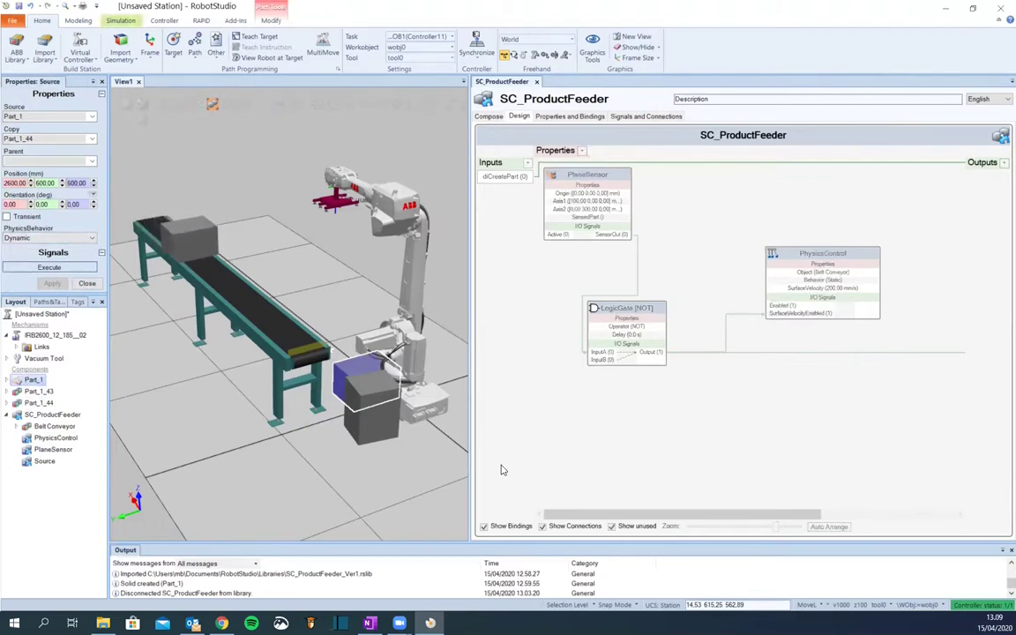
Turn off SurfaceVelocityEnabled with the box at the sensor plane, turn on the PlaneSensor's Active signal and close its properties
left_click(42, 437)
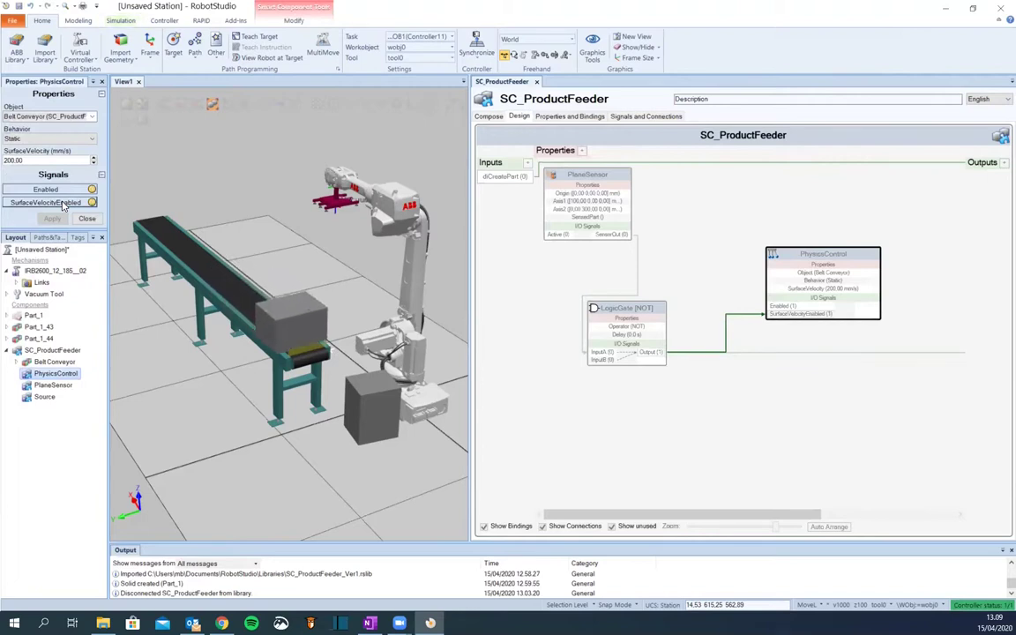
left_click(63, 203)
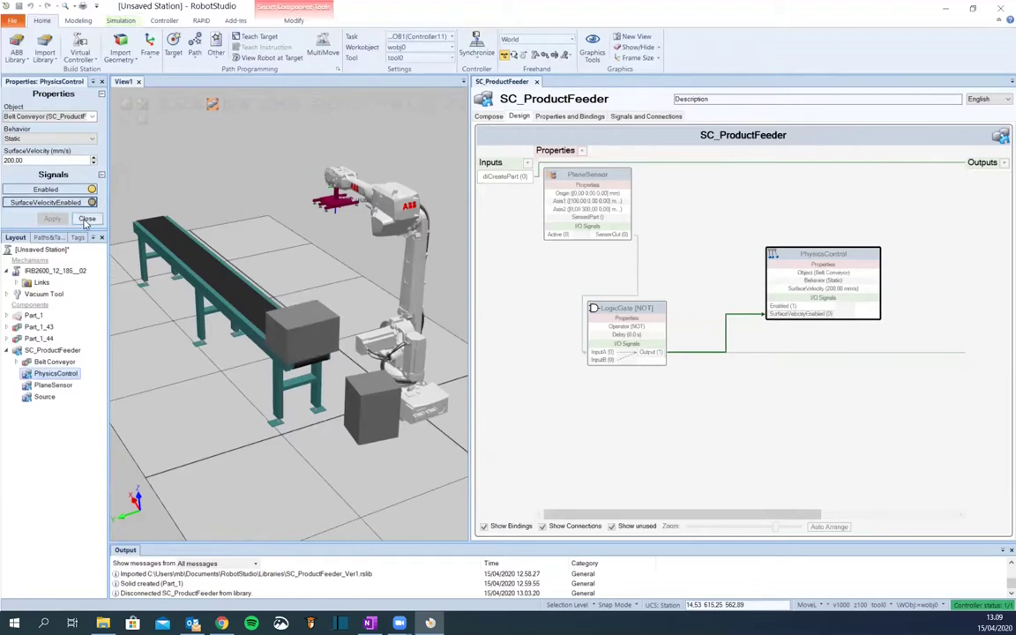
left_click(41, 387)
left_click(55, 214)
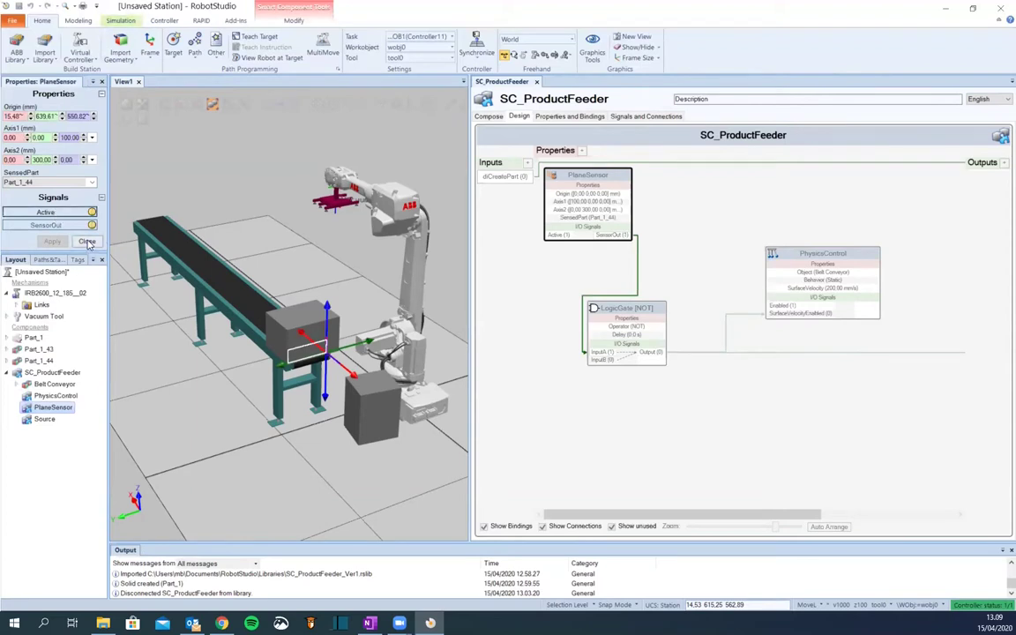
left_click(87, 242)
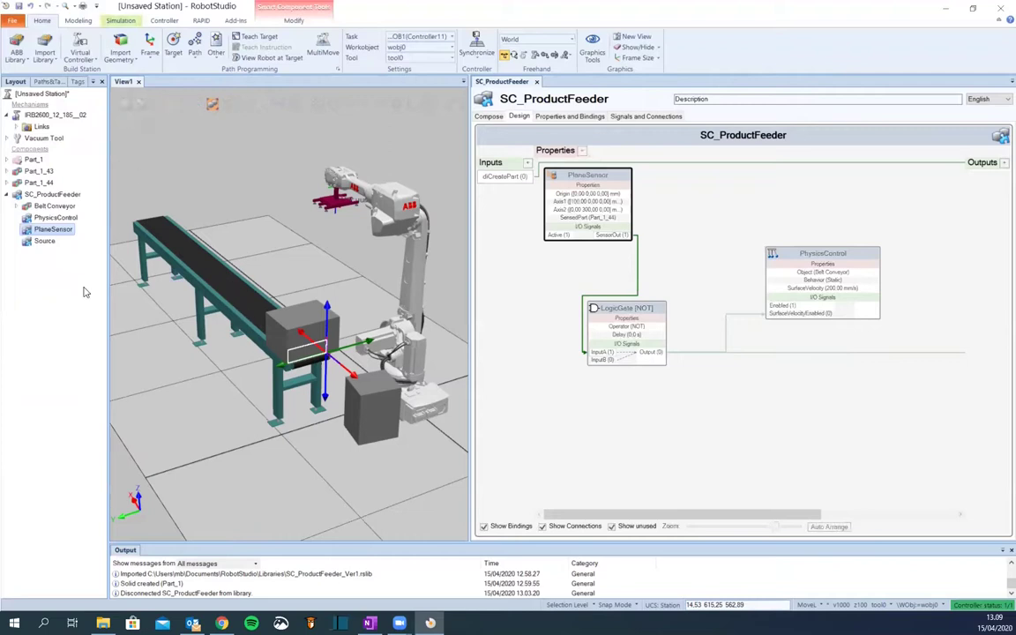
Turn SurfaceVelocityEnabled back on to advance the boxes, and pull the one stopped at the sensor off the belt with the physics Drag tool
double_click(51, 219)
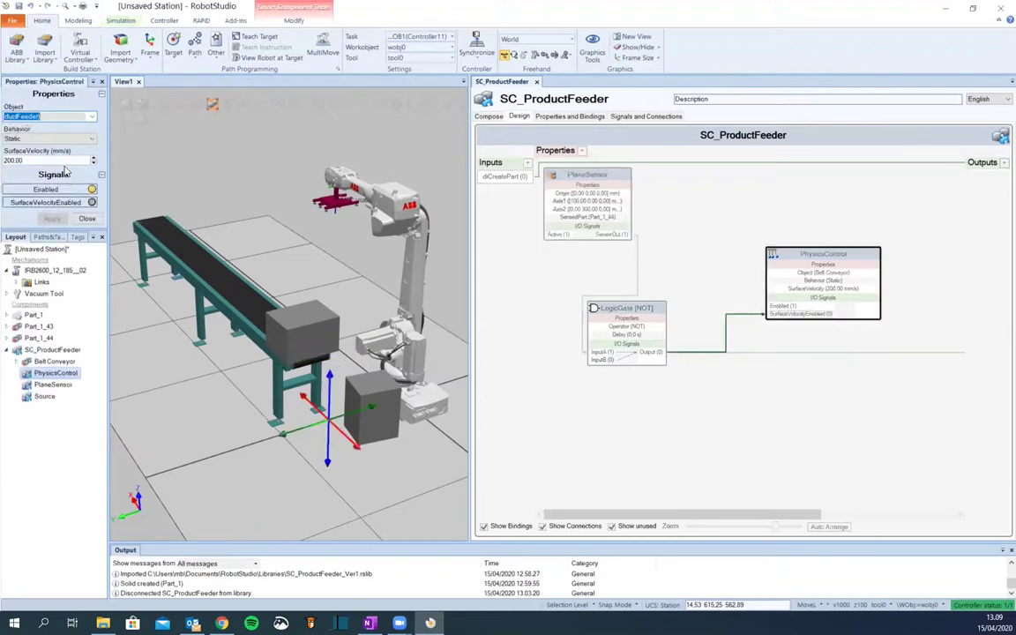
left_click(46, 203)
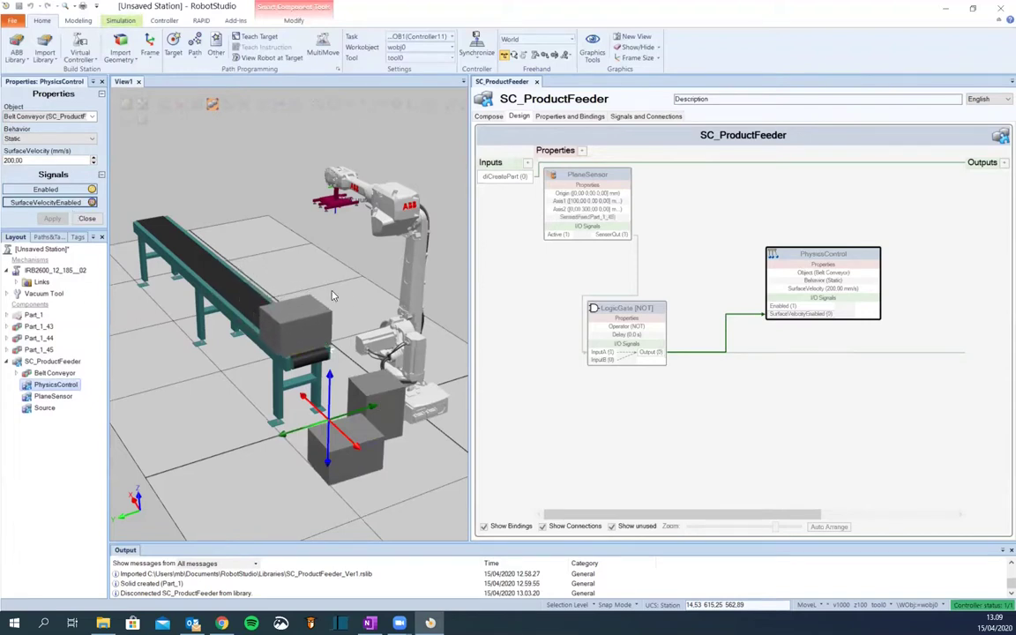
left_click(522, 57)
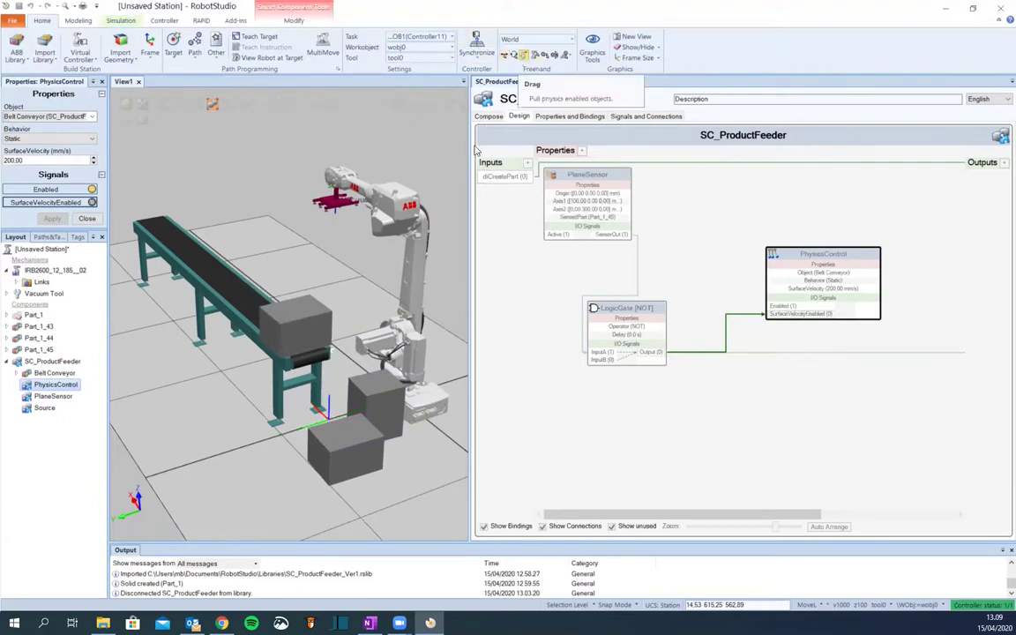
mouse_move(297, 328)
left_mouse_down()
mouse_move(309, 346)
mouse_move(221, 388)
mouse_move(223, 441)
left_mouse_up()
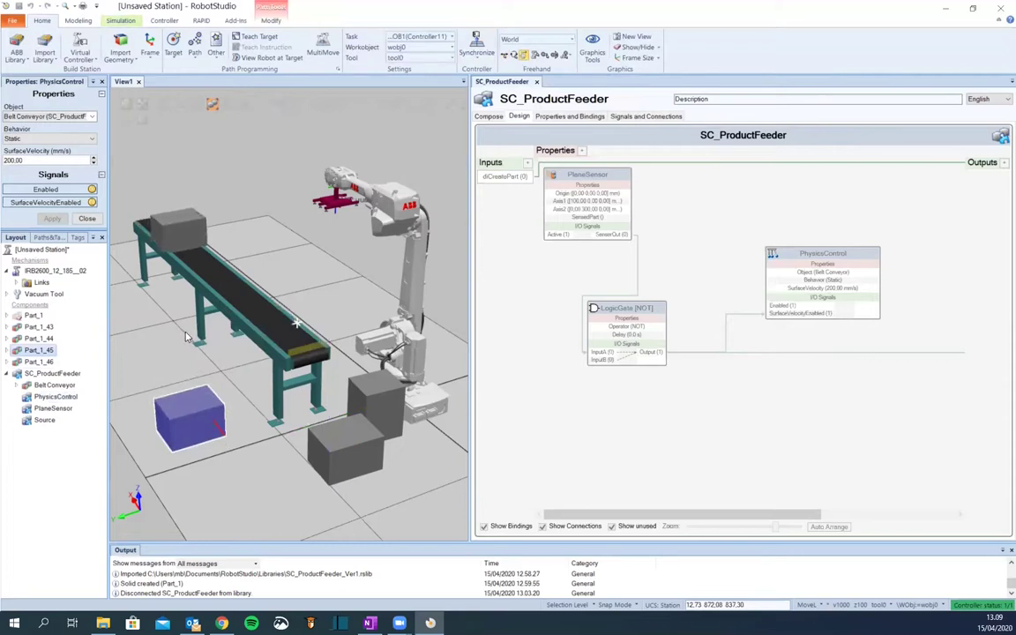
Generate a queue of further boxes with the Source, pull the front box off the belt's end and close the Source properties
double_click(36, 422)
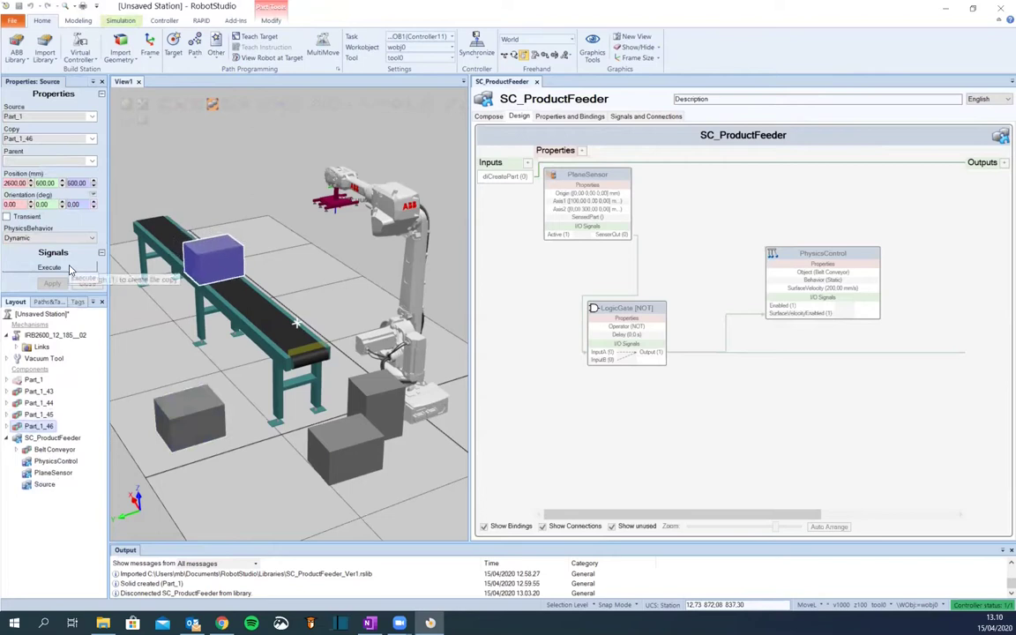
left_click(50, 267)
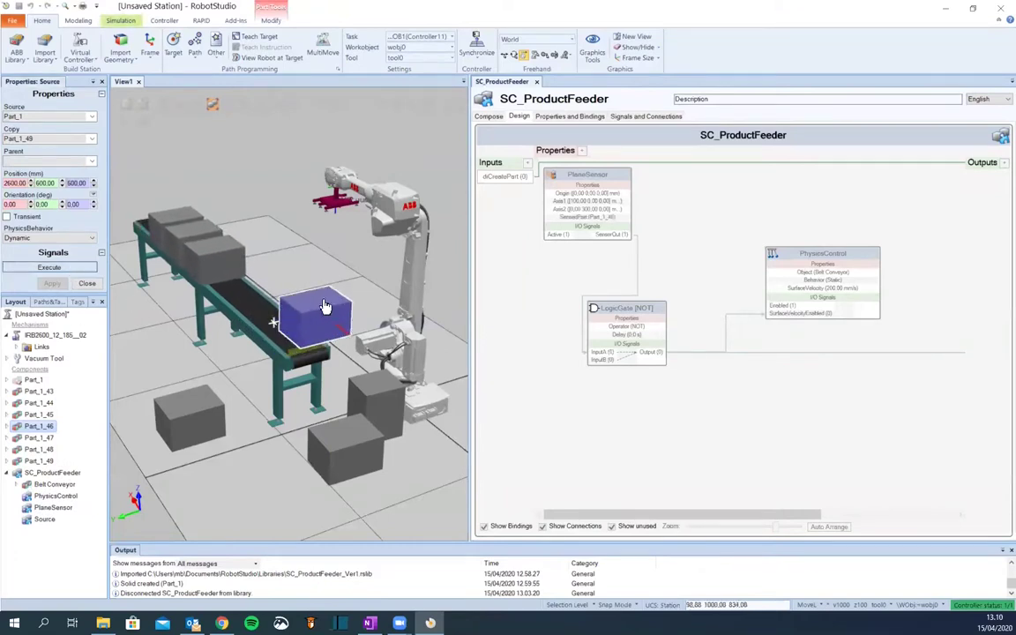
left_click(37, 269)
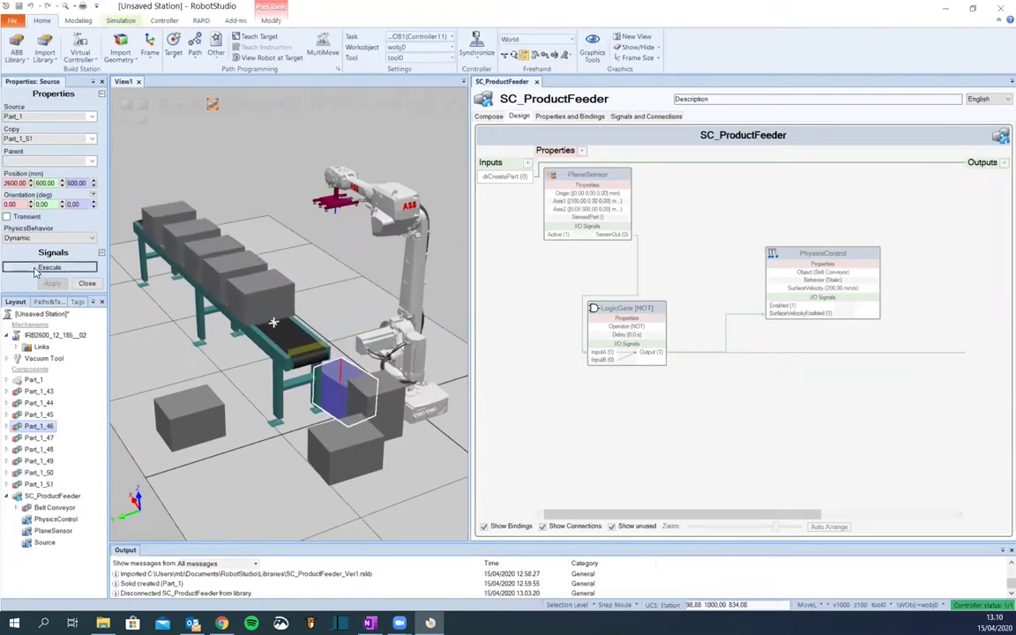
left_click(86, 283)
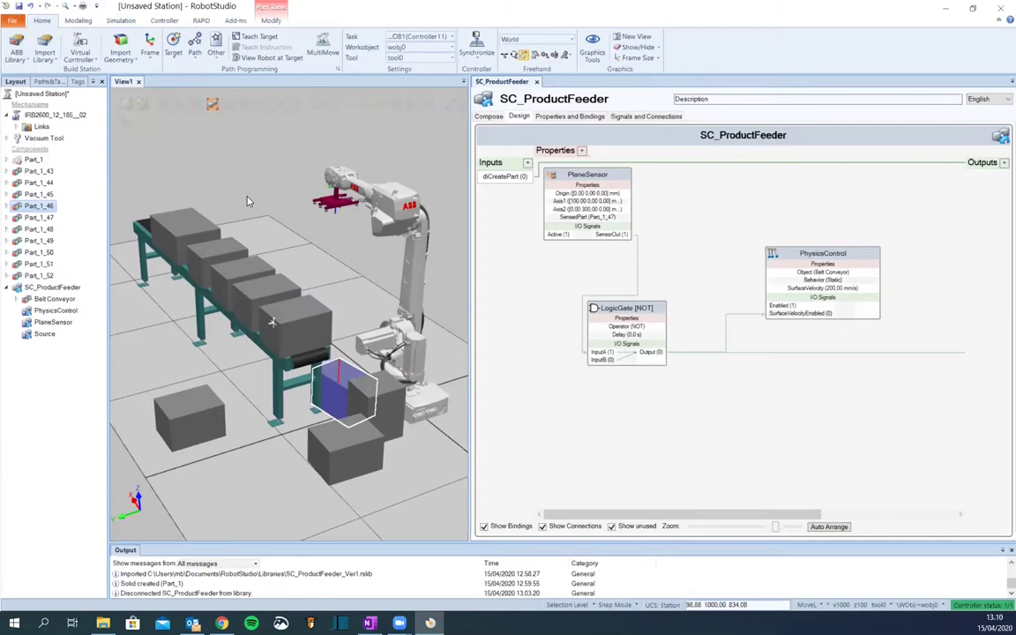
Undo the last simulation run and select the box standing at the PlaneSensor
key("ctrl+z")
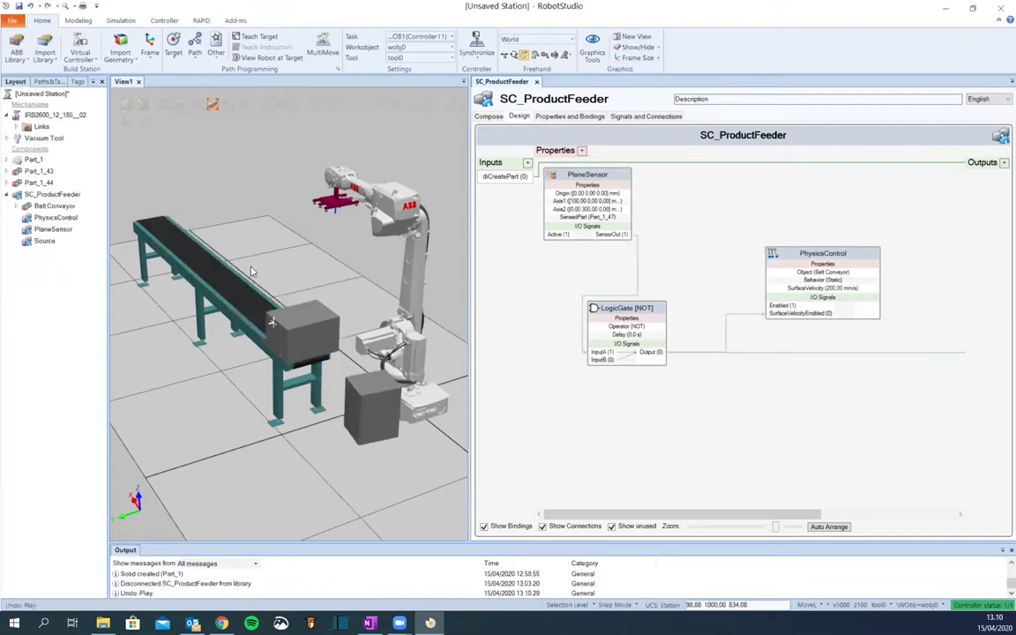
left_click(317, 335)
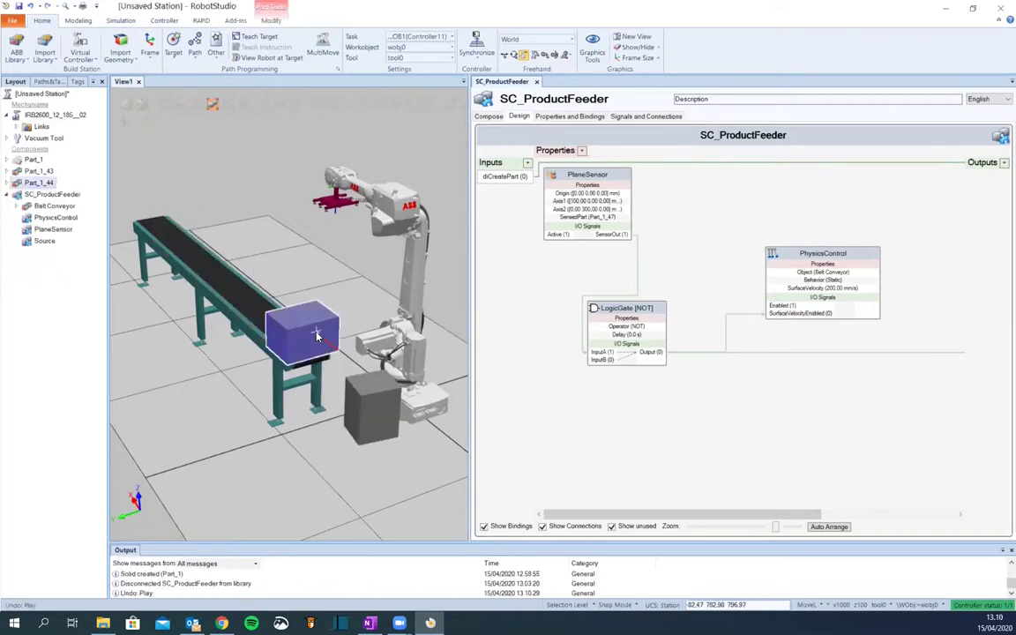
Delete the box at the end of the belt and the box lying on the floor
key("Delete")
left_click(362, 407)
key("Delete")
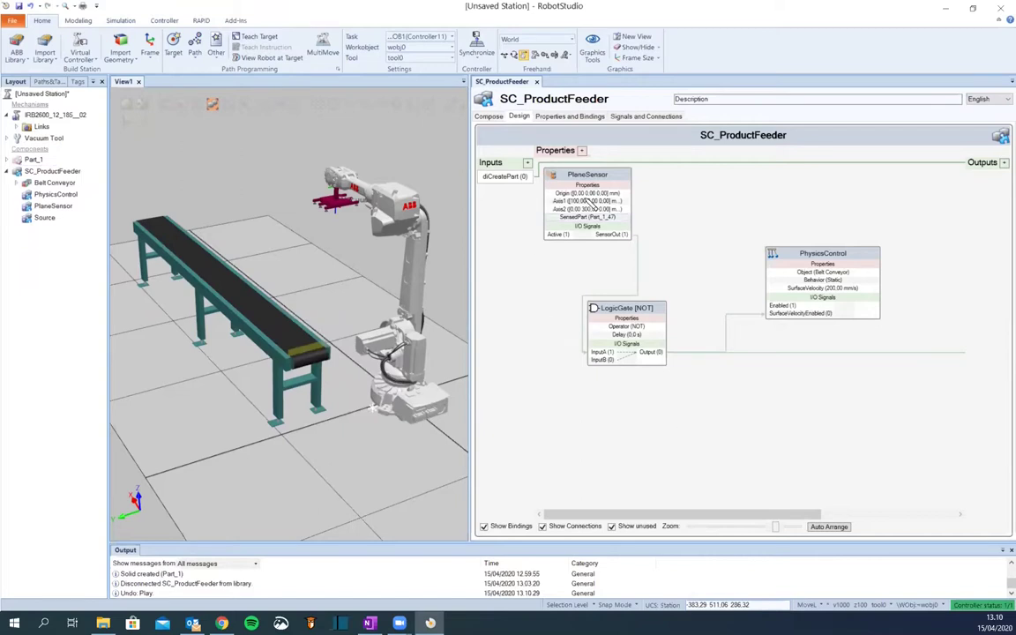
Rearrange the LogicGate and Source blocks in the widened SC_ProductFeeder design view, close the editor and collapse the component
left_click_drag(628, 307, 663, 337)
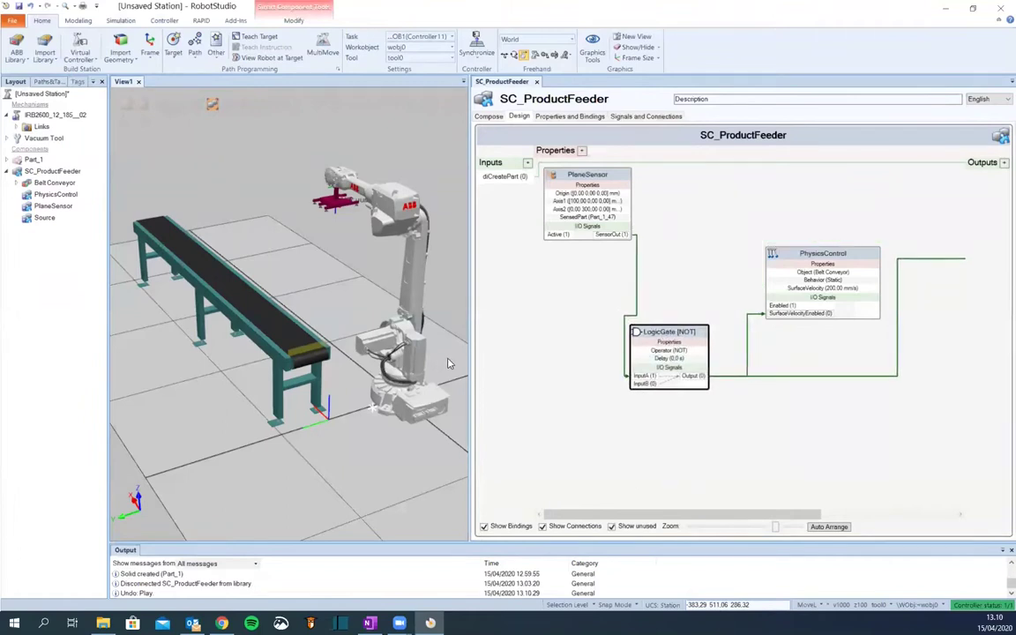
left_click_drag(468, 358, 256, 358)
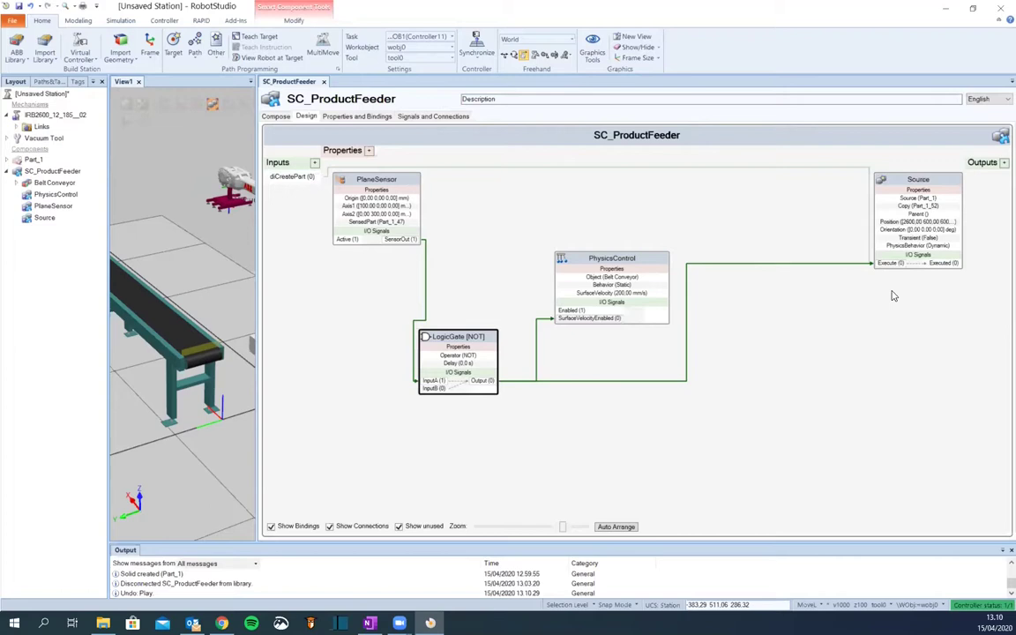
left_click_drag(908, 186, 756, 197)
left_click(774, 341)
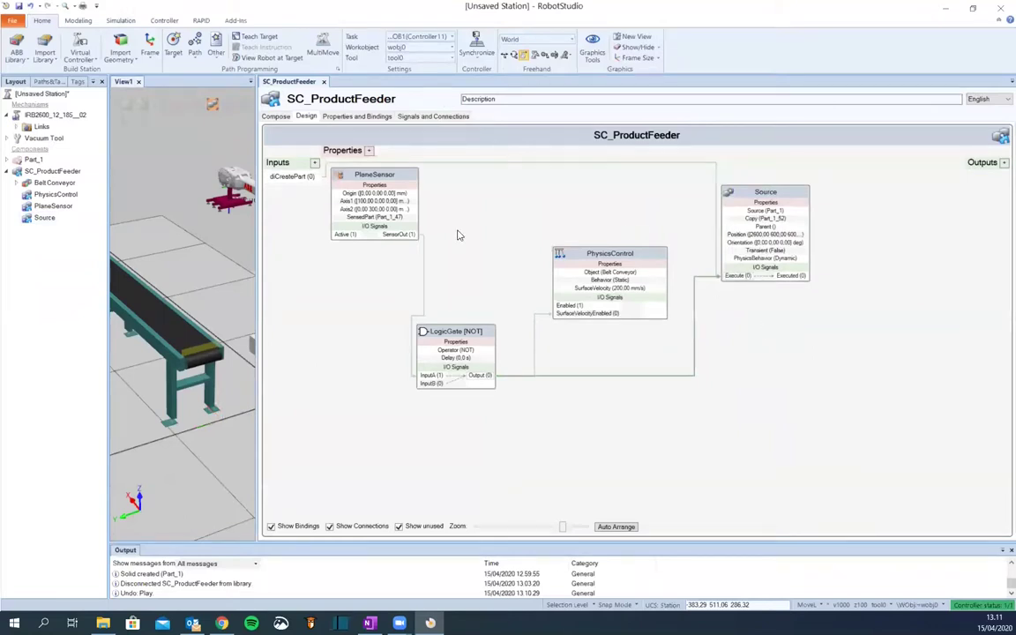
left_click(324, 81)
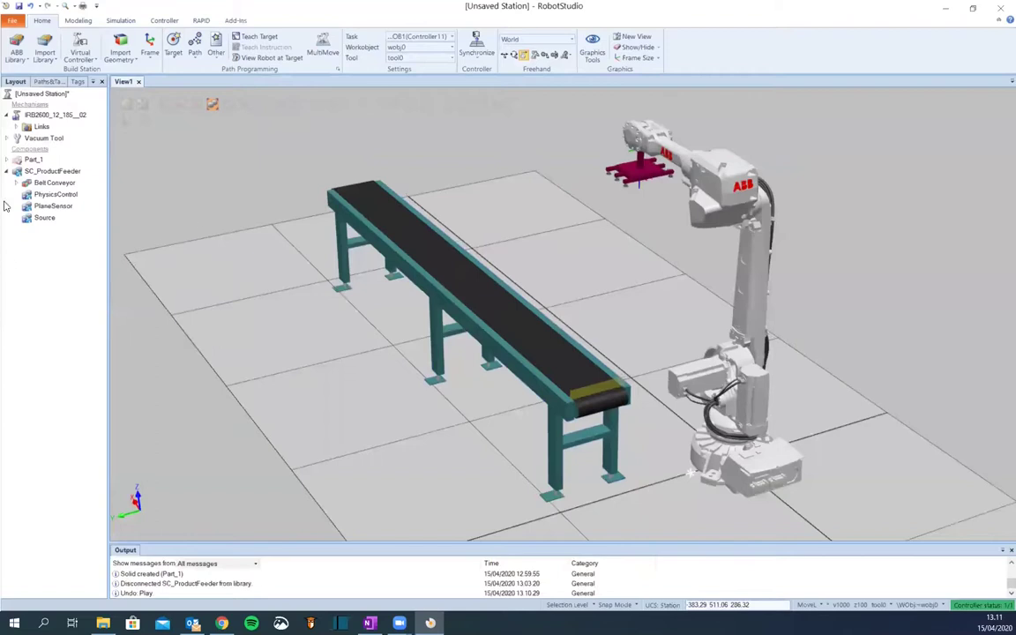
left_click(7, 171)
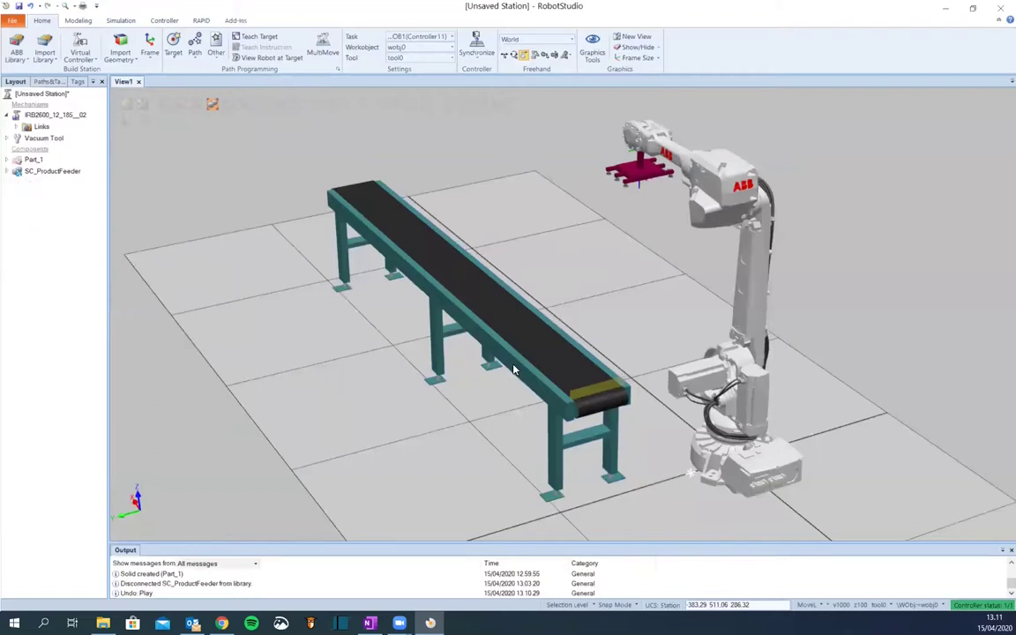
Generate another box with the Source's Execute signal, close its properties and delete the stray box Part_1_53
mouse_move(666, 297)
left_mouse_down("ctrl+shift")
mouse_move(658, 294)
mouse_move(670, 294)
left_mouse_up("ctrl+shift")
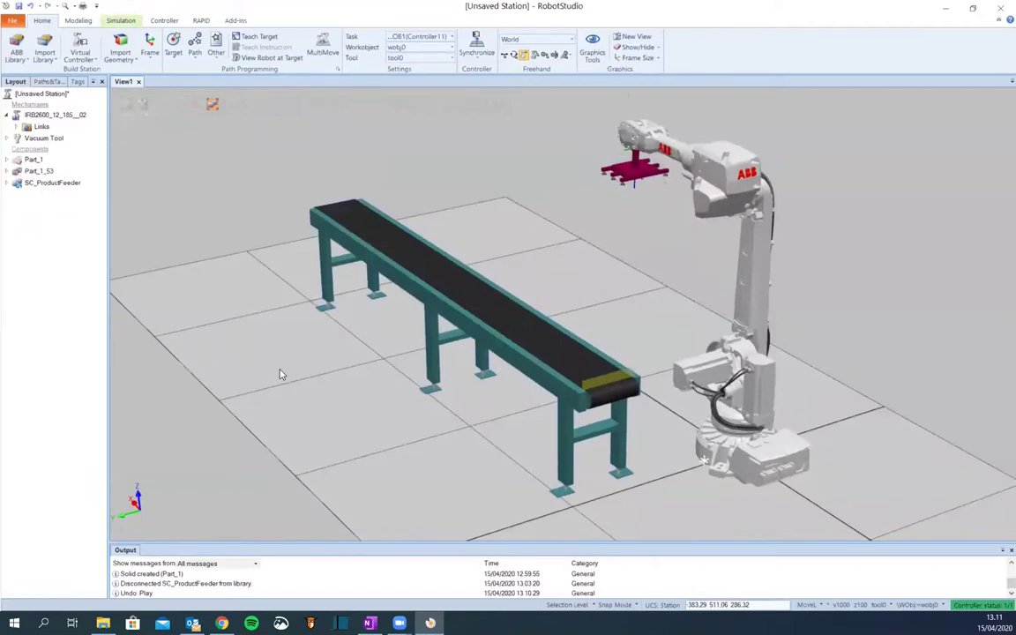
scroll(302, 347, "down", 5)
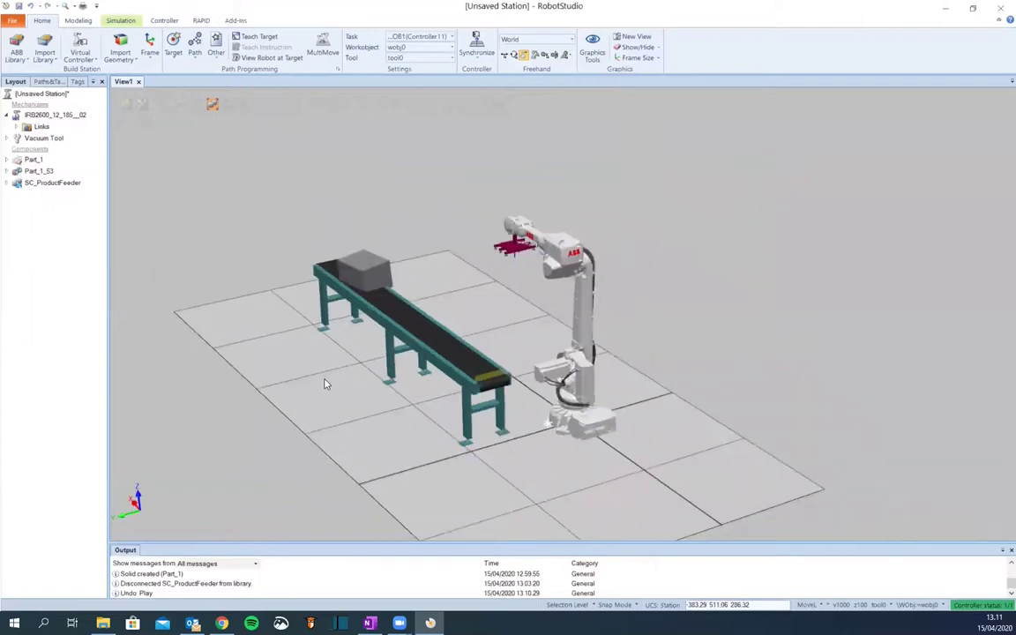
scroll(326, 385, "down", 4)
scroll(326, 385, "up", 5)
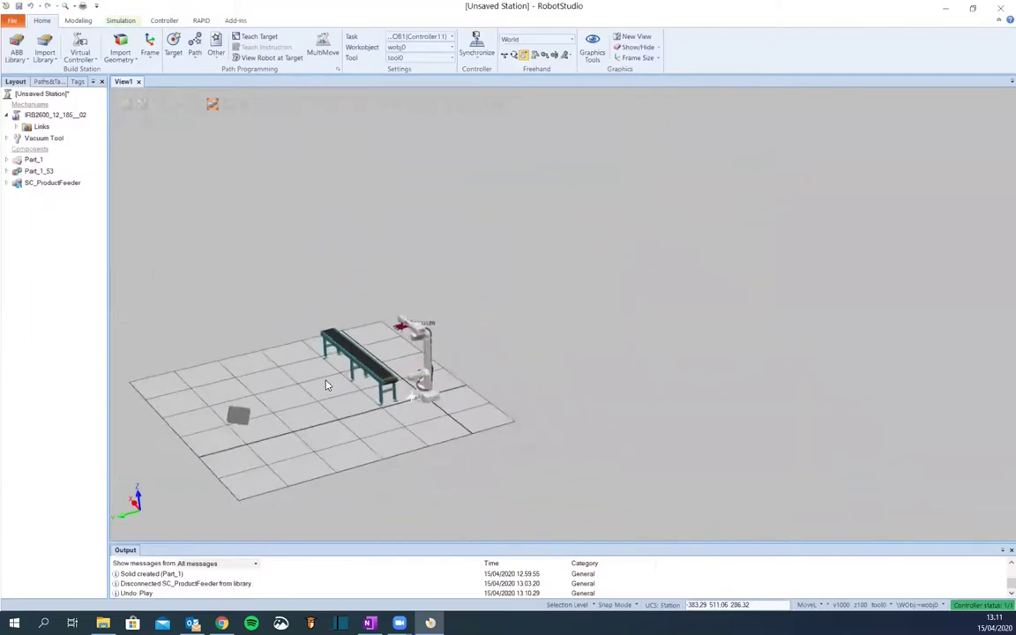
scroll(279, 345, "up", 5)
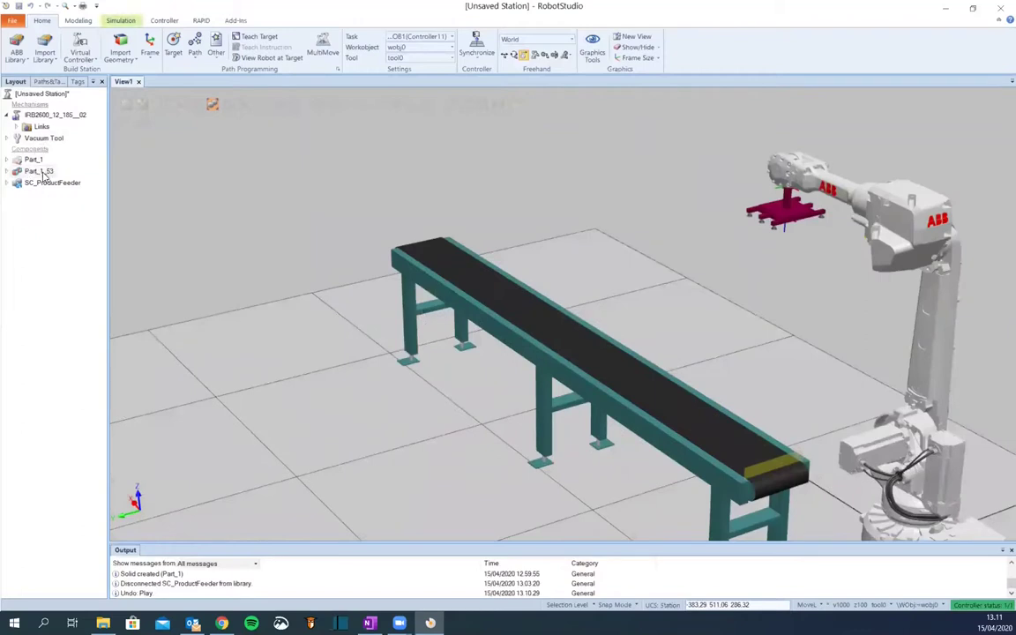
left_click(6, 183)
double_click(44, 229)
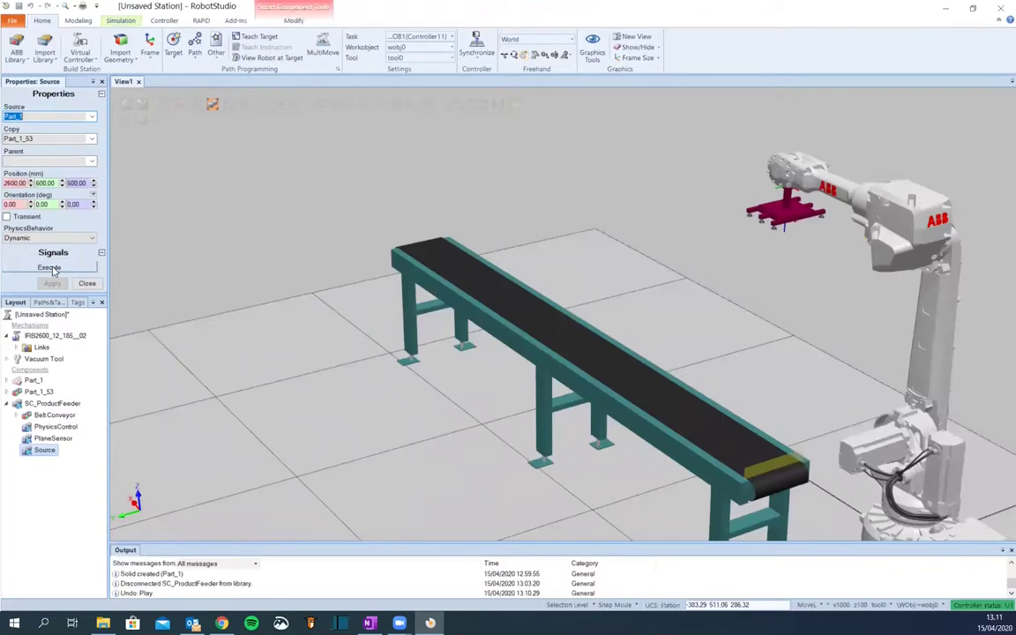
left_click(51, 268)
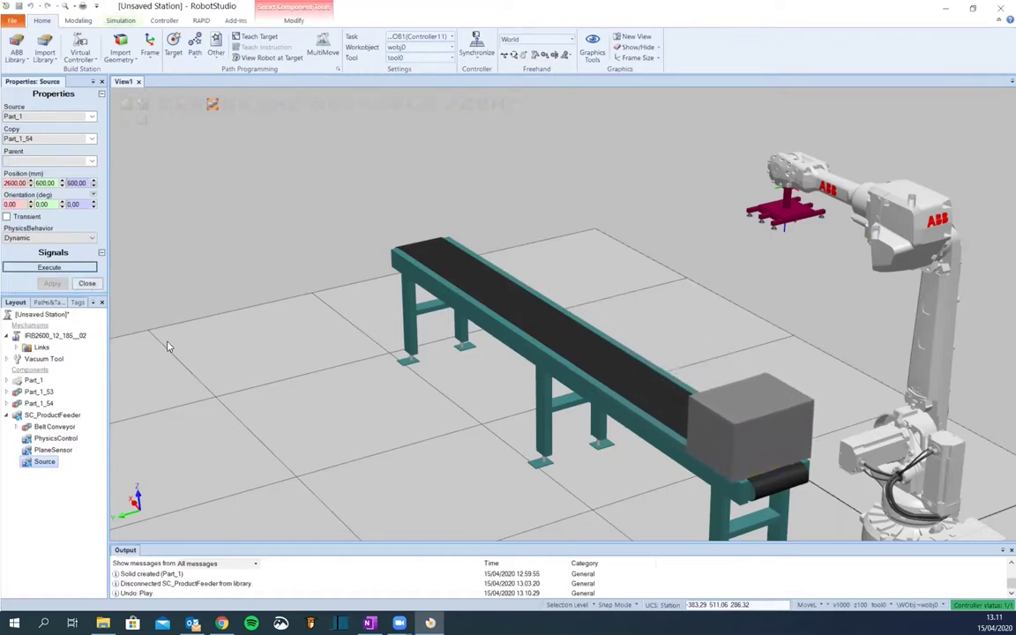
left_click(86, 283)
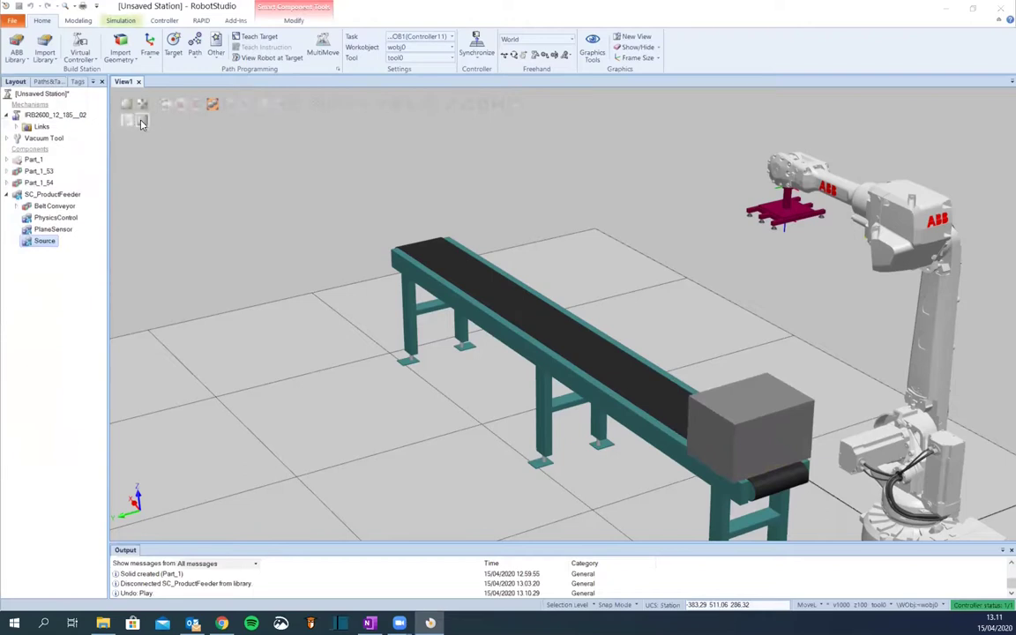
left_click(51, 172)
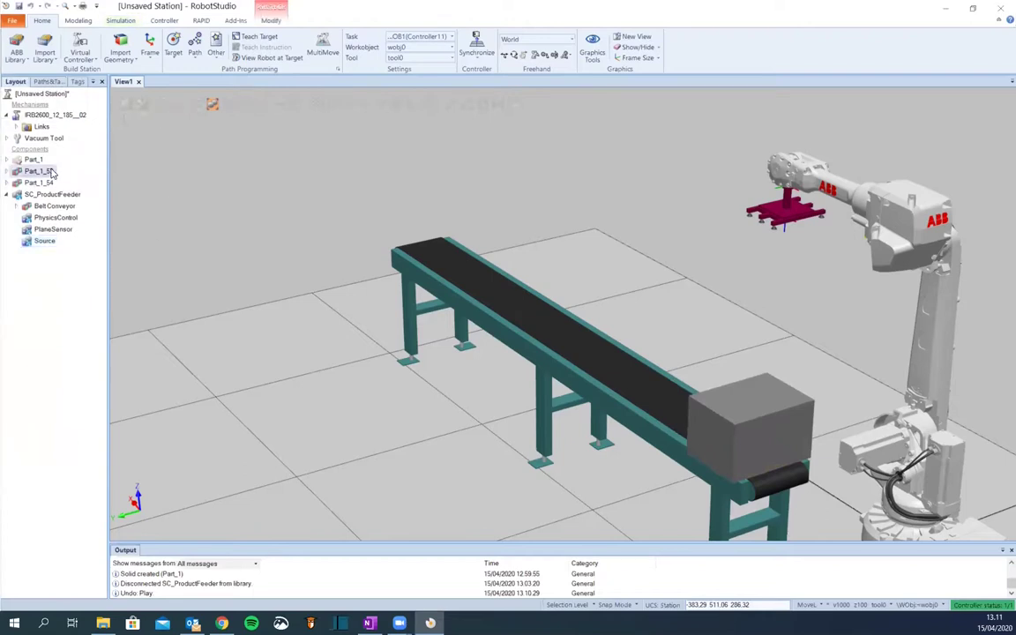
key("Delete")
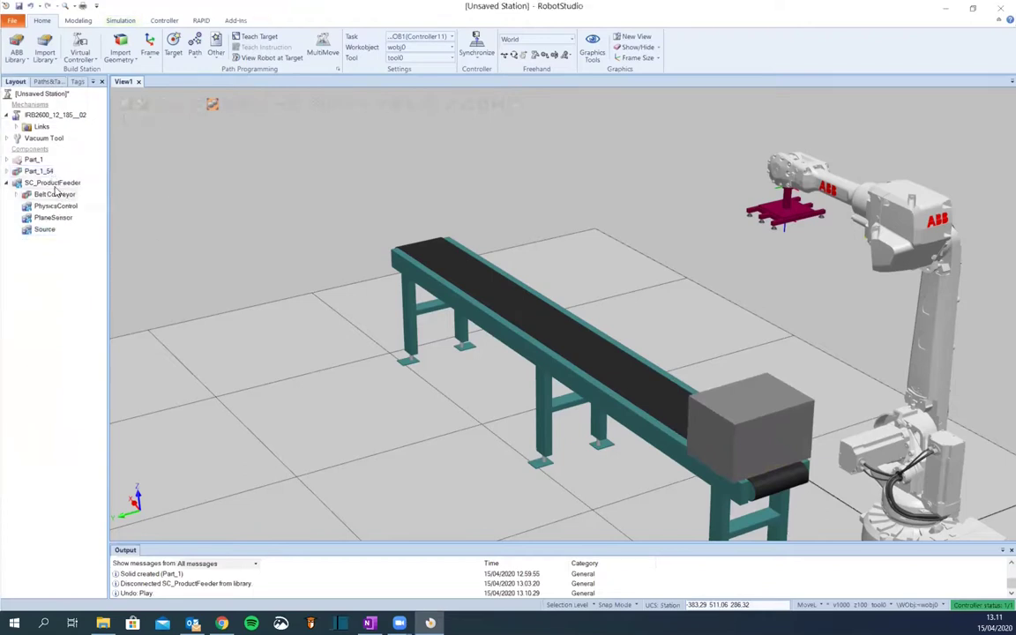
Review the signal connections between PlaneSensor, LogicGate, PhysicsControl and Source in the SC_ProductFeeder design, and close the editor
right_click(52, 182)
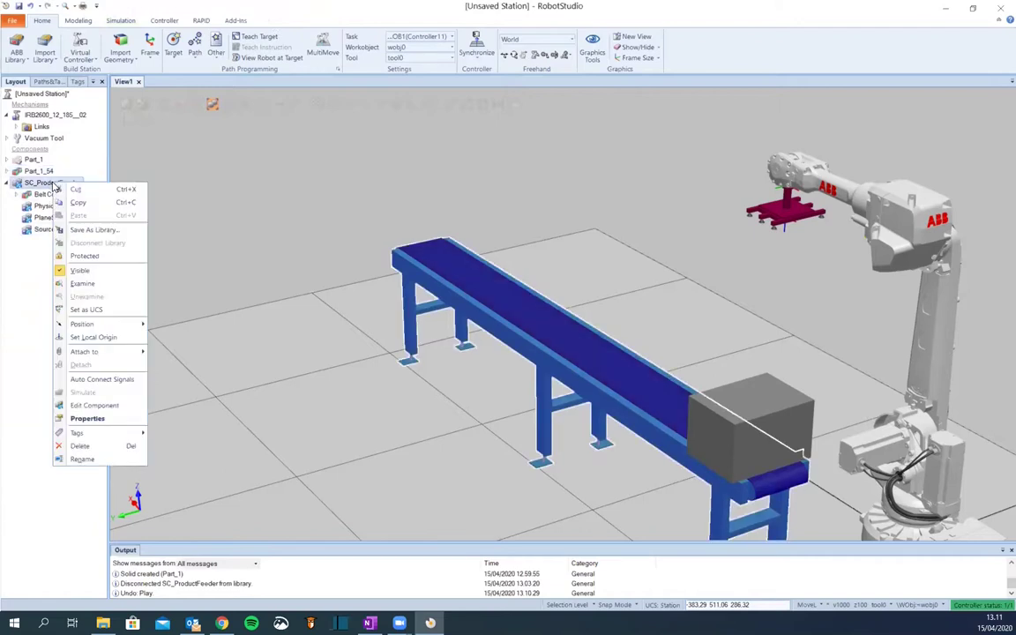
left_click(95, 406)
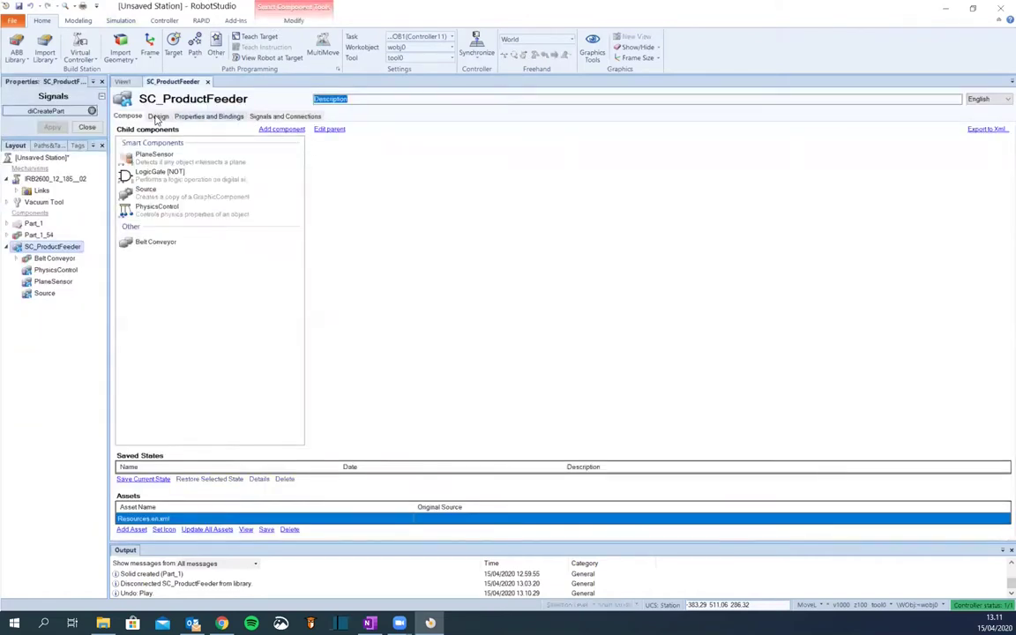
left_click(156, 118)
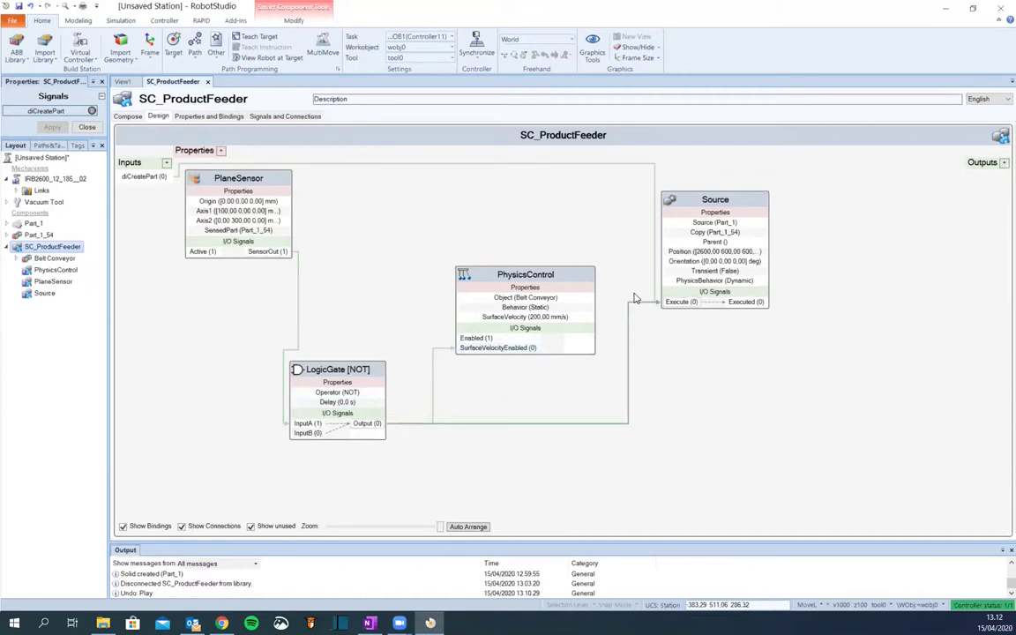
left_click(208, 82)
Examine the vacuum tool on the robot's flange, including its suction cups and the tVacuum frame
scroll(462, 421, "down", 3)
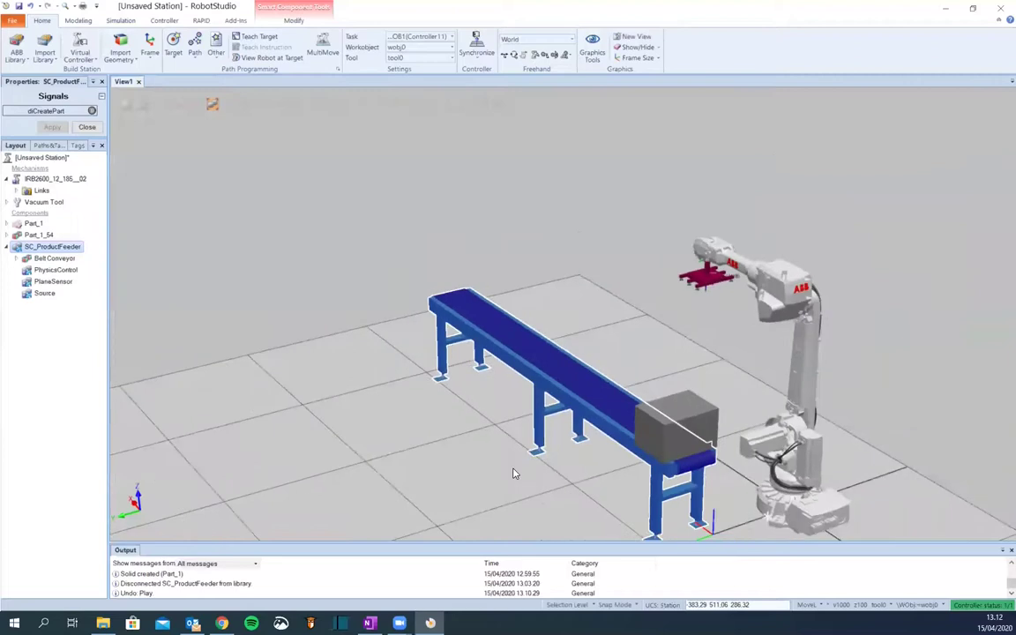
scroll(516, 478, "down", 2)
scroll(783, 473, "up", 2)
scroll(504, 381, "up", 2)
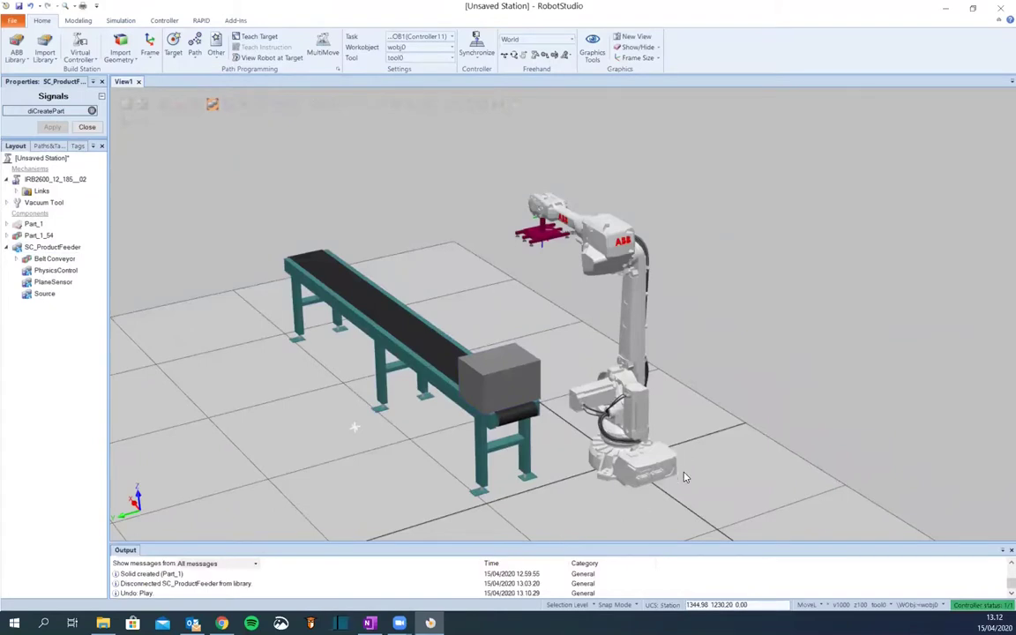
left_click_drag(601, 375, 535, 399, "ctrl+shift")
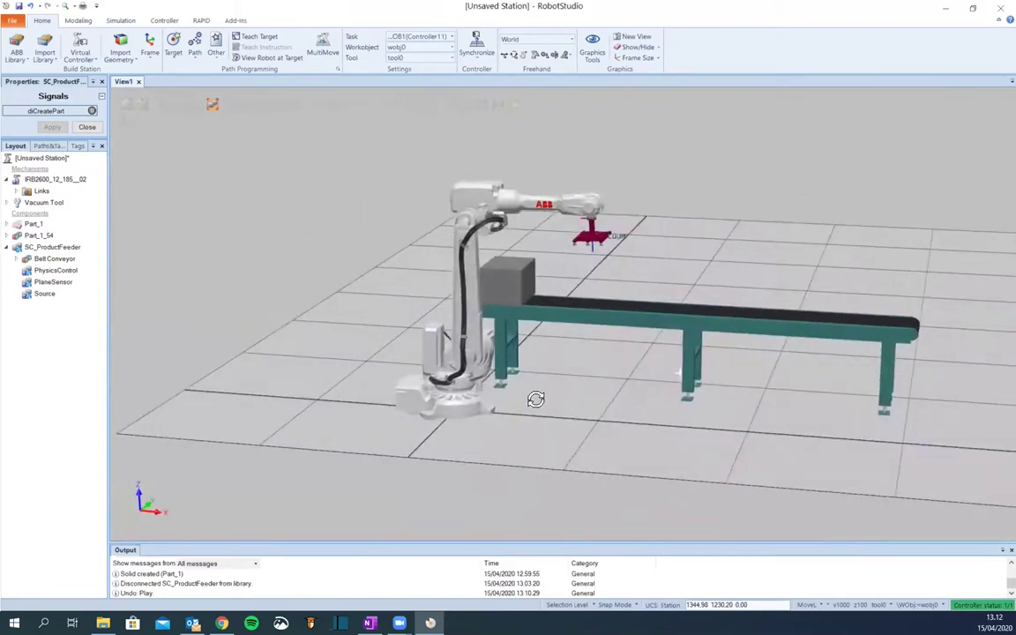
scroll(543, 248, "up", 8)
scroll(618, 298, "down", 3)
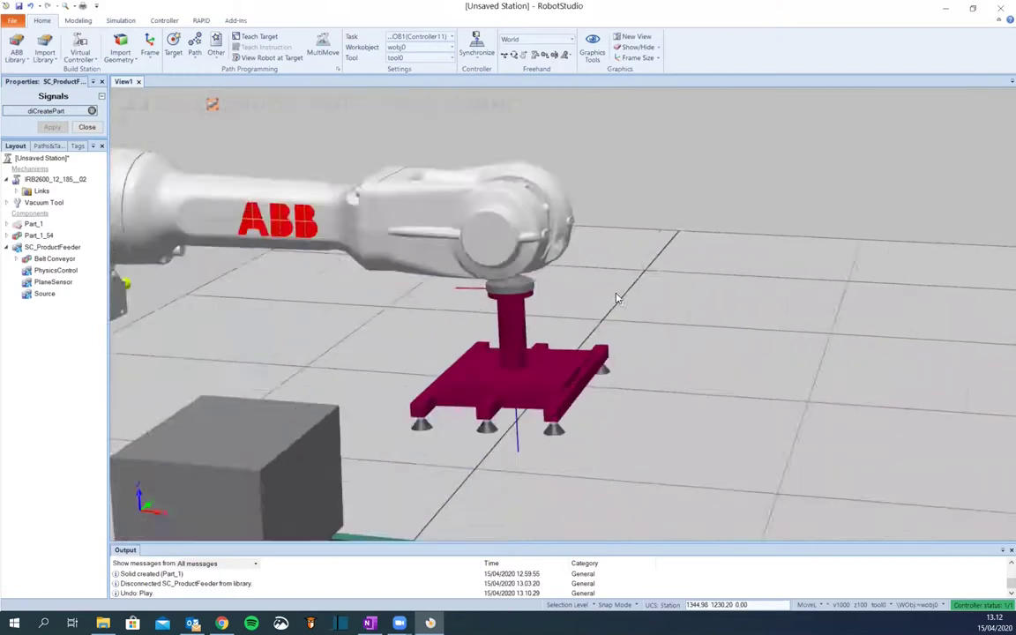
scroll(618, 298, "down", 5)
scroll(609, 304, "up", 3)
mouse_move(526, 345)
left_mouse_down("ctrl+shift")
mouse_move(524, 330)
mouse_move(526, 341)
left_mouse_up("ctrl+shift")
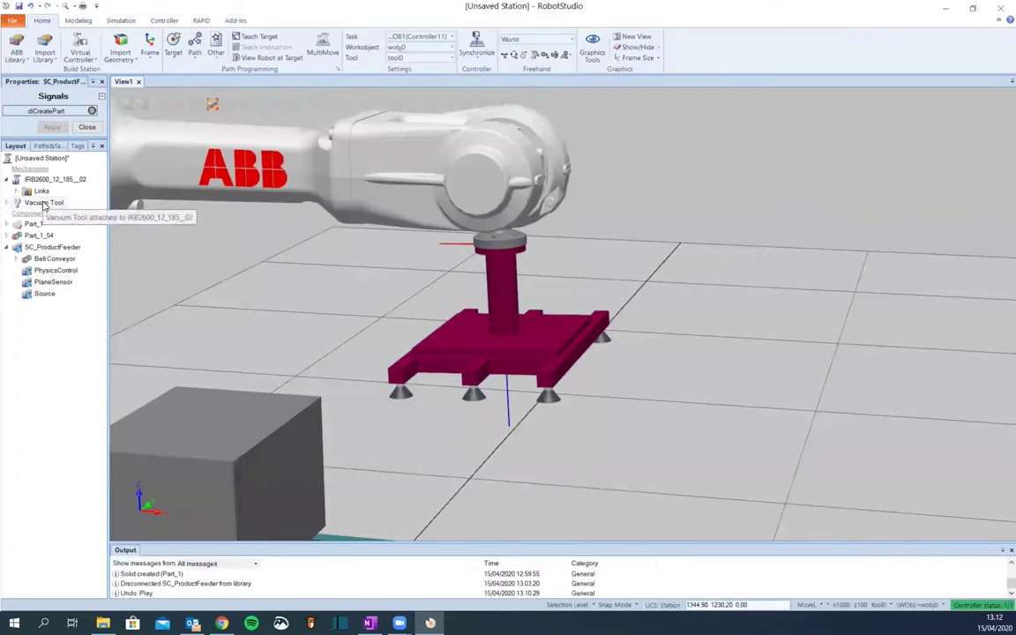
left_click(42, 293)
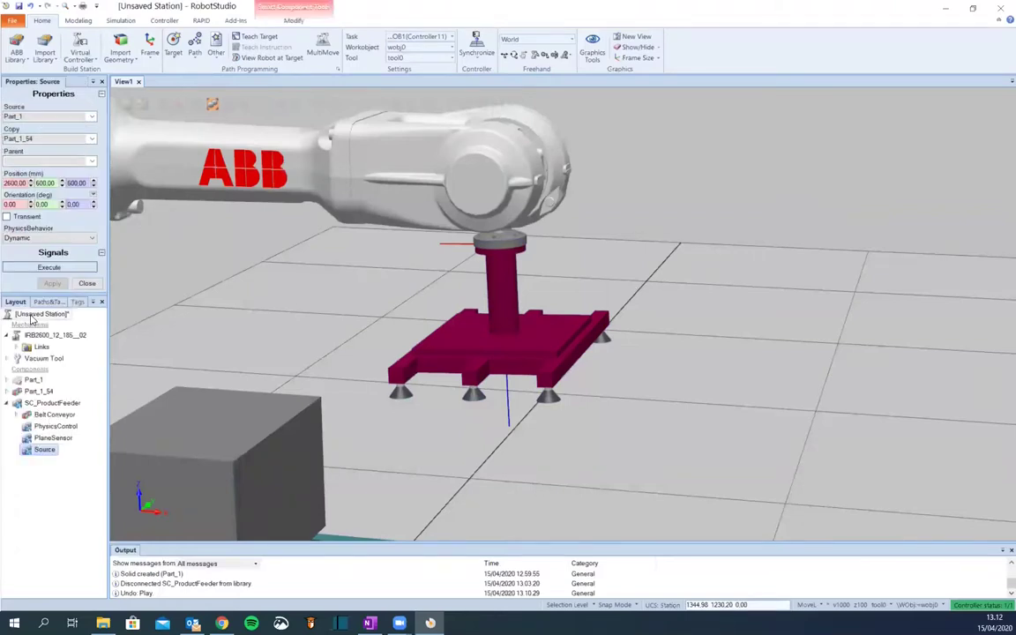
left_click(86, 283)
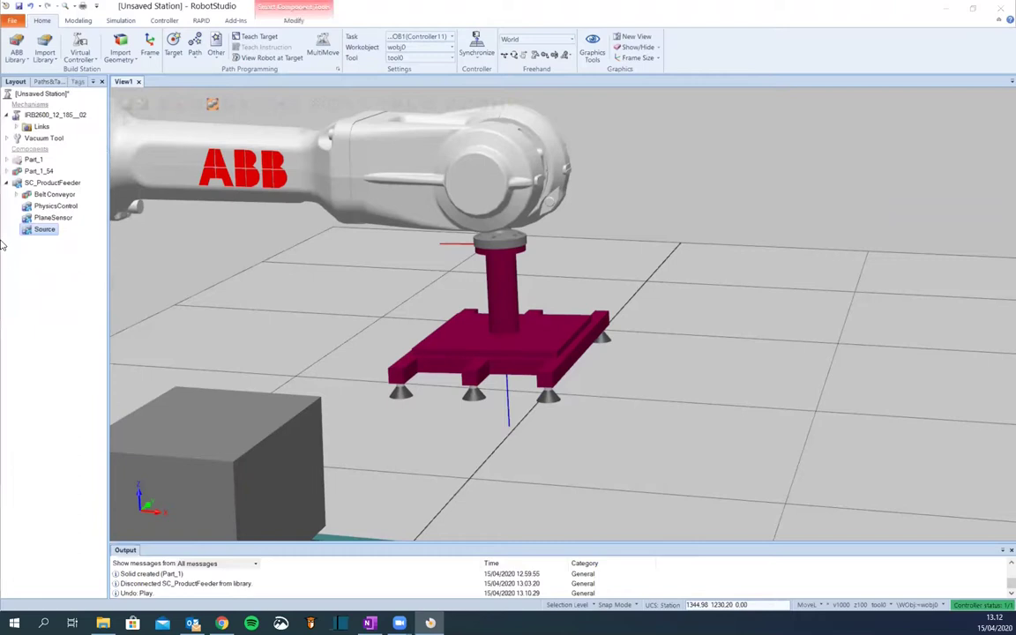
left_click(5, 183)
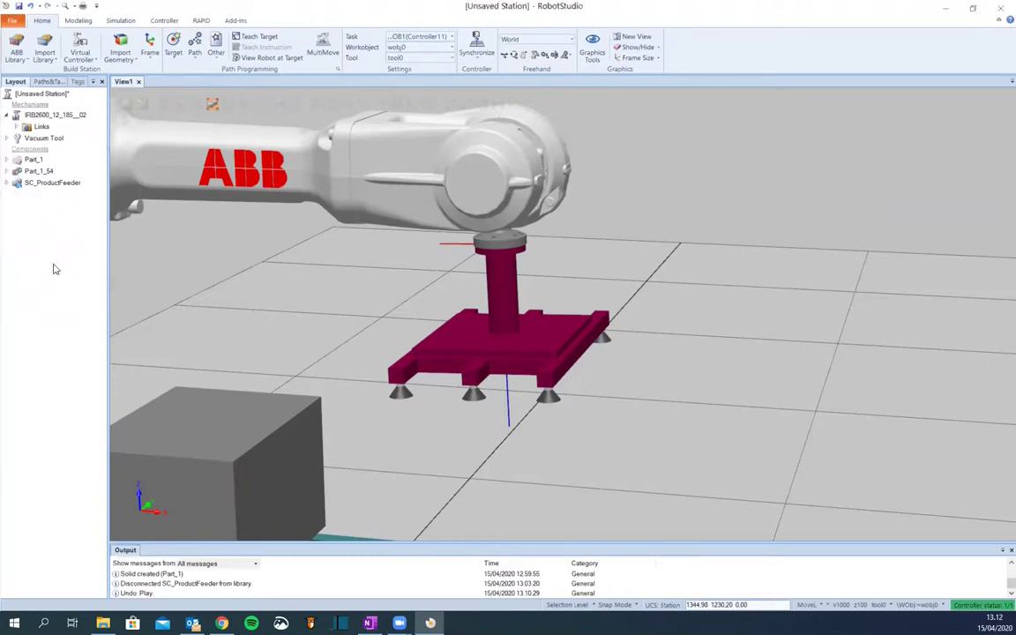
scroll(473, 376, "up", 3)
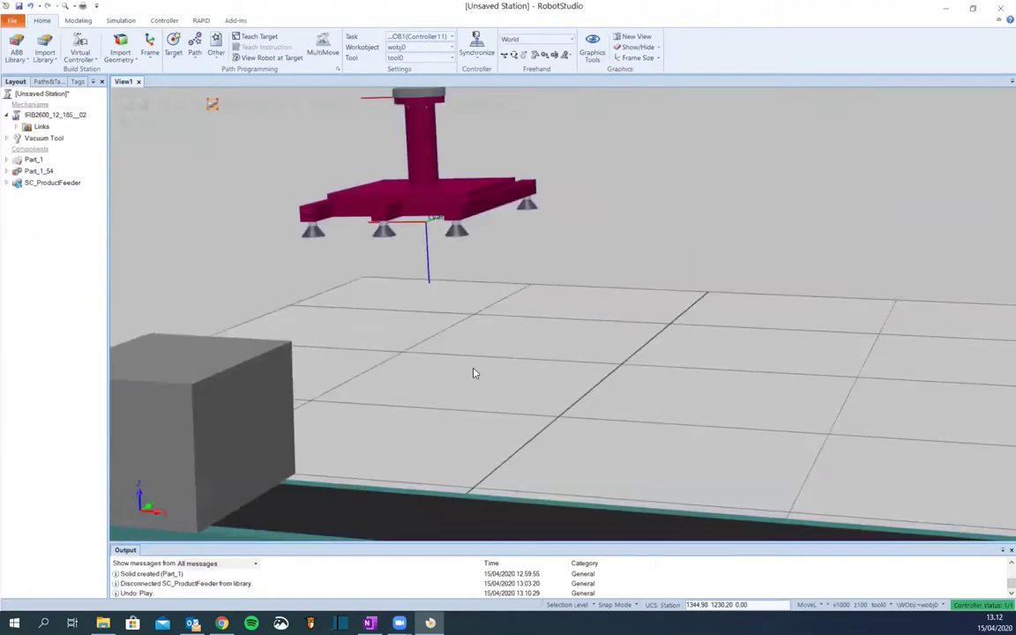
scroll(397, 167, "up", 5)
left_click_drag(424, 262, 423, 254, "ctrl+shift")
scroll(456, 299, "down", 5)
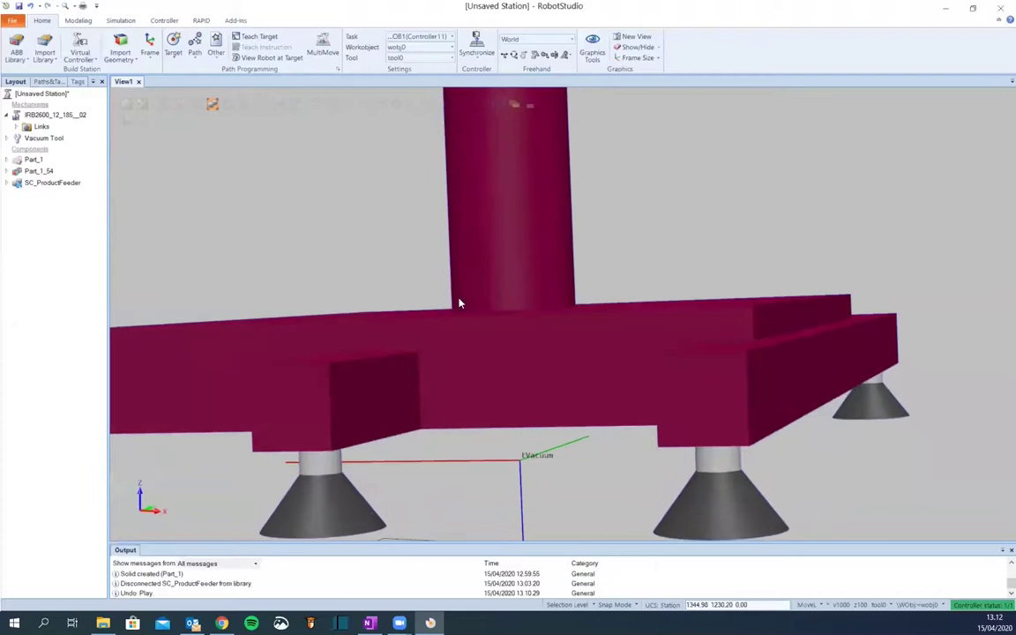
left_click_drag(508, 355, 474, 369, "ctrl")
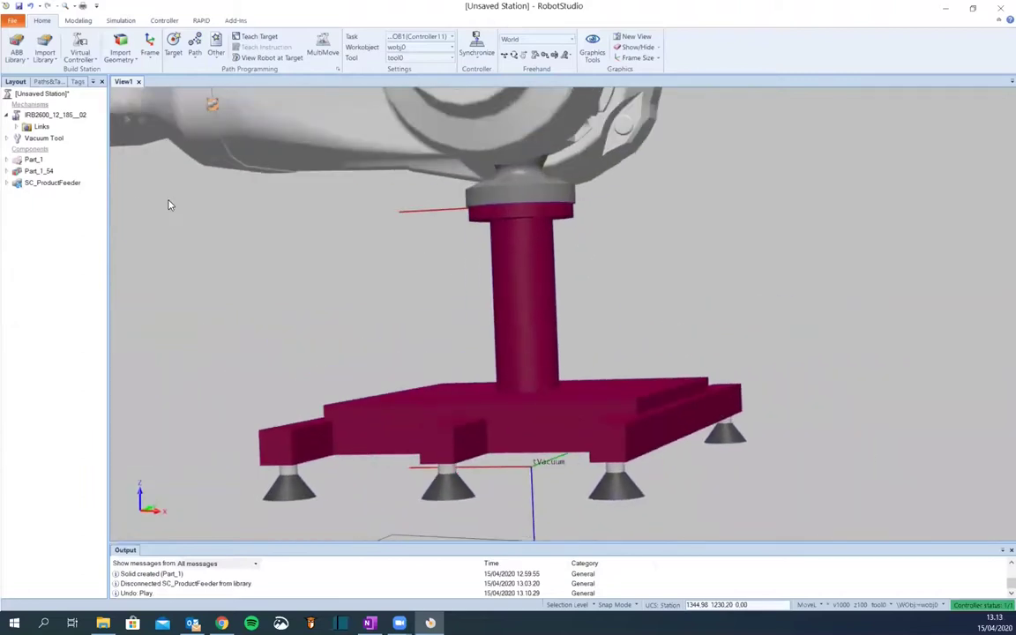
Create a new Smart Component, rename it SC_VacuumBox and select it
left_click(78, 21)
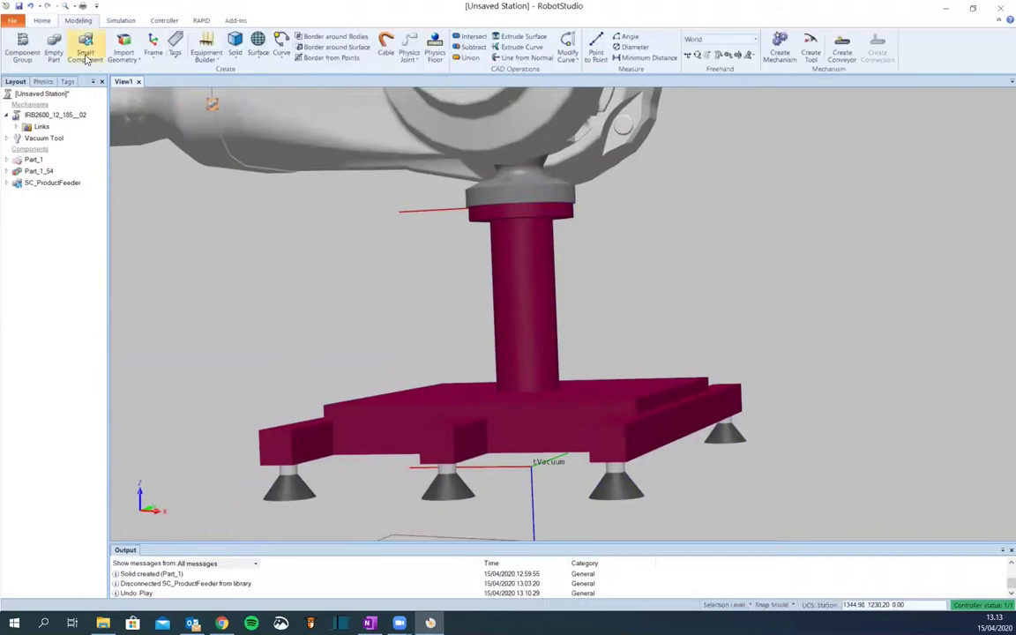
left_click(85, 53)
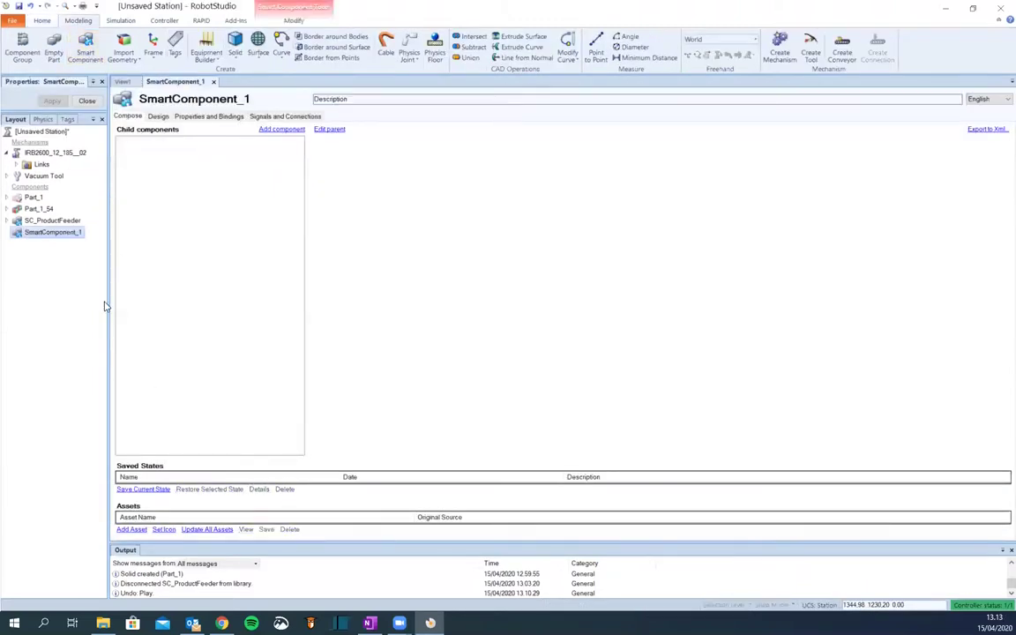
right_click(42, 233)
left_click(70, 511)
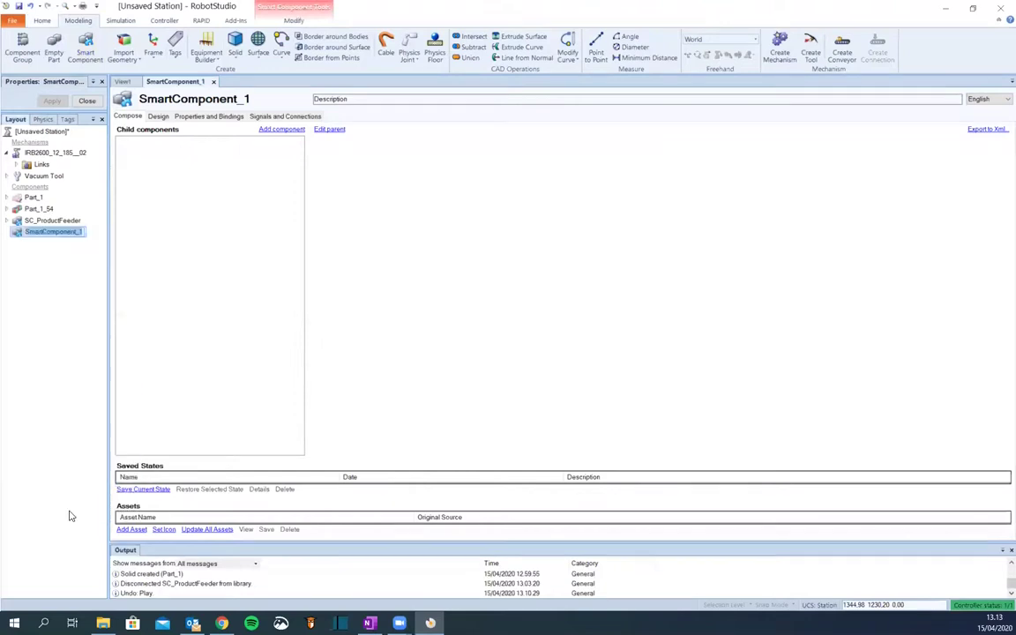
type("S")
key("BackSpace")
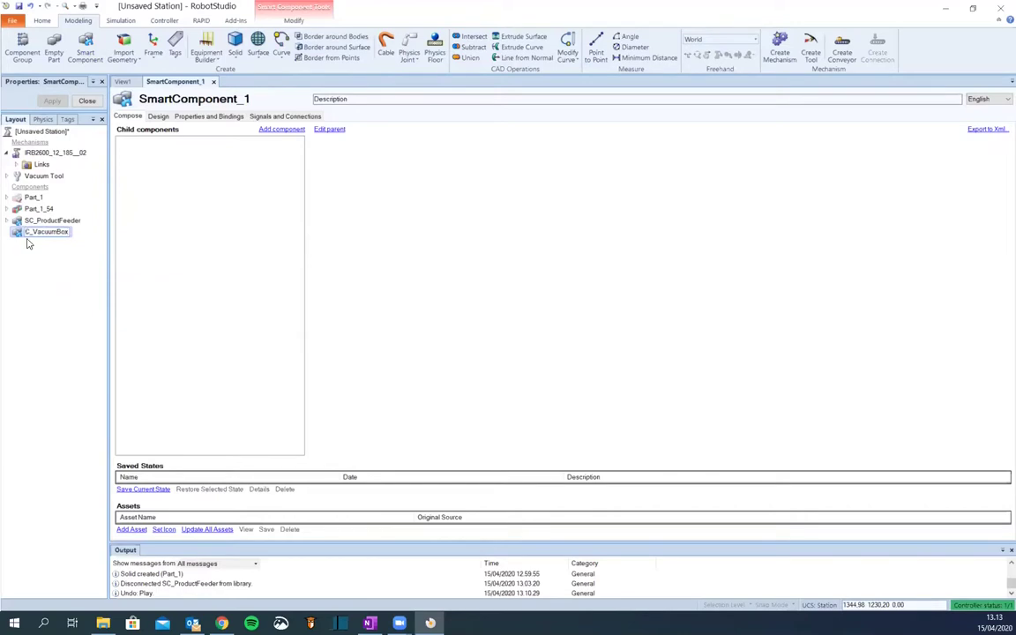
type("S")
key("Return")
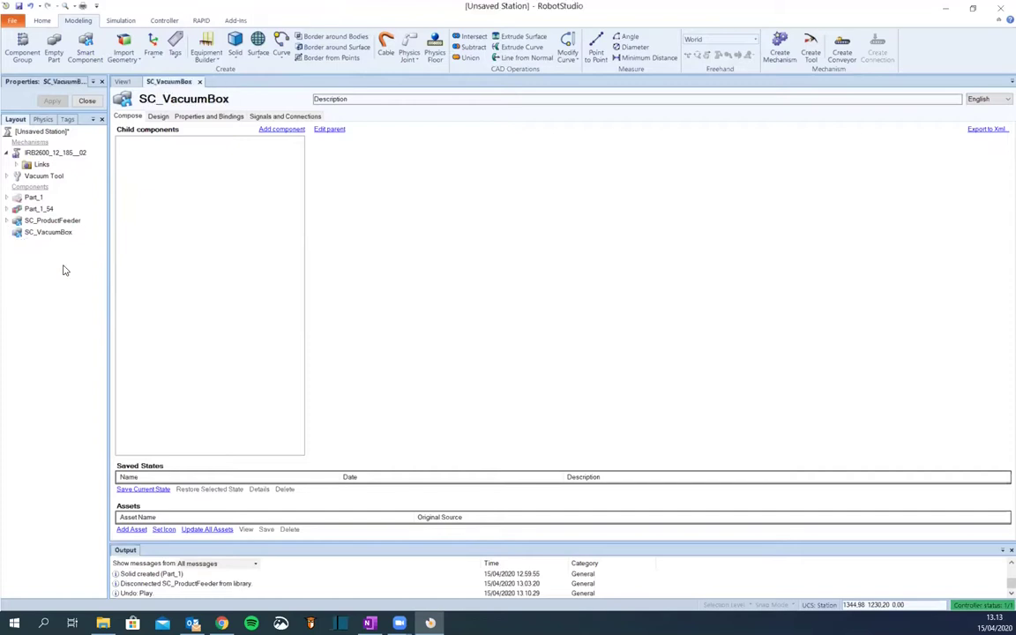
left_click(48, 234)
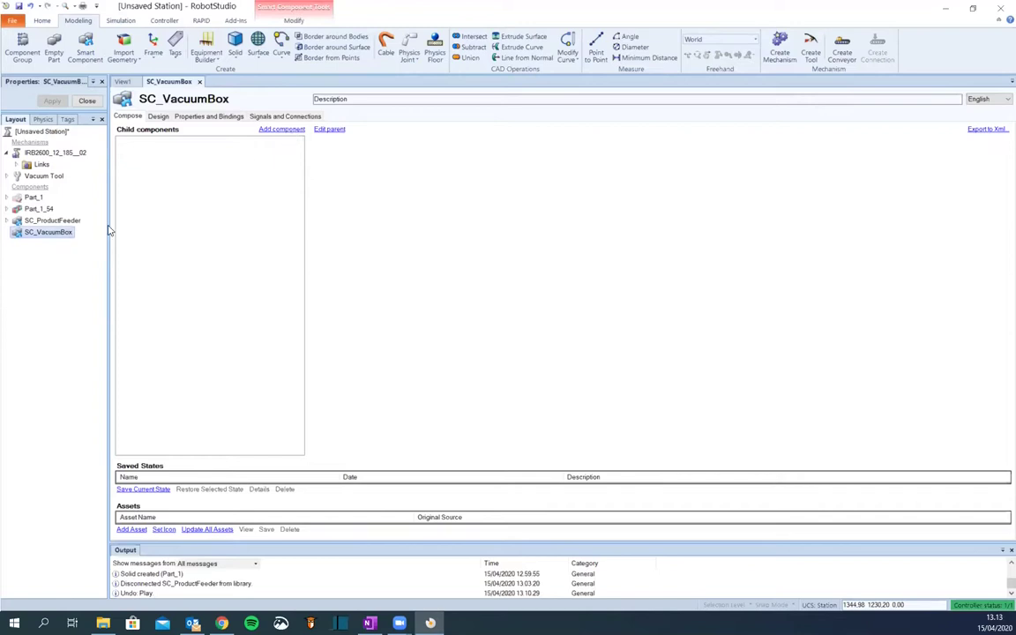
Add a LogicGate, an Attacher and a Detacher as child components of SC_VacuumBox
left_click(282, 131)
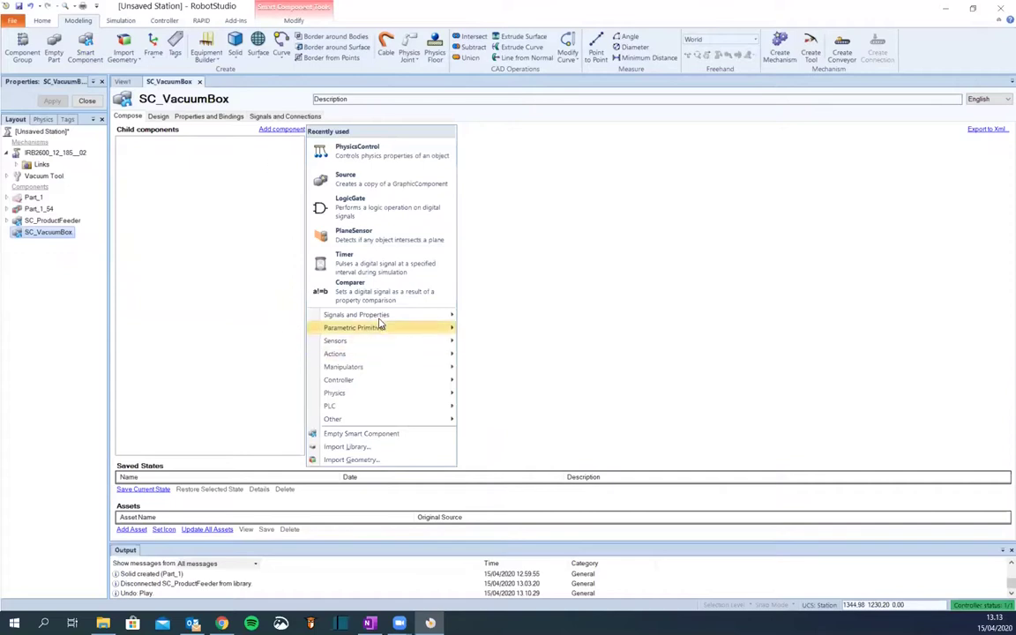
mouse_move(382, 316)
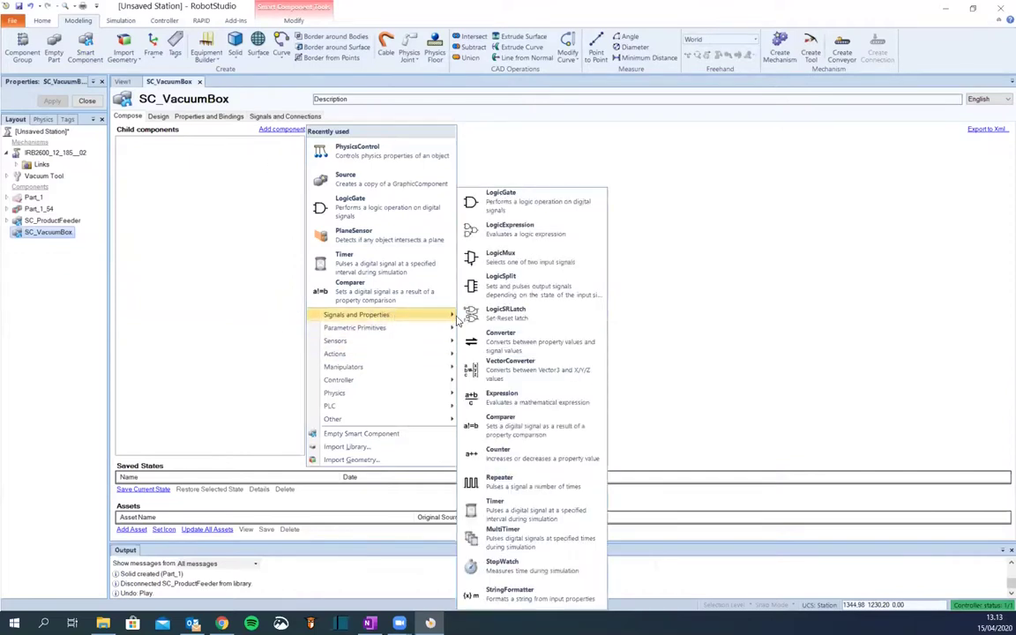
left_click(505, 199)
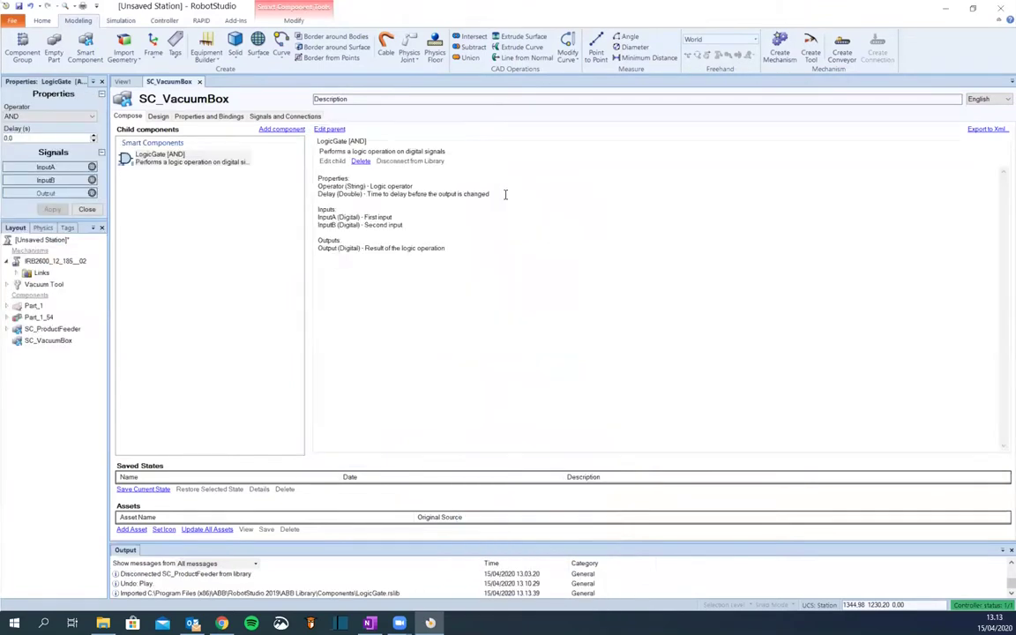
left_click(289, 130)
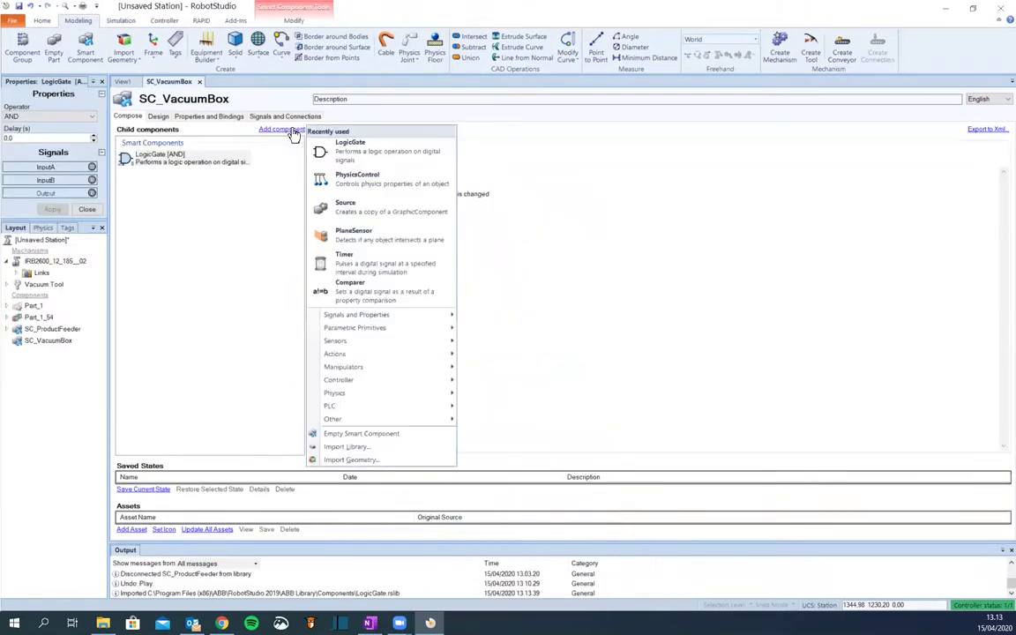
mouse_move(381, 353)
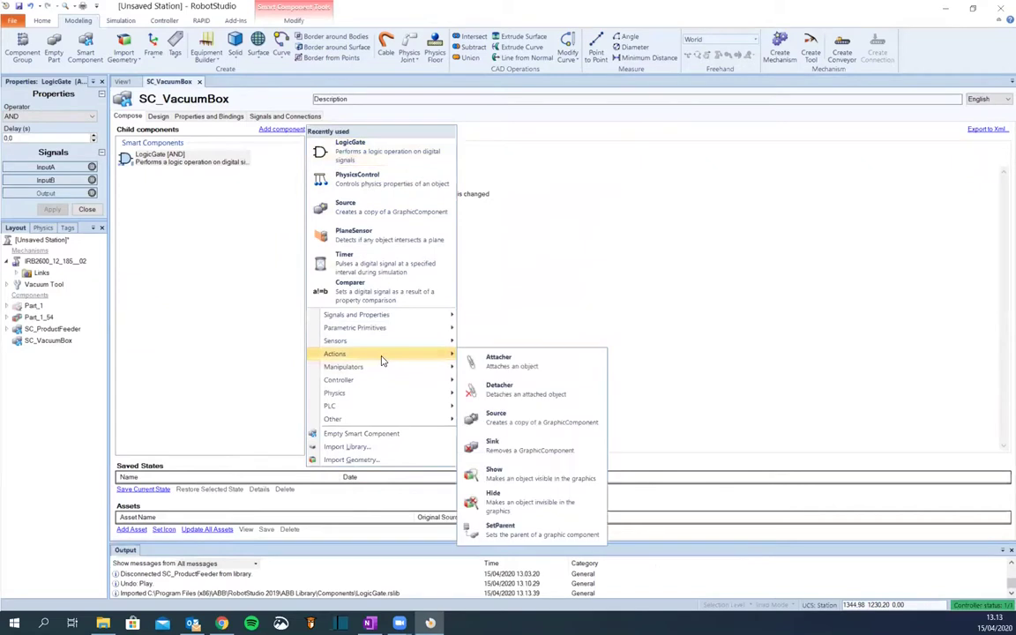
left_click(509, 361)
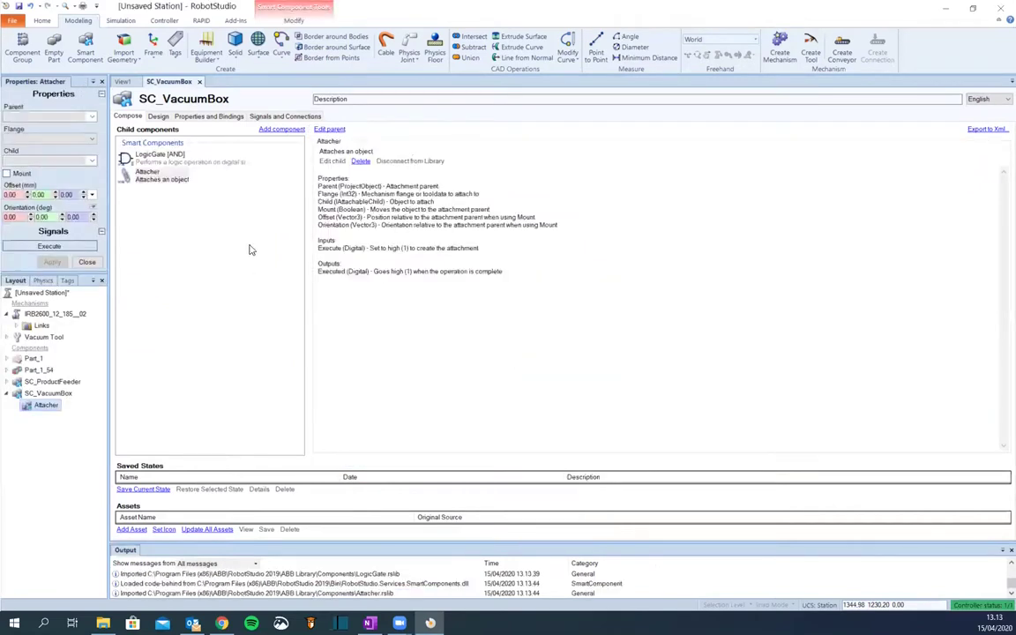
left_click(281, 130)
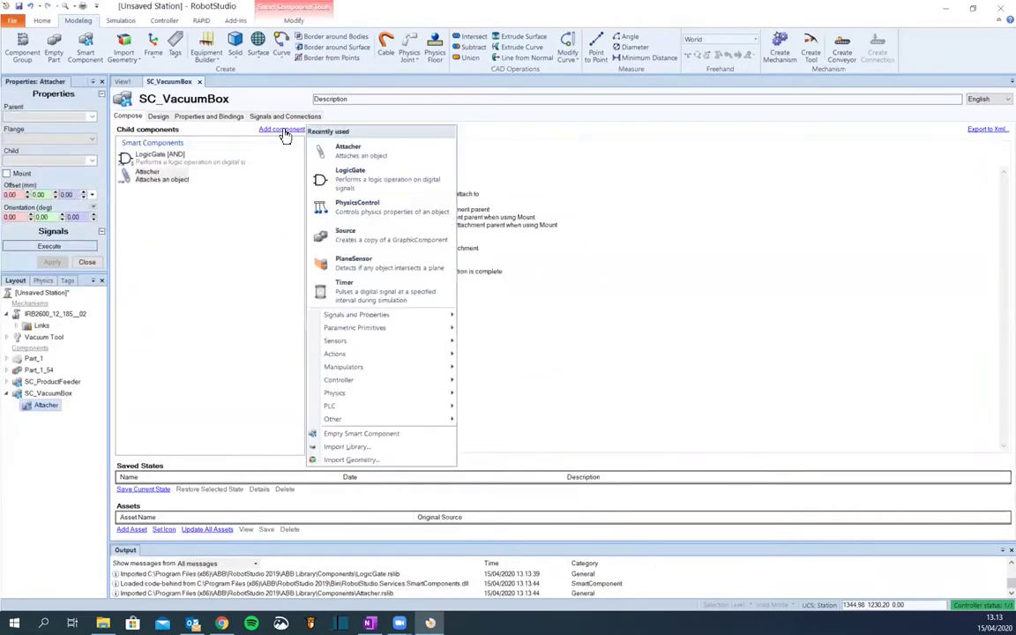
mouse_move(369, 369)
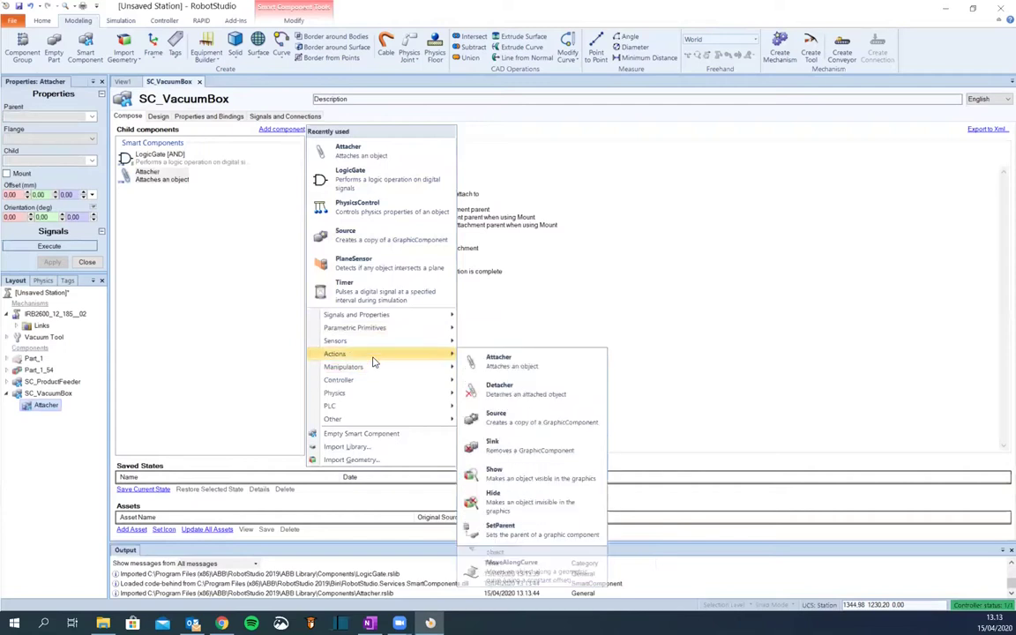
left_click(505, 390)
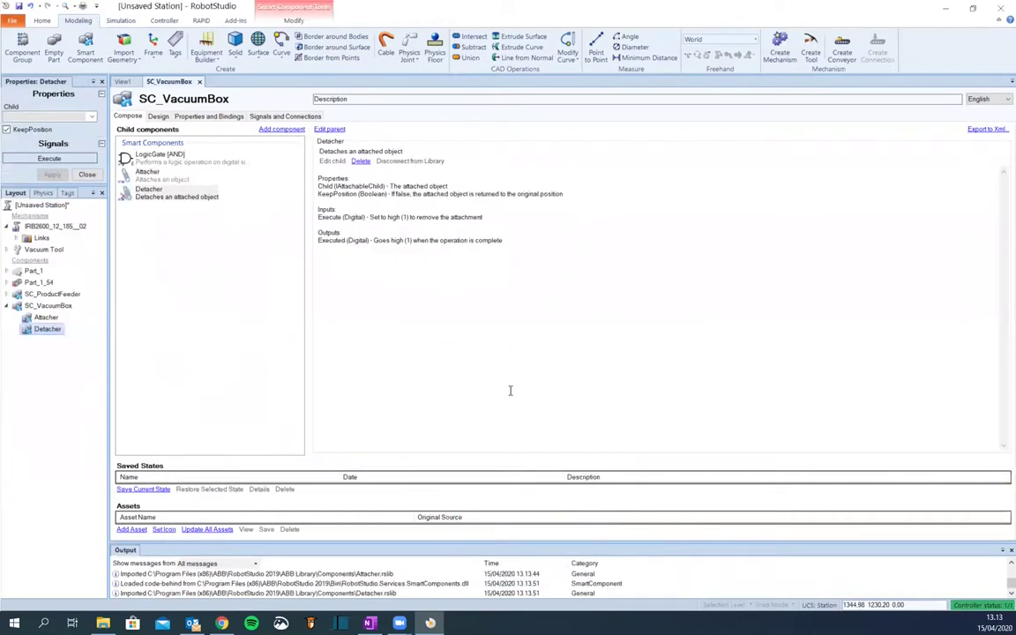
Check the component's design diagram and add a LineSensor as a further child component of SC_VacuumBox
left_click(158, 118)
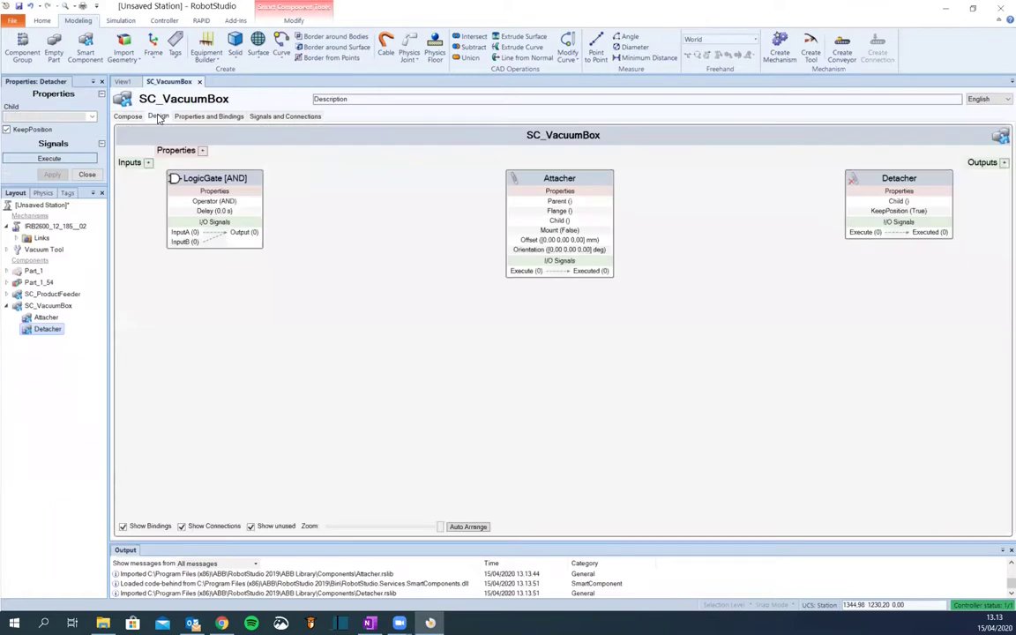
left_click(133, 118)
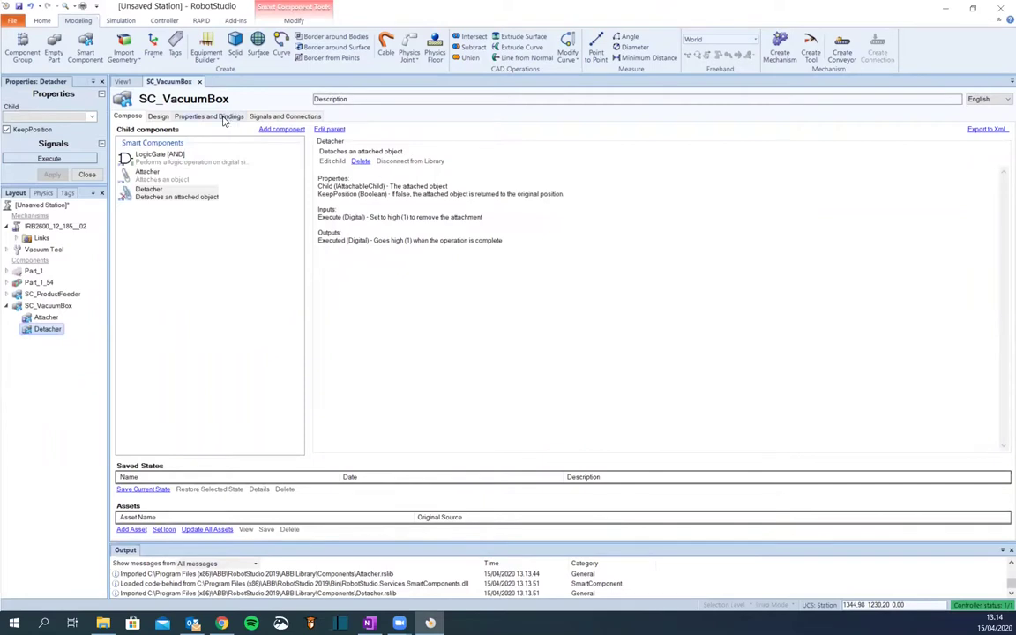
left_click(273, 130)
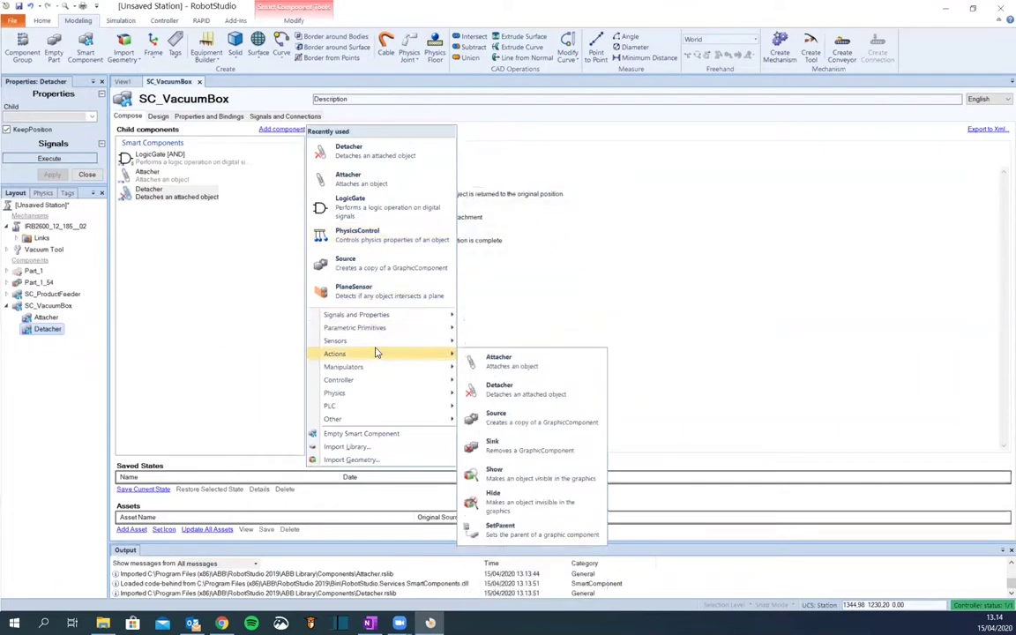
mouse_move(375, 342)
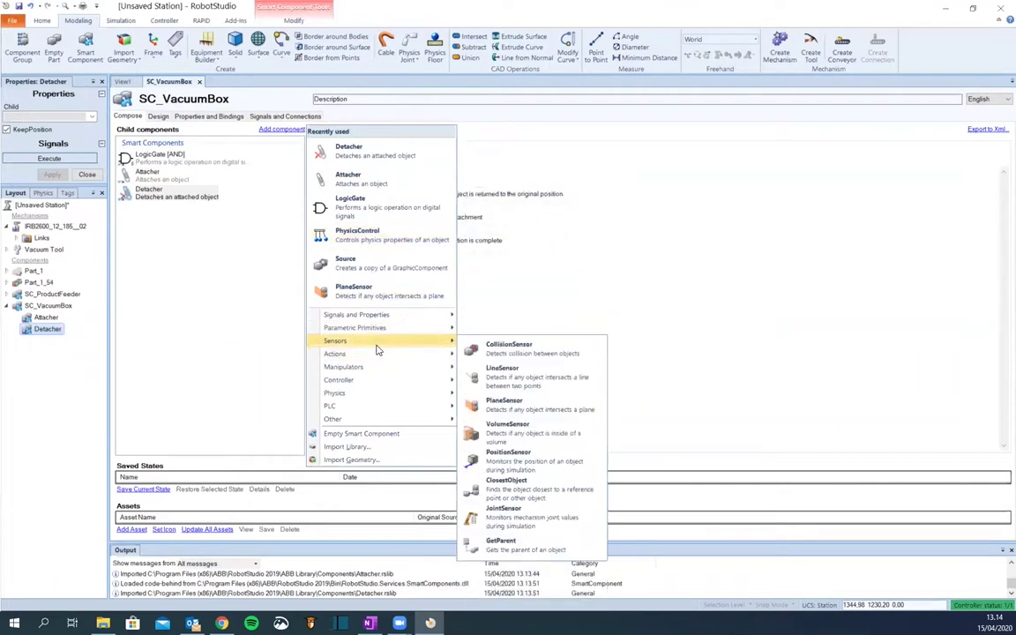
left_click(526, 386)
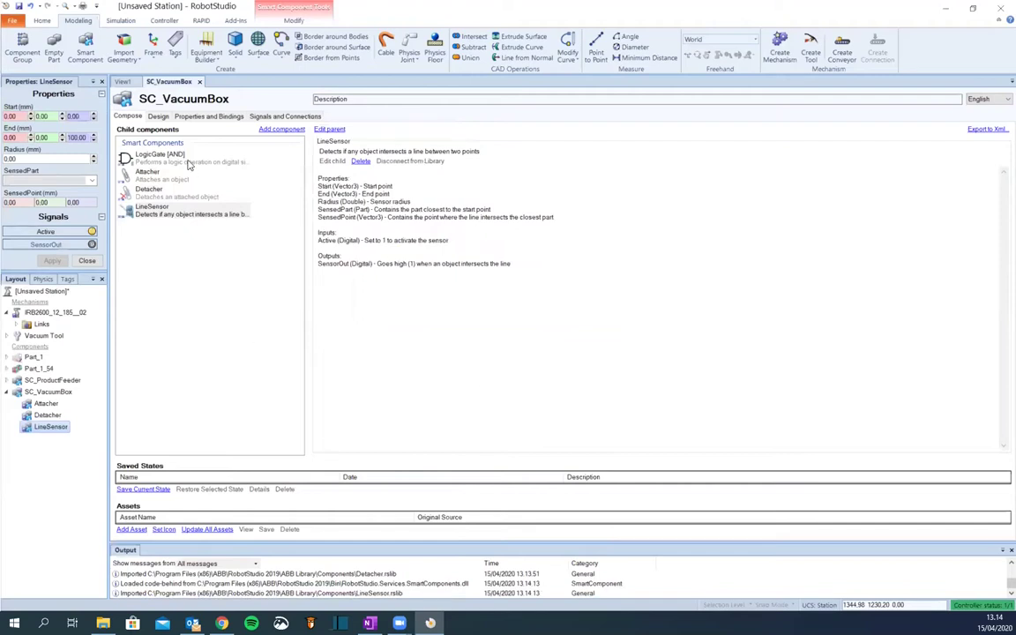
Make room beside the inputs in the SC_VacuumBox design and add a digital input signal named diVacuum
left_click(159, 116)
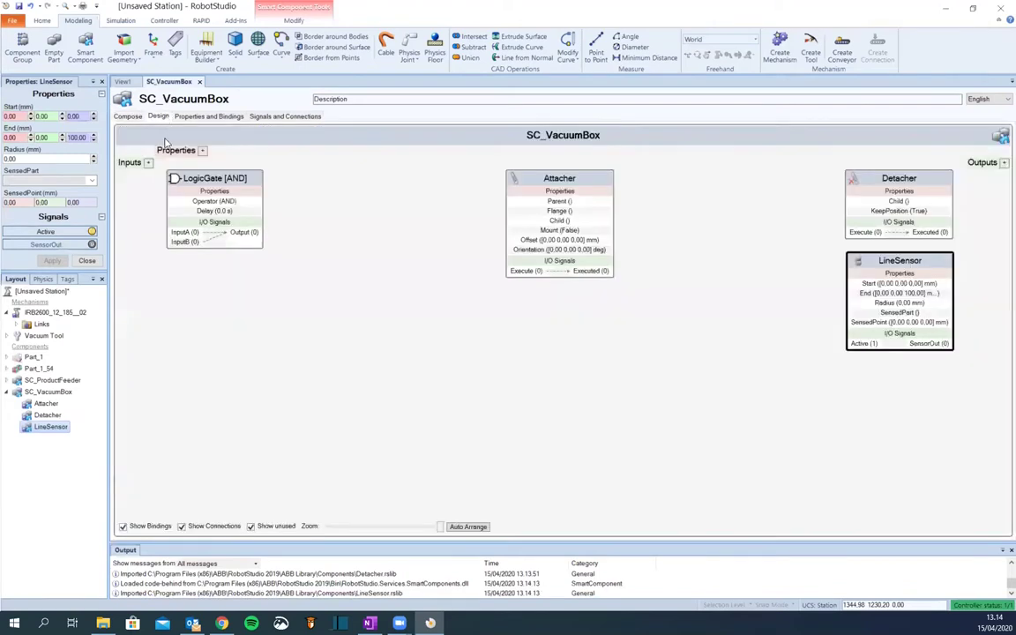
left_click_drag(184, 172, 261, 189)
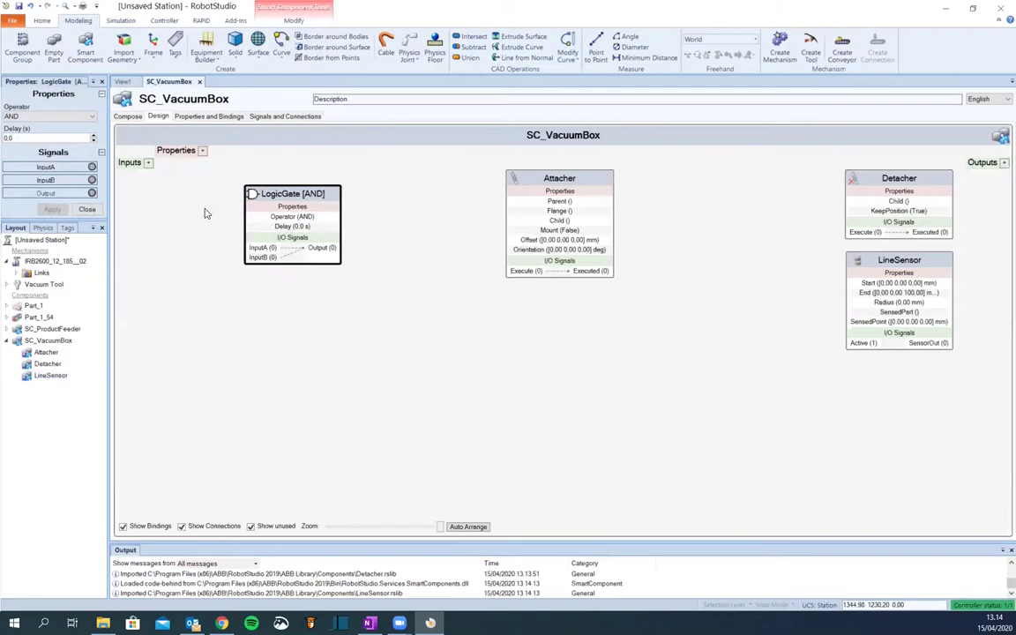
left_click(149, 164)
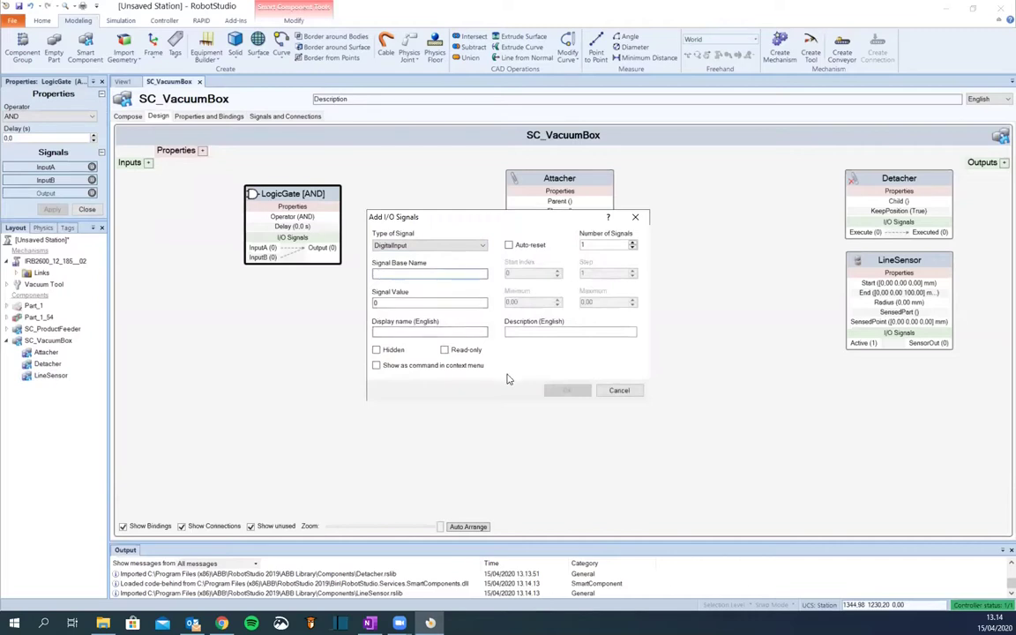
type("di")
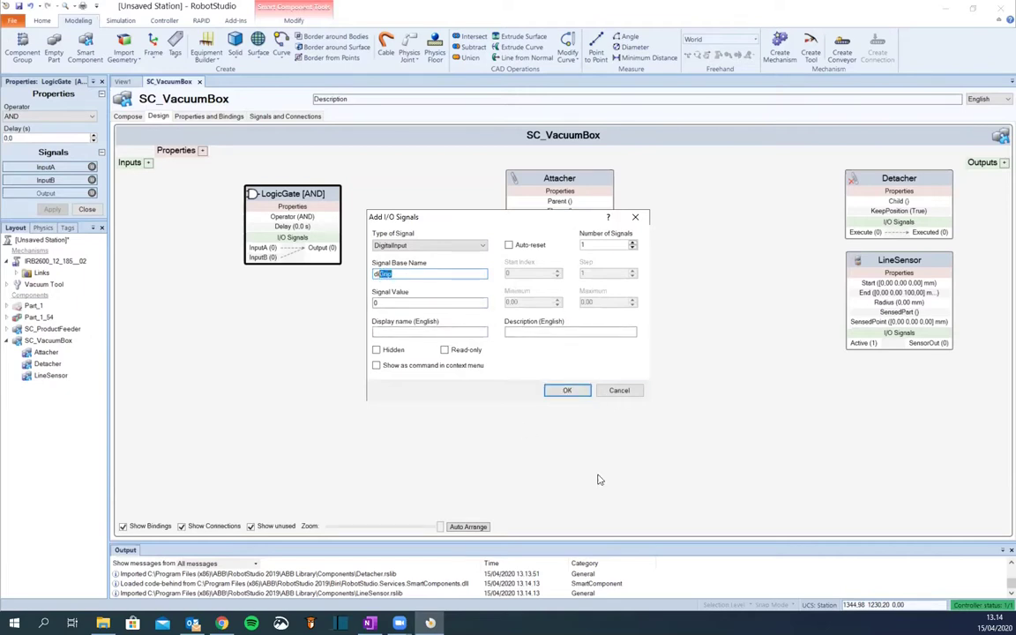
type("Vacuum")
left_click(565, 389)
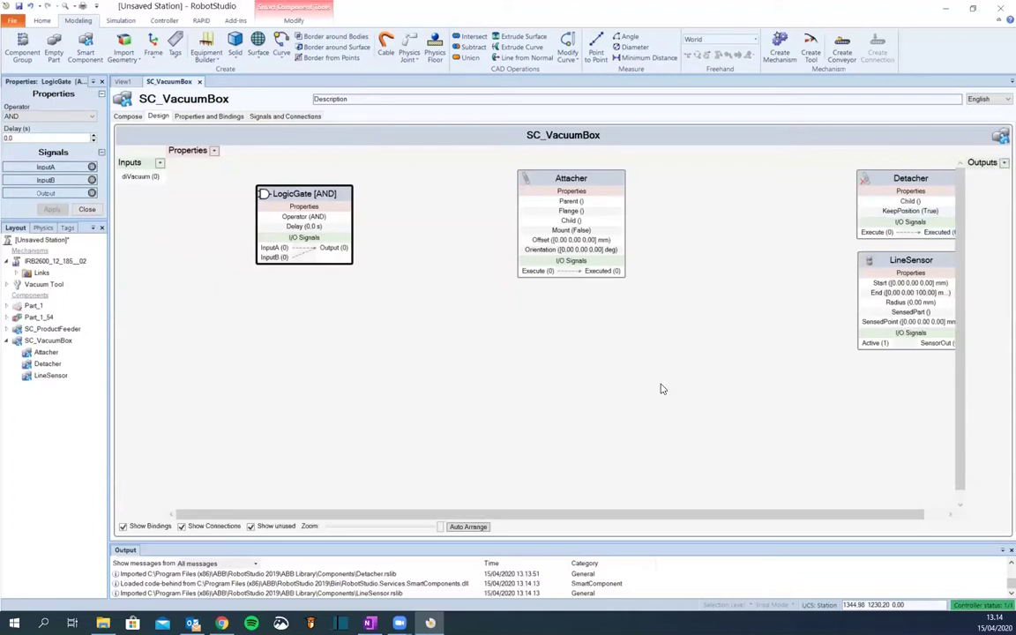
Reposition the Detacher, LineSensor and LogicGate blocks in the design, and set the LogicGate's operator to NOT
left_click_drag(904, 177, 750, 195)
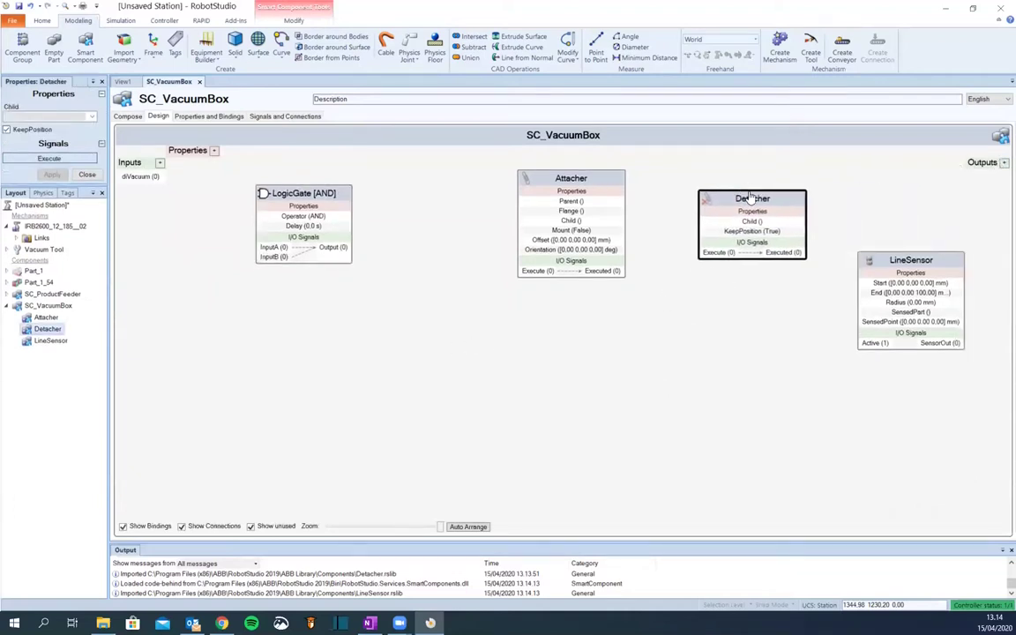
left_click_drag(908, 261, 249, 288)
left_click_drag(298, 190, 391, 371)
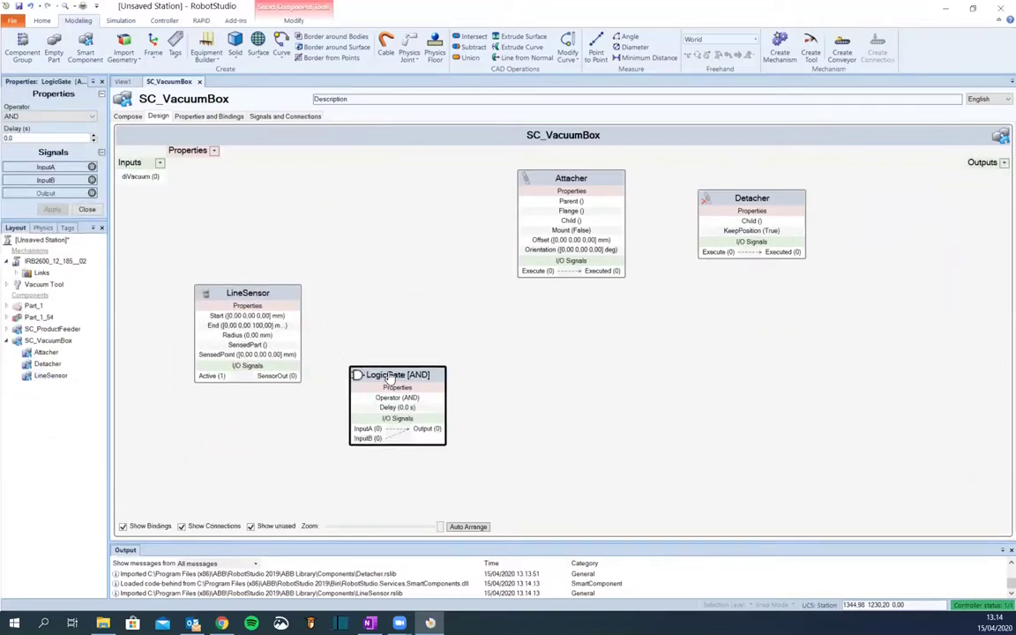
left_click(75, 115)
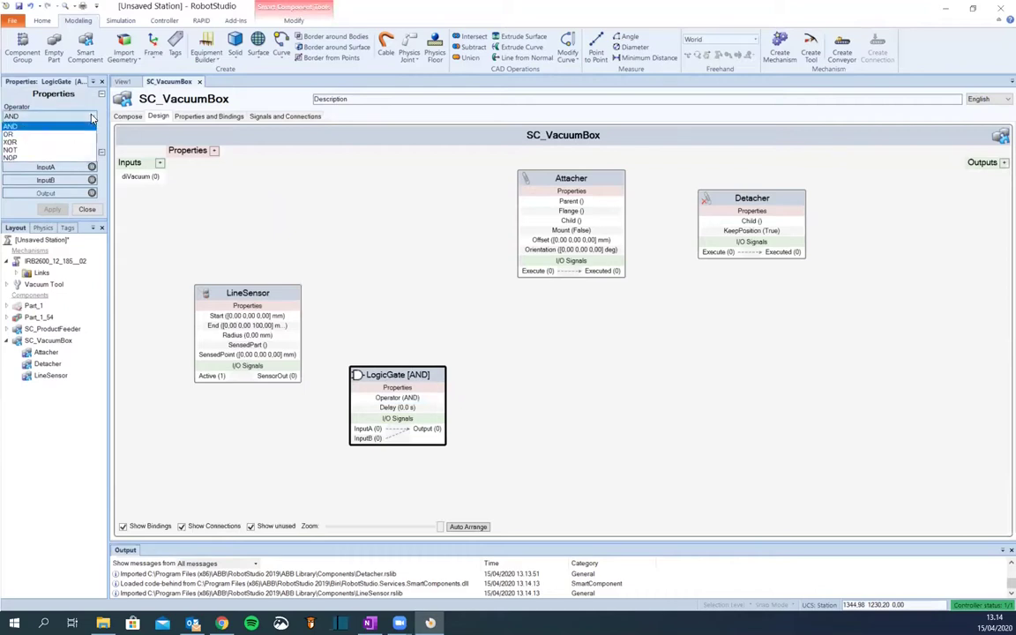
left_click(63, 150)
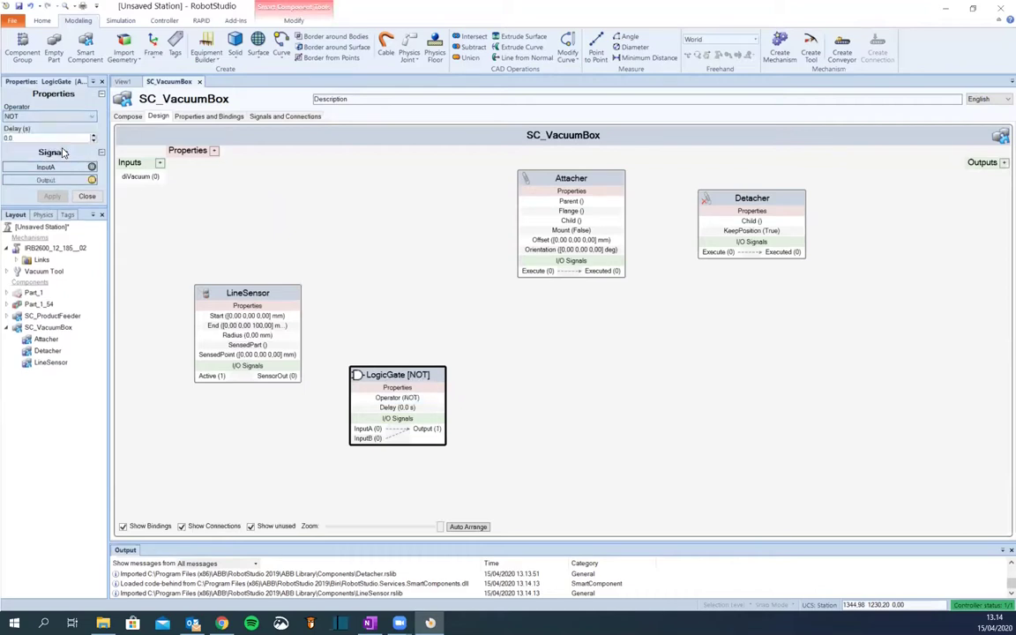
left_click(89, 197)
Arrange the design blocks with LineSensor beside Attacher in the upper row and LogicGate beside Detacher in the lower row
left_click_drag(256, 292, 288, 205)
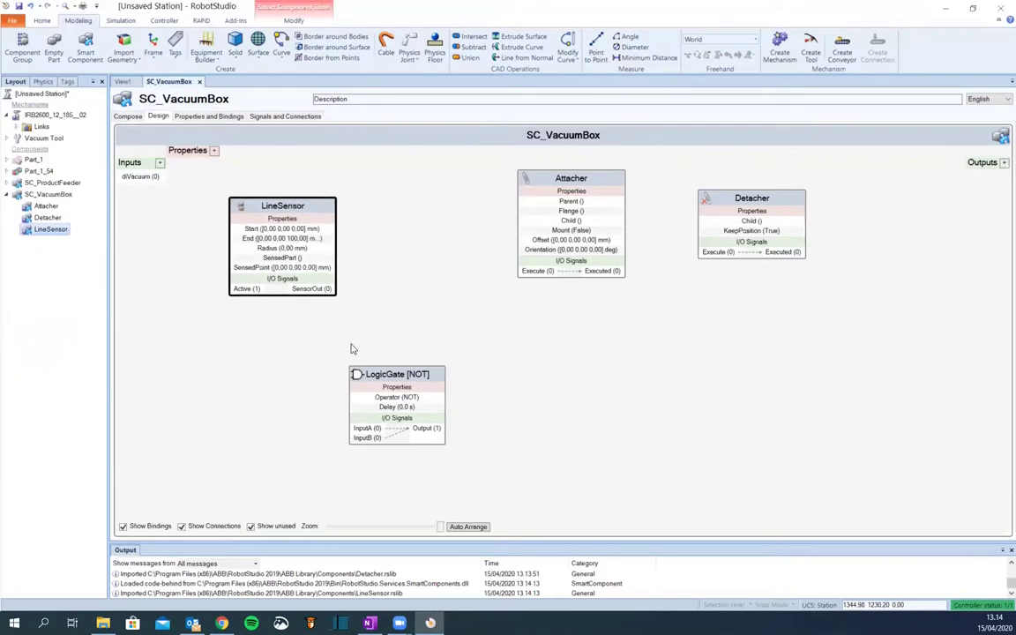
left_click_drag(393, 381, 284, 356)
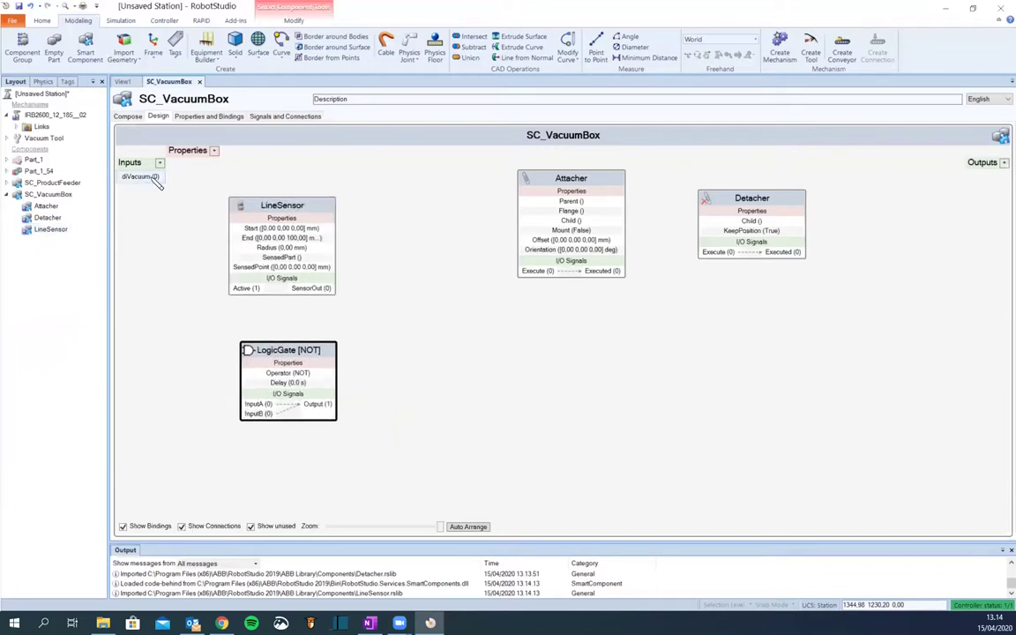
left_click_drag(568, 176, 465, 201)
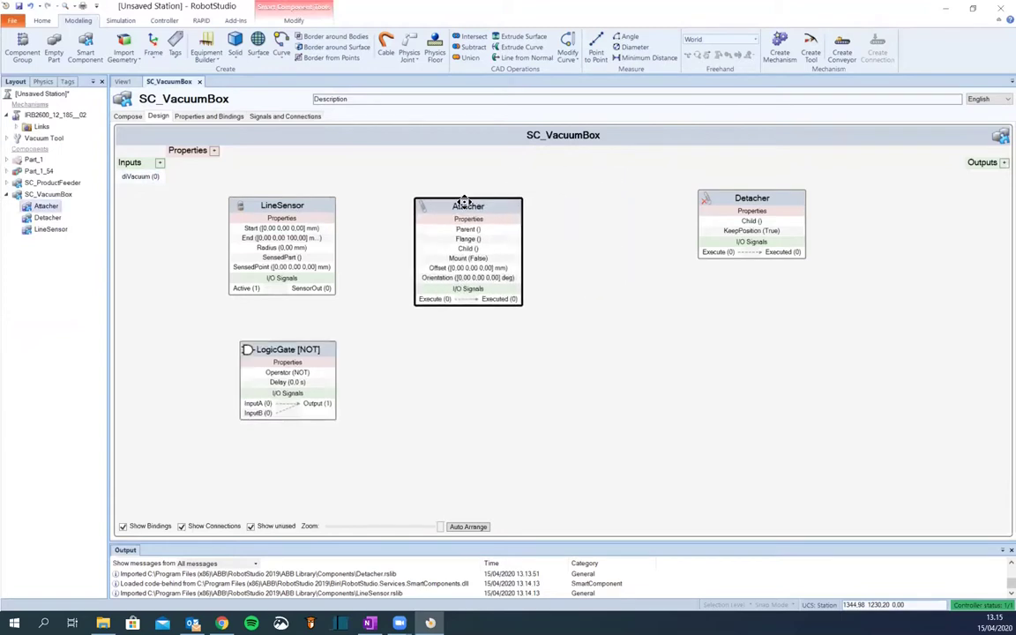
left_click_drag(752, 198, 487, 353)
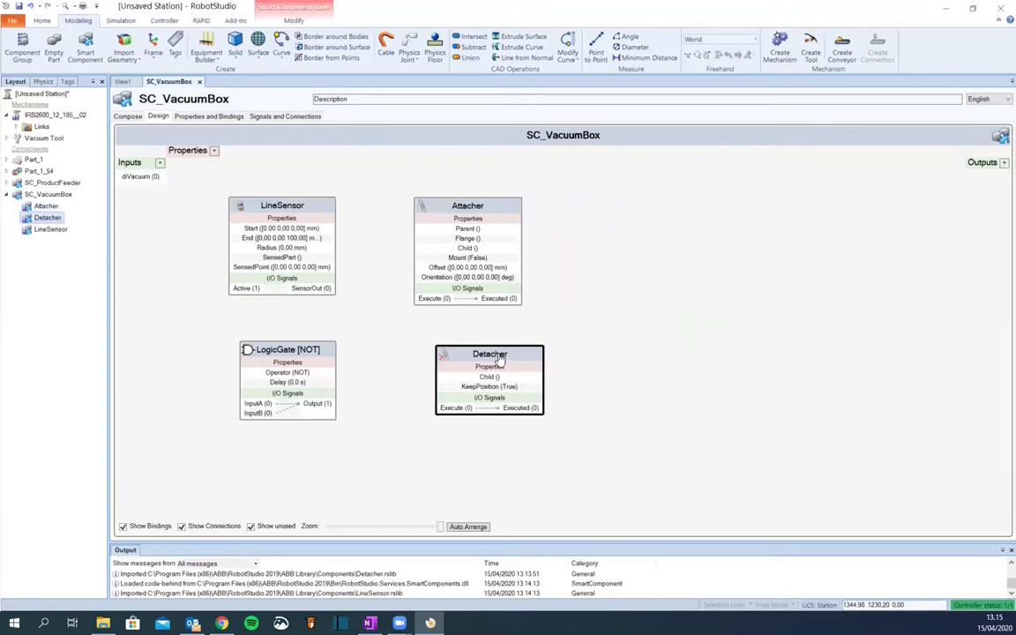
left_click_drag(494, 357, 561, 359)
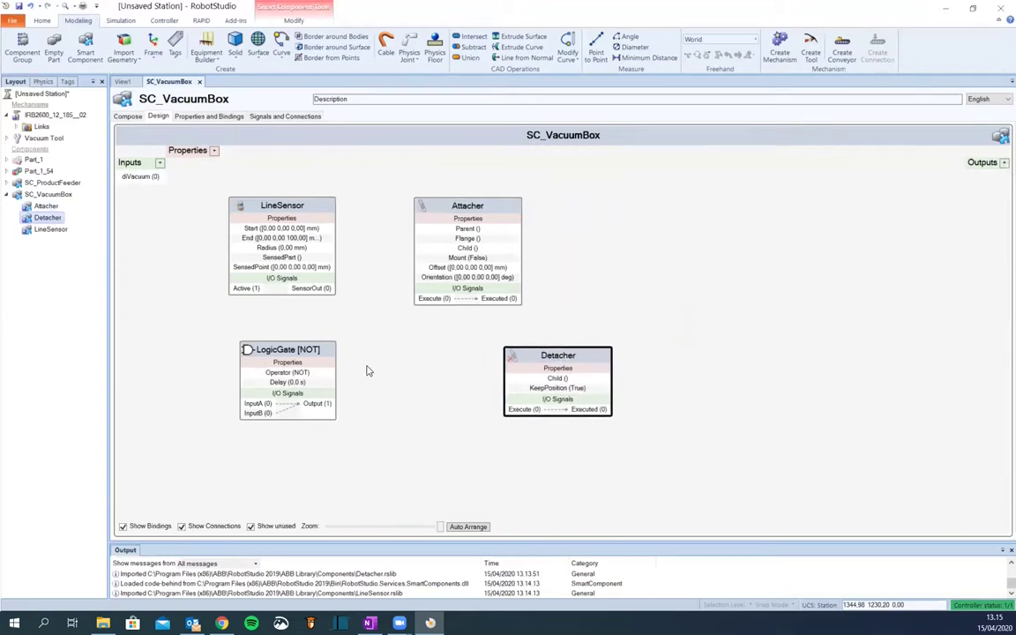
Connect diVacuum to the LogicGate's InputA and the LineSensor's Active input, and bind the LineSensor's SensedPart to the Attacher's Child
left_click_drag(170, 186, 231, 370)
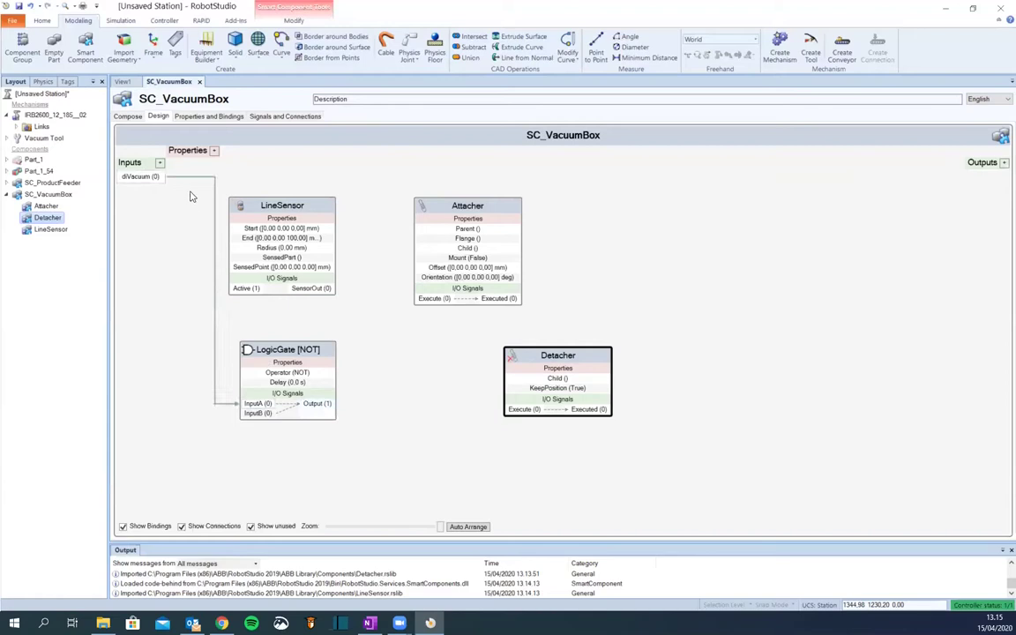
left_click_drag(157, 178, 232, 288)
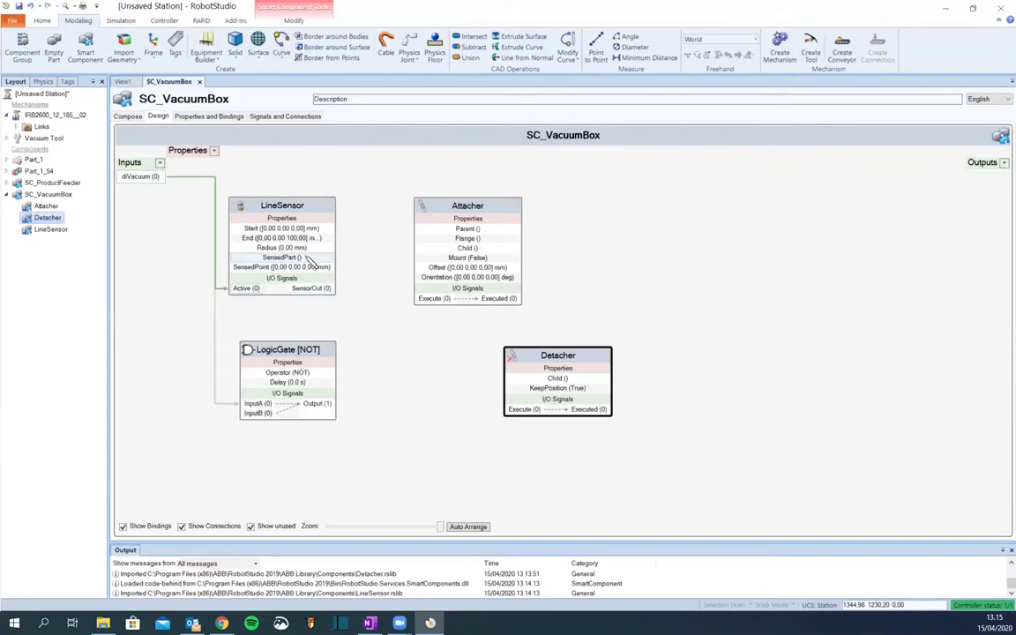
left_click_drag(310, 261, 445, 247)
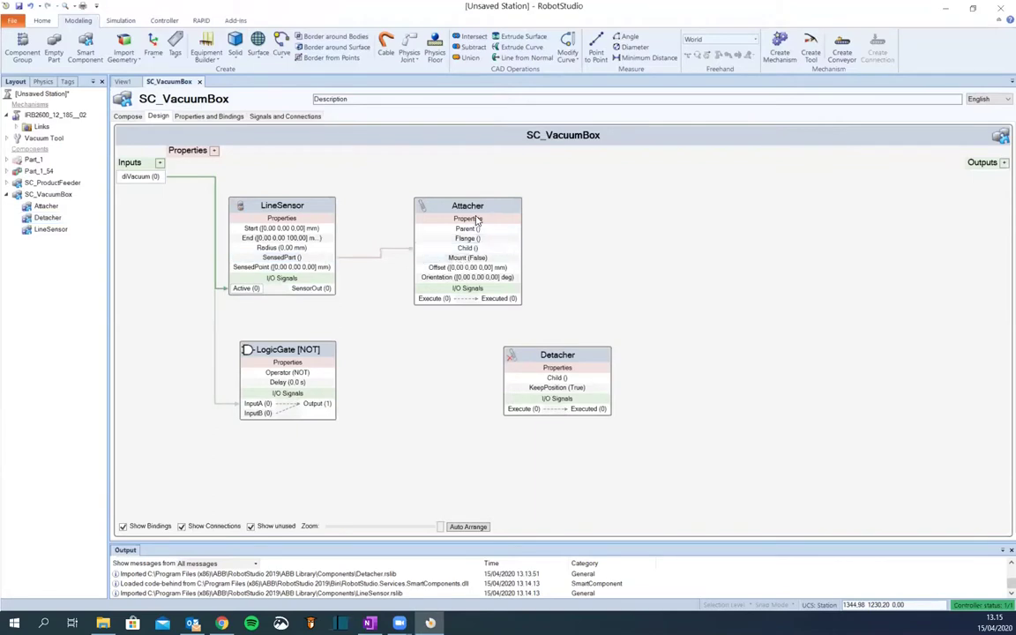
Open the Attacher's properties and set its parent to Vacuum Tool
left_click(481, 210)
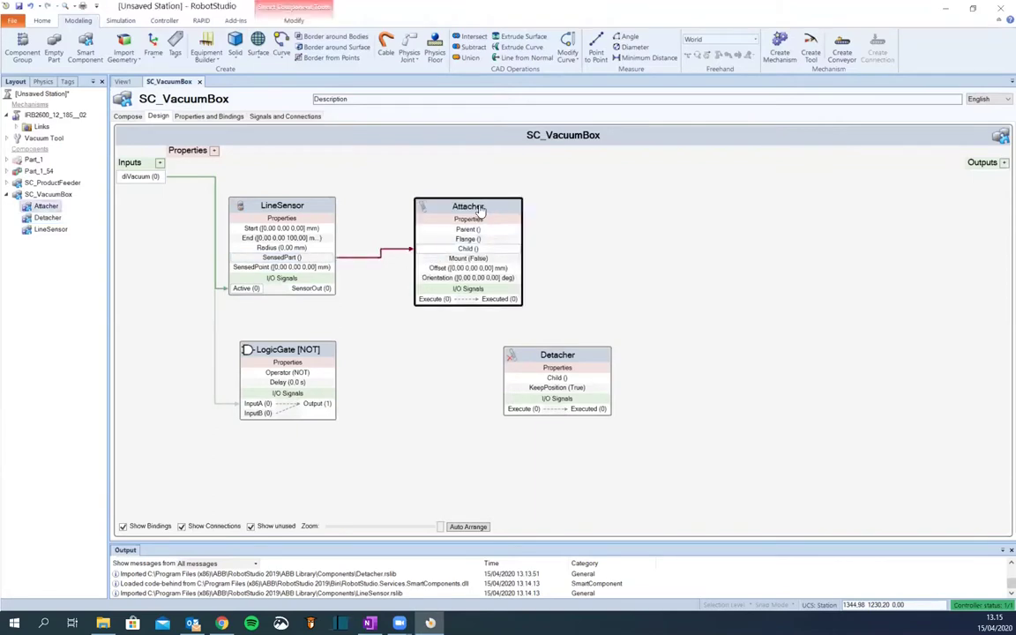
double_click(481, 208)
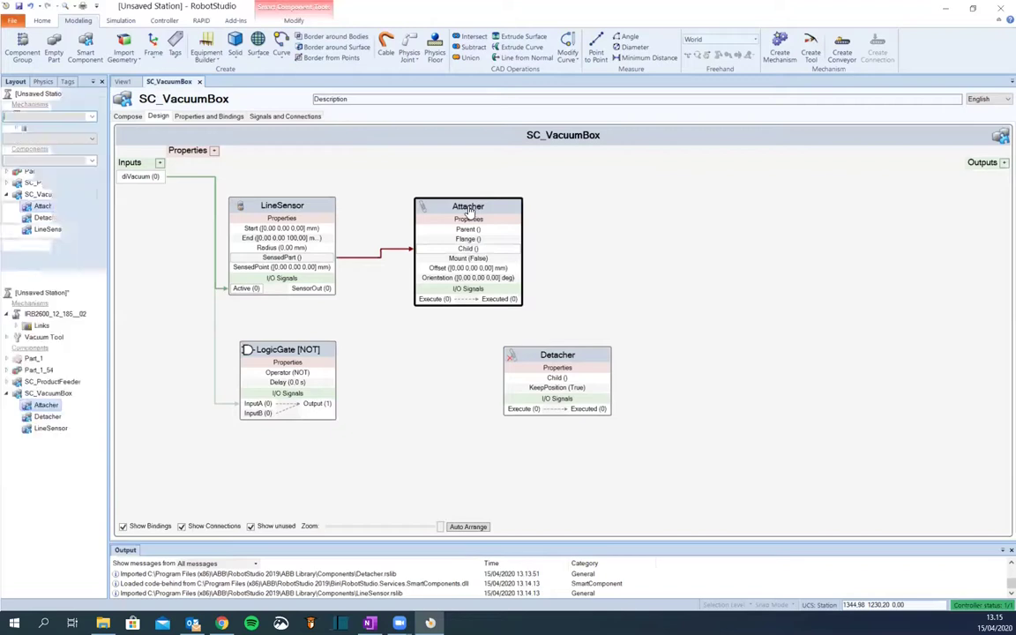
left_click(91, 117)
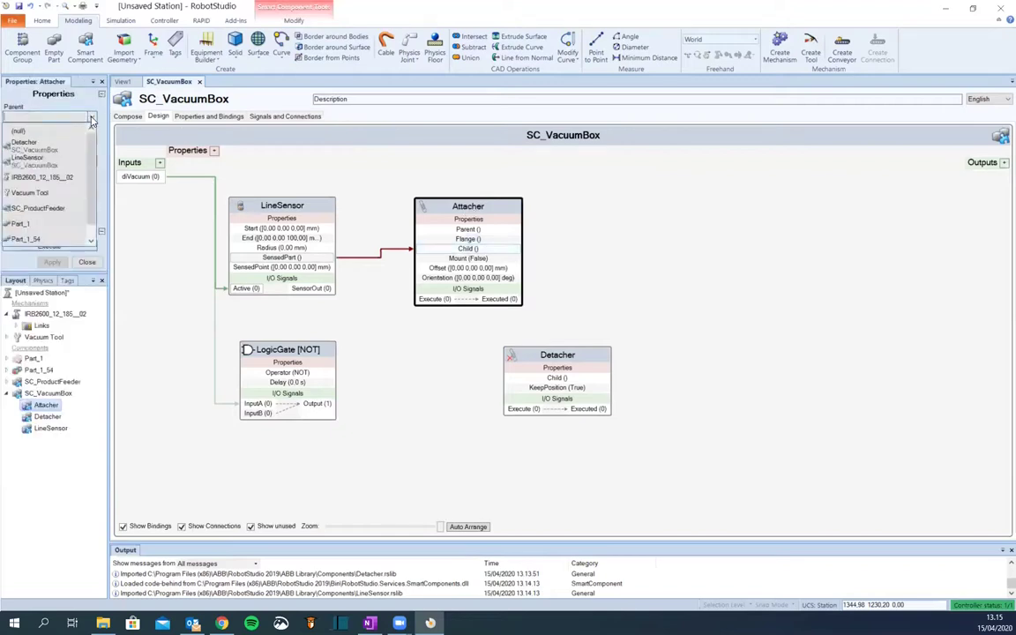
left_click(41, 193)
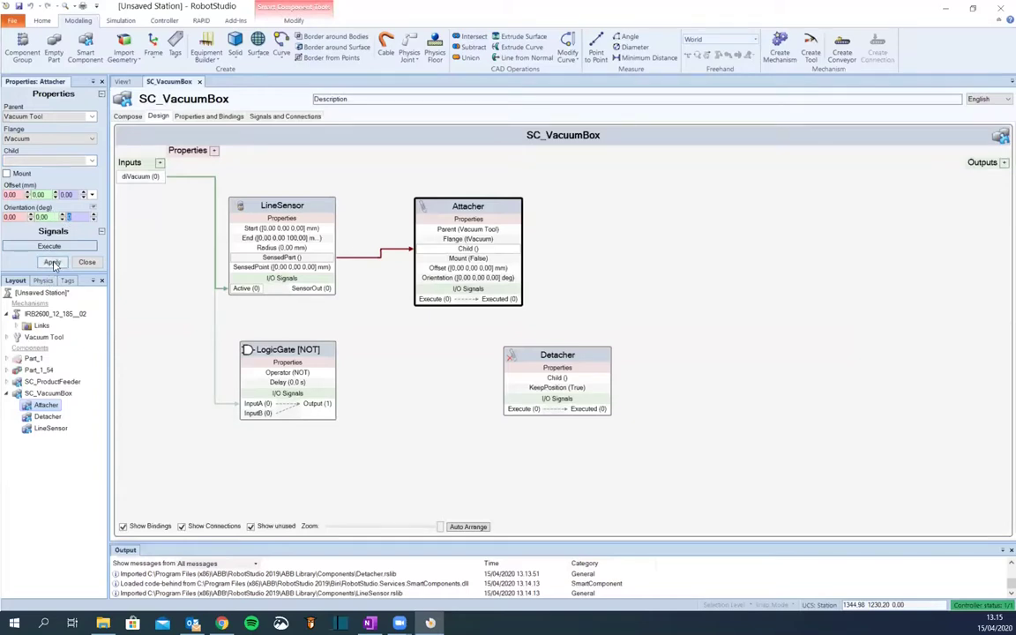
Apply the Attacher's properties and connect the LineSensor's SensorOut signal to the Attacher's Execute input
left_click(53, 263)
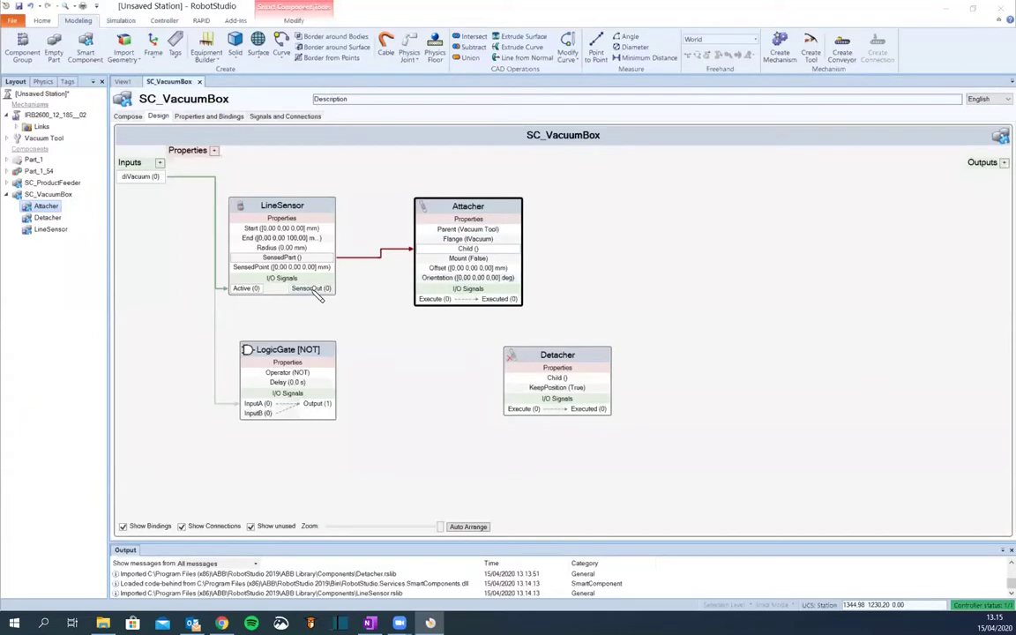
left_click_drag(319, 291, 425, 301)
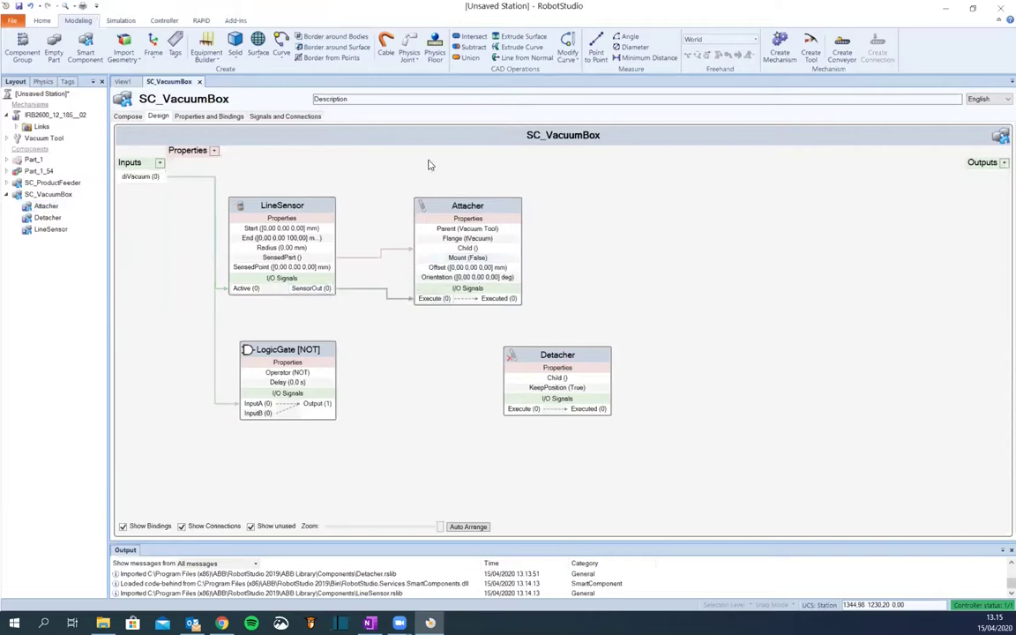
left_click(375, 254)
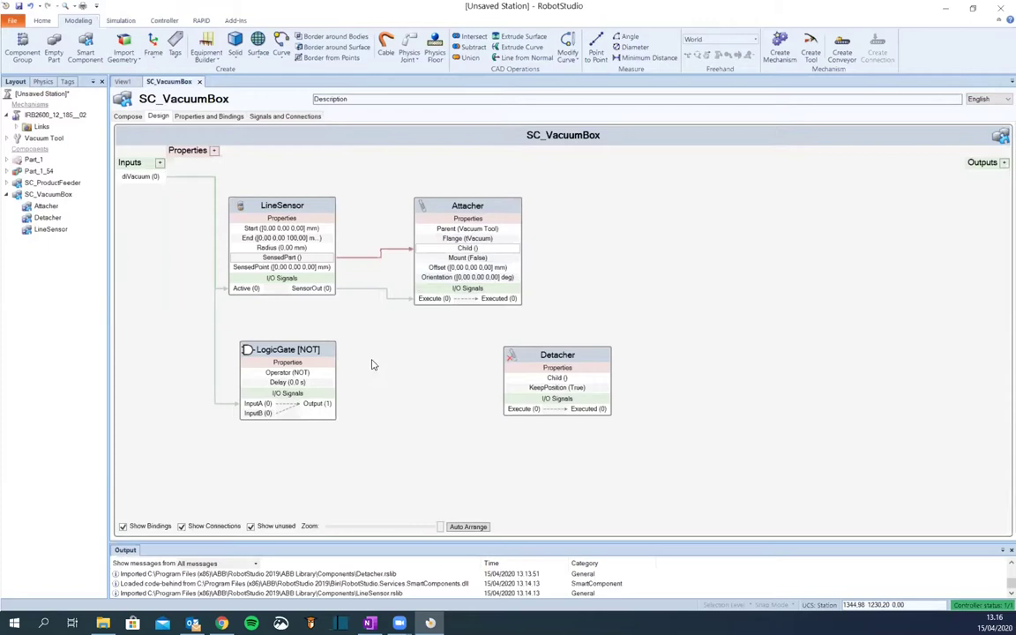
left_click(195, 203)
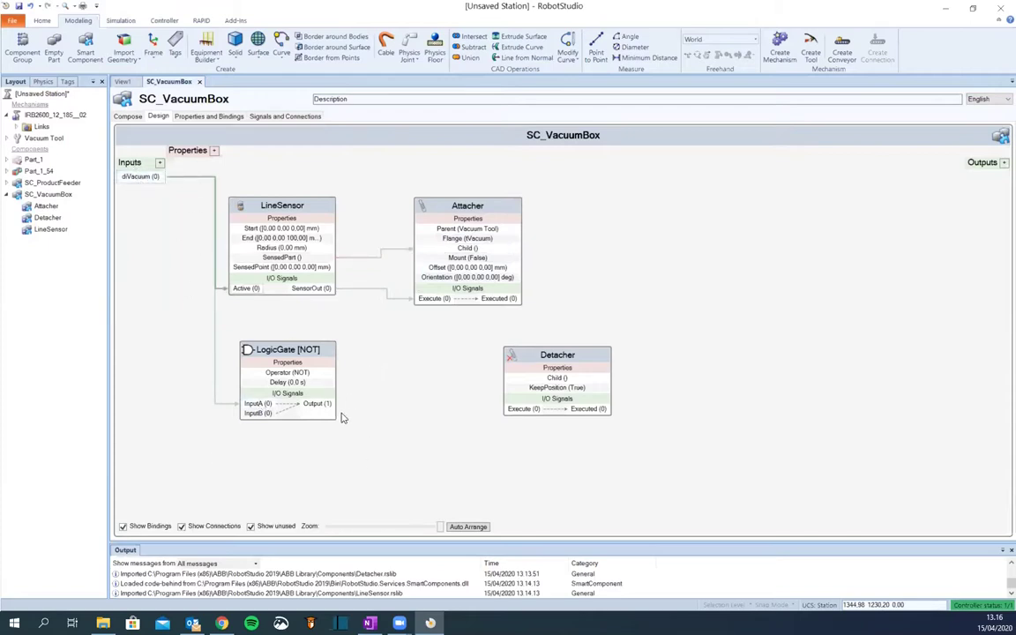
Connect the LogicGate's Output to the Detacher's Execute input and bind the Attacher's Child to the Detacher's Child
left_click_drag(335, 409, 508, 414)
left_click(488, 412)
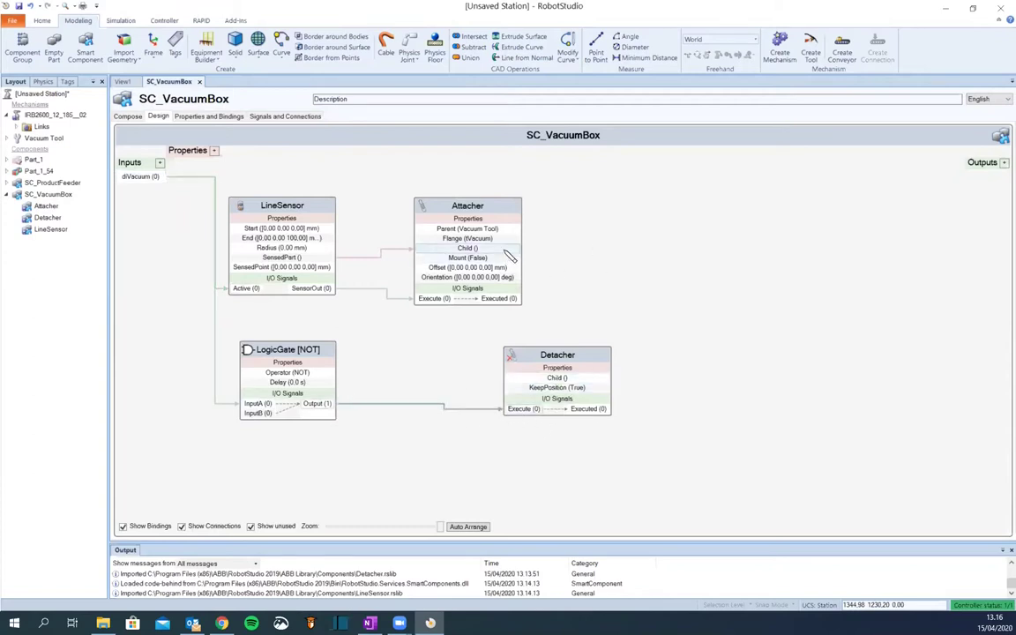
left_click_drag(508, 253, 560, 379)
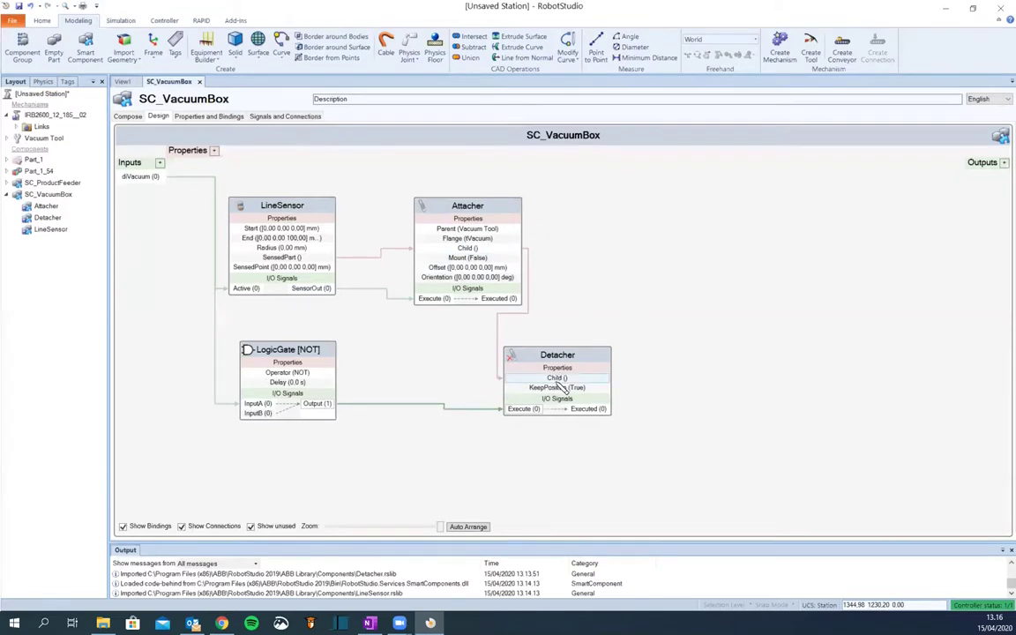
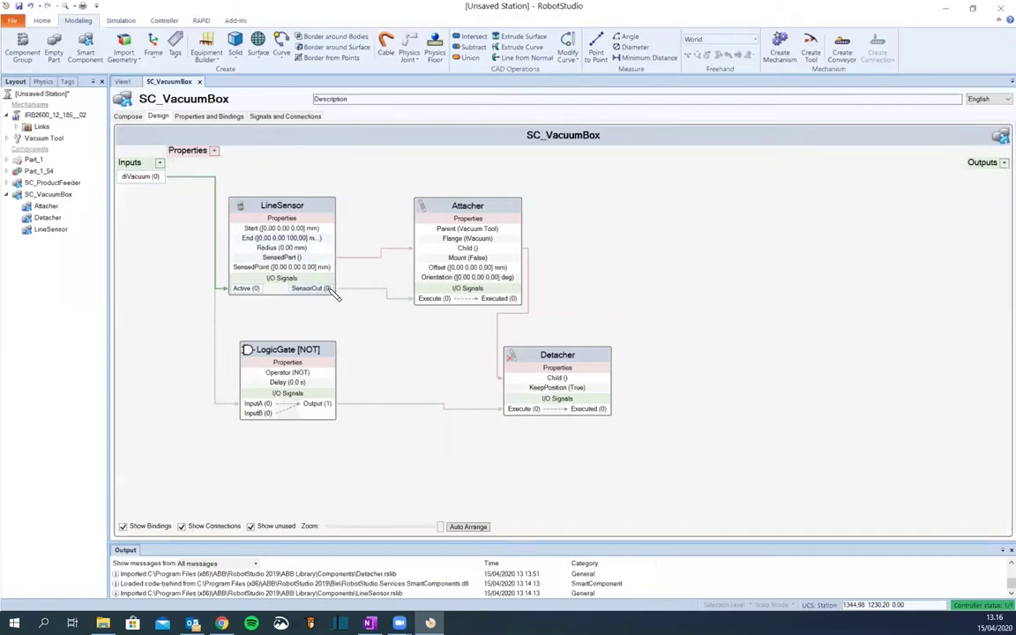
Review the signal connections and property bindings between diVacuum, LineSensor, Attacher, LogicGate and Detacher
left_click(400, 298)
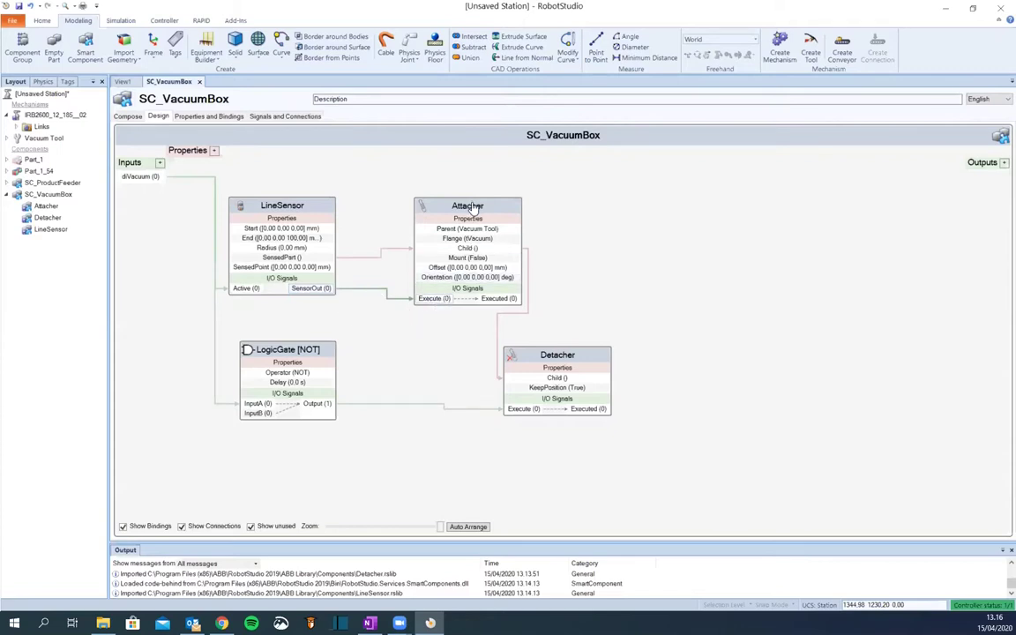
left_click(257, 258)
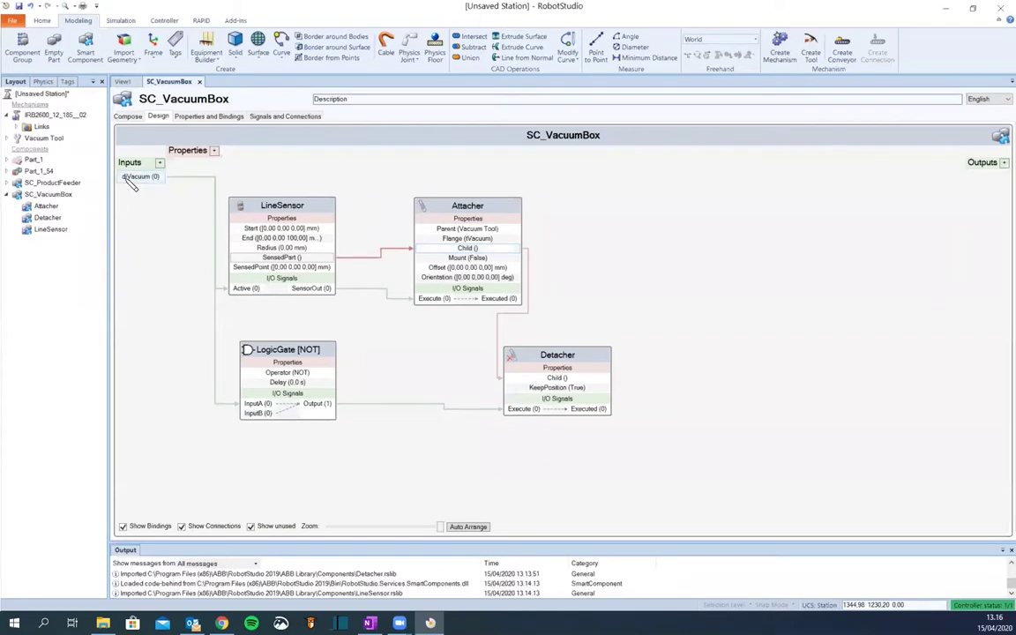
left_click(214, 396)
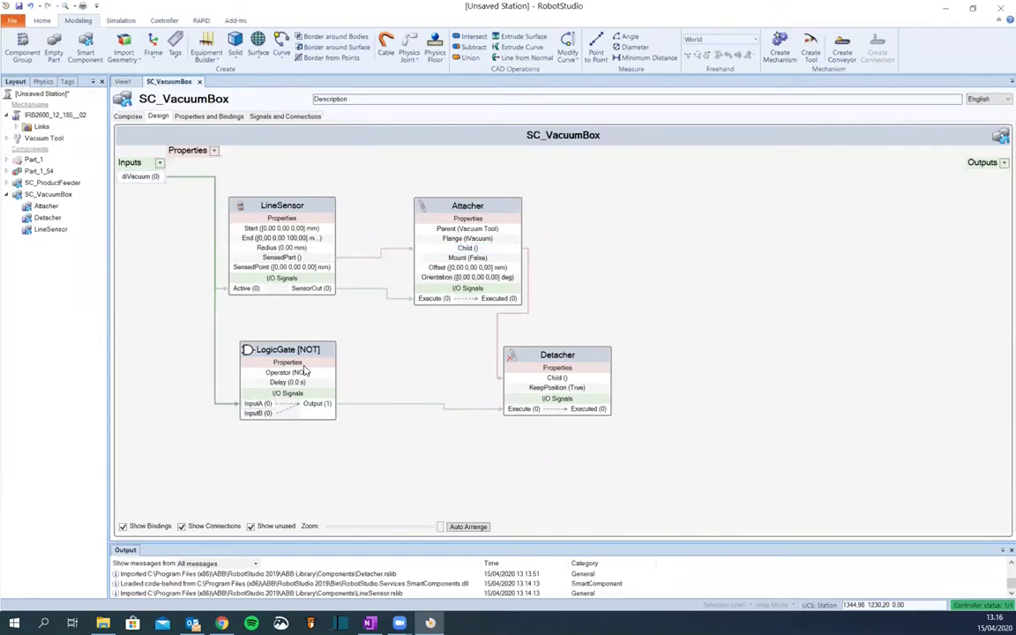
left_click(373, 406)
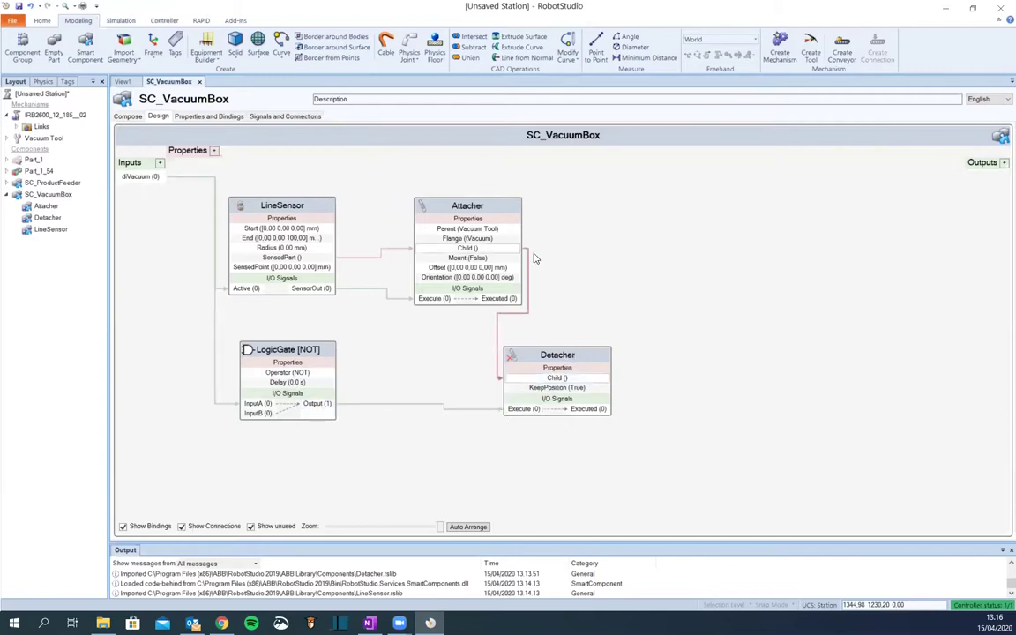
left_click(485, 249)
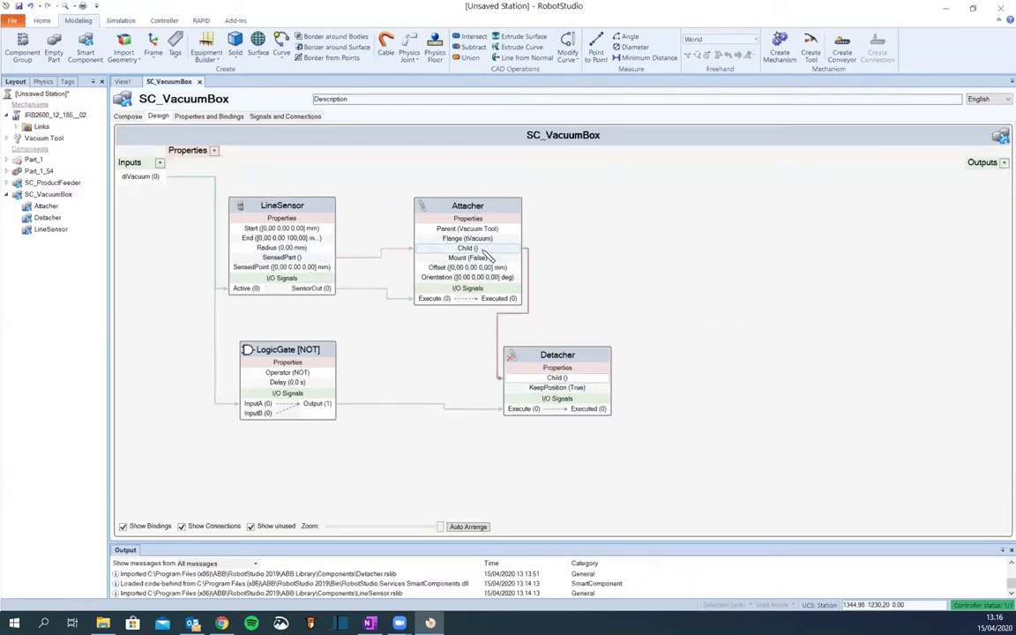
left_click(424, 403)
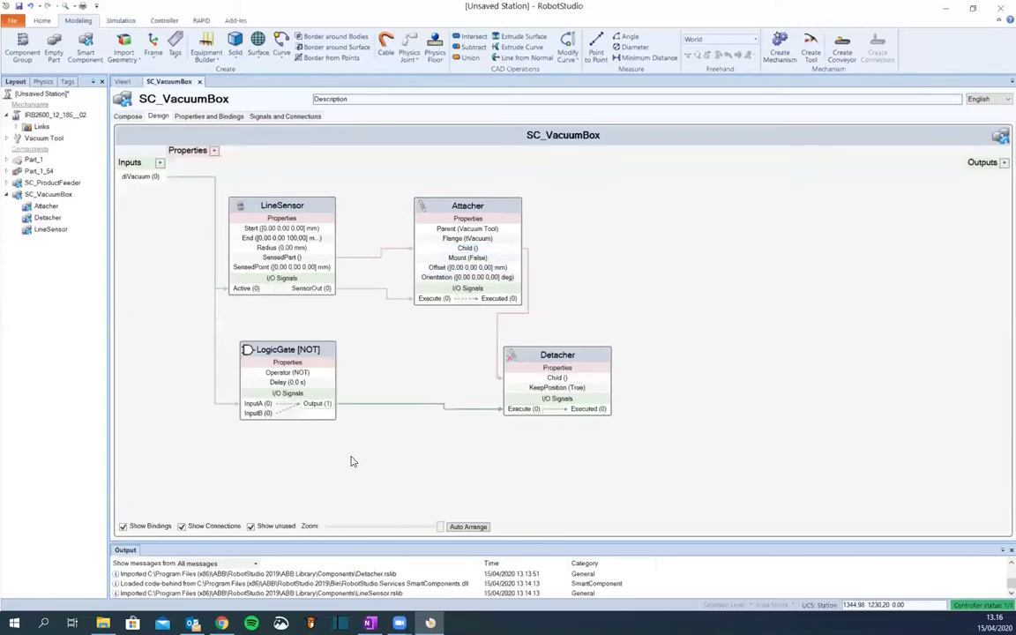
left_click(351, 461)
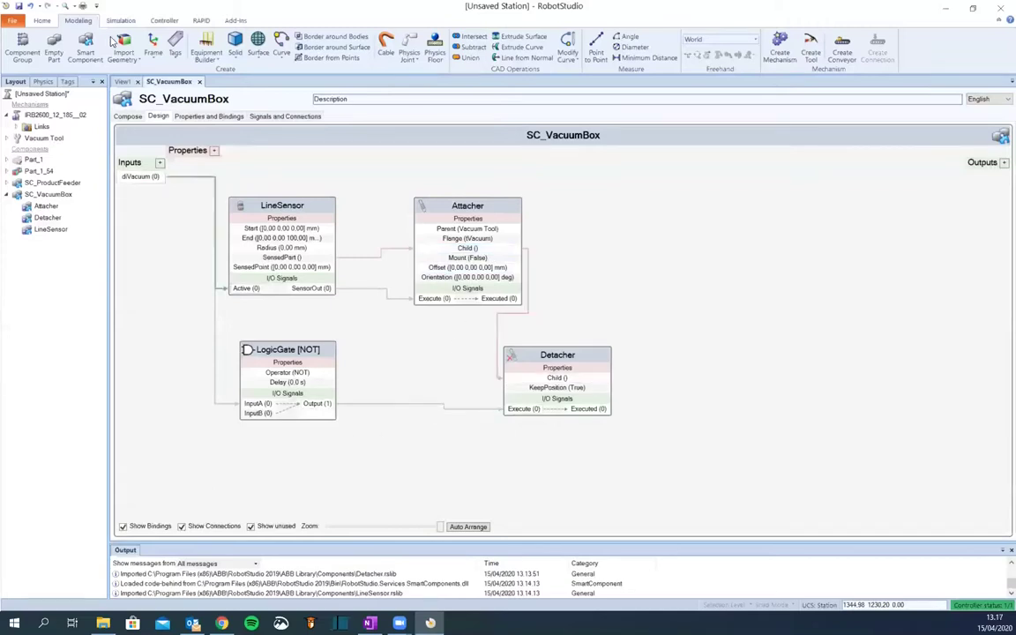
Close the SC_VacuumBox editor and examine where the component sits in the station
left_click(201, 82)
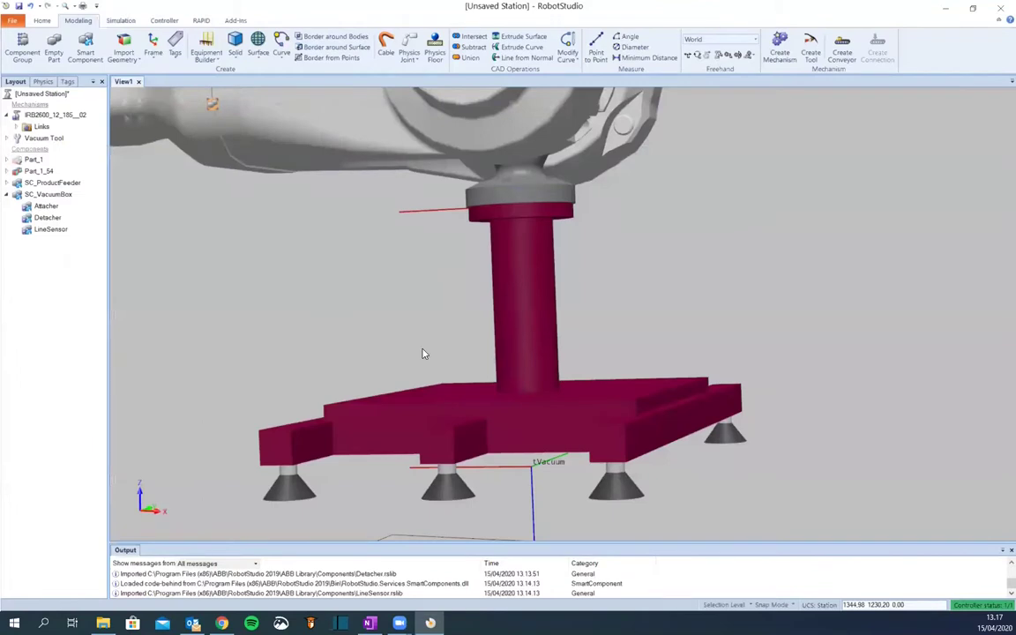
scroll(492, 335, "down", 3)
scroll(492, 335, "down", 5)
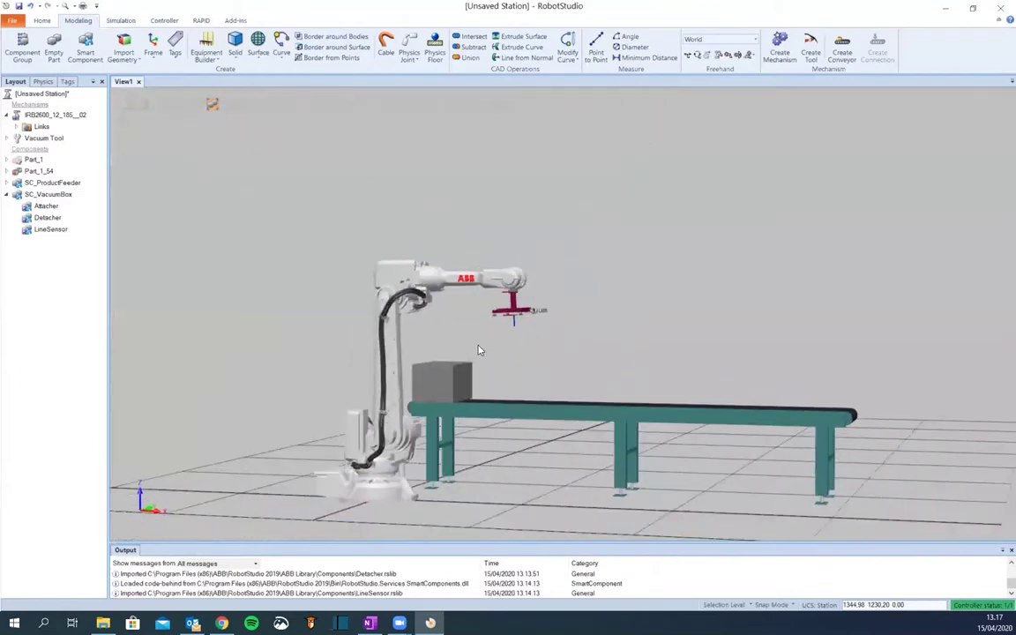
left_click(46, 194)
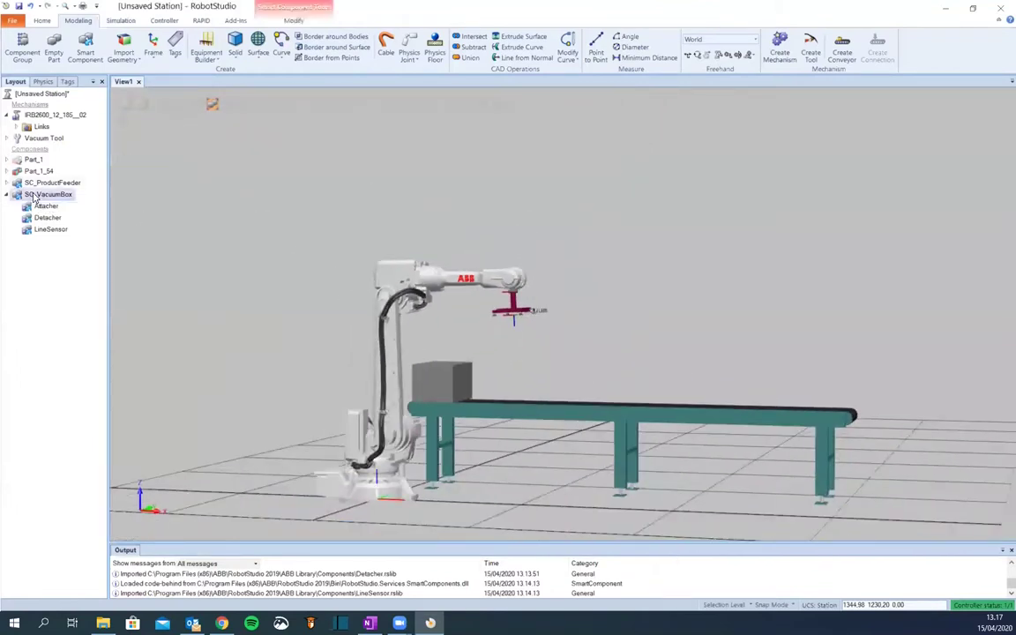
scroll(372, 511, "up", 3)
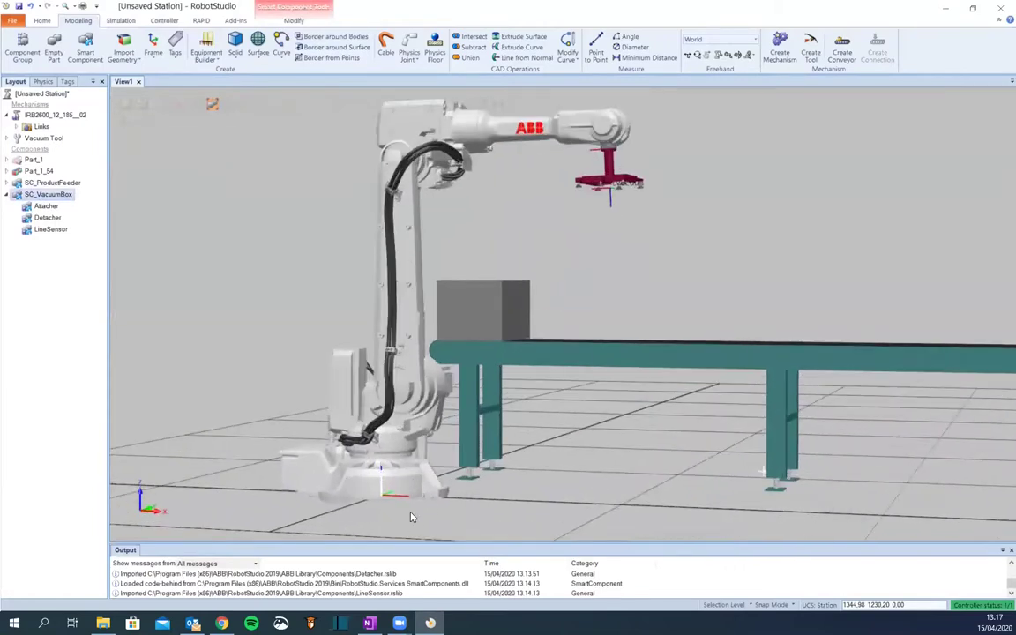
scroll(404, 506, "up", 8)
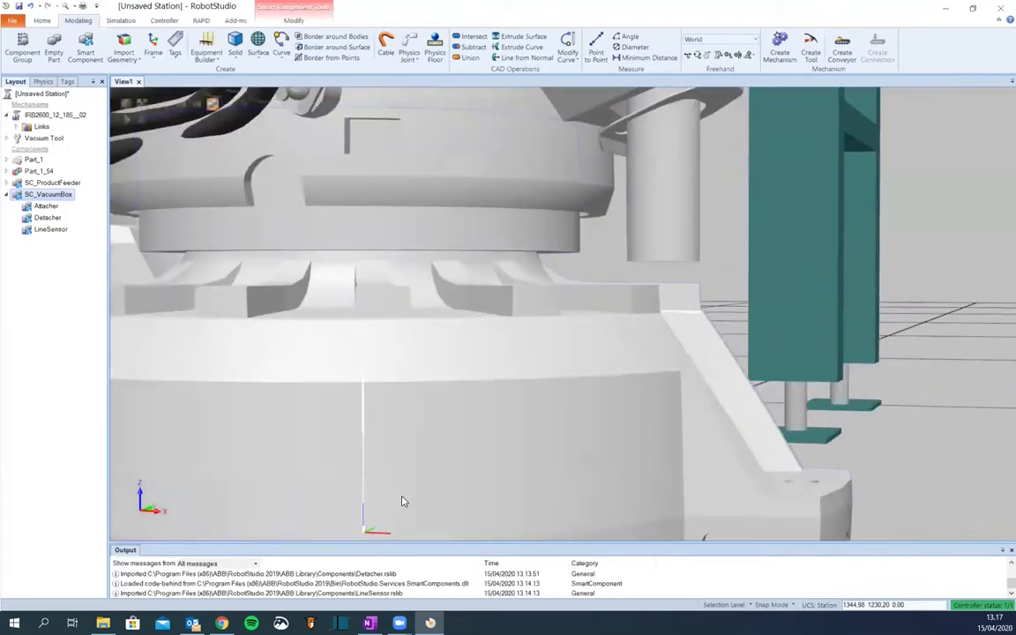
scroll(403, 503, "down", 6)
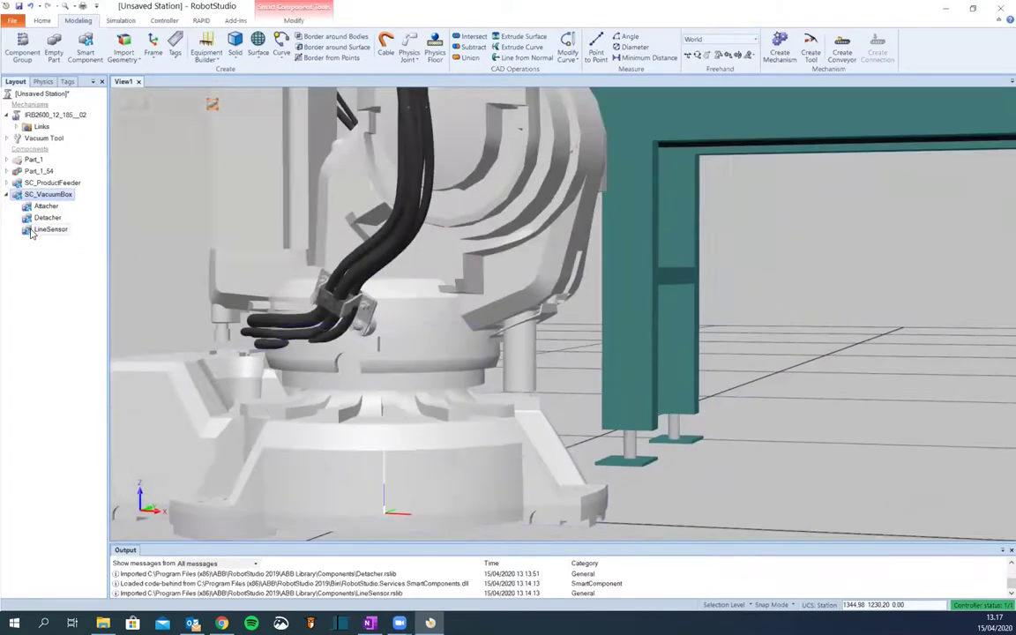
Open the LineSensor's properties and set its radius to 5 mm
left_click(31, 232)
right_click(30, 232)
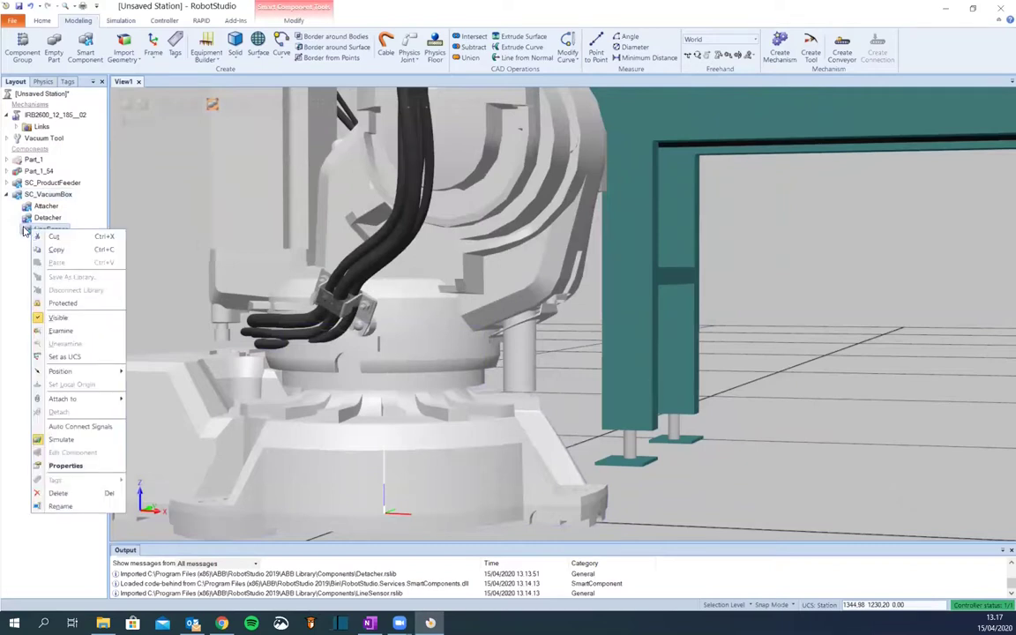
key("Escape")
double_click(27, 232)
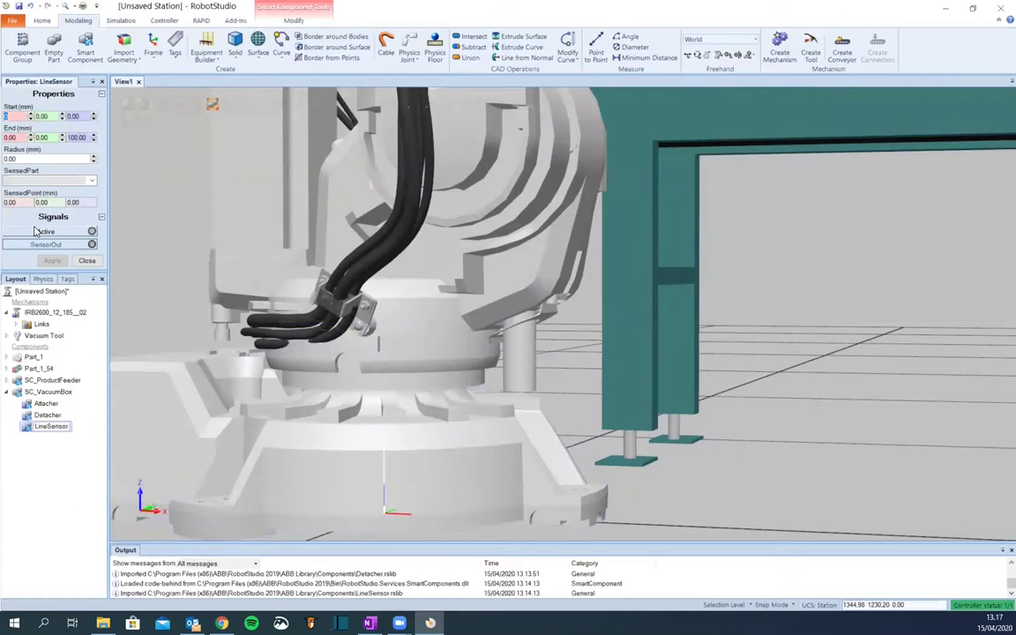
left_click(6, 159)
type("5")
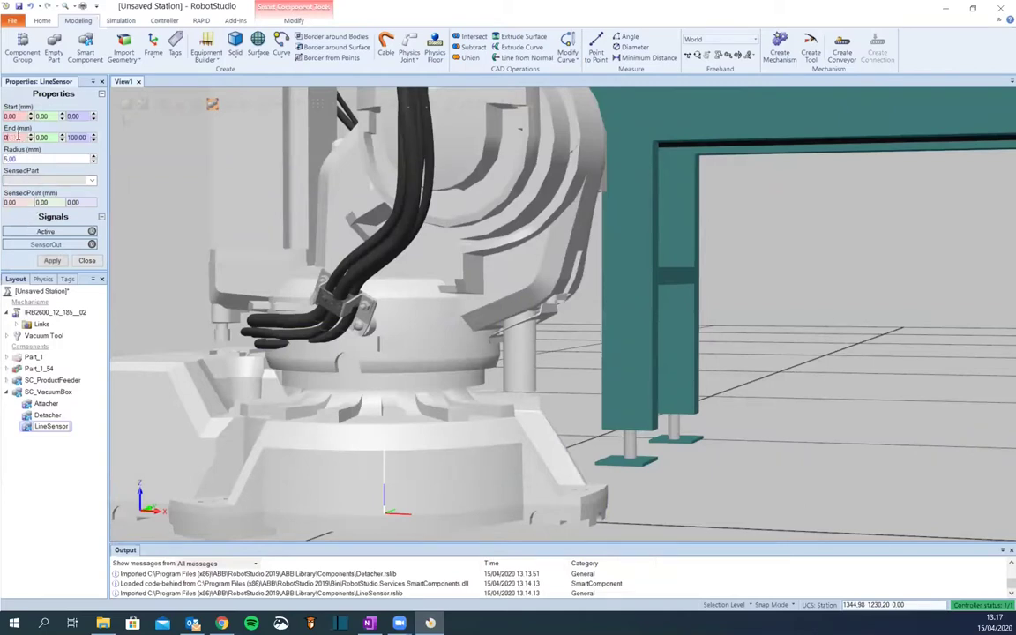
left_click(52, 261)
Shorten the LineSensor by setting the Z value of its end point to 50 mm, and close its properties
scroll(351, 492, "up", 3)
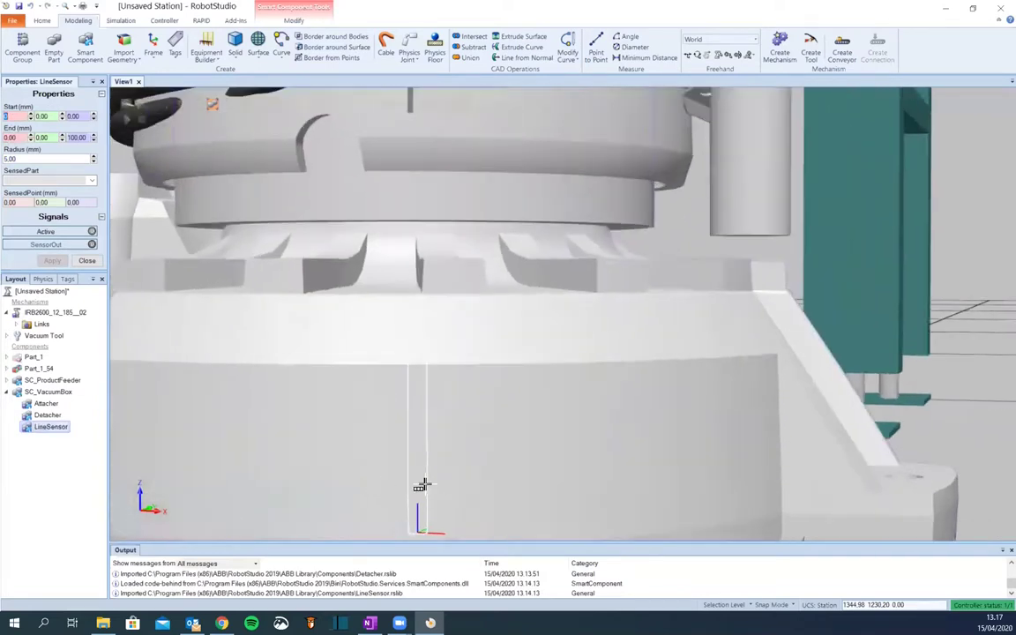
scroll(414, 371, "up", 1)
scroll(415, 423, "up", 1)
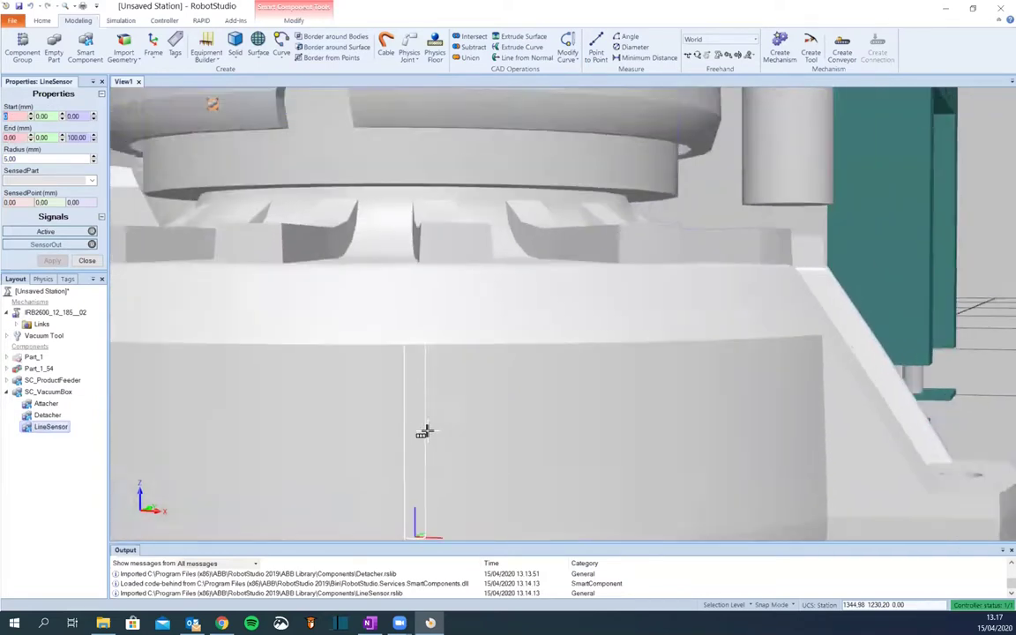
scroll(423, 432, "down", 2)
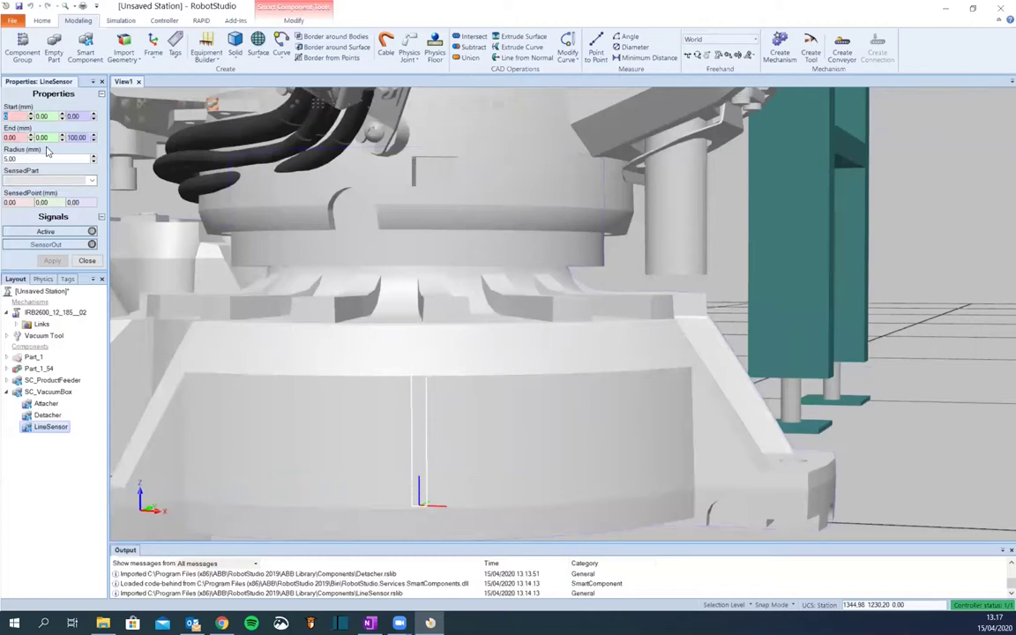
left_click_drag(78, 138, 67, 139)
type("50")
left_click(55, 261)
left_click(87, 261)
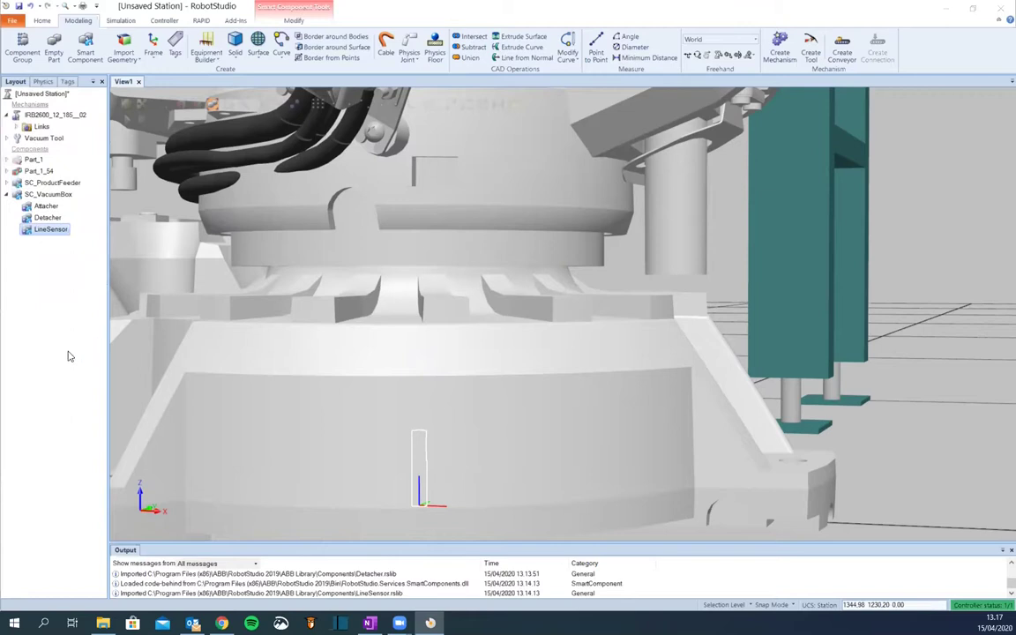
Attach SC_VacuumBox to the Vacuum Tool with its position updated, and inspect the sensor's placement beneath the suction cups
scroll(448, 398, "down", 5)
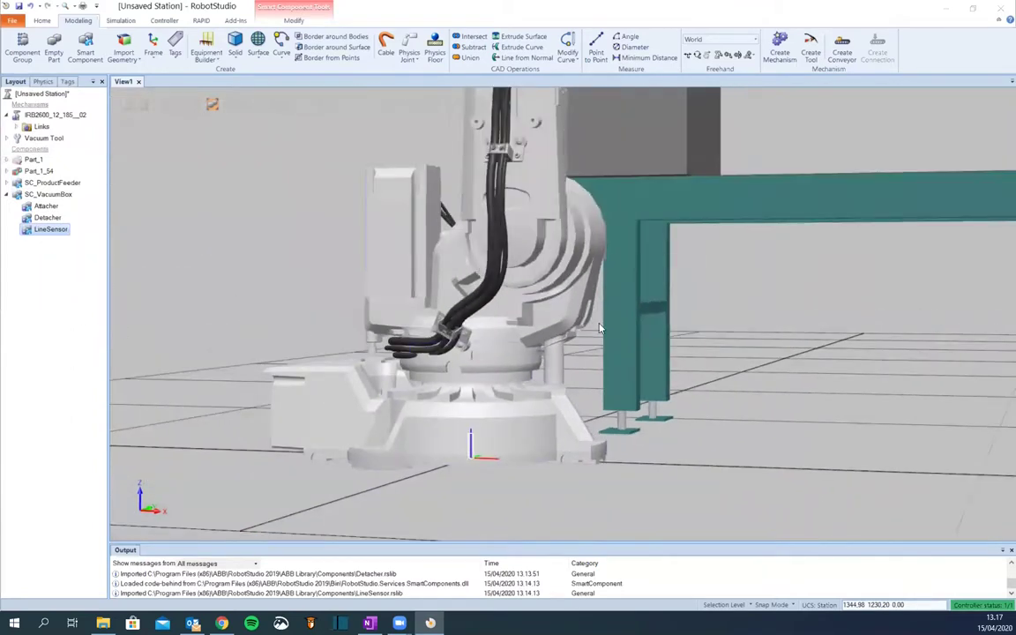
scroll(599, 328, "down", 5)
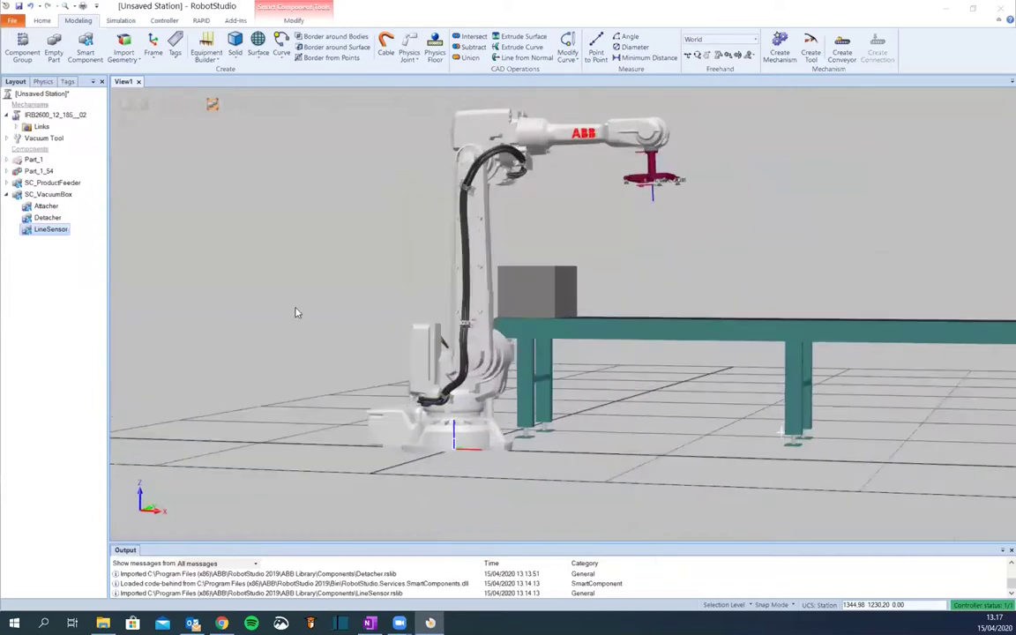
left_click(20, 196)
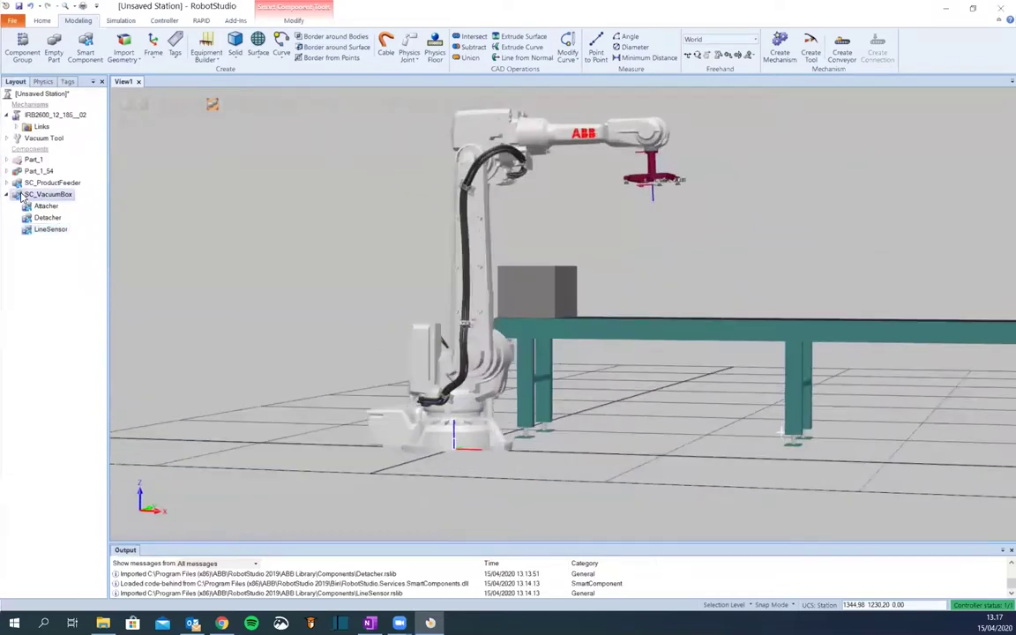
left_click_drag(21, 196, 31, 143)
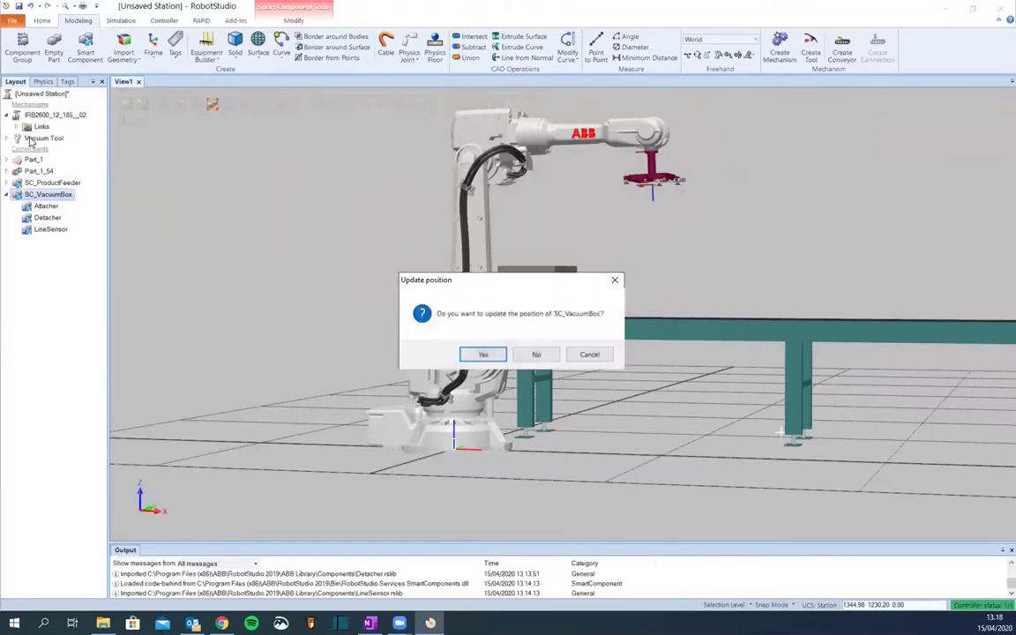
left_click(483, 354)
scroll(680, 155, "up", 10)
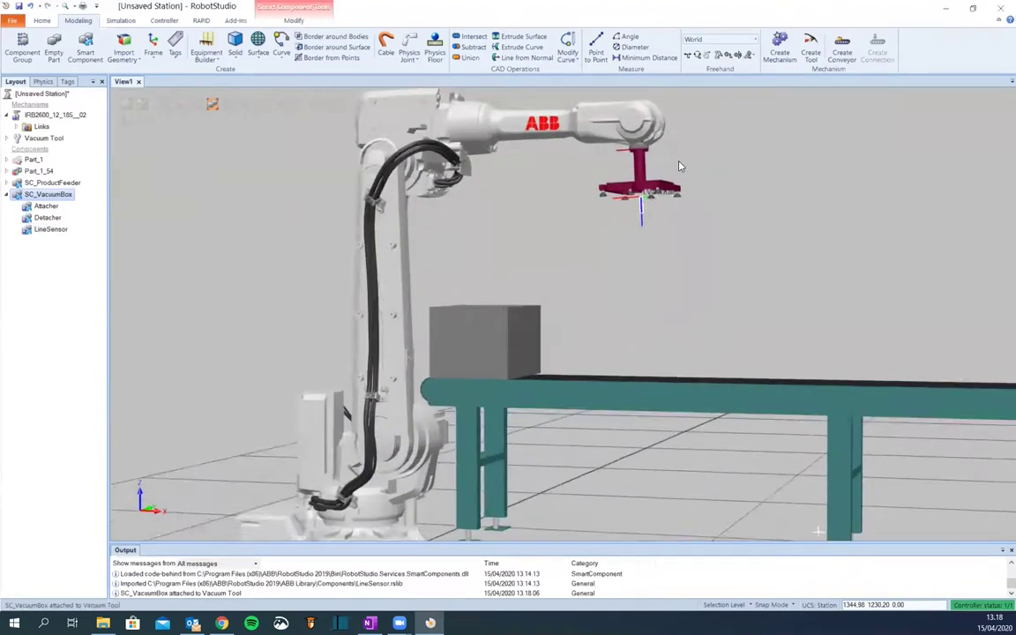
scroll(622, 267, "up", 2)
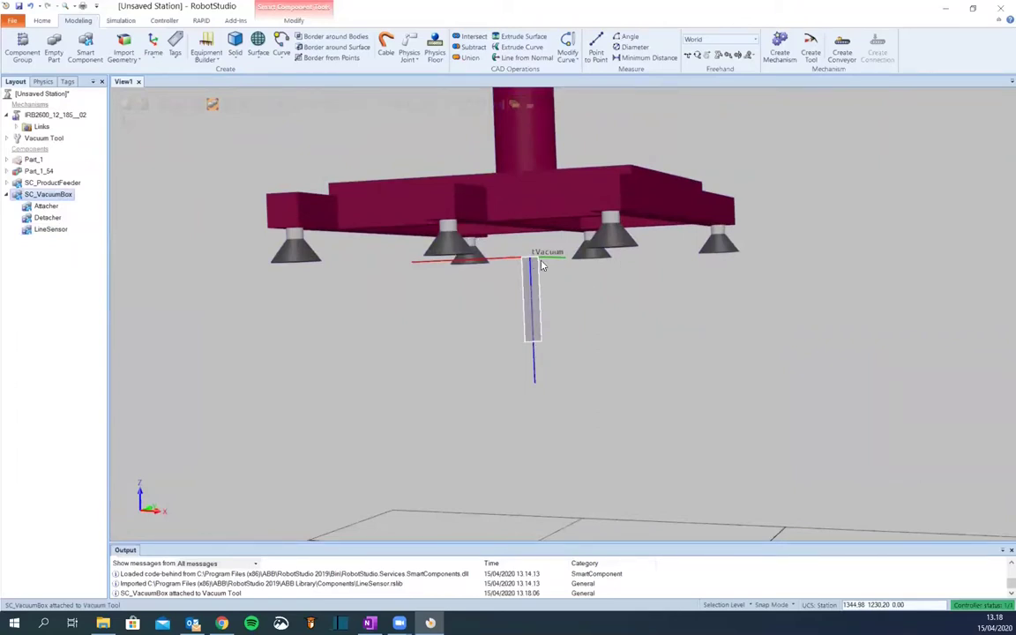
left_click_drag(533, 291, 573, 302, "ctrl+shift")
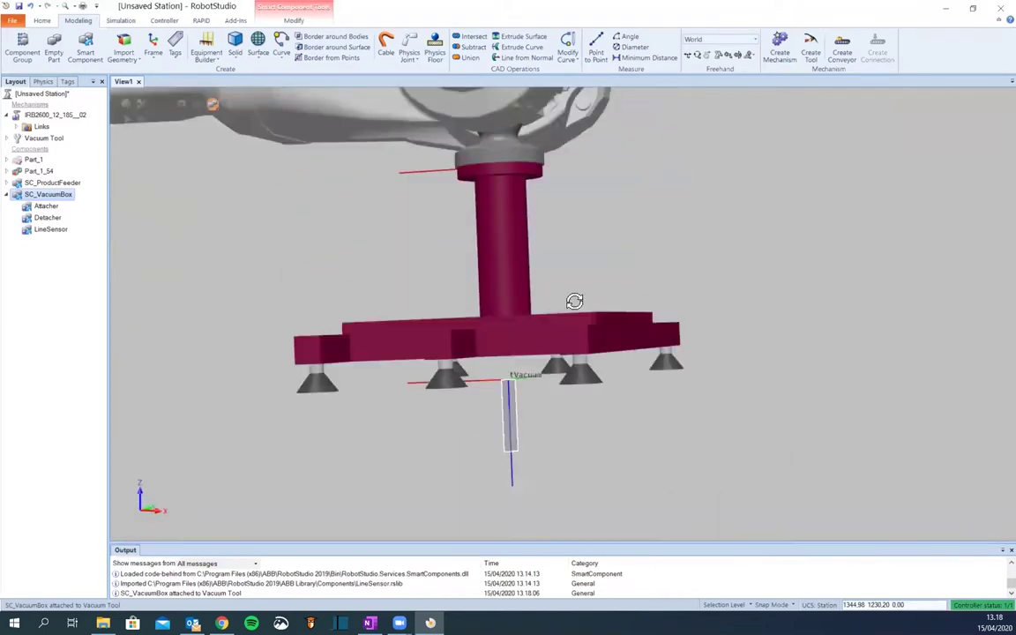
scroll(516, 448, "up", 2)
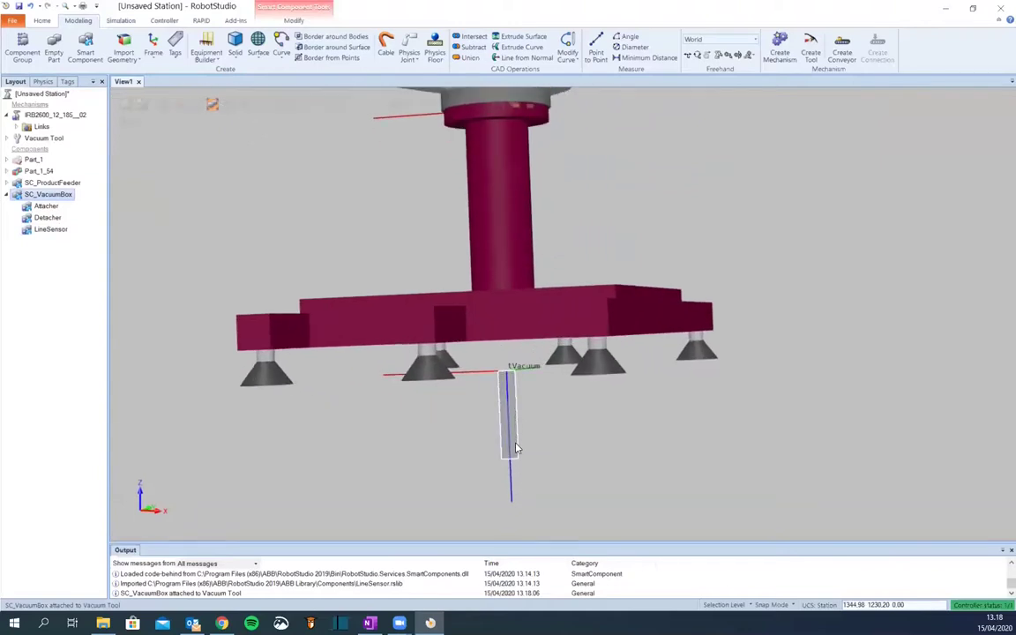
Raise the LineSensor slightly along its vertical axis in the Local coordinate system so it starts above the tVacuum frame
left_click(42, 231)
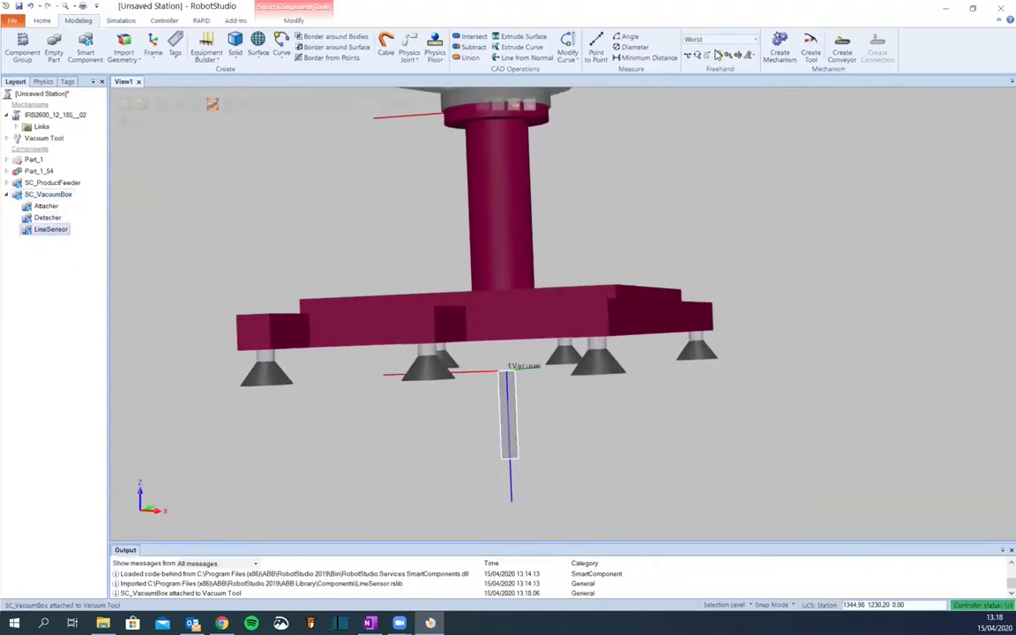
left_click(687, 56)
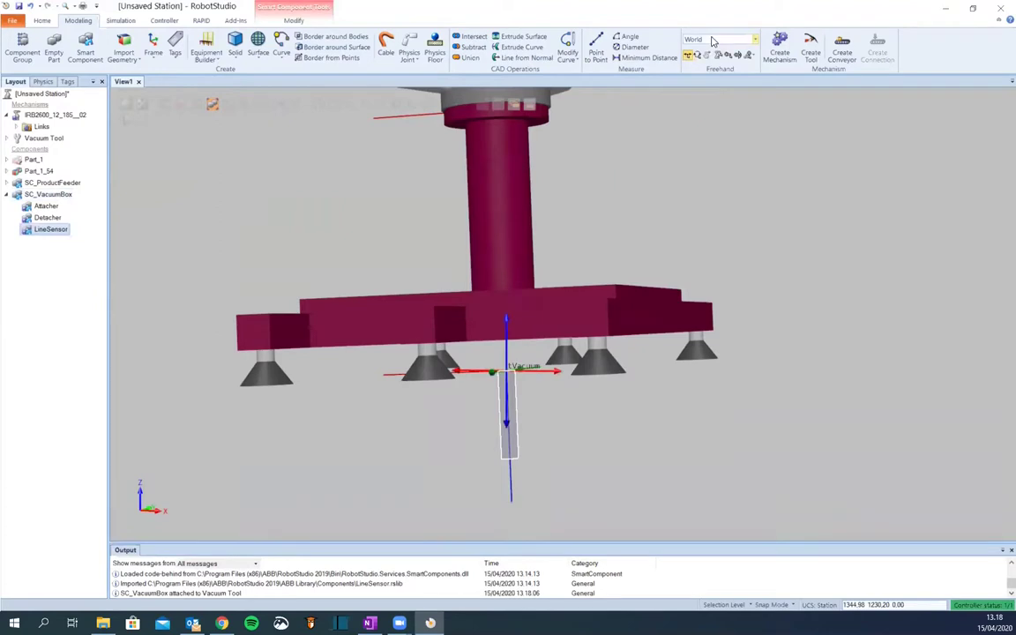
left_click(712, 41)
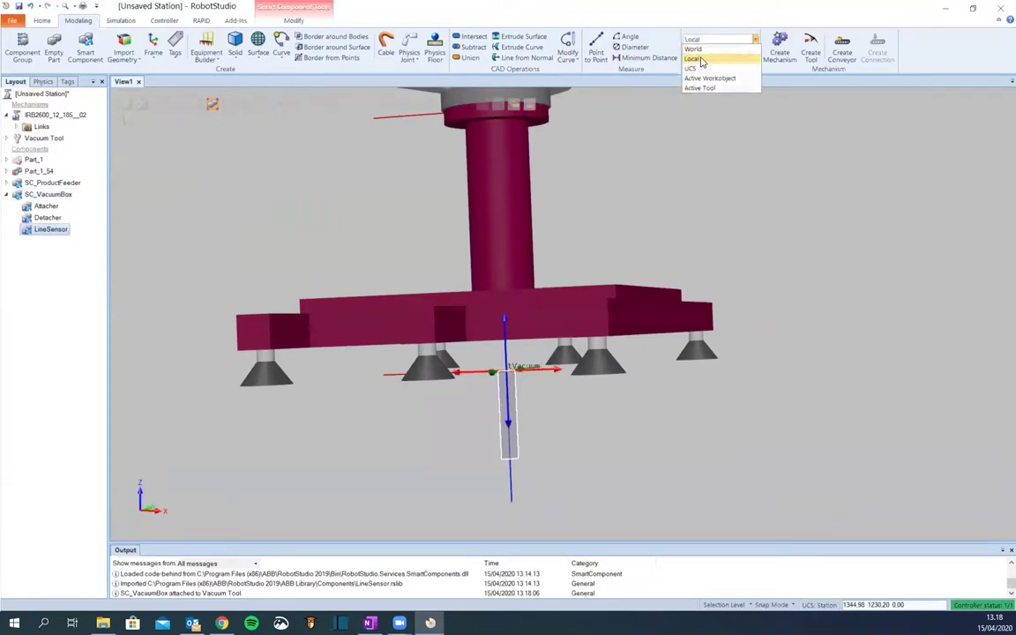
left_click(693, 59)
left_click_drag(505, 324, 508, 304)
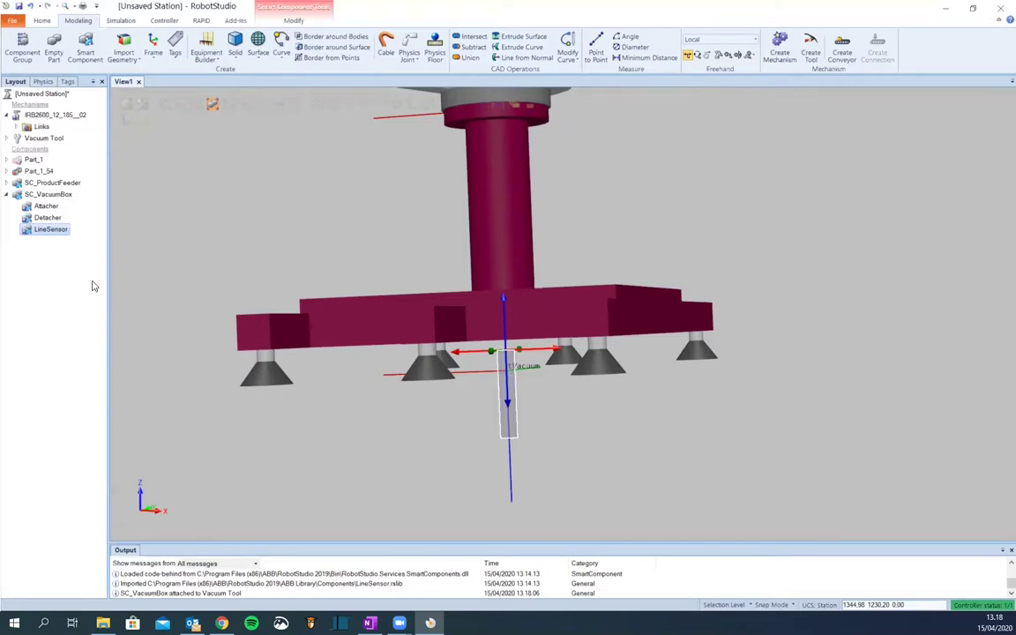
left_click(396, 486)
scroll(396, 480, "down", 5)
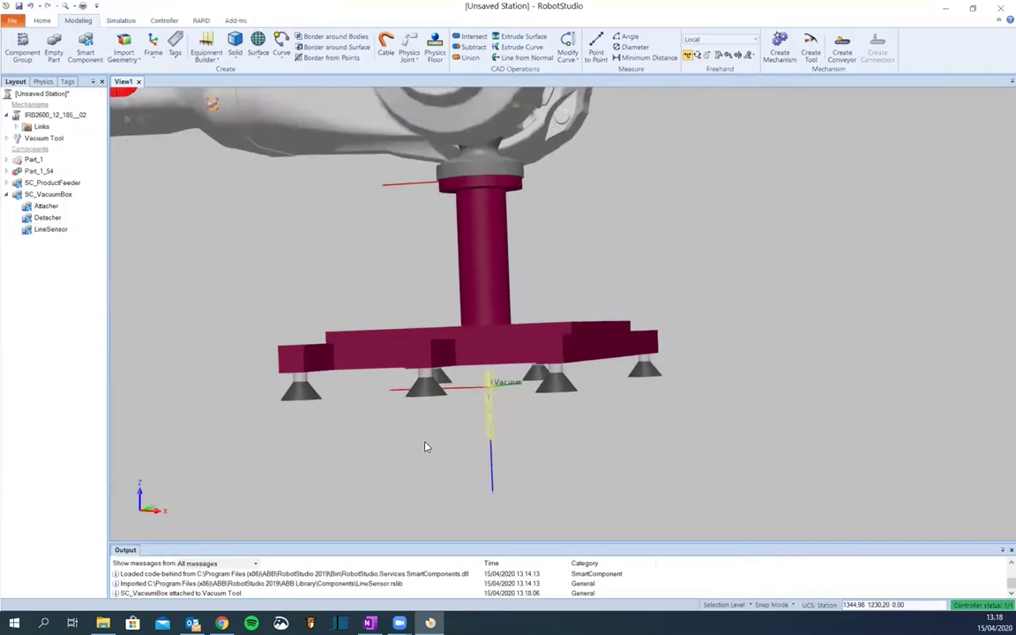
scroll(424, 445, "down", 1)
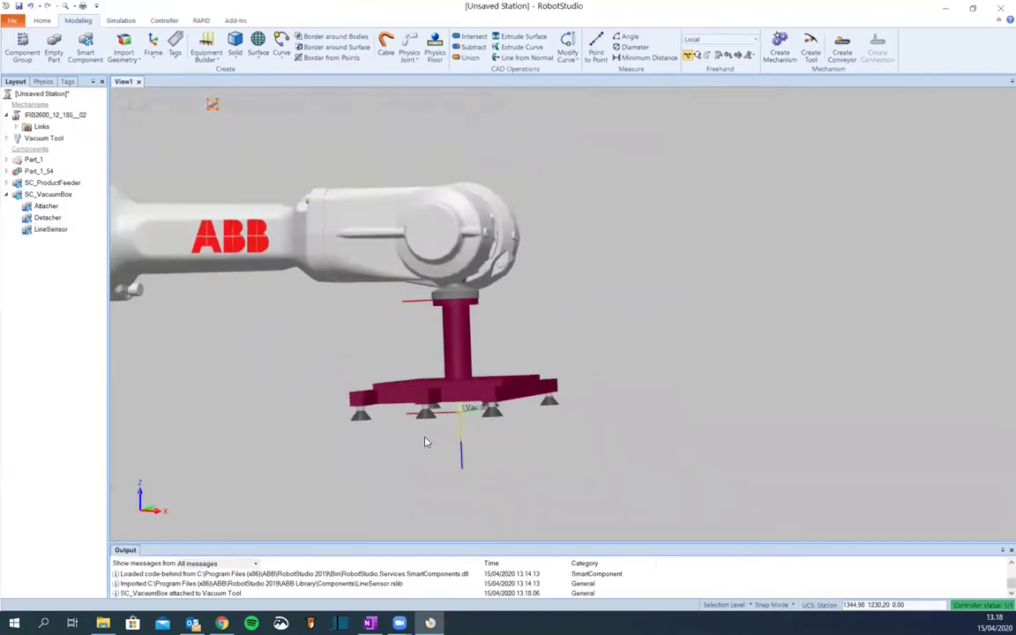
Set tVacuum as the active tool and jog the robot linearly a short distance along the tool's X axis
left_click(6, 194)
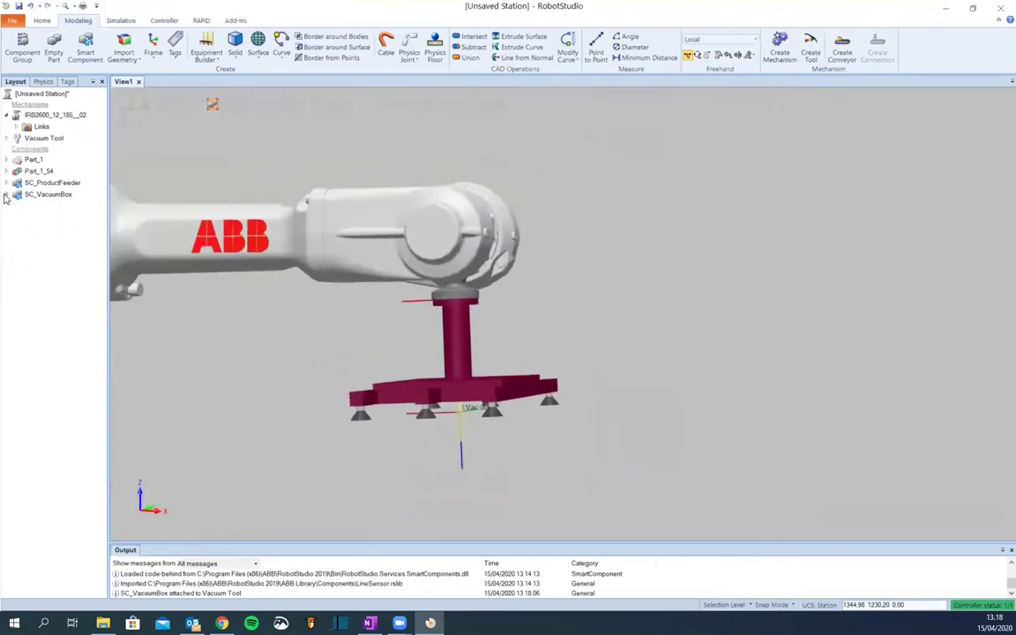
scroll(335, 418, "down", 2)
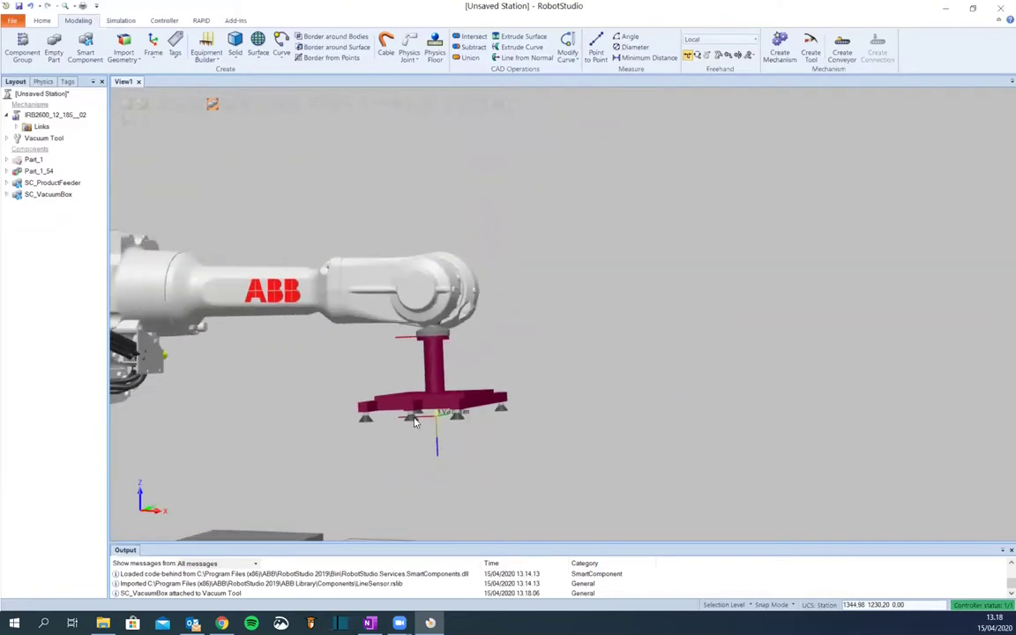
left_click(421, 293)
left_click(726, 55)
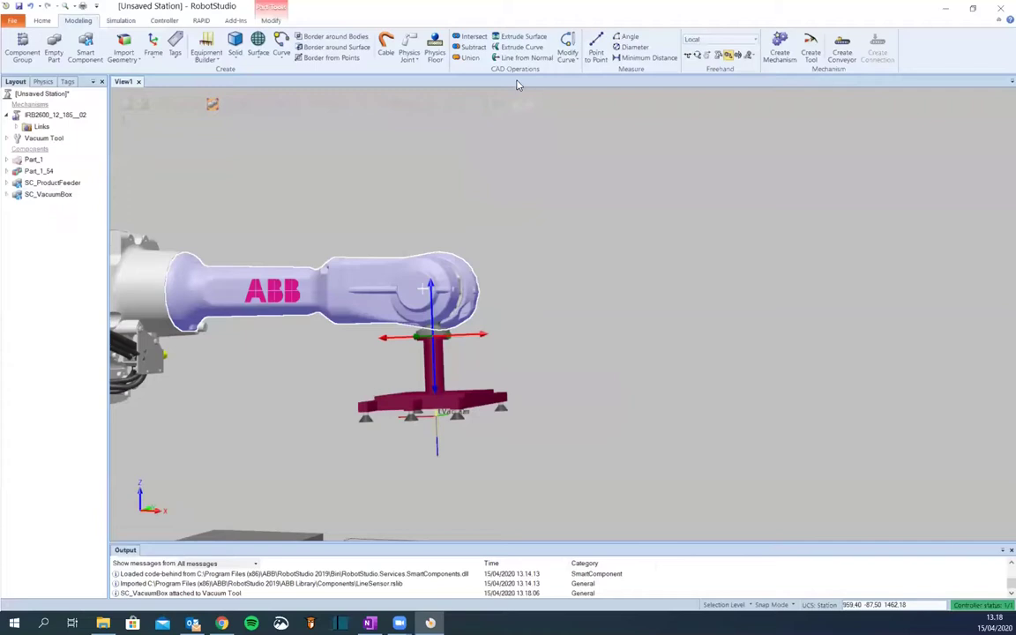
left_click(42, 19)
left_click(410, 57)
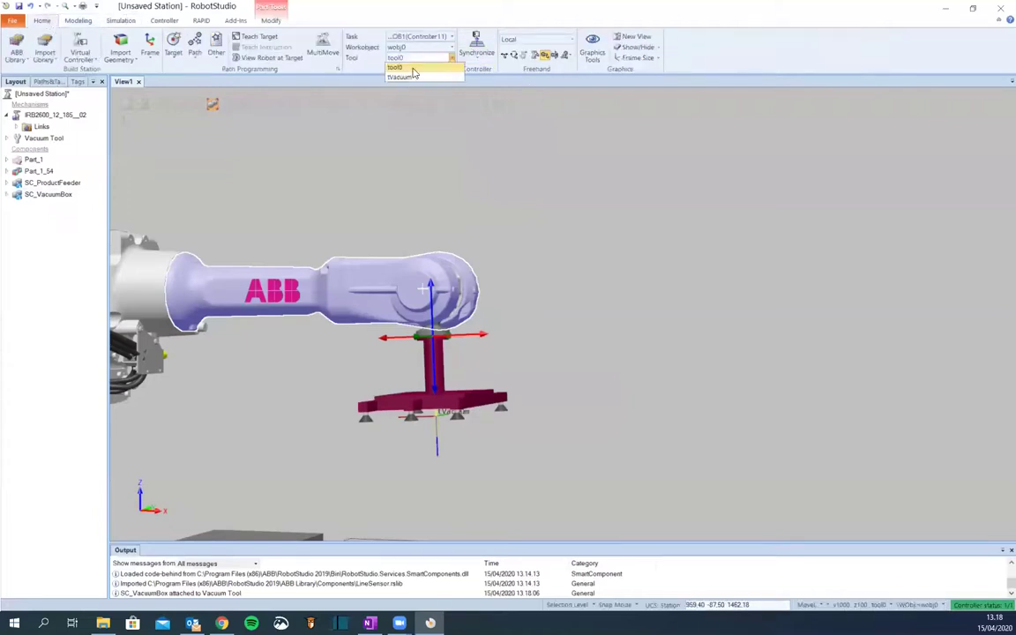
left_click(406, 70)
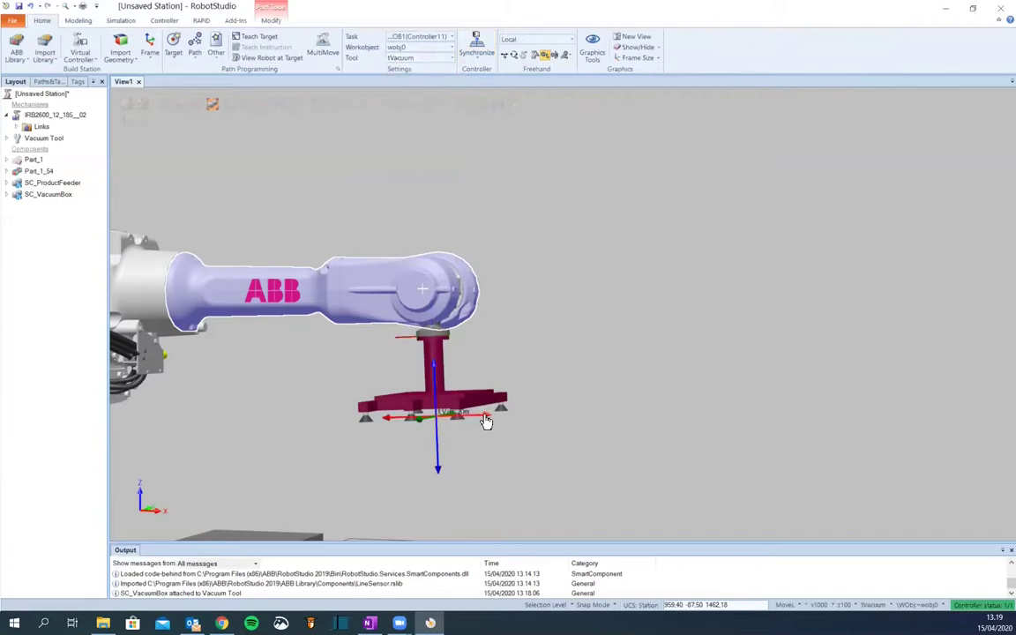
left_click_drag(486, 420, 426, 407)
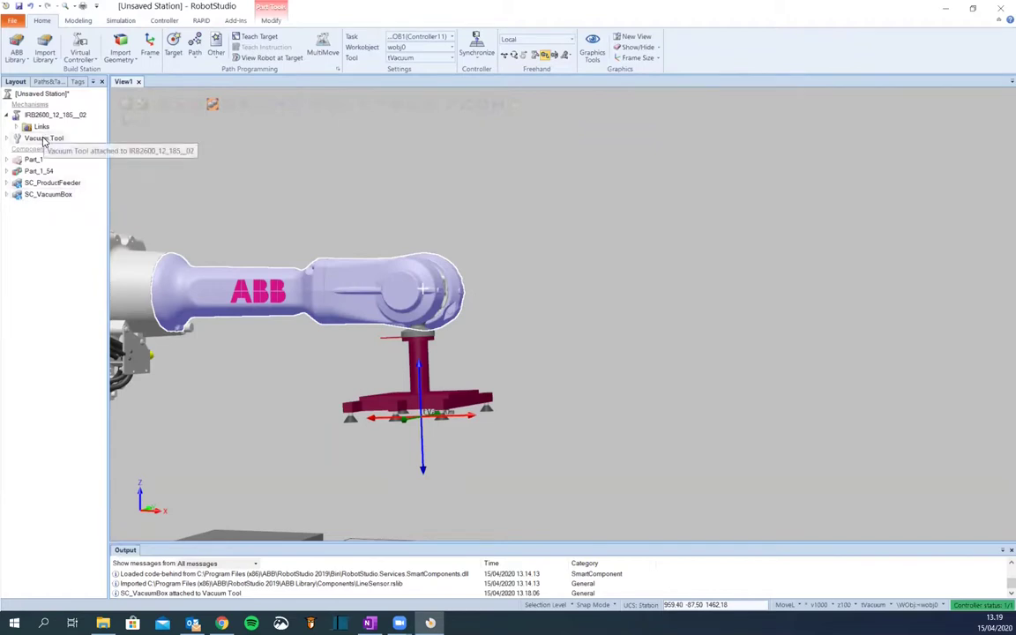
Jog the robot's first joint to swing the arm around toward the box on the conveyor
left_click_drag(392, 463, 475, 451, "ctrl+shift")
scroll(527, 502, "down", 1)
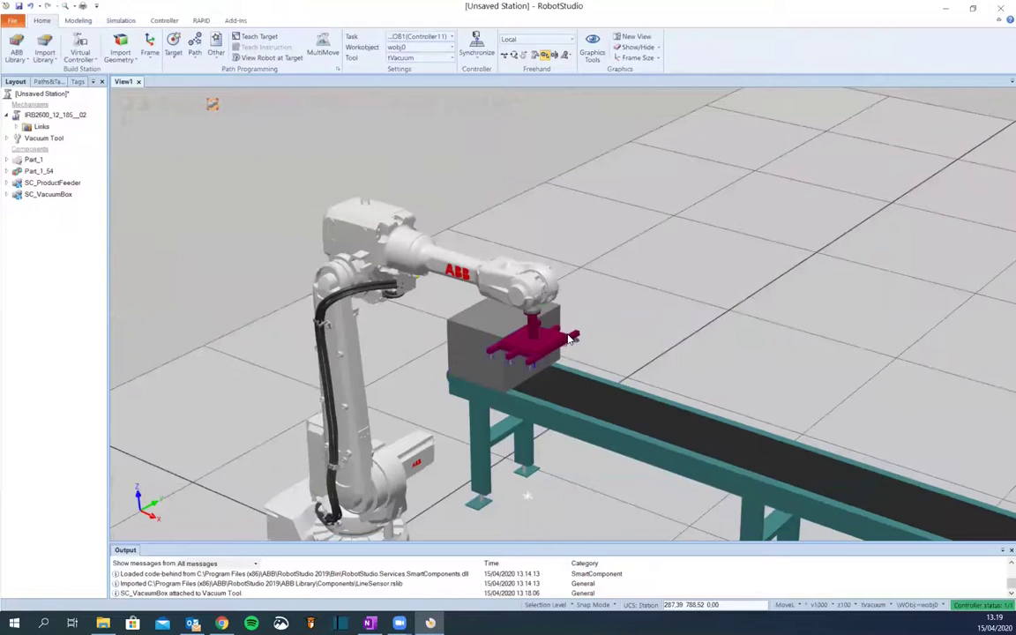
scroll(567, 313, "up", 2)
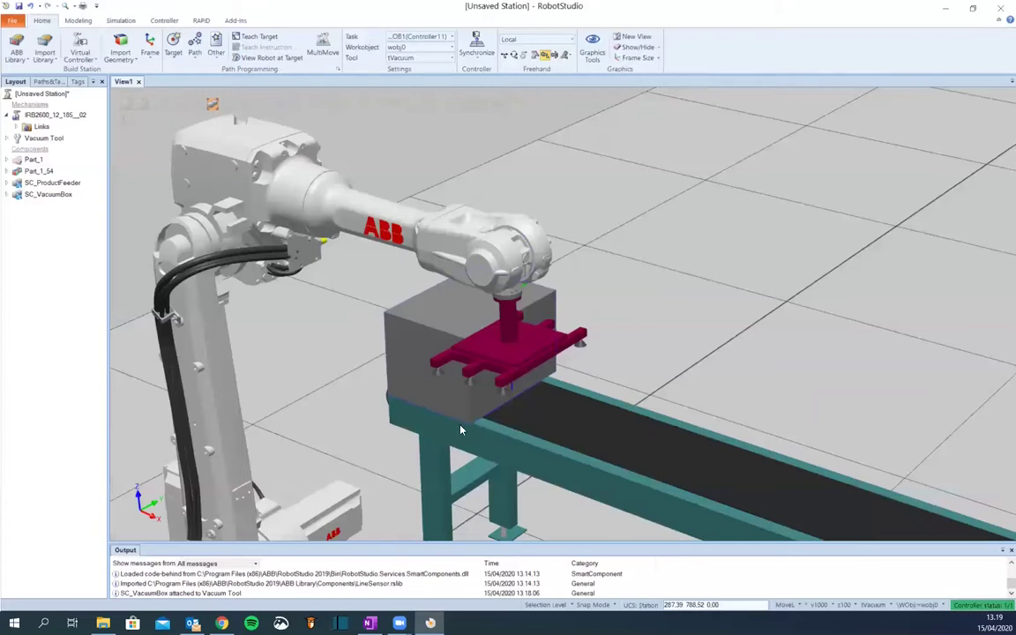
scroll(470, 427, "down", 2)
left_click_drag(470, 428, 427, 427, "ctrl+shift")
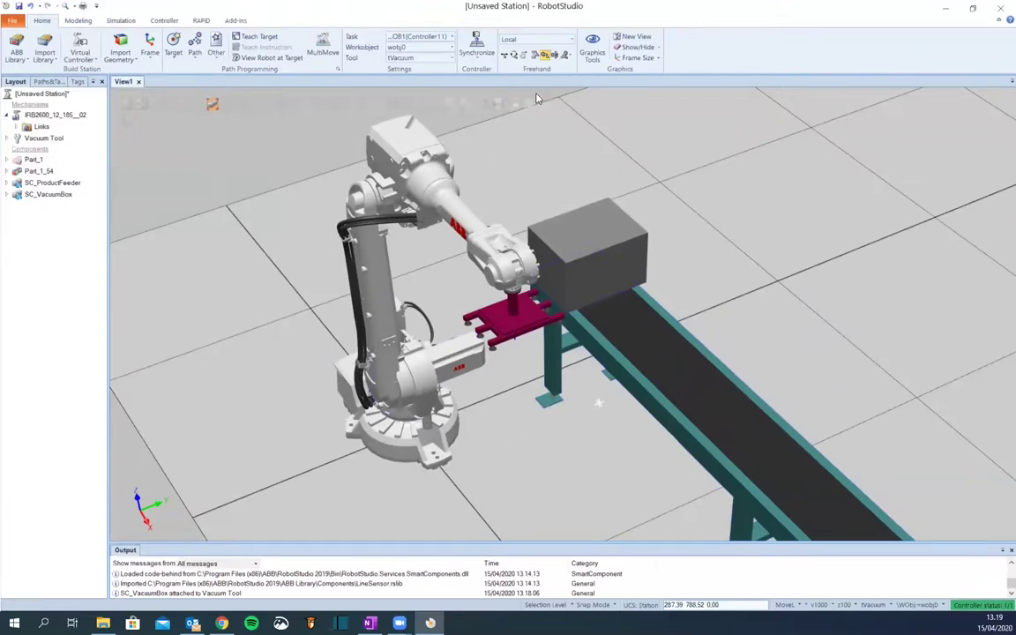
left_click(534, 54)
left_click_drag(375, 357, 480, 357)
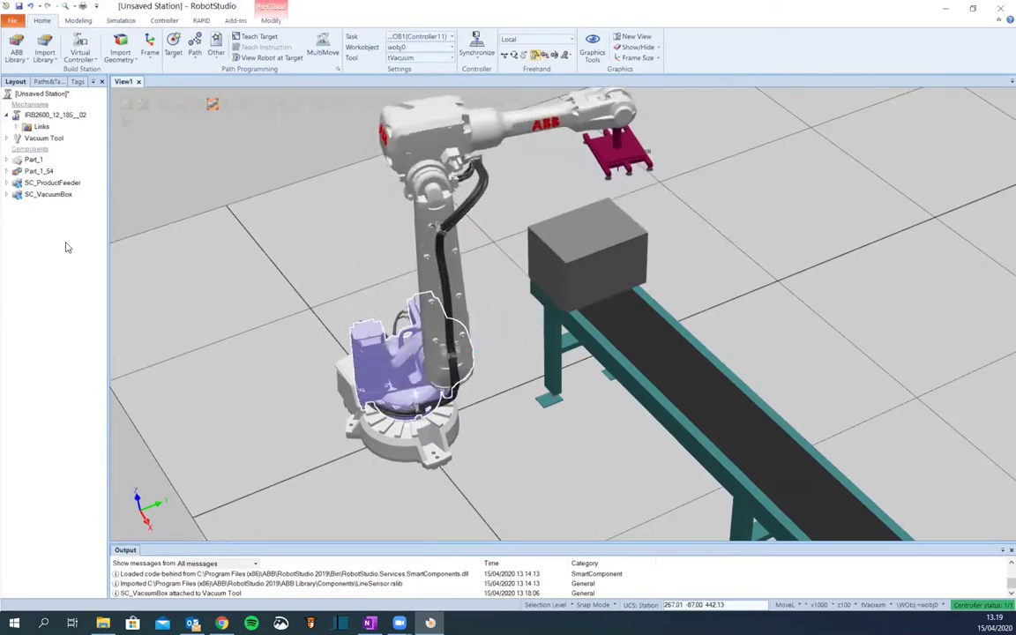
Create an empty path under the T_ROB1 task's Paths & Procedures and rename it Main
left_click(48, 82)
left_click(8, 117)
left_click(16, 128)
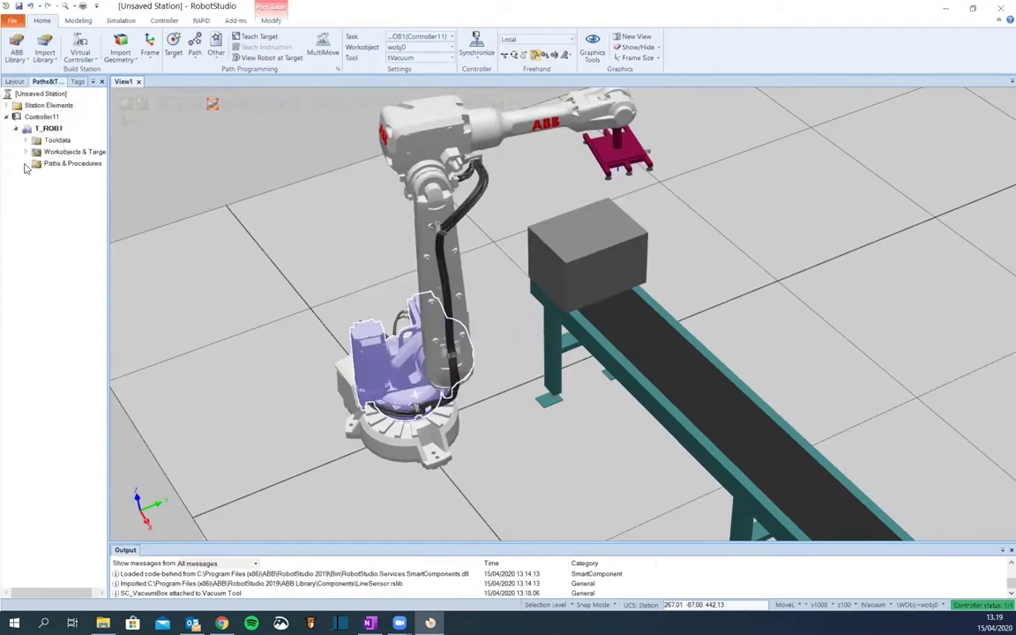
left_click(40, 165)
right_click(39, 167)
left_click(62, 172)
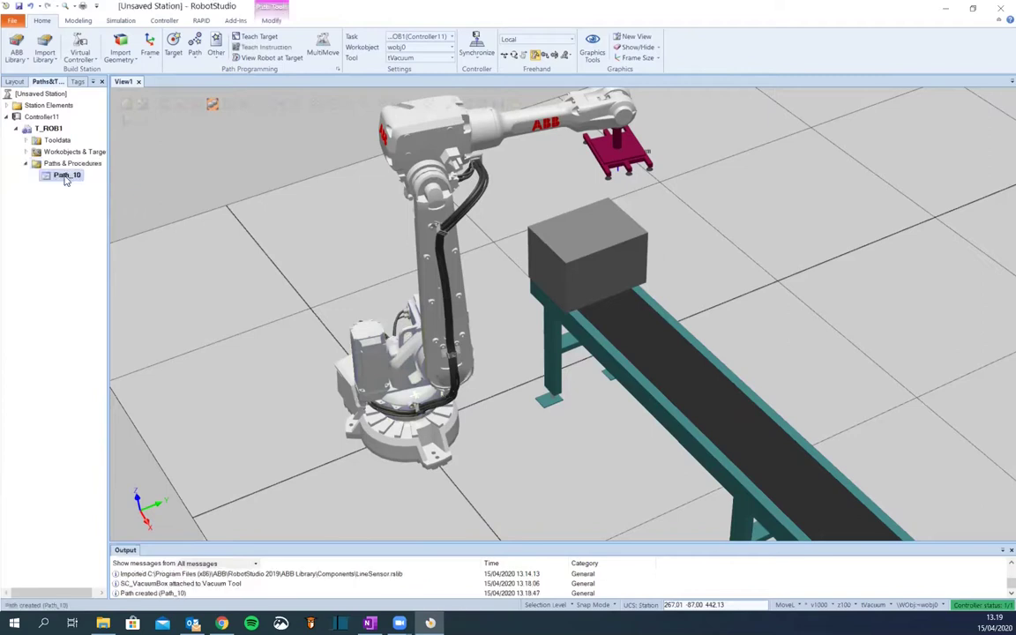
type("MAin")
key("BackSpace")
key("BackSpace")
key("BackSpace")
key("BackSpace")
type("Main")
key("Return")
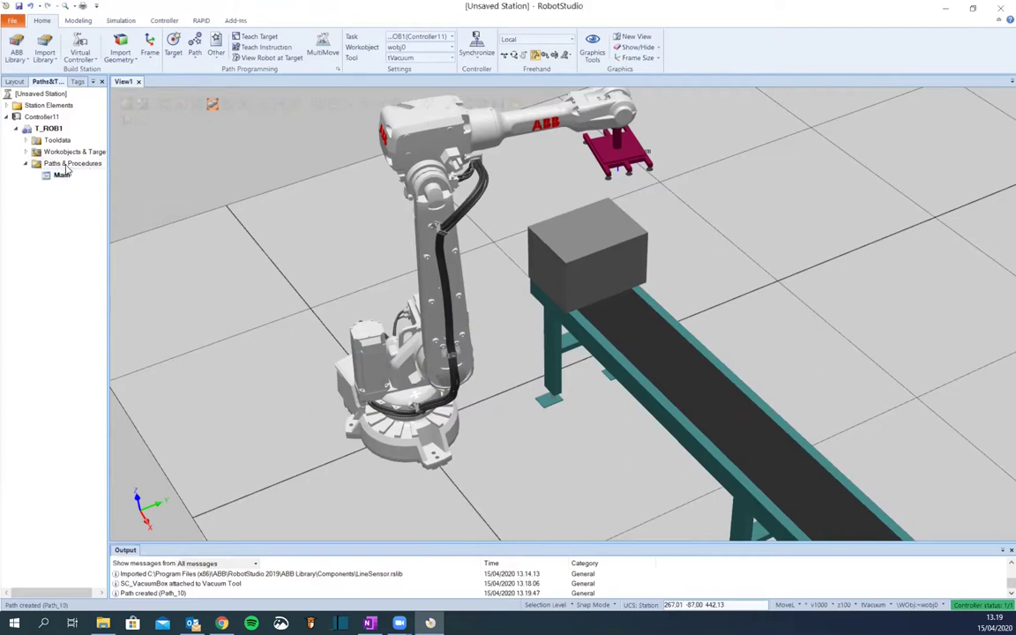
Show the task's tooldata, and set the default move instruction to speed v400 and zone fine
left_click(26, 140)
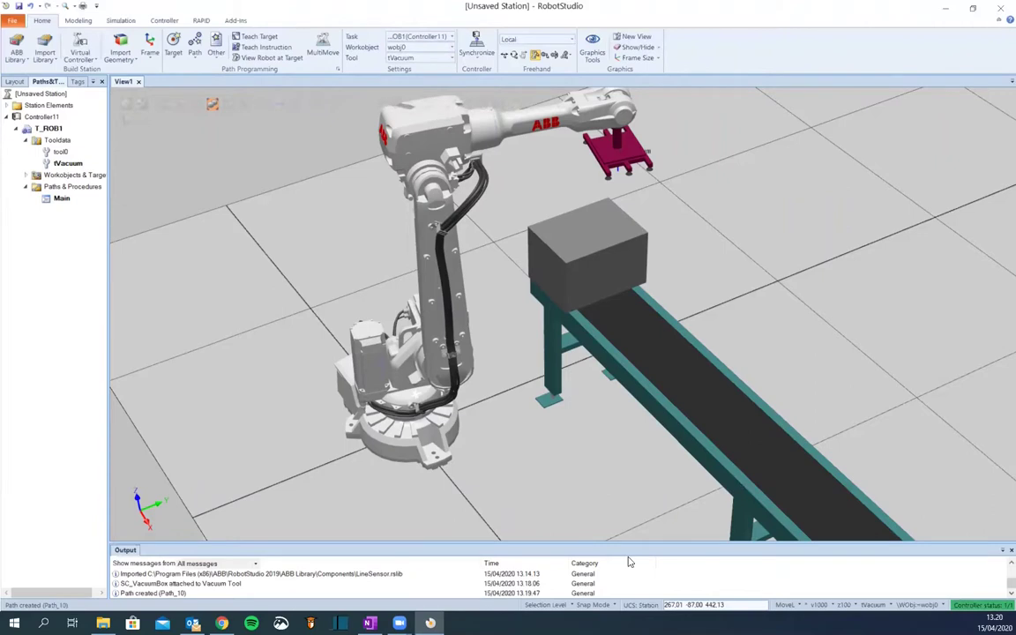
left_click(819, 605)
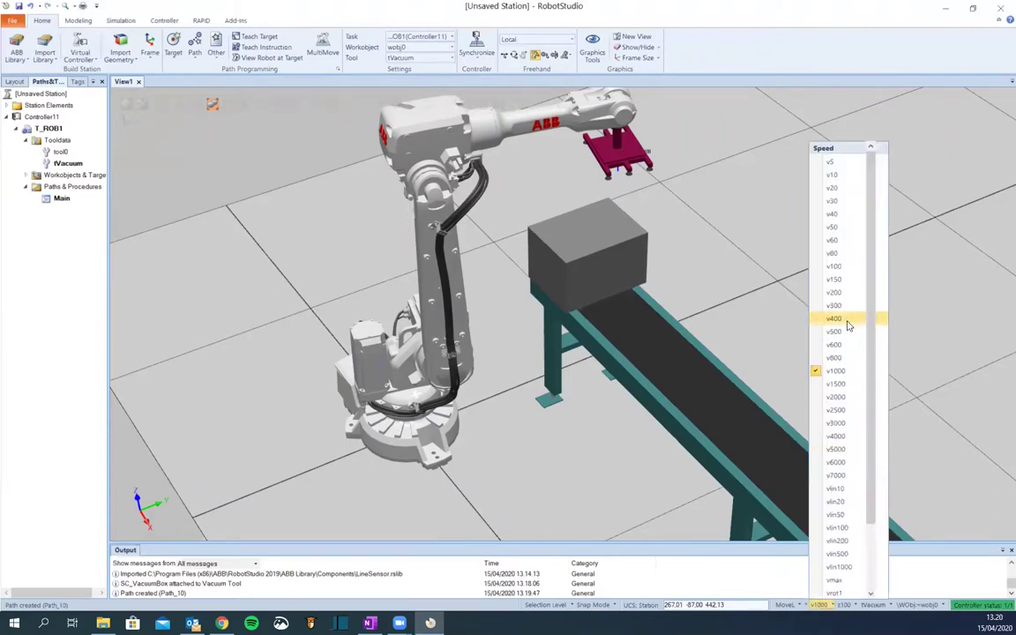
left_click(840, 323)
left_click(843, 605)
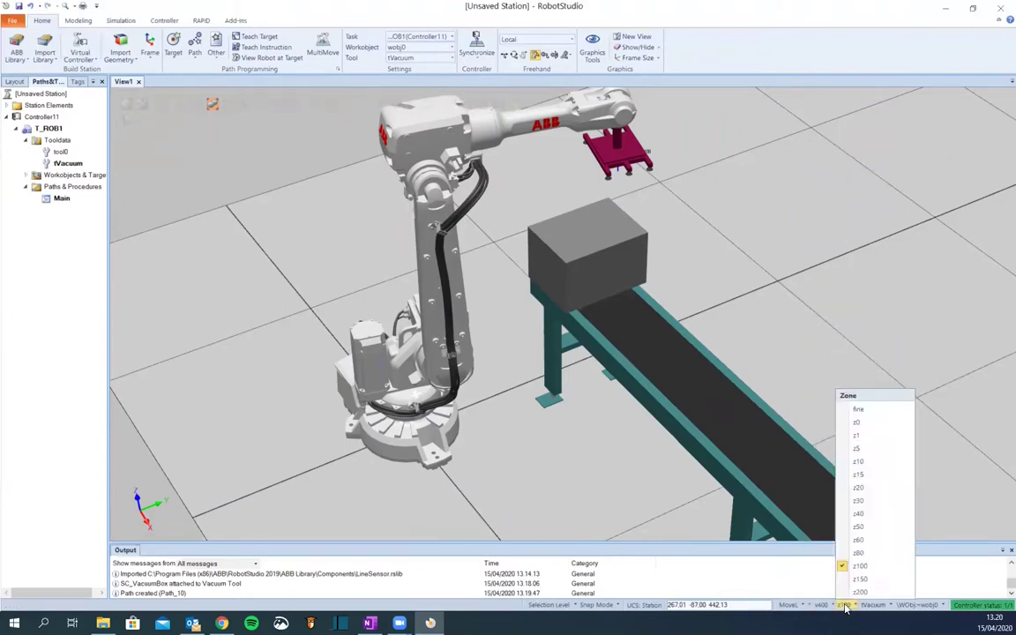
left_click(858, 409)
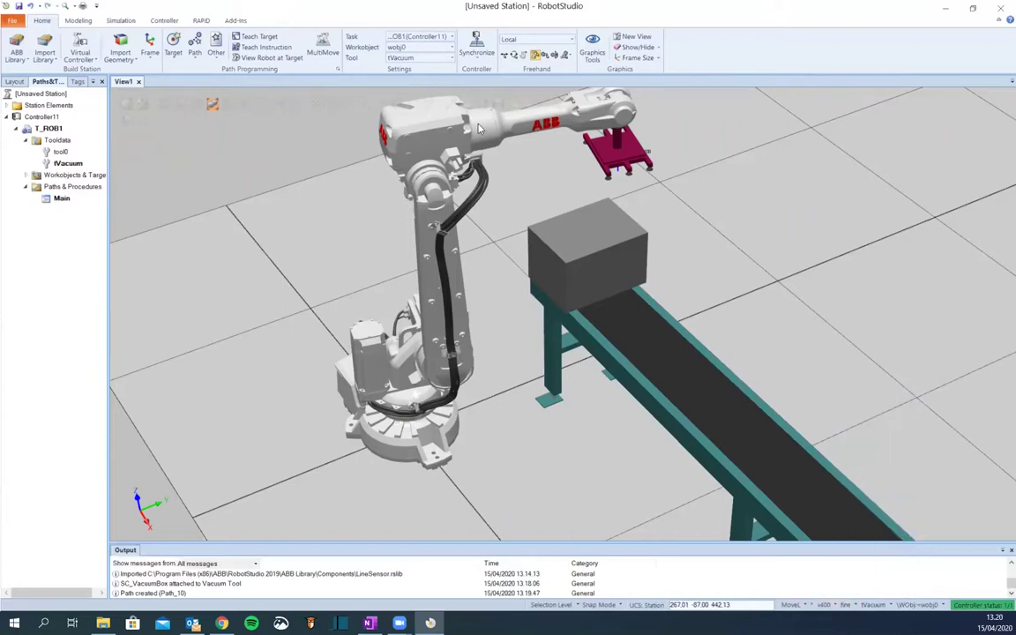
Jog the vacuum tool linearly down to the centre of the box's top face using Snap Center
left_click_drag(536, 245, 618, 285, "ctrl+shift")
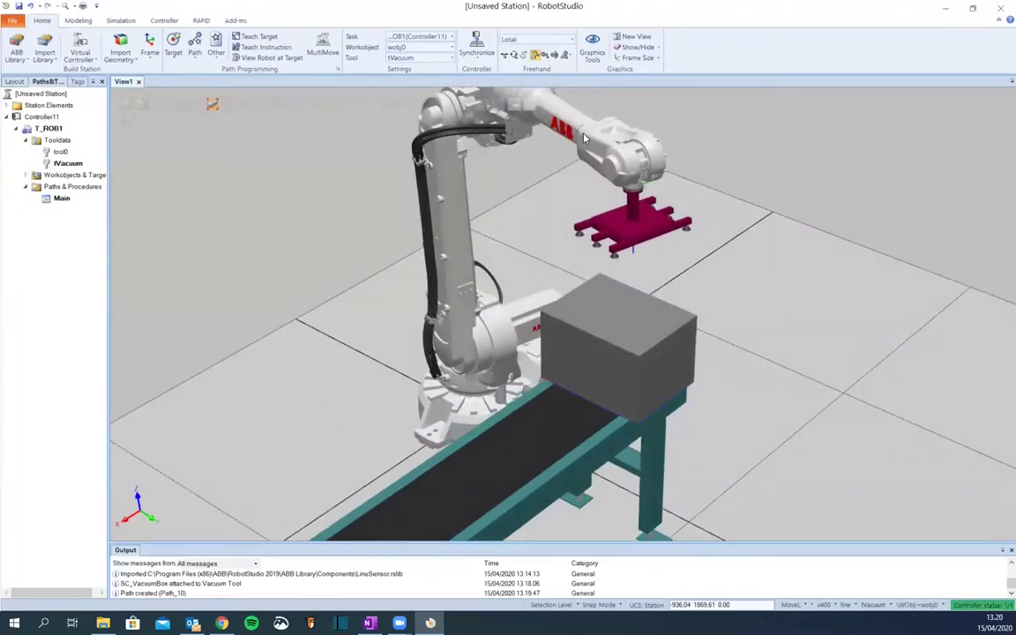
left_click(524, 119)
left_click(544, 56)
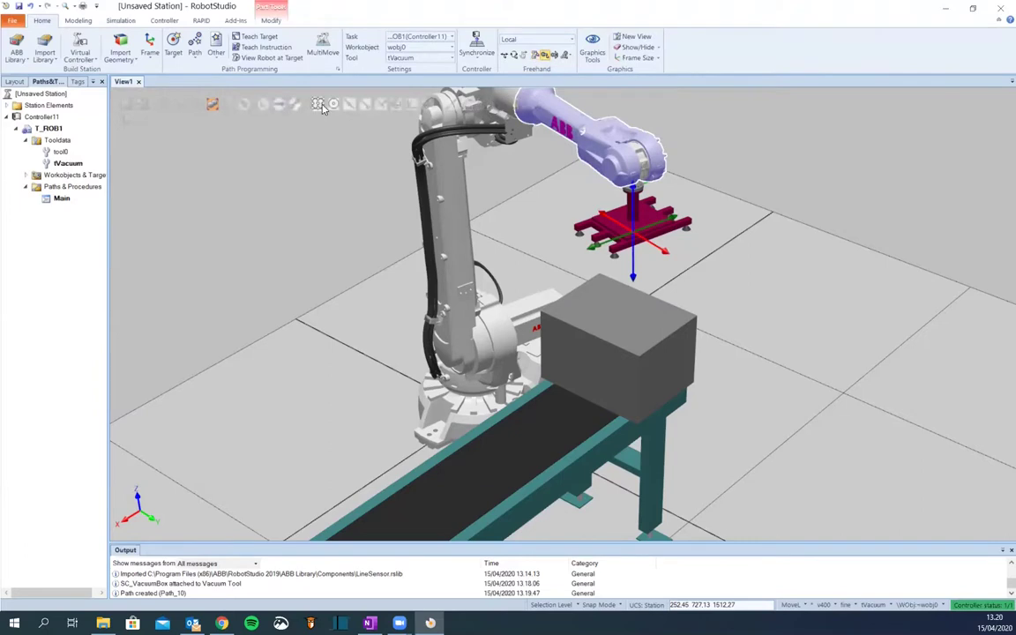
left_click(333, 105)
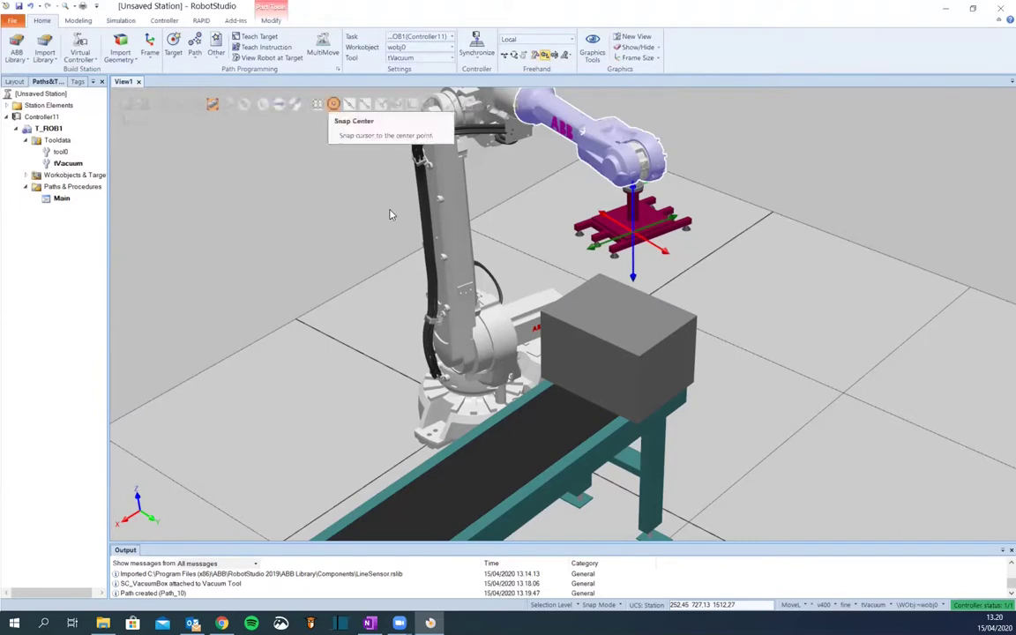
left_click_drag(634, 282, 620, 412)
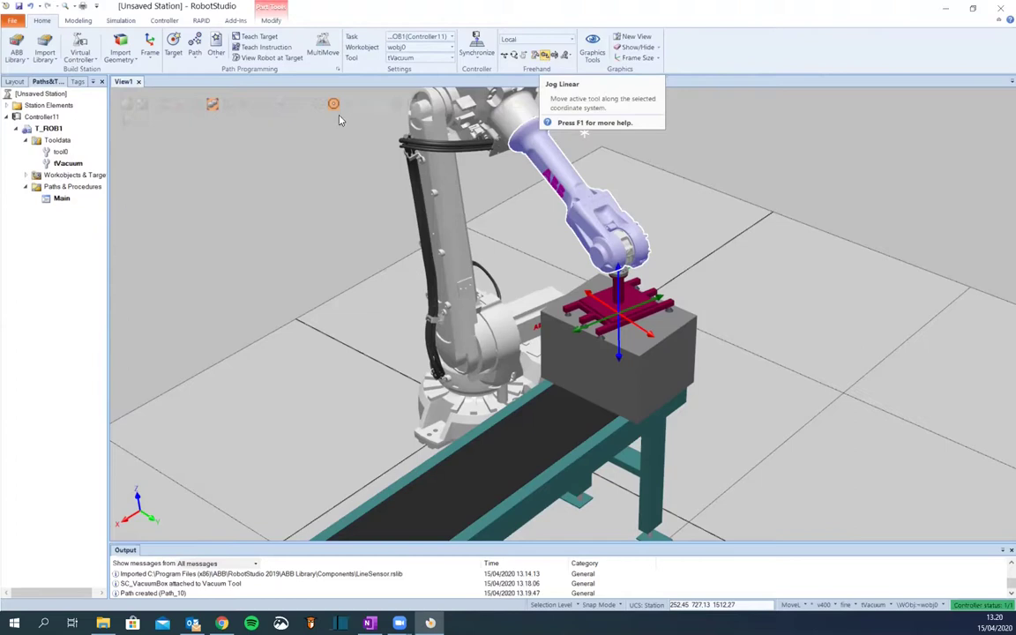
left_click(313, 247)
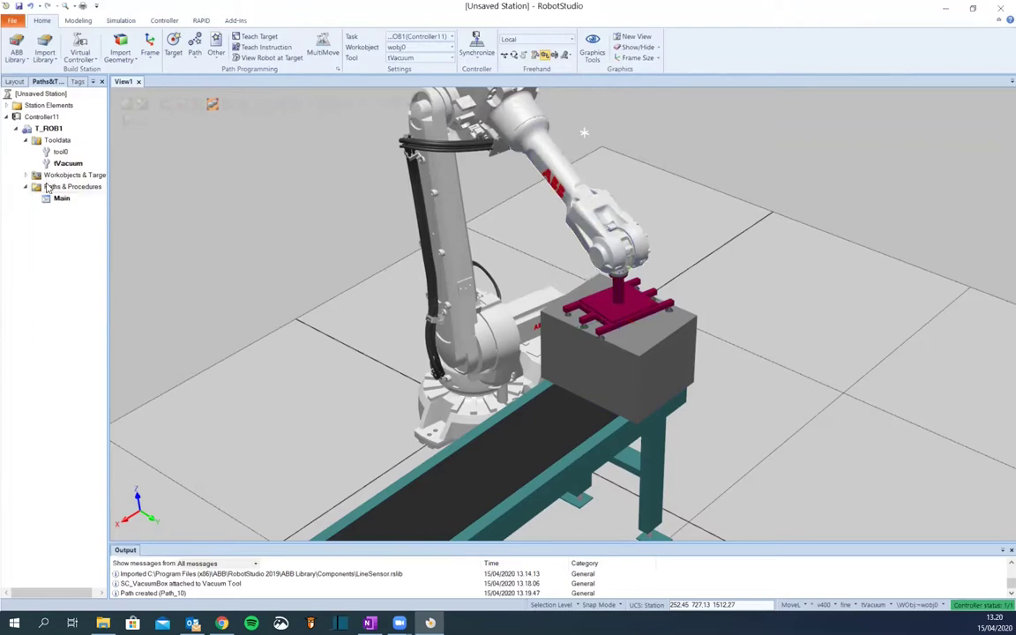
Align the vacuum tool squarely with the box by setting RZ and RY to 0 in T_ROB1's mechanism linear jog
right_click(50, 129)
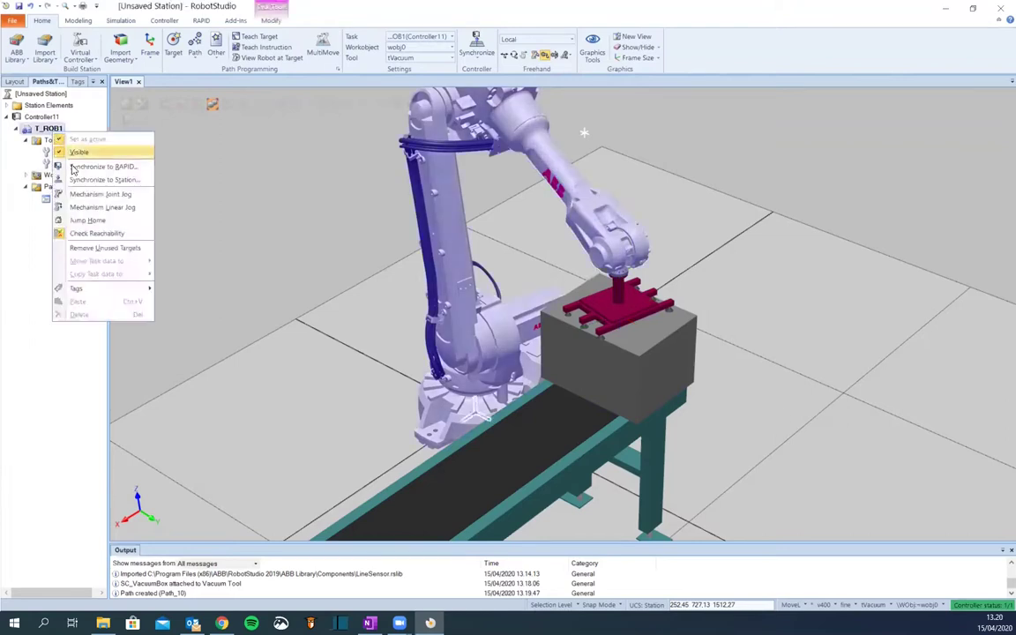
left_click(86, 209)
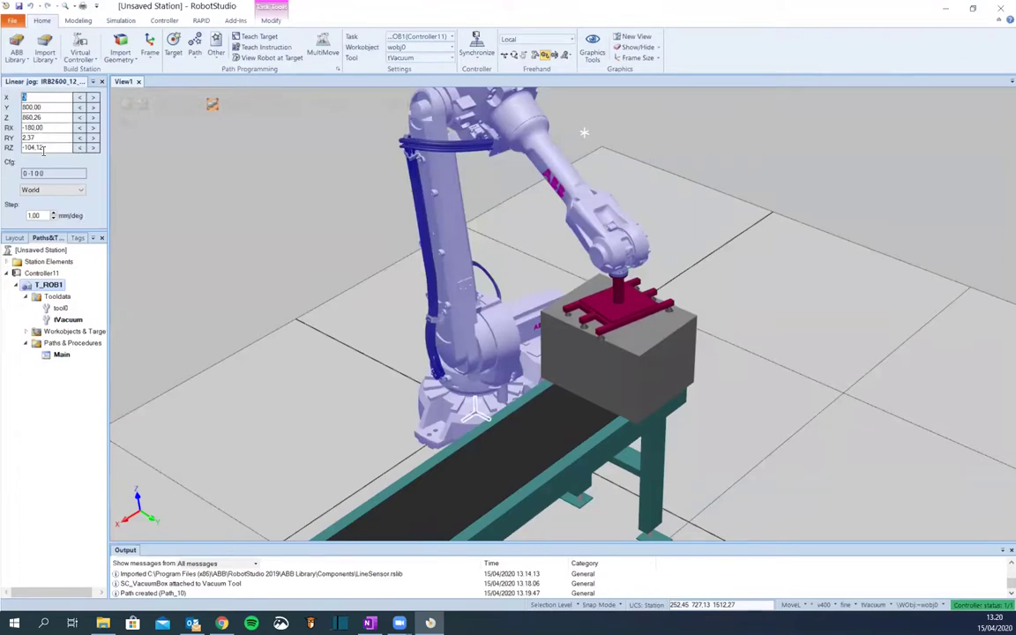
left_click_drag(36, 148, 7, 161)
type("0")
key("Return")
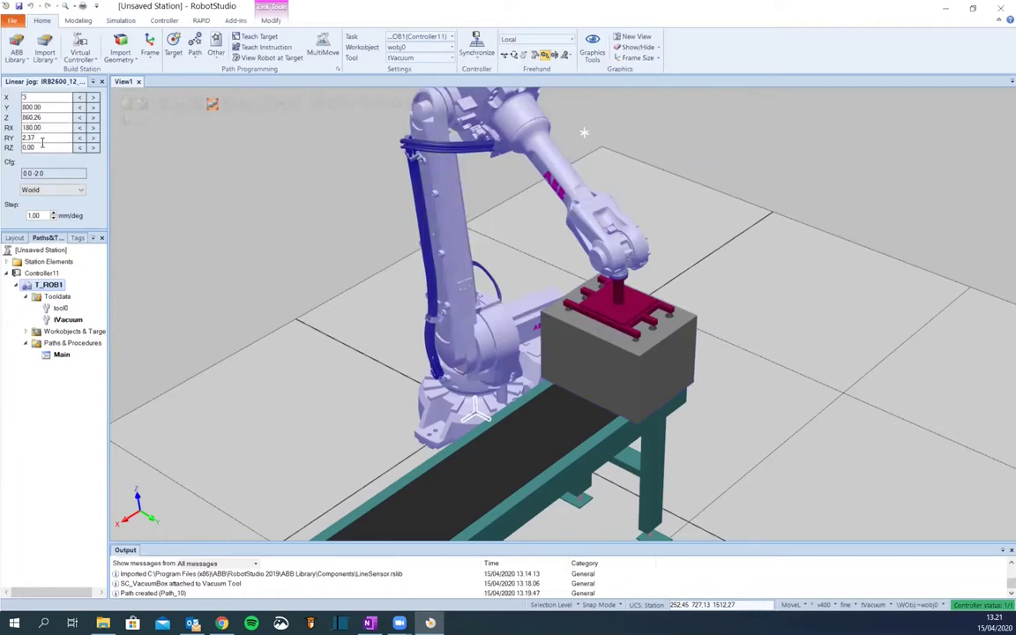
left_click_drag(42, 139, 8, 138)
type("0")
left_click(55, 130)
Inspect the suction cups and the LineSensor's position at the box's top face up close, and close the linear jog settings
scroll(630, 408, "up", 5)
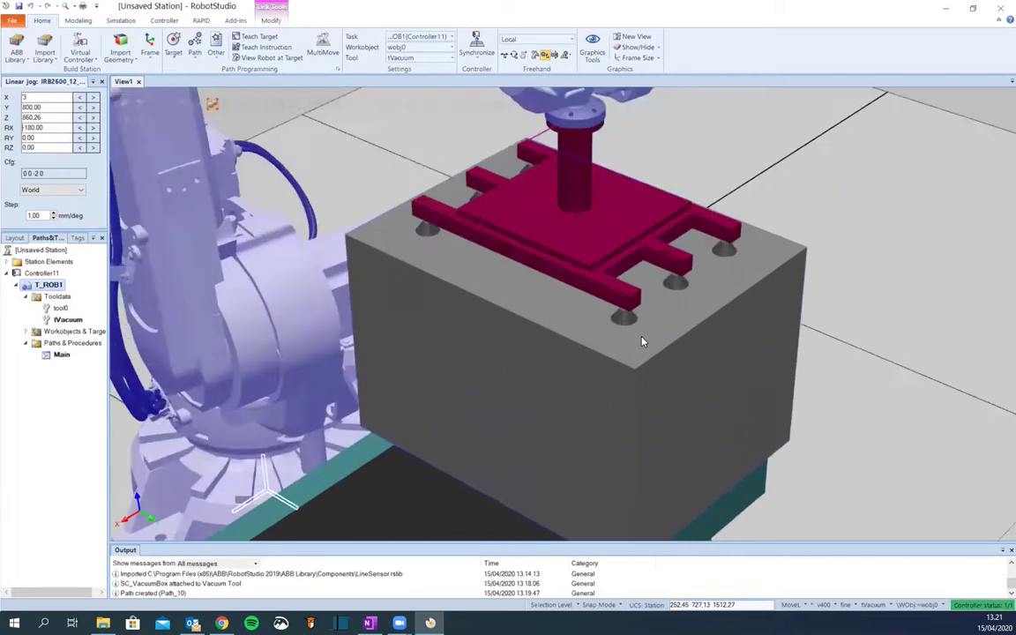
left_click_drag(642, 335, 639, 306, "ctrl+shift")
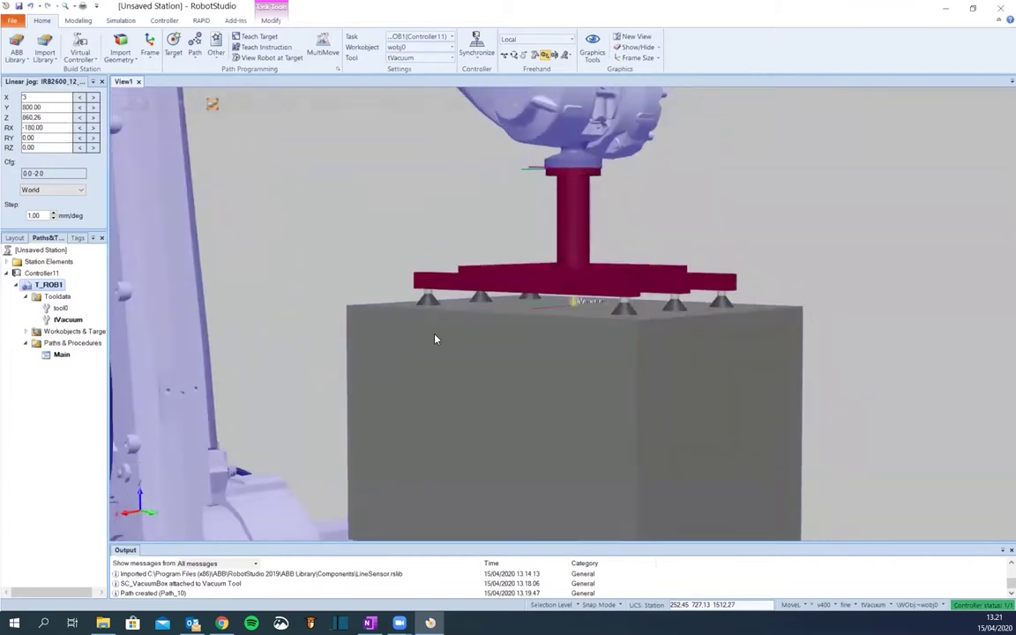
scroll(493, 310, "up", 3)
scroll(642, 318, "up", 5)
left_click_drag(647, 277, 627, 284, "ctrl+shift")
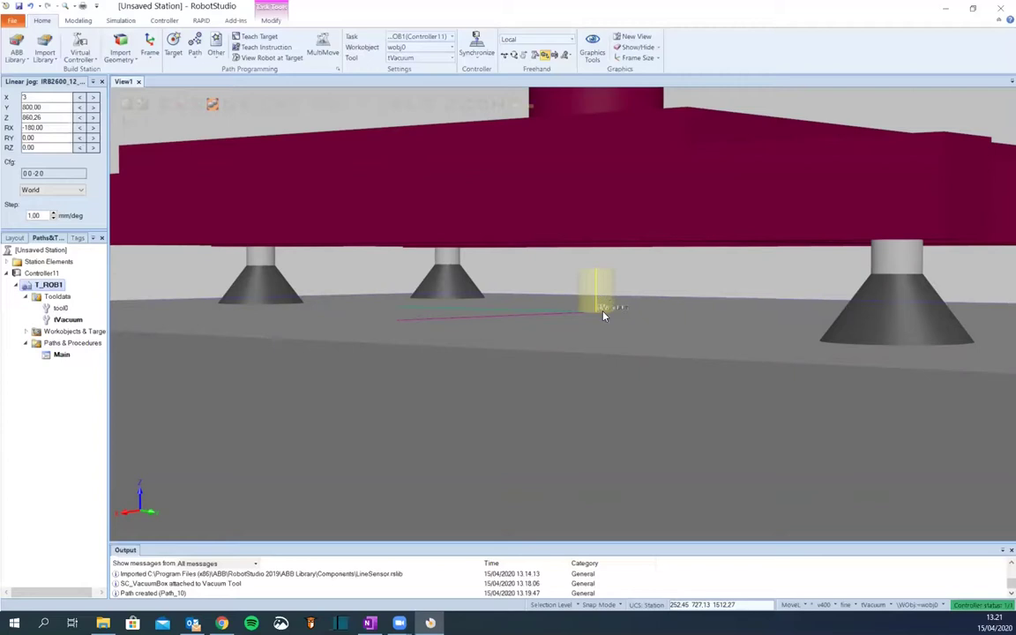
left_click_drag(682, 353, 529, 246, "ctrl+shift")
scroll(632, 218, "down", 3)
left_click(102, 82)
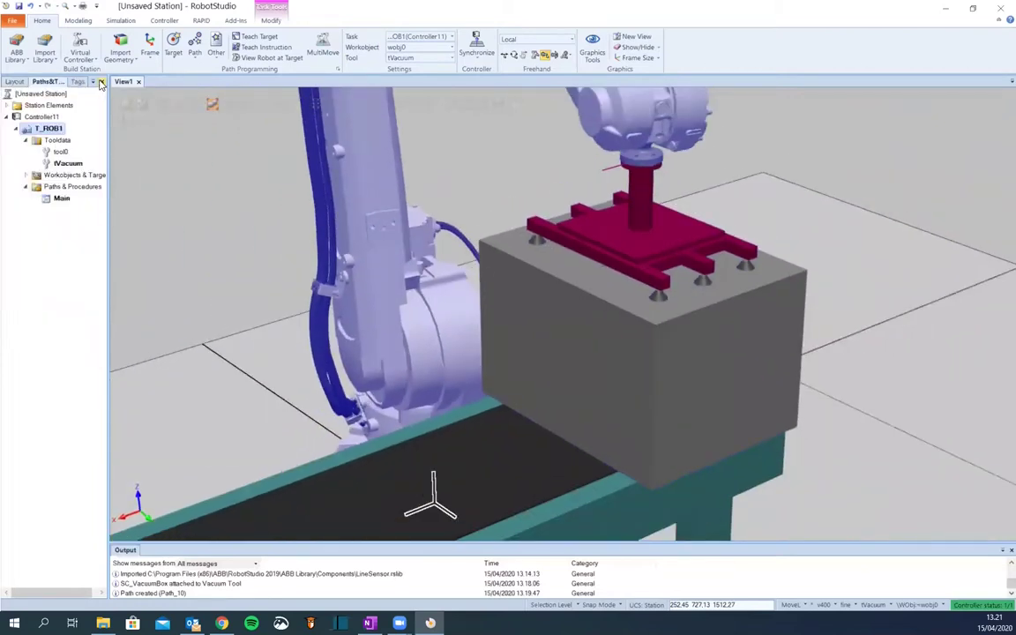
Test SC_VacuumBox's grip with diVacuum switched on by jogging the tool and box linearly upward, and undo the jog
left_click(16, 82)
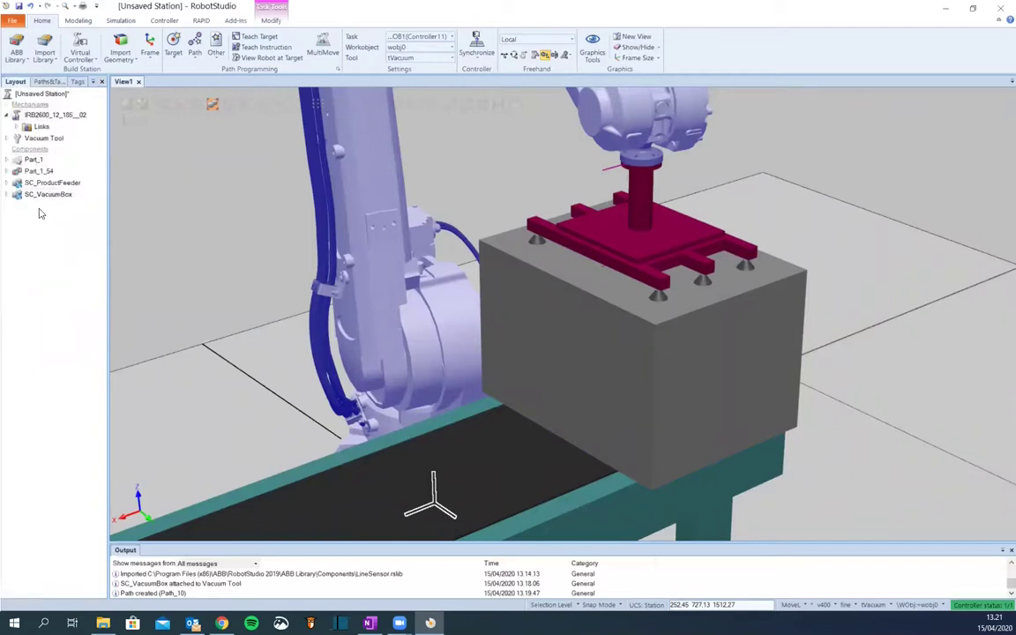
left_click_drag(28, 194, 29, 196)
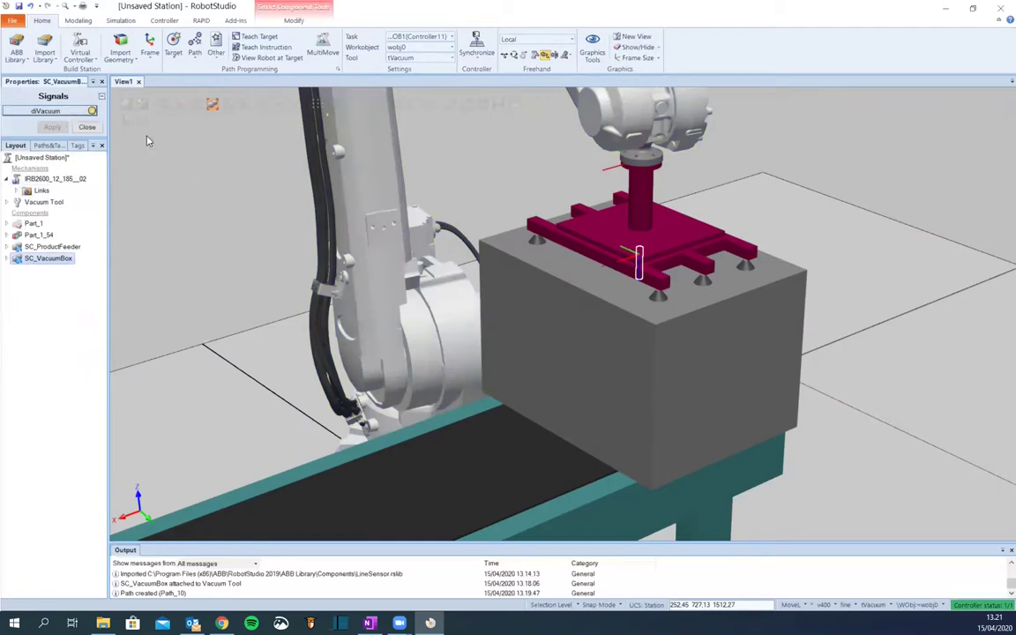
left_click(617, 117)
left_click(617, 117)
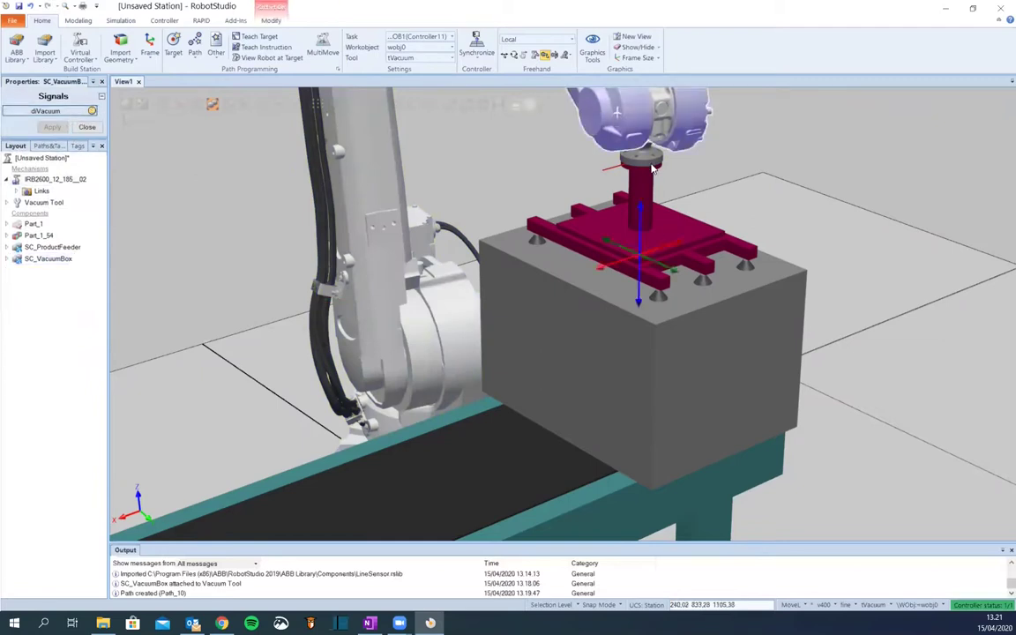
mouse_move(639, 304)
left_mouse_down()
mouse_move(633, 173)
mouse_move(631, 216)
mouse_move(629, 200)
left_mouse_up()
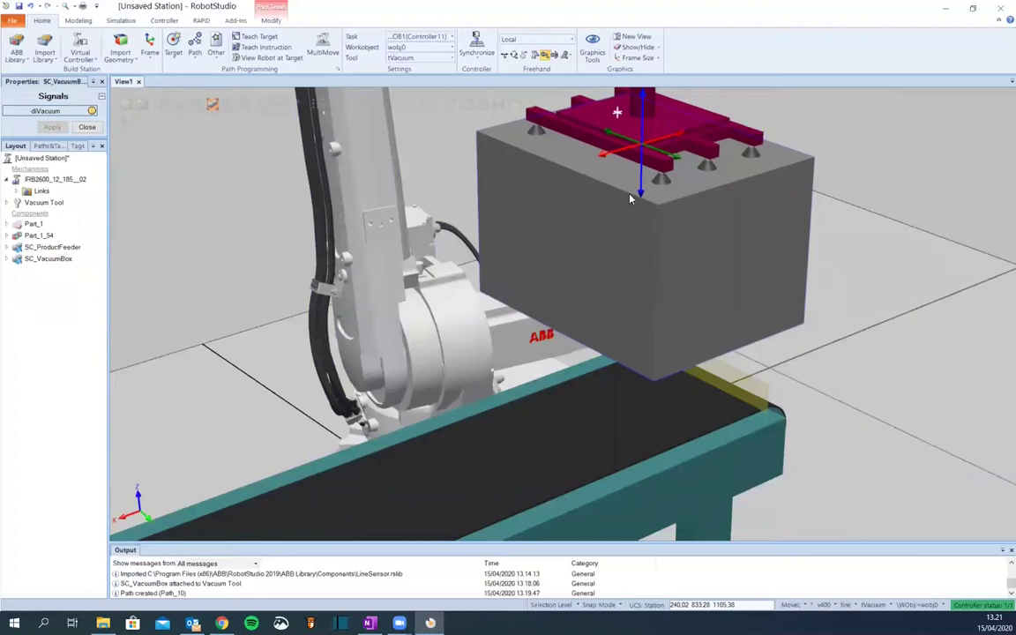
key("ctrl+z")
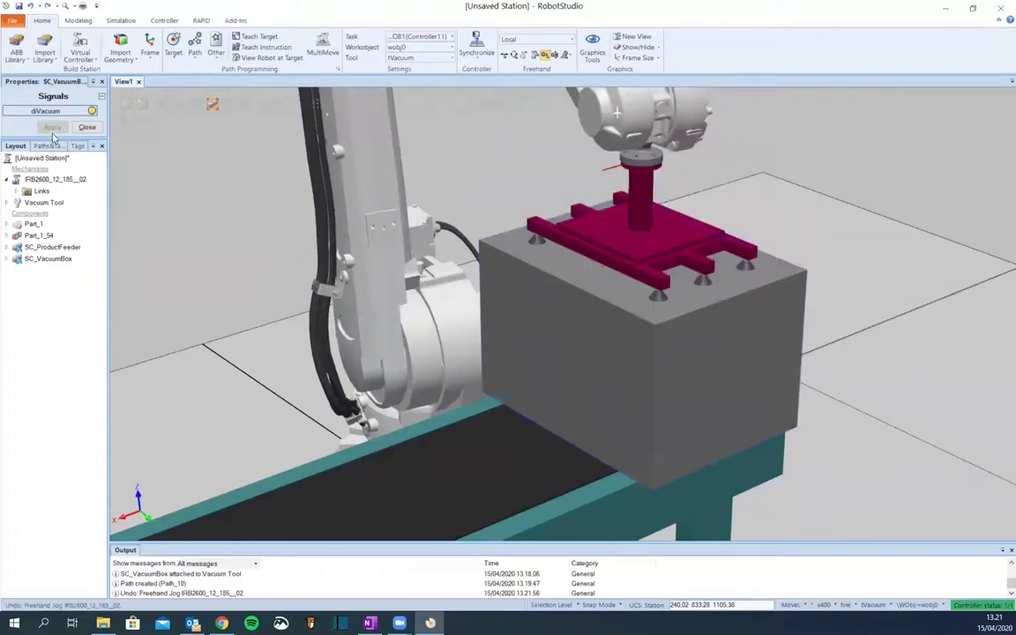
left_click(71, 113)
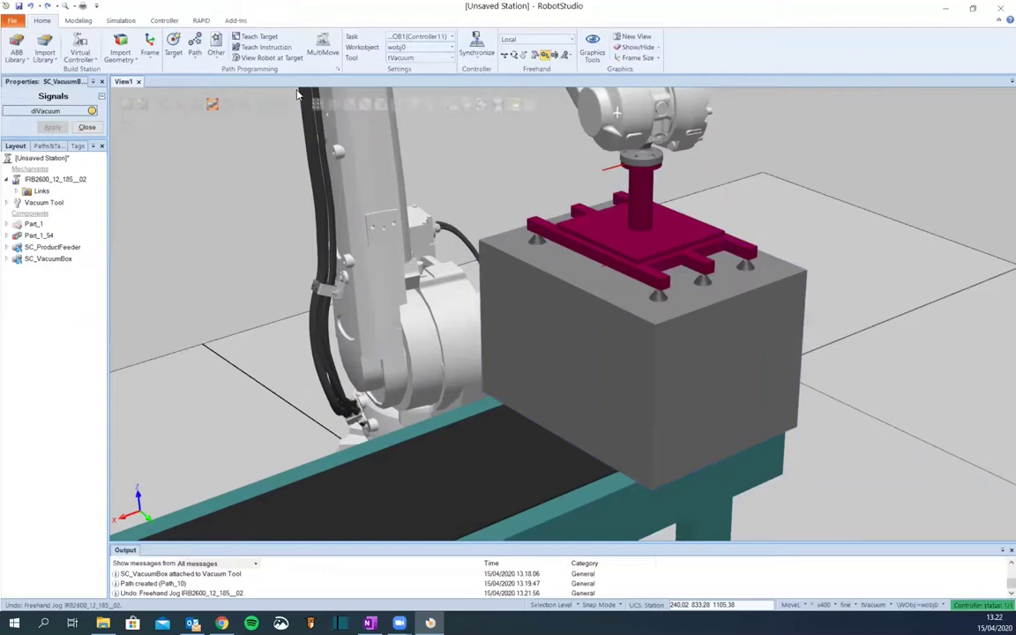
Teach a move instruction in the Main path at the current pick position on the box's top face
left_click(51, 146)
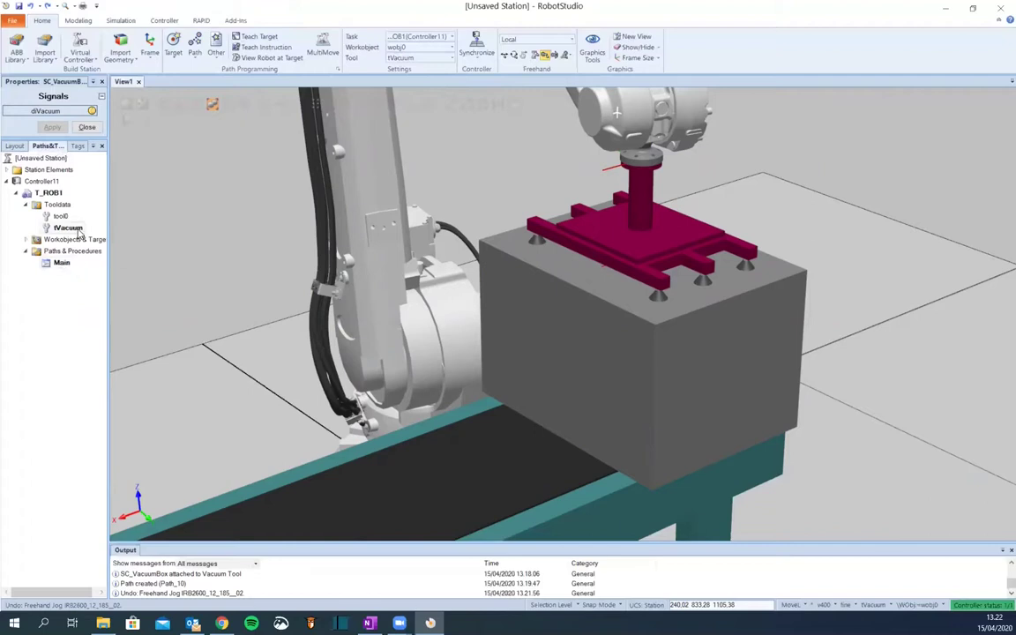
left_click(276, 48)
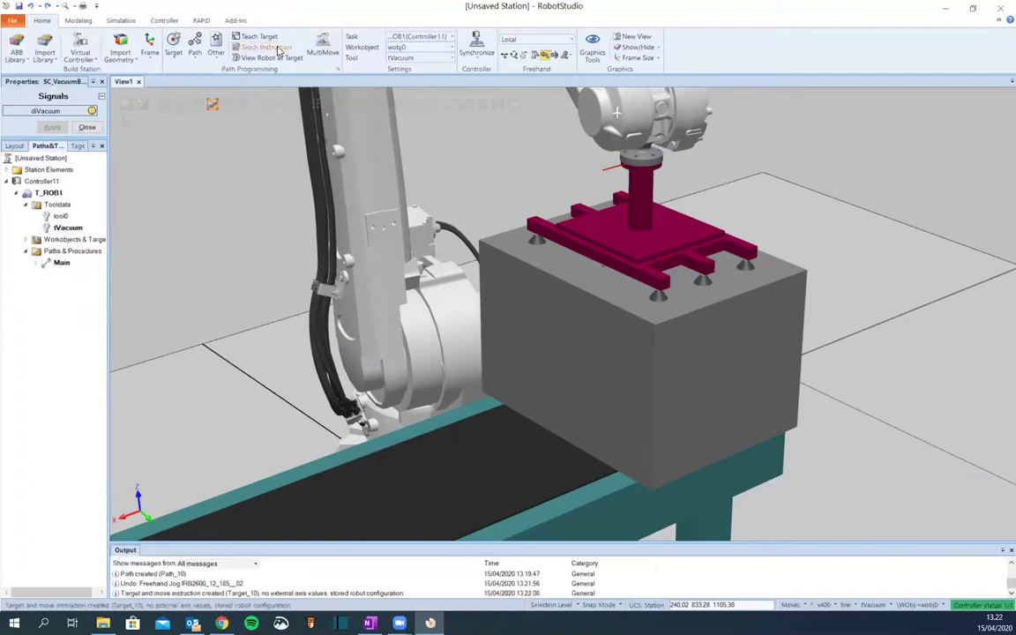
left_click(36, 263)
left_click(78, 276)
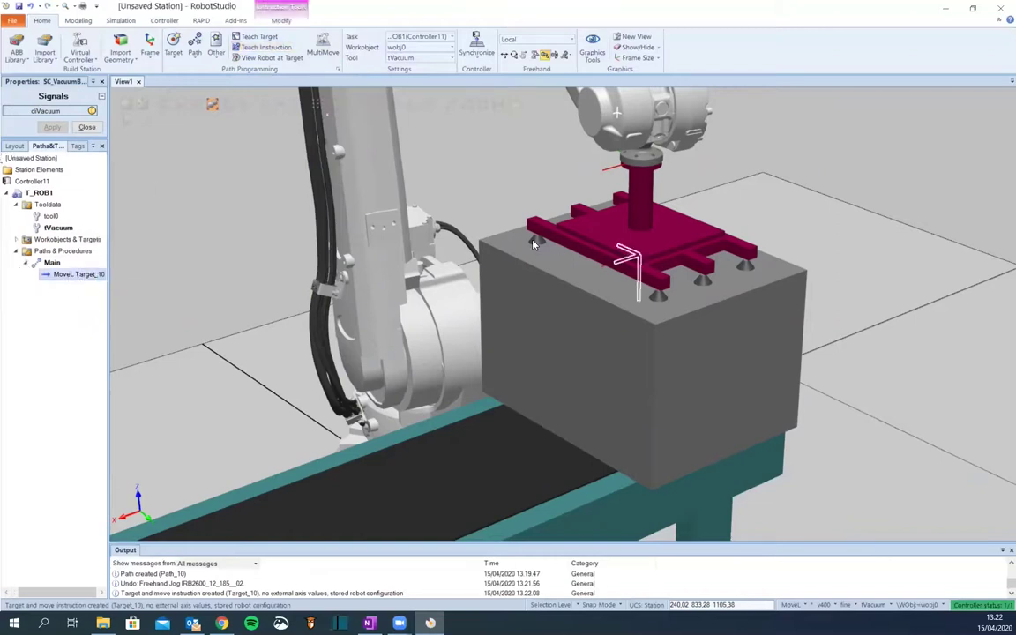
Switch off diVacuum, jog the vacuum tool straight up clear of the box, and teach a second move instruction there
left_click(50, 111)
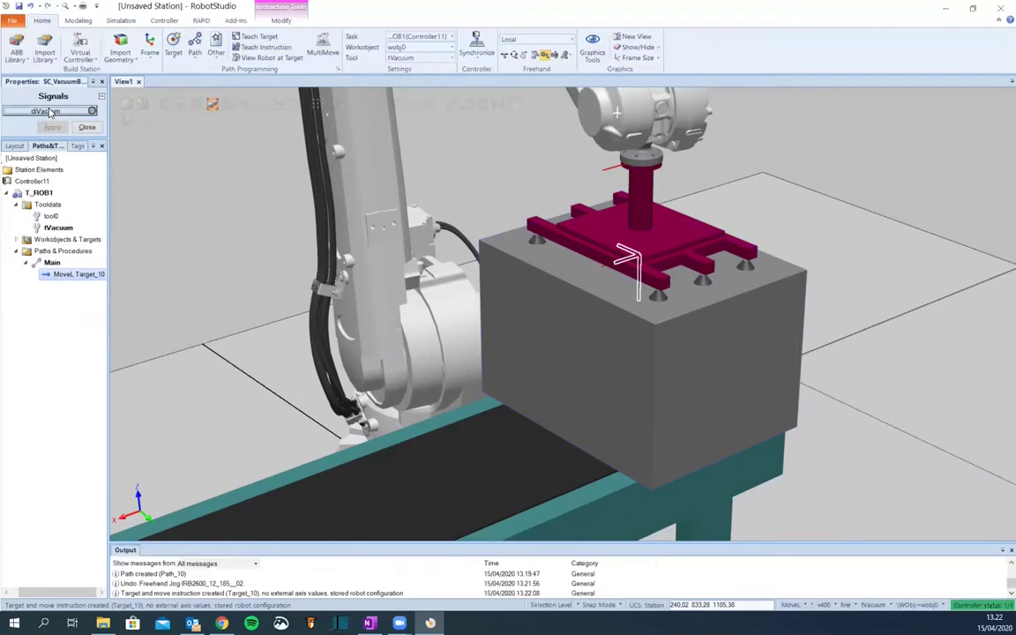
scroll(279, 417, "down", 5)
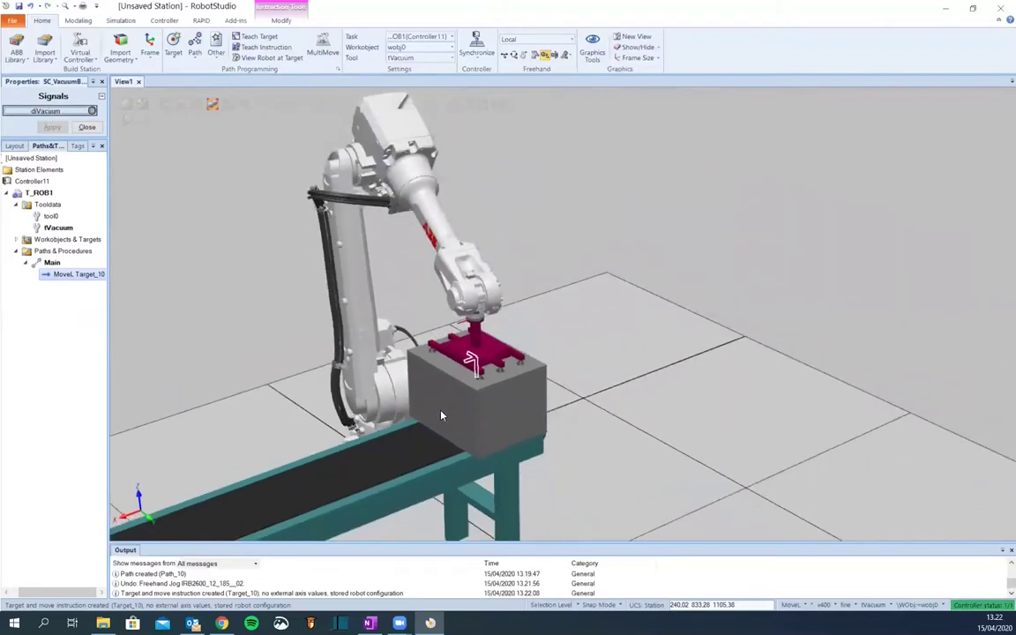
left_click(455, 236)
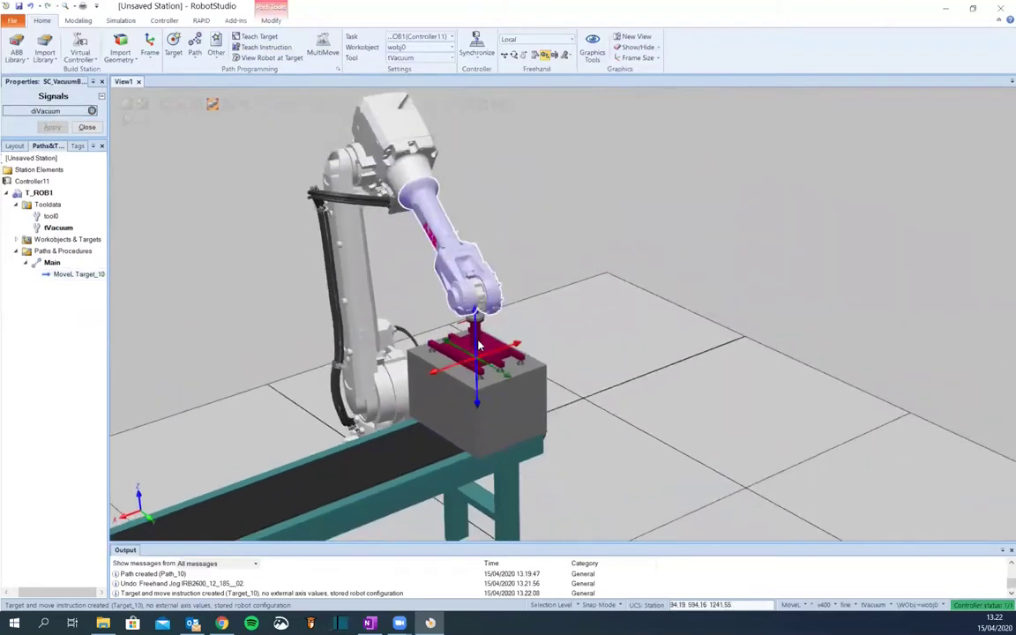
left_click_drag(476, 344, 475, 210)
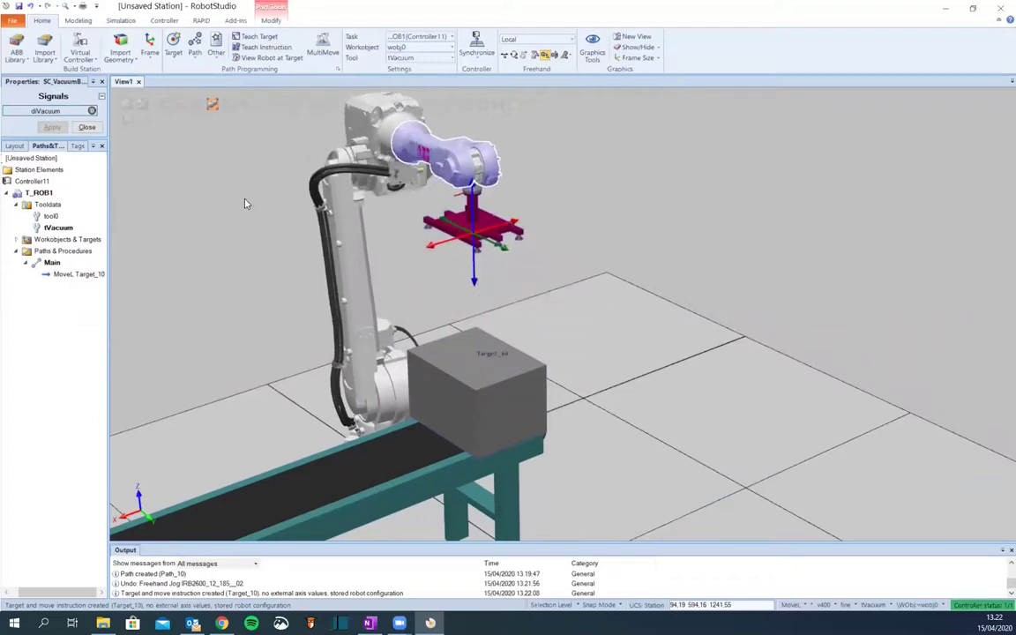
left_click(269, 53)
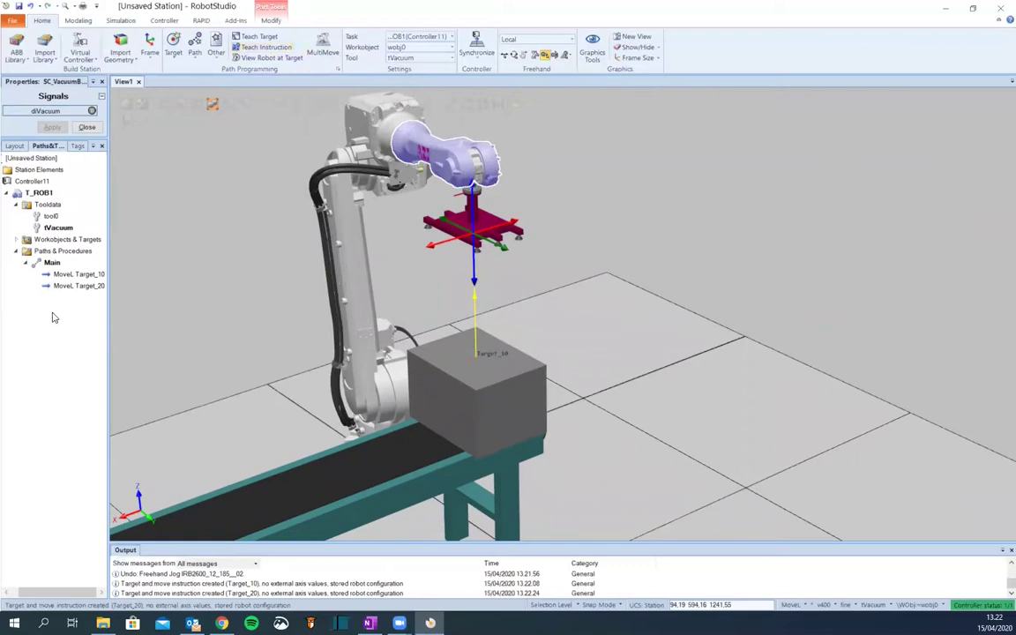
Rename the two taught targets under wobj0, the one on the box as pHaku and the one above it as pKoti
left_click(15, 240)
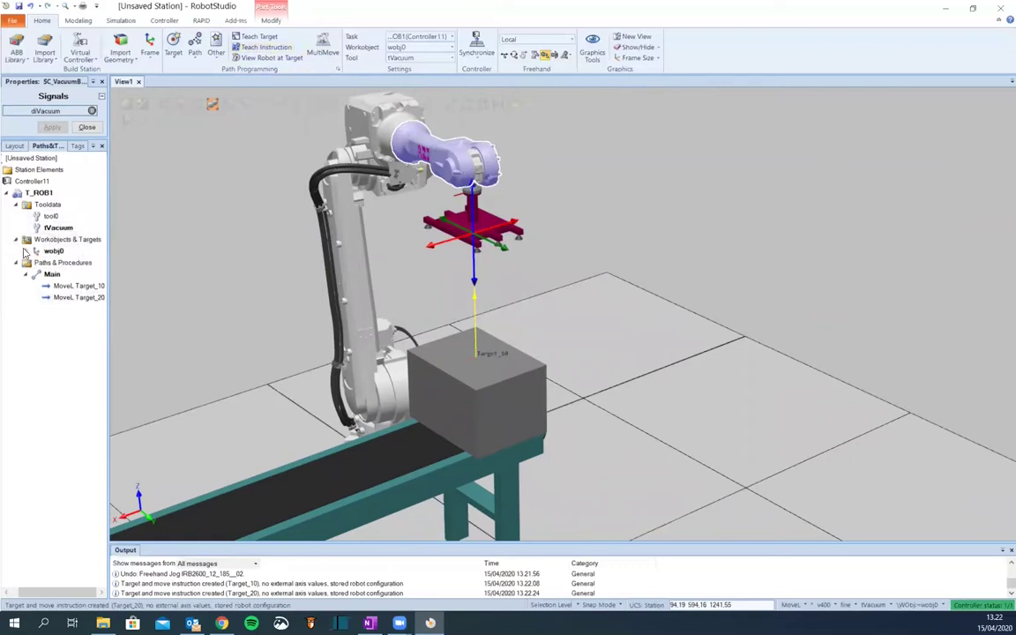
left_click(26, 251)
left_click(36, 263)
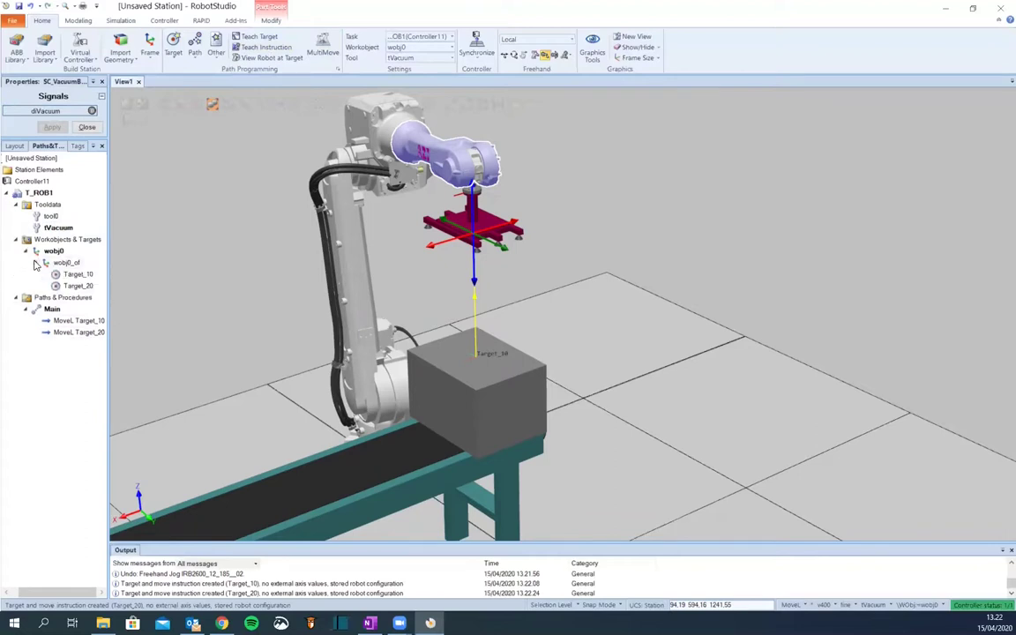
left_click(80, 275)
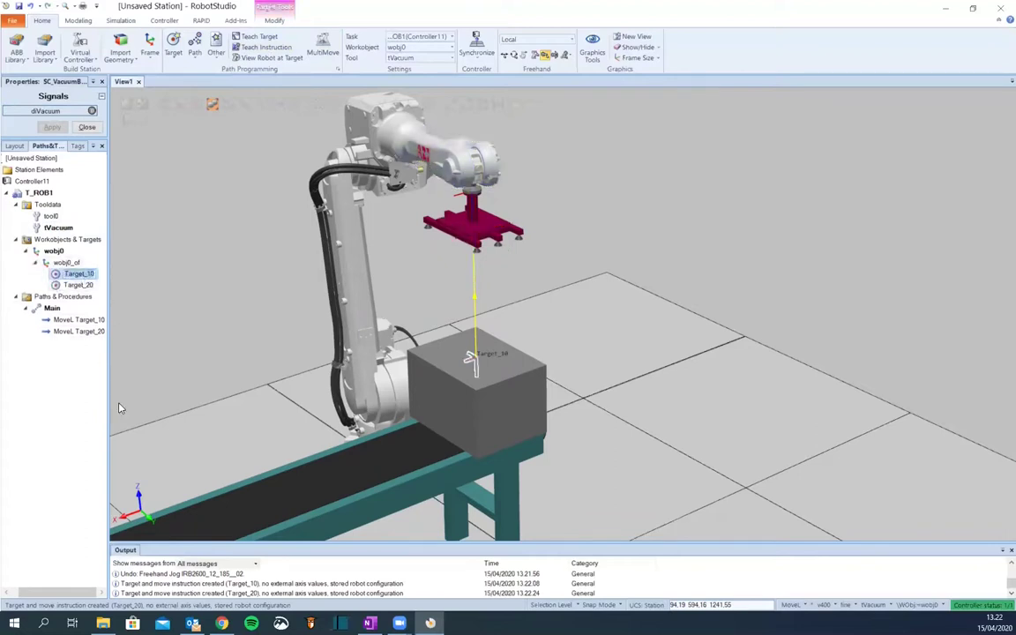
key("F2")
type("pHaku")
left_click(82, 353)
left_click(78, 287)
key("F2")
type("p")
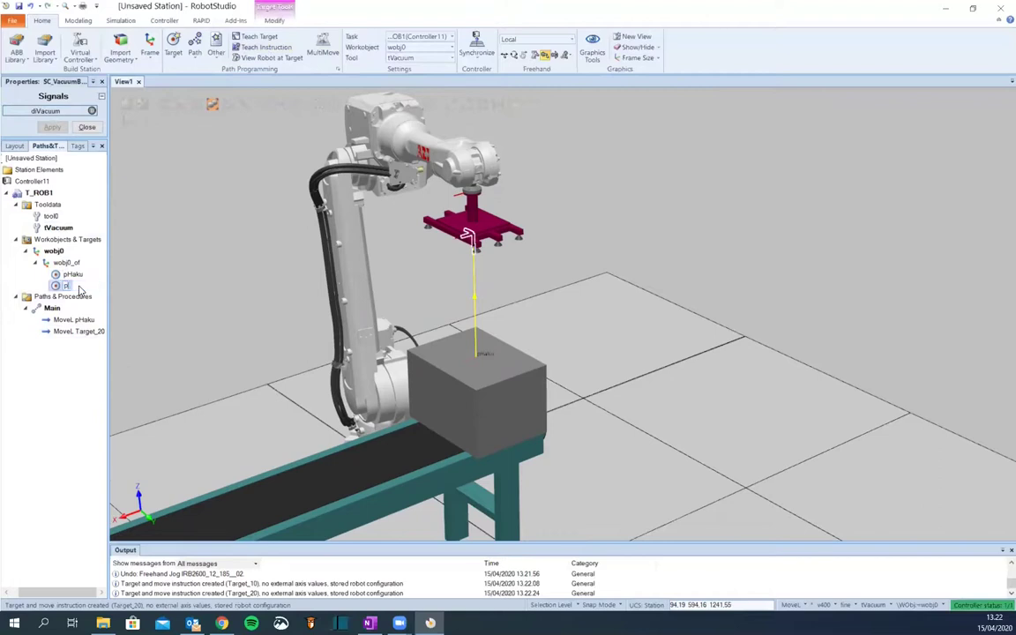
type("Koti")
left_click(66, 380)
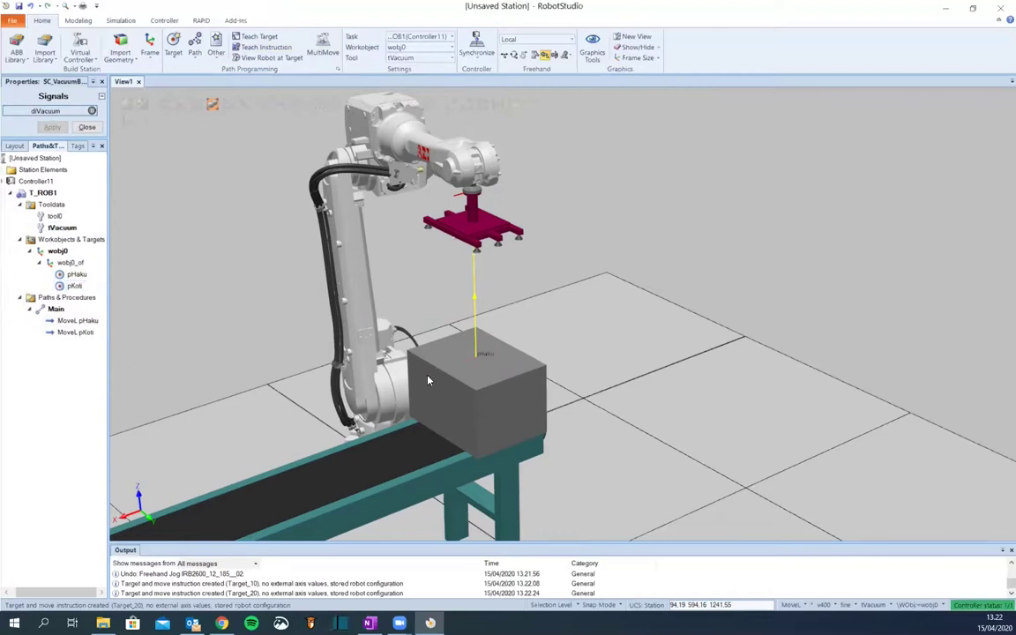
Preview the robot's pose at the pHaku and pKoti moves with View Robot at Target, and switch the preview off
scroll(418, 396, "down", 2)
left_click_drag(481, 432, 464, 431, "ctrl+shift")
scroll(460, 436, "down", 2)
scroll(468, 433, "up", 2)
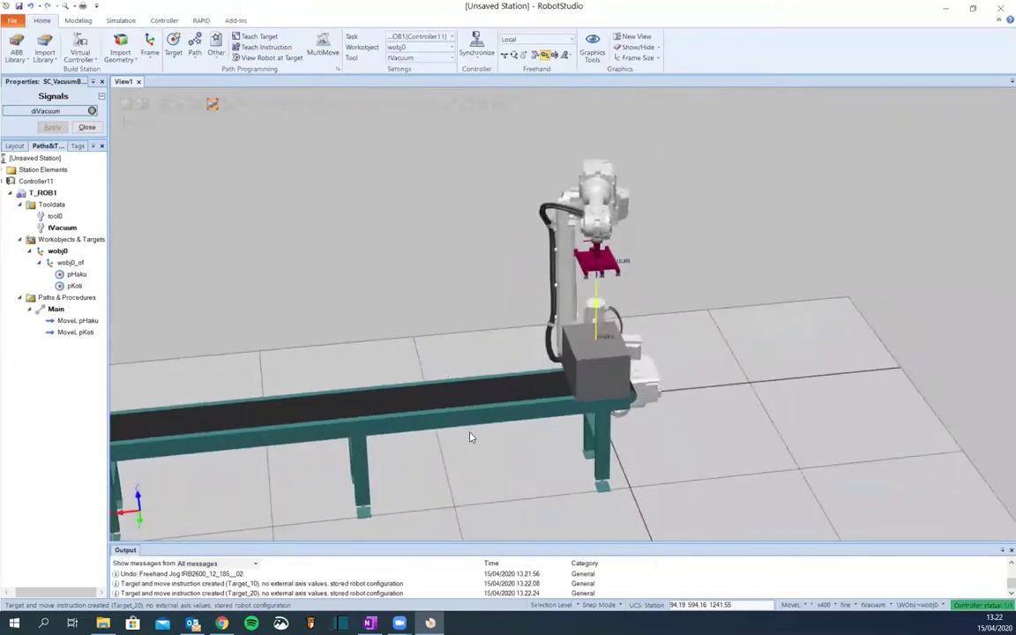
left_click_drag(698, 417, 603, 383, "ctrl+shift")
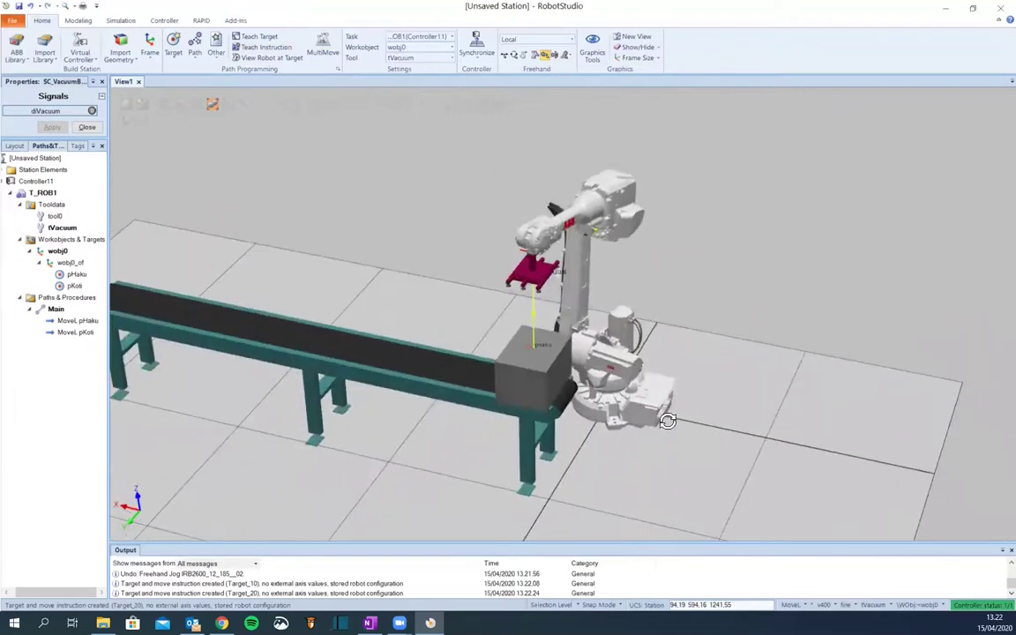
left_click(283, 60)
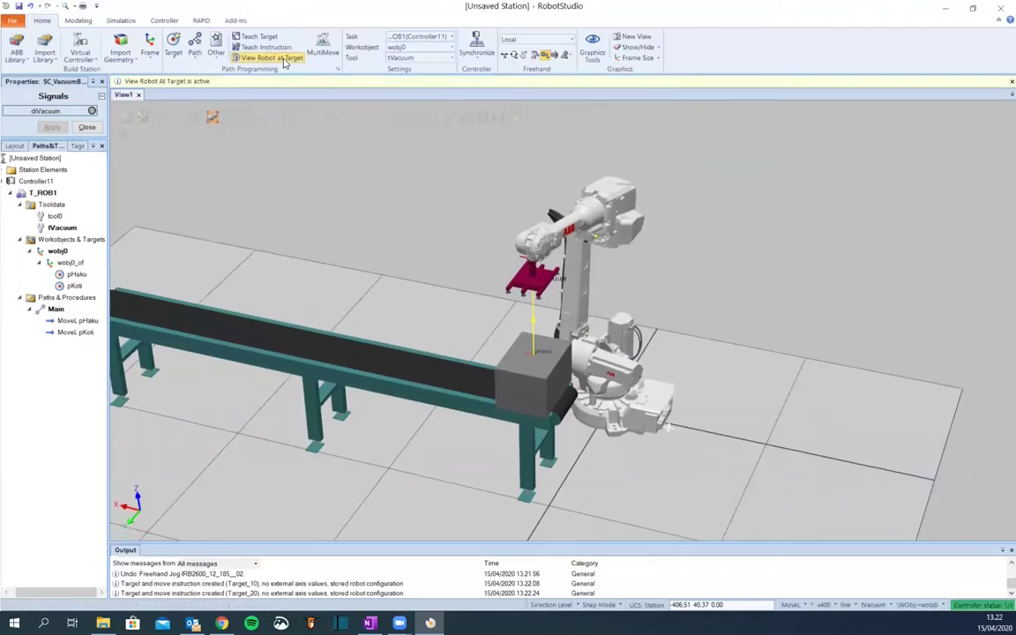
left_click(72, 320)
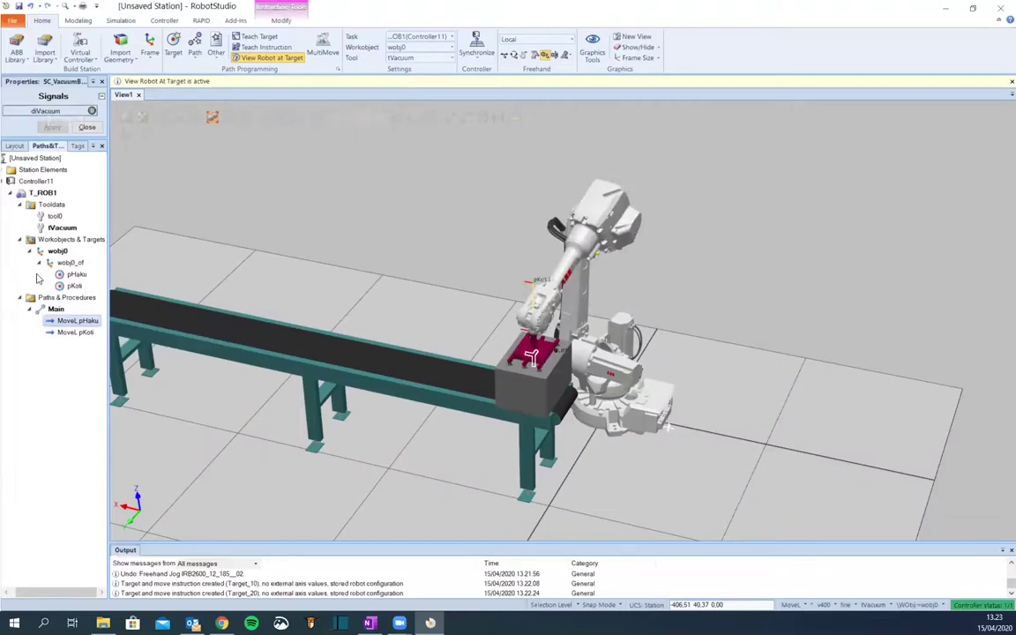
left_click(75, 333)
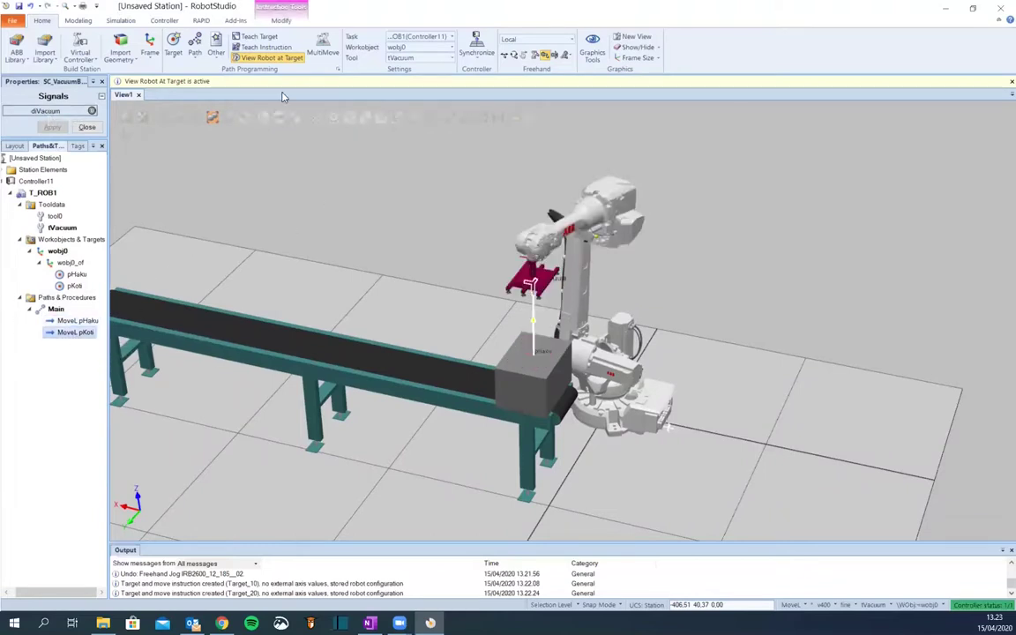
left_click(295, 58)
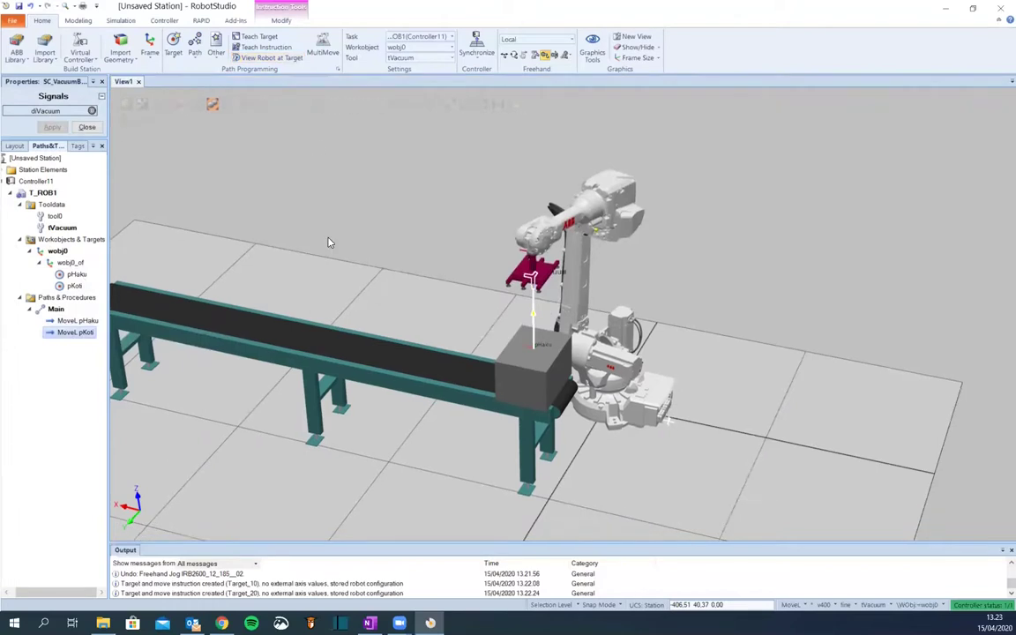
left_click(551, 479)
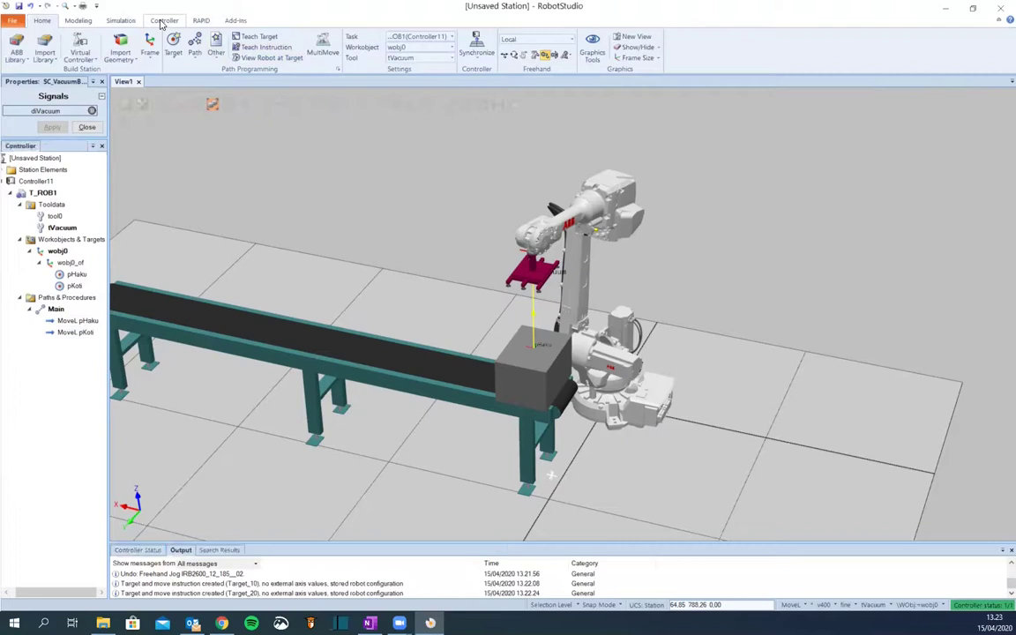
Open the controller's I/O System configuration and list its signals
left_click(163, 20)
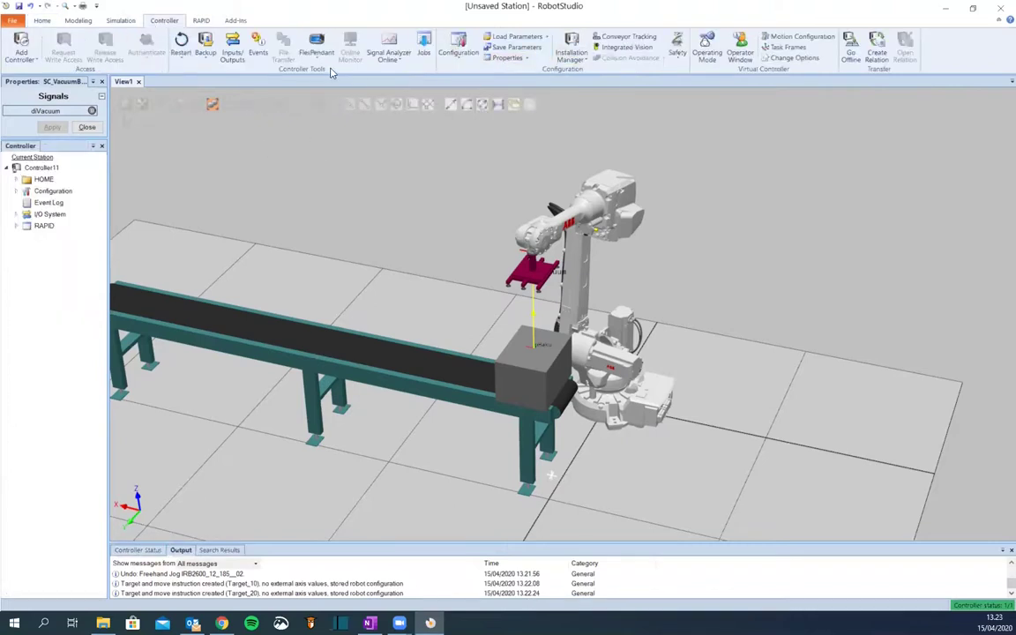
left_click(456, 45)
left_click(472, 98)
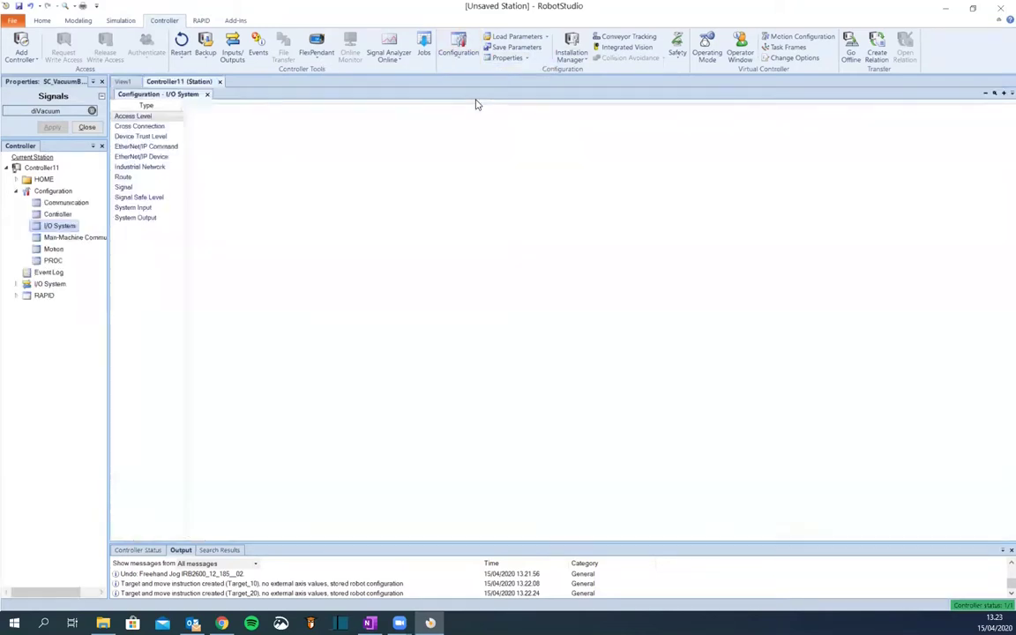
left_click(123, 188)
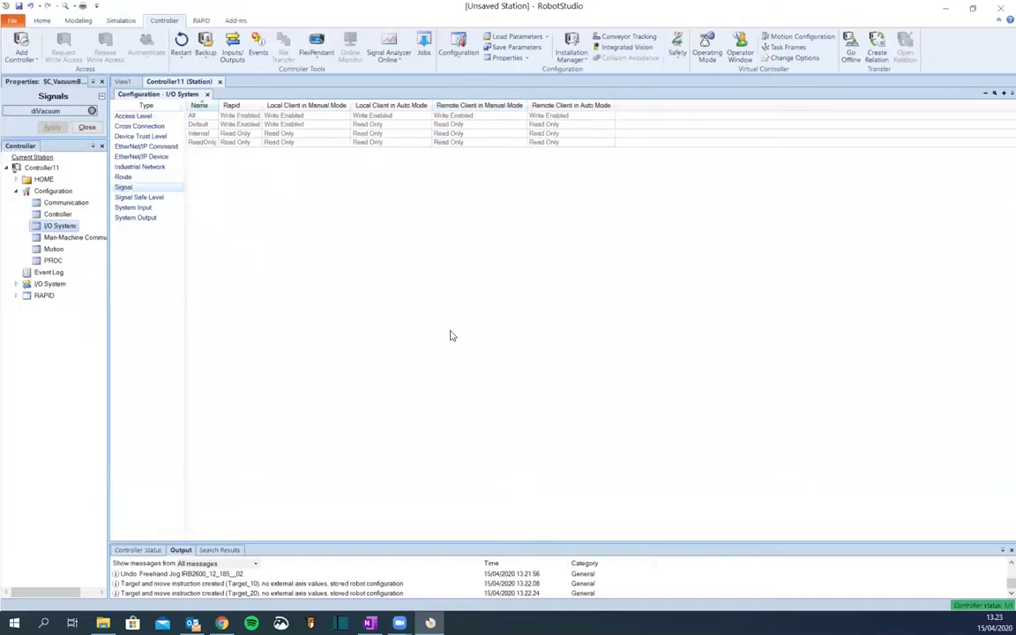
Create a new I/O signal named doVacuum as a Digital Output with access level All
right_click(300, 296)
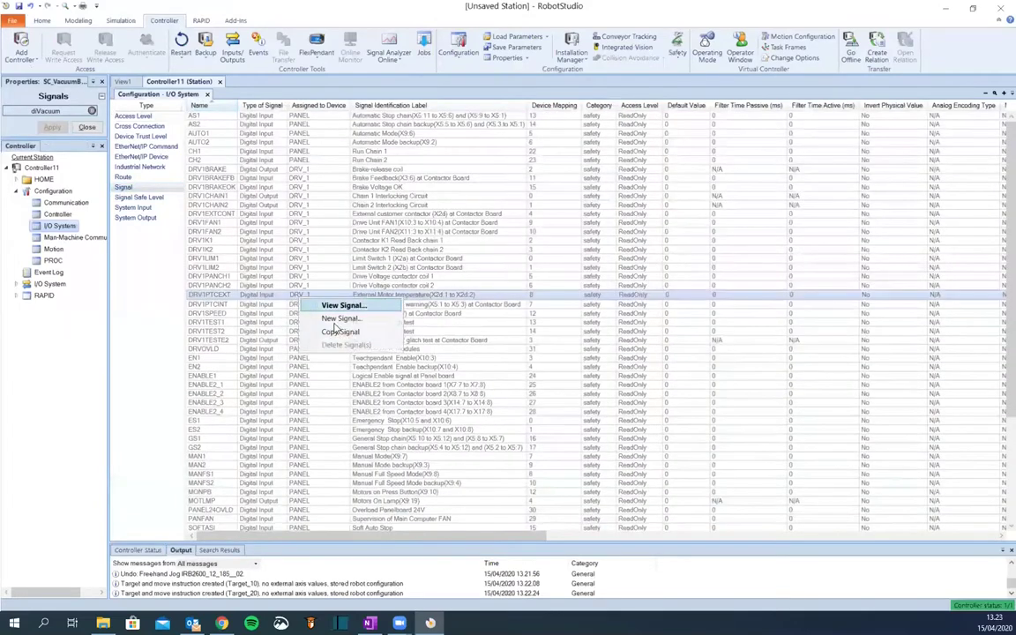
left_click(348, 329)
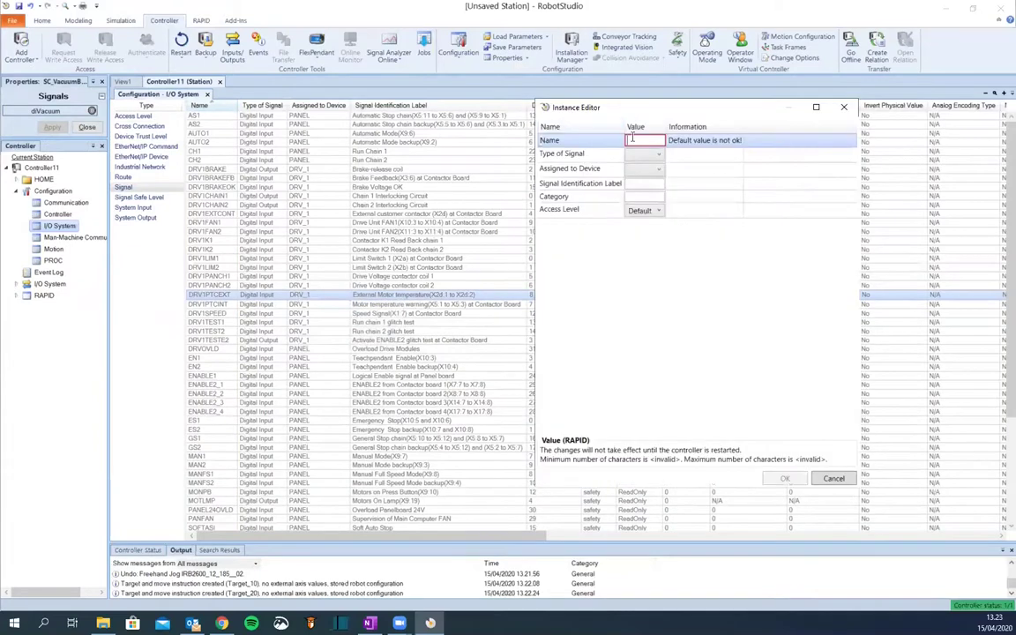
type("do")
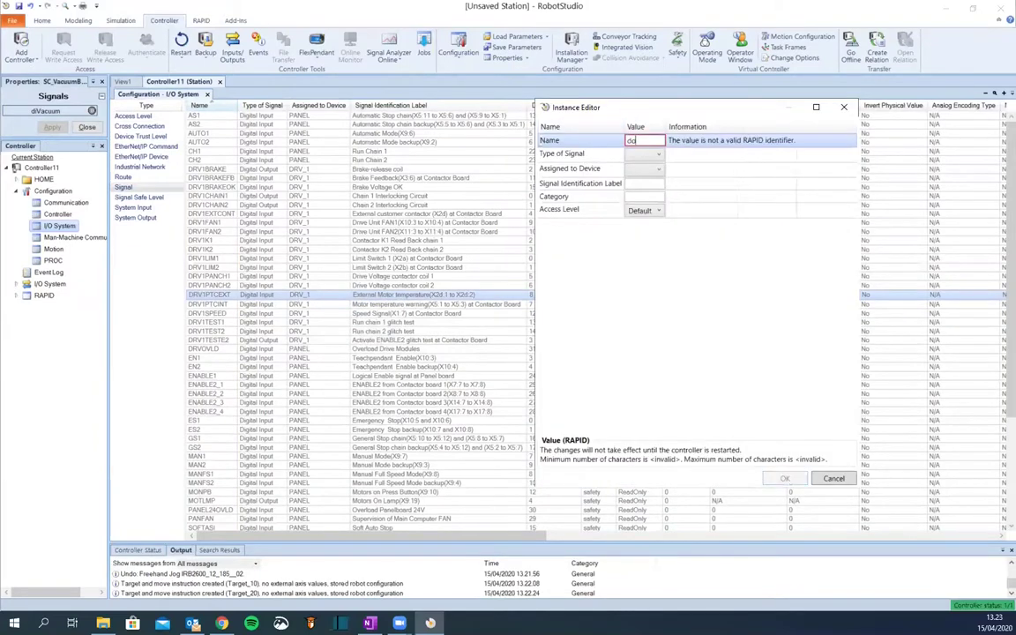
type("Vacuum")
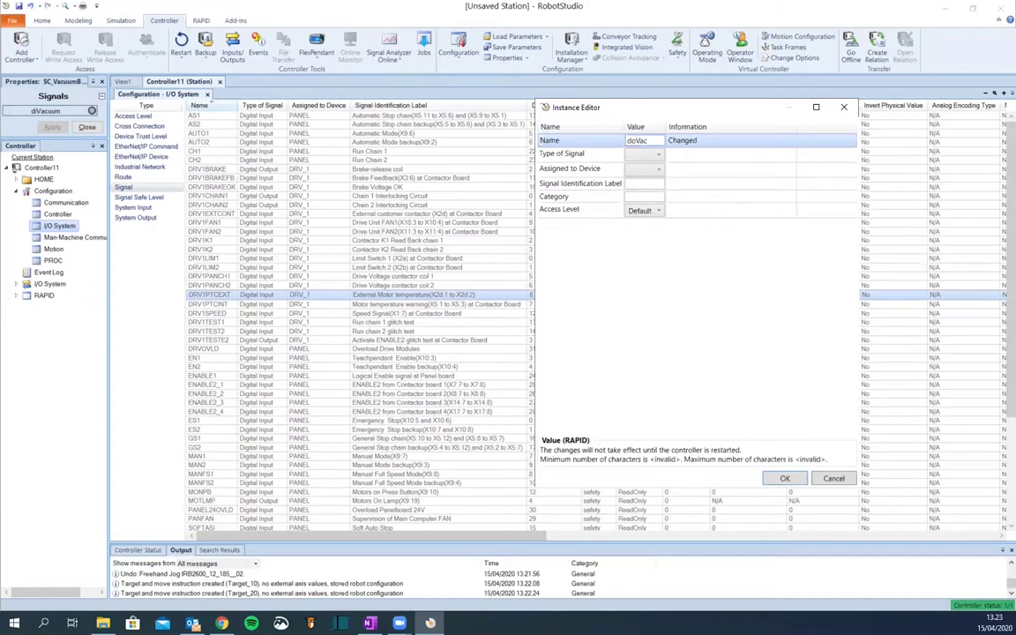
left_click(632, 155)
left_click(639, 154)
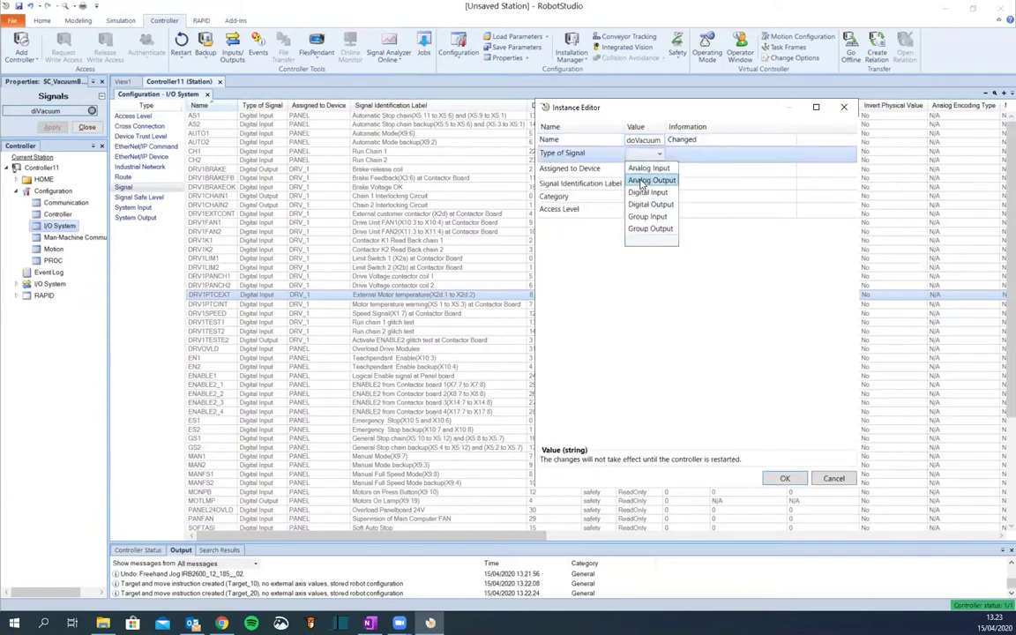
left_click(642, 205)
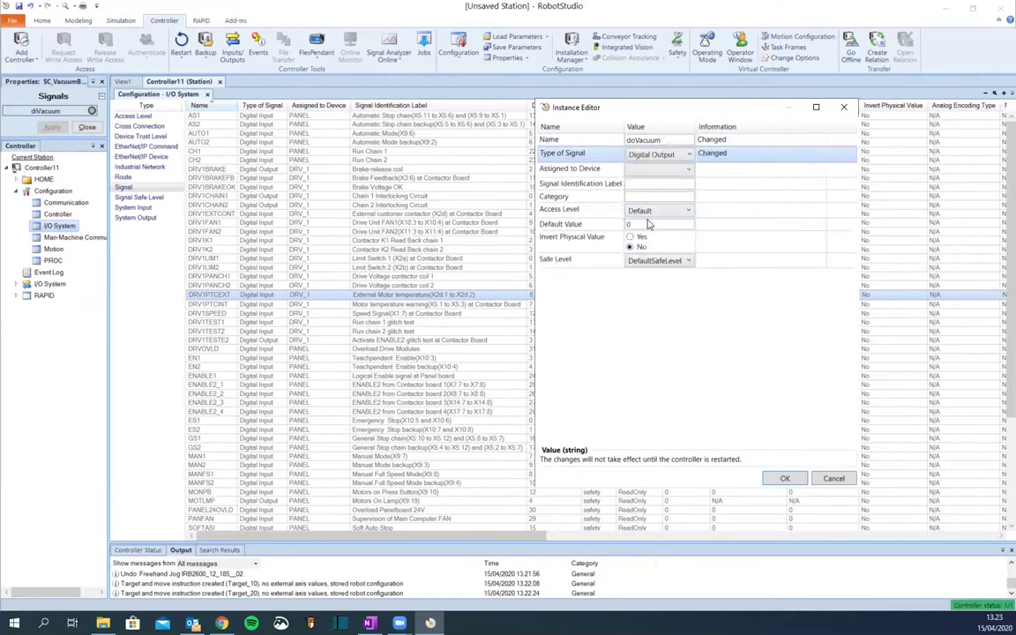
left_click(648, 212)
left_click(638, 223)
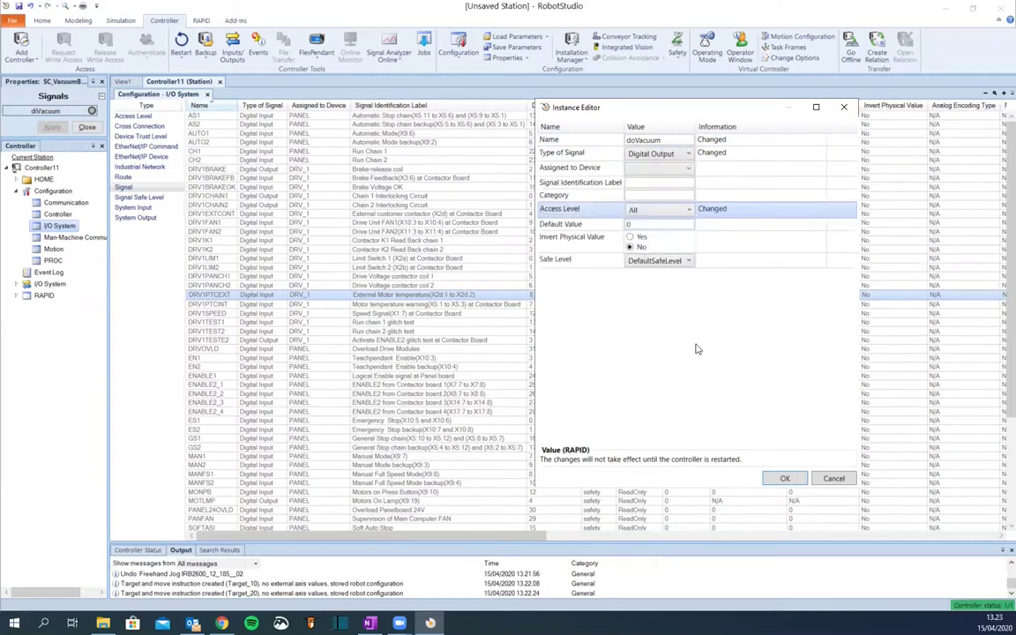
left_click(781, 479)
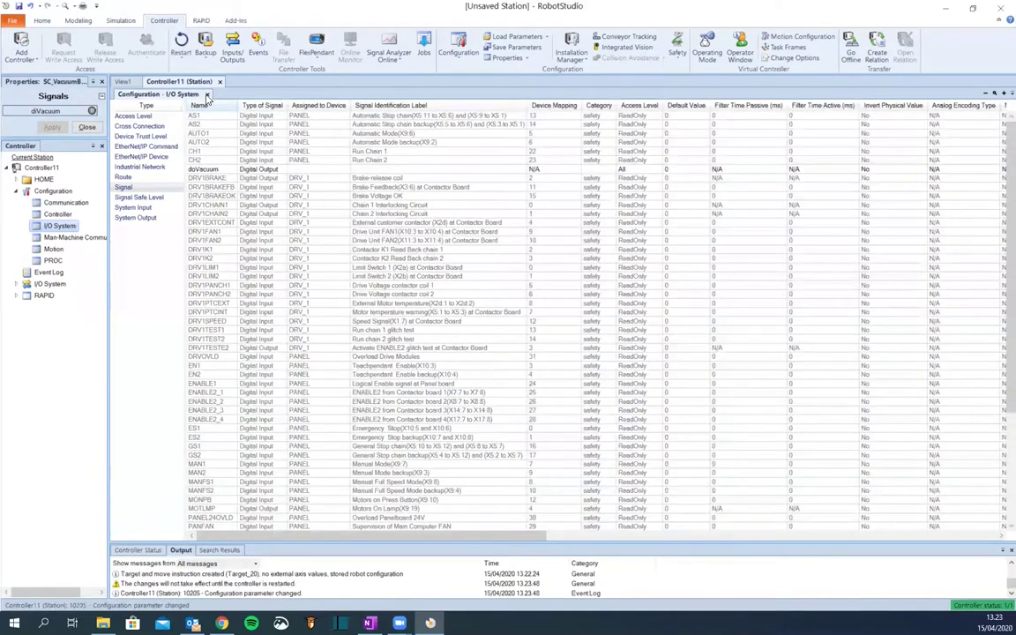
Warm-restart the controller to activate the new signal, and close the I/O System configuration
left_click(166, 43)
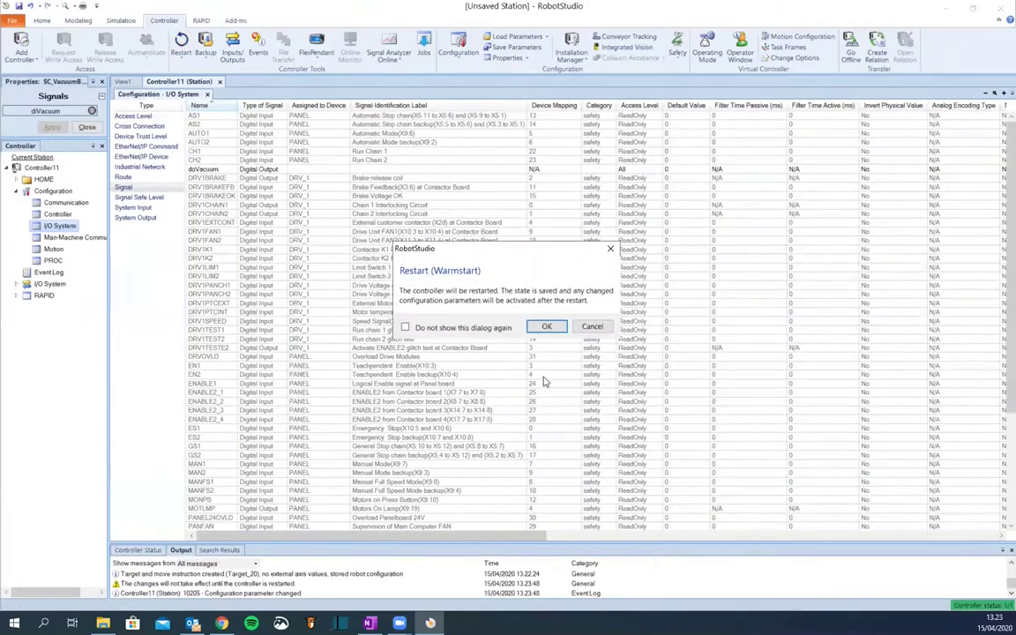
left_click(544, 327)
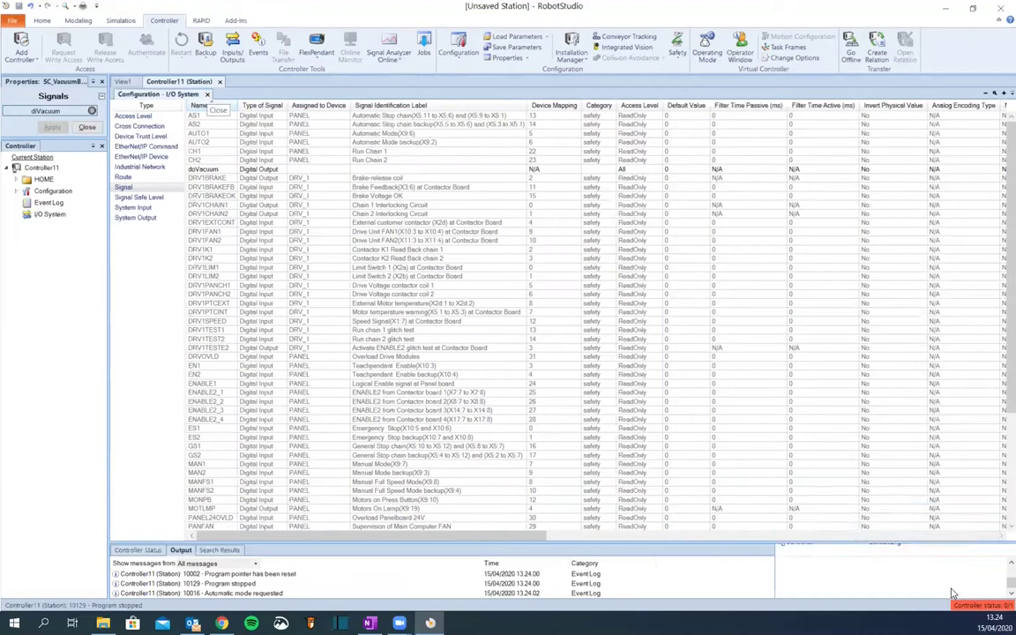
left_click(208, 95)
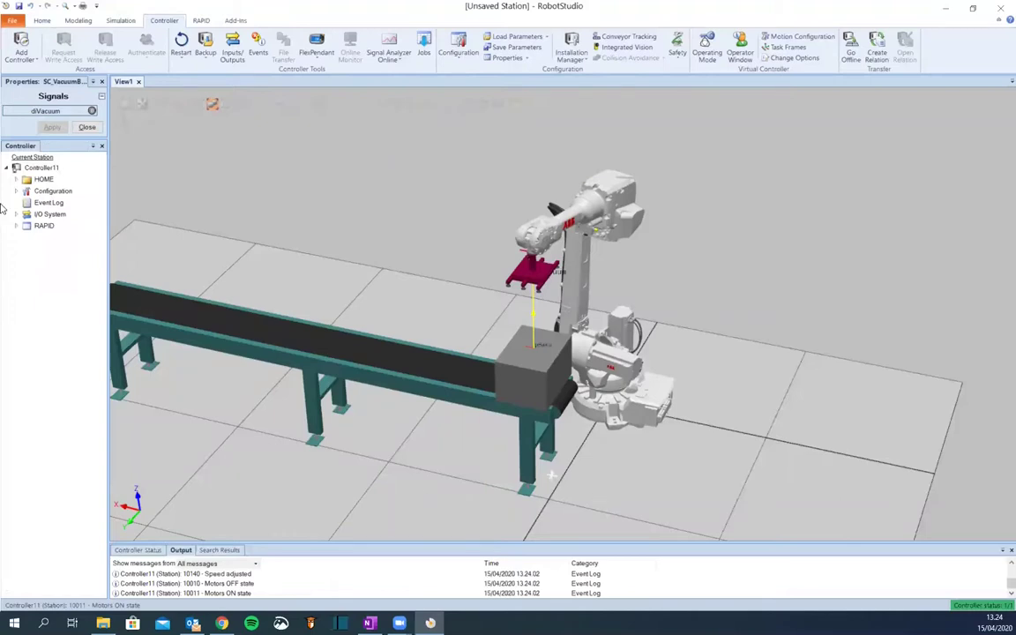
Bring up the I/O Simulator for Controller11 and filter its signals by User List
left_click(115, 20)
left_click(238, 50)
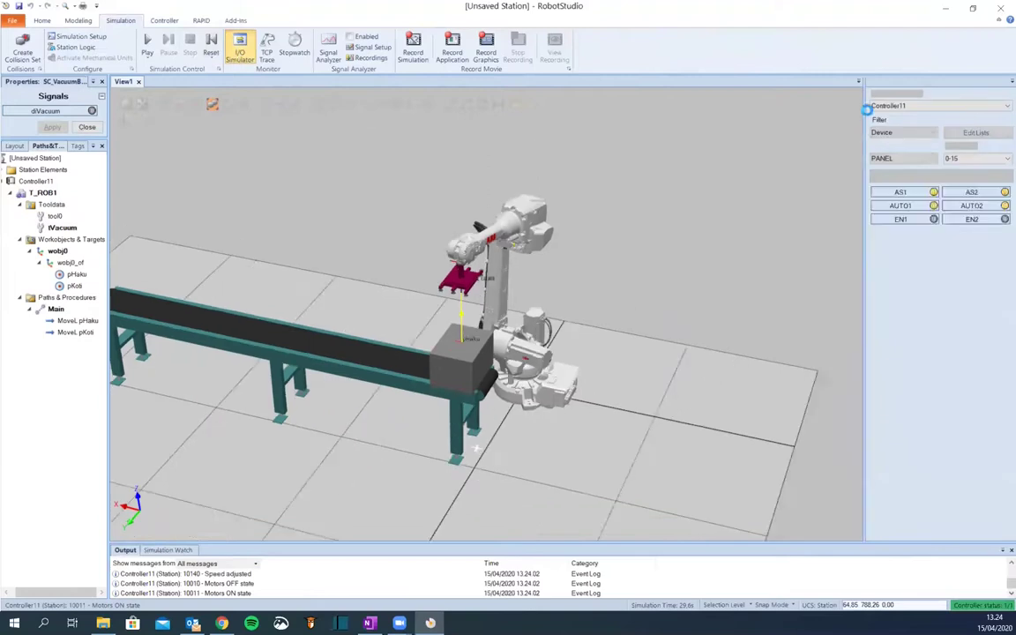
left_click(901, 132)
left_click(891, 157)
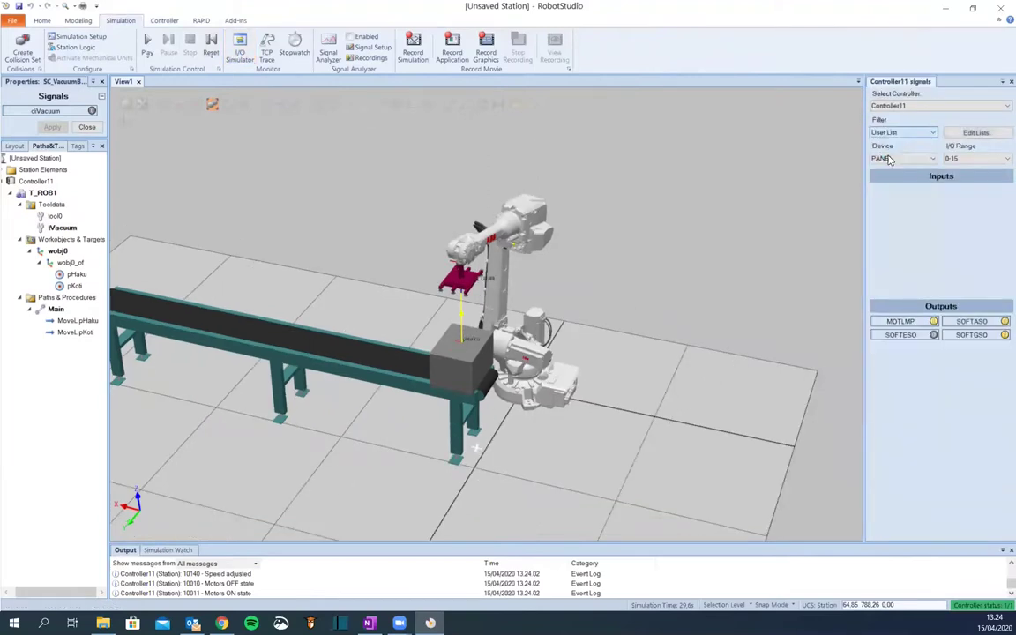
Create a user signal list that contains only the doVacuum signal
left_click(970, 132)
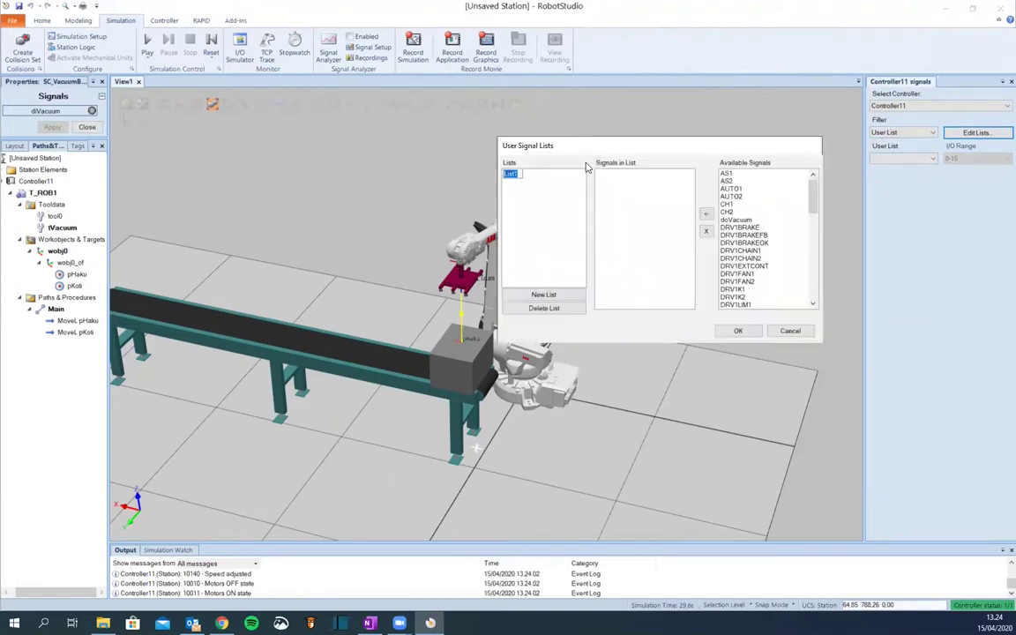
left_click(533, 202)
left_click(510, 172)
left_click(737, 220)
left_click(703, 215)
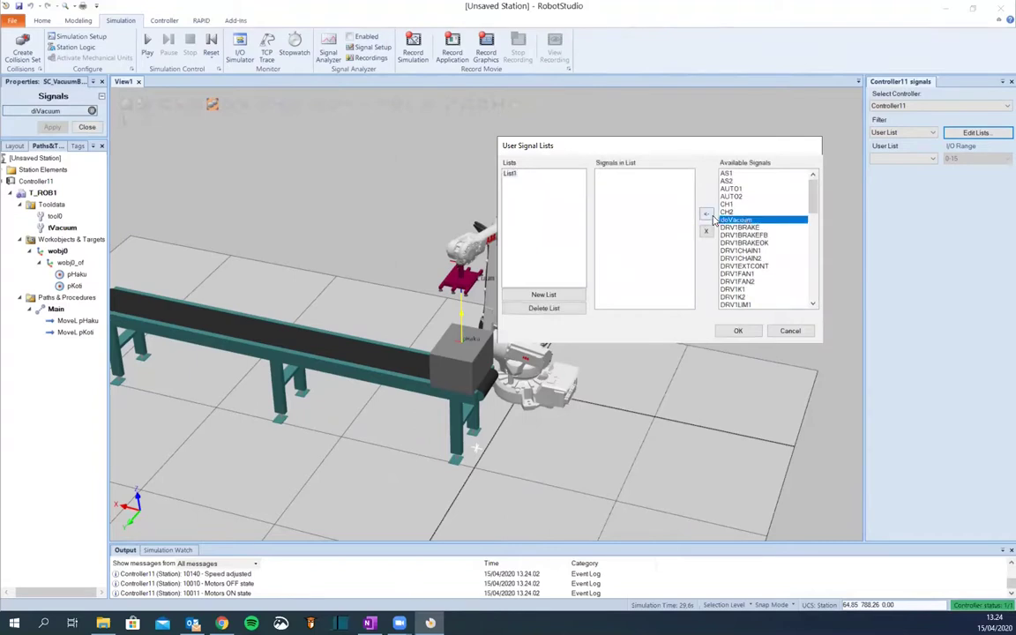
left_click(738, 331)
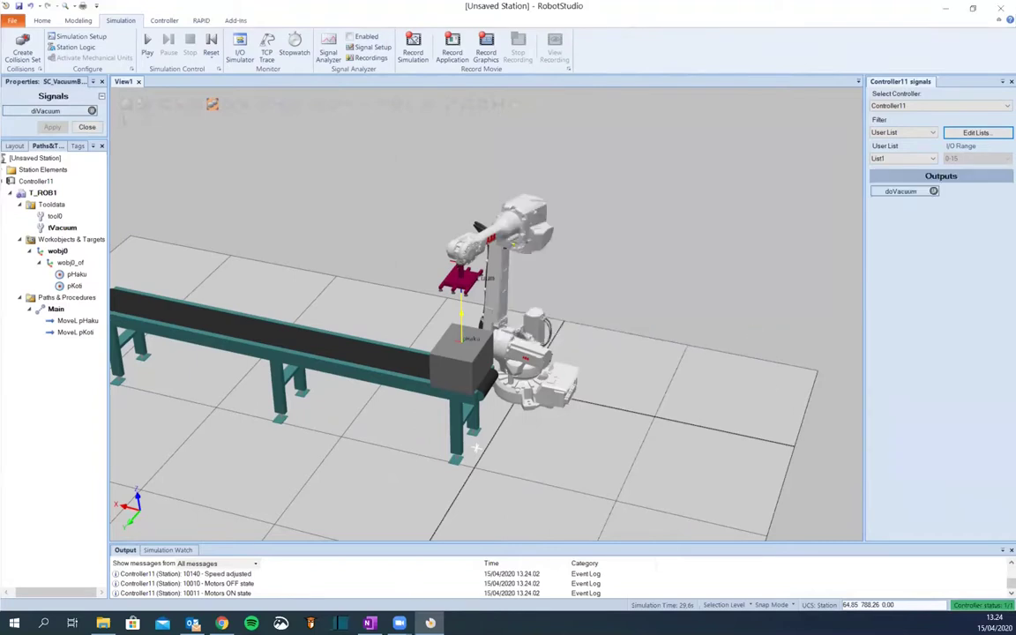
Try the doVacuum output in the I/O Simulator and close the SC_VacuumBox signal properties
left_click_drag(863, 238, 893, 237)
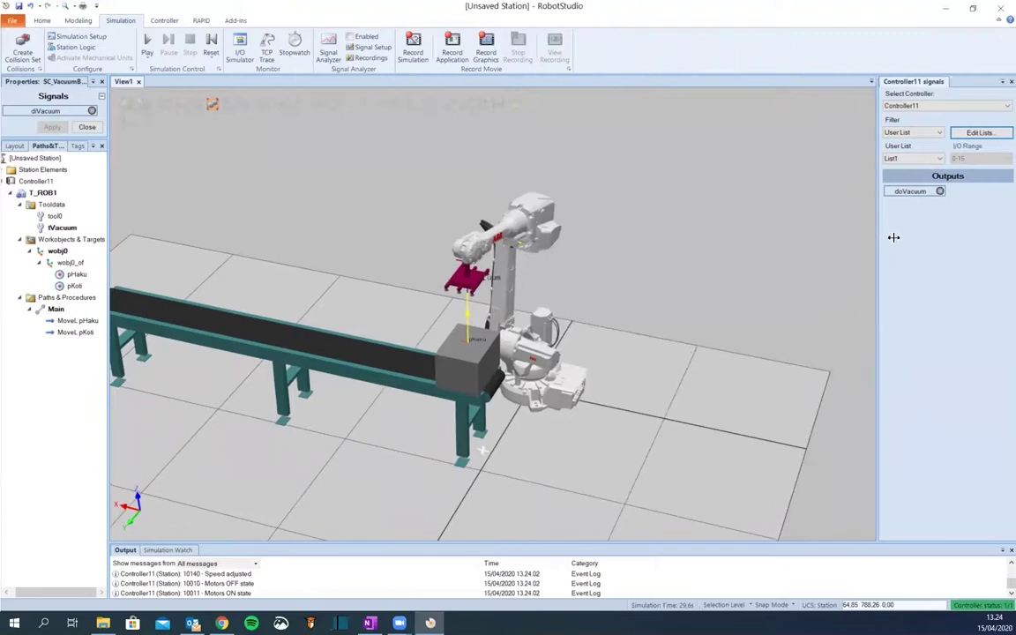
left_click(905, 193)
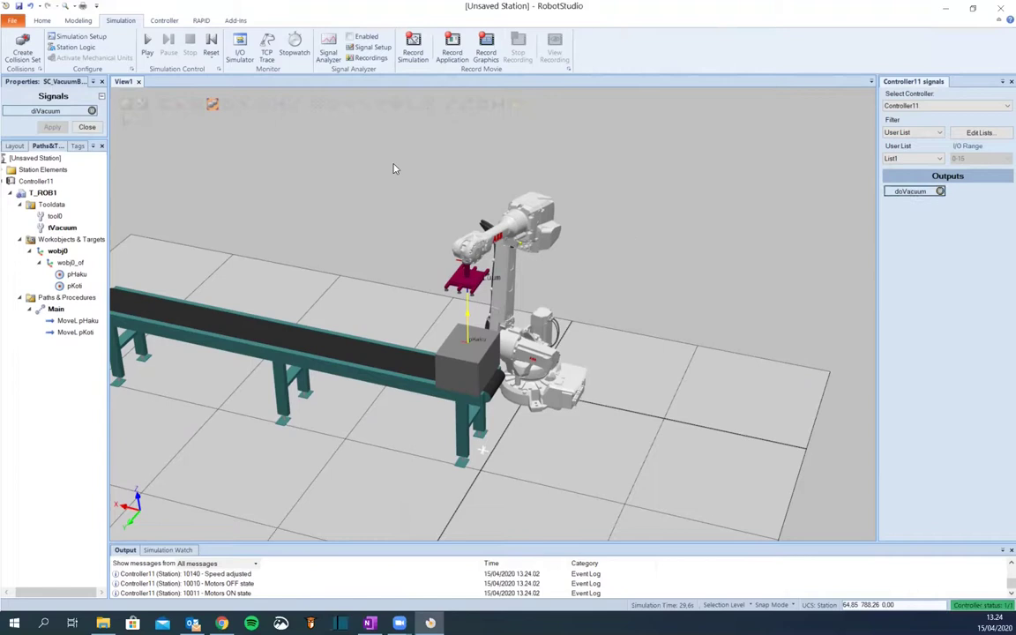
left_click(86, 125)
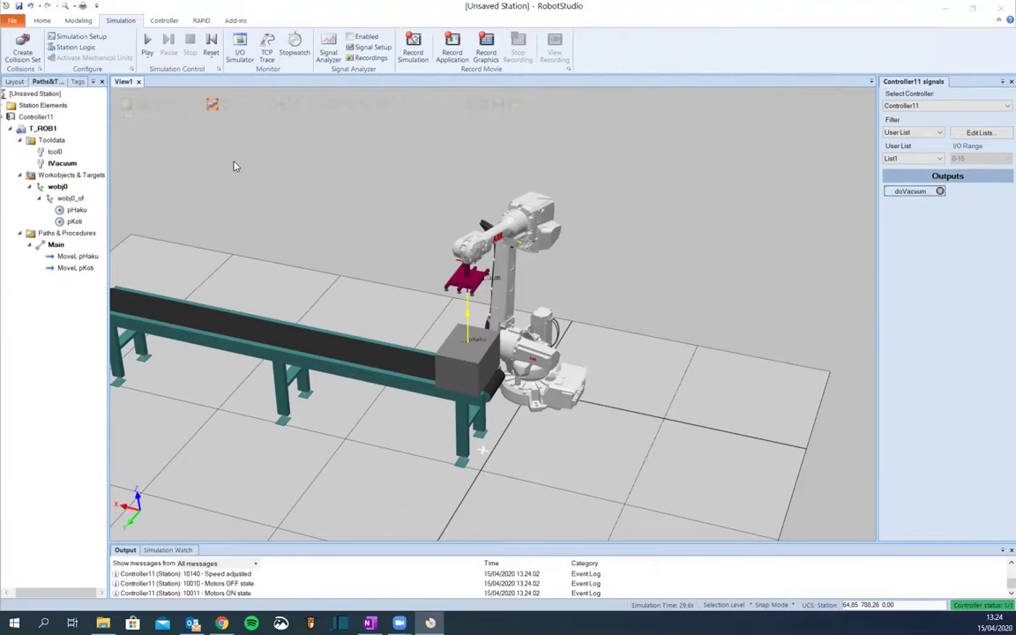
Using View Robot at Target, switch doVacuum on at the pHaku move, go to the pKoti move and switch doVacuum off
left_click(42, 21)
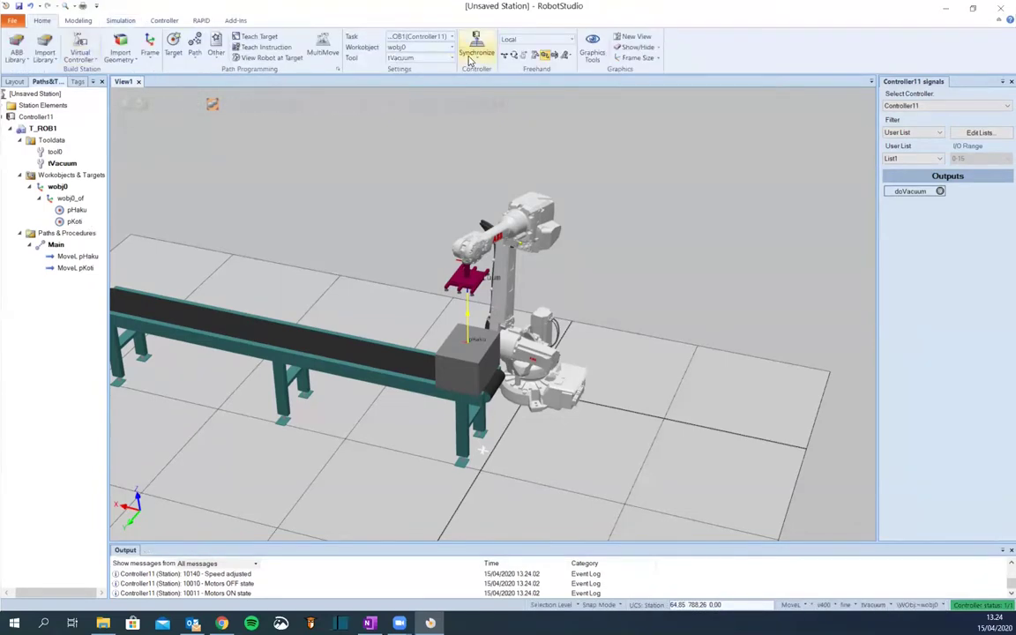
left_click(266, 58)
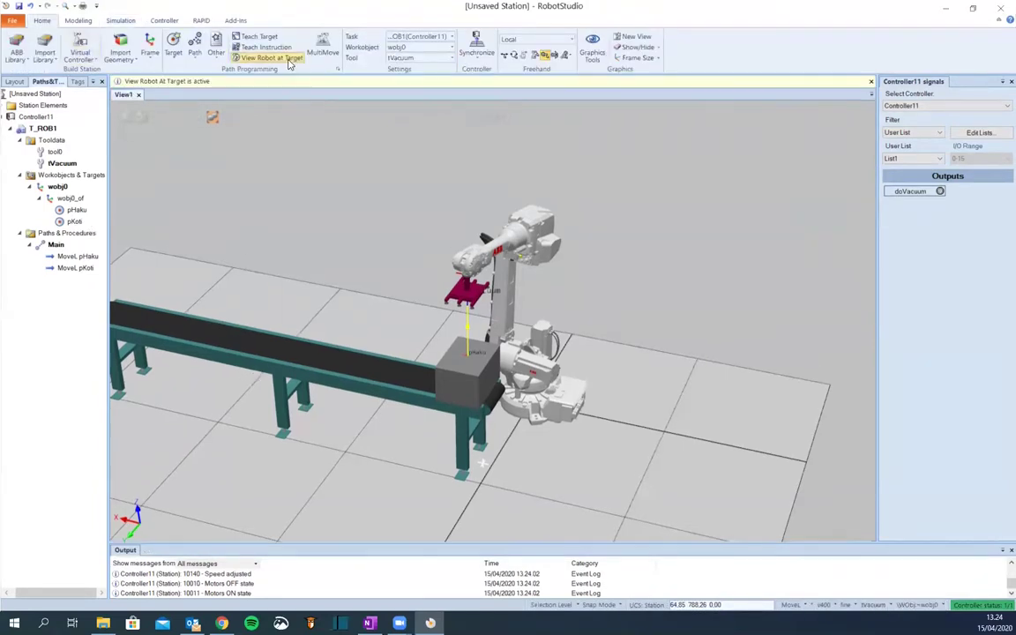
left_click(76, 255)
left_click(940, 190)
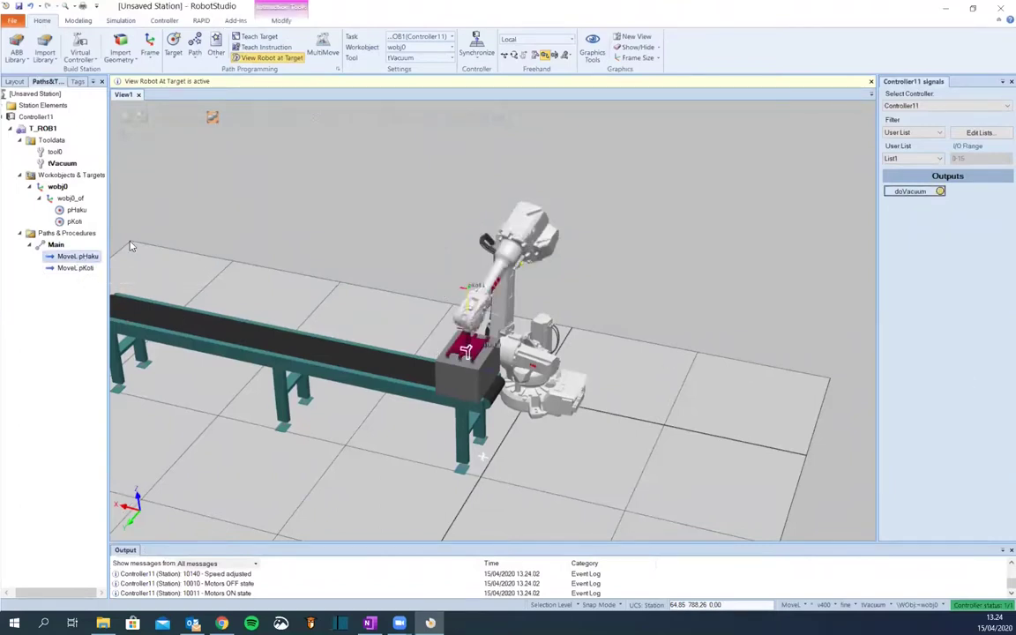
left_click(84, 269)
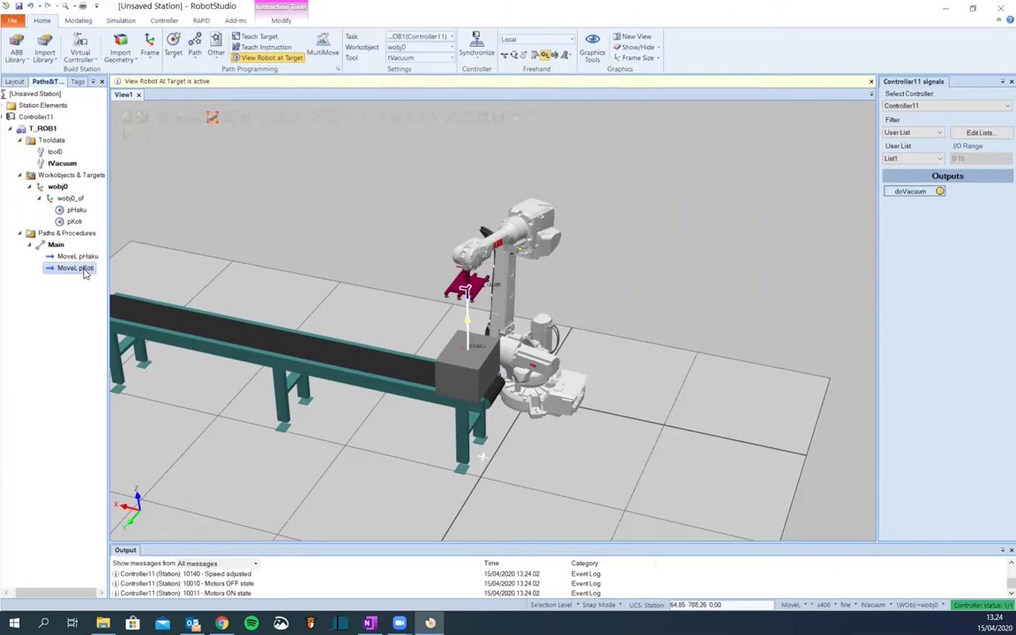
left_click(923, 192)
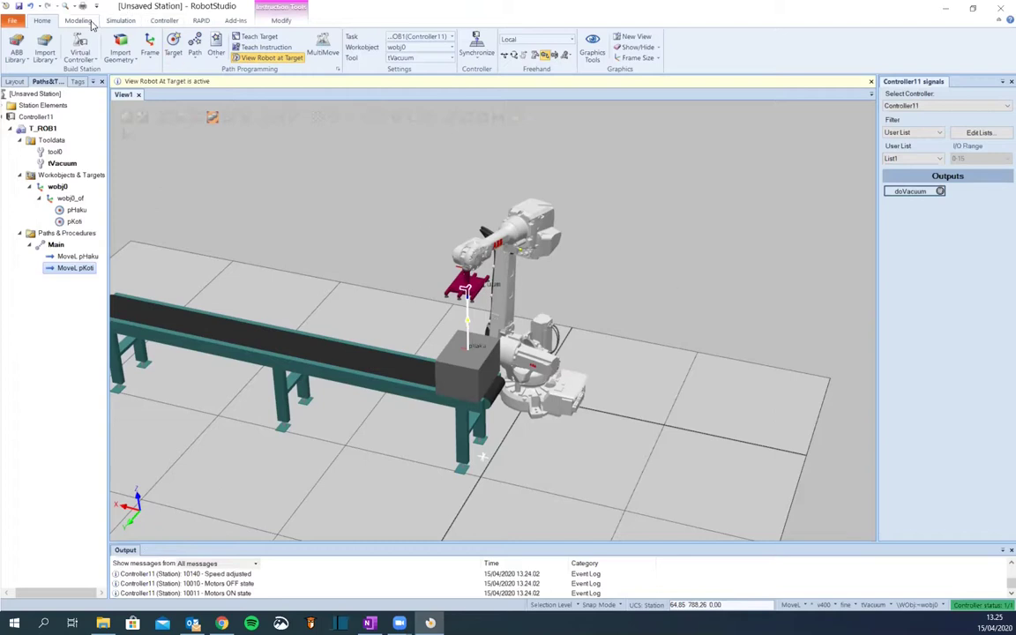
Add an I/O connection in Station Logic from Controller11's doVacuum to SC_VacuumBox's diVacuum, and close Station Logic
left_click(118, 22)
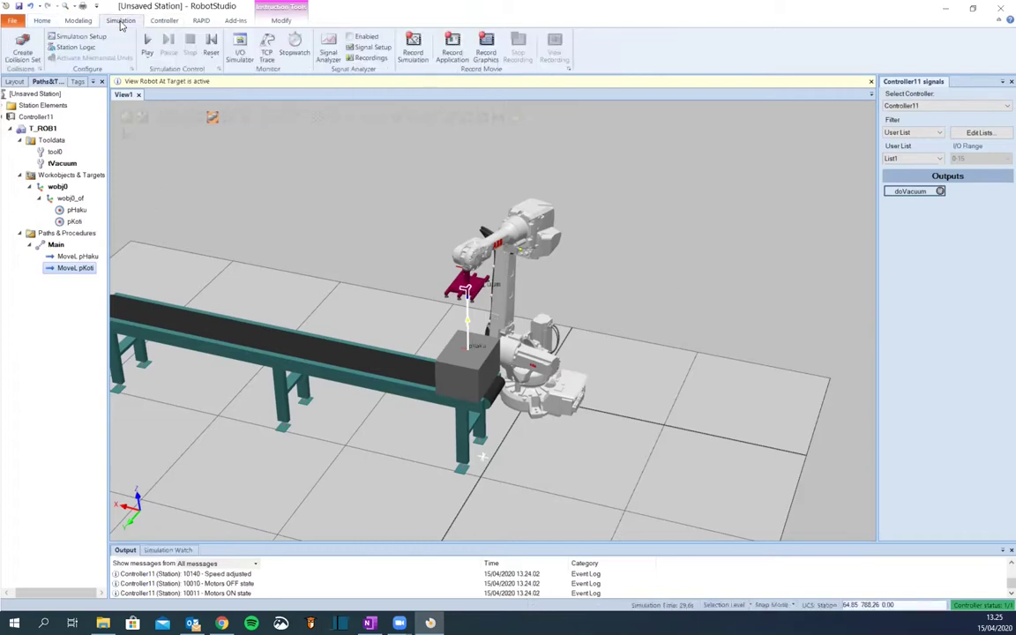
left_click(74, 47)
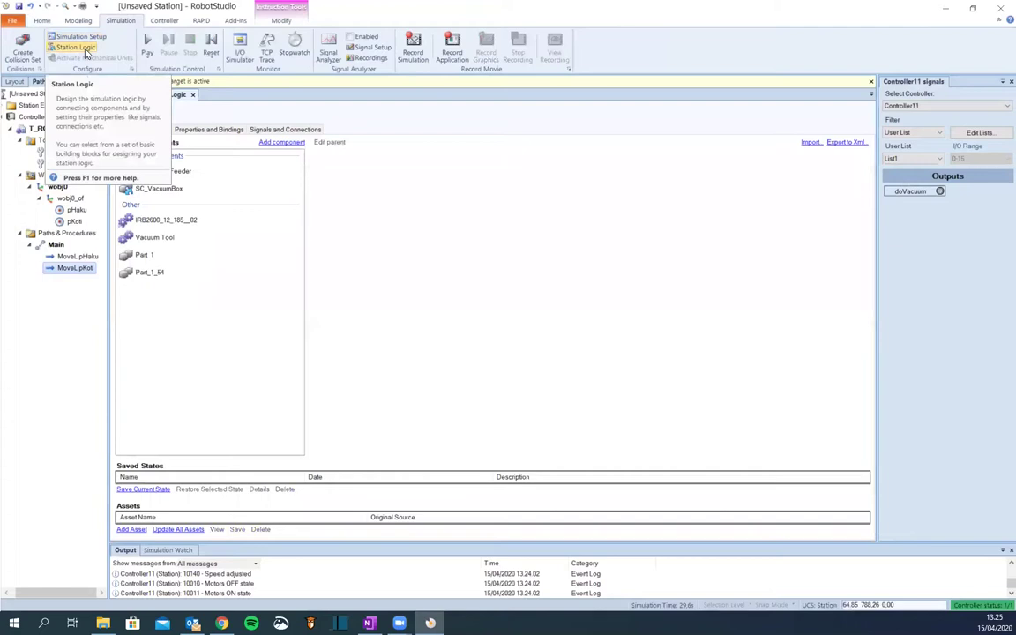
left_click(280, 130)
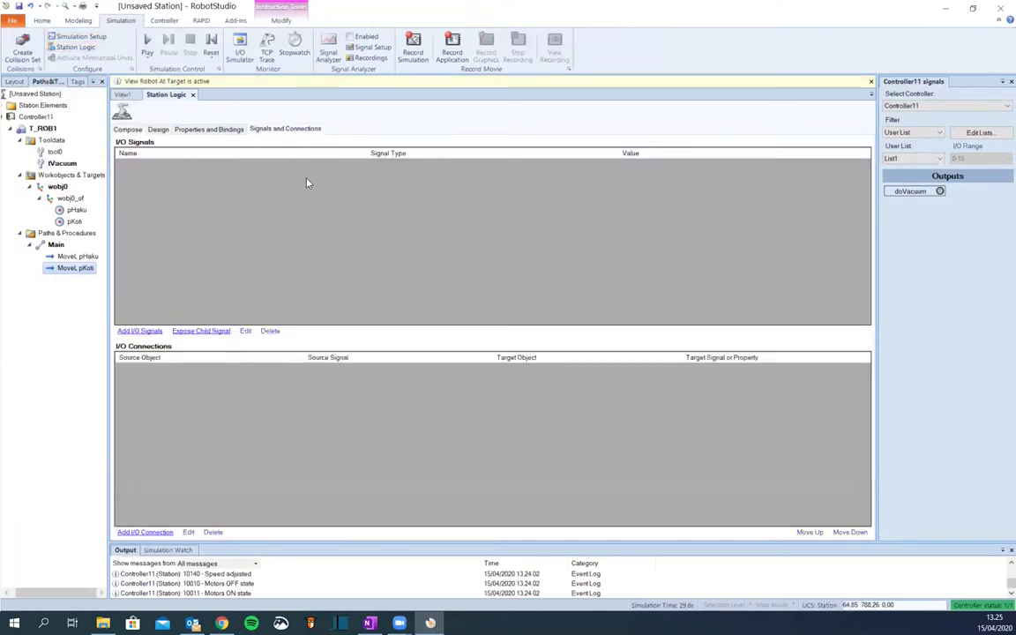
left_click(152, 532)
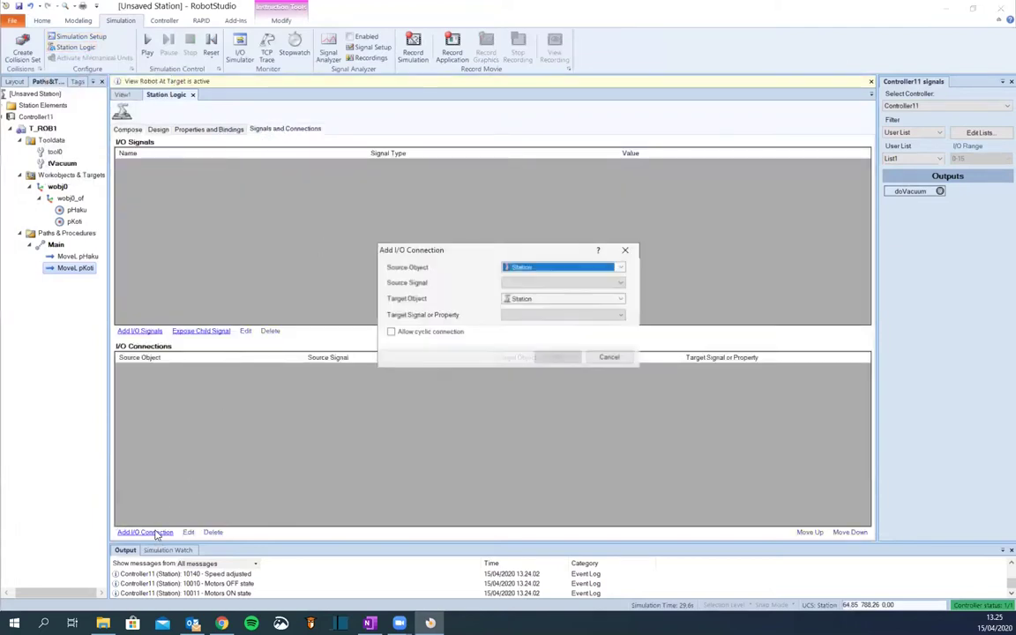
left_click(596, 266)
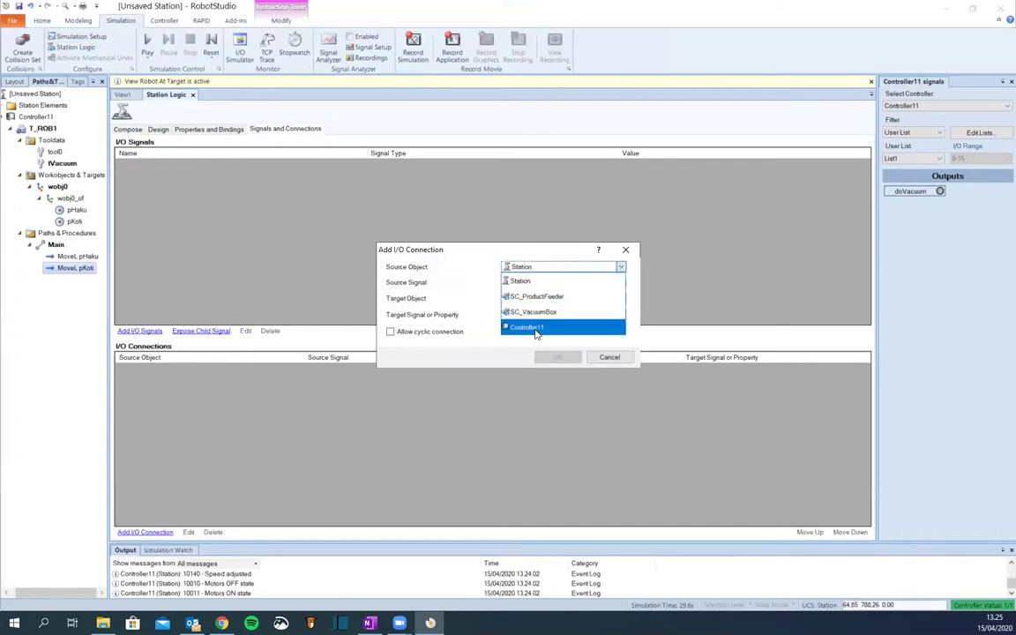
left_click(533, 328)
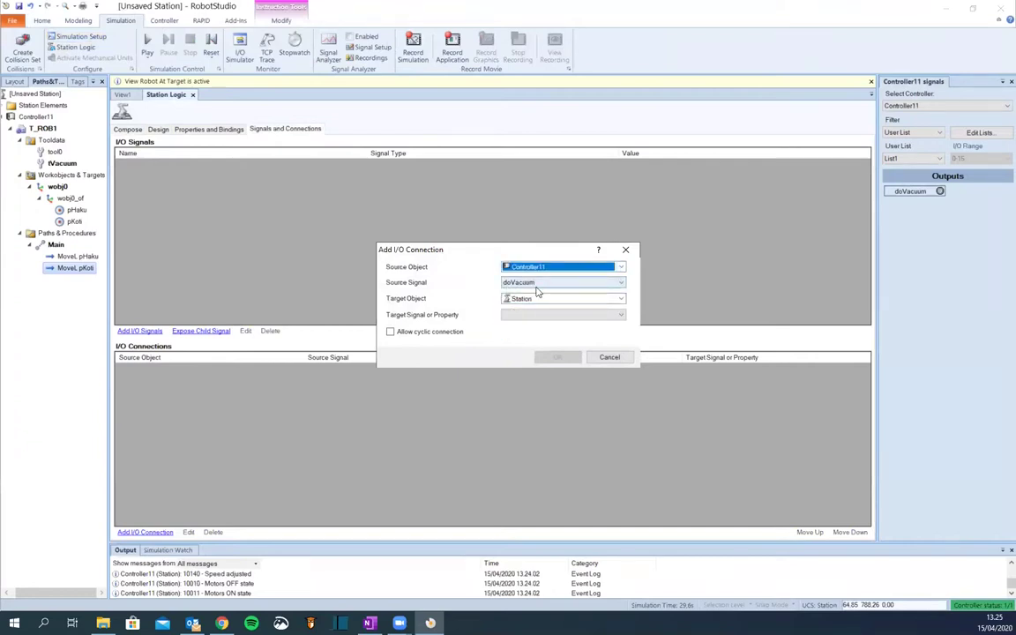
left_click(561, 298)
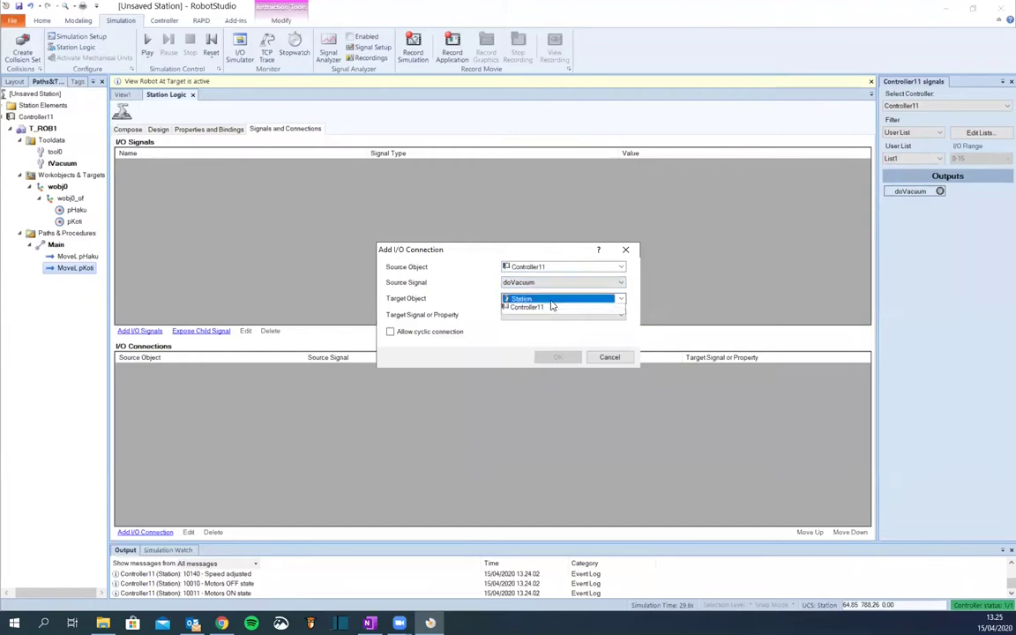
left_click(547, 407)
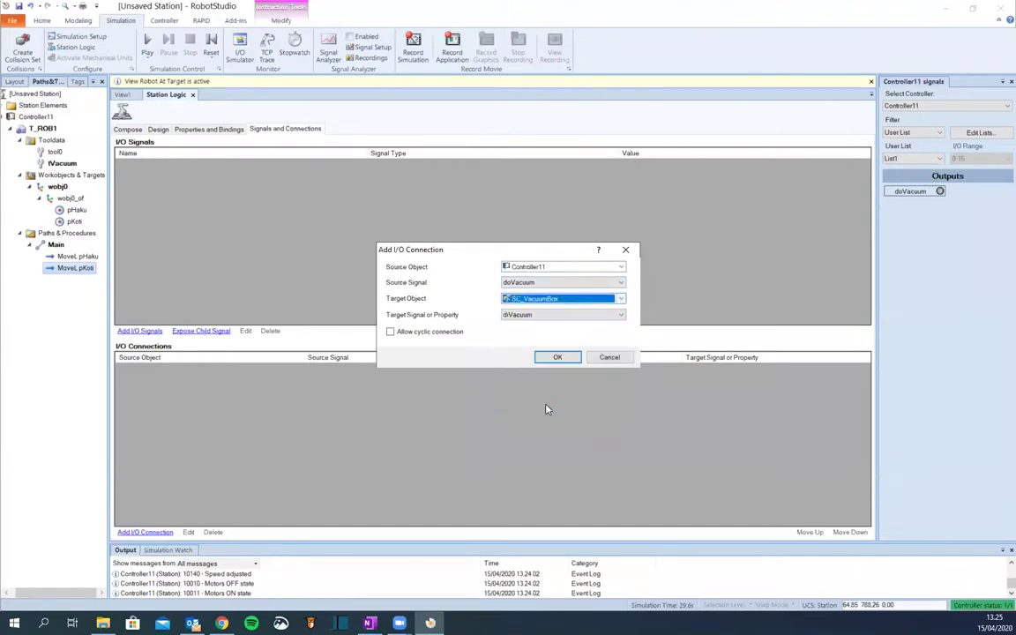
left_click(561, 357)
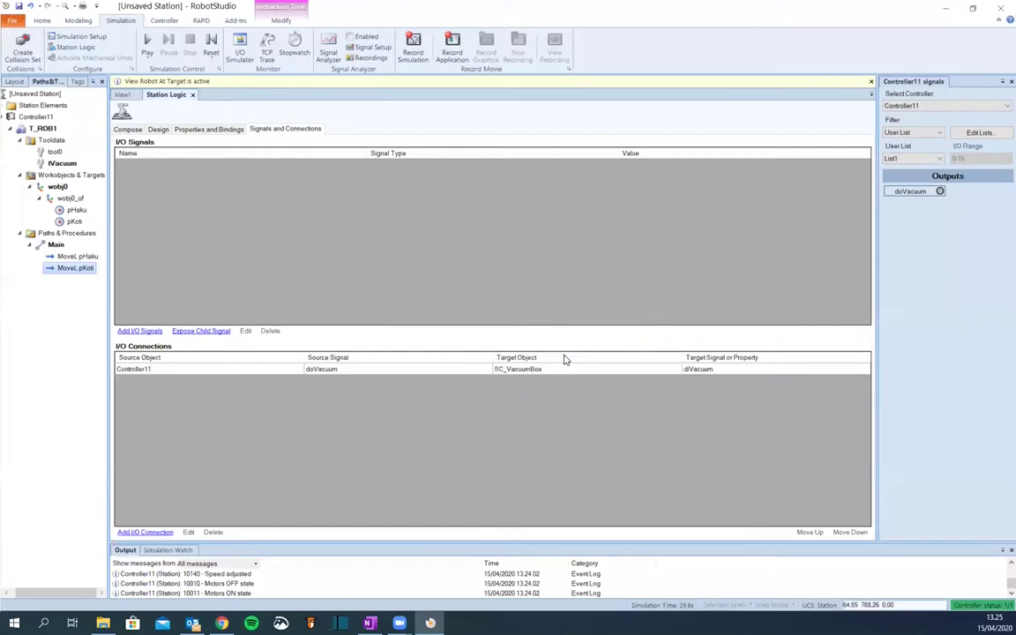
left_click(193, 95)
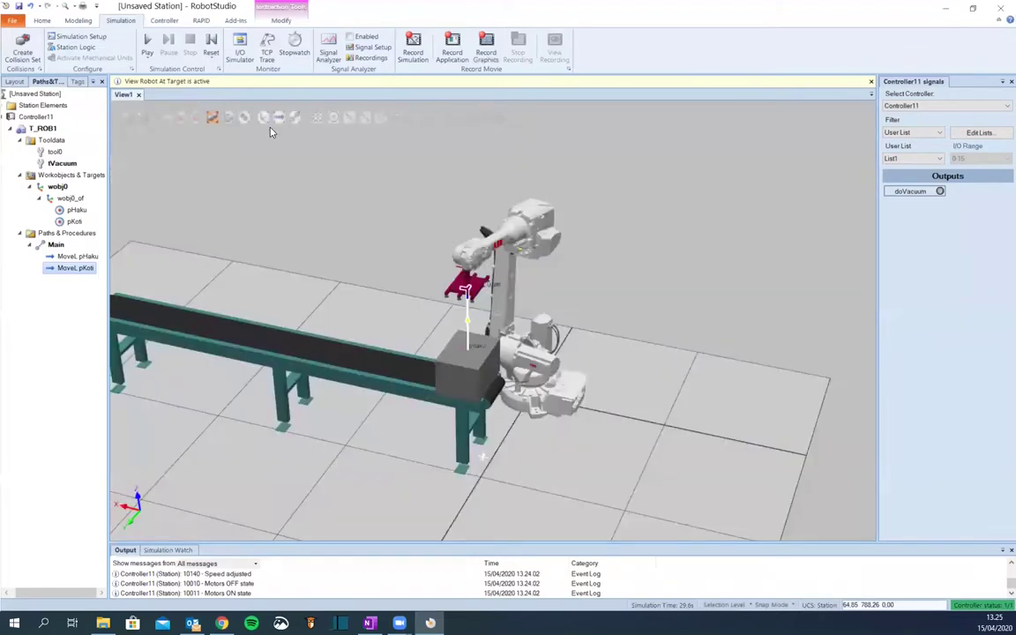
Move the robot to the pHaku move, switch doVacuum on, go to the pKoti move and turn off View Robot at Target
left_click(75, 256)
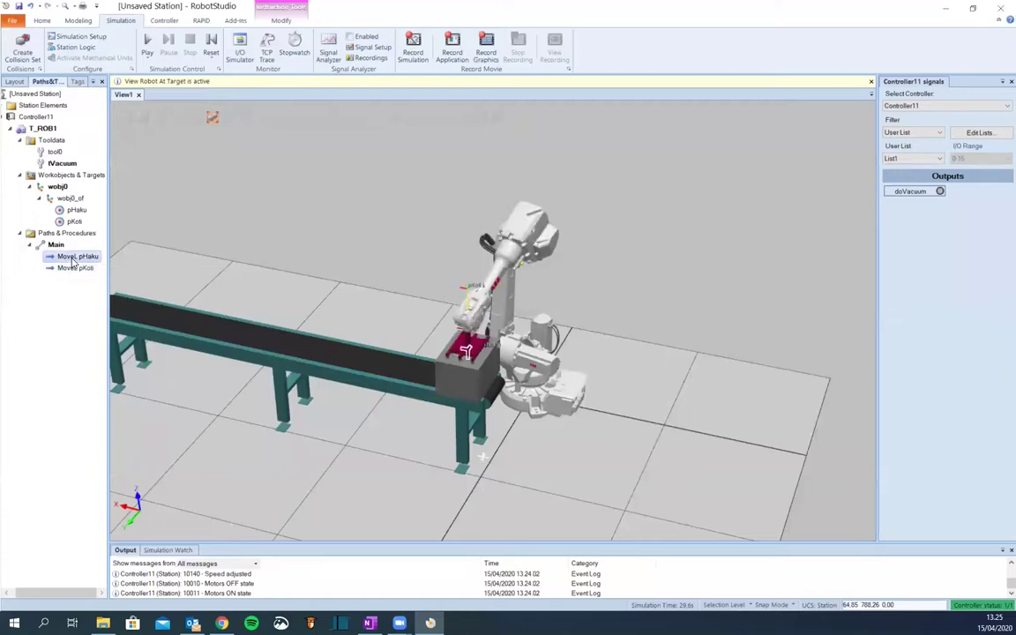
left_click(909, 192)
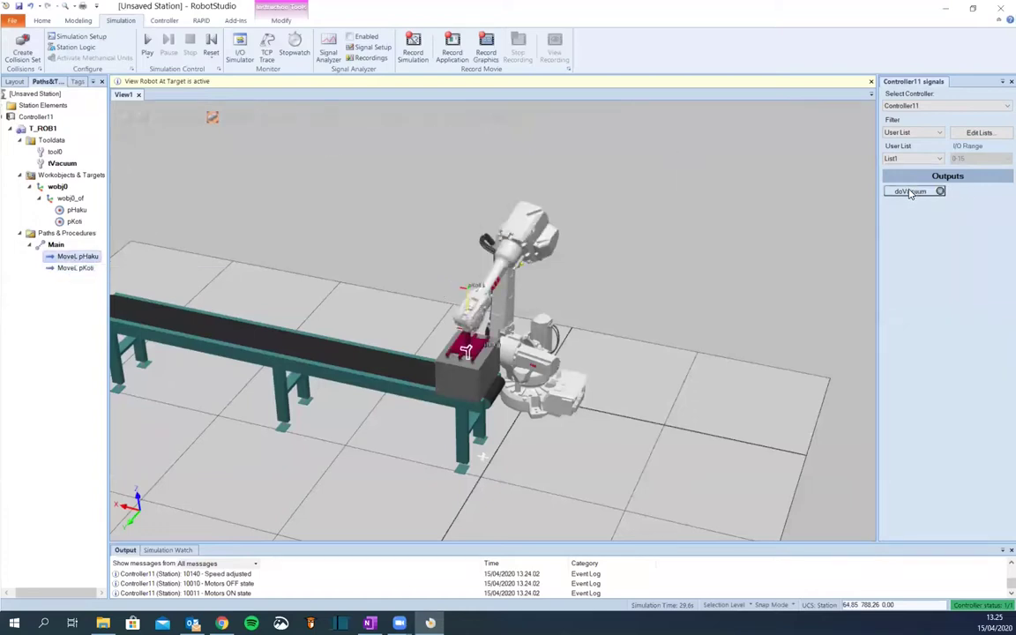
left_click(75, 269)
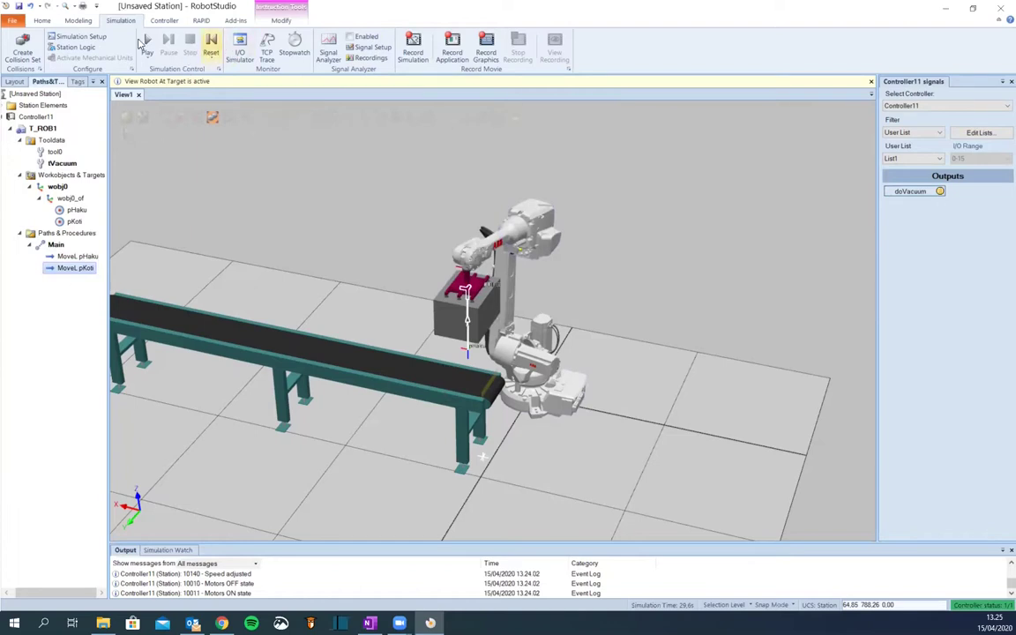
left_click(42, 21)
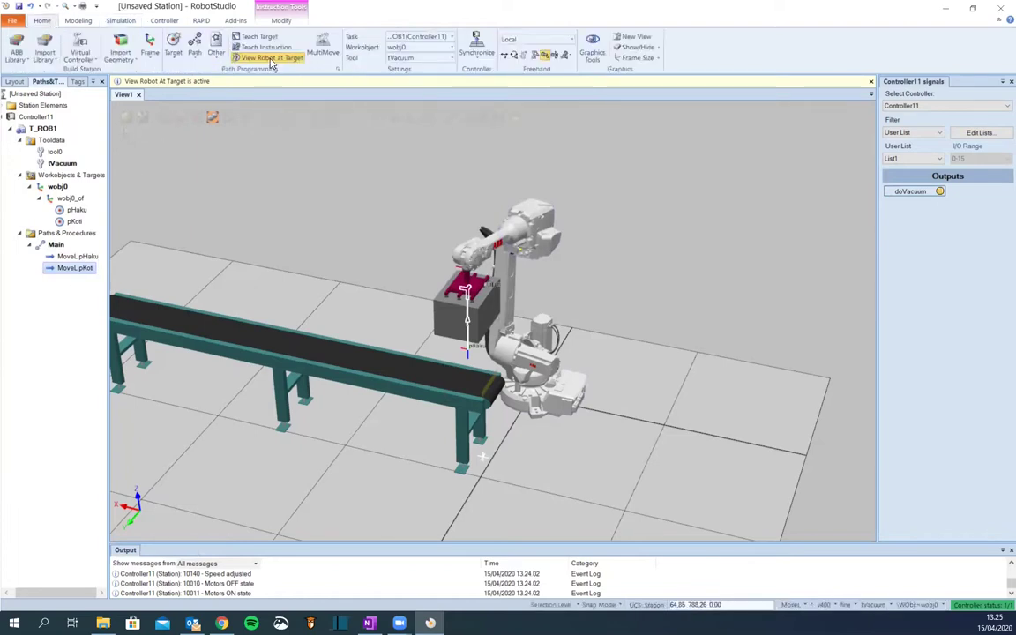
left_click(271, 60)
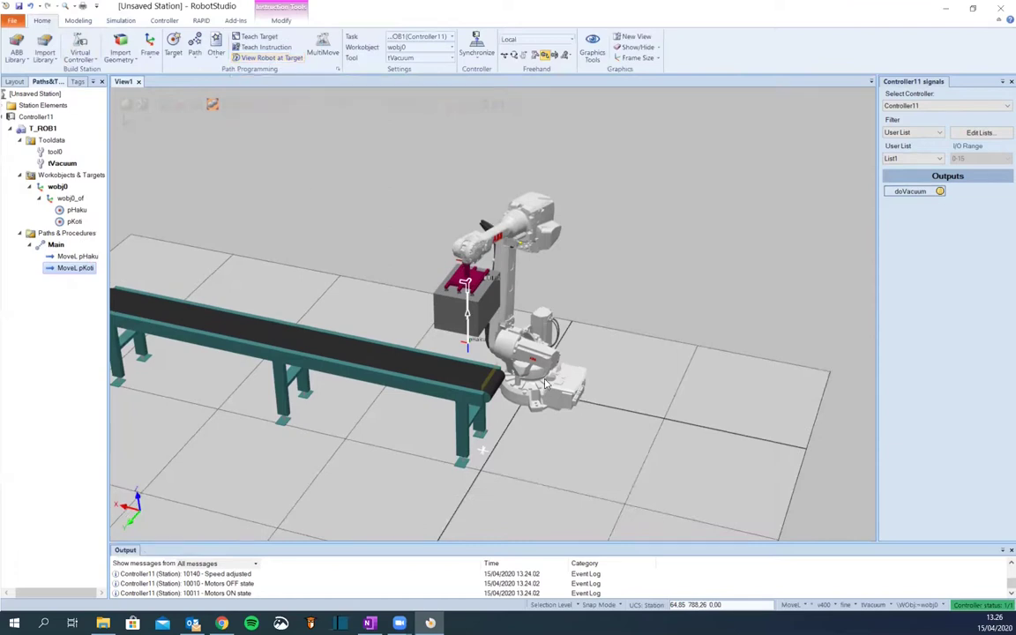
Jog the robot's joints freehand to swing the gripped box away from the conveyor to the robot's other side
left_click(535, 55)
mouse_move(490, 342)
left_mouse_down()
mouse_move(547, 373)
mouse_move(510, 363)
mouse_move(479, 336)
mouse_move(467, 342)
mouse_move(494, 388)
left_mouse_up()
left_click_drag(485, 344, 510, 312)
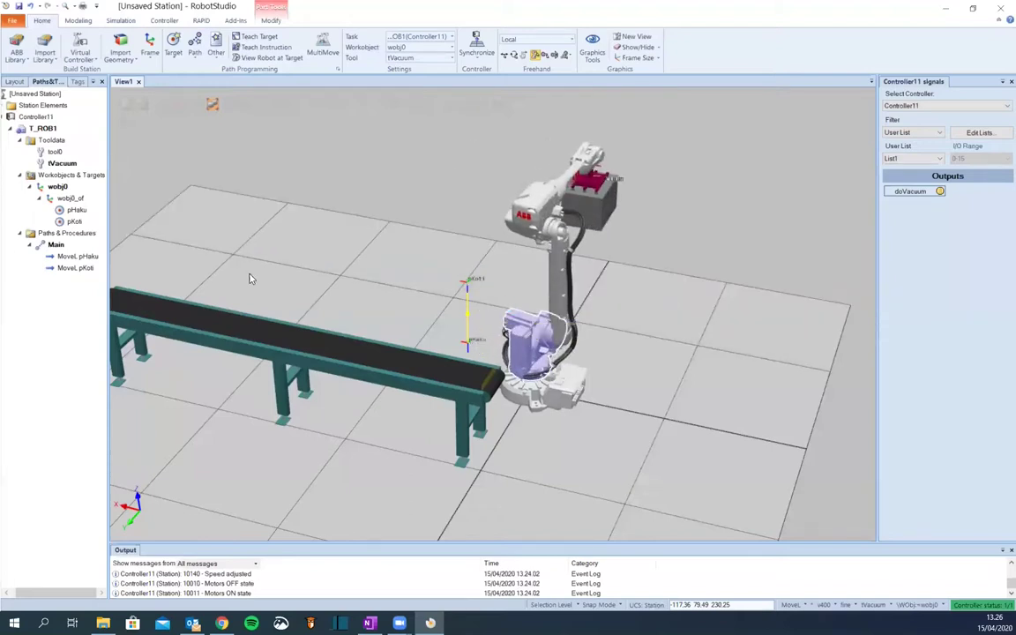
left_click_drag(551, 281, 494, 246, "ctrl+shift")
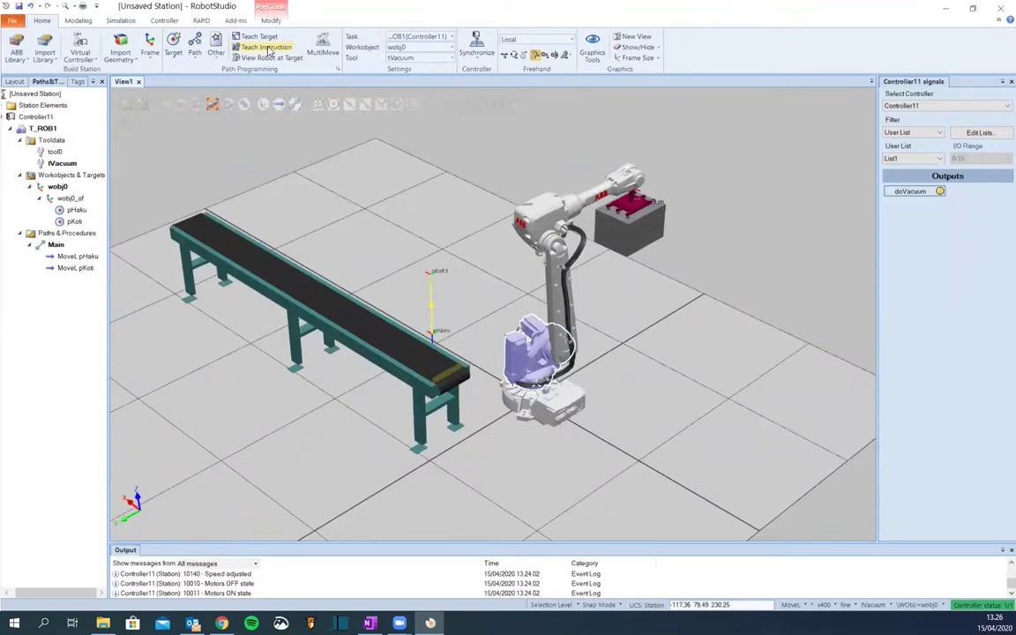
Set the instruction template to MoveJ with speed v400 and zone fine, and teach the current robot position into Main
left_click(790, 605)
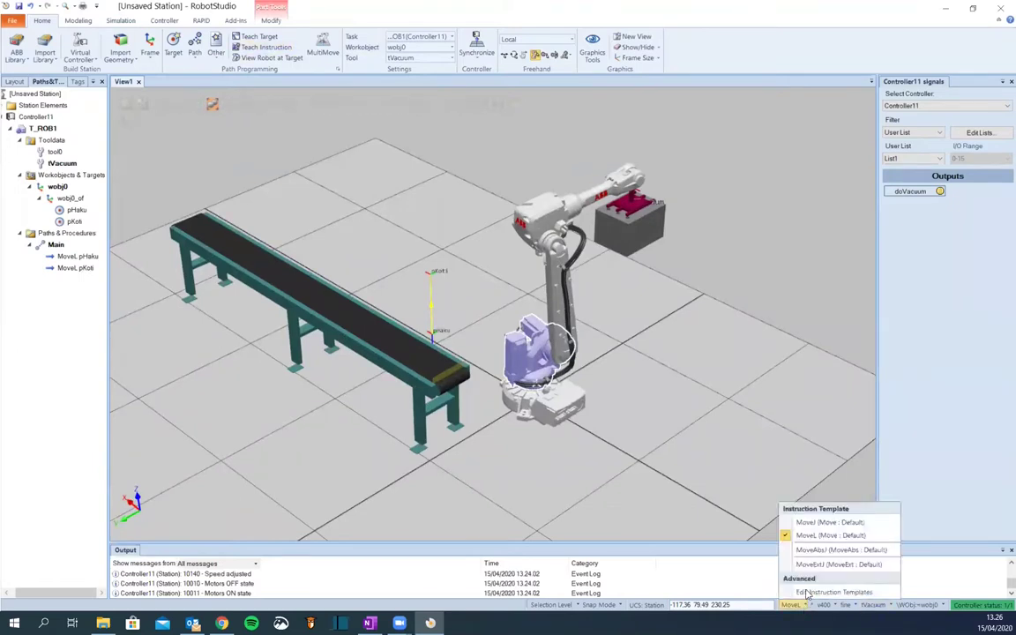
left_click(813, 522)
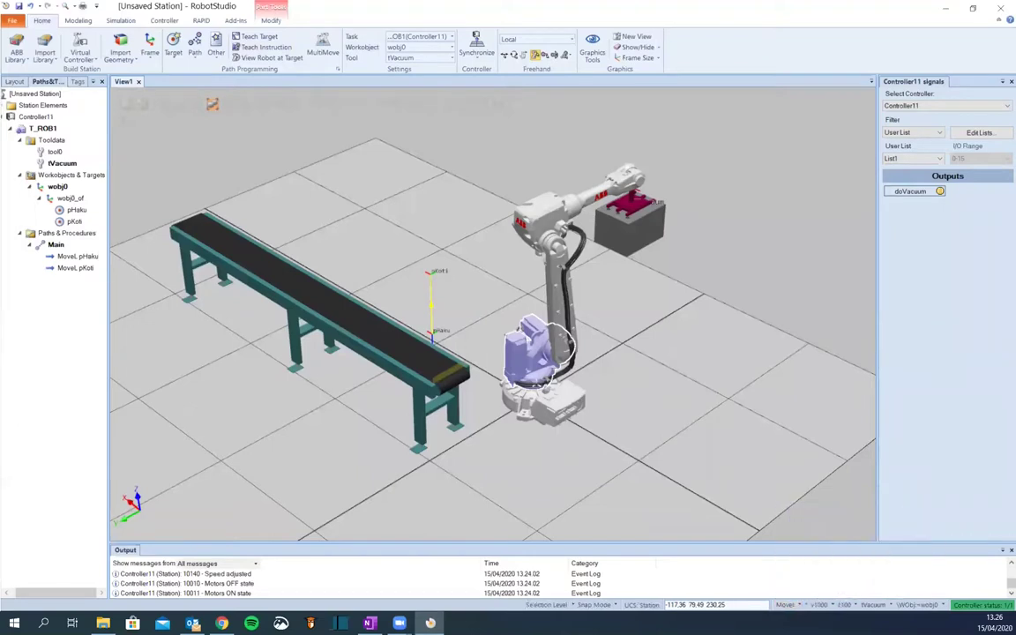
left_click(833, 607)
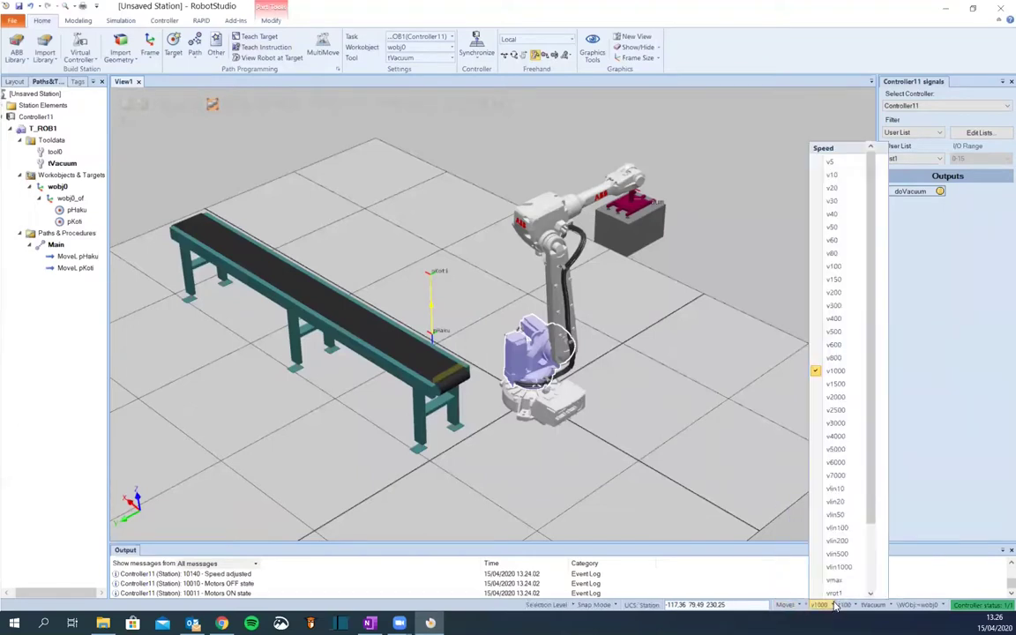
left_click(838, 313)
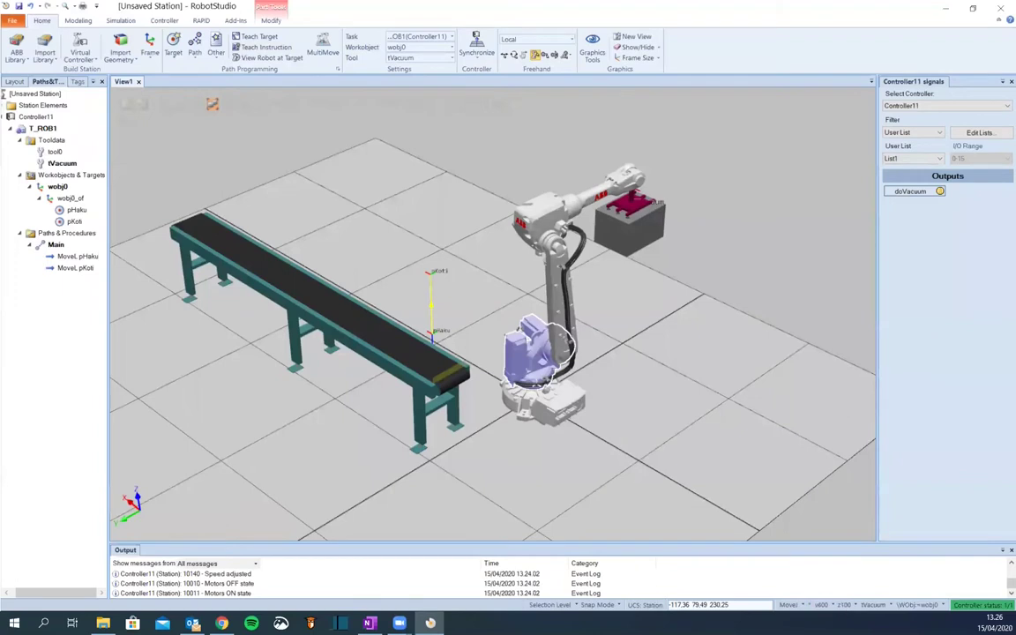
left_click(844, 606)
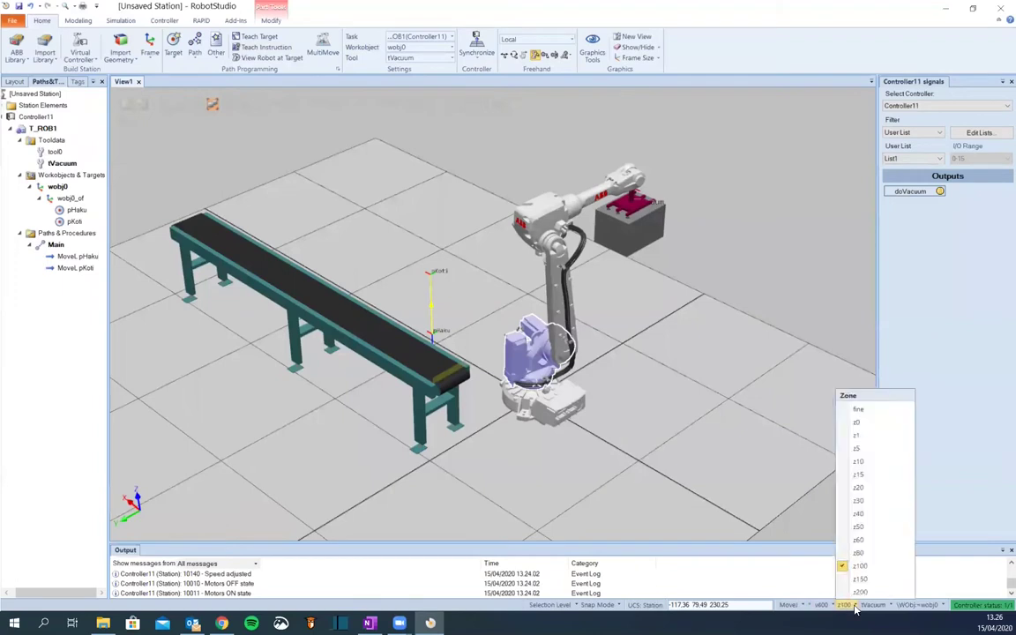
left_click(866, 413)
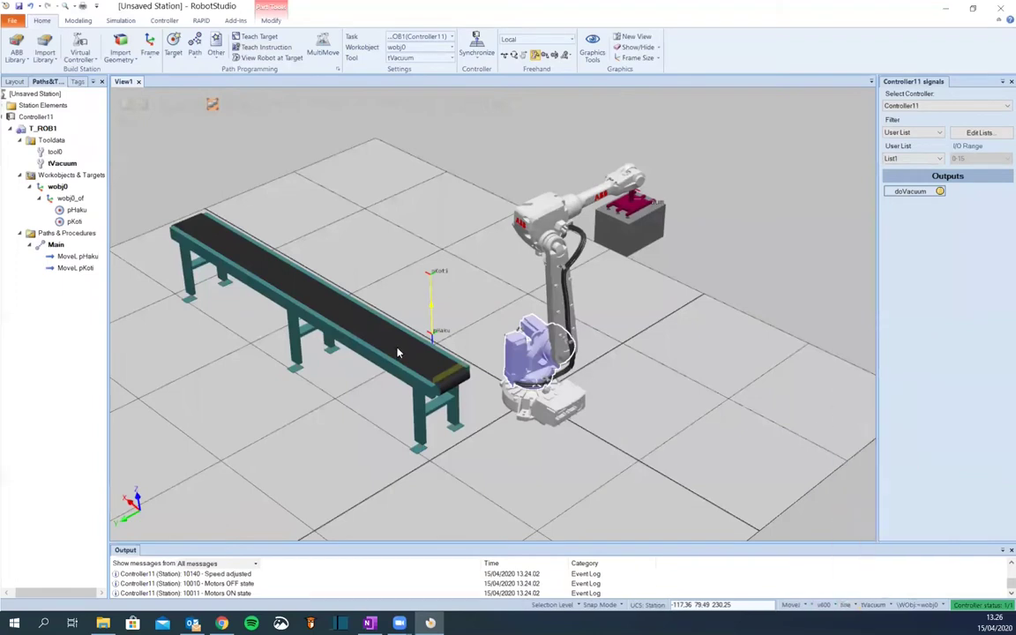
left_click(261, 51)
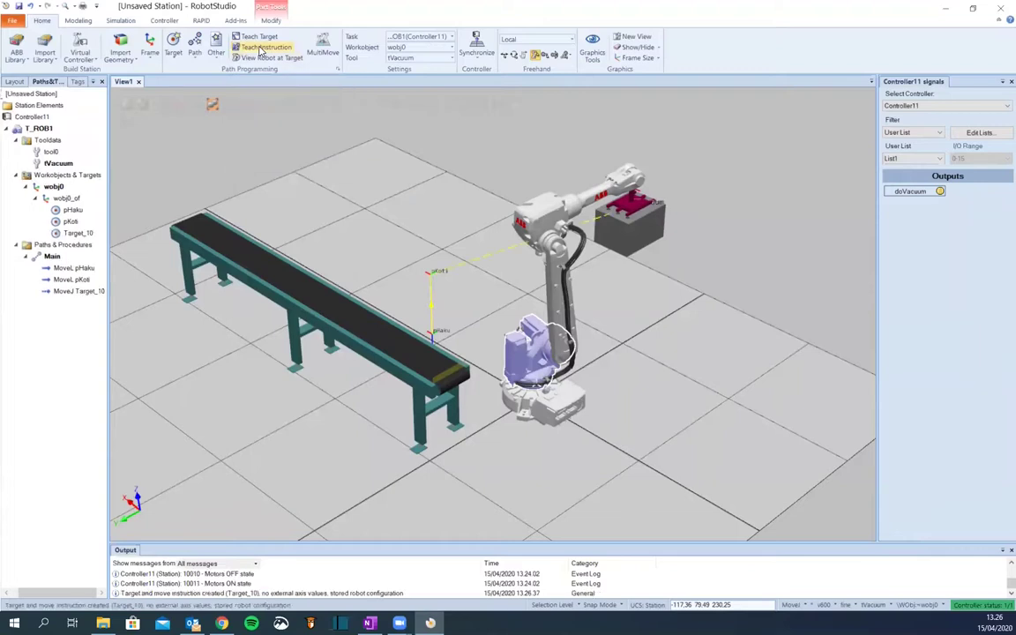
Rename the newly taught target as pJattoLahest
left_click(74, 233)
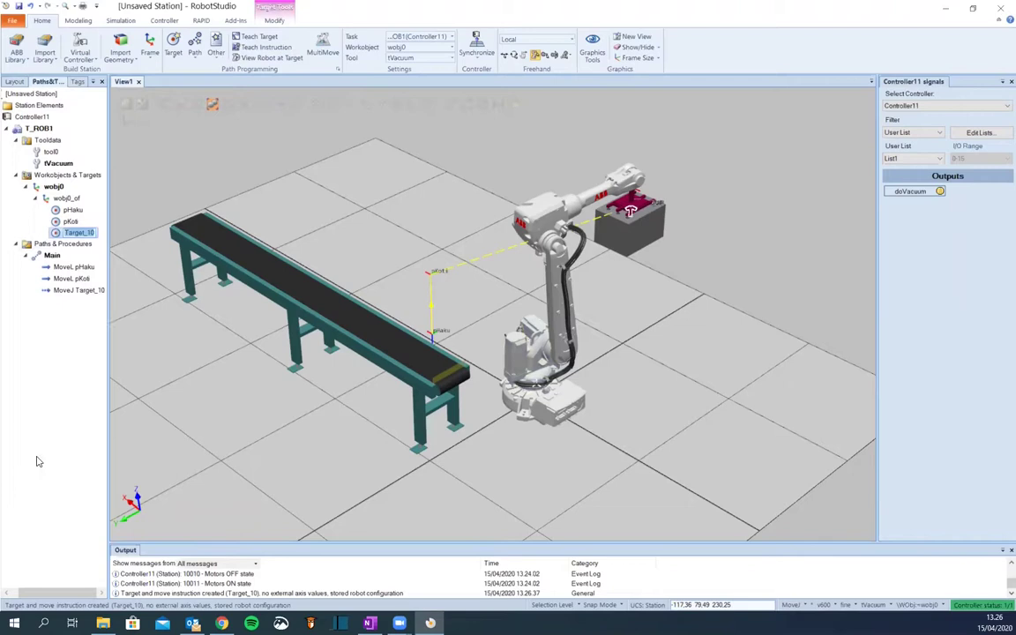
key("F2")
type("pl")
type("JattoLahest")
key("Return")
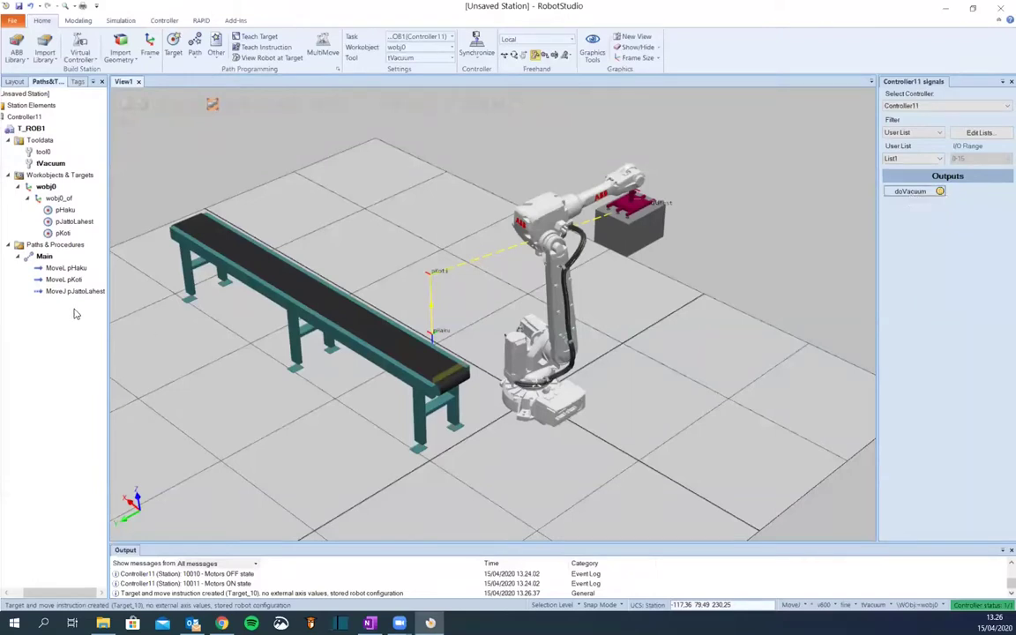
Switch doVacuum off and delete the box at the gripper
left_click(912, 191)
left_click(637, 232)
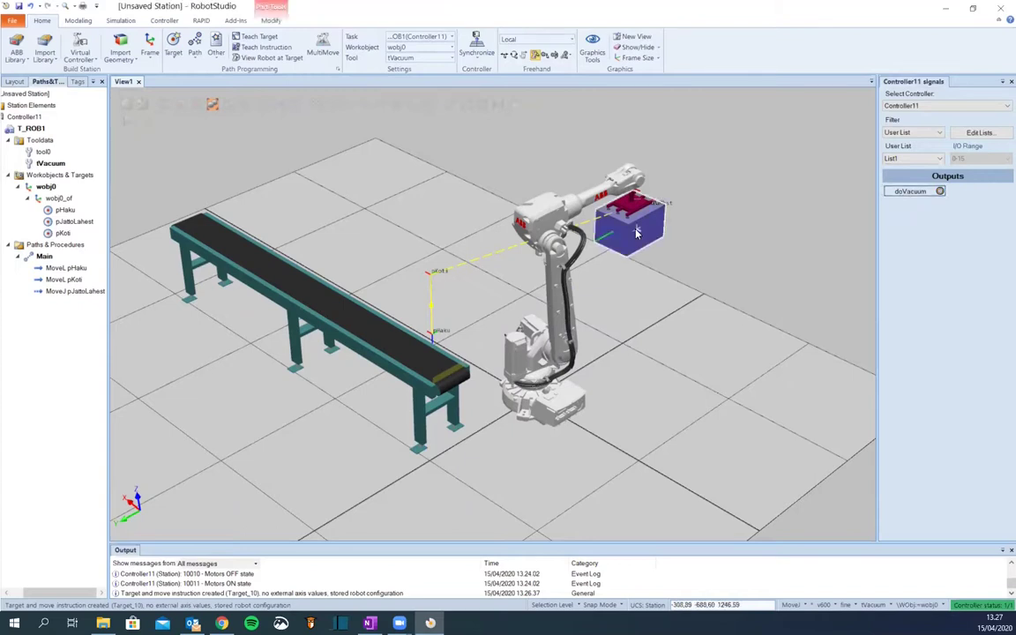
key("Delete")
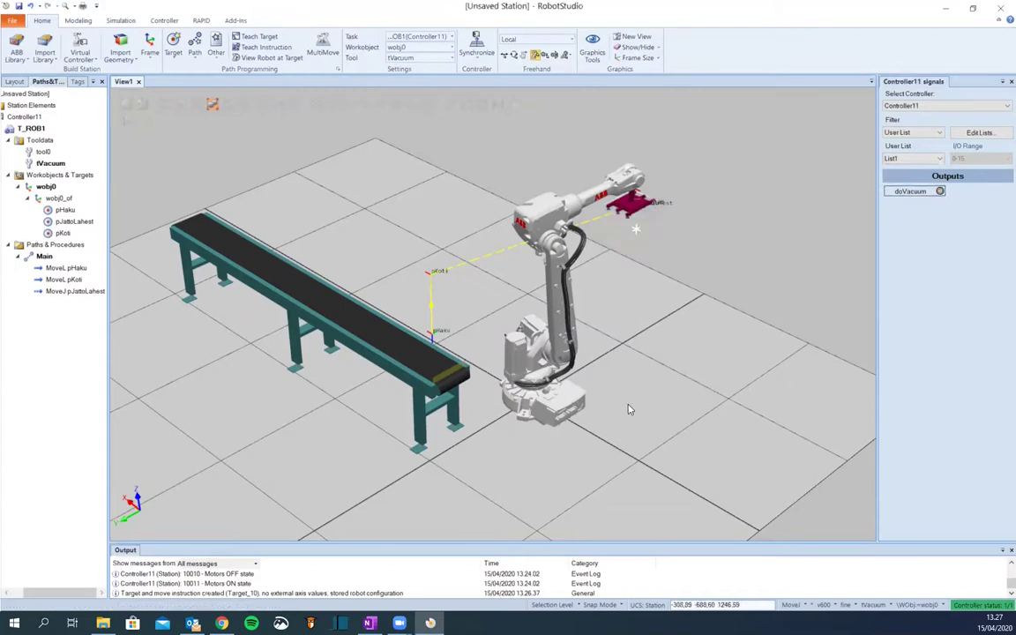
Activate View Robot at Target with the conveyor and the robot's path points in view
left_click_drag(494, 469, 555, 453, "ctrl+shift")
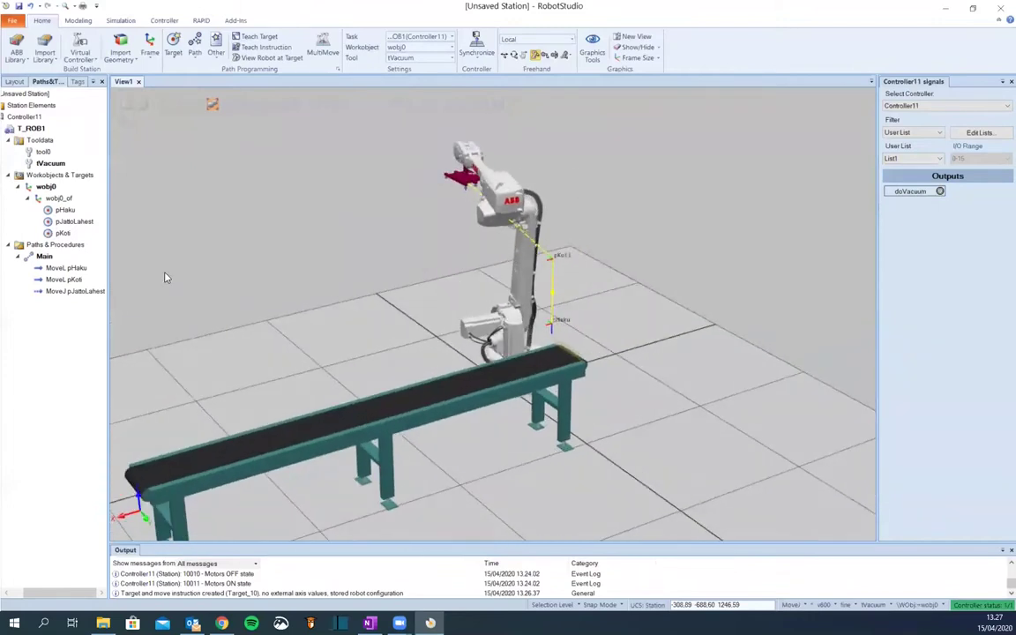
left_click(267, 58)
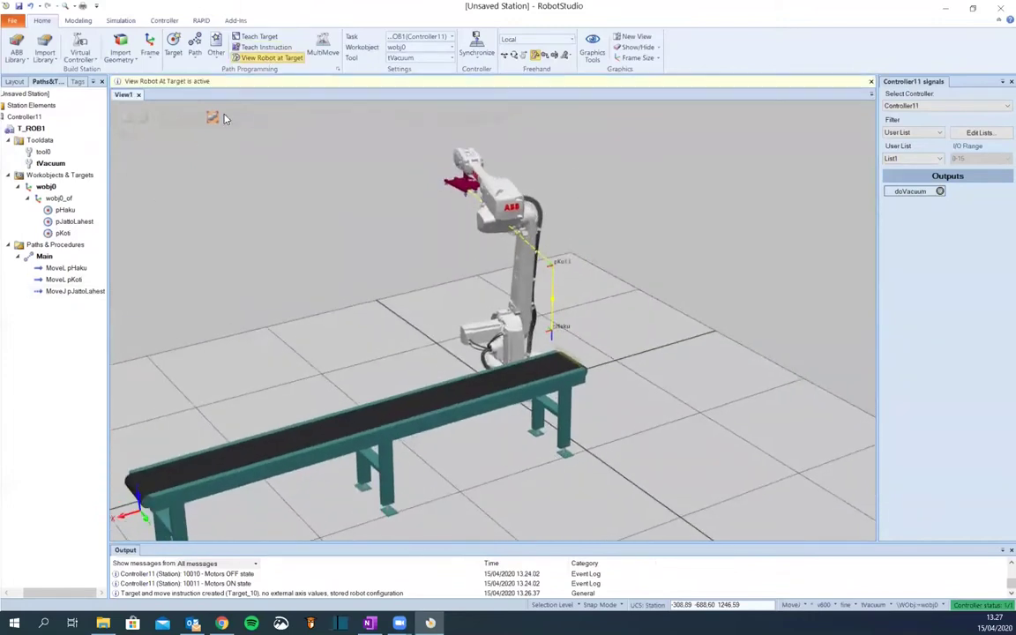
Show the robot at pKoti and undo the last deletion to restore the box
left_click(63, 279)
left_click_drag(483, 476, 453, 465, "ctrl+shift")
scroll(455, 467, "down", 3)
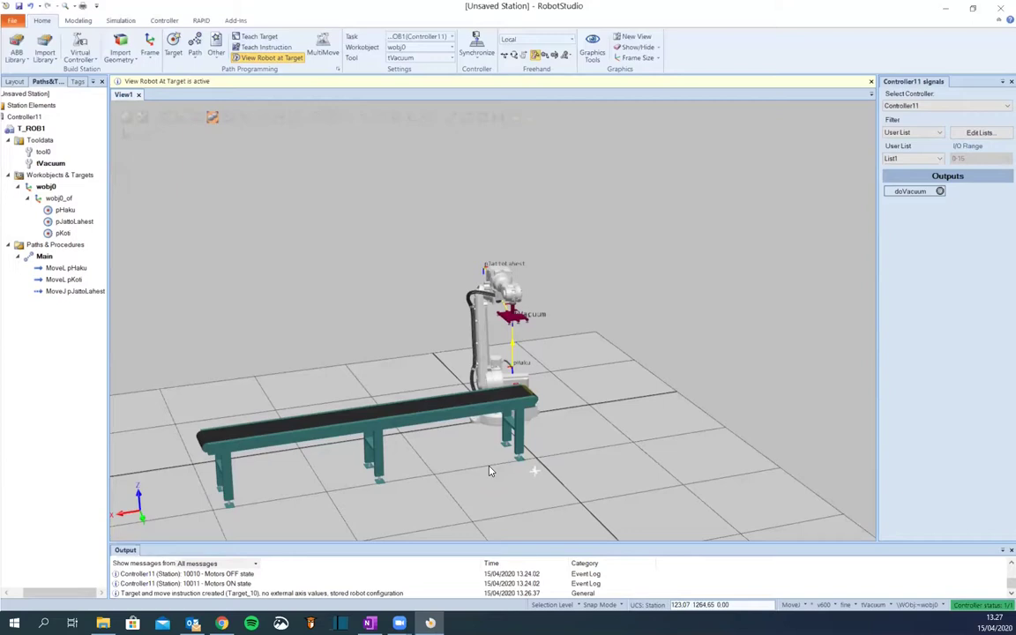
key("ctrl+z")
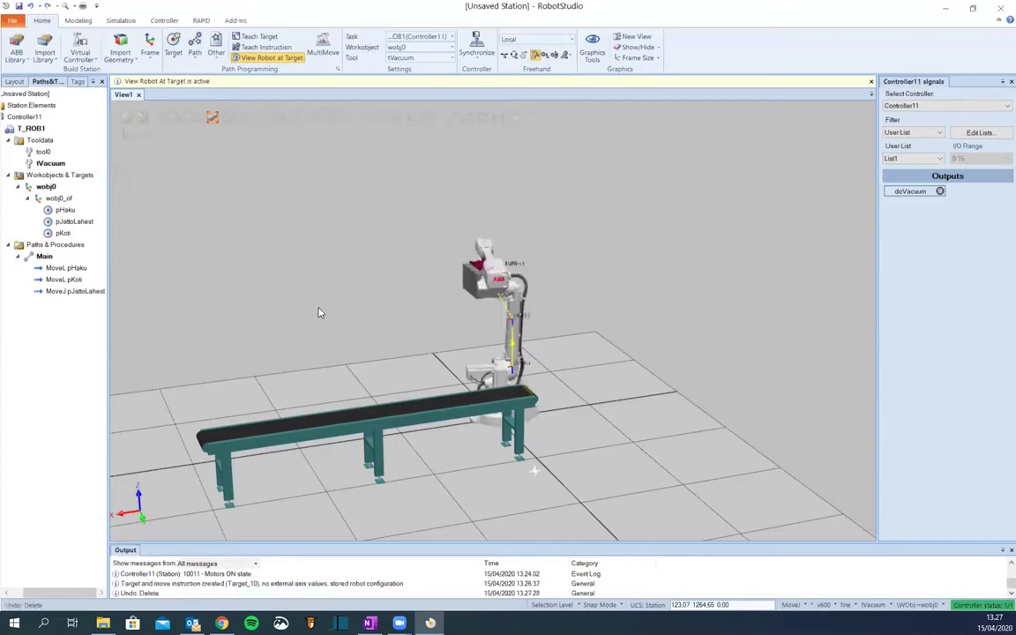
left_click(55, 267)
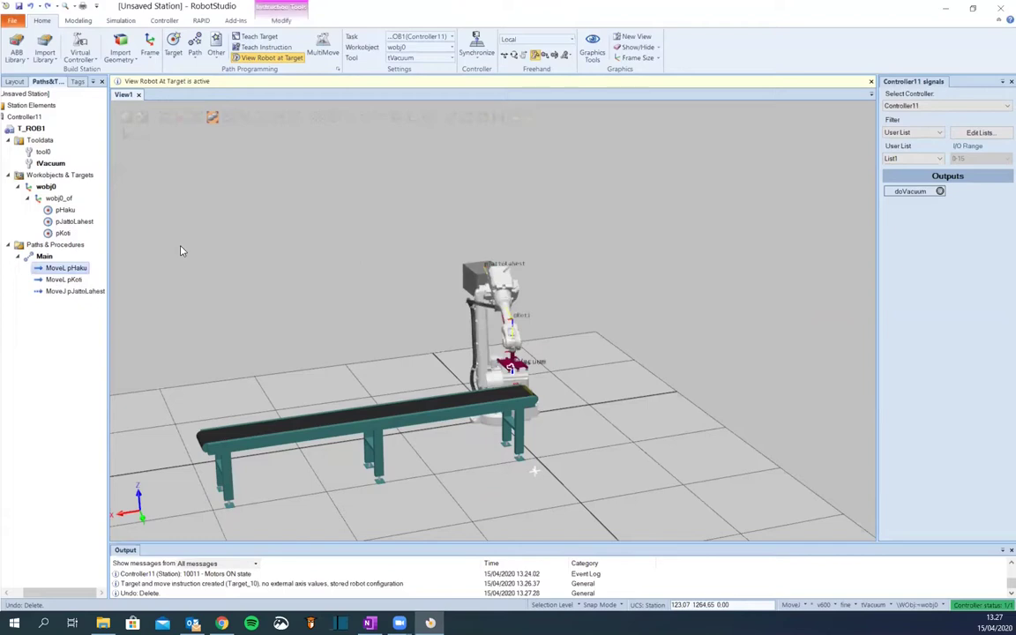
key("ctrl+z")
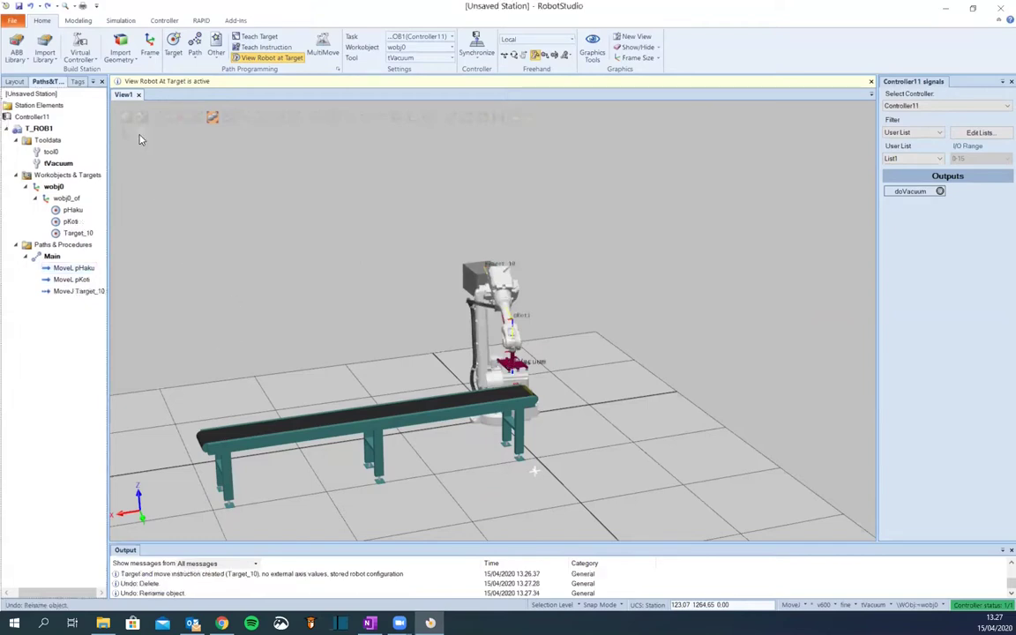
left_click(48, 6)
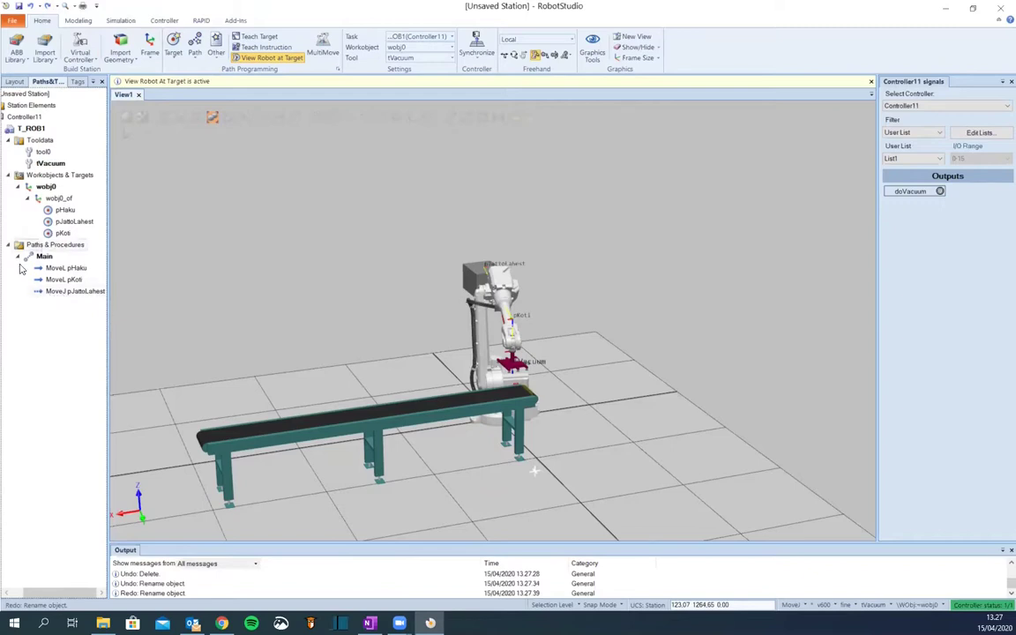
Switch doVacuum on with the robot at pJattoLahest, carry the box to pHaku and switch doVacuum off
left_click(65, 293)
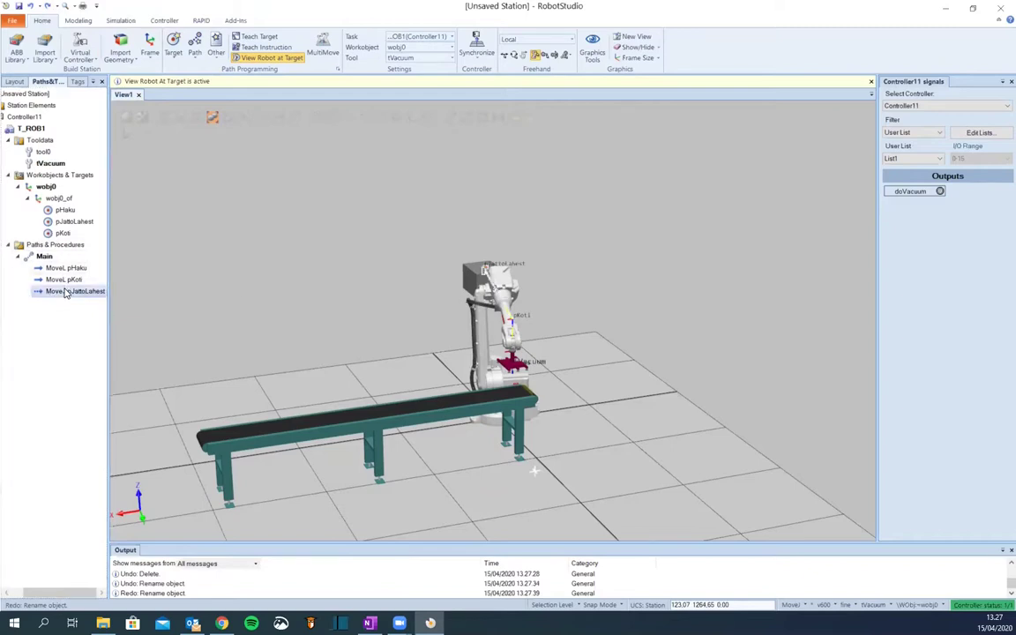
left_click(939, 191)
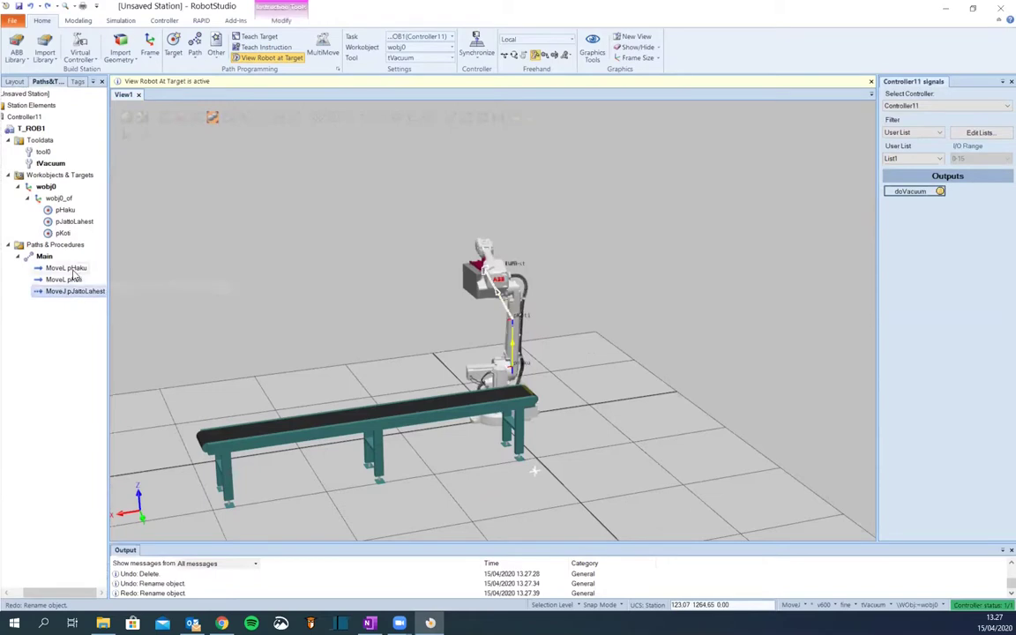
left_click(67, 268)
left_click(939, 190)
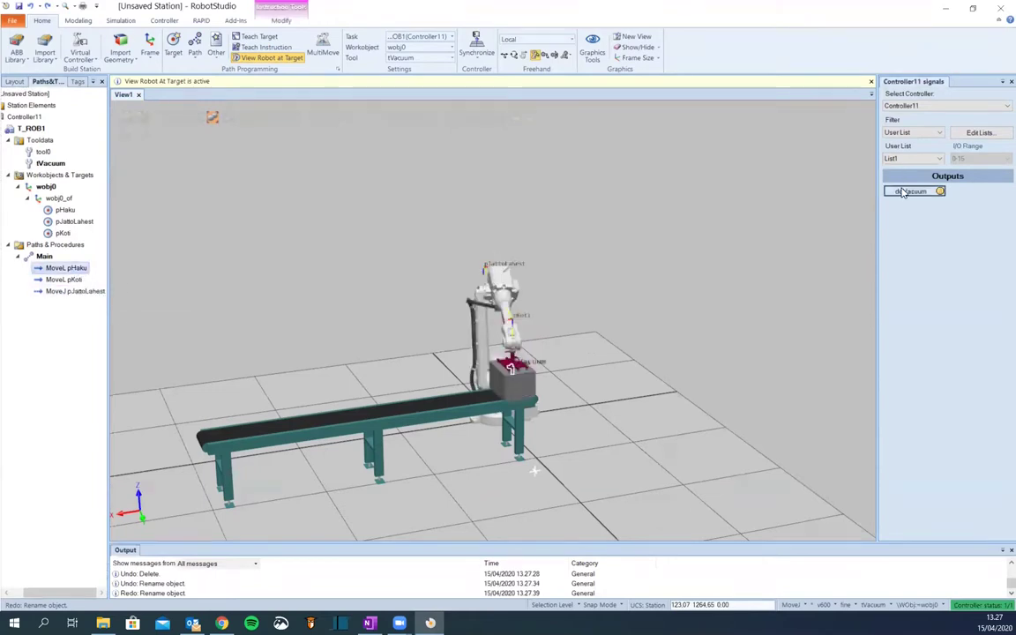
Jump the robot to pKoti and turn off View Robot at Target
left_click(61, 279)
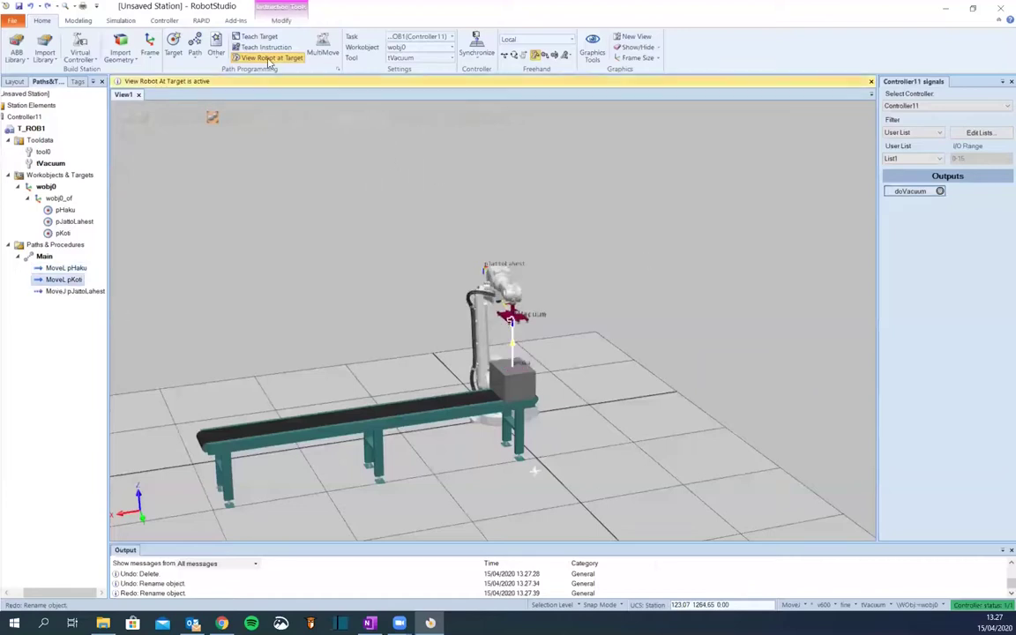
left_click(294, 296)
mouse_move(296, 299)
left_mouse_down("ctrl+shift")
mouse_move(304, 283)
mouse_move(306, 292)
left_mouse_up("ctrl+shift")
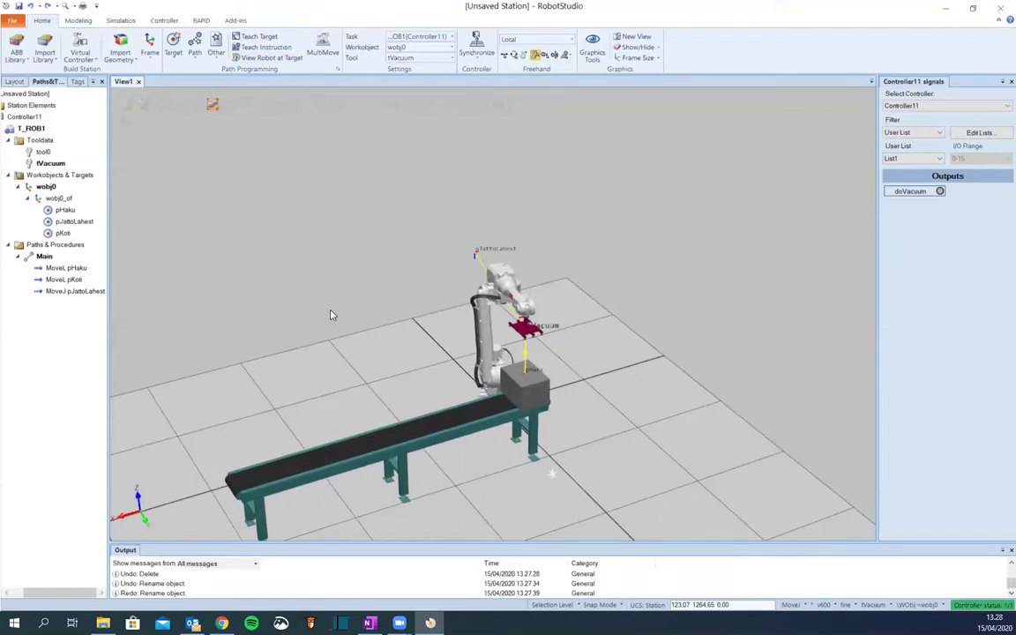
Synchronize the Main path to RAPID in Module1 and the tVacuum tool data in the user module
left_click(476, 52)
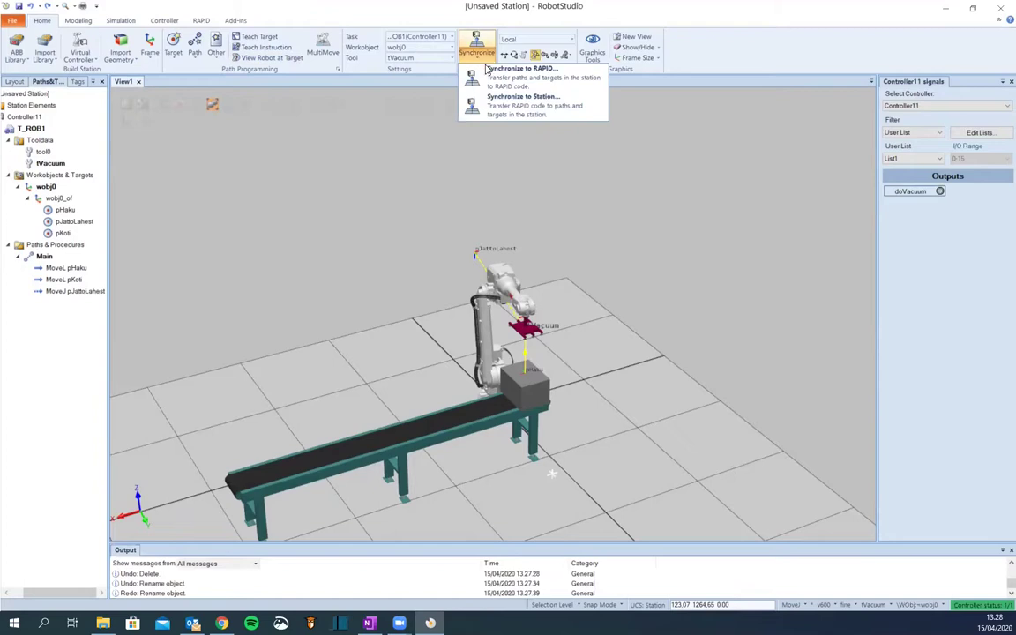
left_click(486, 71)
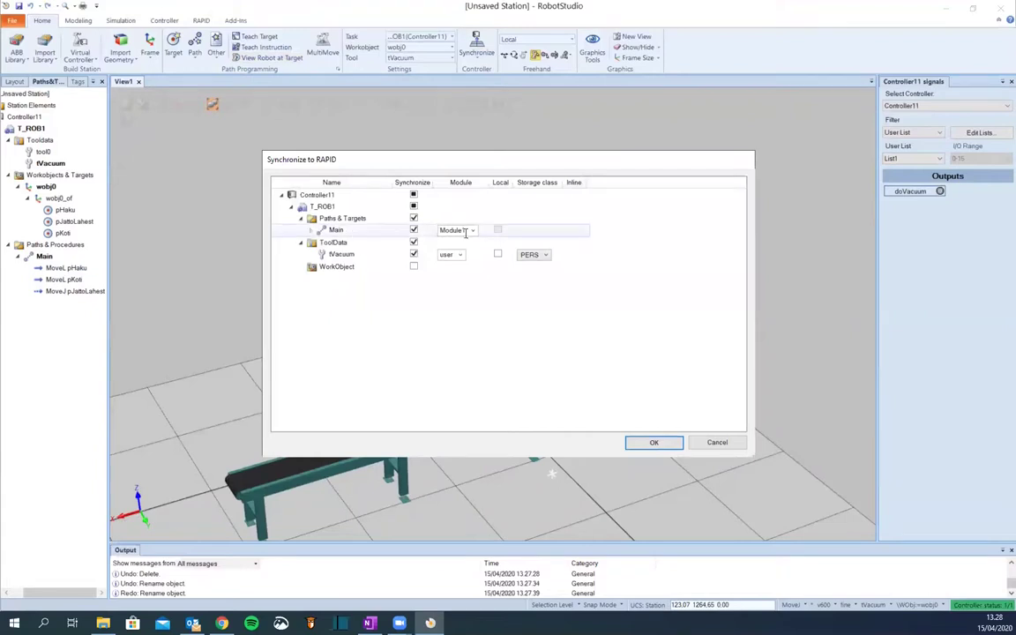
left_click(650, 443)
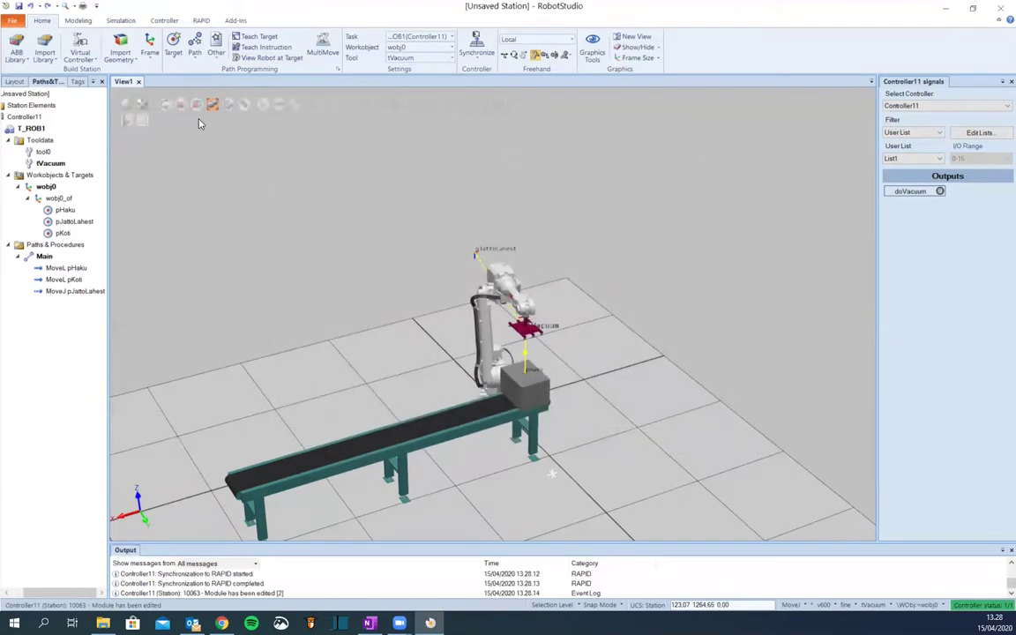
Open T_ROB1's Module1 in the RAPID editor and place the code side by side with the 3D view
left_click(200, 20)
double_click(43, 161)
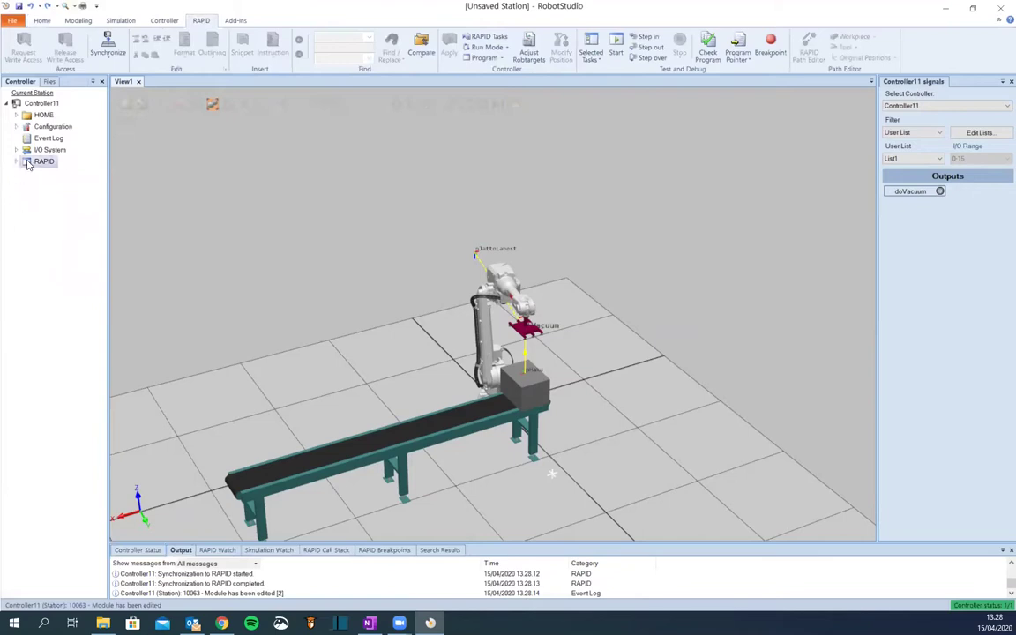
double_click(37, 175)
left_click(50, 195)
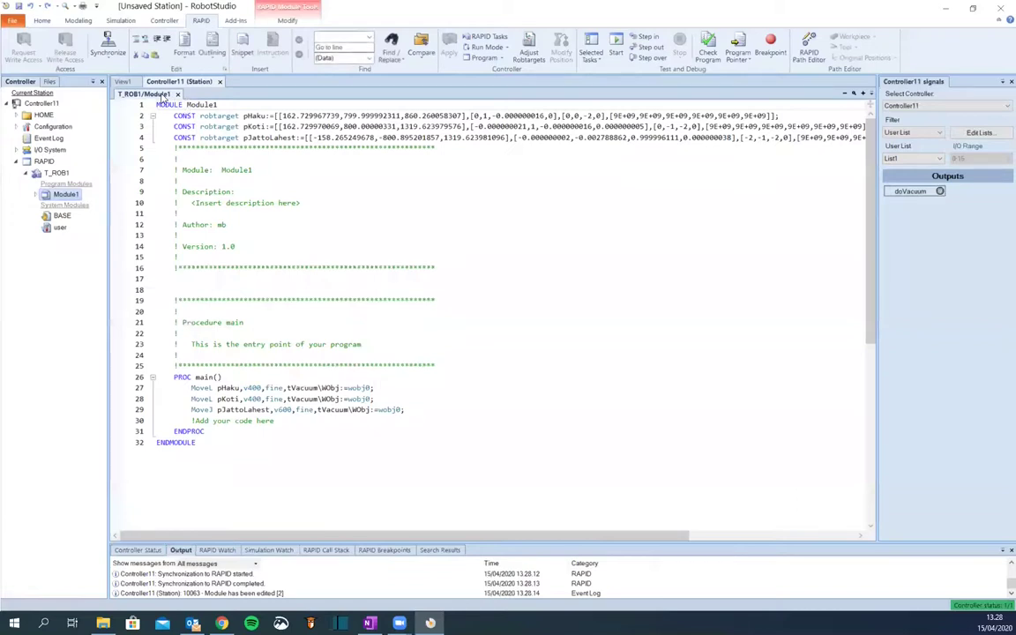
right_click(162, 95)
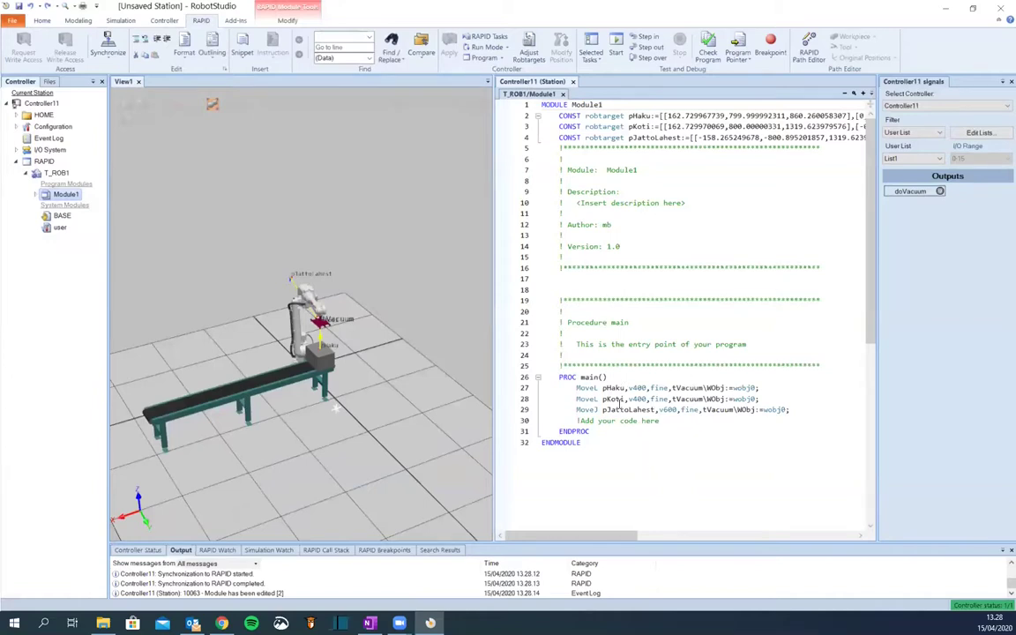
Move the MoveL pKoti instruction to the start of the main procedure, leaving an empty line after MoveL pHaku
left_click(759, 386)
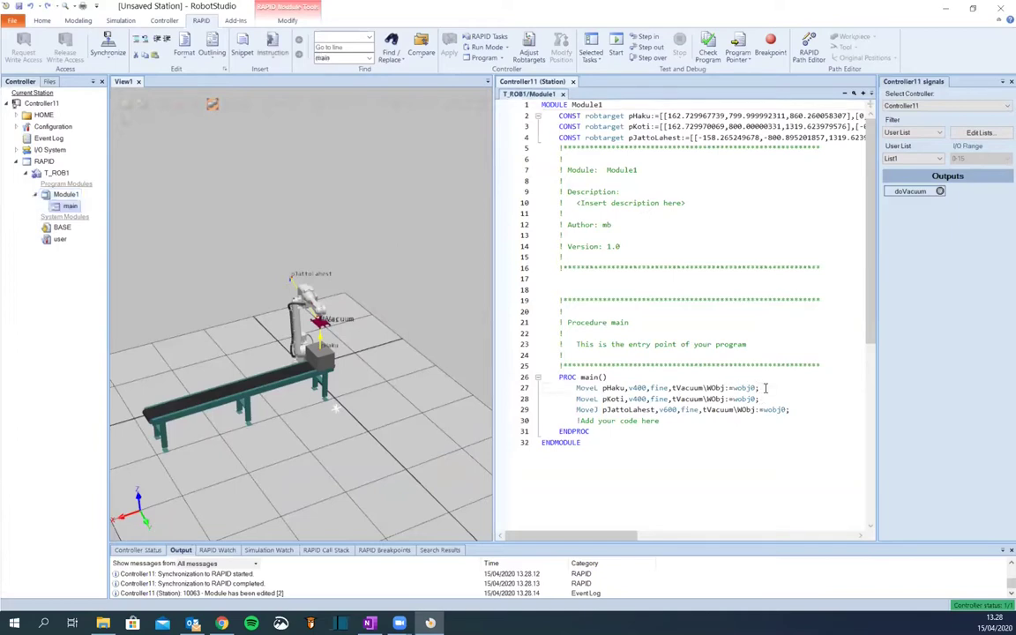
key("Return")
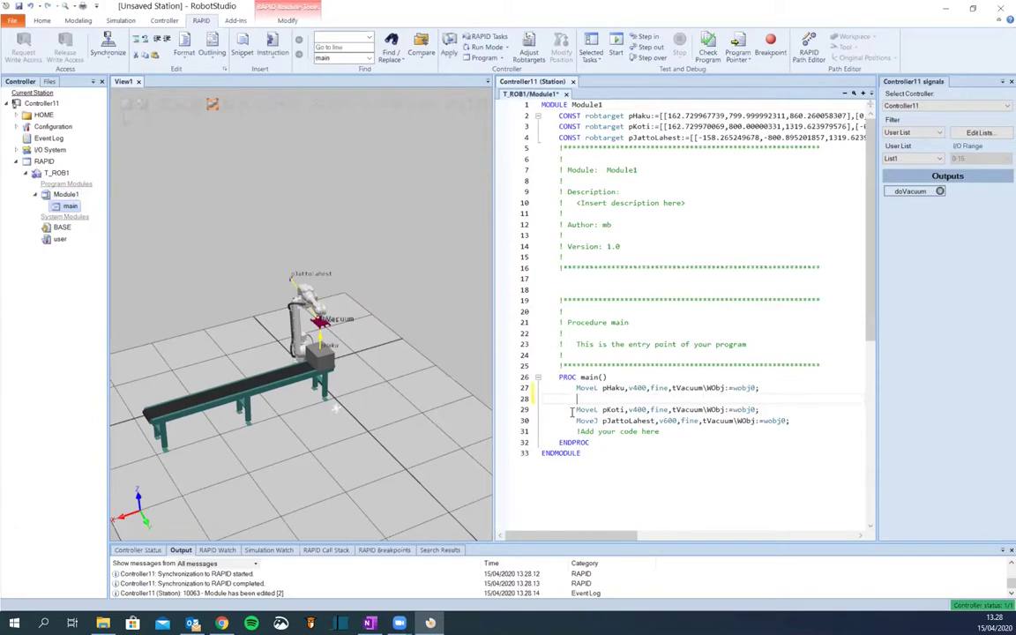
mouse_move(576, 409)
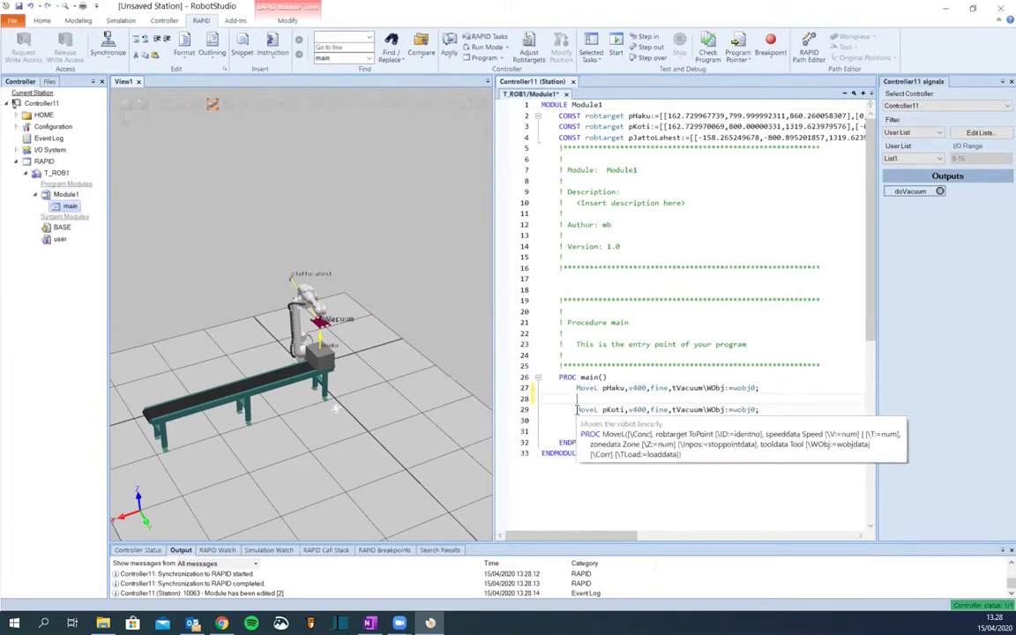
left_click(525, 410)
key("ctrl+c")
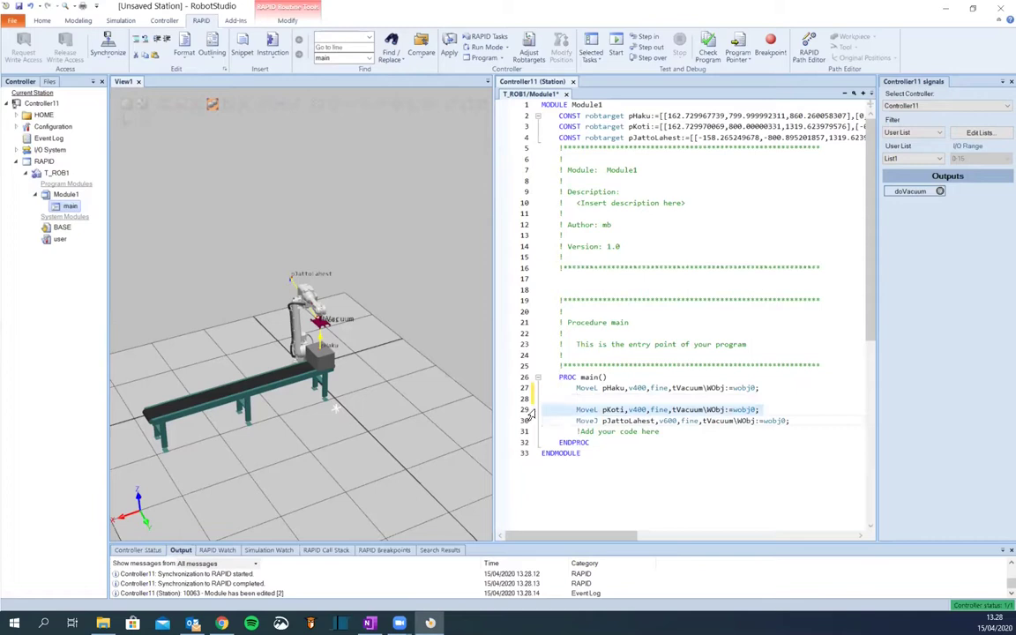
key("Delete")
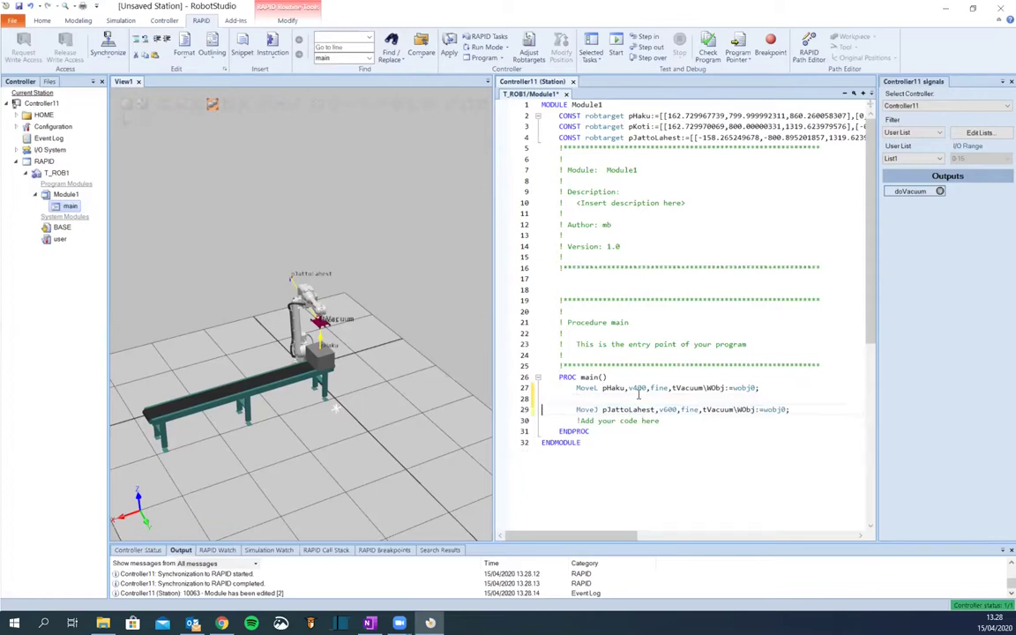
left_click(611, 376)
key("Return")
key("ctrl+v")
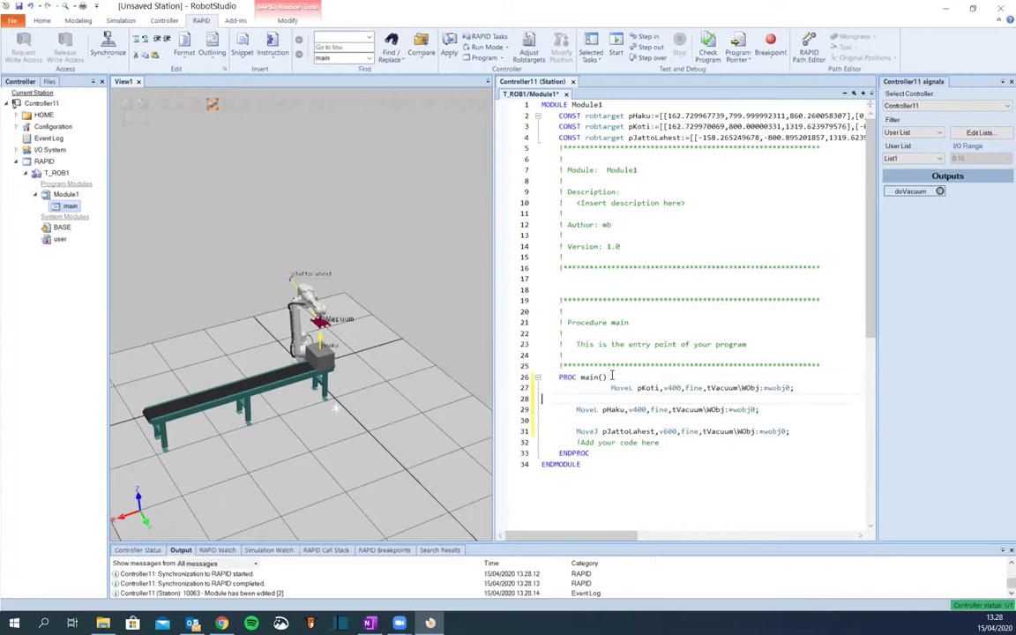
Align the pKoti instruction's indentation with the other moves and change it to MoveJ
left_click(606, 387)
key("BackSpace")
key("BackSpace")
key("BackSpace")
key("BackSpace")
key("BackSpace")
key("BackSpace")
key("BackSpace")
key("BackSpace")
key("BackSpace")
type("J")
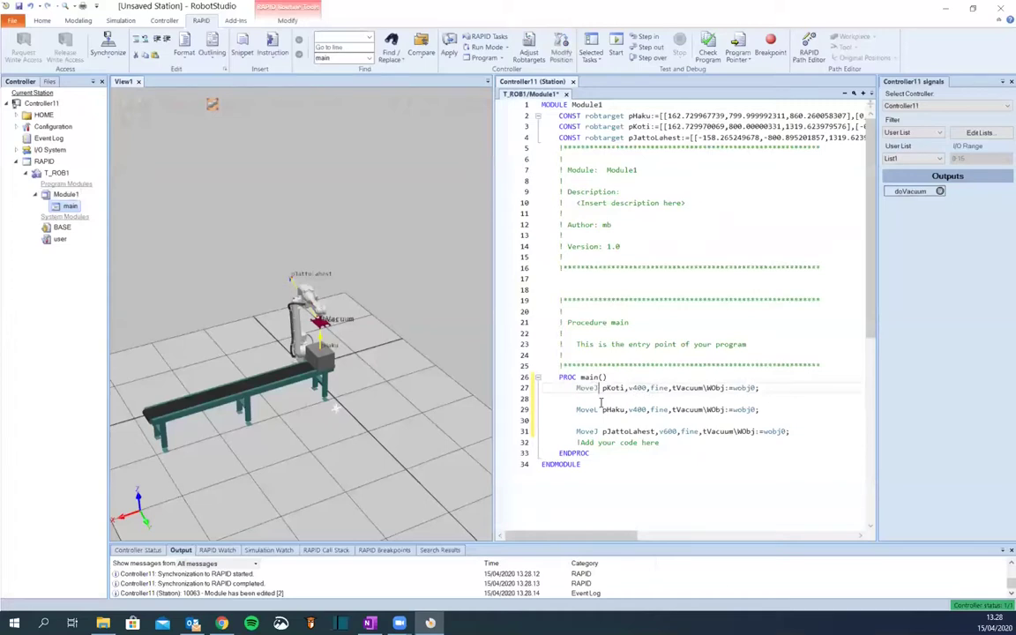
Copy the MoveL pHaku instruction to the line below MoveJ pKoti and change the copy to MoveJ
left_click(535, 409)
key("ctrl+c")
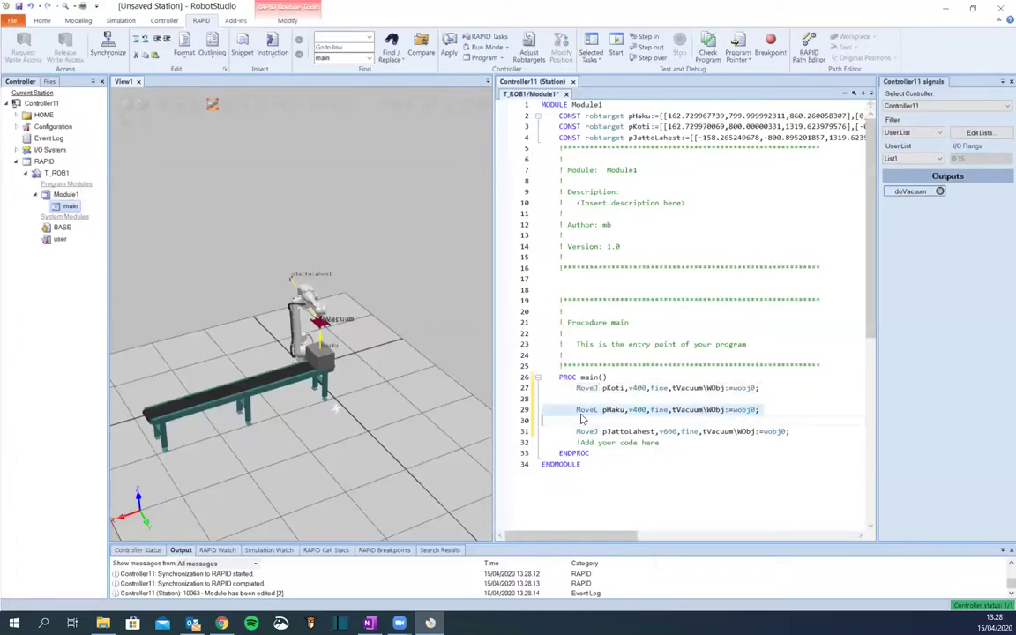
left_click(582, 420)
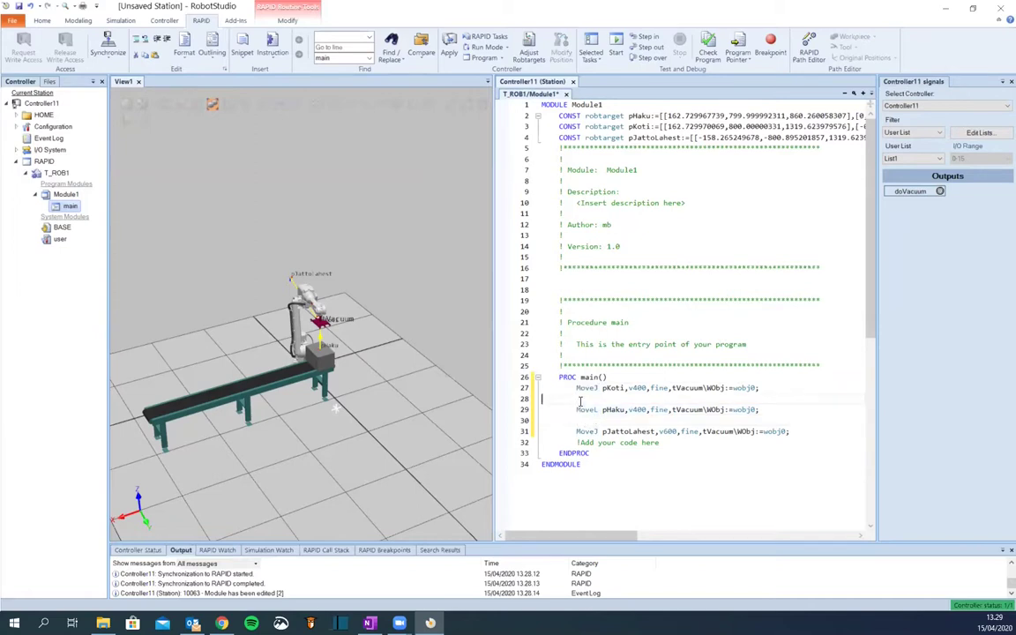
key("ctrl+v")
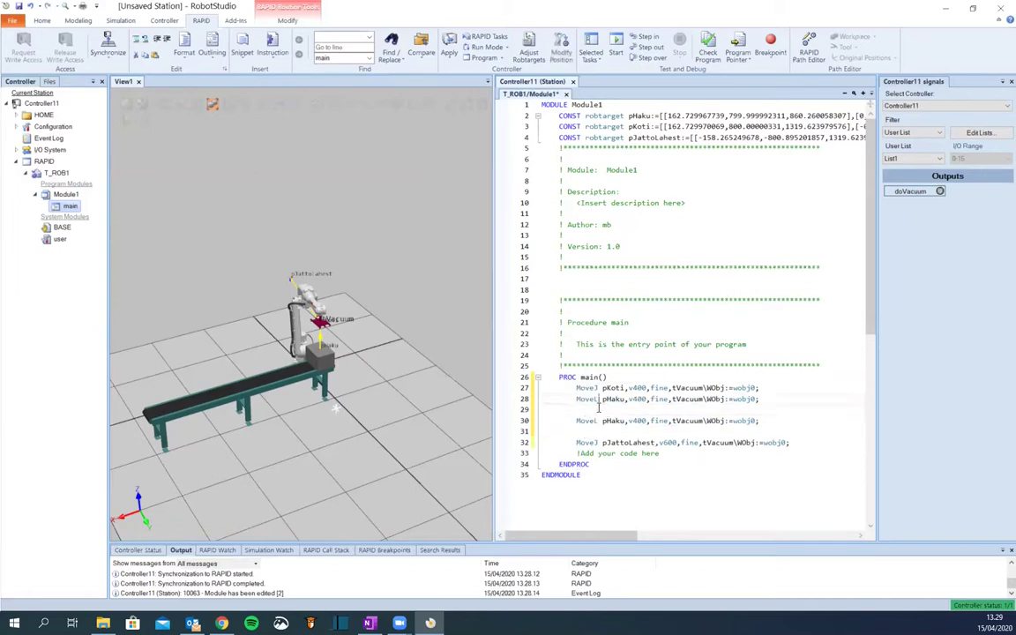
key("BackSpace")
type("J")
Replace the target of the copied MoveJ instruction with the offset Offs(pHaku,0,0,300)
key("Right")
type("Offs(")
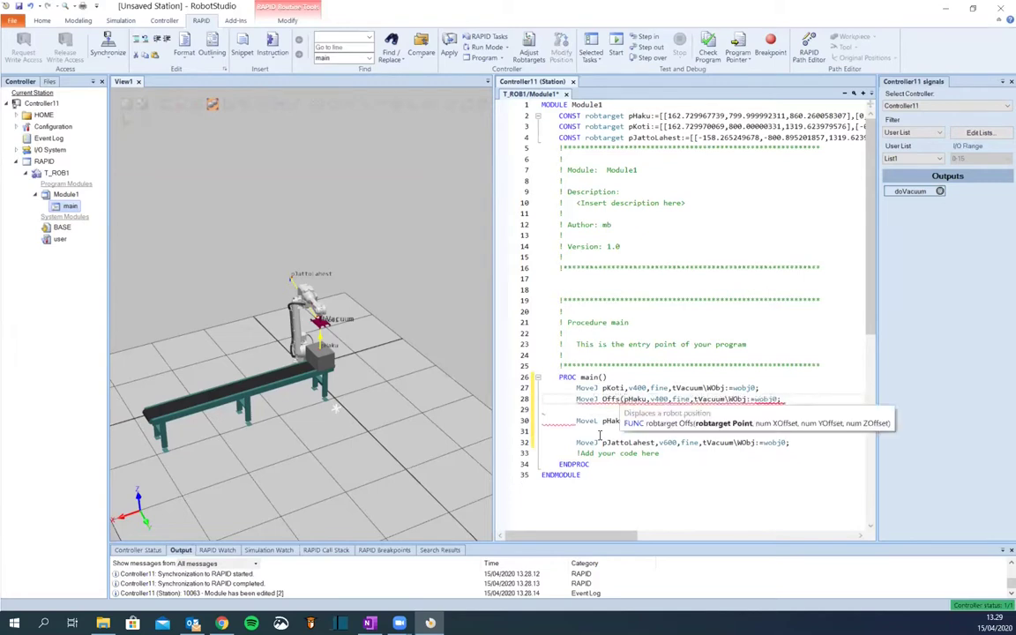
key("Right")
key("Right")
key("Right")
key("Right")
key("Right")
type(",0,0,300)")
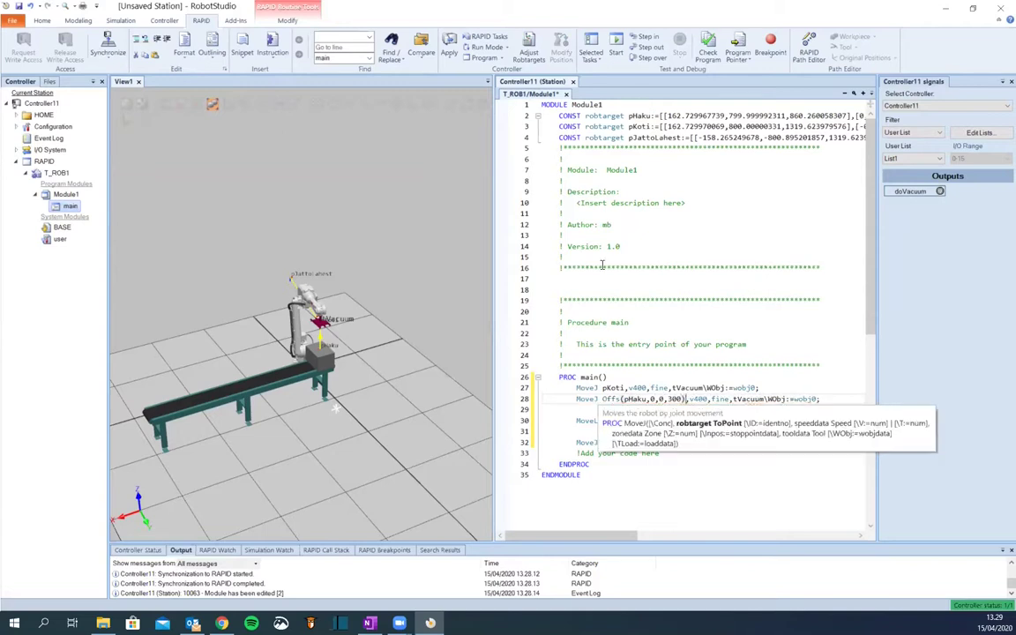
left_click(697, 480)
Write the instruction Set doVacuum; on the empty line above MoveL pHaku in the main procedure
left_click(615, 409)
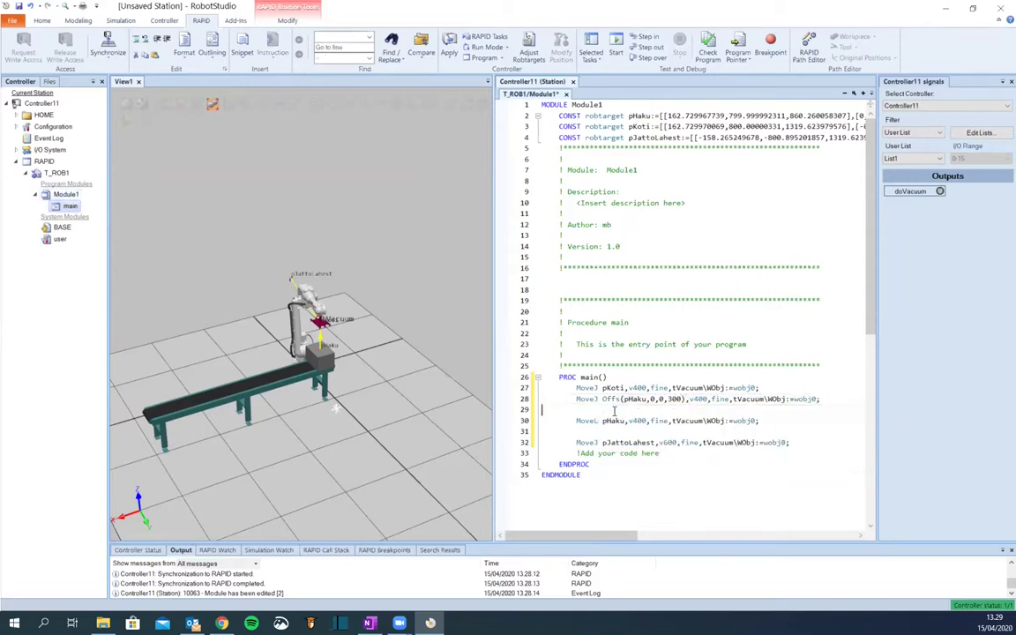
type("set")
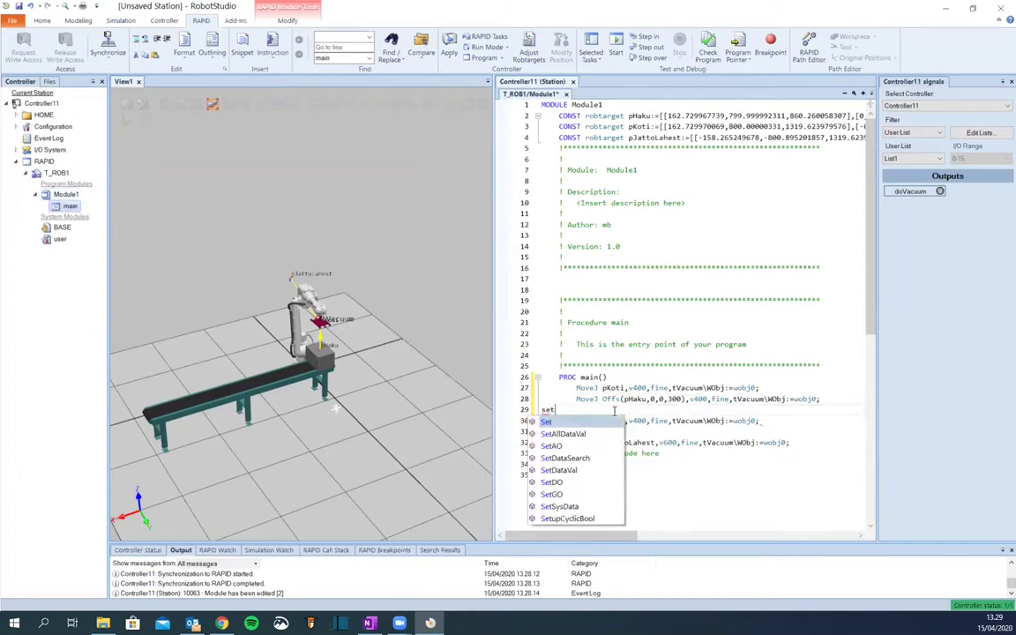
key("BackSpace")
key("BackSpace")
type("t D")
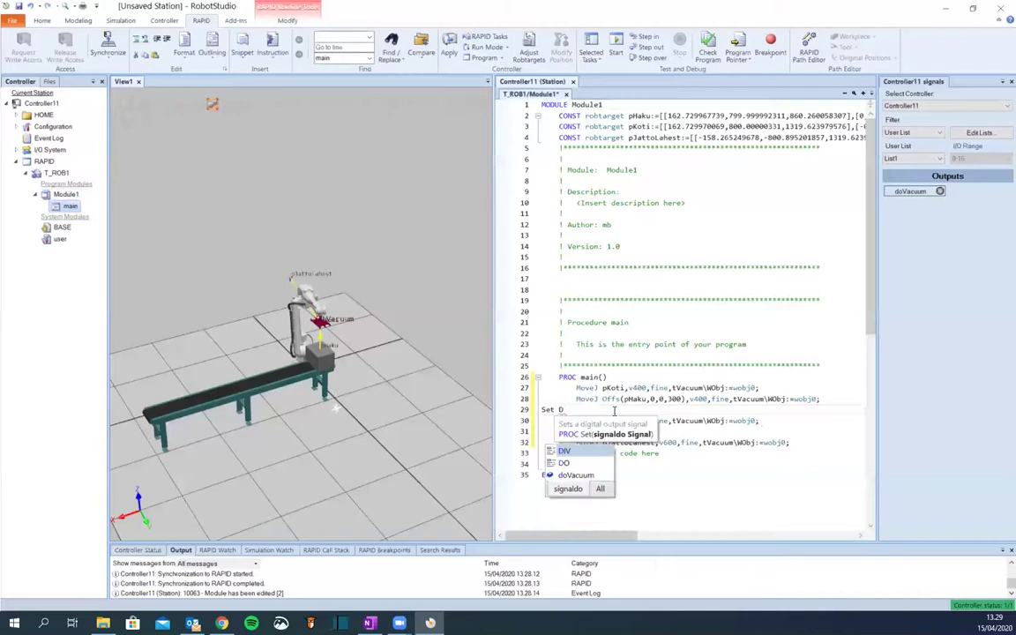
key("BackSpace")
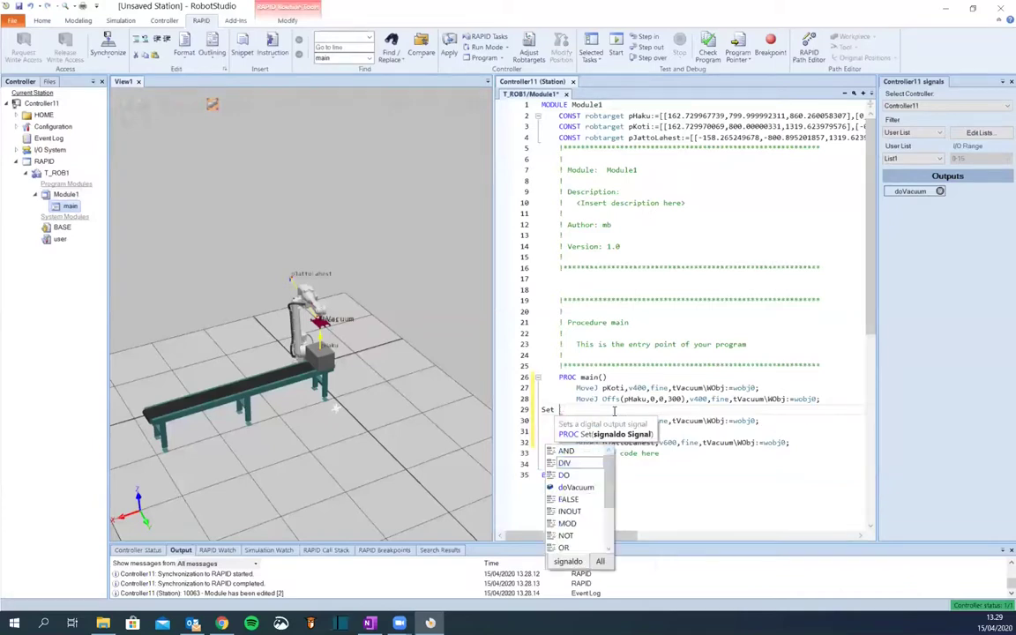
key("Escape")
type("do")
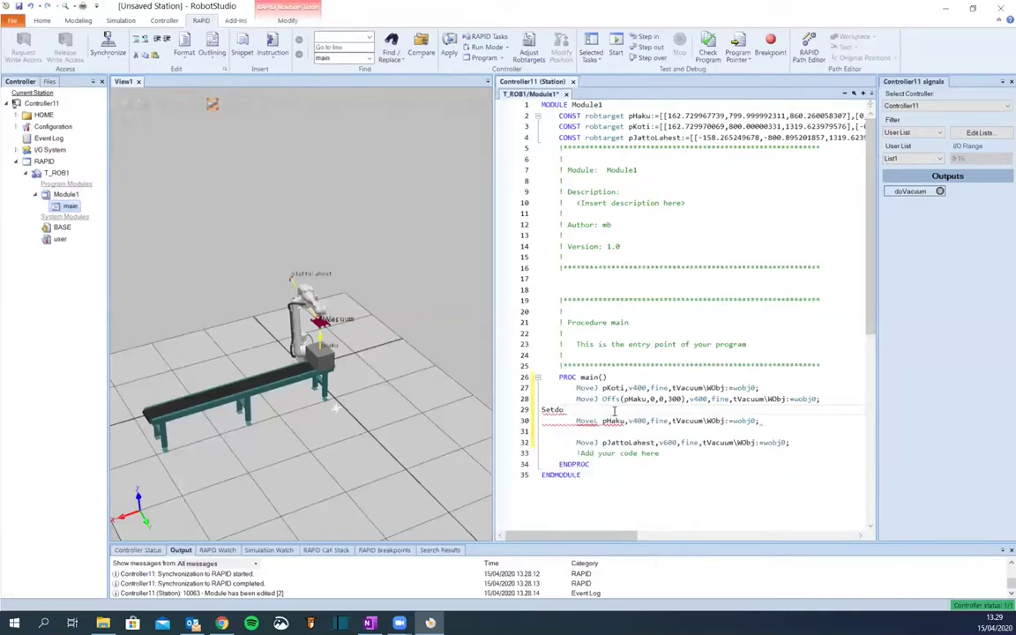
key("BackSpace")
type("do")
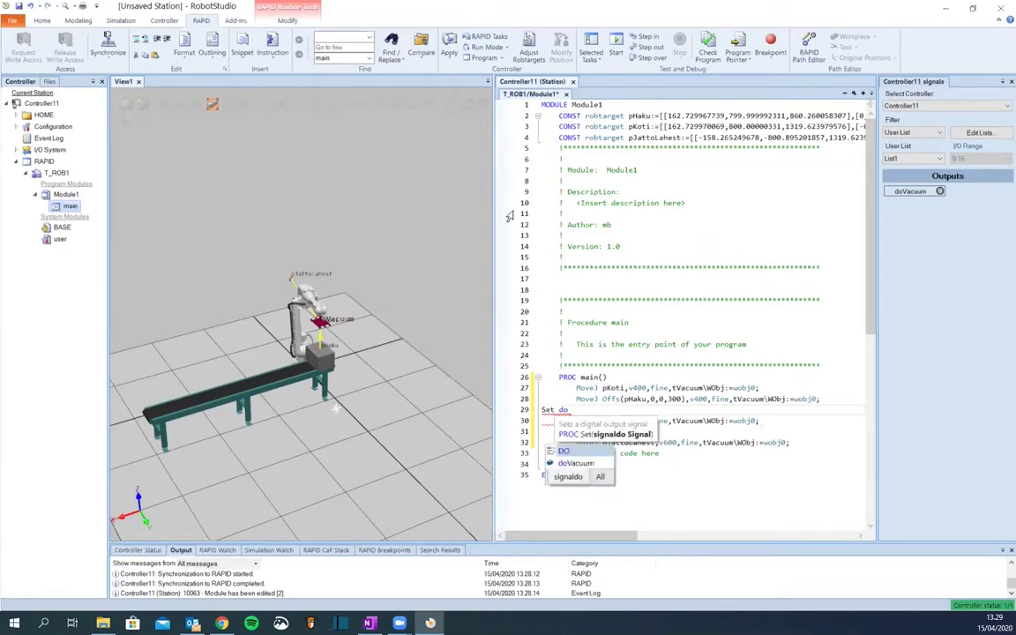
key("Down")
key("Return")
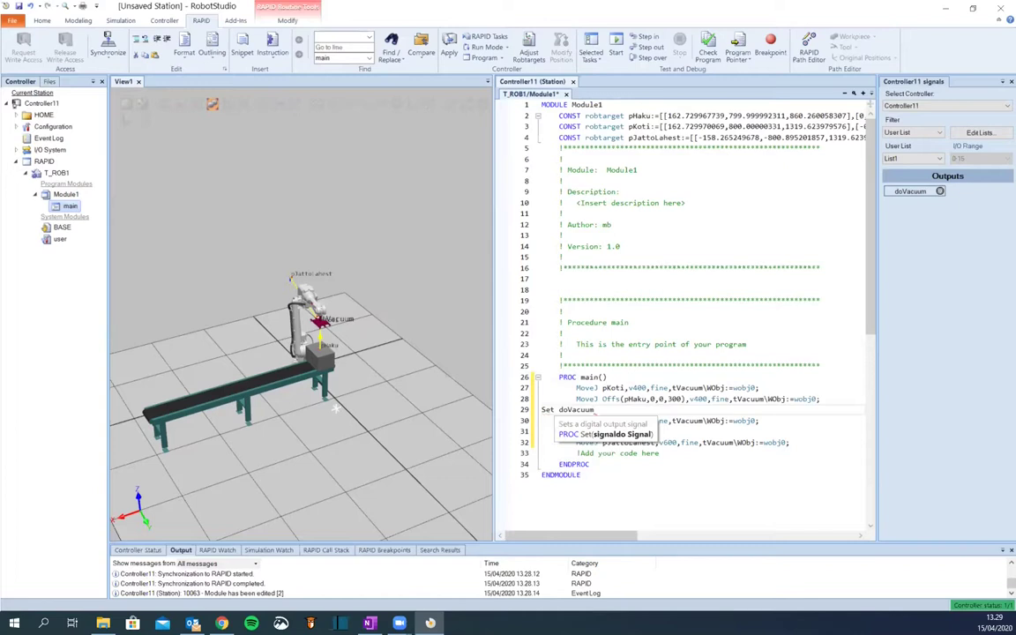
type(";")
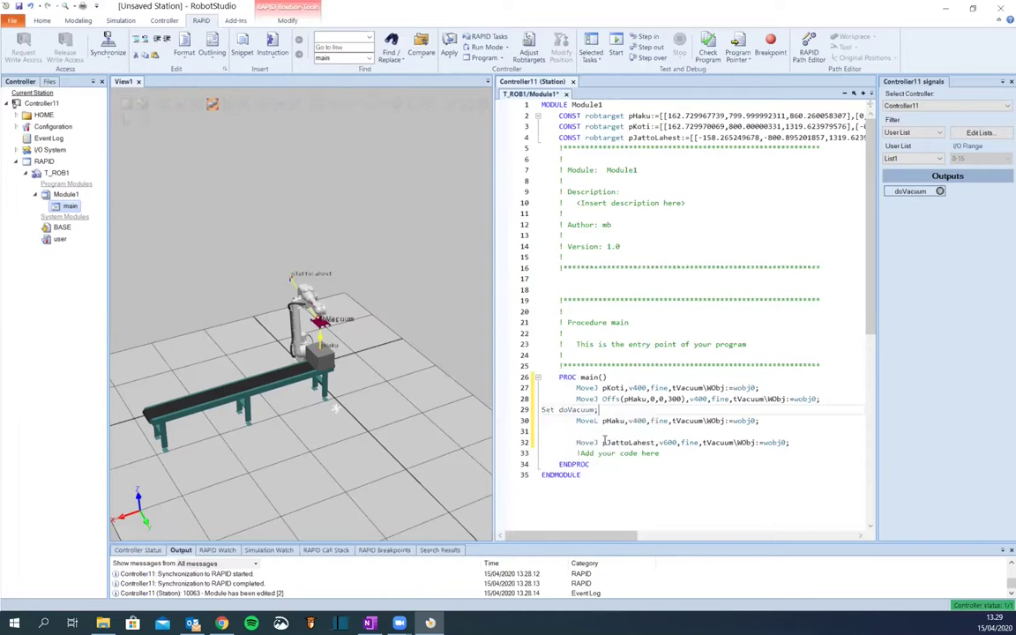
Copy the MoveJ Offs(pHaku,0,0,300) instruction to a new line below MoveL pHaku, before MoveJ pJattoLahest
left_click(522, 400)
key("ctrl+c")
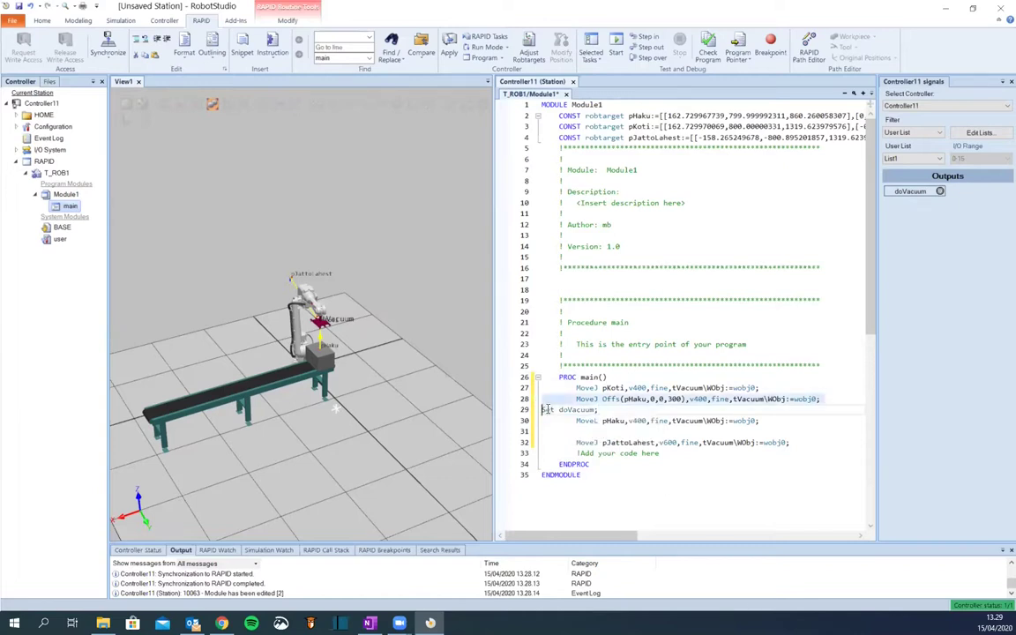
left_click(577, 421)
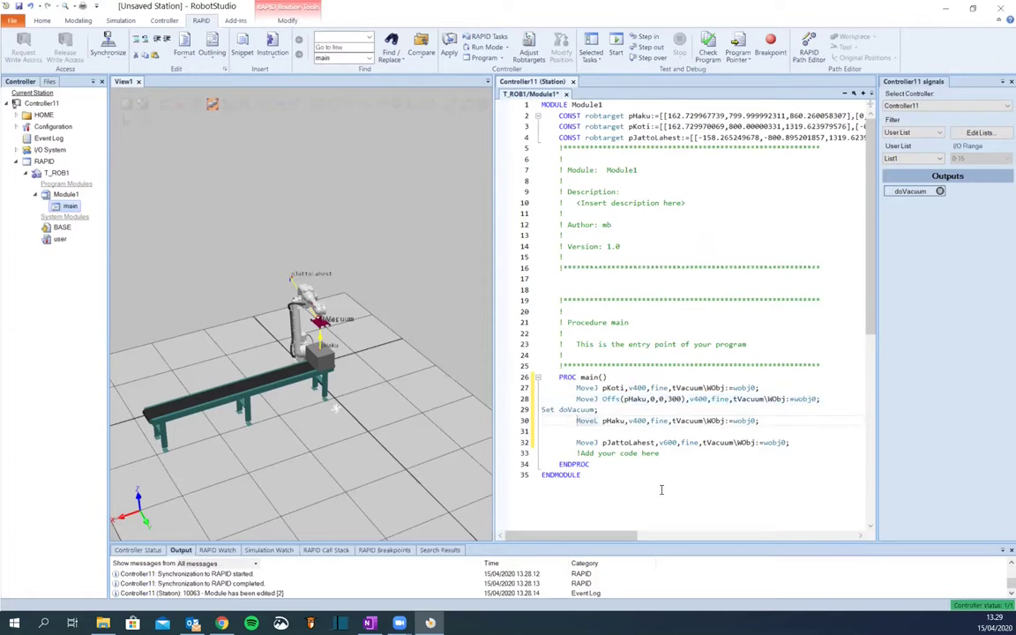
key("Down")
key("Return")
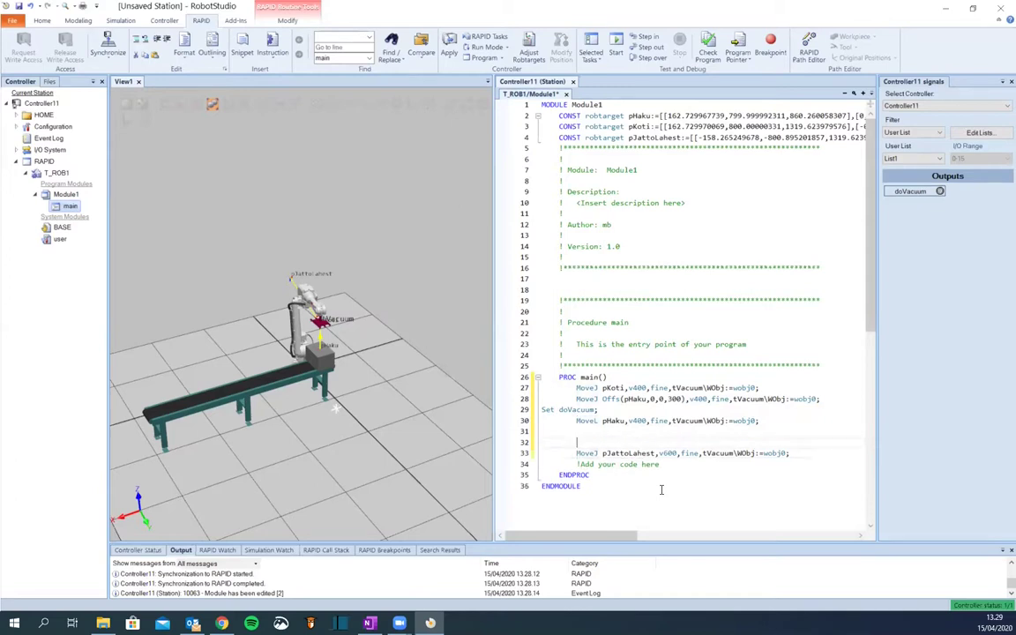
key("ctrl+v")
Move Set doVacuum; directly below MoveL pHaku, remove the leftover empty line and align the copied MoveJ instruction's indentation
left_click_drag(597, 411, 576, 431)
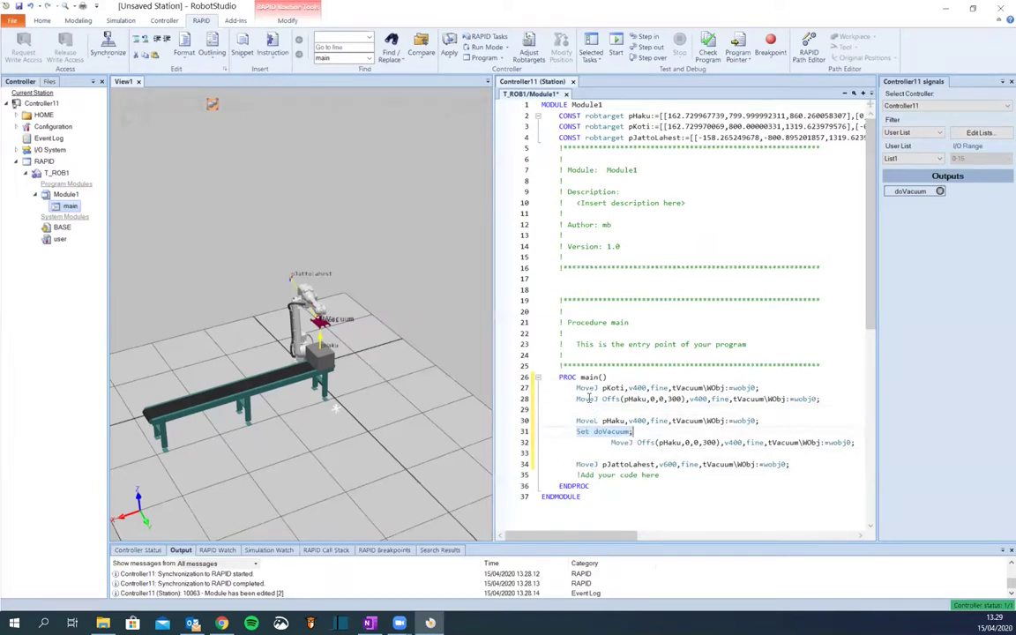
left_click(590, 409)
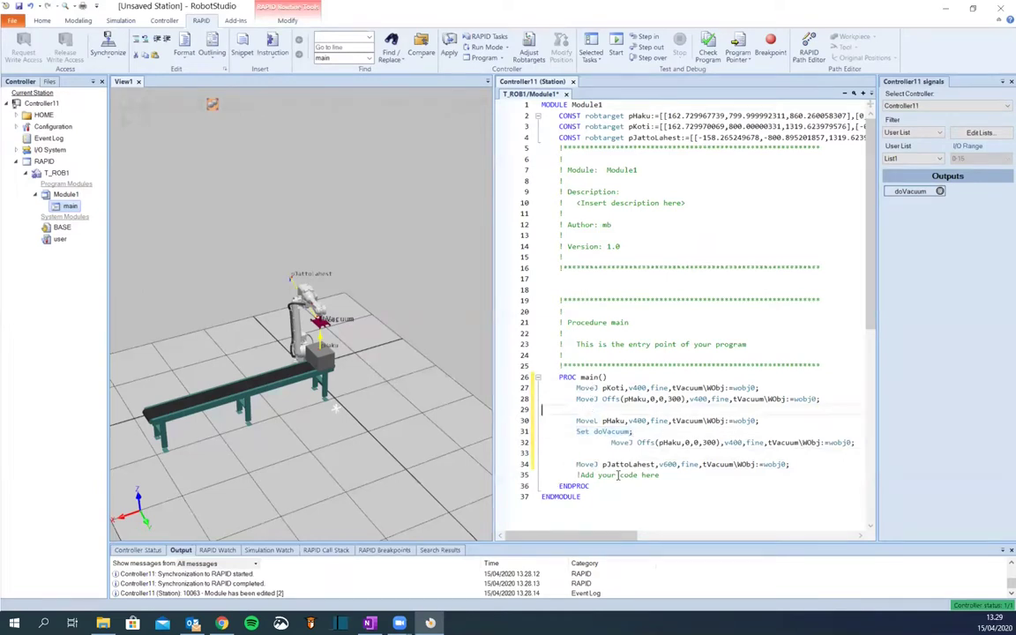
key("Delete")
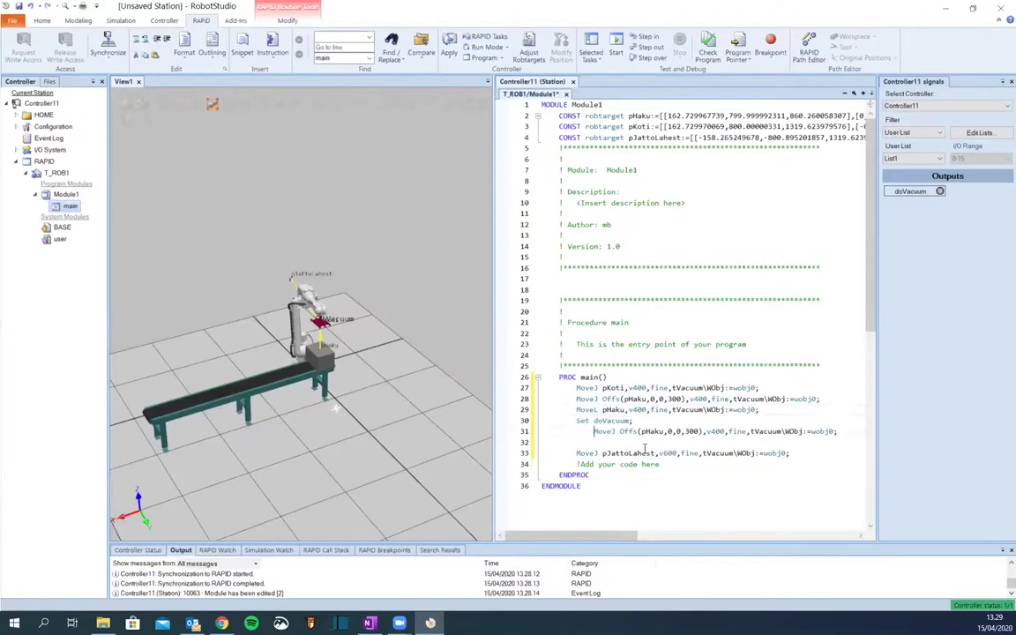
key("BackSpace")
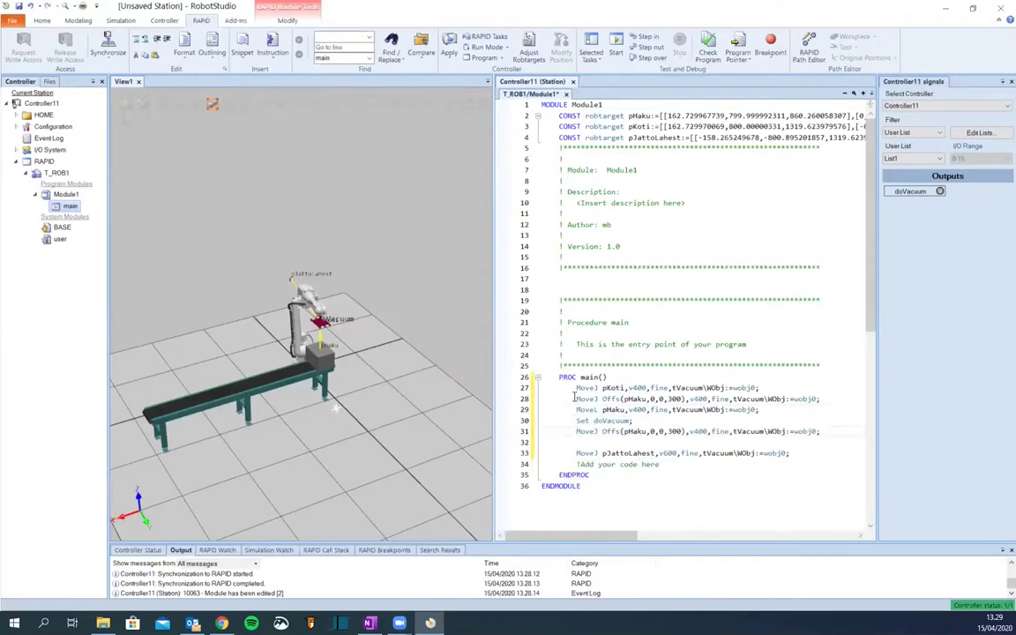
Copy the MoveJ pKoti instruction to the line below the second MoveJ Offs(pHaku,0,0,300)
left_click(519, 391)
key("ctrl+c")
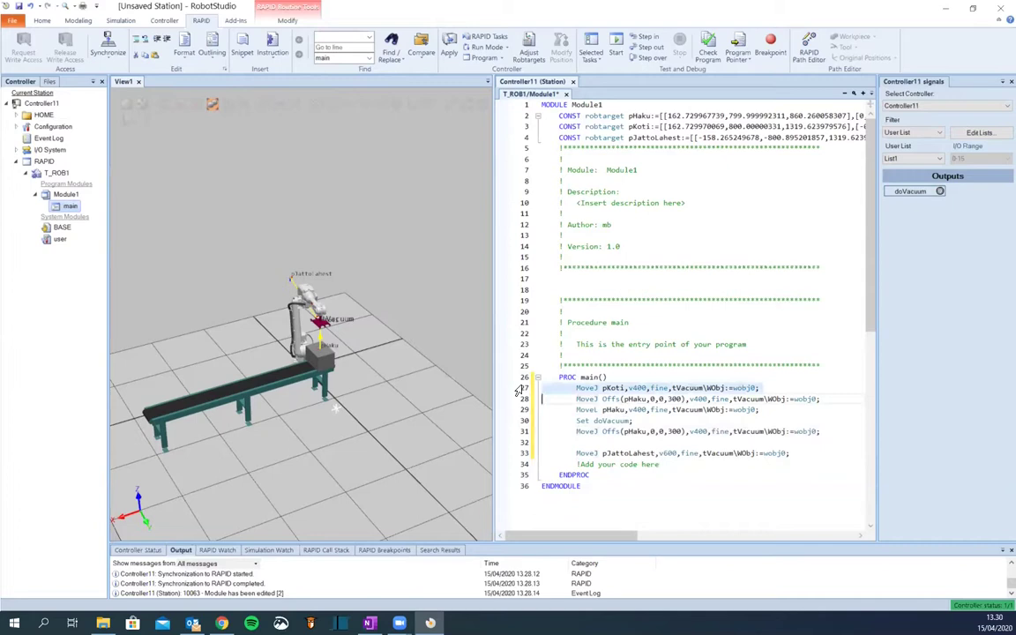
left_click(571, 441)
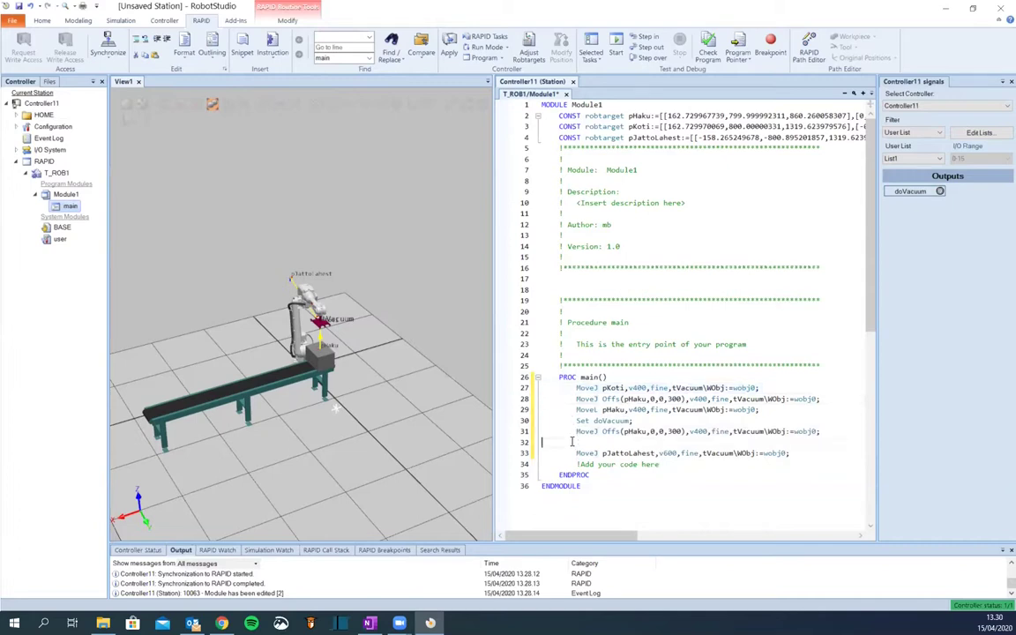
key("ctrl+v")
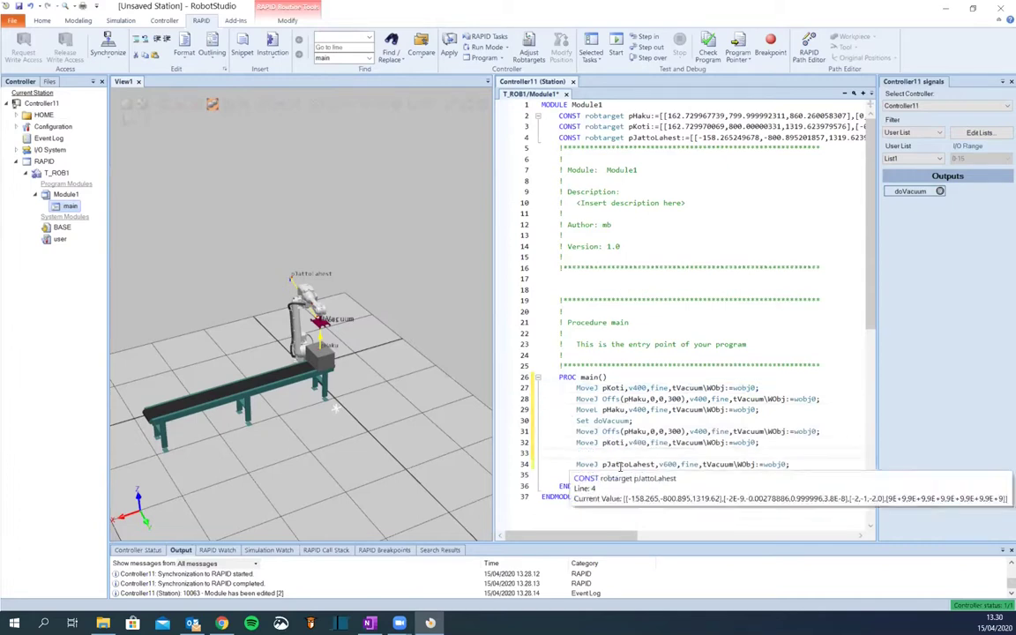
Add the instruction Reset doVacuum; after MoveJ pJattoLahest and apply the module changes to the controller
left_click(797, 460)
key("Return")
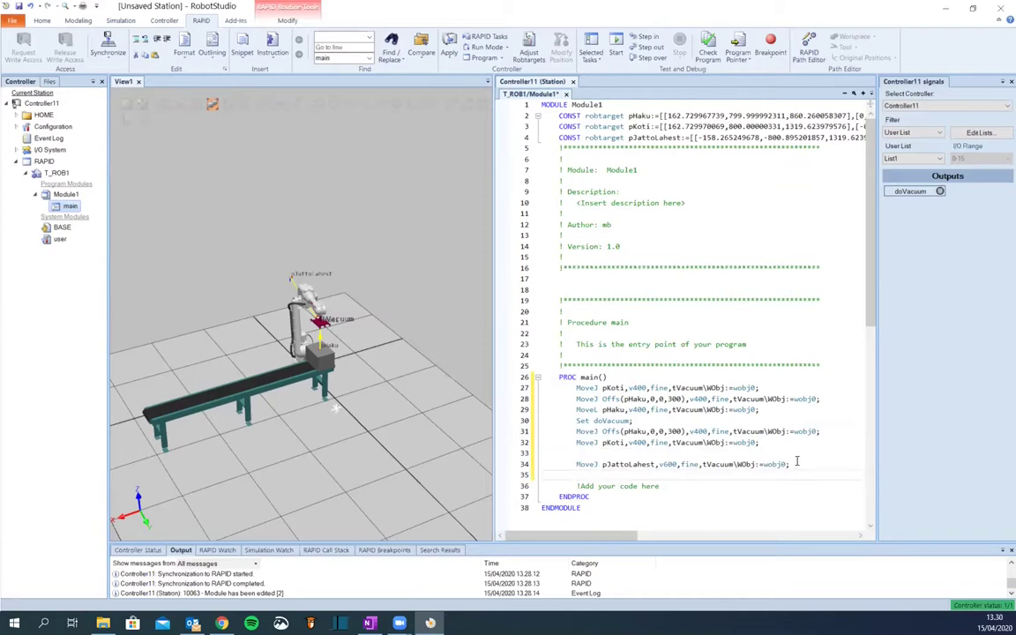
type("Reset do")
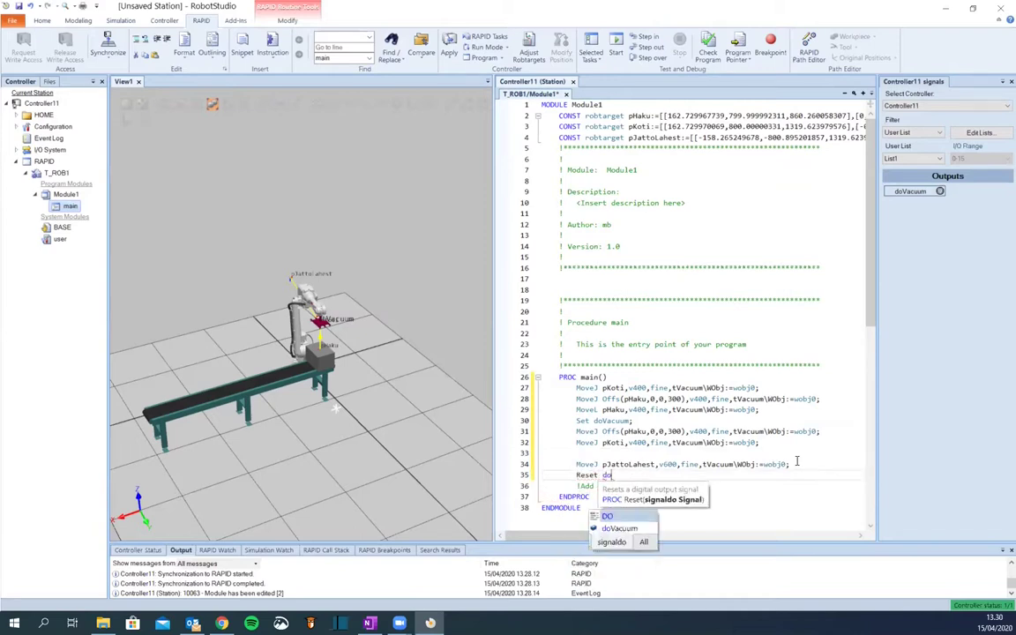
key("Down")
key("Return")
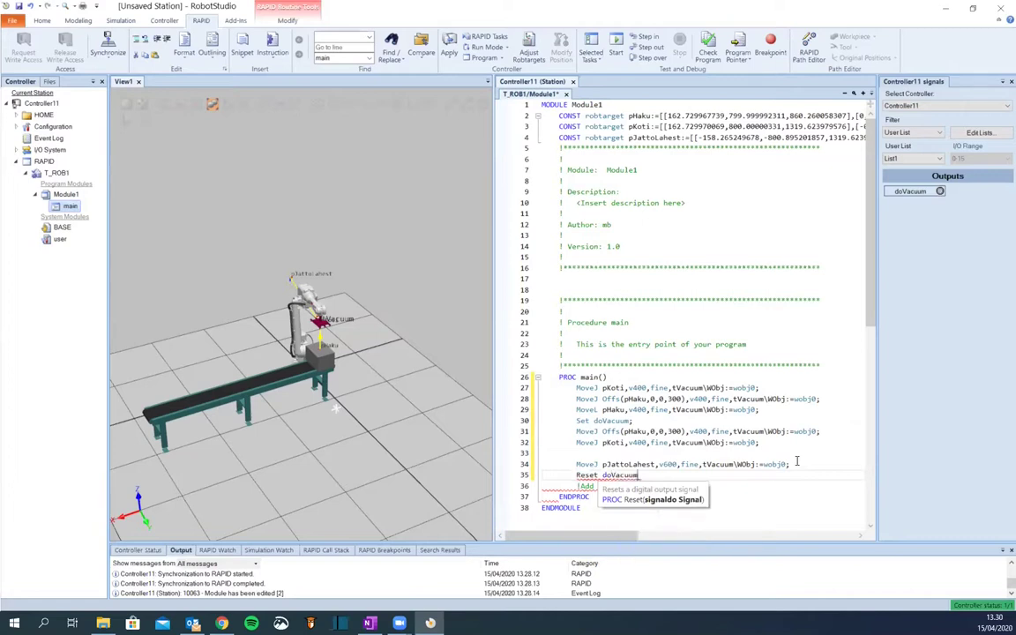
type(";")
left_click(449, 46)
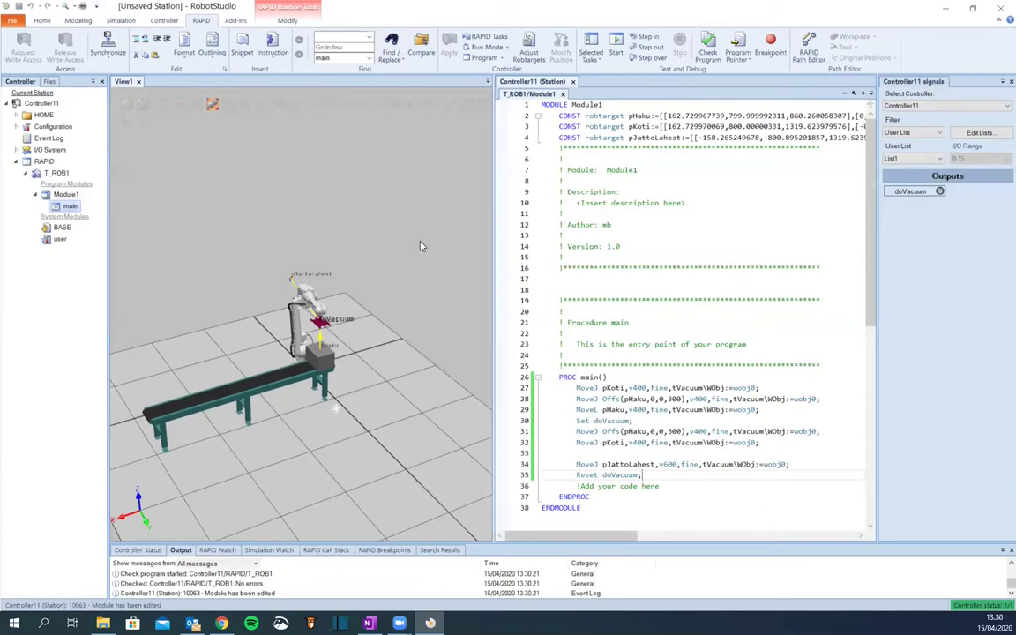
Enlarge the 3D view beside the code editor and frame the robot, box and conveyor
middle_click_drag(175, 250, 250, 306)
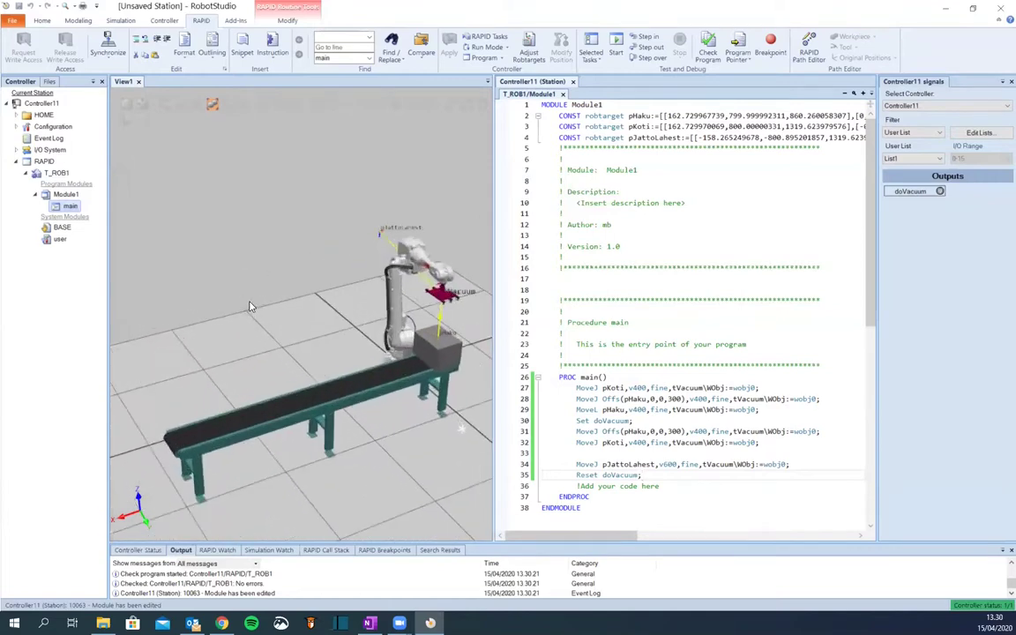
left_click_drag(492, 326, 624, 336)
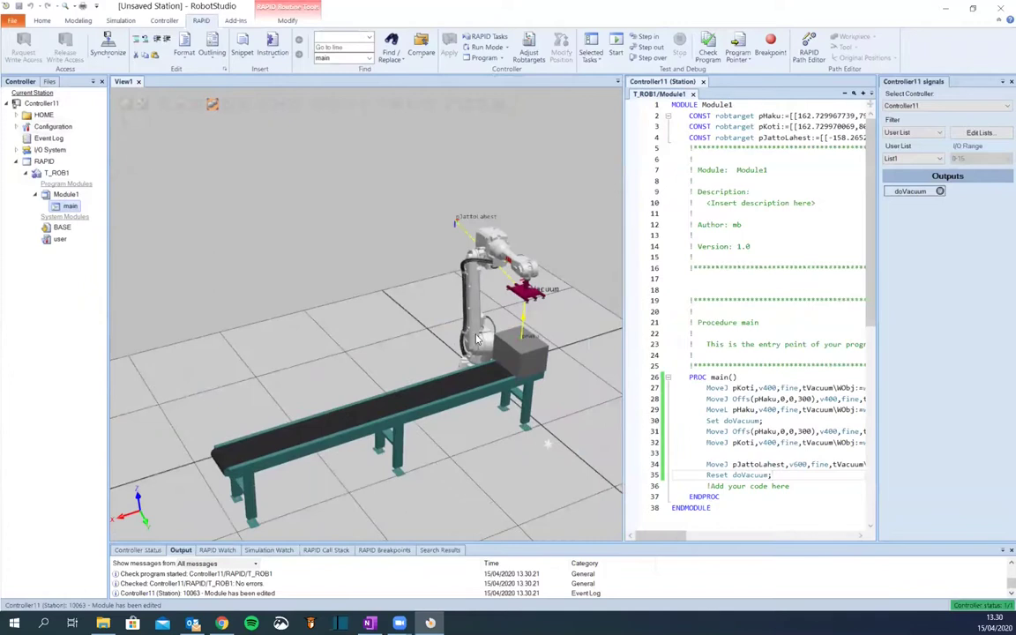
scroll(532, 423, "up", 2)
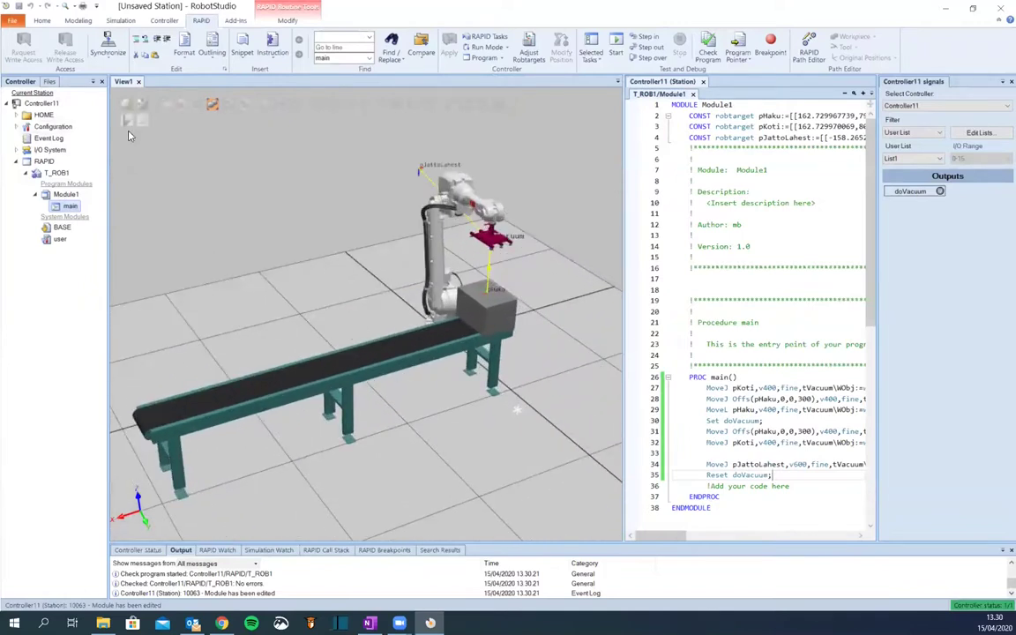
left_click(398, 310)
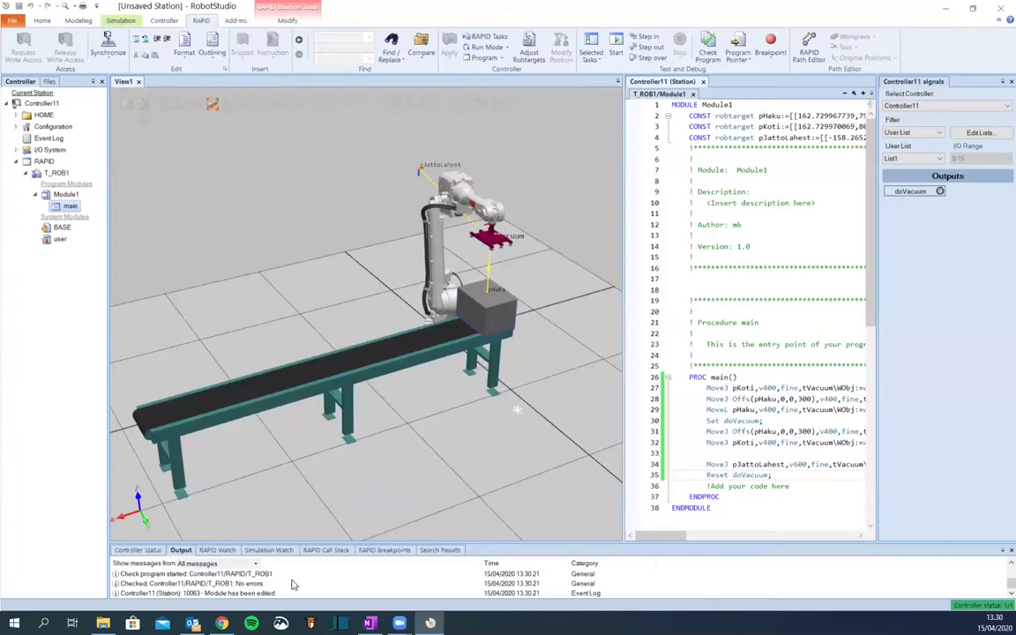
left_click(244, 258)
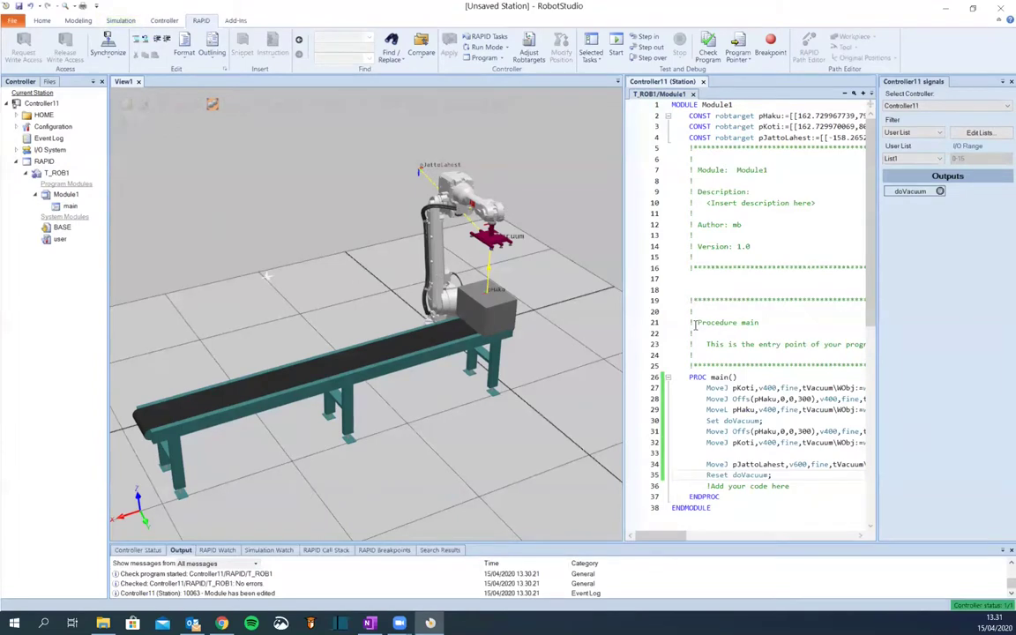
scroll(633, 381, "down", 4)
scroll(633, 382, "up", 1)
scroll(633, 382, "up", 3)
Include Controller11 with its T_ROB1 task in the objects to simulate in the simulation setup
left_click(78, 20)
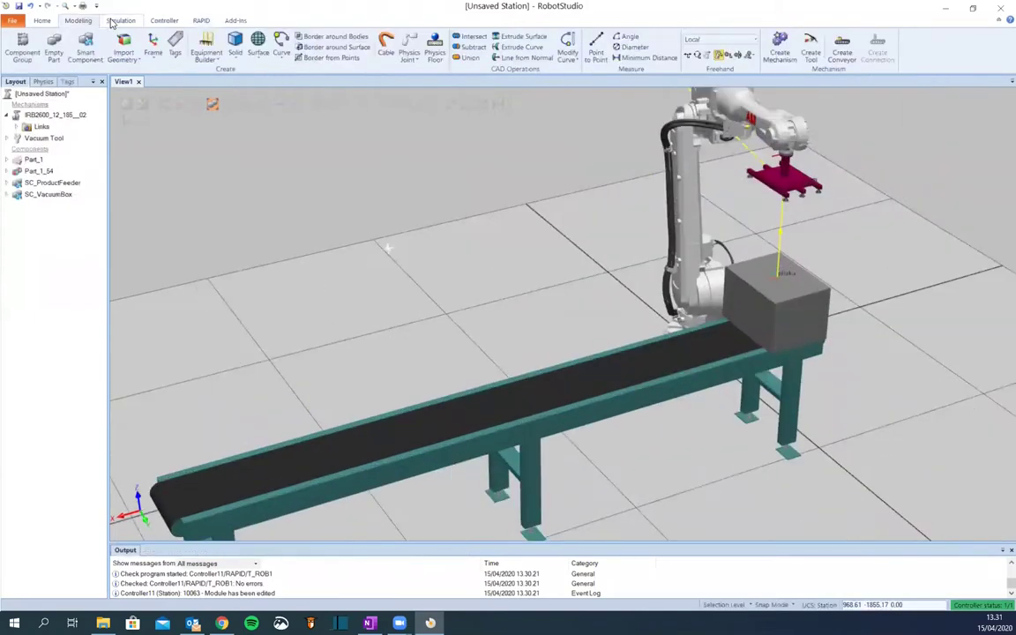
left_click(113, 22)
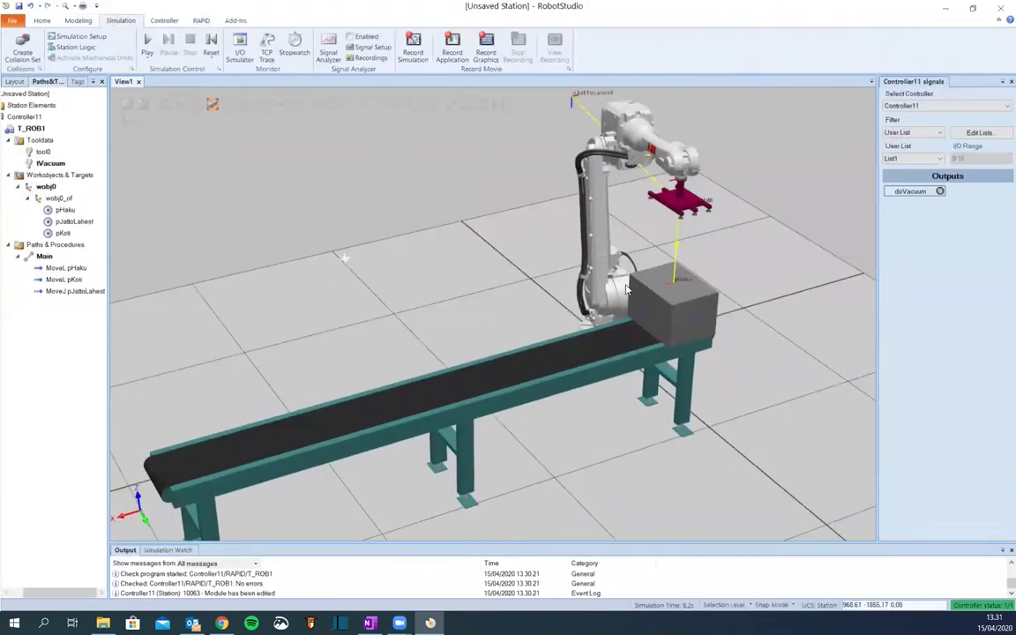
left_click(70, 36)
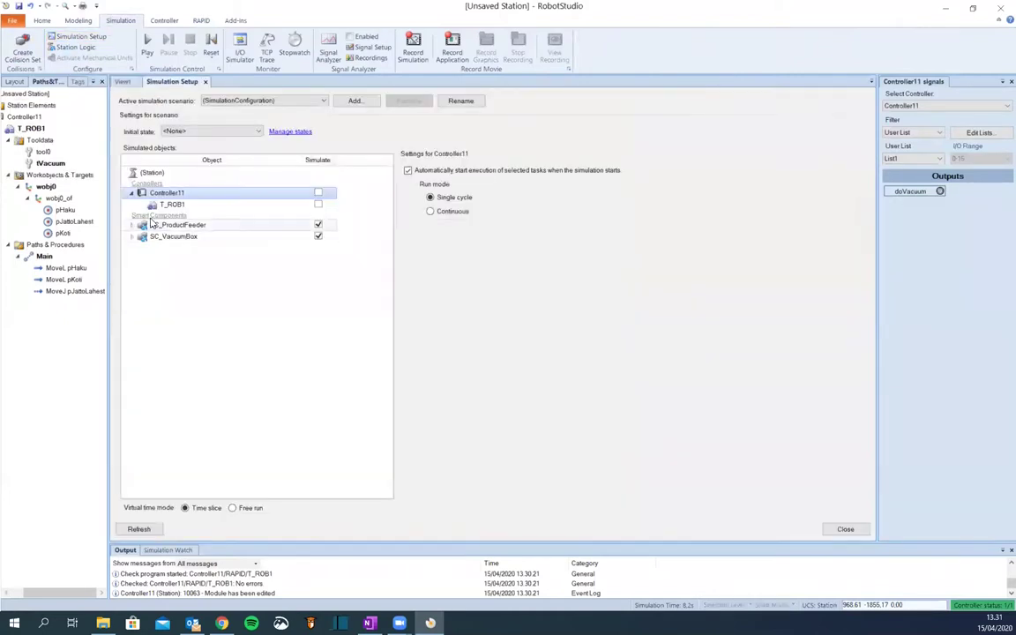
left_click(318, 192)
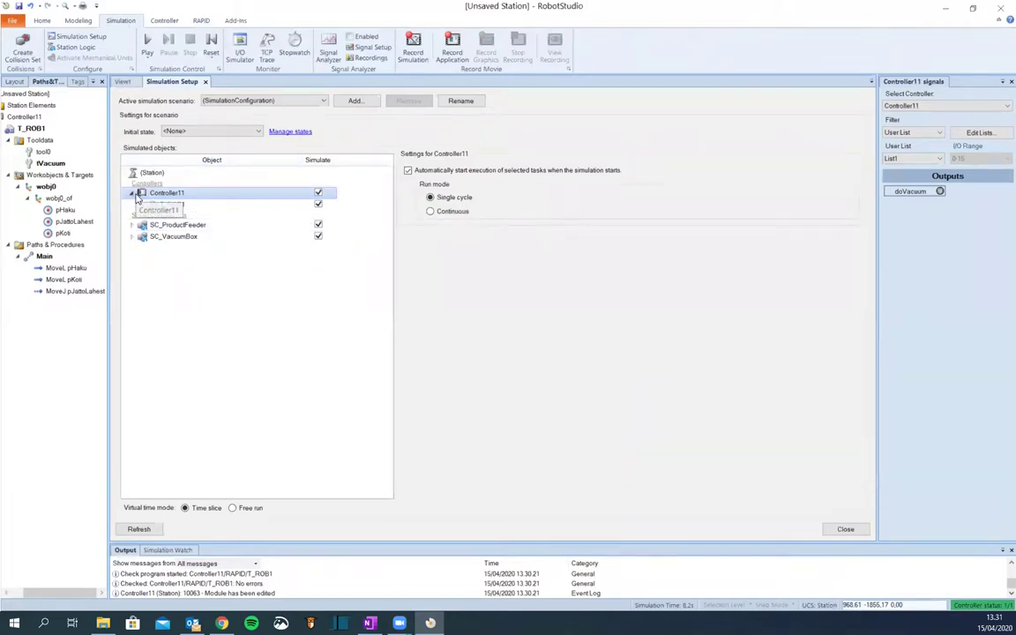
left_click(845, 529)
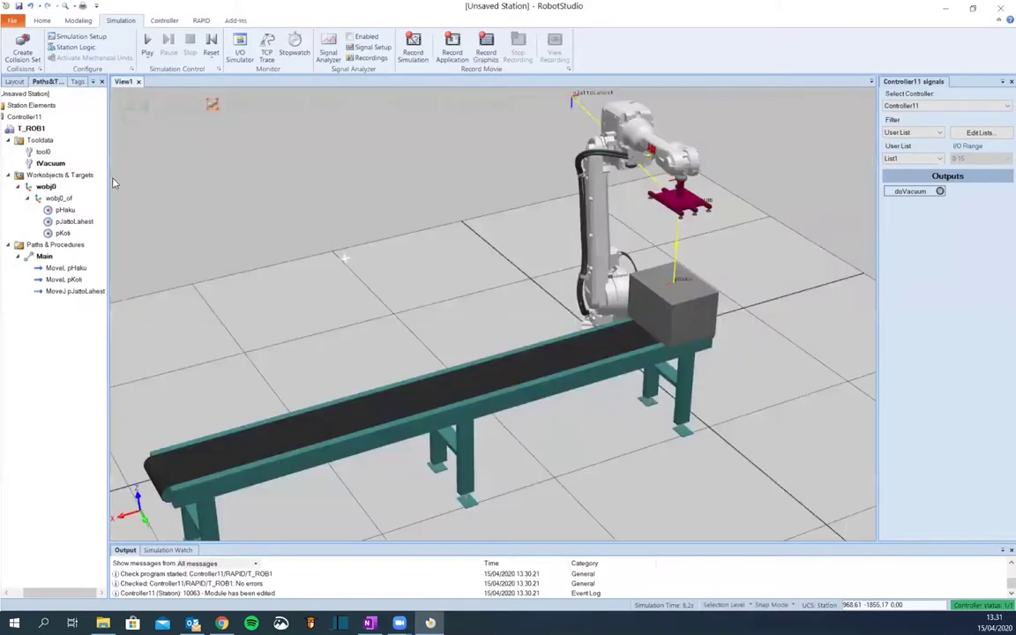
Run the simulation to watch the pick cycle and undo the run to restore the station
left_click(148, 44)
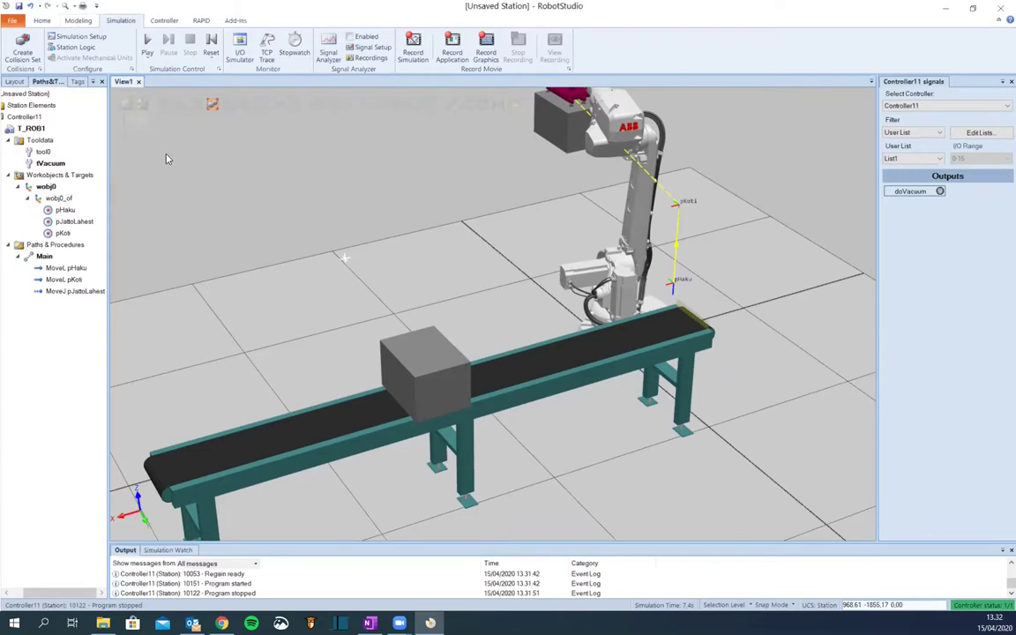
key("ctrl+z")
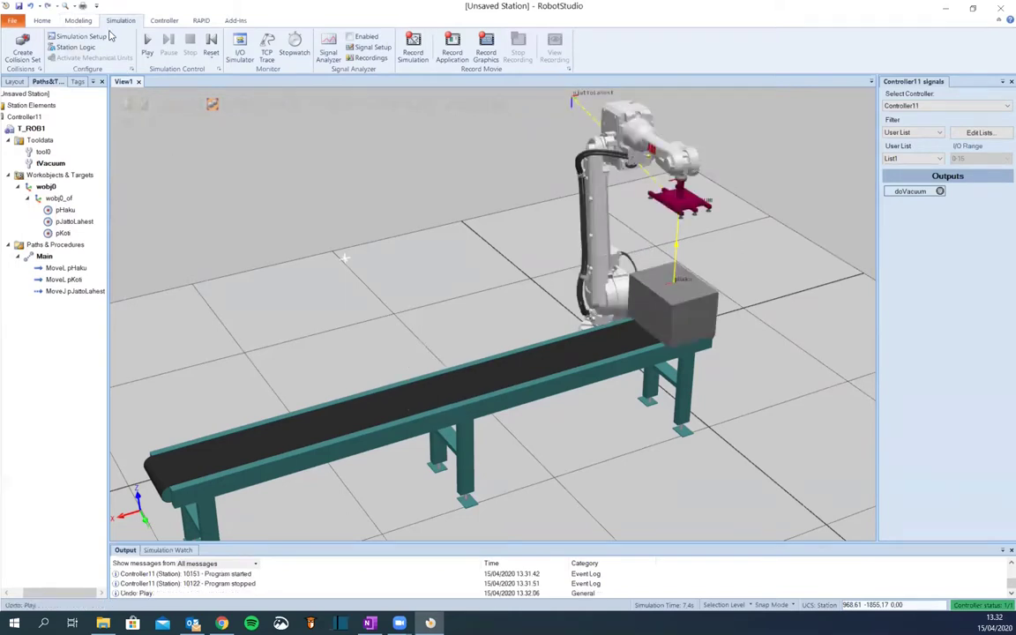
Set Controller11's run mode to Continuous and simulate repeated pick cycles, undoing the run to restore the station
left_click(80, 36)
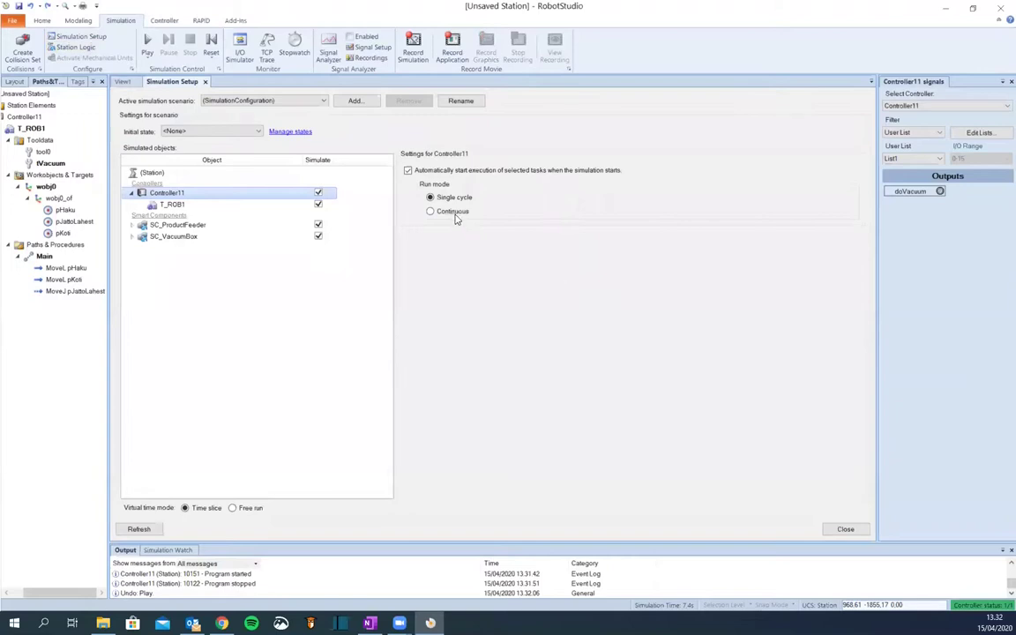
left_click(845, 530)
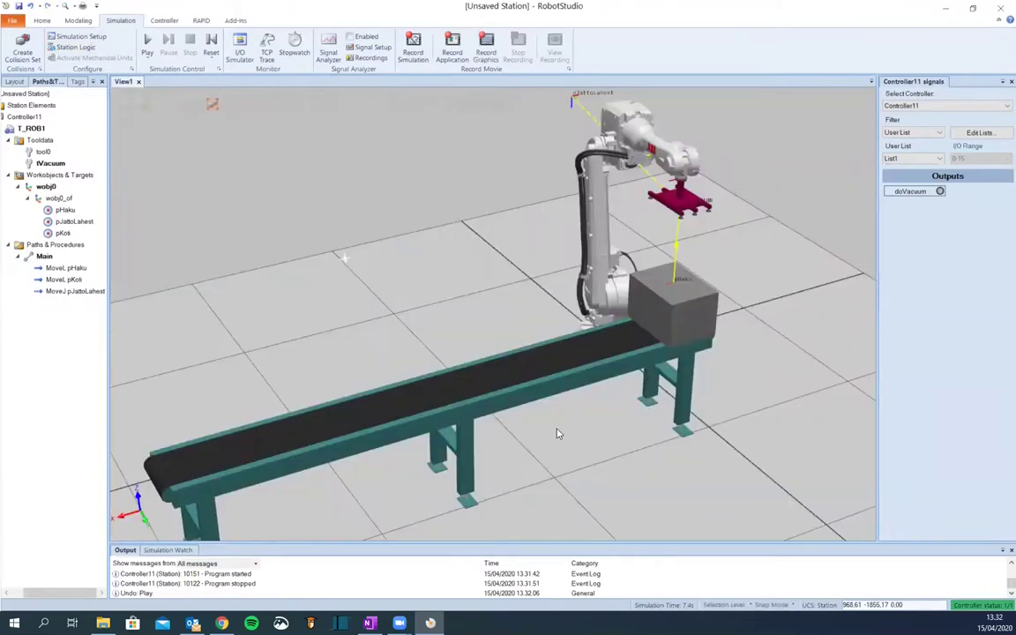
left_click(147, 44)
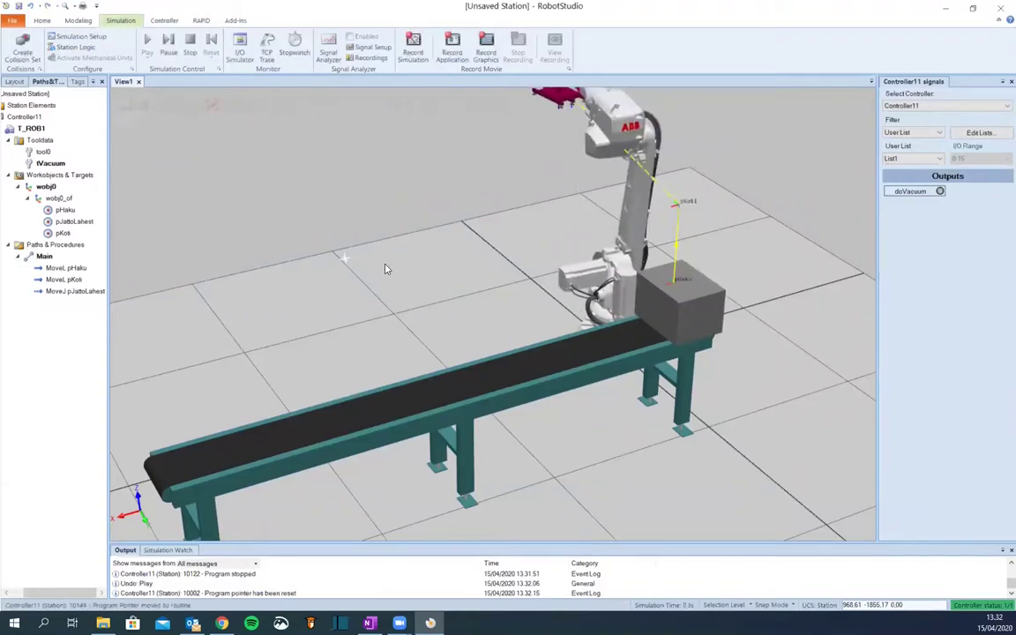
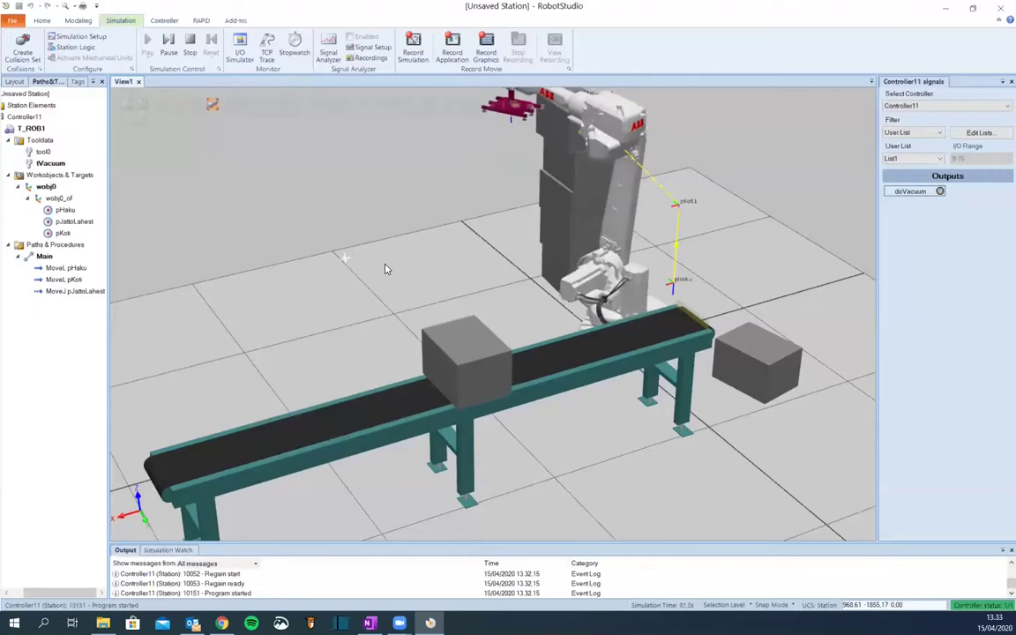
left_click_drag(696, 240, 574, 209, "ctrl+shift")
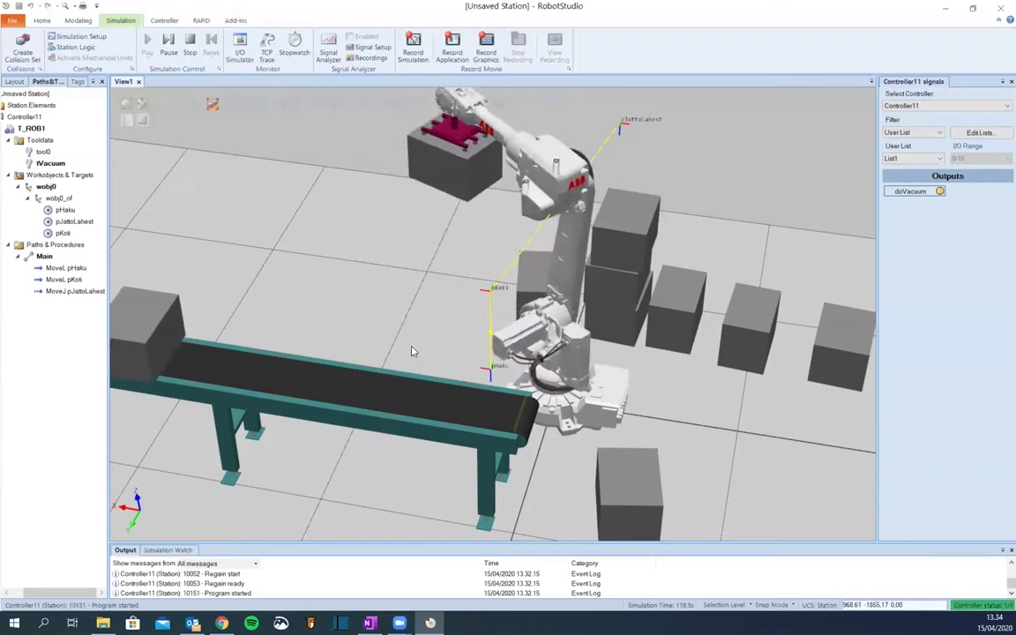
scroll(411, 351, "down", 3)
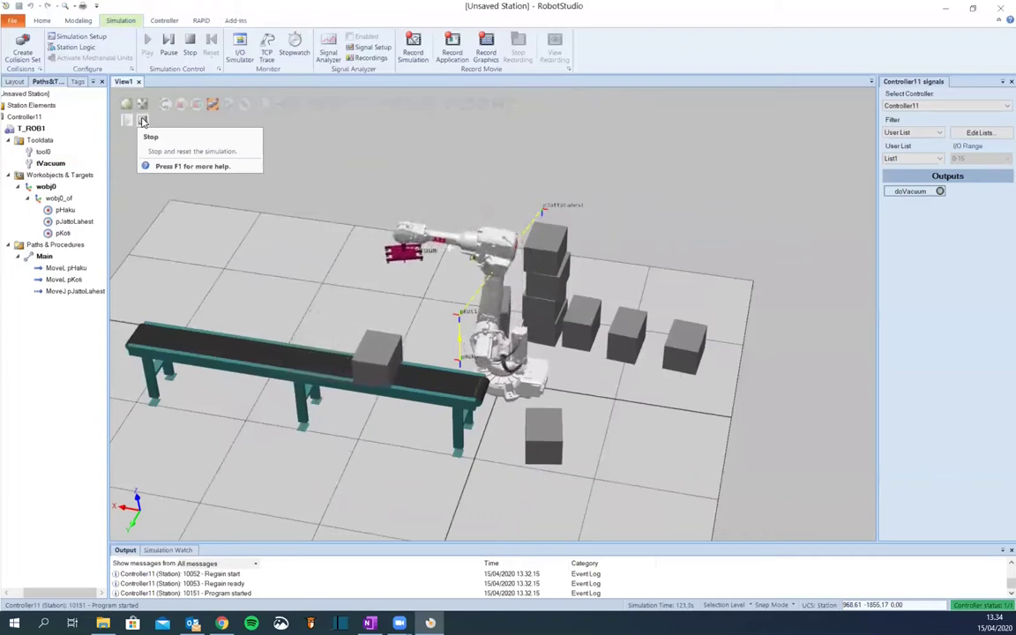
left_click(143, 121)
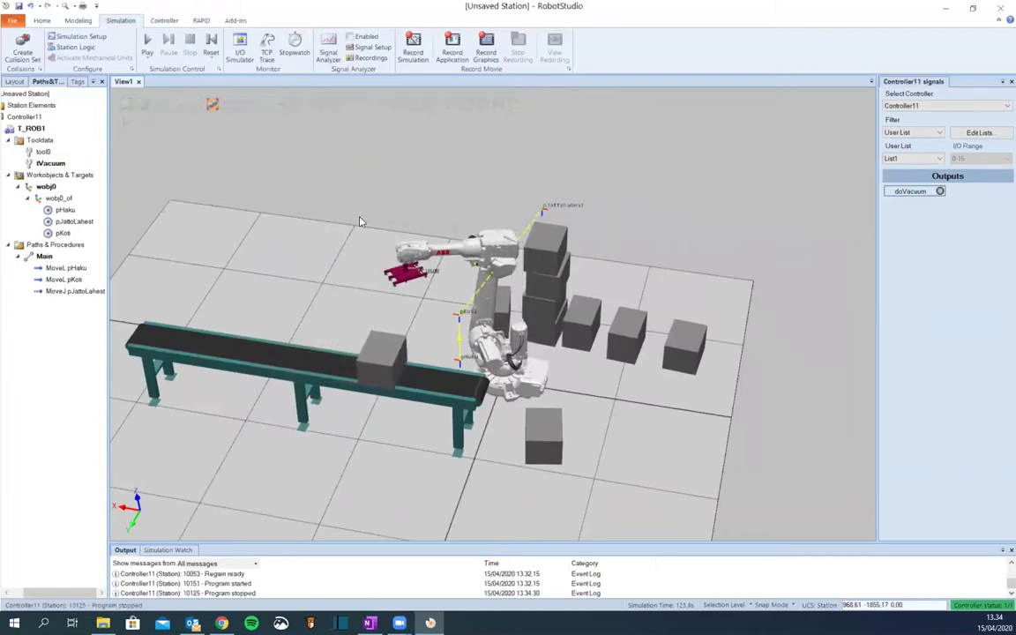
key("ctrl+z")
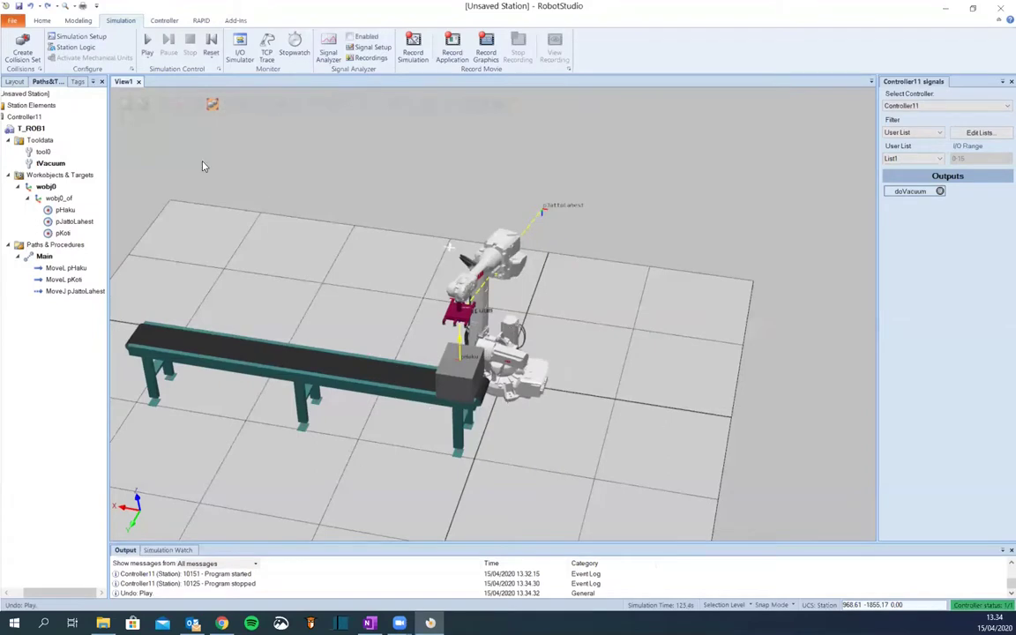
left_click(126, 121)
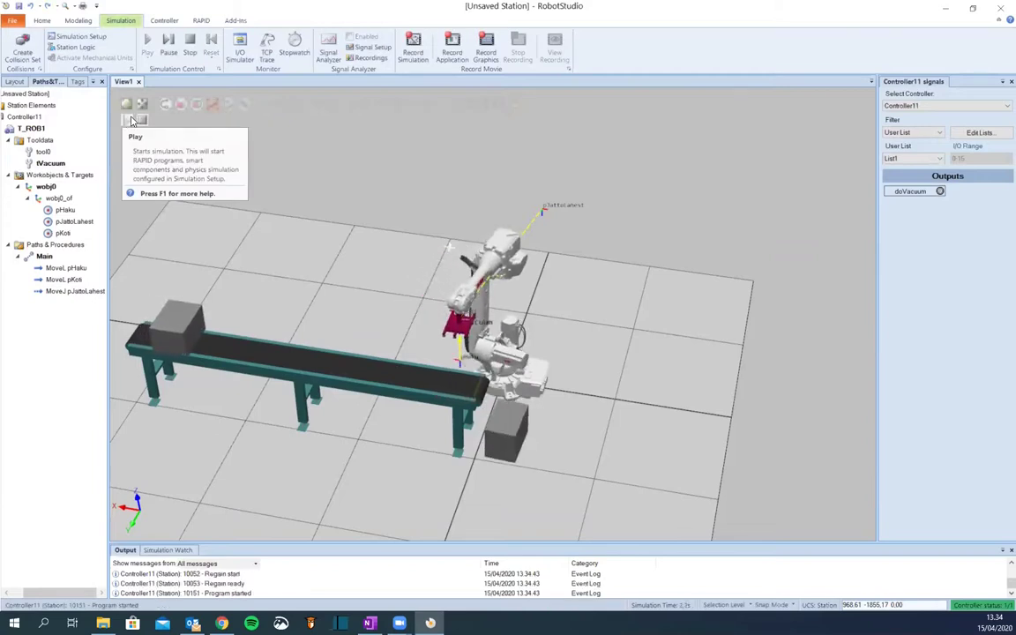
left_click(143, 123)
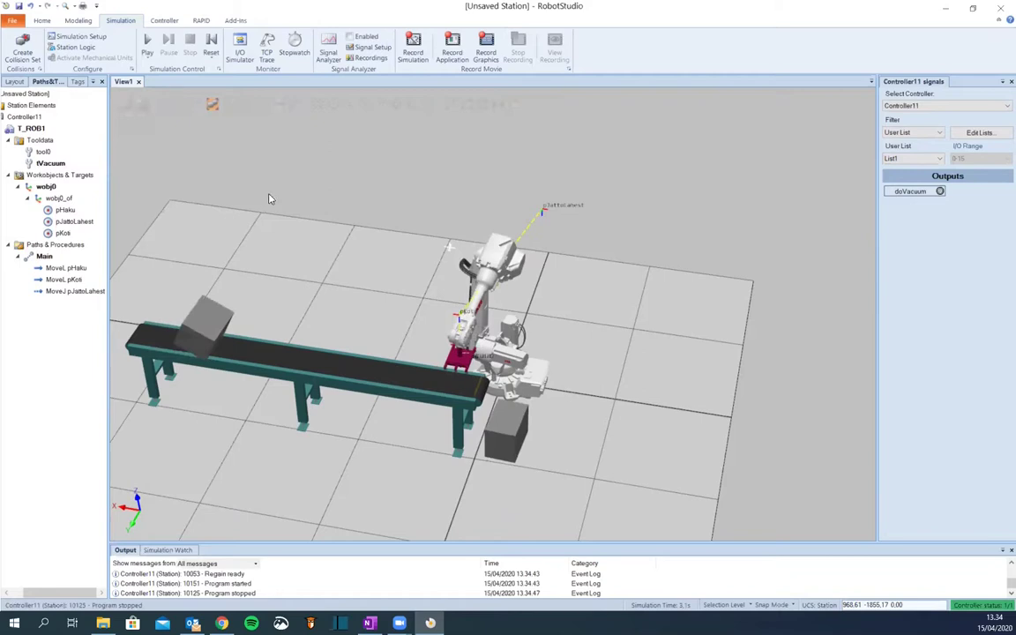
key("ctrl+z")
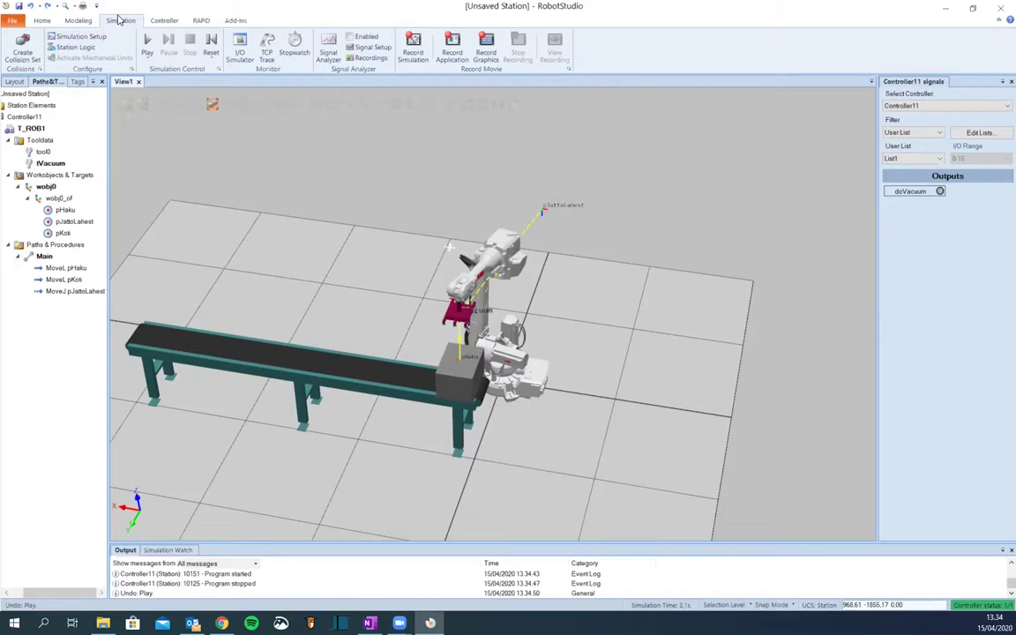
Set Controller11's run mode to Single cycle and simulate one pick cycle, undoing the run to restore the station
left_click(88, 37)
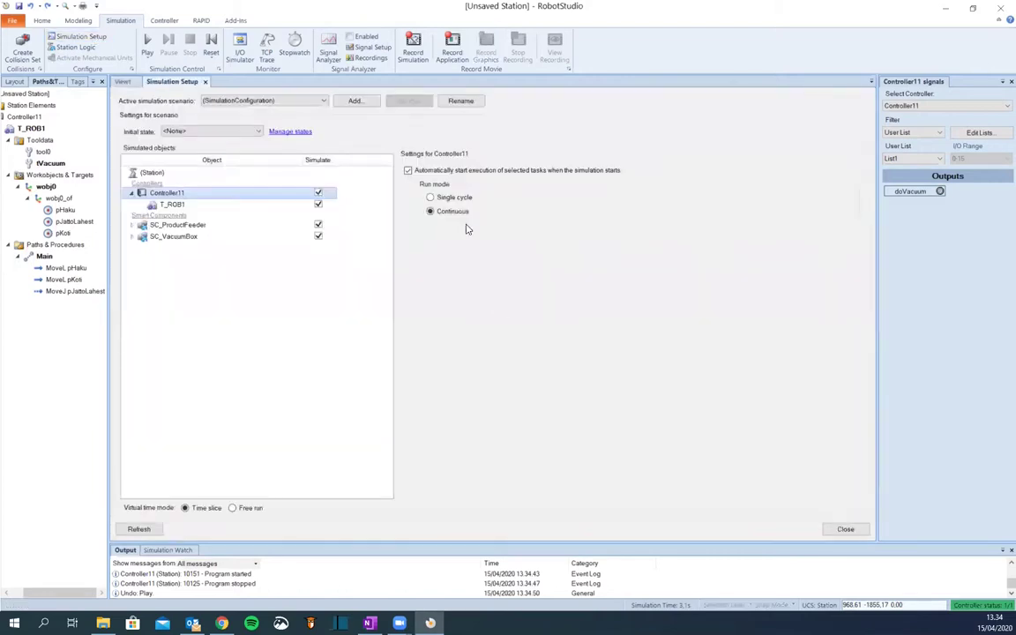
left_click(845, 529)
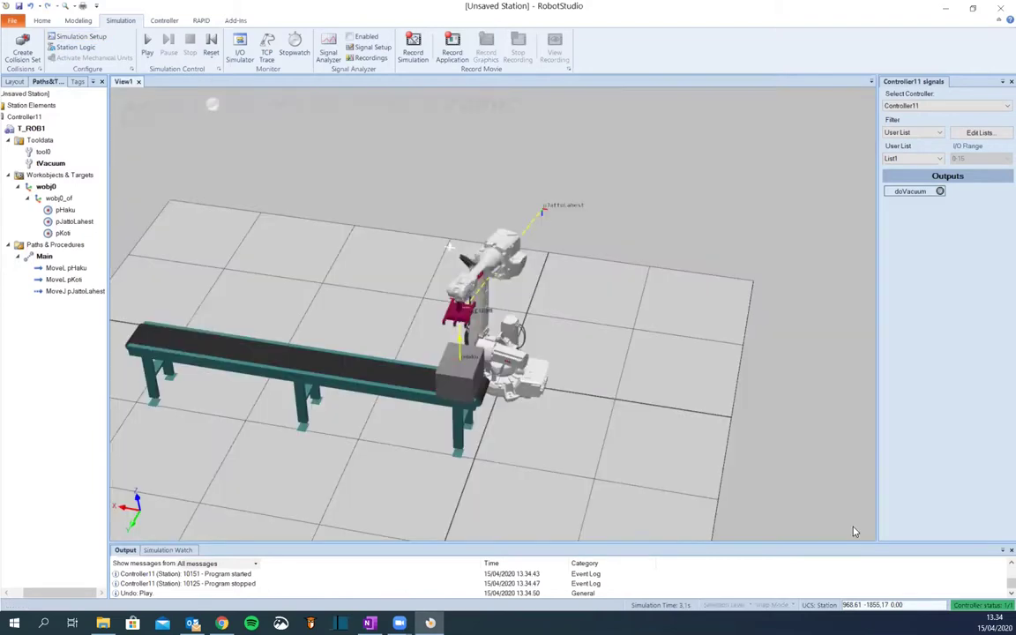
key("F5")
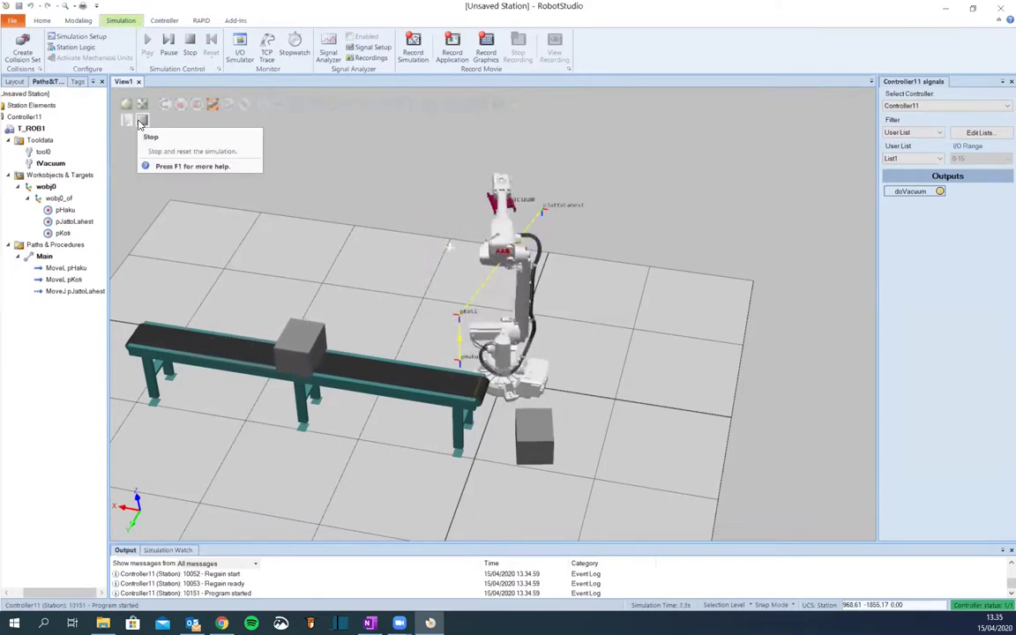
left_click(140, 122)
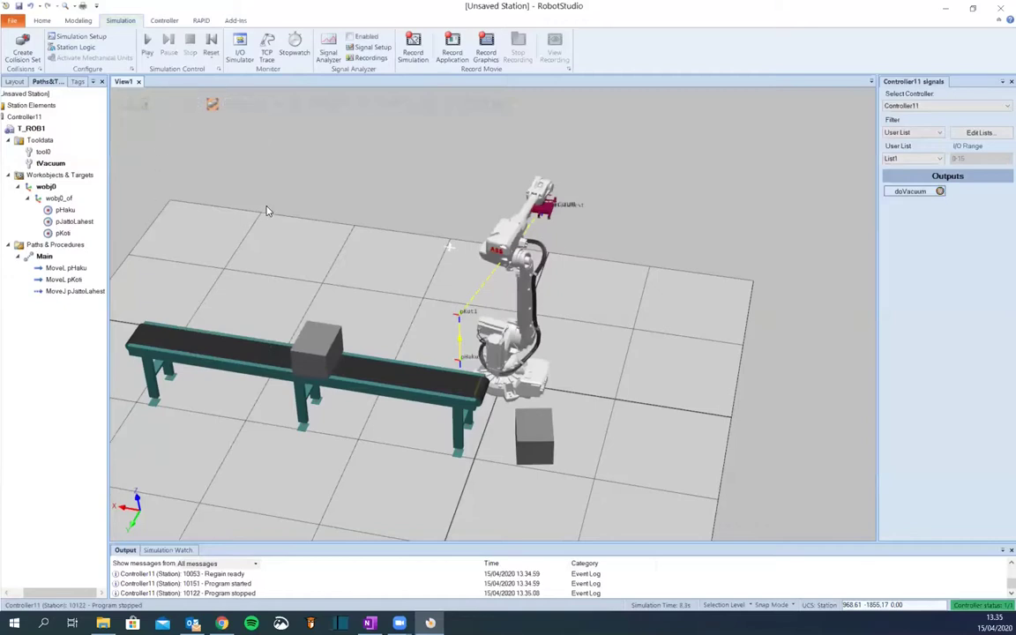
key("ctrl+z")
Examine the pick position and the free floor area around the robot from several sides
left_click_drag(426, 430, 500, 389, "ctrl+shift")
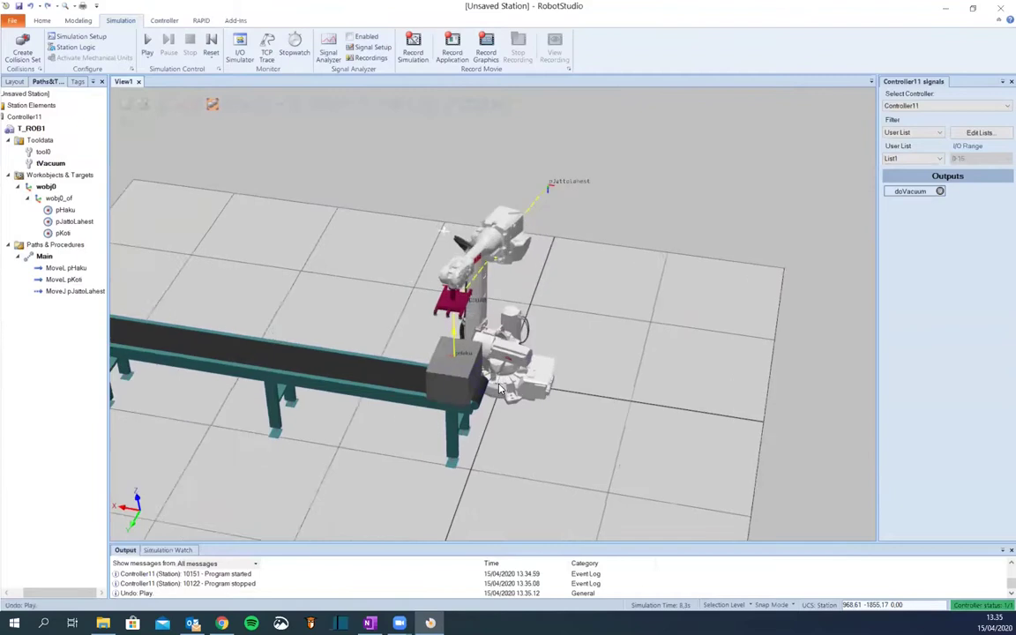
scroll(500, 389, "up", 5)
left_click_drag(409, 379, 441, 398, "ctrl+shift")
scroll(441, 398, "down", 5)
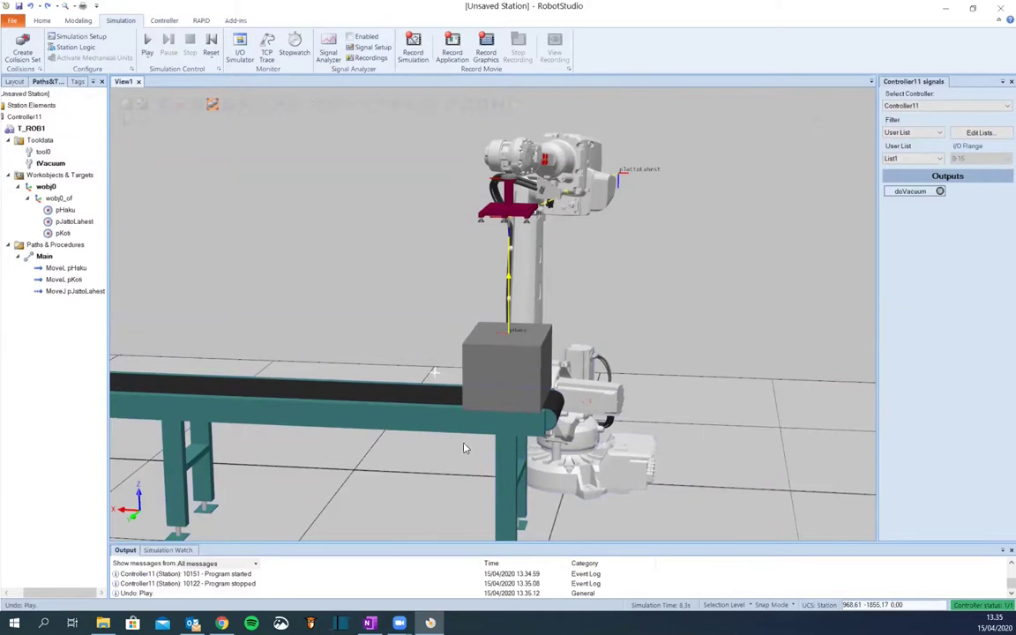
scroll(534, 452, "down", 2)
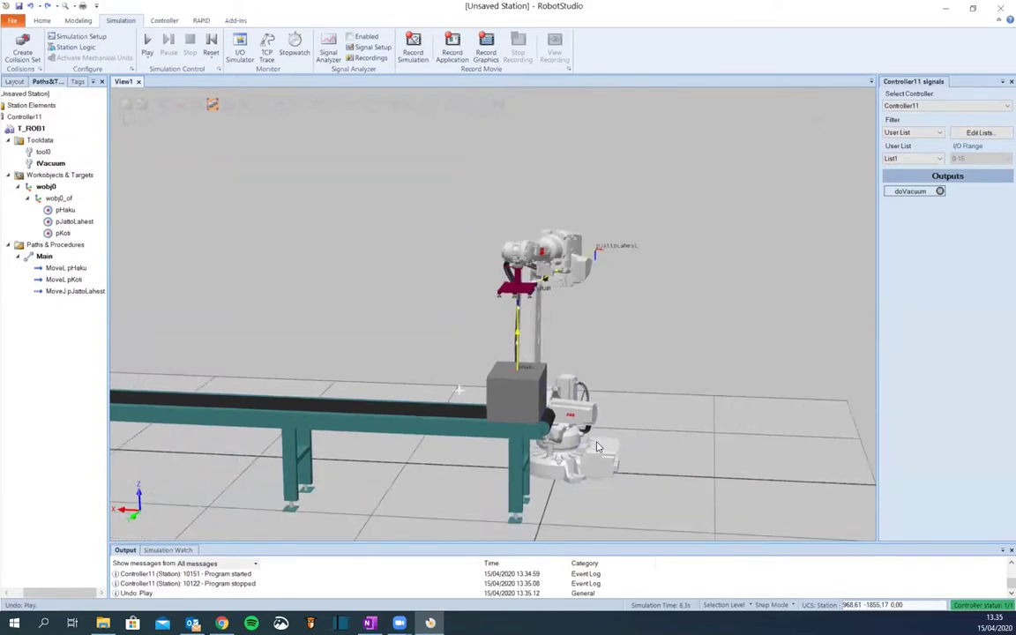
left_click_drag(679, 398, 401, 337, "ctrl+shift")
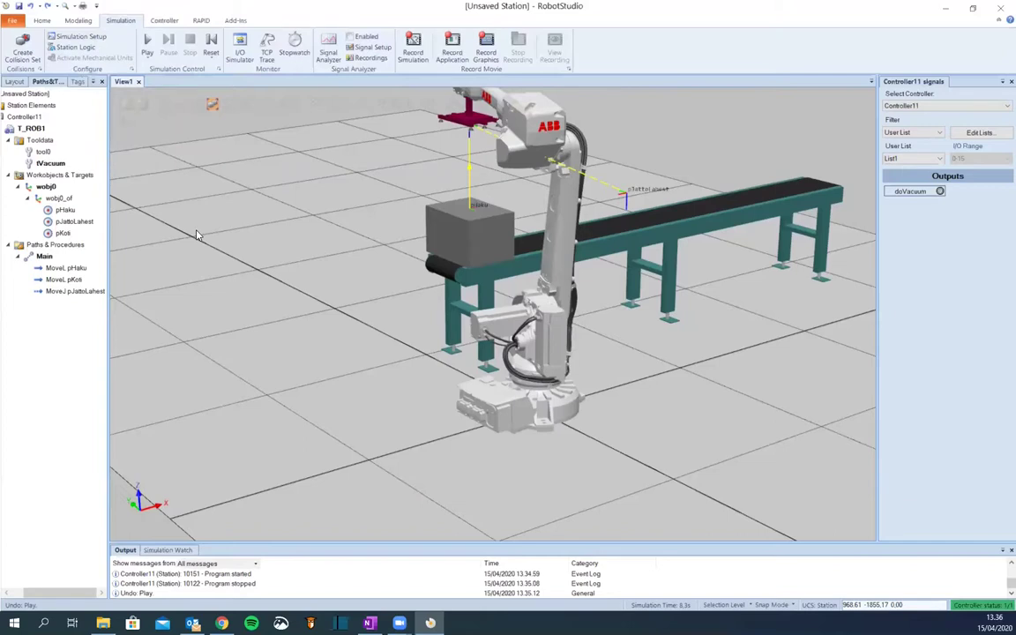
Look through the importable geometry, the equipment library and the equipment builder for items to add to the cell
left_click(41, 21)
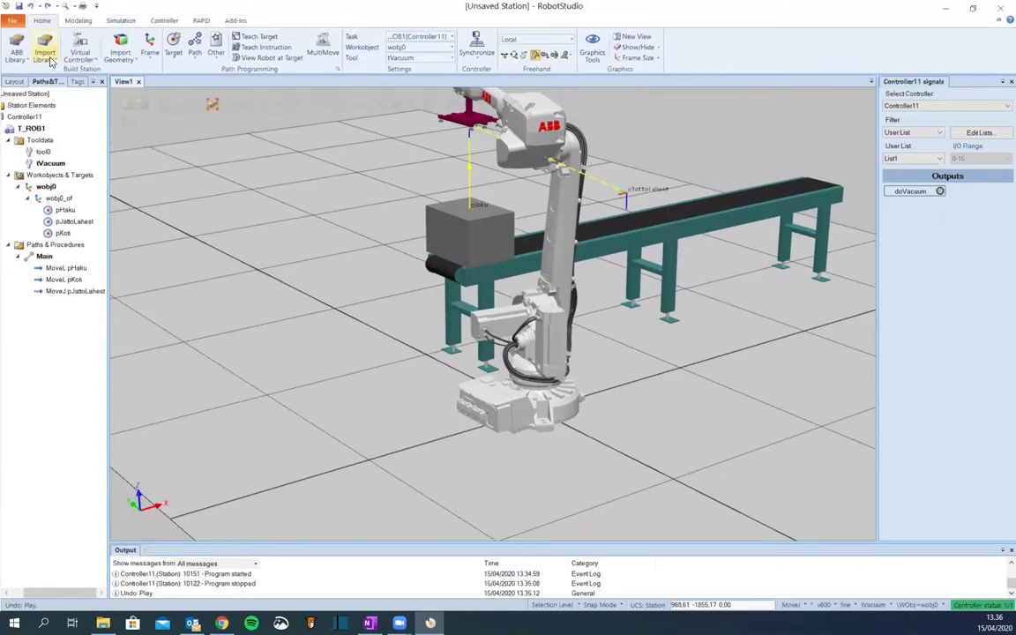
left_click(124, 56)
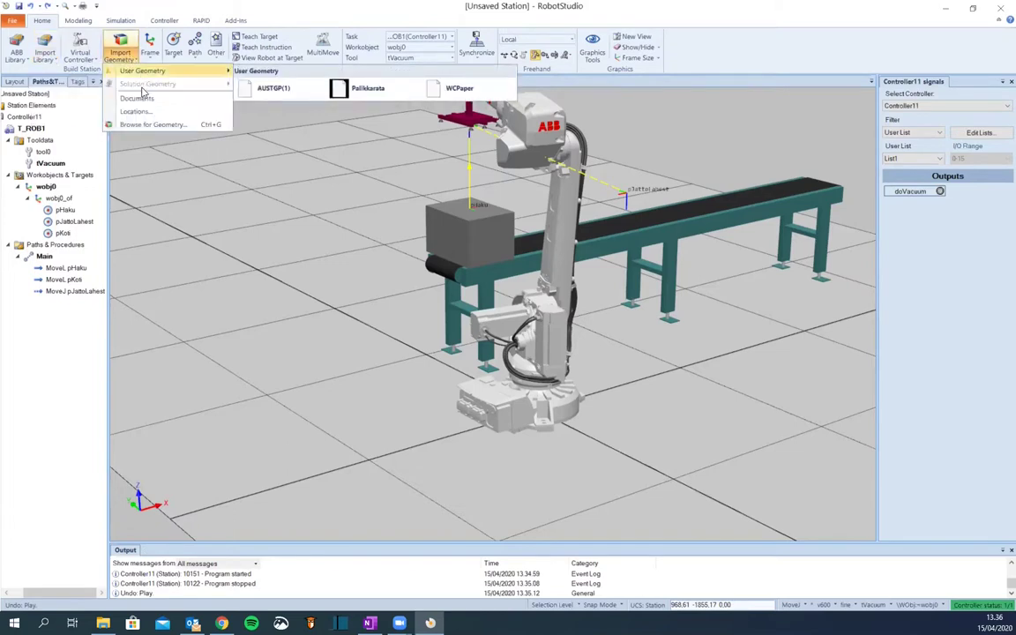
left_click(137, 124)
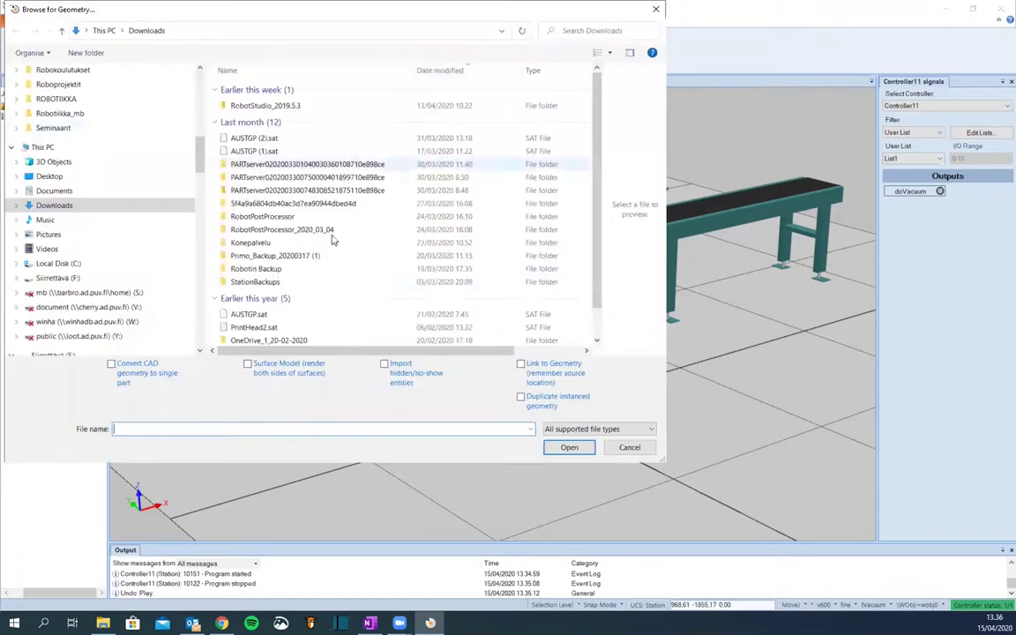
left_click(628, 447)
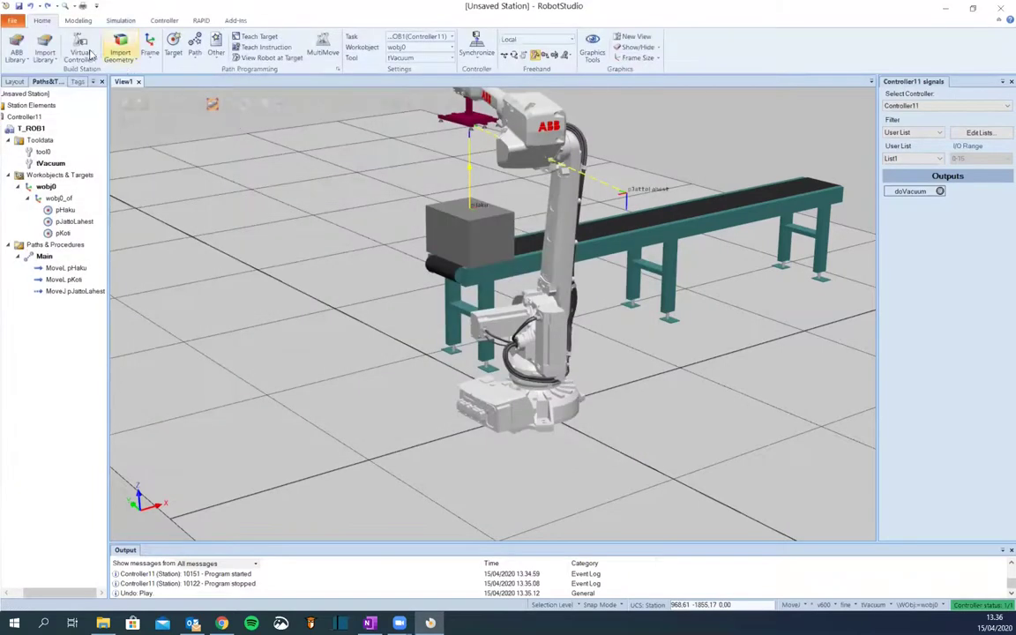
left_click(44, 51)
mouse_move(71, 72)
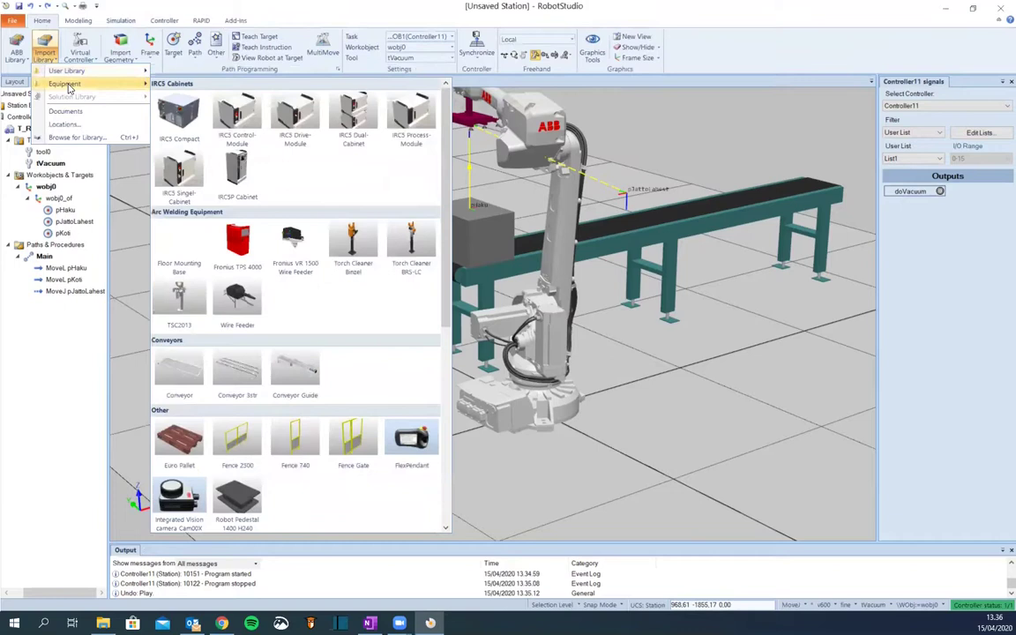
left_click(480, 344)
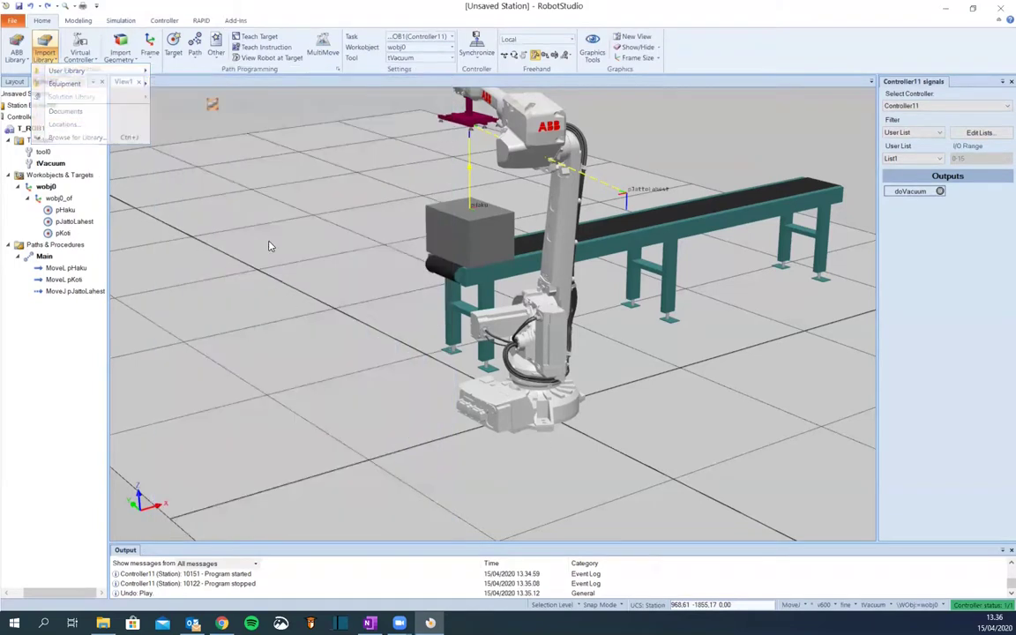
left_click(78, 21)
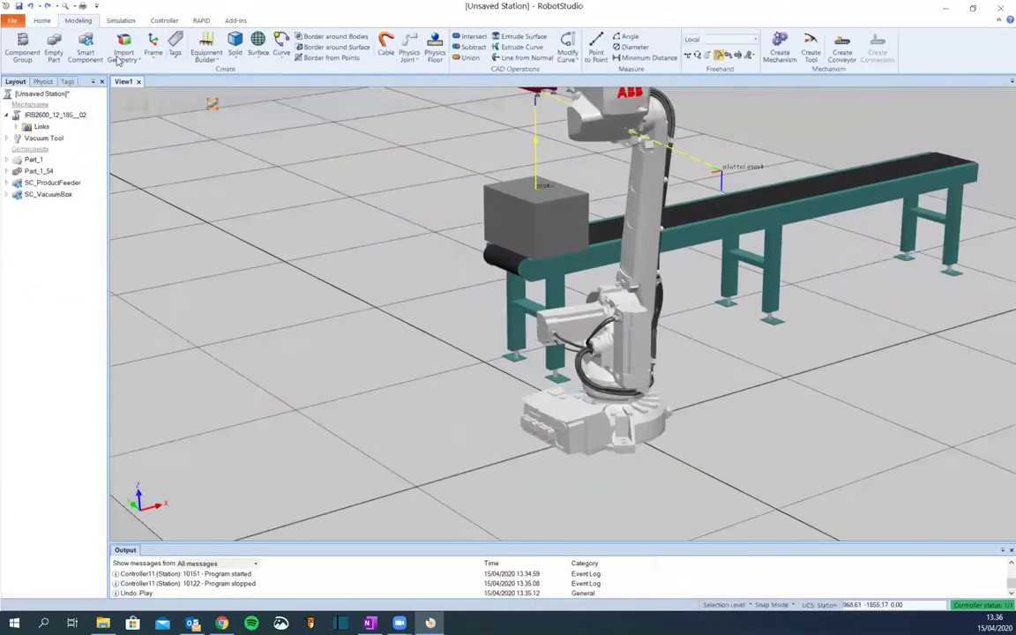
left_click(205, 46)
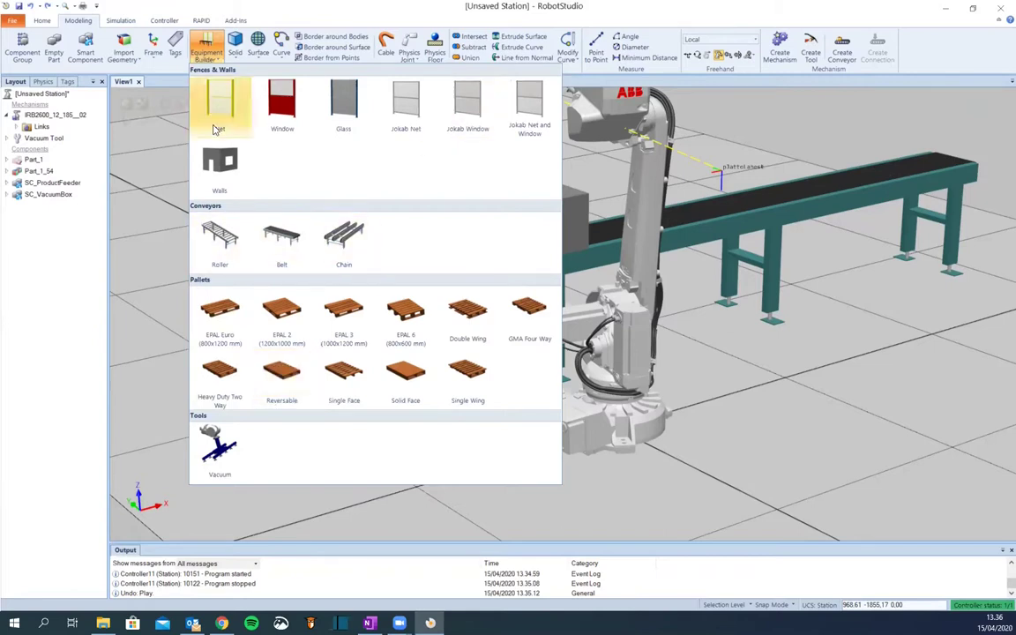
left_click(219, 164)
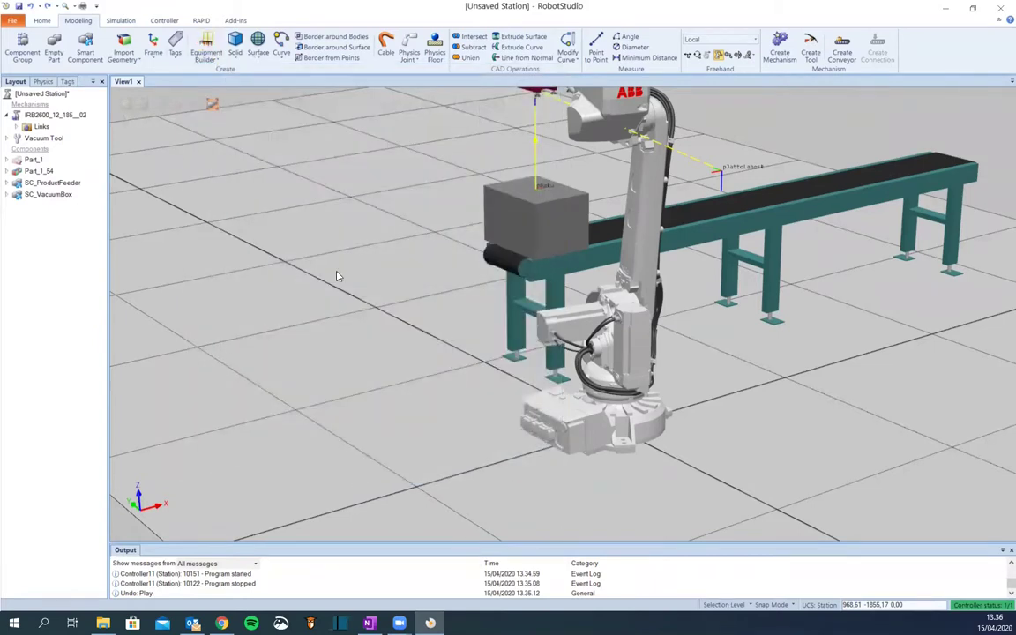
Create a solid box at the world origin with length 1200 mm, width 1000 mm and height 150 mm
scroll(336, 276, "down", 3)
left_click(231, 51)
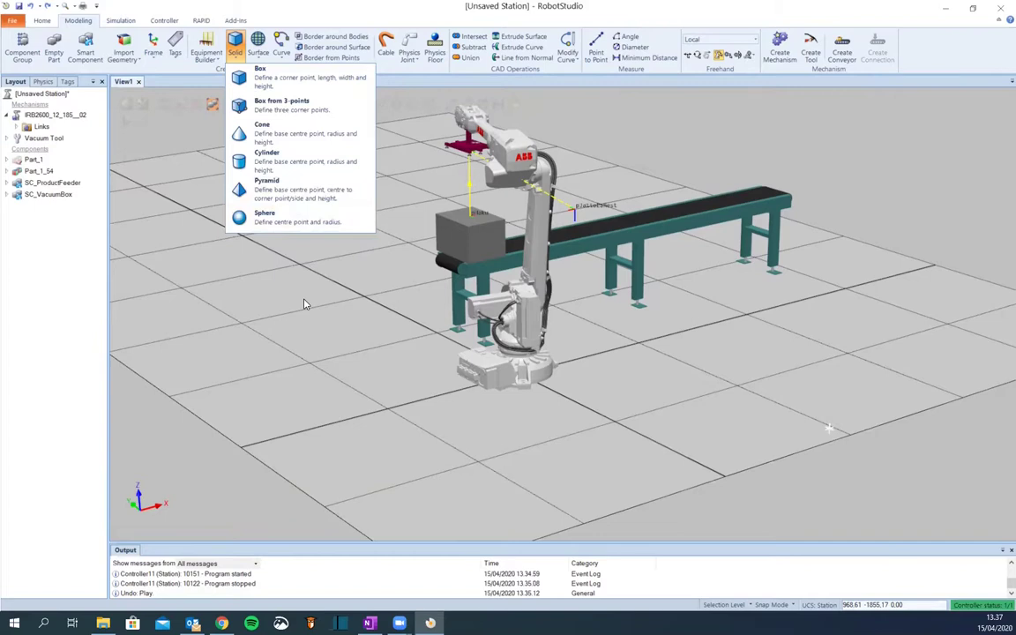
left_click(271, 87)
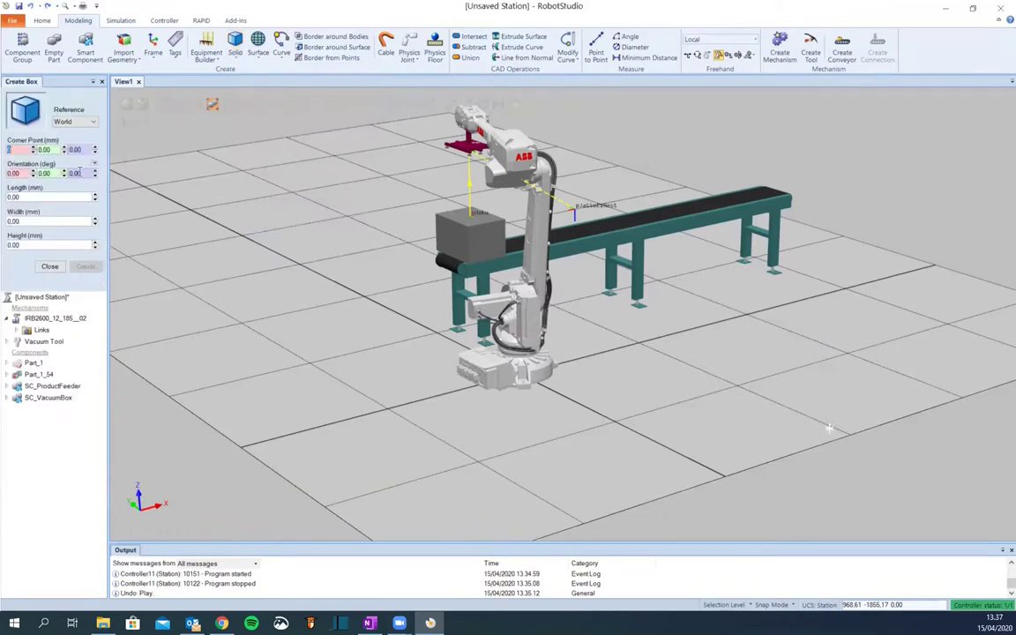
left_click(8, 196)
type("1200")
left_click(22, 222)
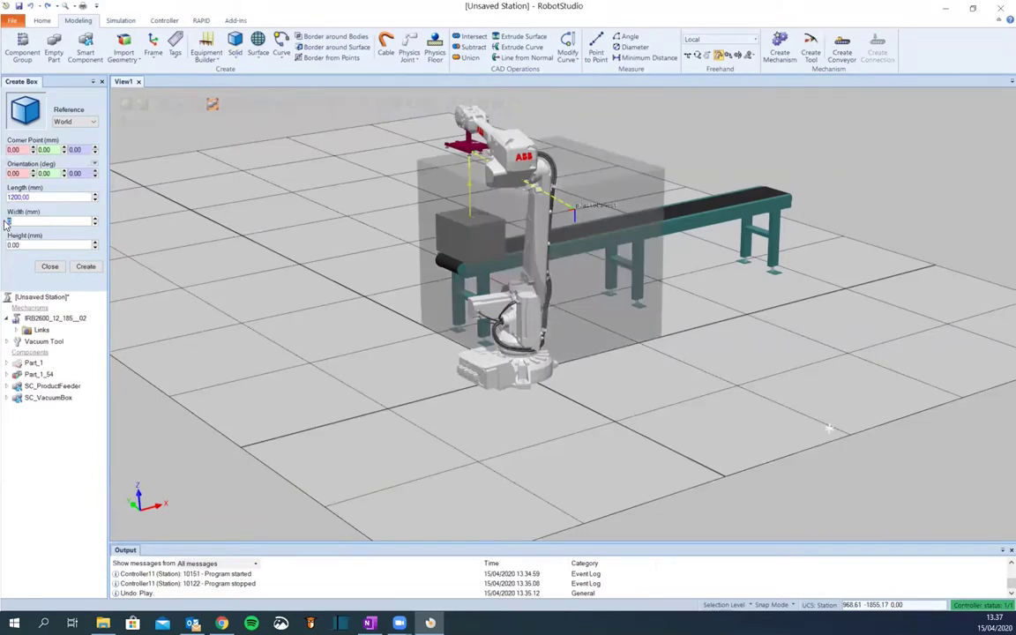
type("1000")
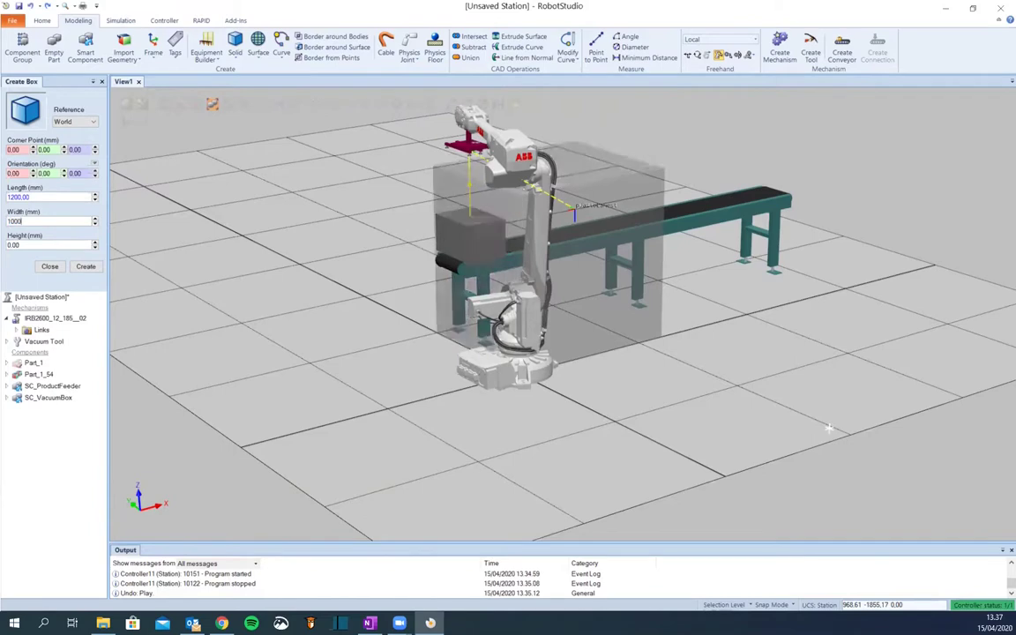
left_click(16, 244)
type("150")
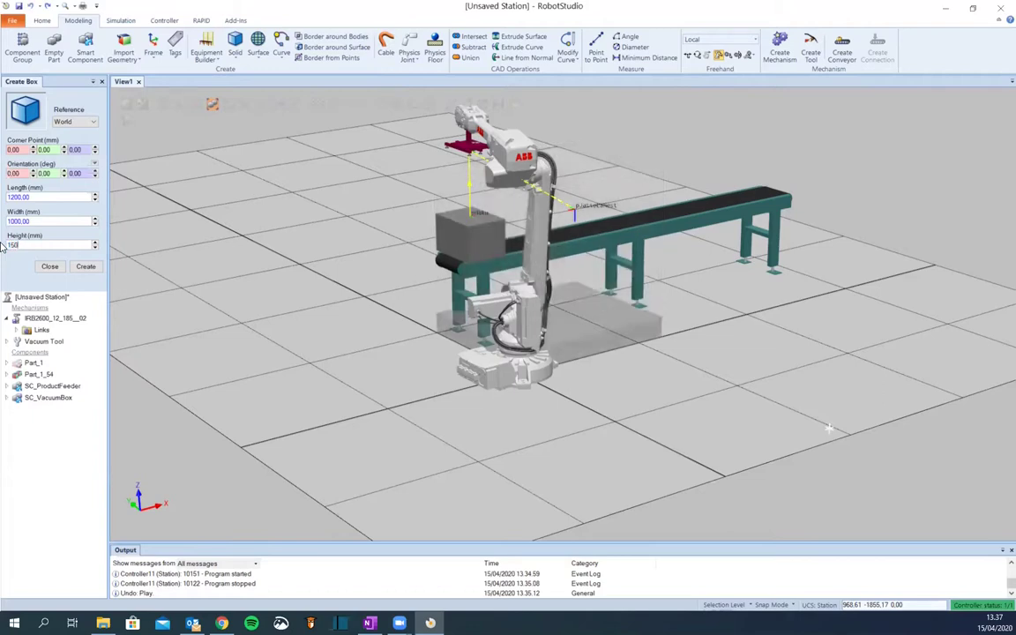
left_click(87, 267)
Define a second solid box with length 1160 mm, width 960 mm and height 300 mm
double_click(28, 196)
type("1")
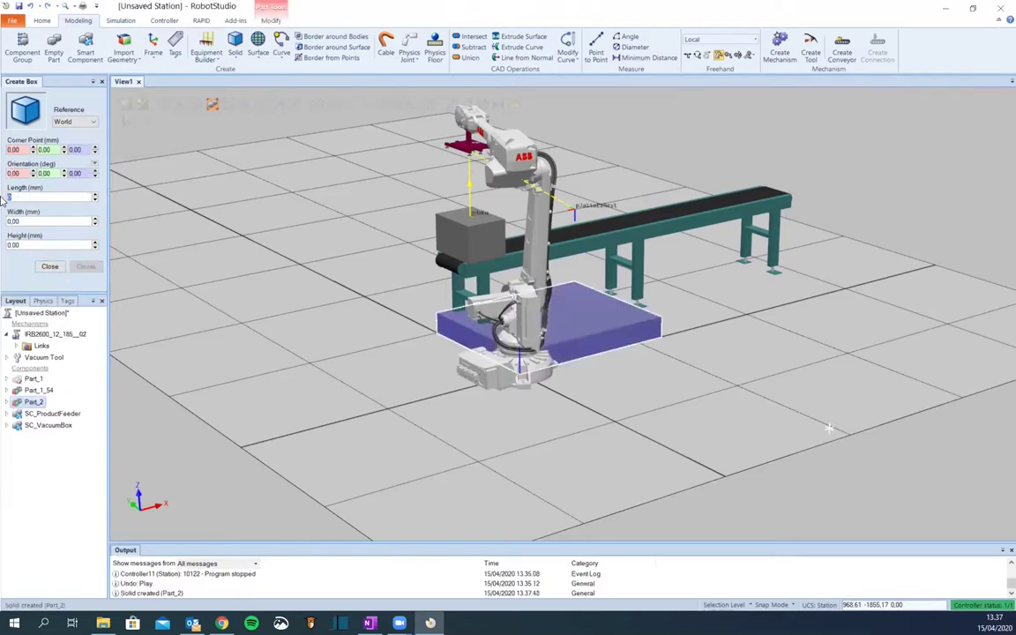
type("180")
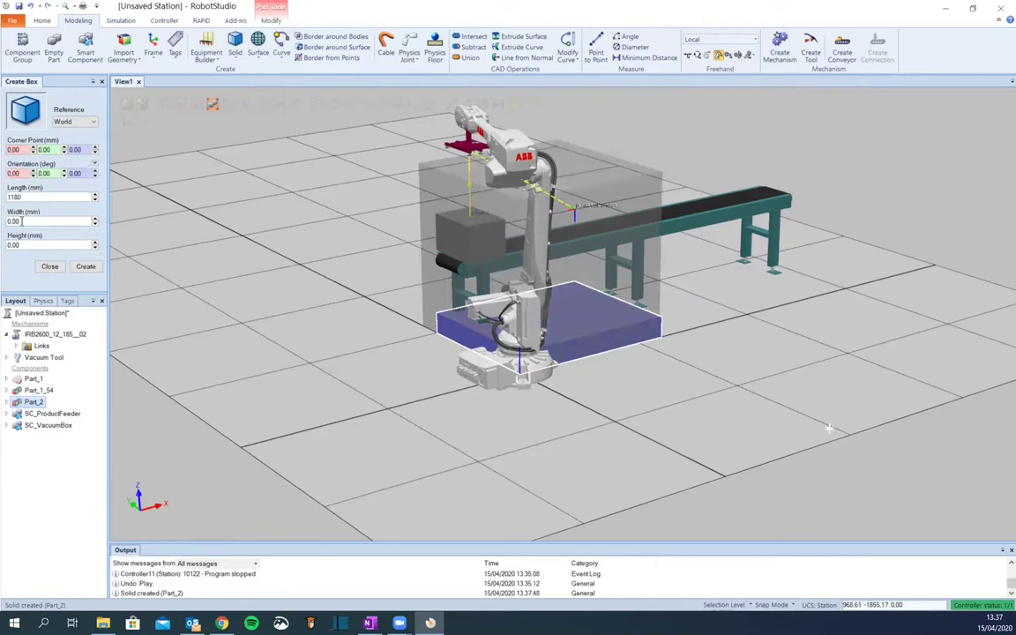
left_click(27, 195)
double_click(26, 197)
type("1160")
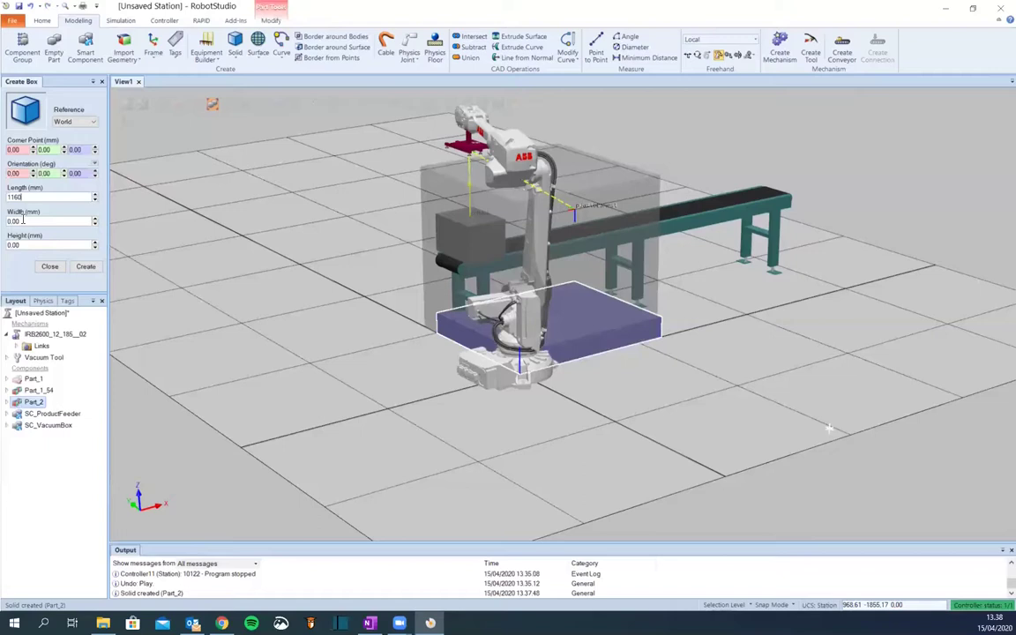
key("Tab")
type("560")
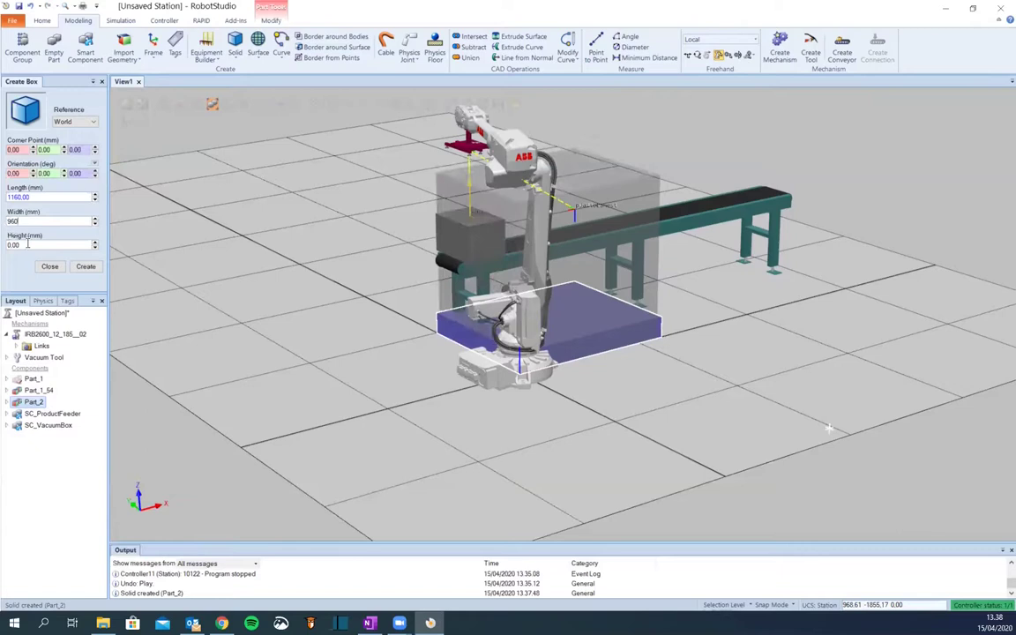
left_click(27, 246)
type("300")
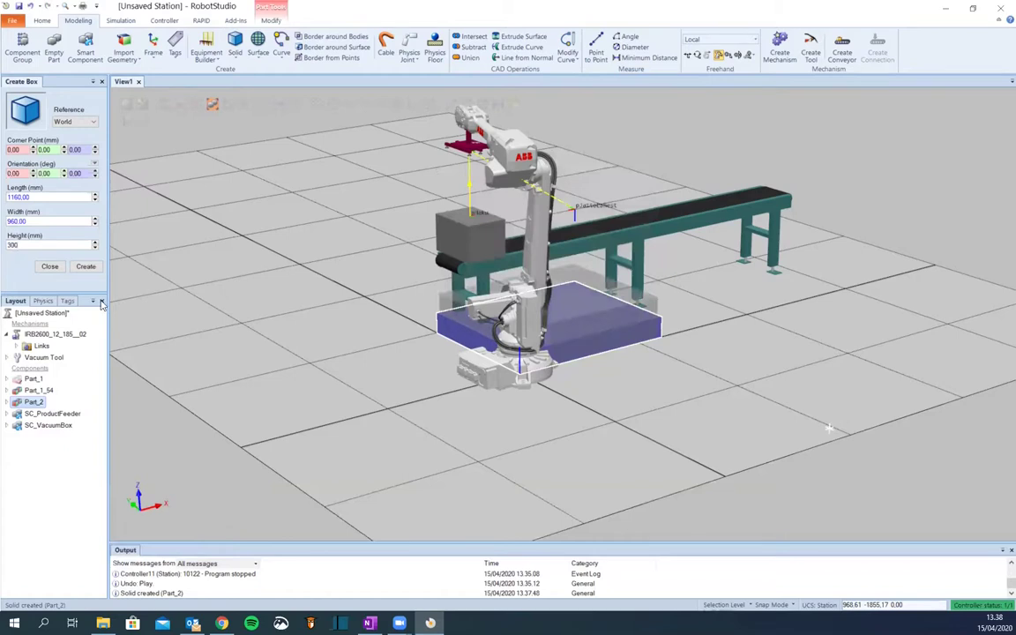
Set the new box's corner point to 20, 20, 20 mm in world coordinates and create it
left_click_drag(267, 269, 238, 339, "ctrl+shift")
scroll(529, 353, "up", 5)
scroll(574, 379, "up", 2)
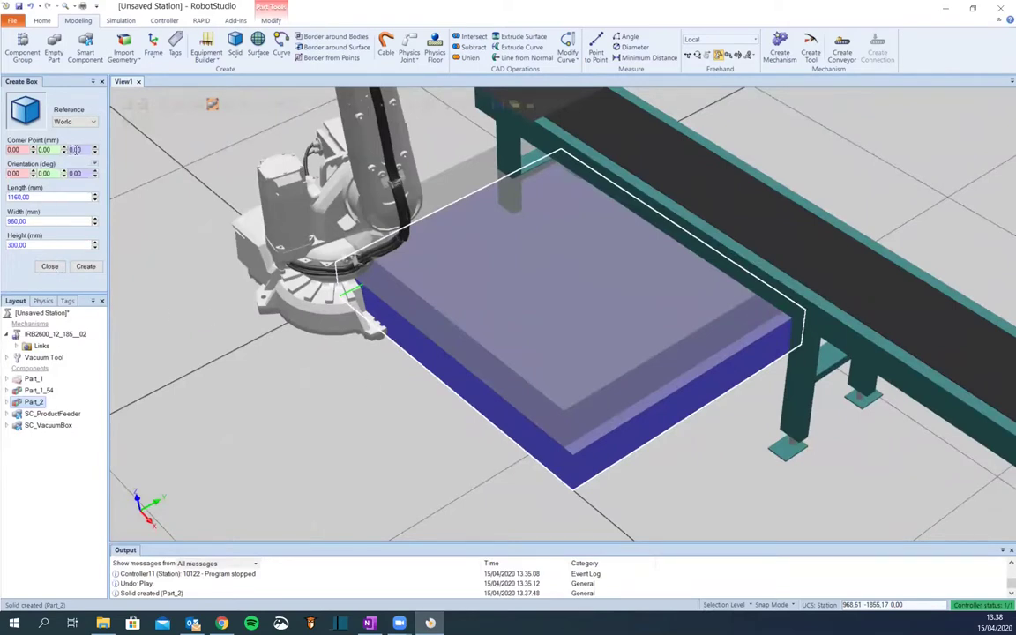
double_click(83, 149)
type("20")
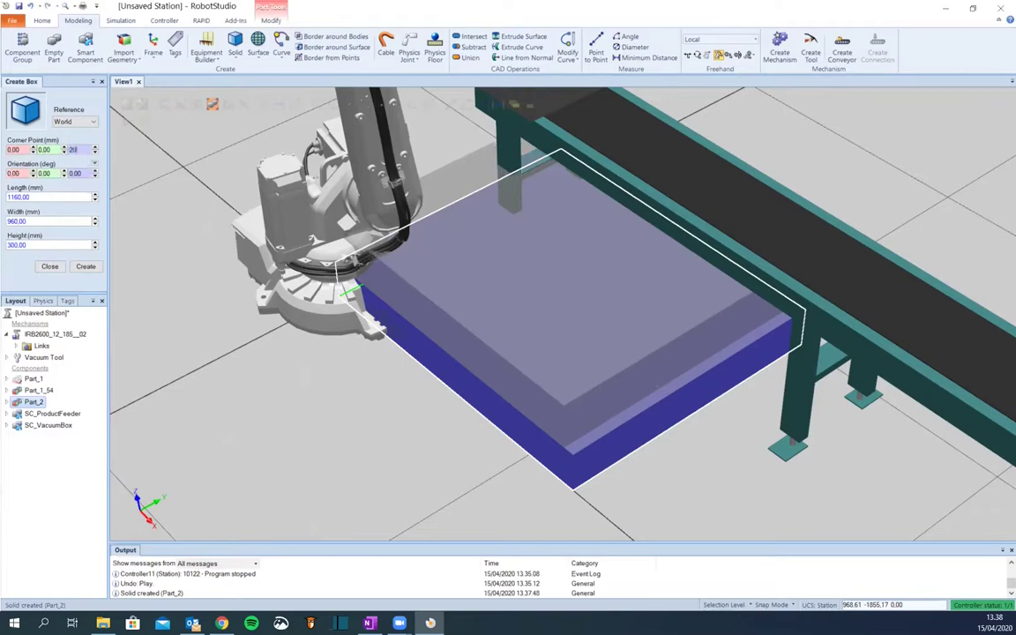
double_click(42, 150)
type("020")
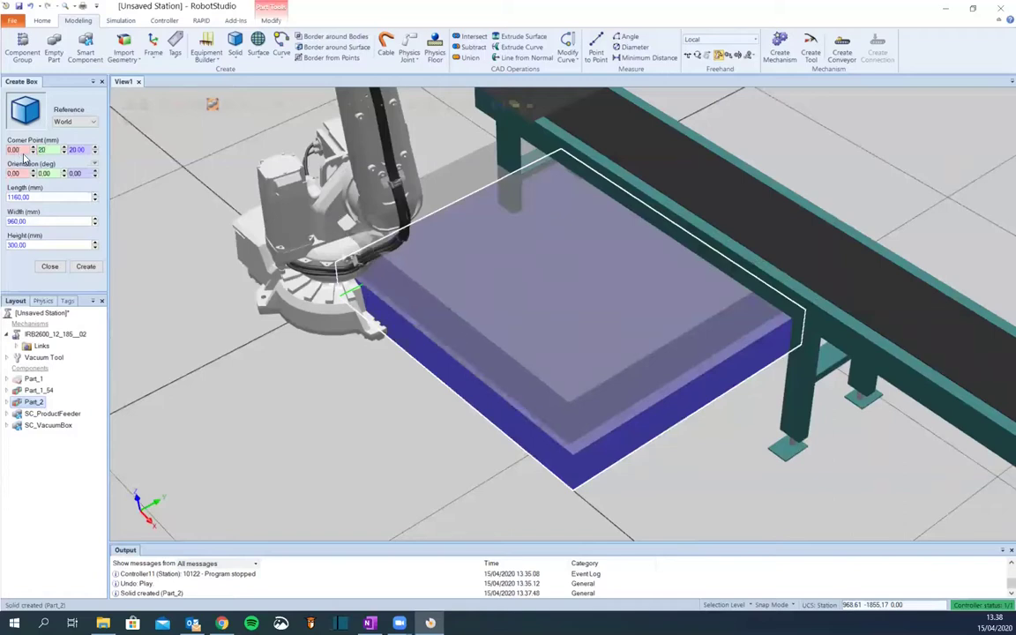
double_click(13, 150)
type("20")
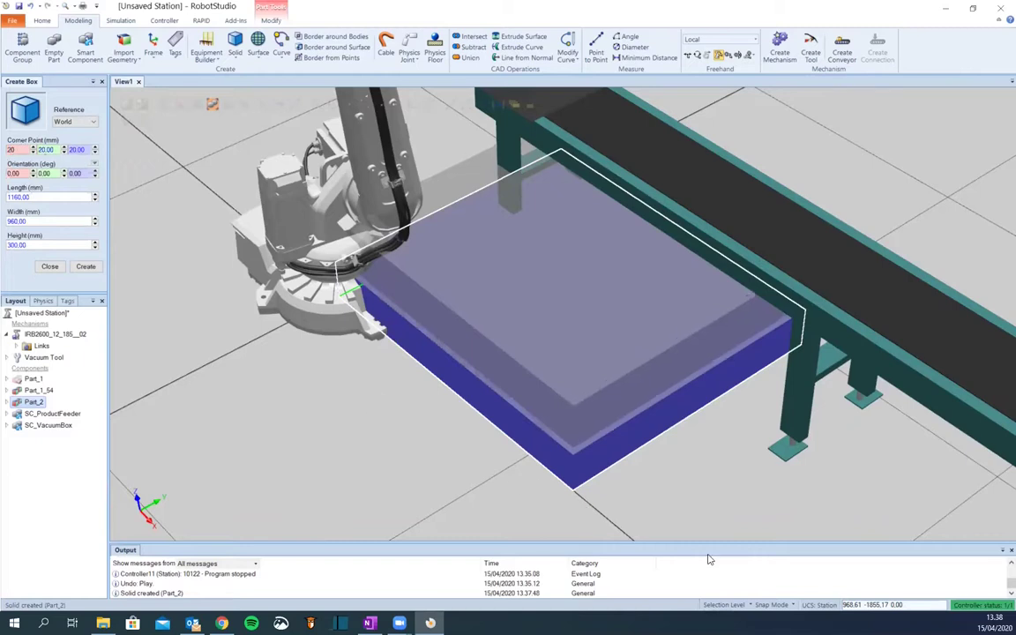
left_click_drag(695, 484, 707, 460, "ctrl+shift")
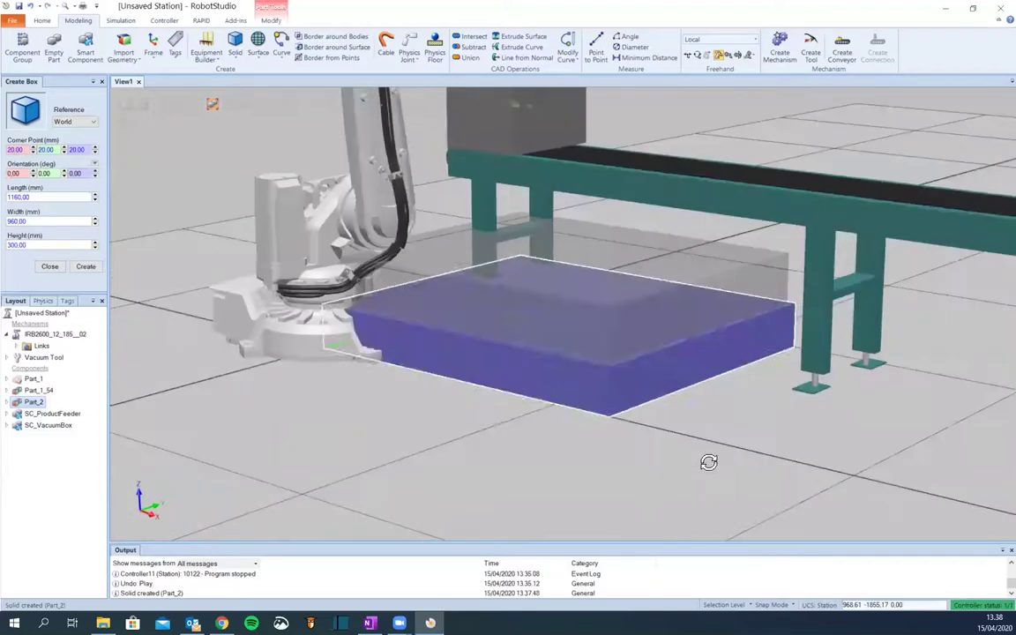
left_click(707, 460)
left_click(85, 267)
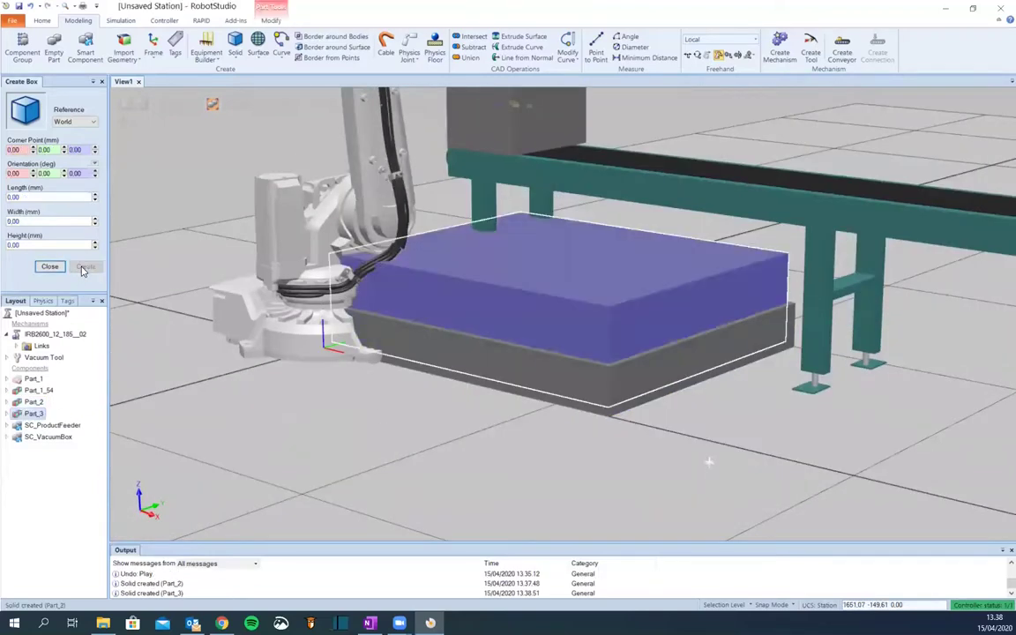
left_click(53, 267)
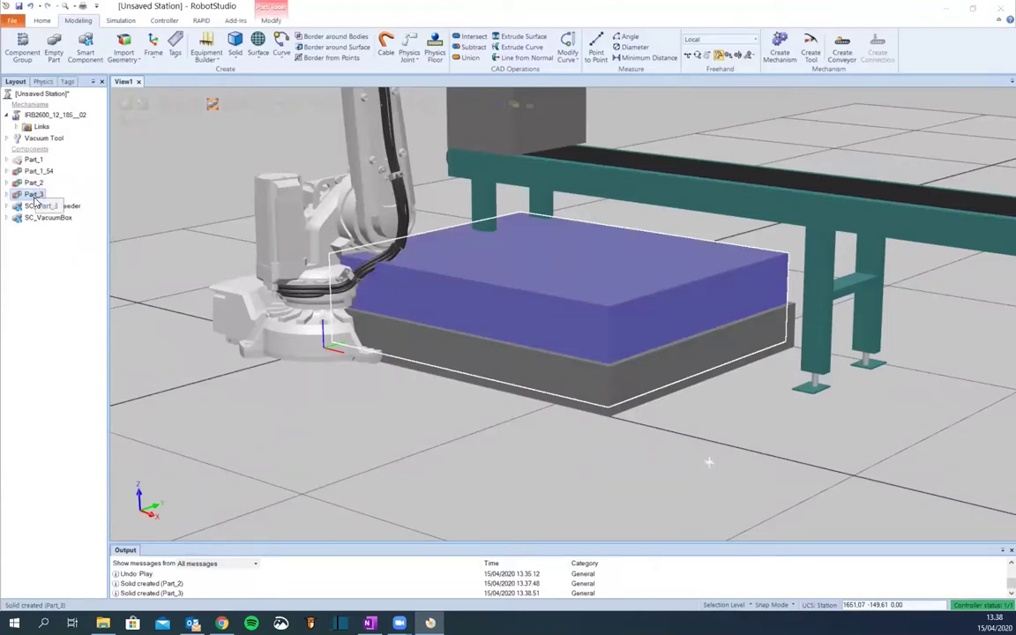
Subtract the Part_3 body from the Part_2 body without keeping the original bodies
left_click(472, 47)
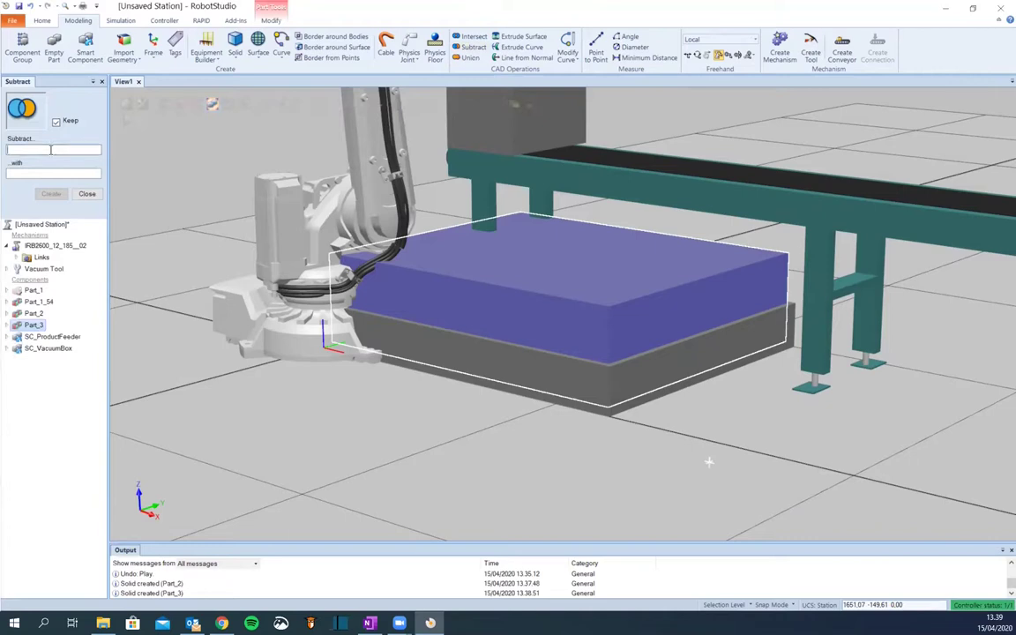
left_click(30, 316)
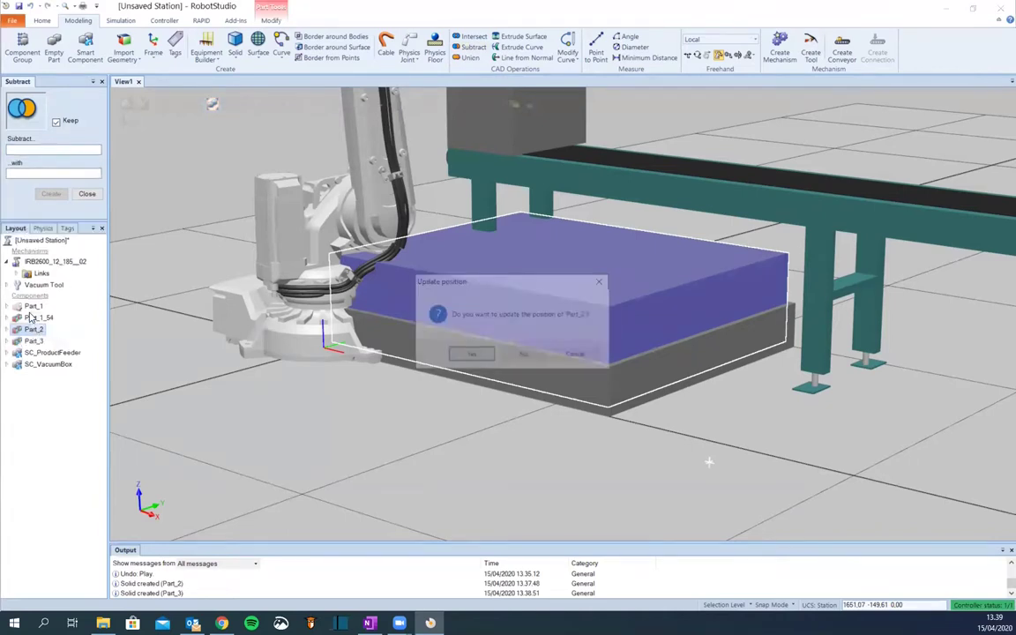
left_click(578, 355)
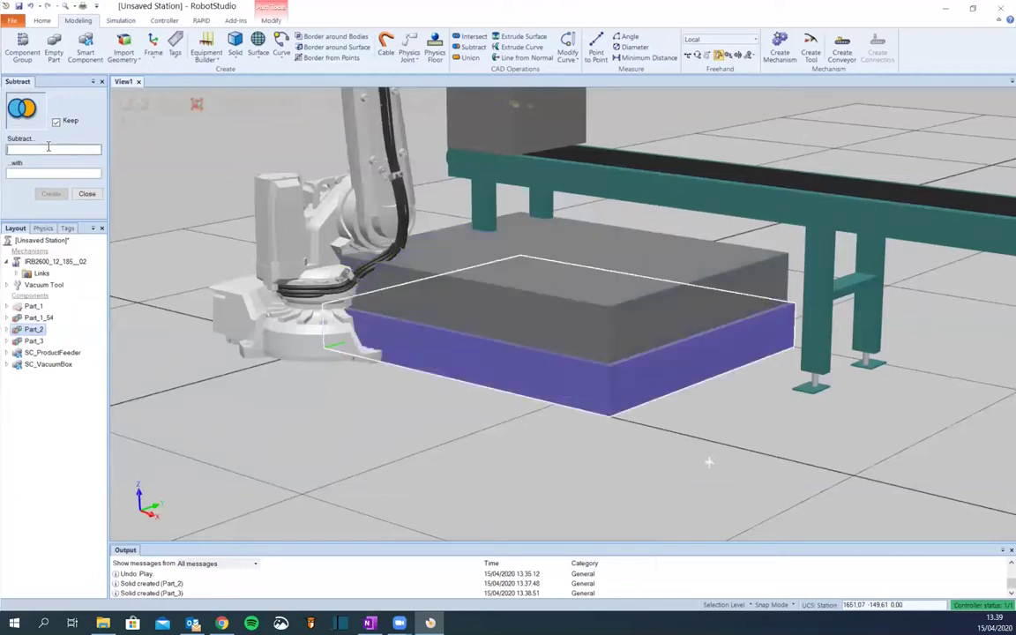
left_click(441, 350)
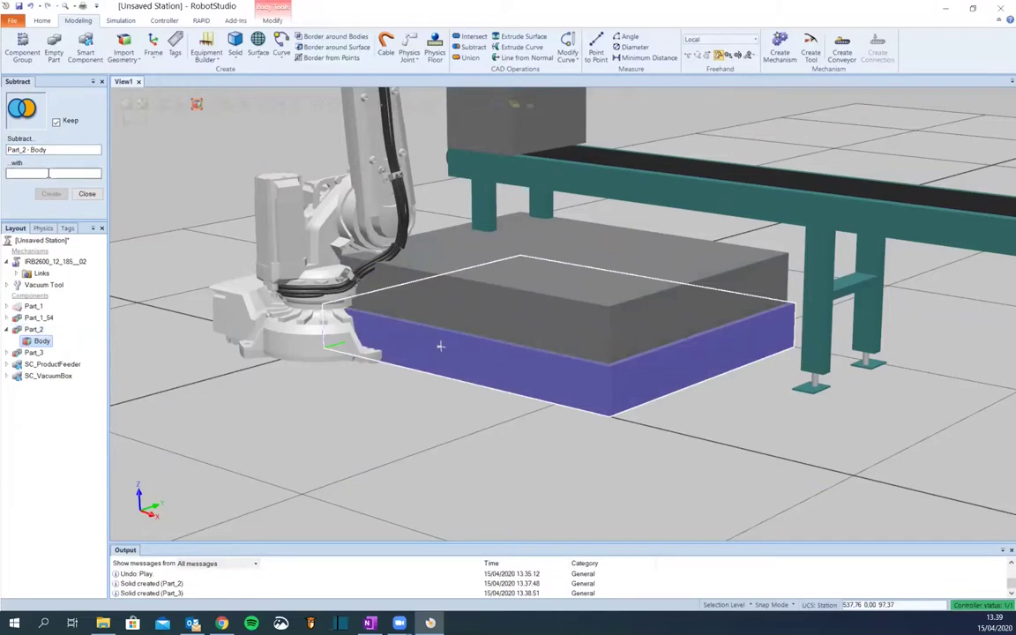
left_click(494, 305)
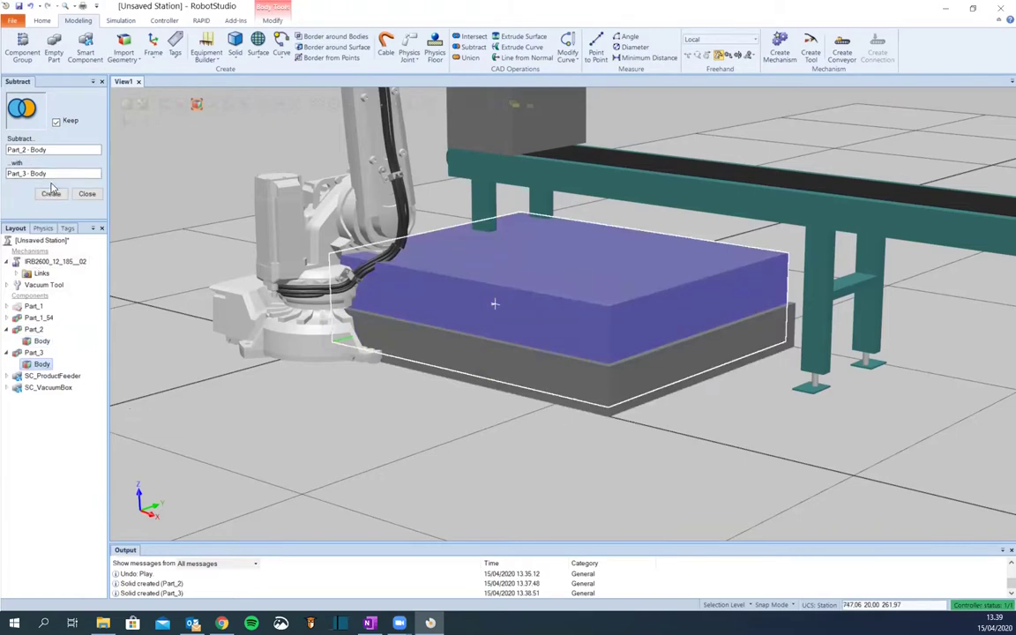
left_click(55, 122)
left_click(50, 195)
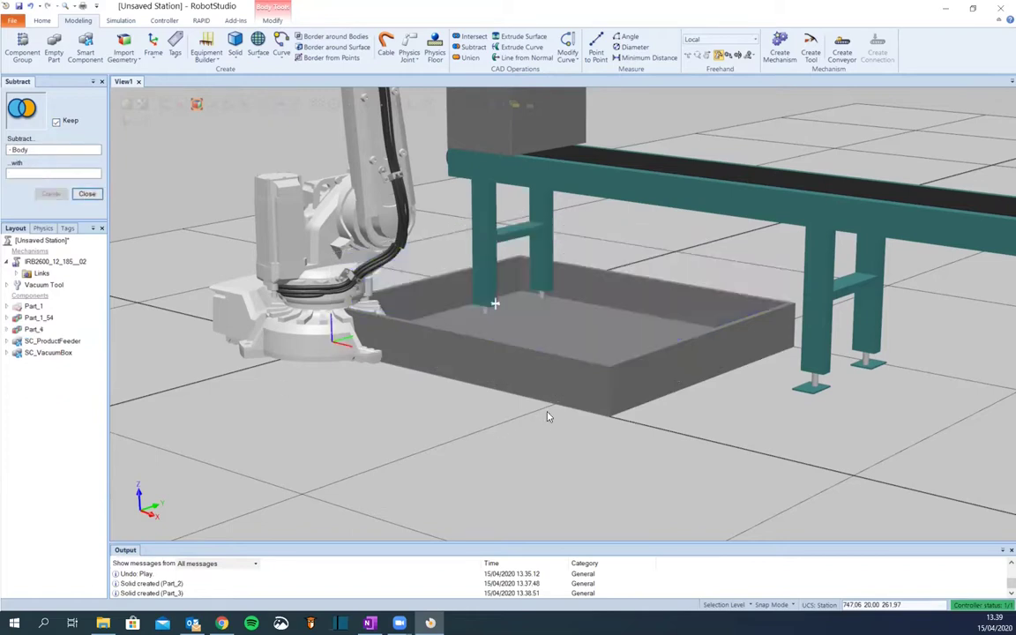
left_click(87, 195)
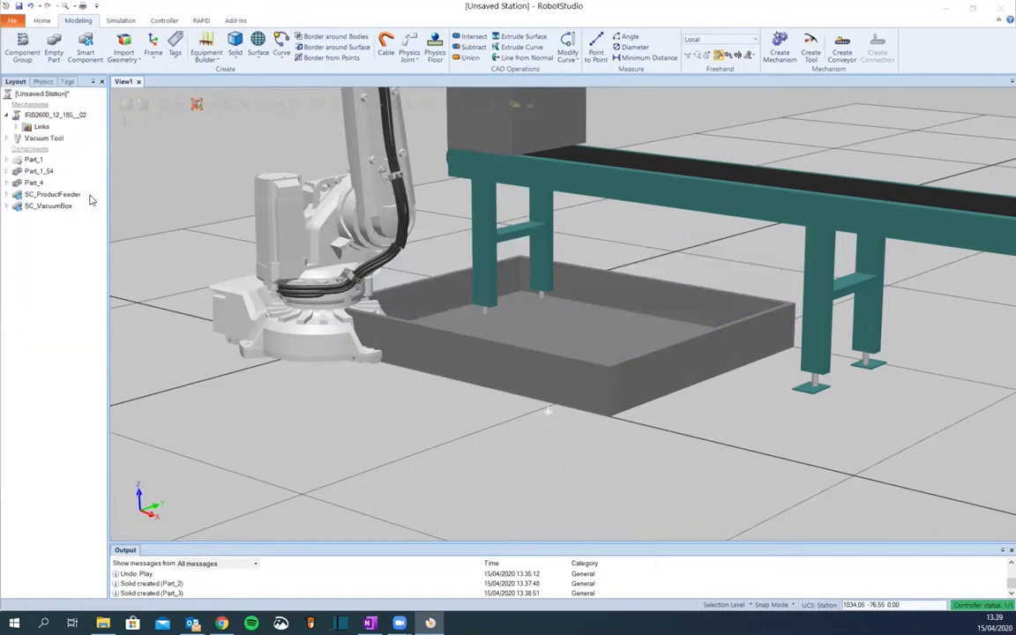
Rename the hollowed tray part as Asemointi/poistolava
left_click(35, 182)
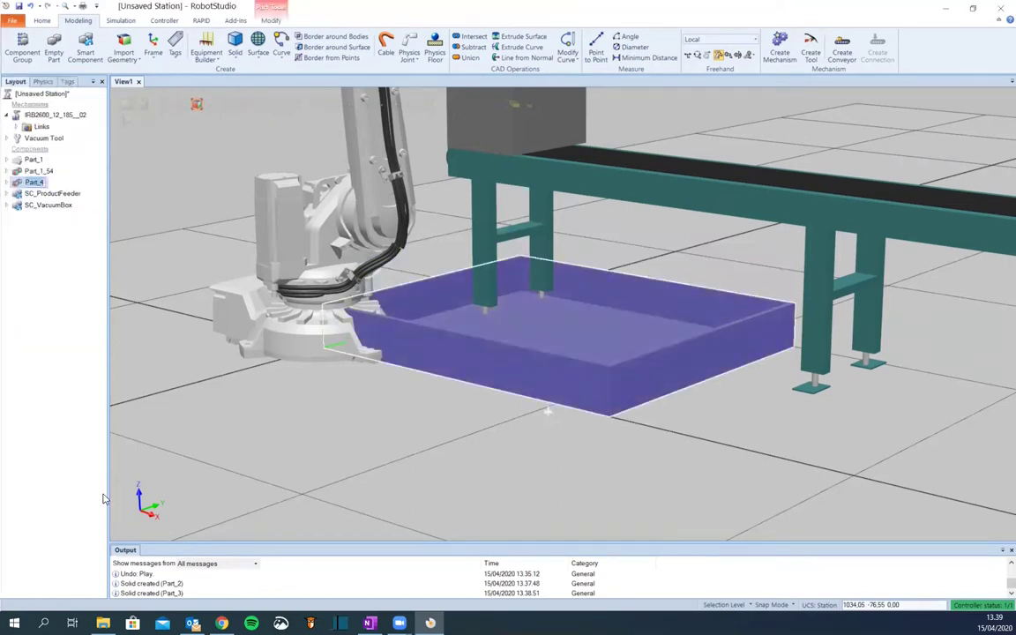
key("F2")
type("P")
key("BackSpace")
type("Asemoin")
type("t")
type("ipöytä")
type("olava")
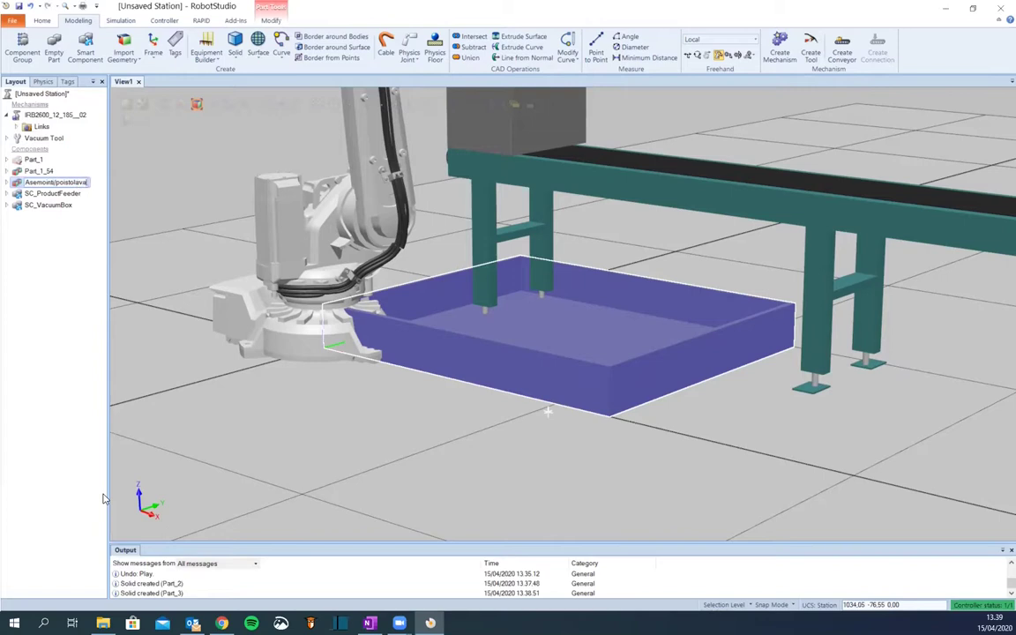
left_click(56, 278)
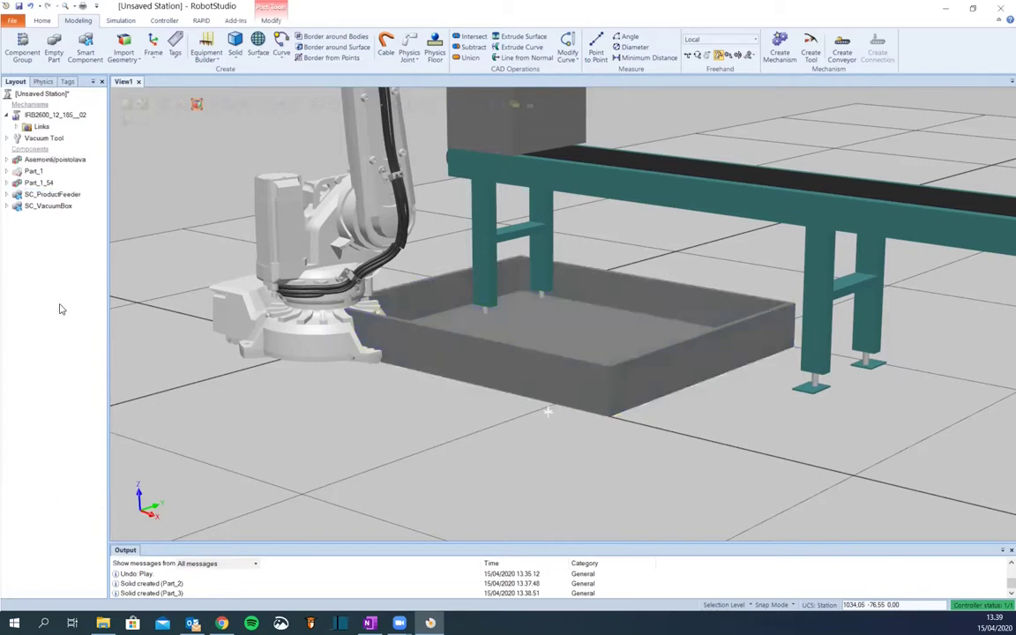
Try the Wood 1 material on the Asemointi/poistolava part's graphic appearance and replace it with Wood 2
left_click(29, 162)
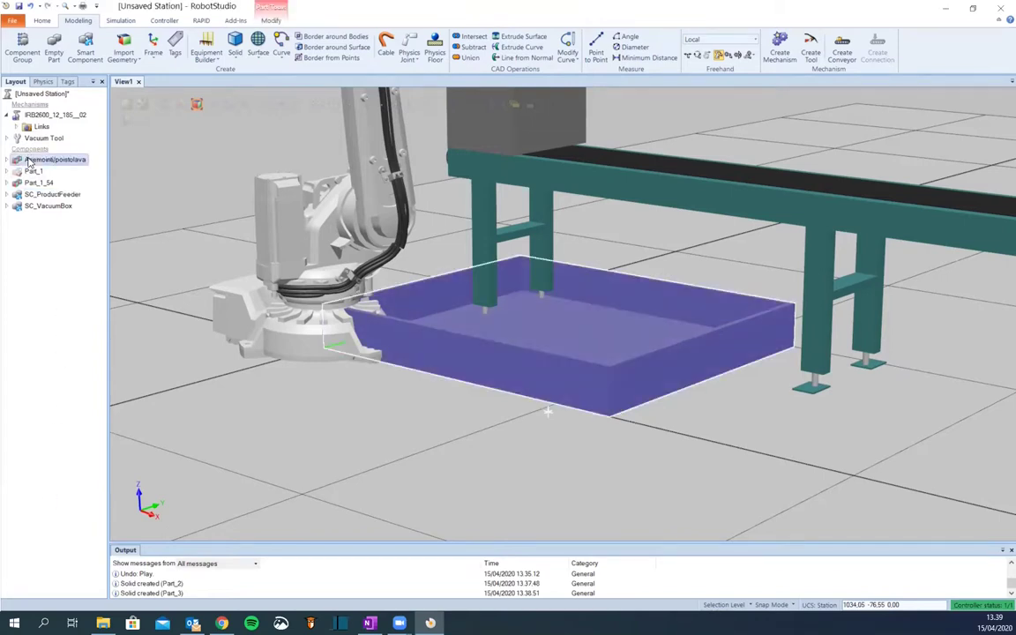
right_click(29, 163)
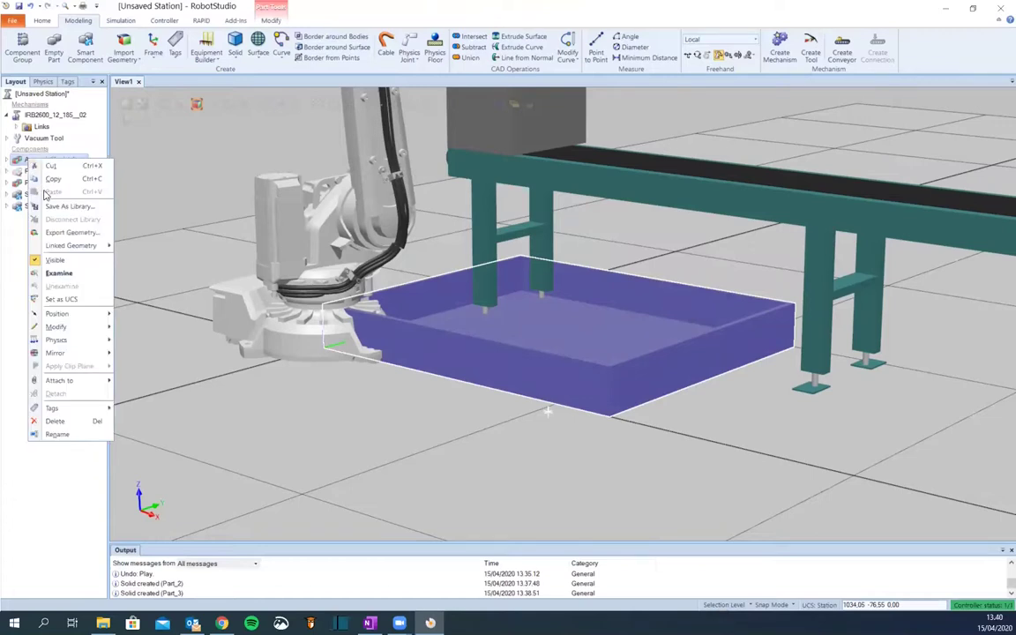
mouse_move(75, 330)
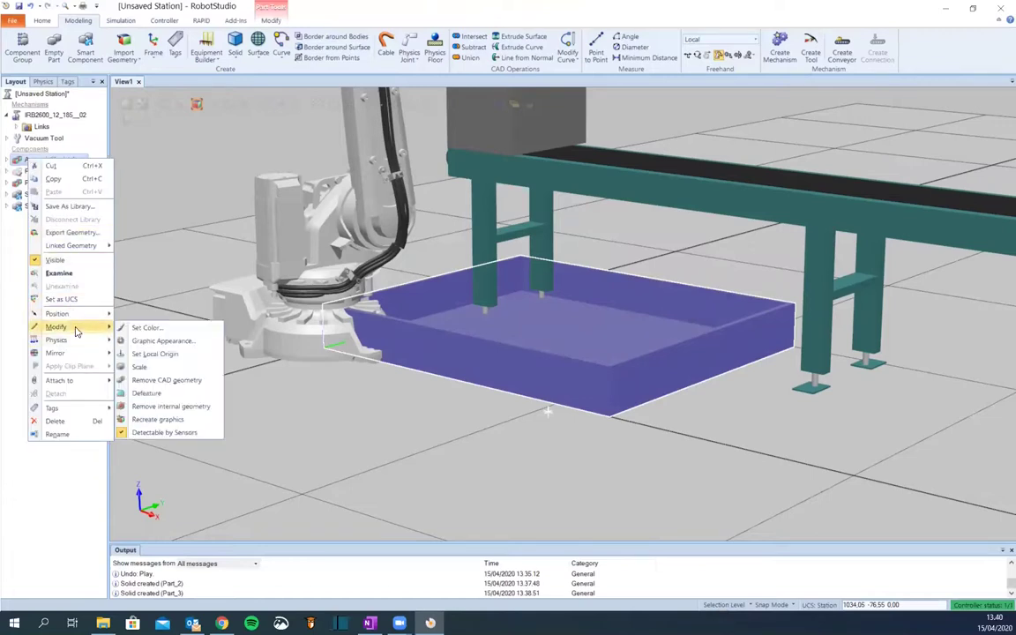
left_click(152, 342)
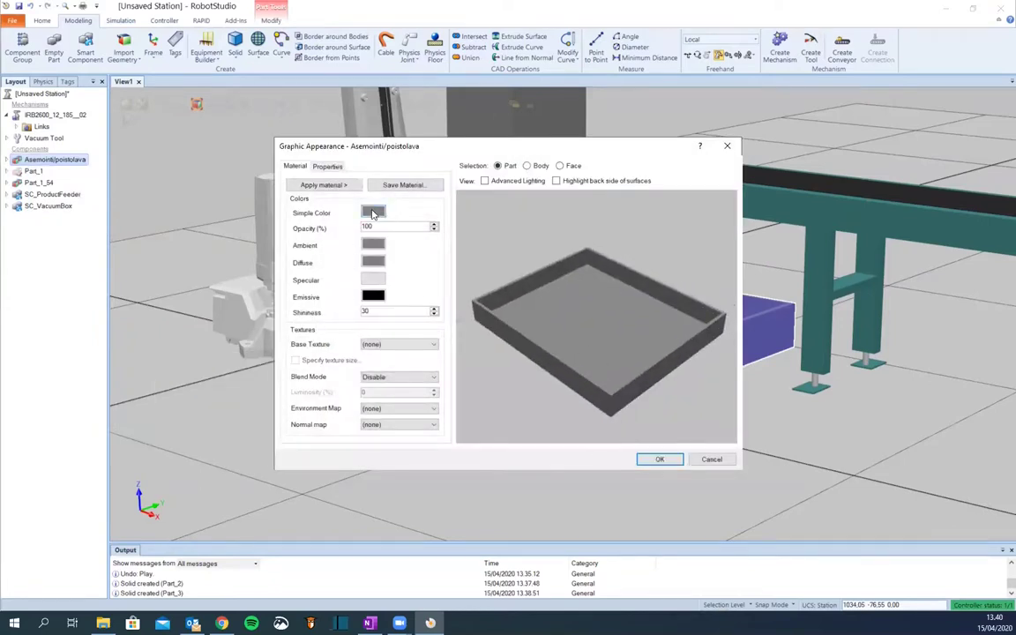
left_click(336, 188)
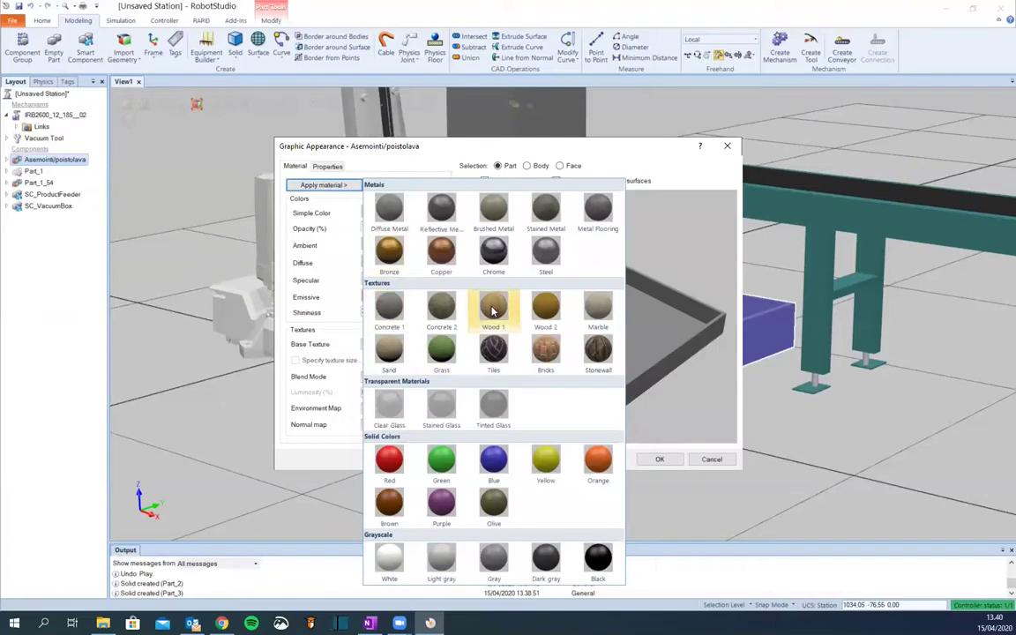
left_click(492, 308)
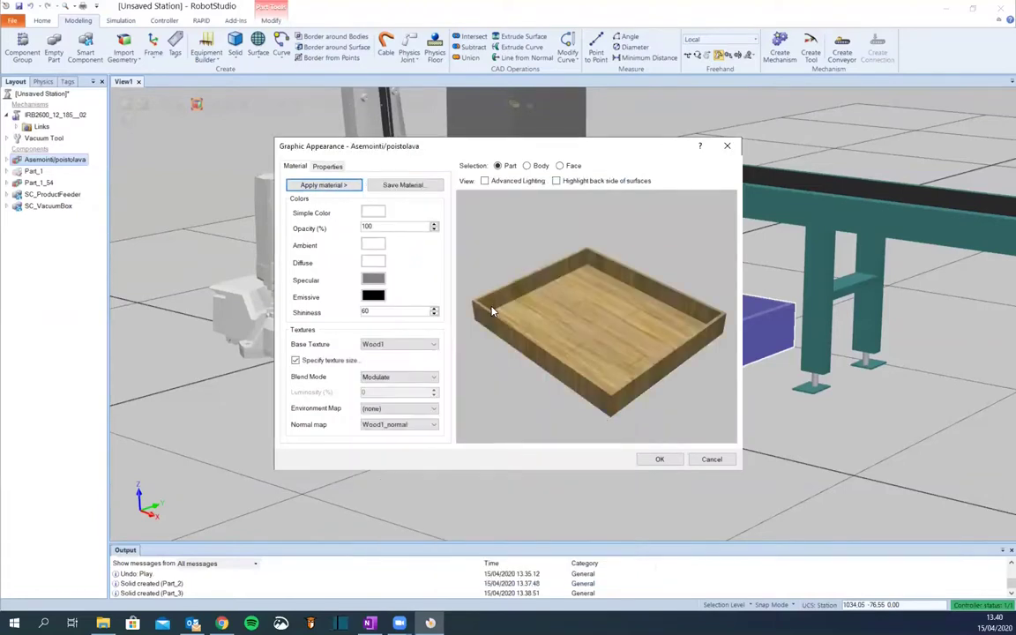
left_click(347, 187)
left_click(549, 307)
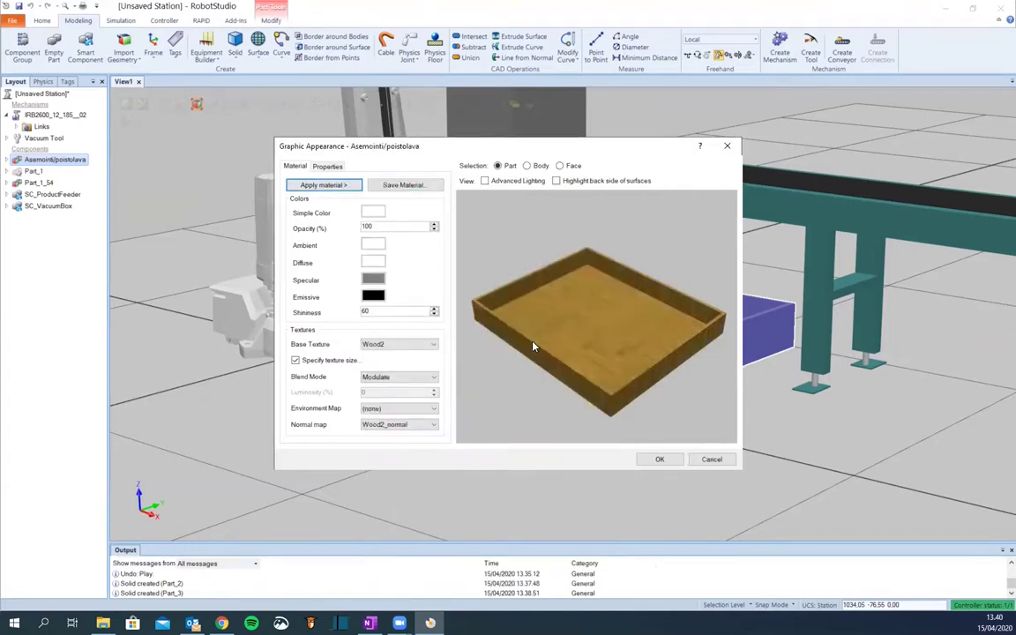
Import the DSC_4069 image from the Pictures folder as the tray's base texture
left_click(394, 346)
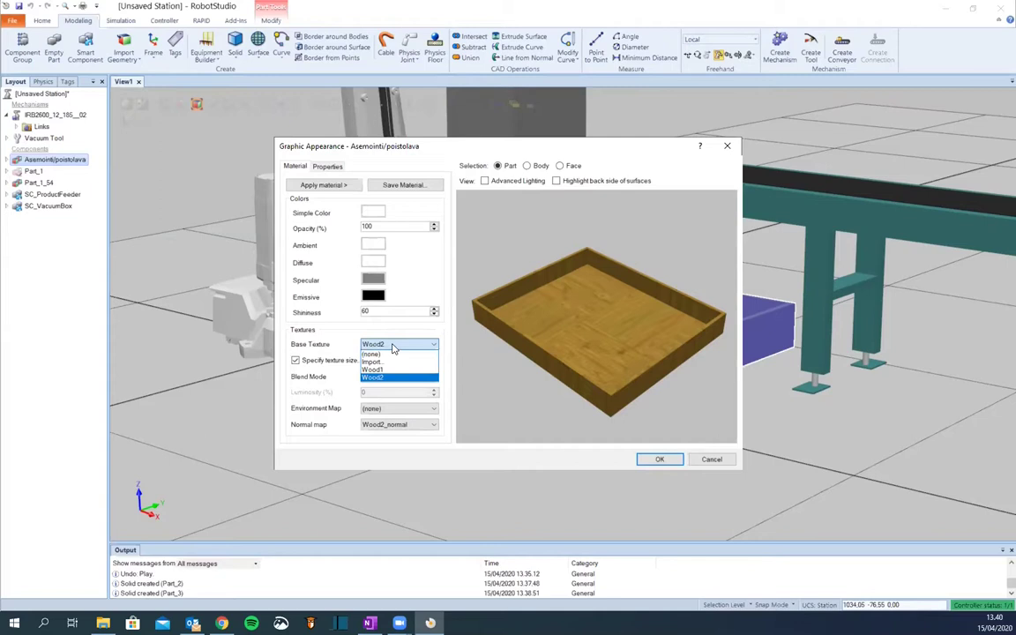
left_click(393, 345)
left_click(394, 345)
left_click(374, 361)
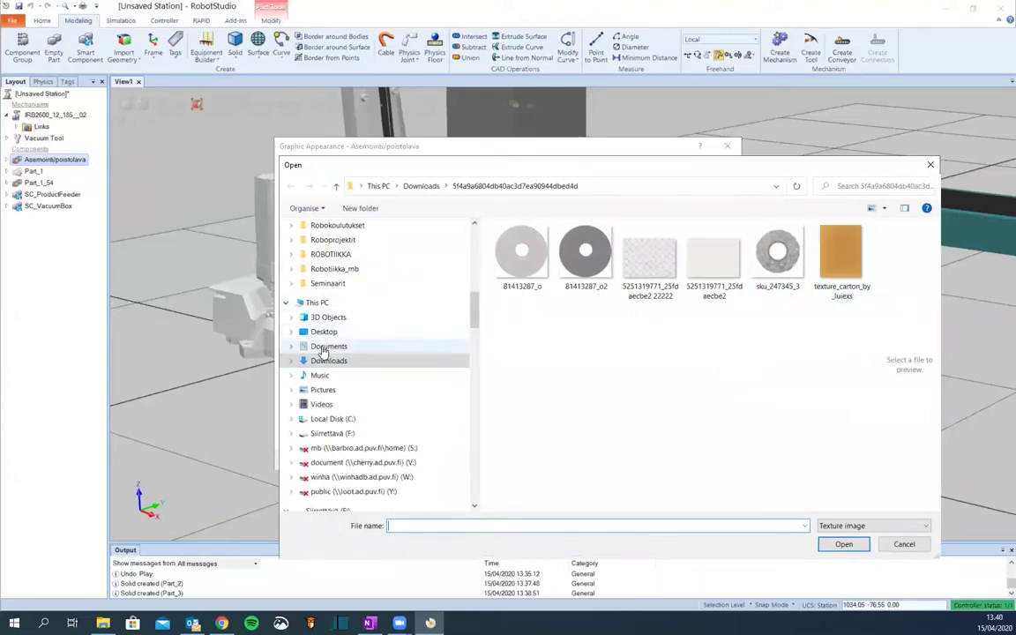
left_click(327, 391)
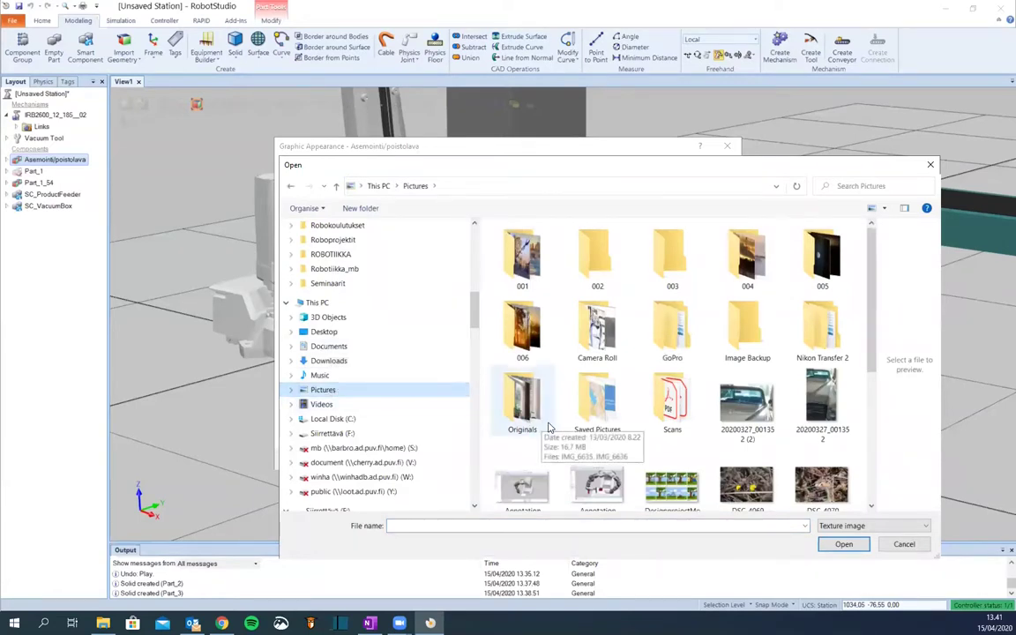
left_click(752, 495)
double_click(752, 496)
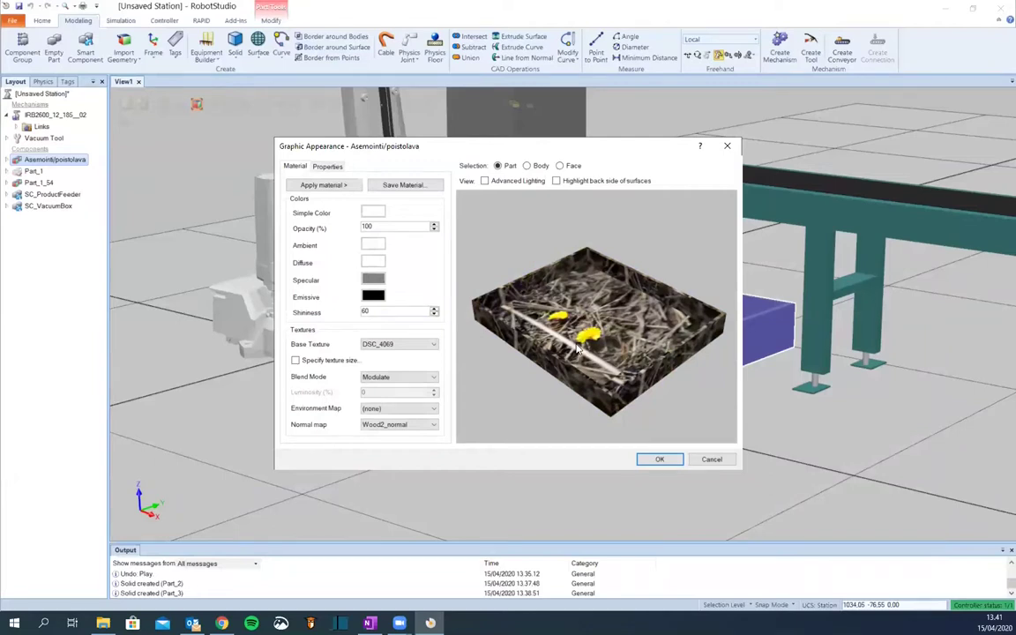
Set the tray's base texture to Wood1
left_click(416, 345)
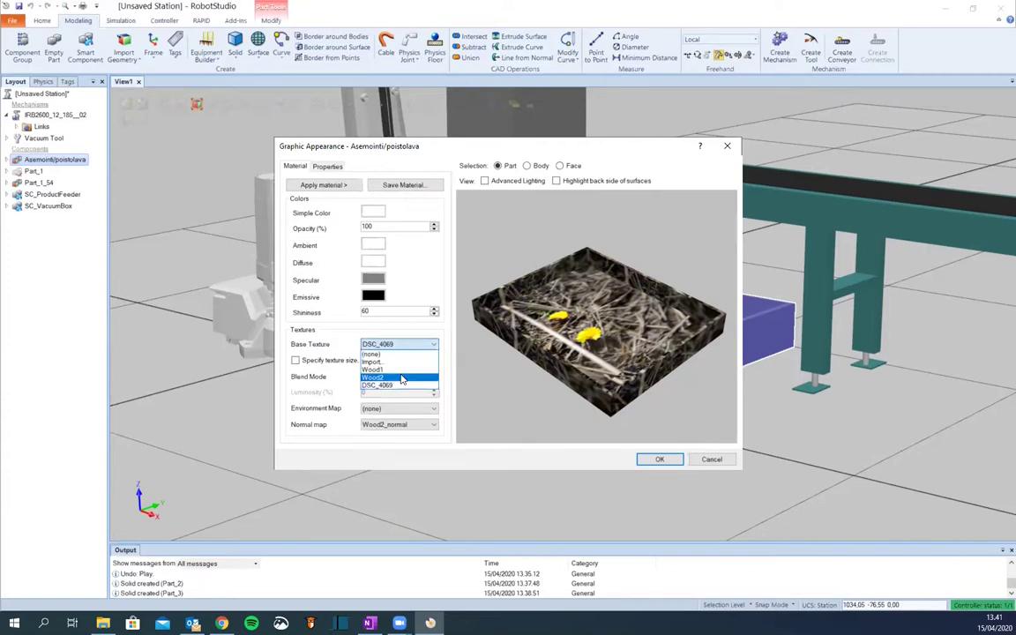
left_click(393, 369)
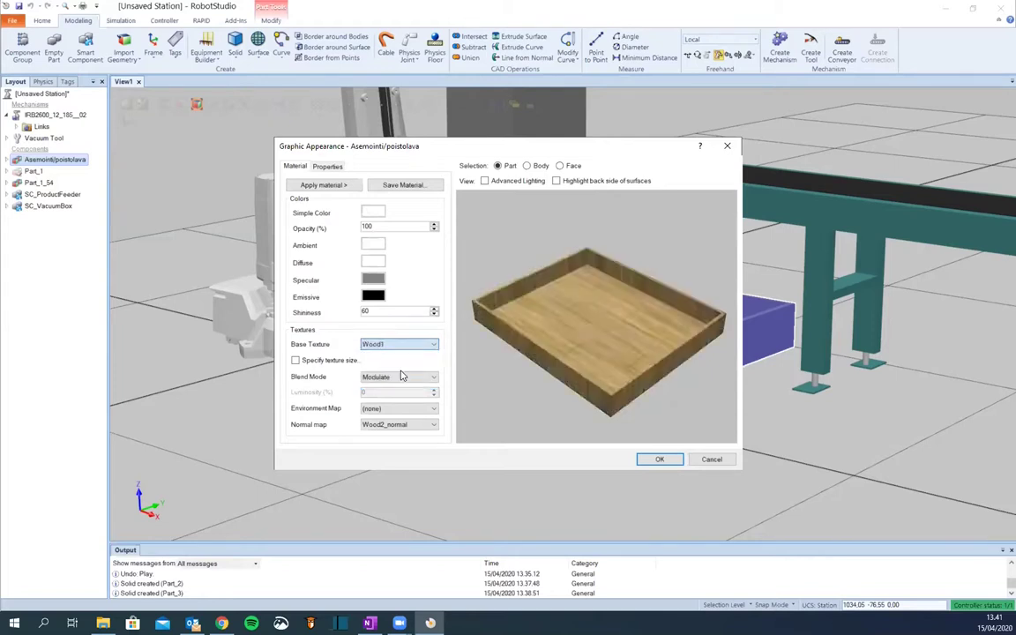
Accept the tray's wood appearance and move the tray along its local axes to the open floor on the robot's side away from the conveyor
left_click(656, 461)
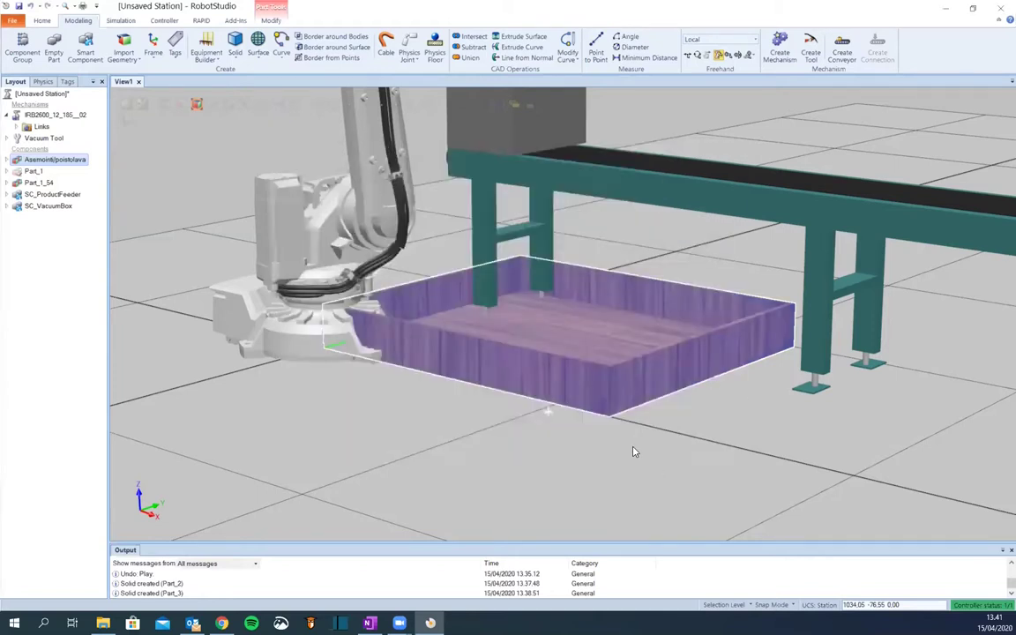
left_click(545, 342)
left_click(687, 55)
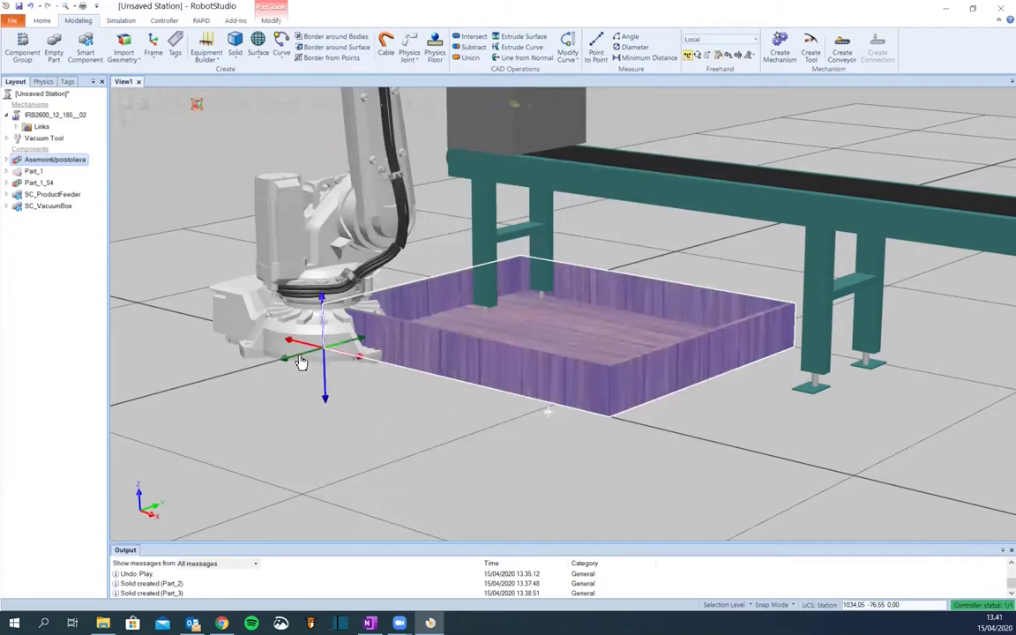
mouse_move(309, 376)
left_mouse_down()
mouse_move(217, 397)
mouse_move(6, 535)
left_mouse_up()
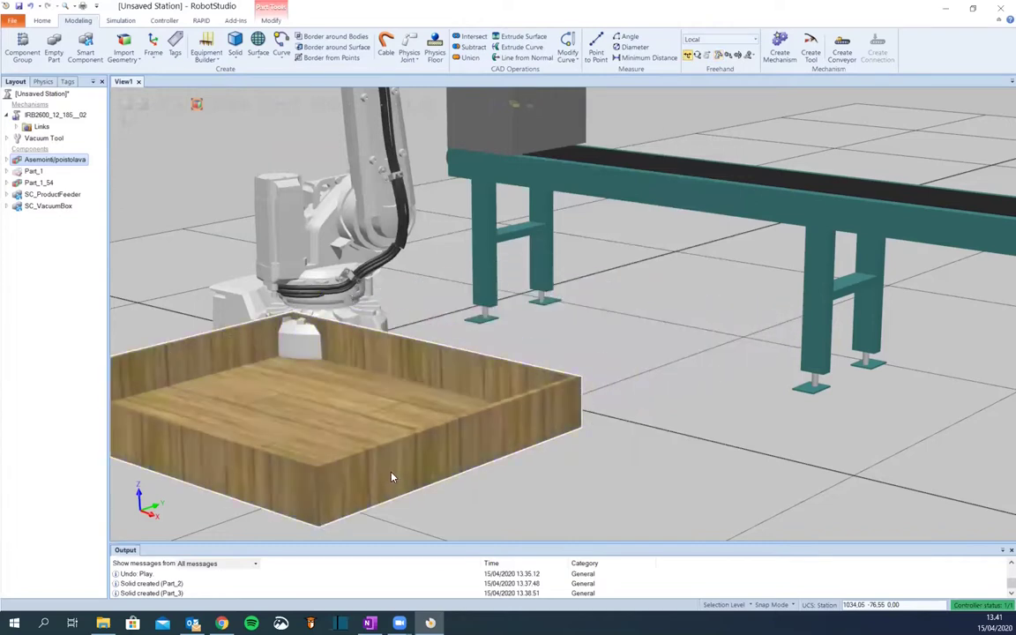
scroll(388, 476, "down", 5)
left_click_drag(182, 469, 80, 503)
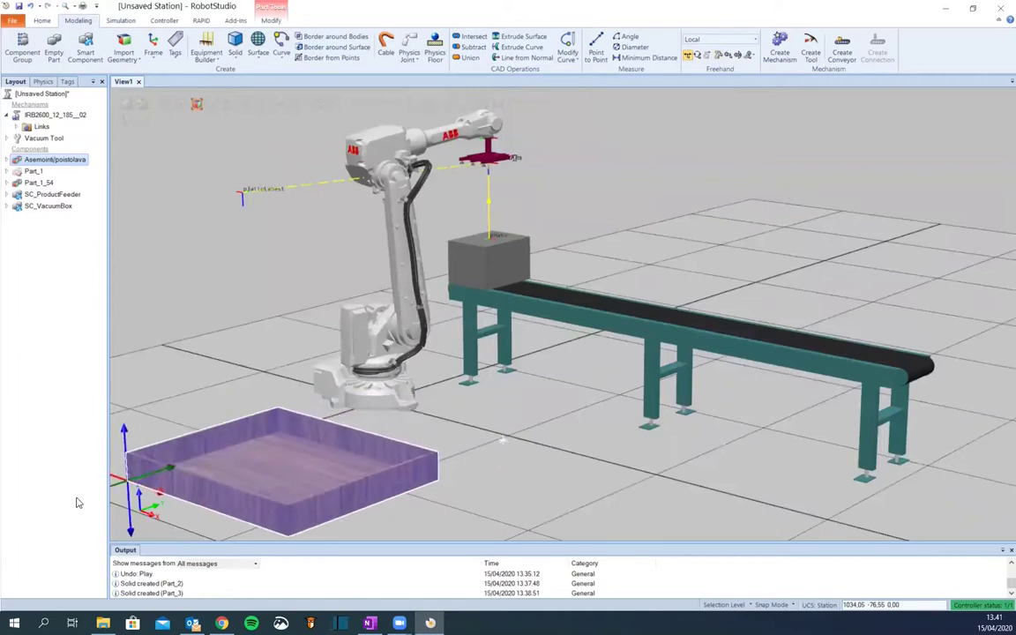
left_click_drag(415, 528, 468, 521, "ctrl+shift")
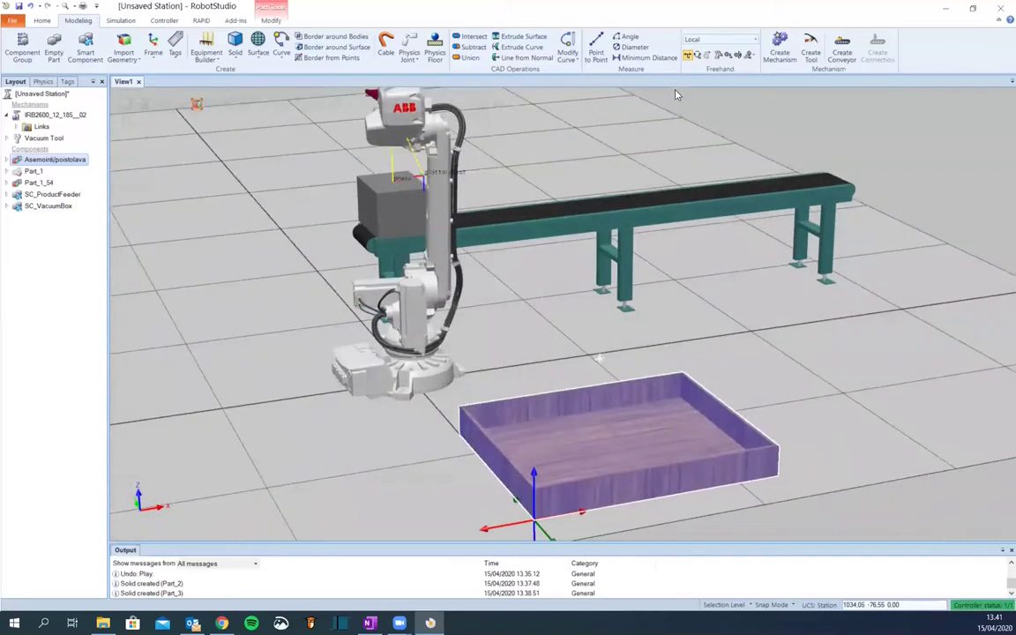
Rotate the Asemointi/poistolava tray freehand about its local axes so that it stands tilted and turned beside the robot
left_click(697, 55)
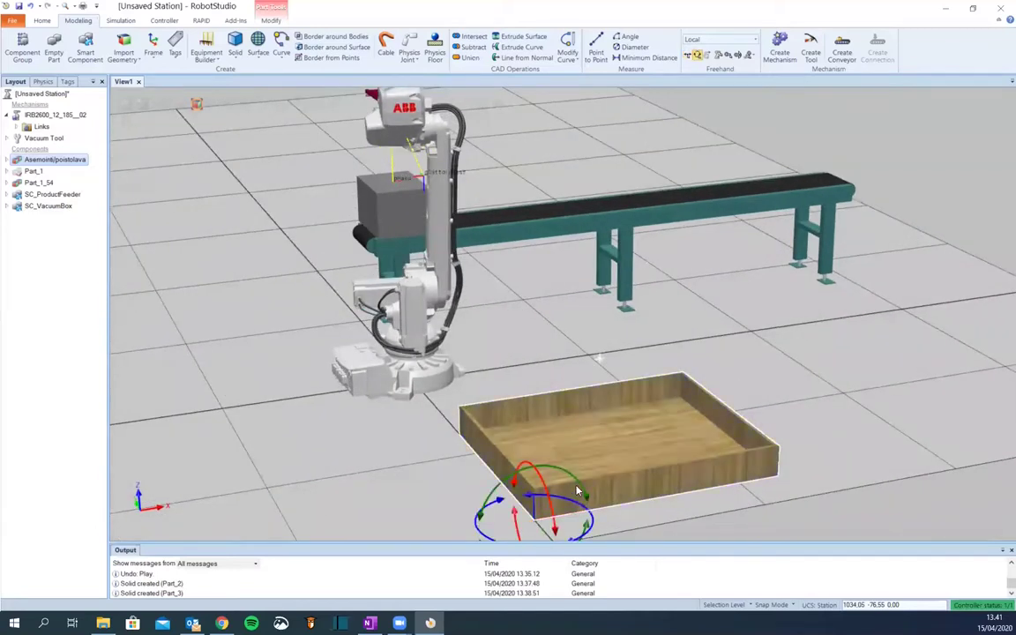
left_click_drag(575, 482, 568, 484)
left_click_drag(559, 483, 558, 481)
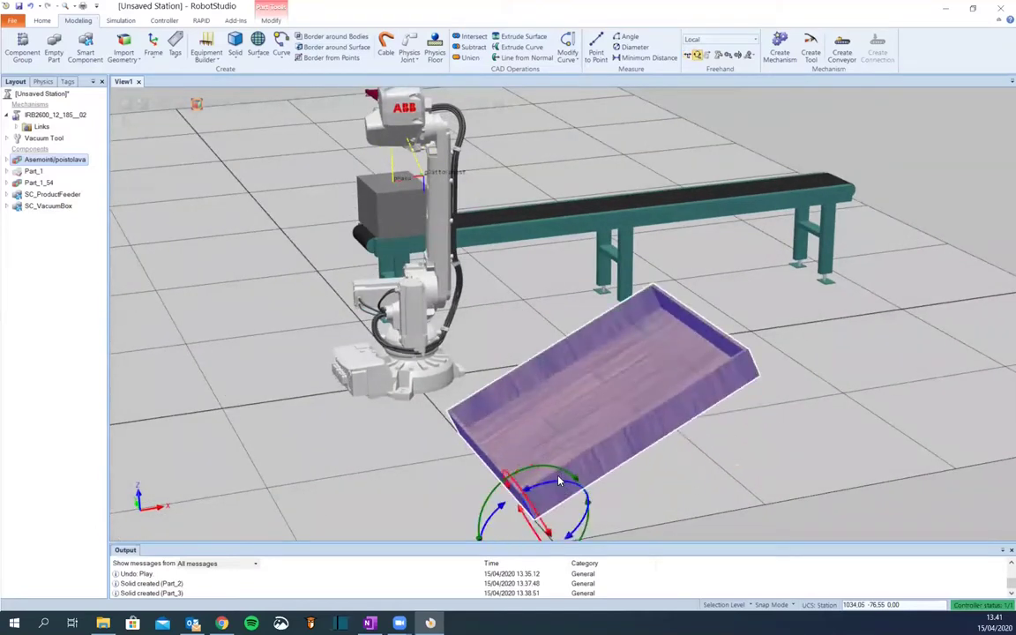
mouse_move(572, 539)
left_mouse_down()
mouse_move(551, 501)
mouse_move(569, 488)
mouse_move(541, 483)
left_mouse_up()
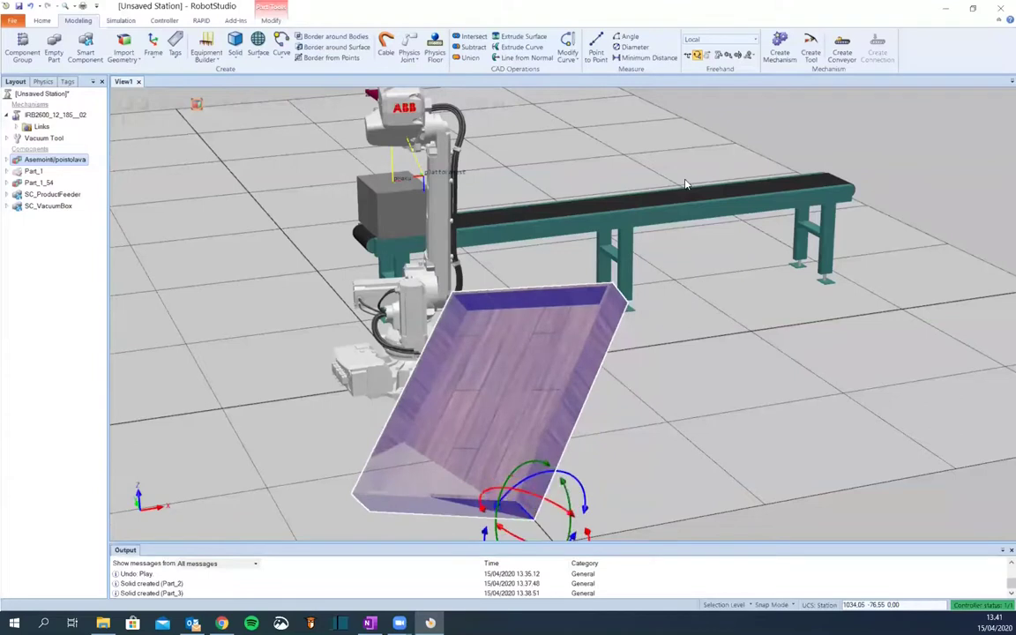
Reposition the tilted tray in front of the robot, first along its local axes and finally with the World reference
left_click(687, 54)
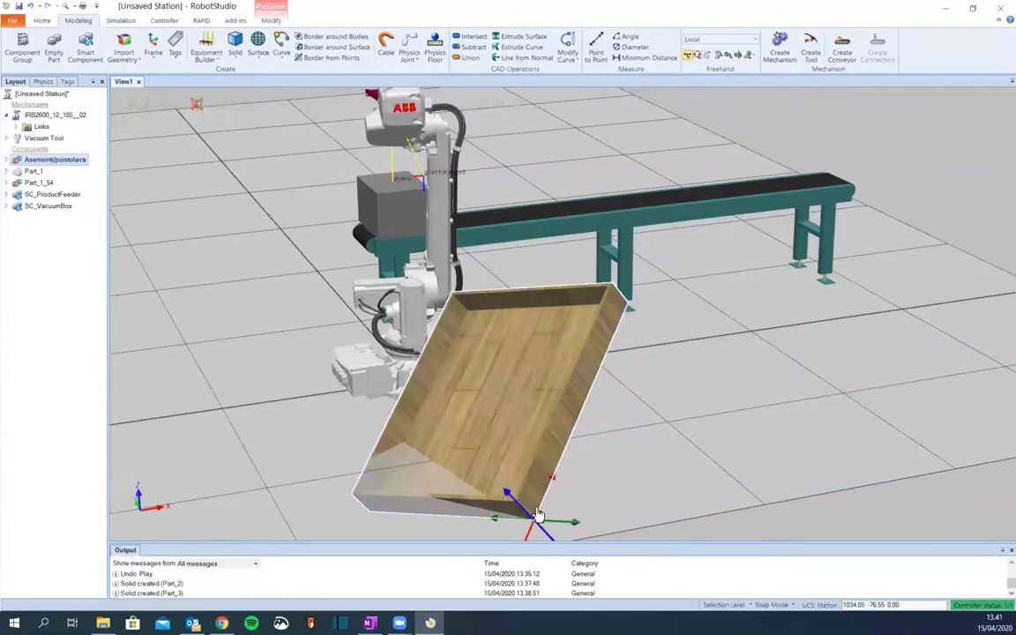
mouse_move(539, 513)
left_mouse_down()
mouse_move(560, 487)
mouse_move(565, 426)
mouse_move(586, 368)
mouse_move(611, 412)
mouse_move(595, 390)
mouse_move(626, 418)
mouse_move(653, 407)
mouse_move(651, 392)
mouse_move(676, 419)
mouse_move(647, 399)
left_mouse_up()
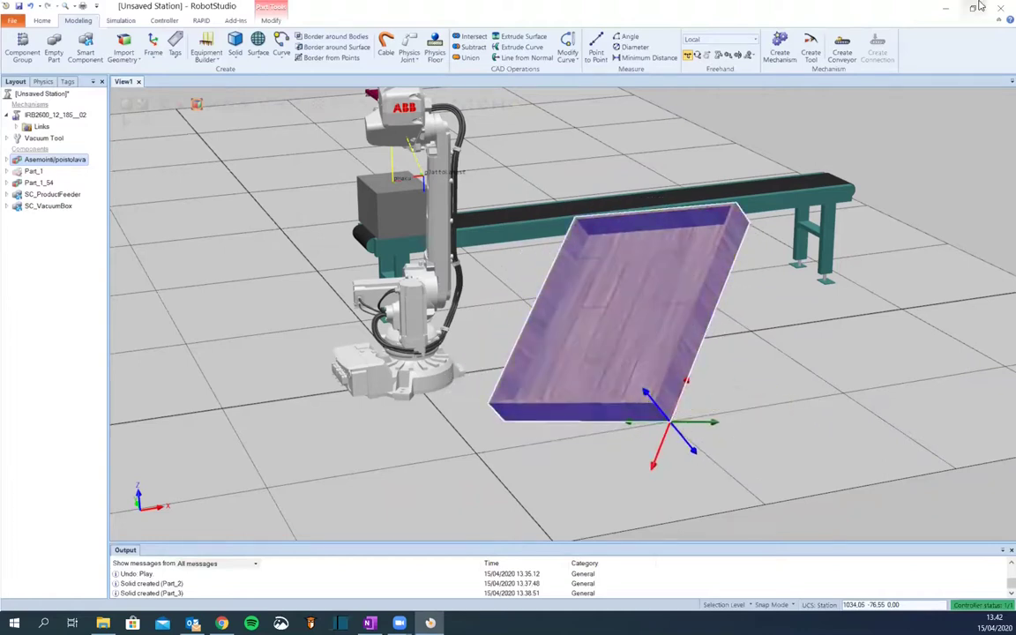
left_click(718, 38)
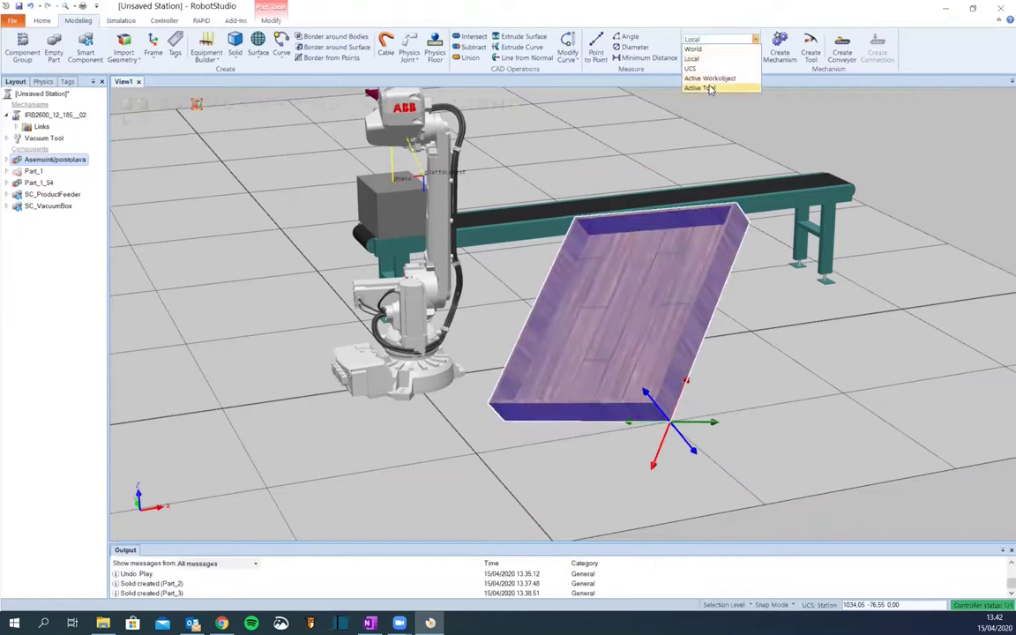
left_click(693, 49)
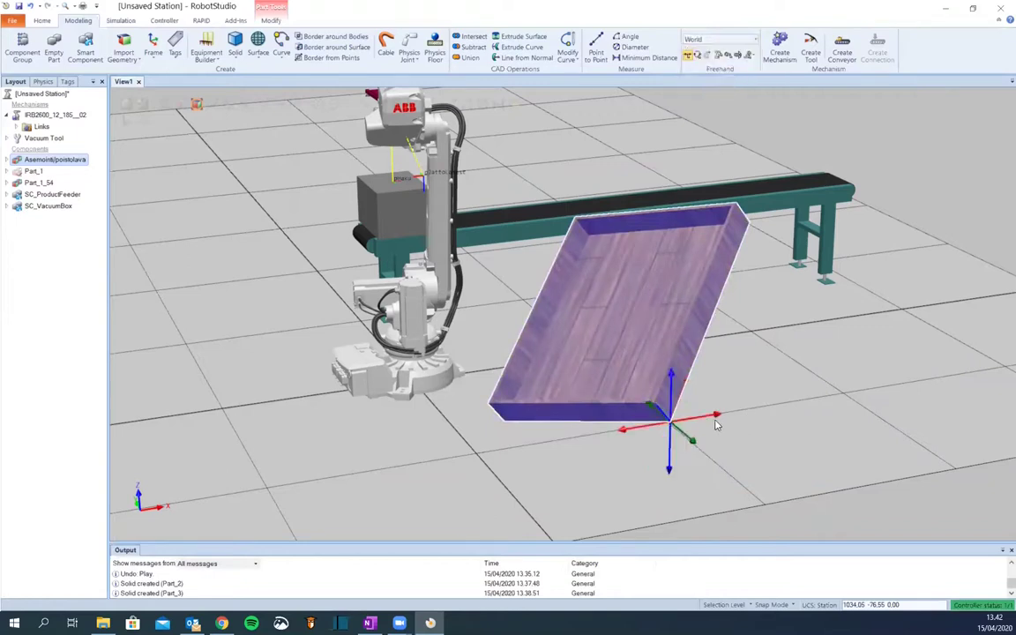
left_click_drag(715, 422, 657, 496)
left_click_drag(607, 356, 547, 346, "ctrl+shift")
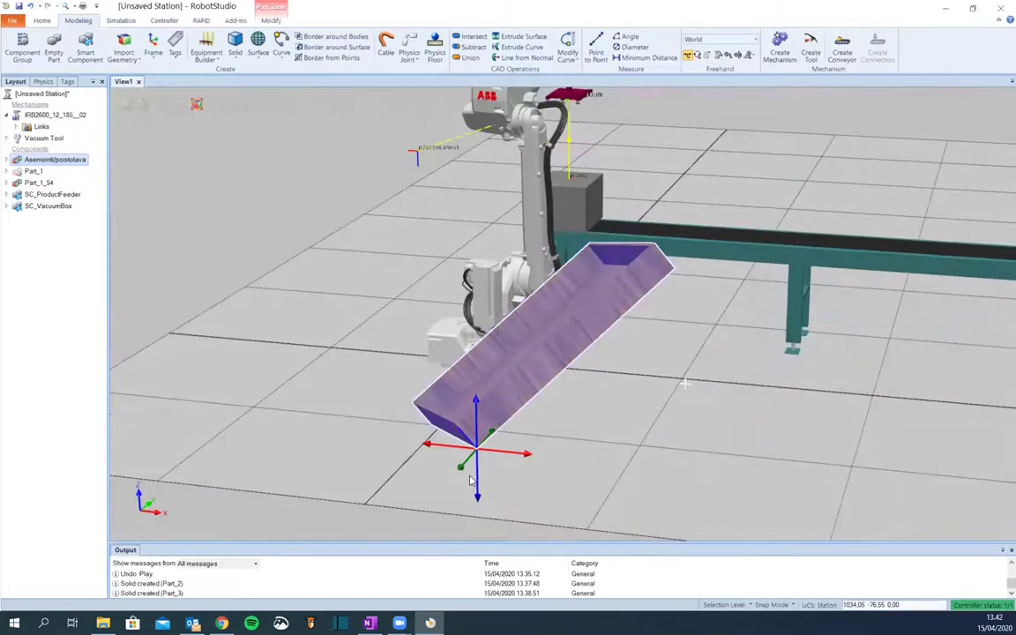
mouse_move(478, 477)
left_mouse_down()
mouse_move(476, 488)
mouse_move(477, 477)
left_mouse_up()
left_click_drag(619, 347, 680, 345, "ctrl+shift")
Set the physics behavior of the whole Asemointi/poistolava part to Fixed
left_click(873, 366)
left_click_drag(571, 453, 517, 381, "ctrl+shift")
right_click(539, 381)
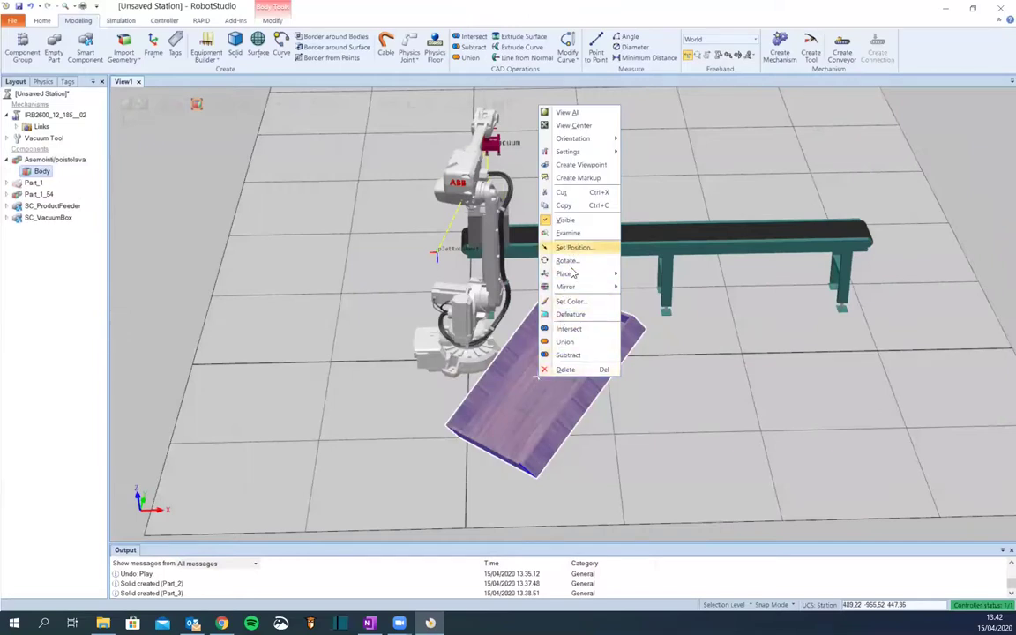
right_click(535, 421)
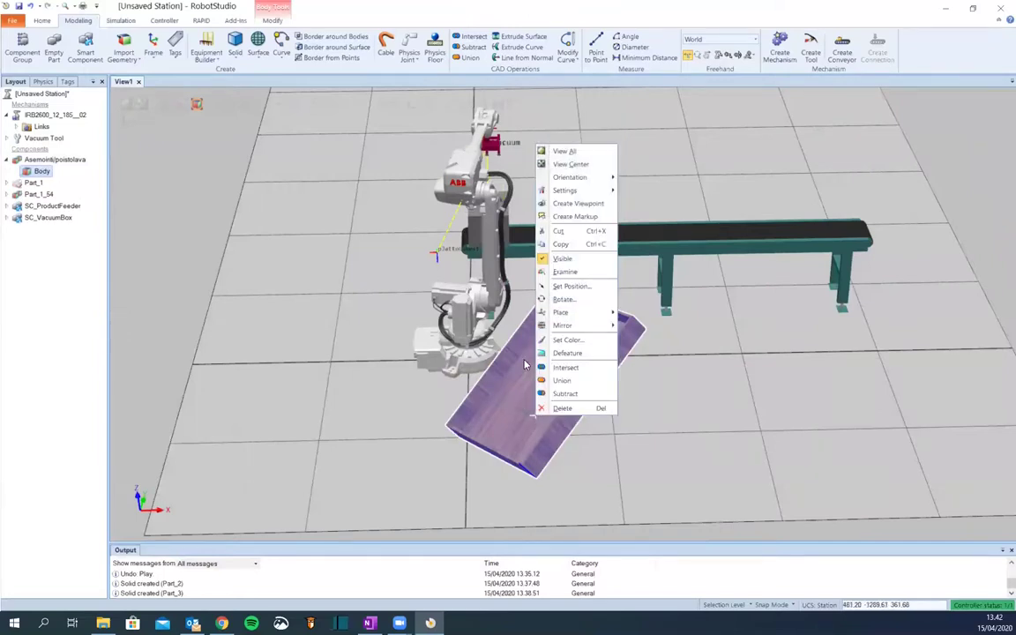
left_click(456, 346)
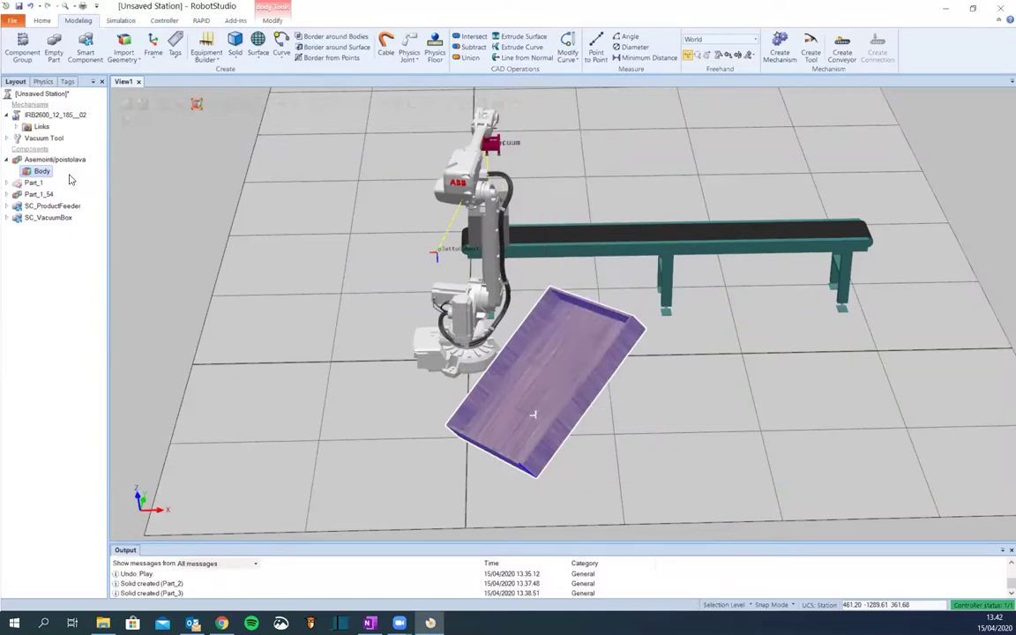
left_click(44, 163)
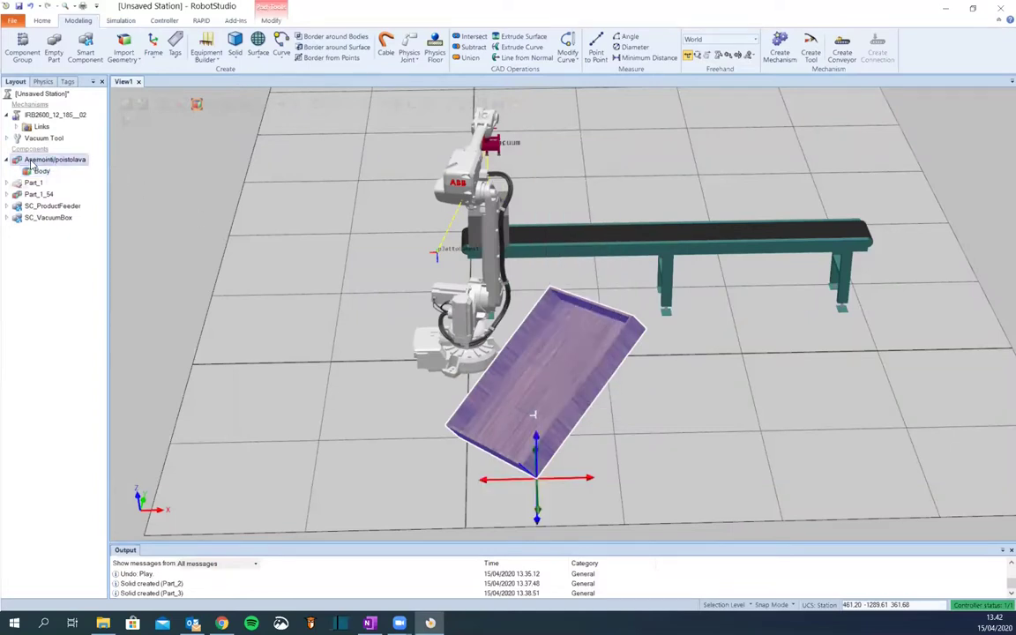
right_click(37, 165)
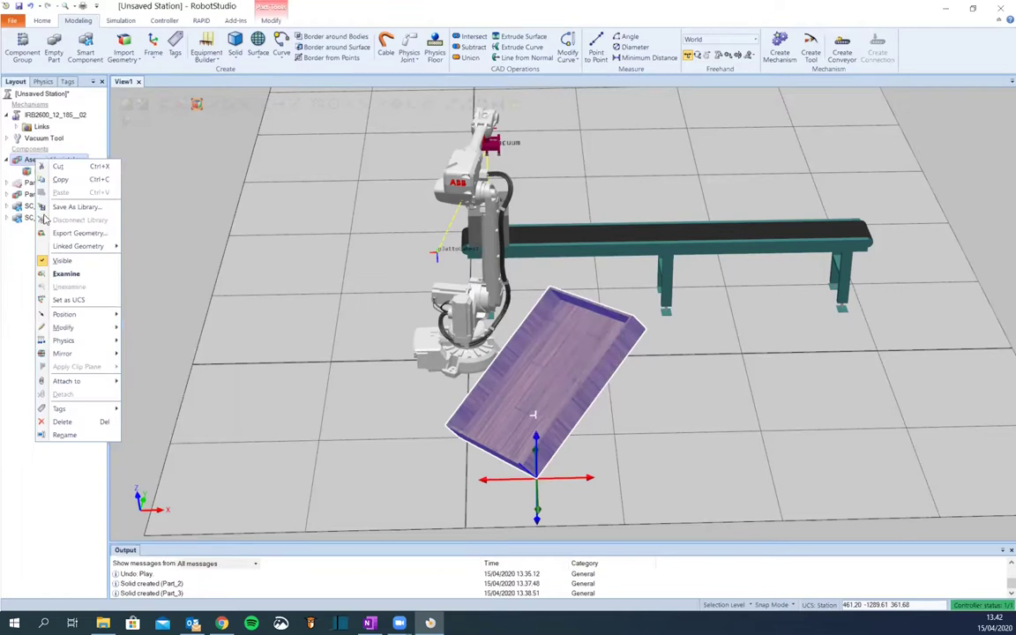
mouse_move(64, 341)
mouse_move(150, 341)
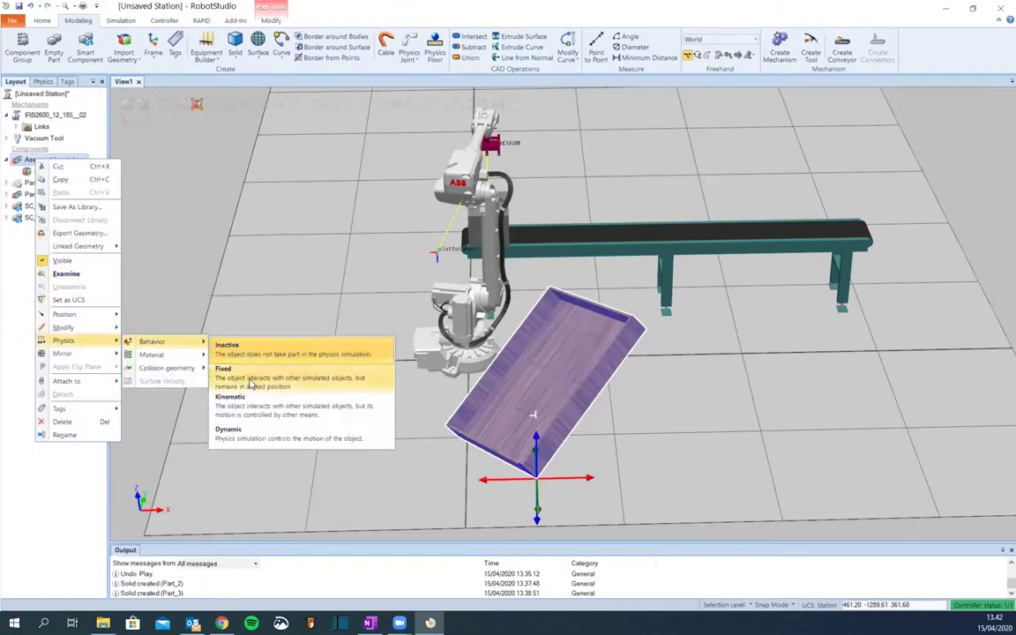
left_click(250, 383)
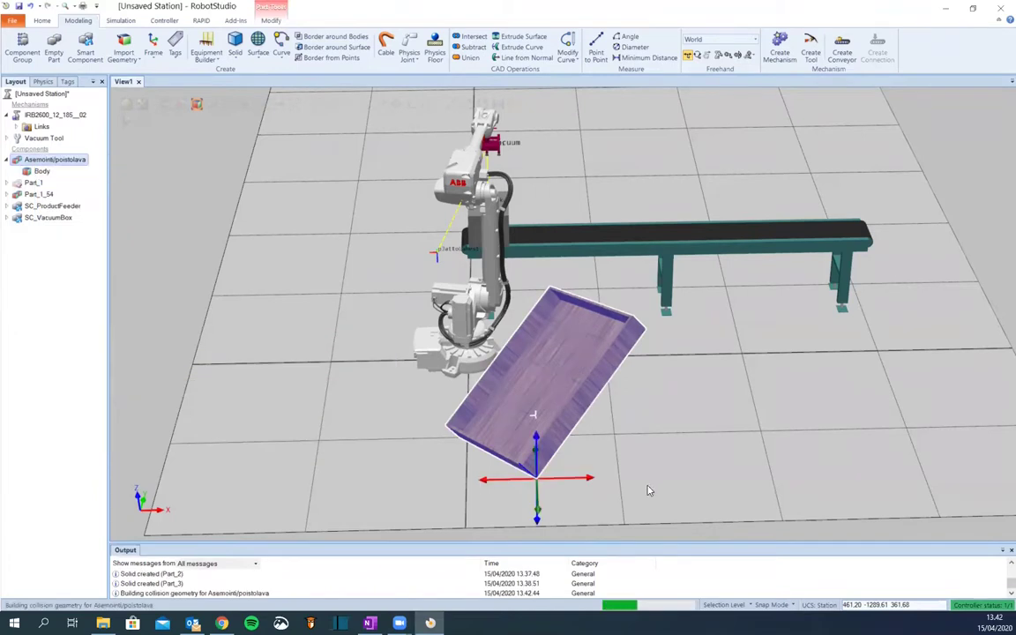
Examine the tilted tray's placement relative to the robot and the conveyor from several sides
left_click(669, 444)
mouse_move(646, 453)
left_mouse_down("ctrl+shift")
mouse_move(688, 449)
mouse_move(716, 462)
mouse_move(648, 466)
left_mouse_up("ctrl+shift")
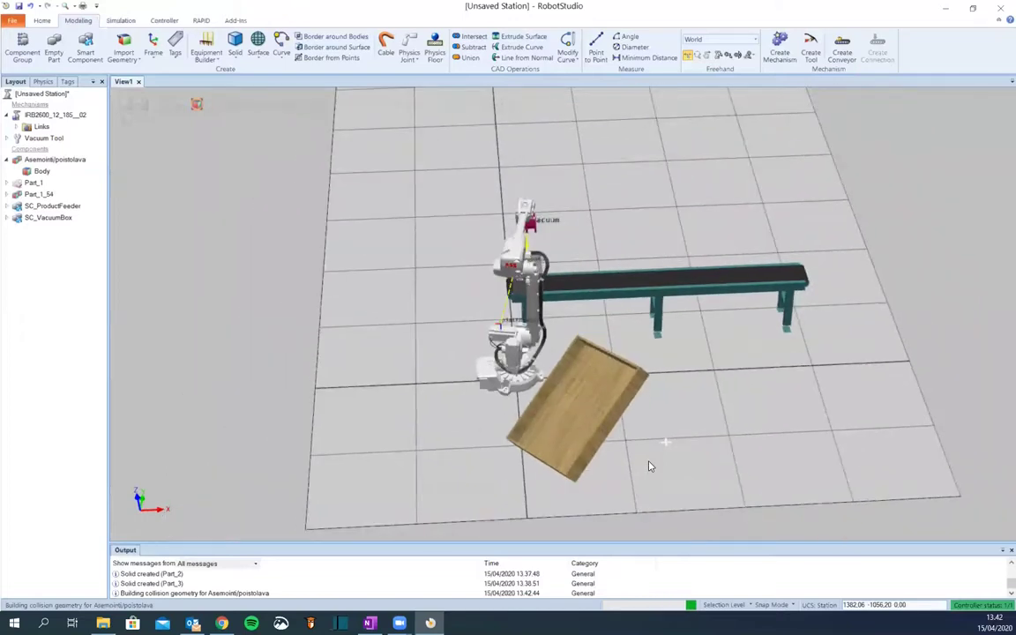
scroll(649, 465, "up", 1)
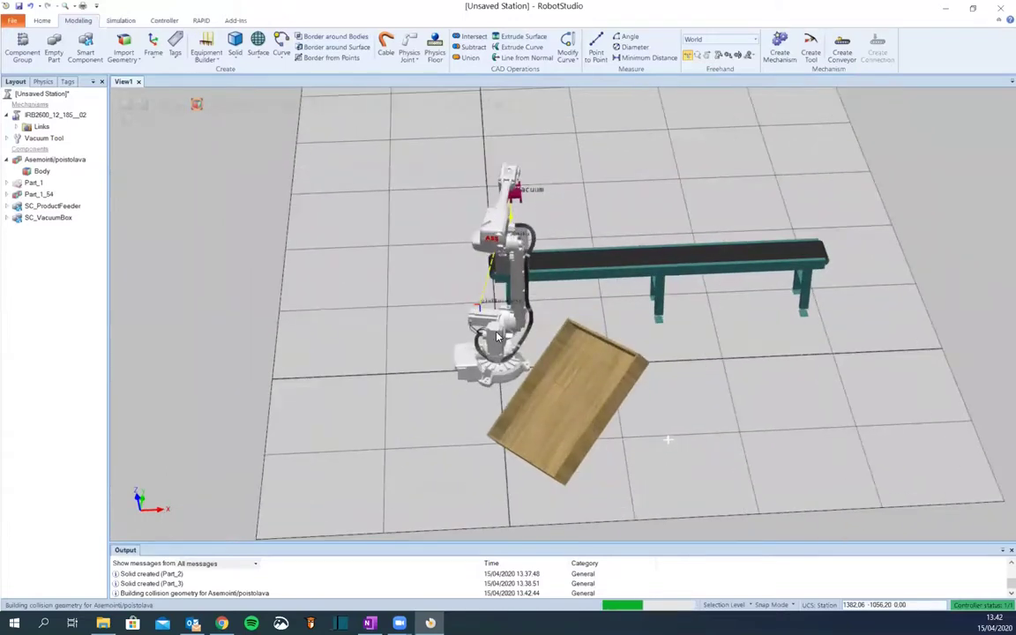
left_click_drag(338, 369, 446, 422, "ctrl+shift")
left_click(446, 422)
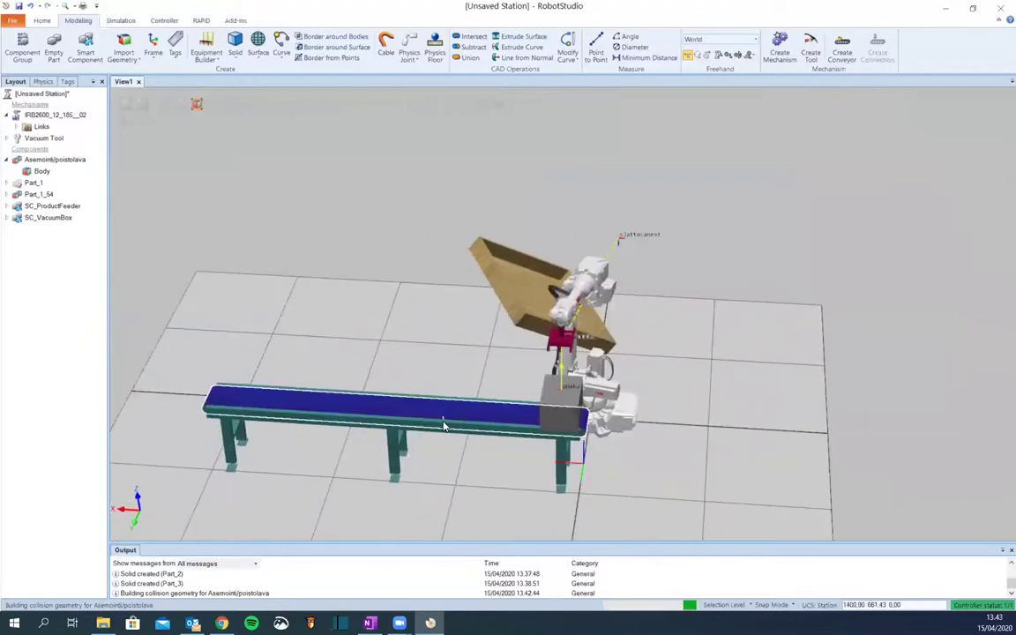
left_click_drag(644, 481, 247, 459, "ctrl+shift")
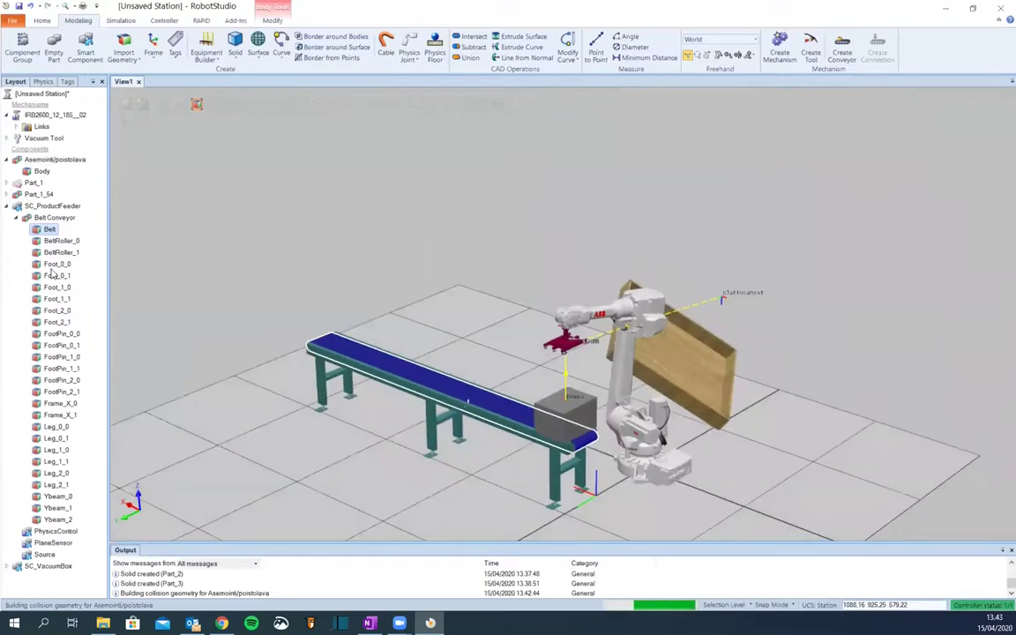
left_click(13, 218)
left_click(7, 206)
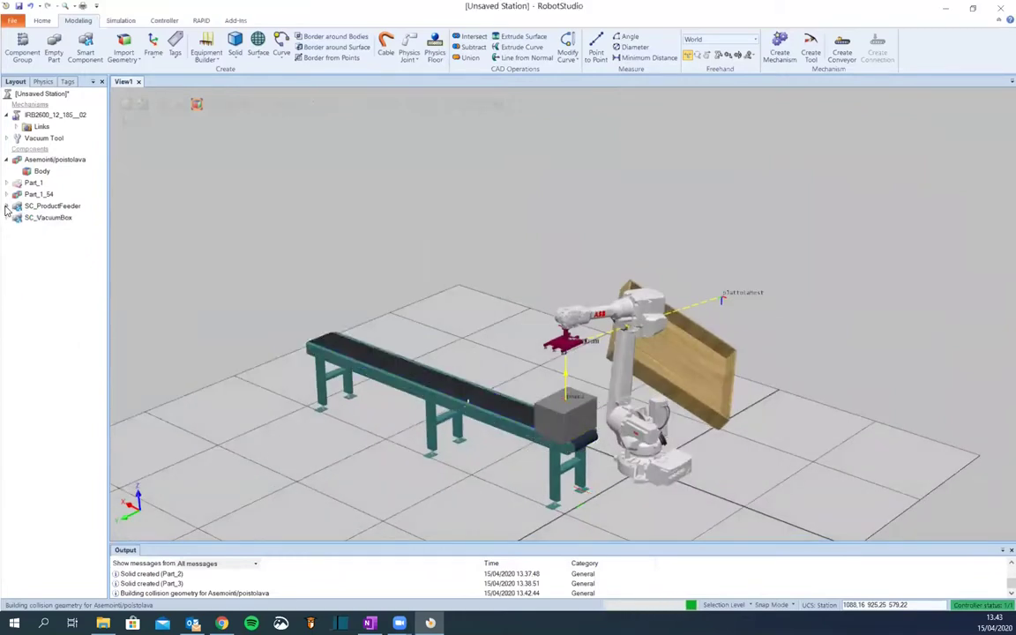
left_click_drag(467, 410, 430, 380, "ctrl+shift")
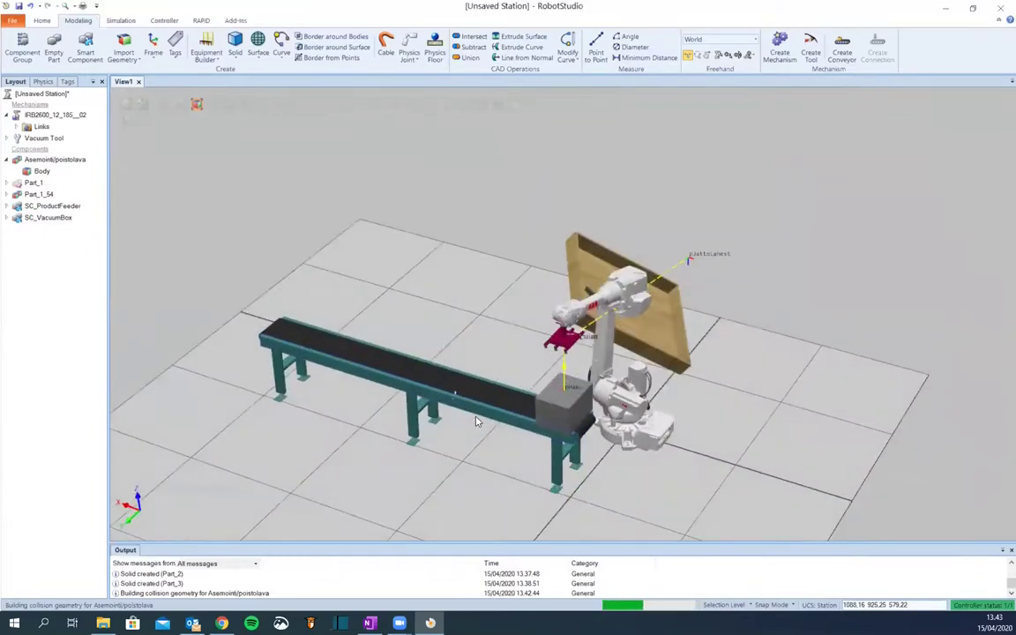
Enable View Robot at Target, grip the box at pHaku by switching on doVacuum, and carry it to pJattoLahest
left_click(42, 21)
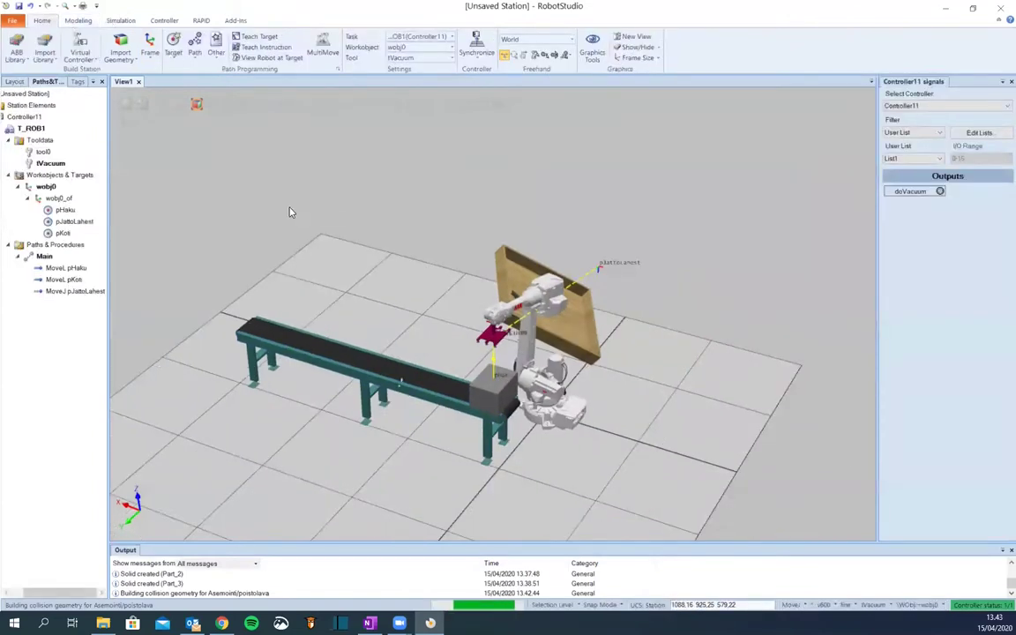
left_click(280, 58)
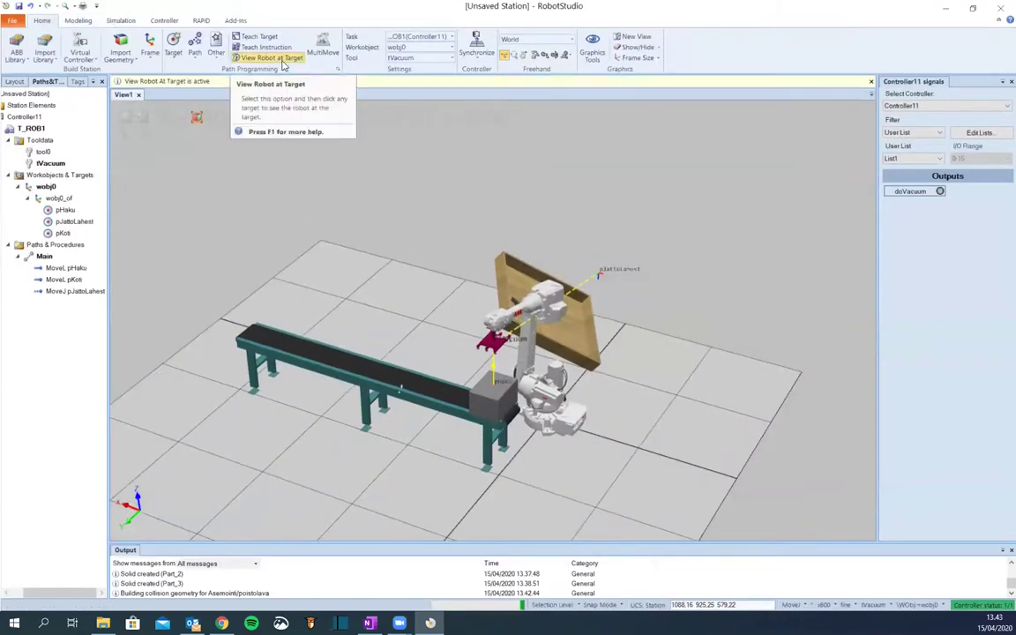
left_click(66, 267)
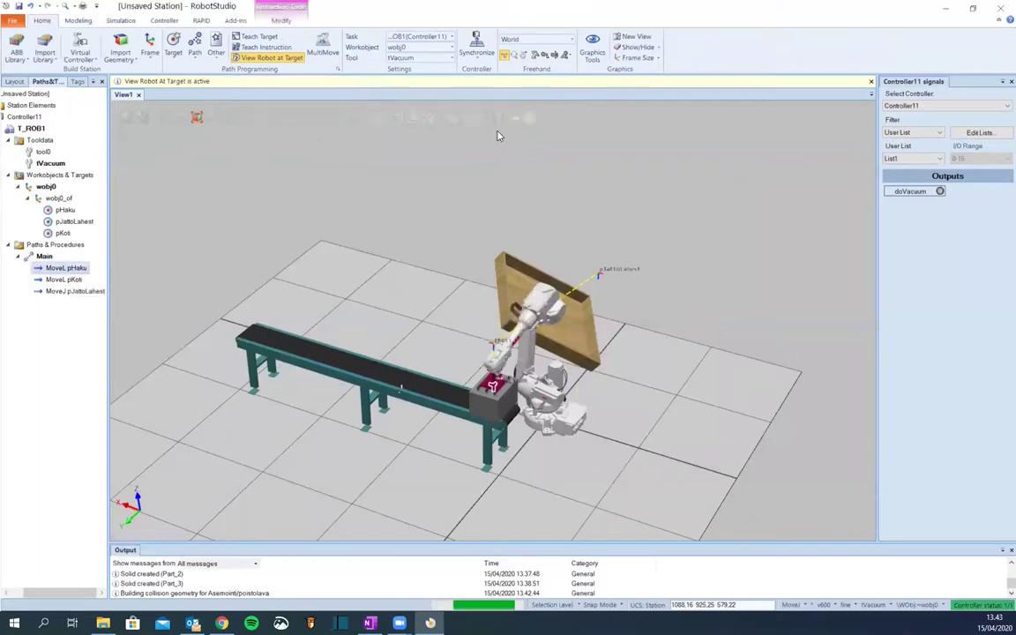
left_click(924, 192)
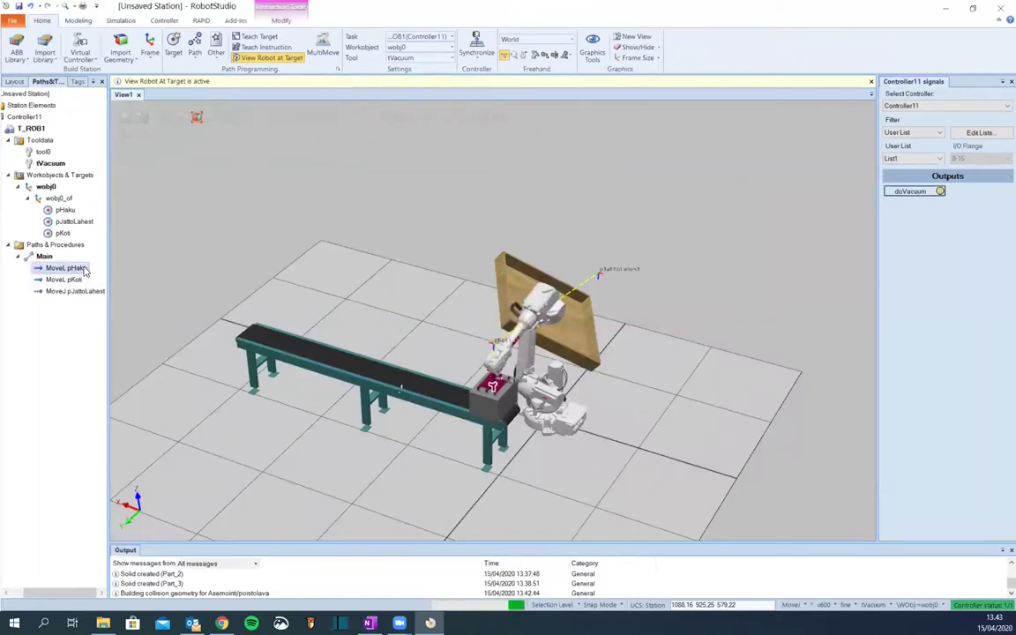
left_click(71, 292)
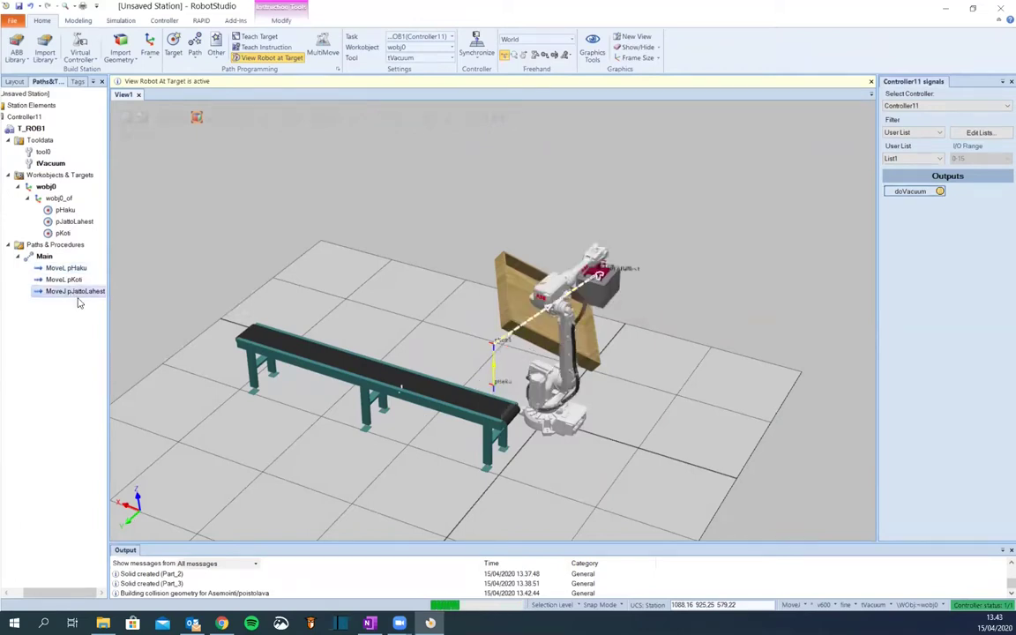
Linearly jog the robot in the World reference to bring the gripped box over the tray's upper end, about x 399, y -1237, z 1320 mm
left_click_drag(672, 353, 533, 293, "ctrl+shift")
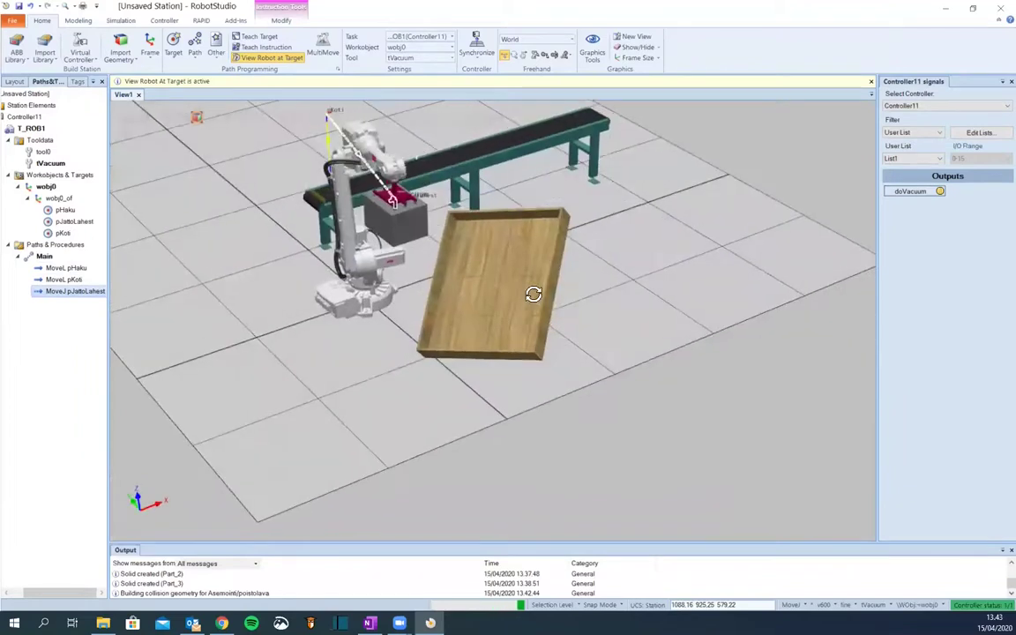
left_click(546, 57)
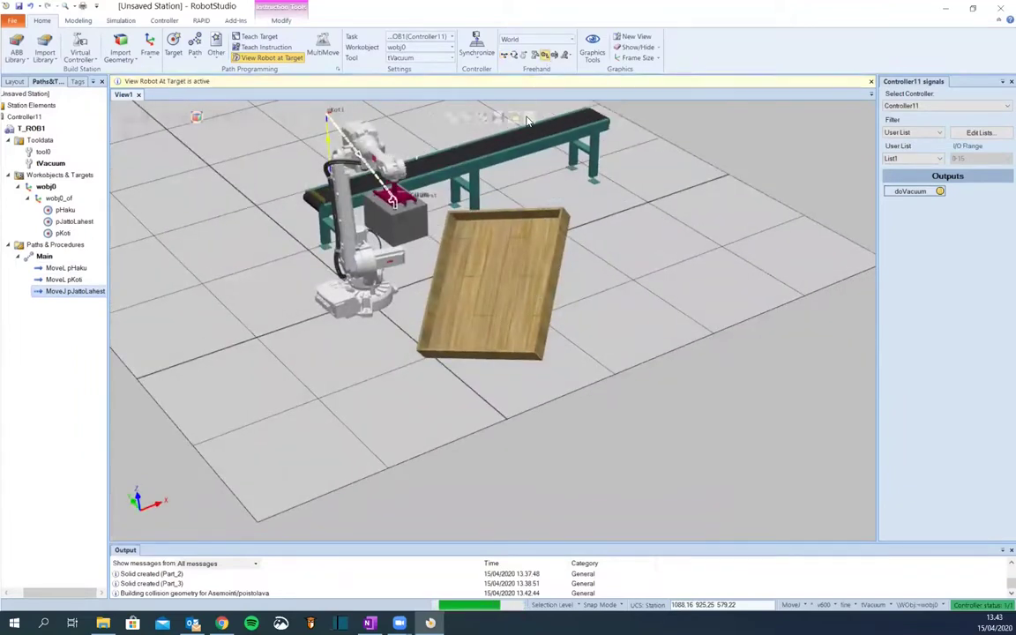
left_click(353, 231)
left_click_drag(416, 221, 465, 216)
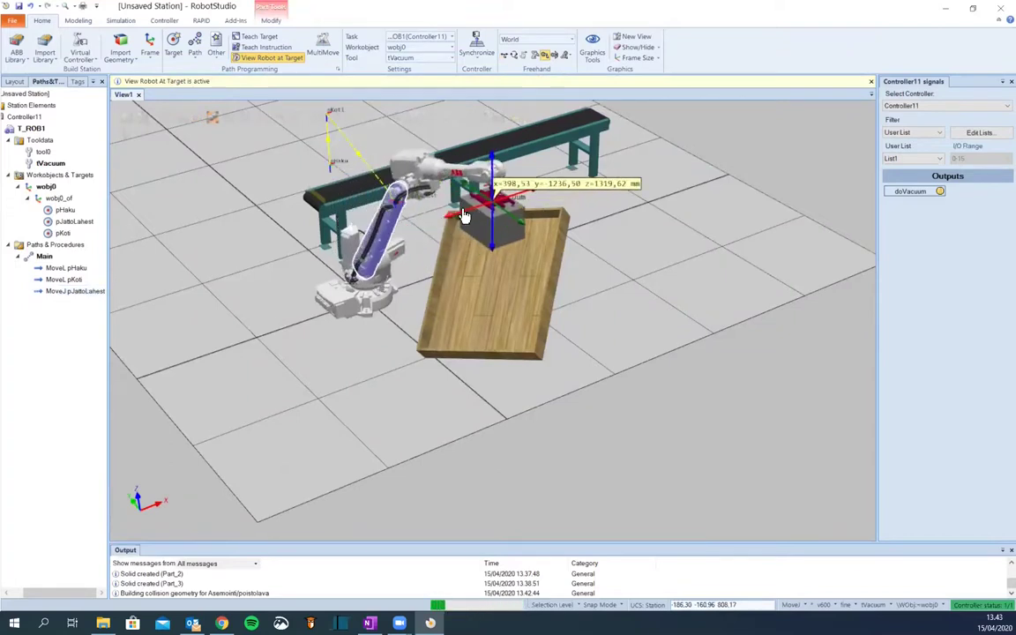
Reorient the robot's tool in the World reference to tilt the gripped box towards the slope of the tray
left_click(556, 55)
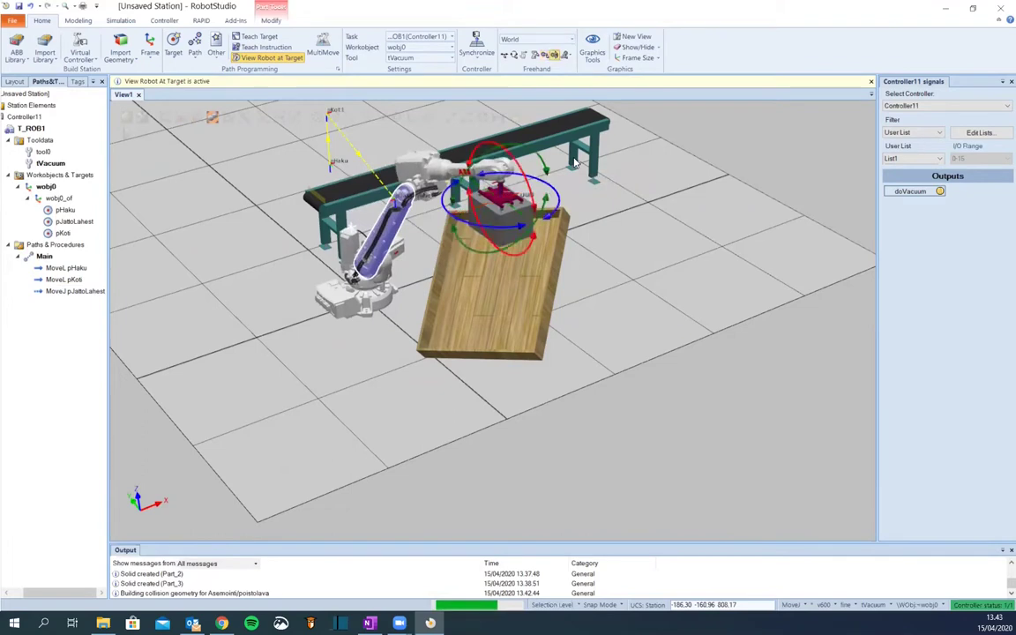
left_click(540, 173)
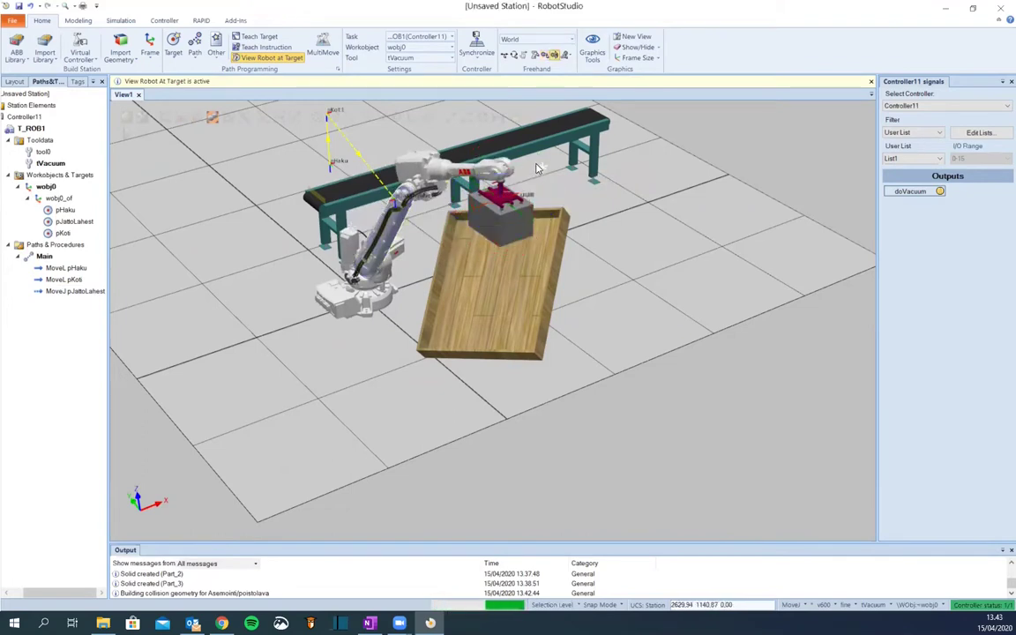
left_click(494, 174)
left_click_drag(541, 165, 555, 226)
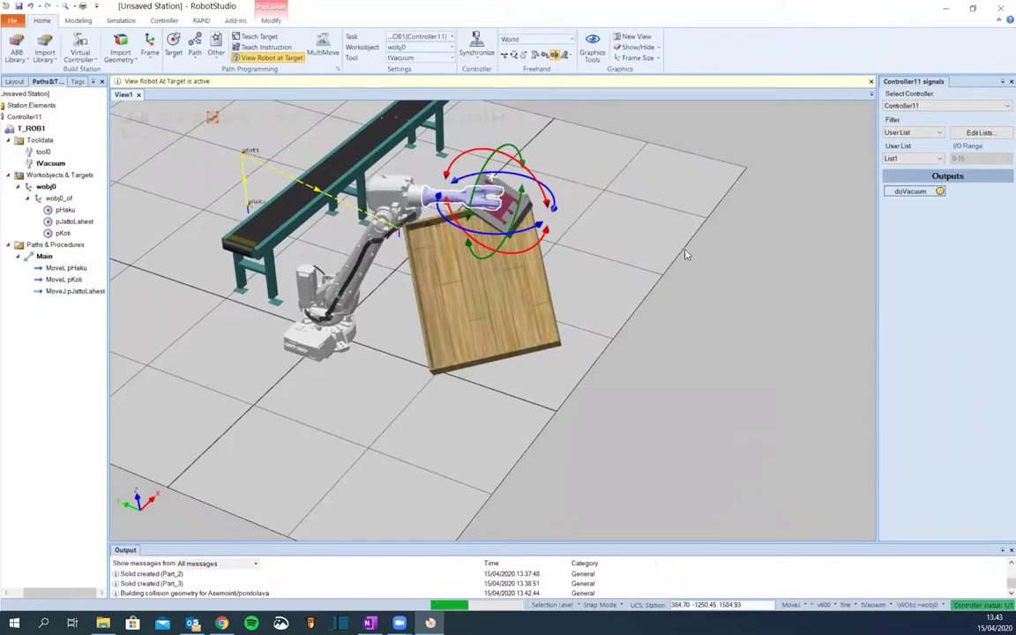
Switch the freehand reference to Active Tool and fine-tune the tool's rotation to align the box with the tray
left_click(541, 39)
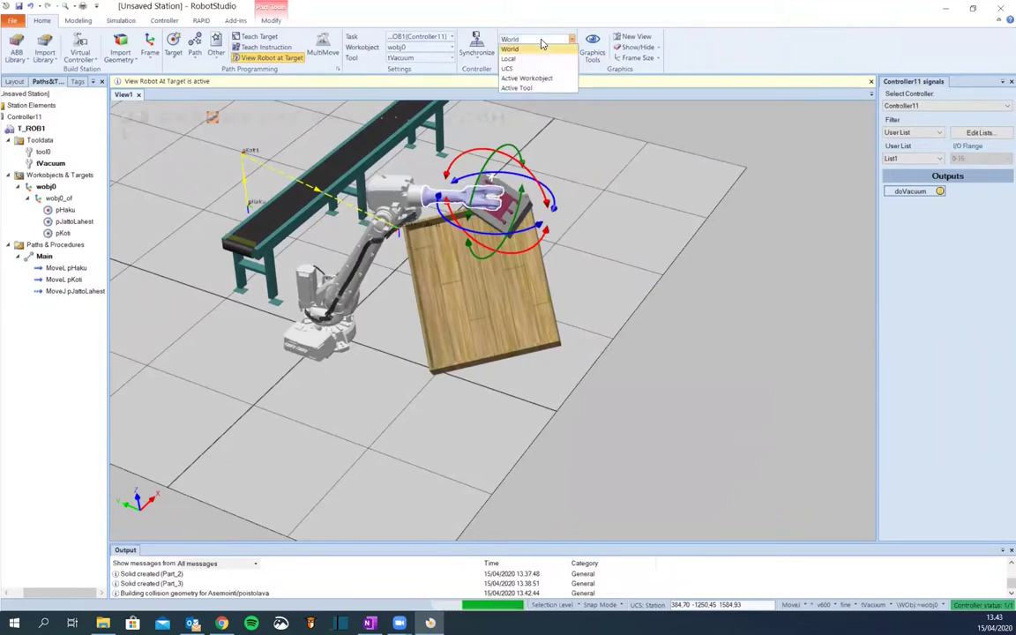
left_click(521, 87)
left_click_drag(567, 251, 487, 219, "ctrl+shift")
left_click_drag(544, 187, 546, 188)
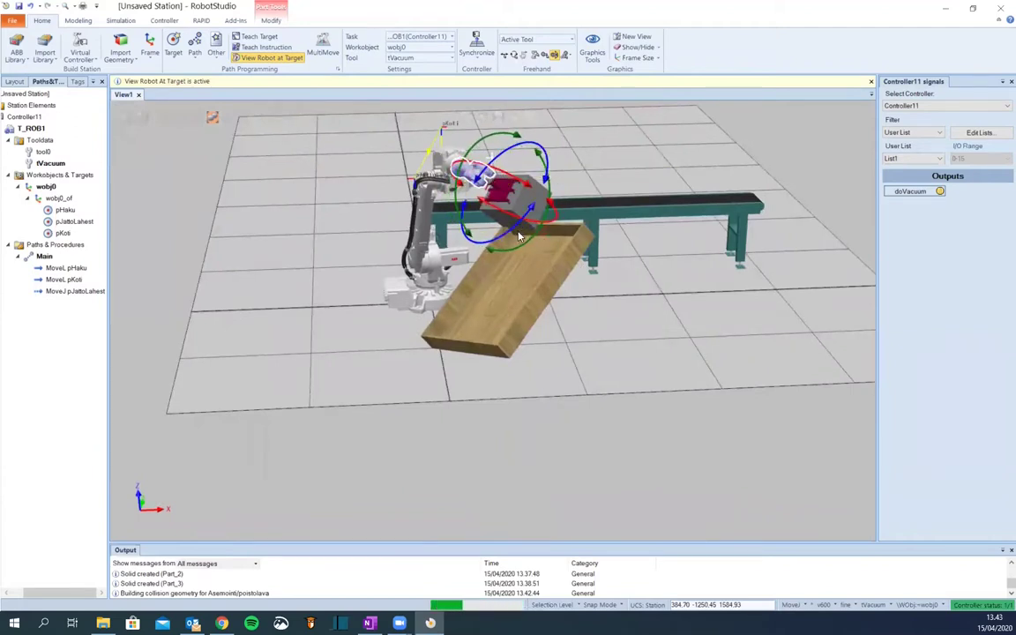
left_click_drag(508, 255, 411, 284)
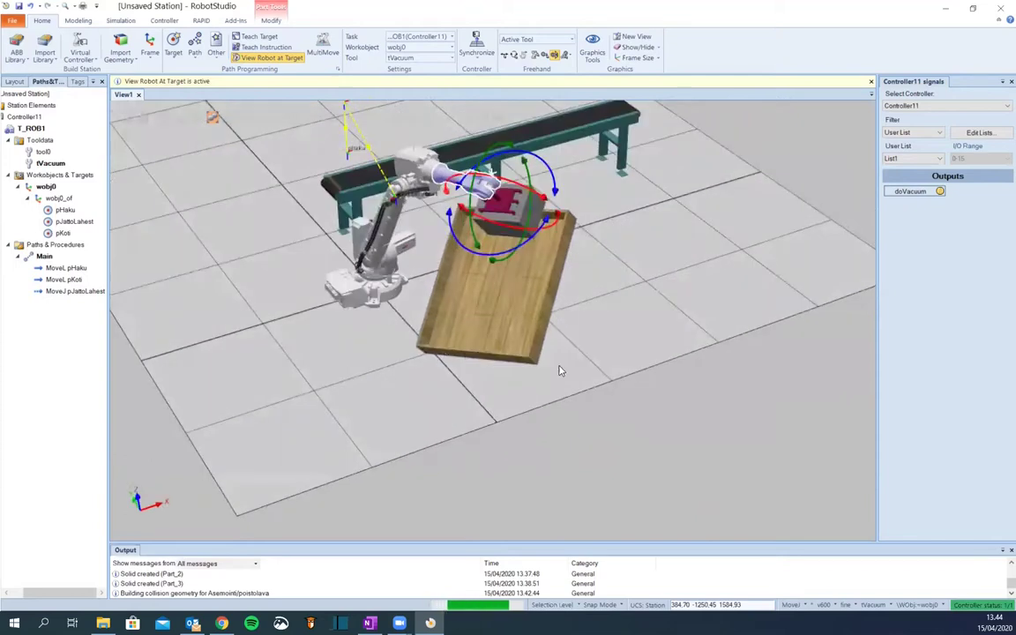
Linearly jog the robot along the Active Tool axes to lower the box into the tray, and check its fit up close
left_click(545, 55)
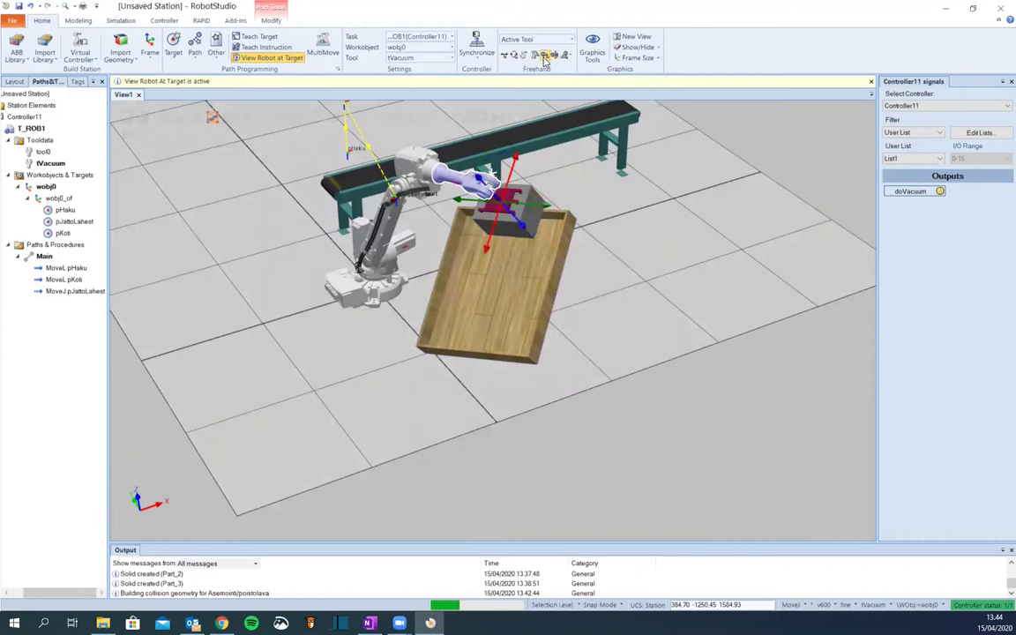
mouse_move(479, 185)
left_mouse_down()
mouse_move(494, 181)
mouse_move(541, 230)
mouse_move(520, 231)
mouse_move(476, 288)
mouse_move(460, 341)
mouse_move(484, 290)
mouse_move(473, 278)
mouse_move(501, 323)
mouse_move(536, 301)
mouse_move(535, 340)
mouse_move(521, 356)
left_mouse_up()
scroll(512, 300, "up", 10)
left_click_drag(512, 295, 486, 294, "ctrl+shift")
scroll(486, 294, "down", 10)
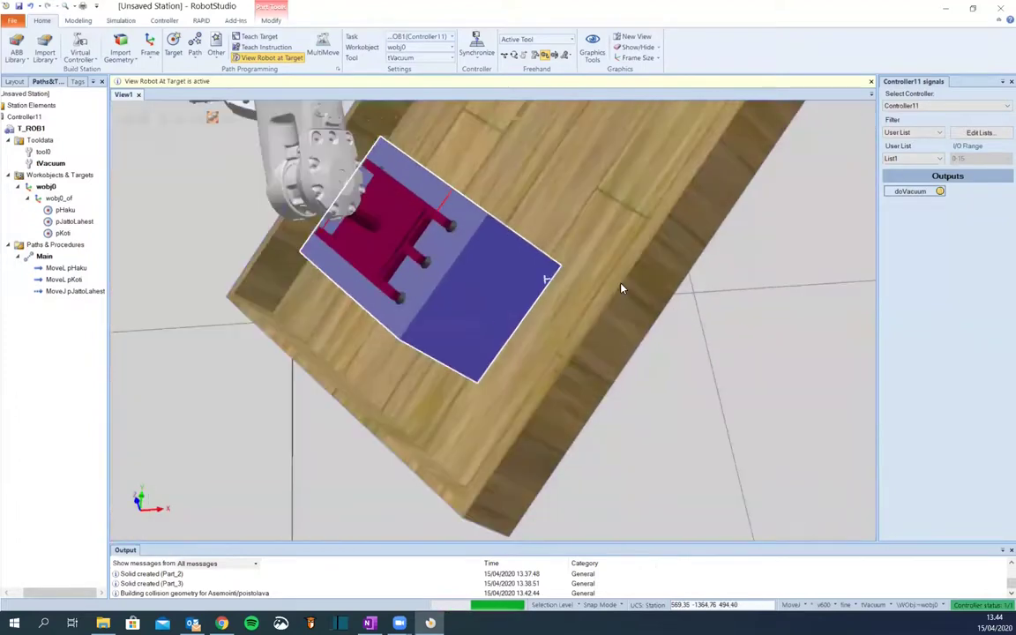
scroll(396, 443, "down", 5)
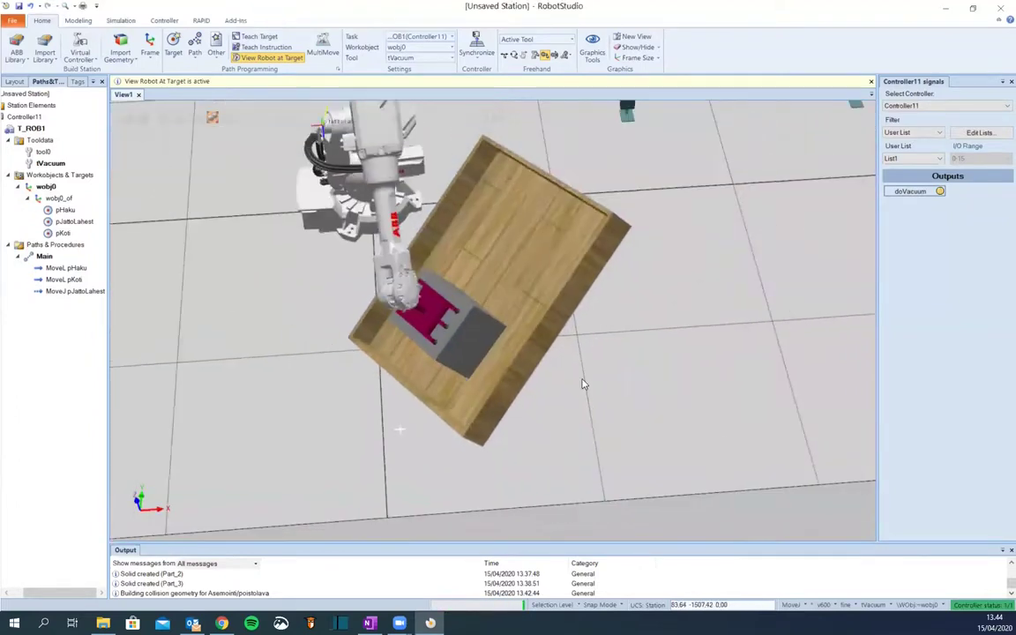
scroll(352, 357, "up", 3)
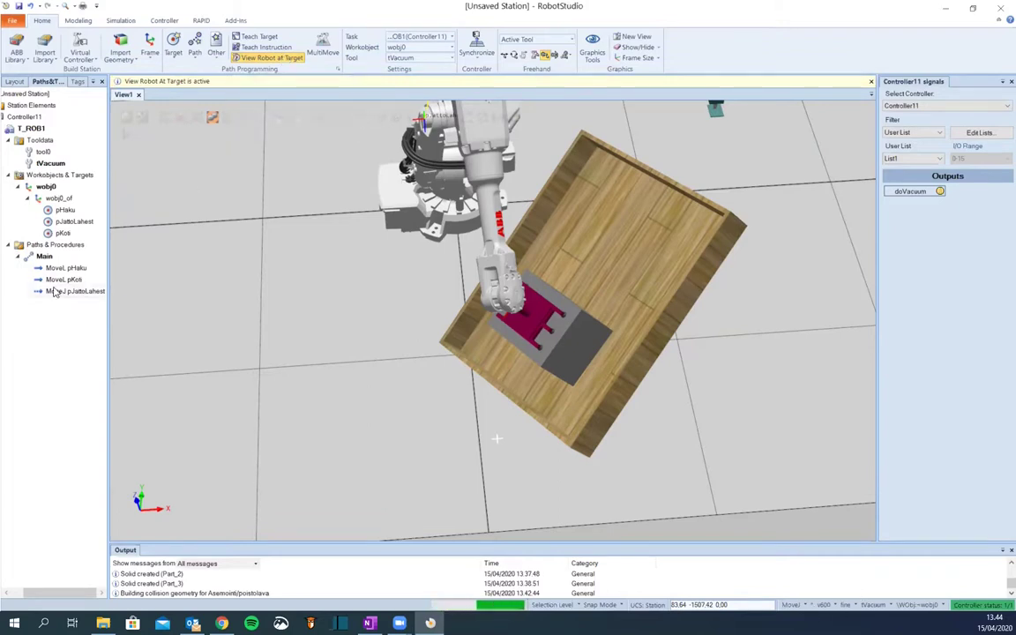
Teach a move instruction at the current robot position in the tray and rename its target pJatto
left_click(248, 50)
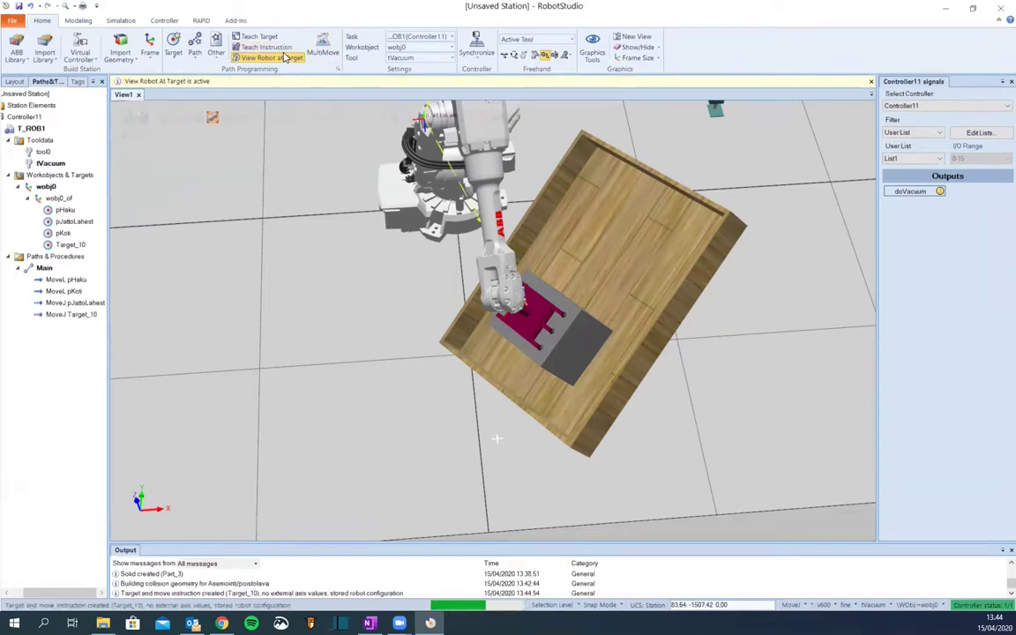
left_click(67, 244)
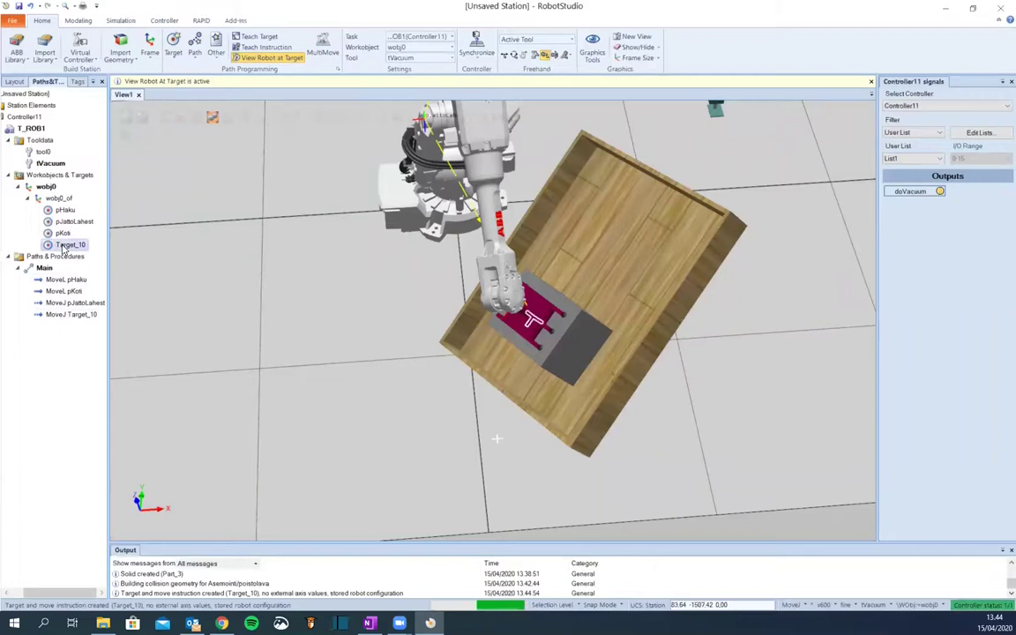
type("pJattol")
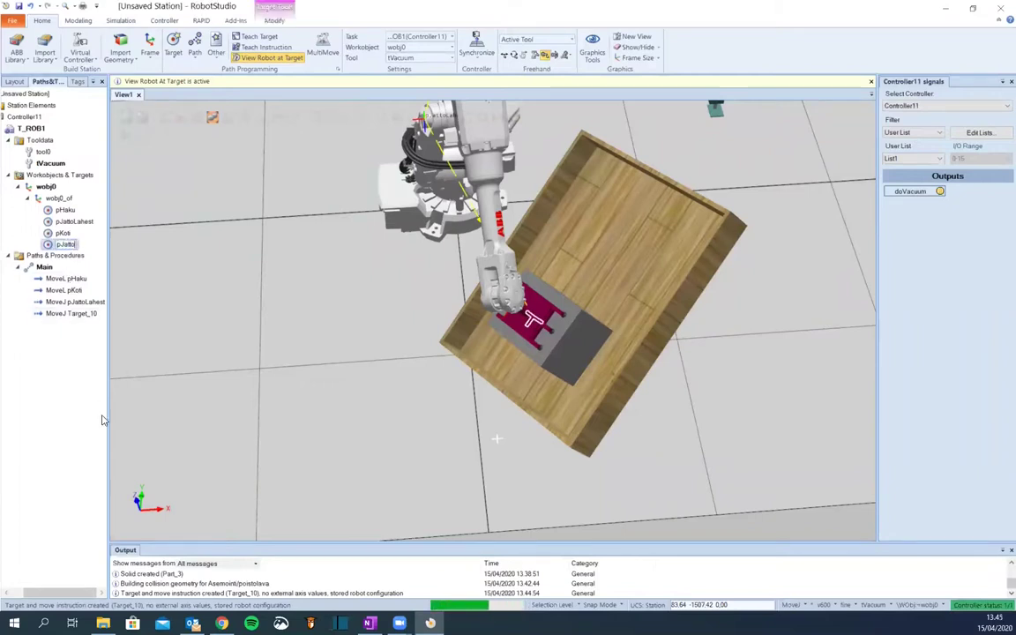
key("Return")
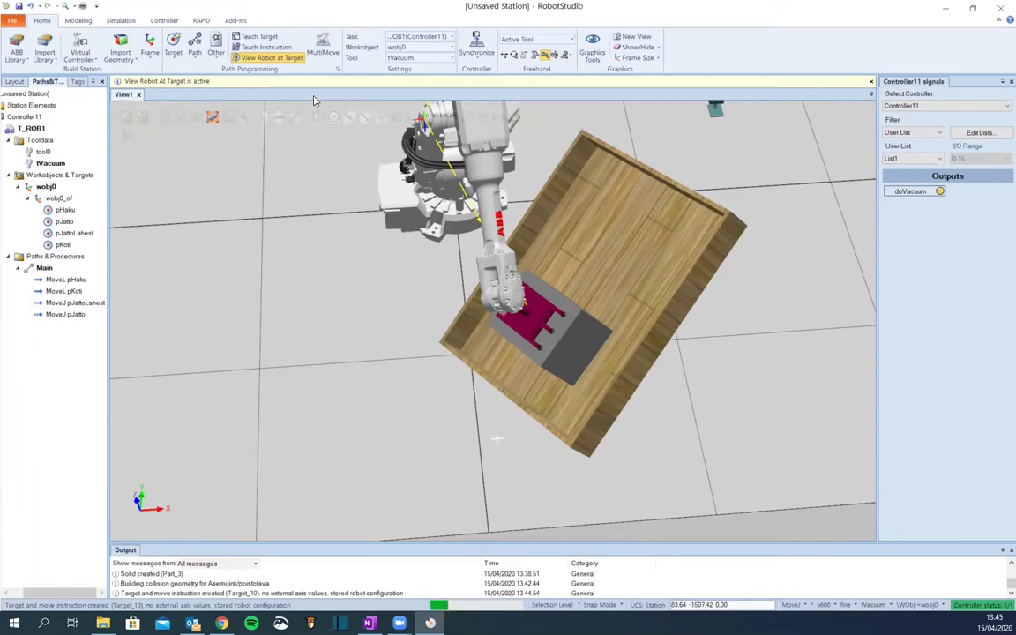
Synchronize all of Controller11, including the main path and tVacuum, from RAPID to the station
left_click(476, 53)
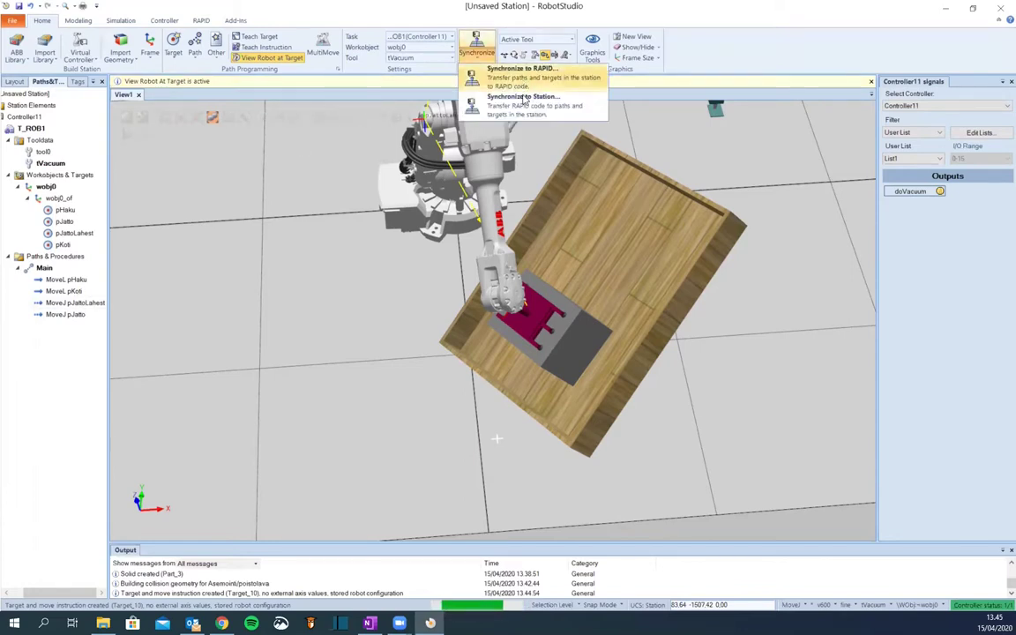
left_click(520, 102)
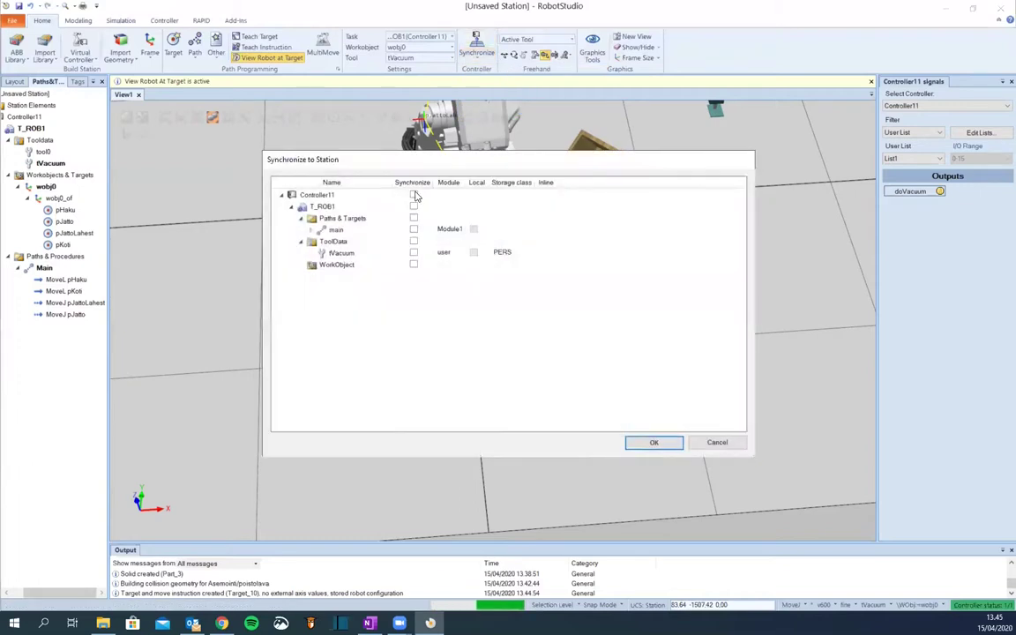
left_click(414, 195)
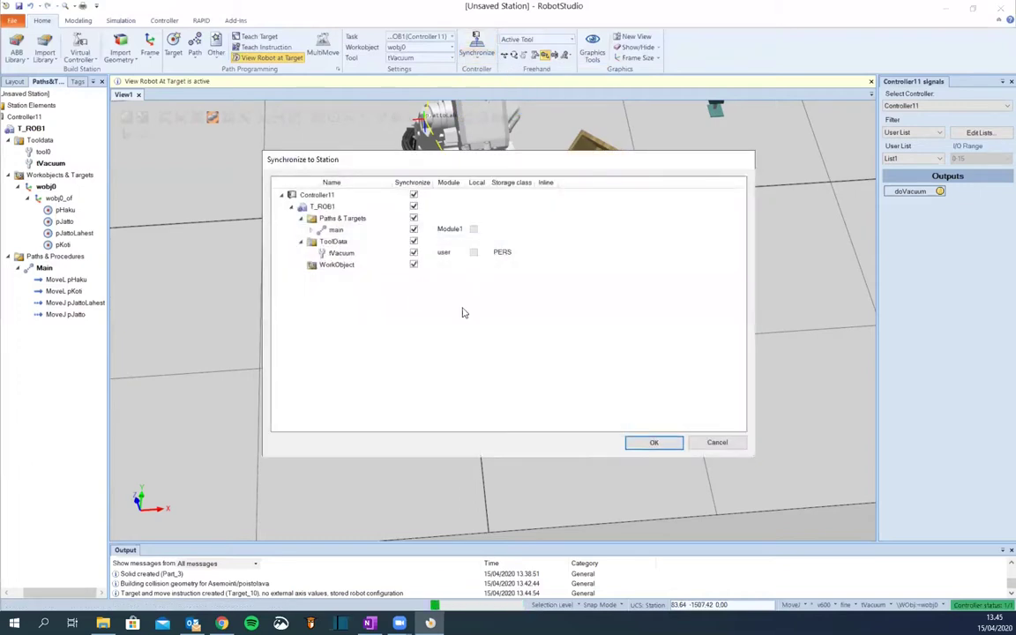
left_click(654, 444)
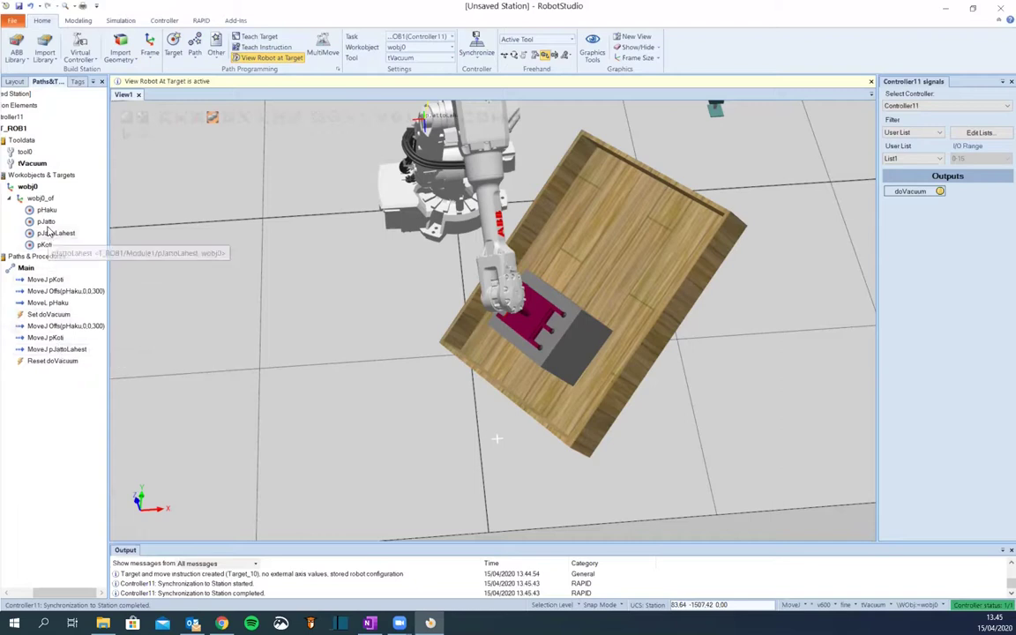
Add a MoveJ to pJatto to the Main path and place Reset doVacuum after it
left_click(45, 222)
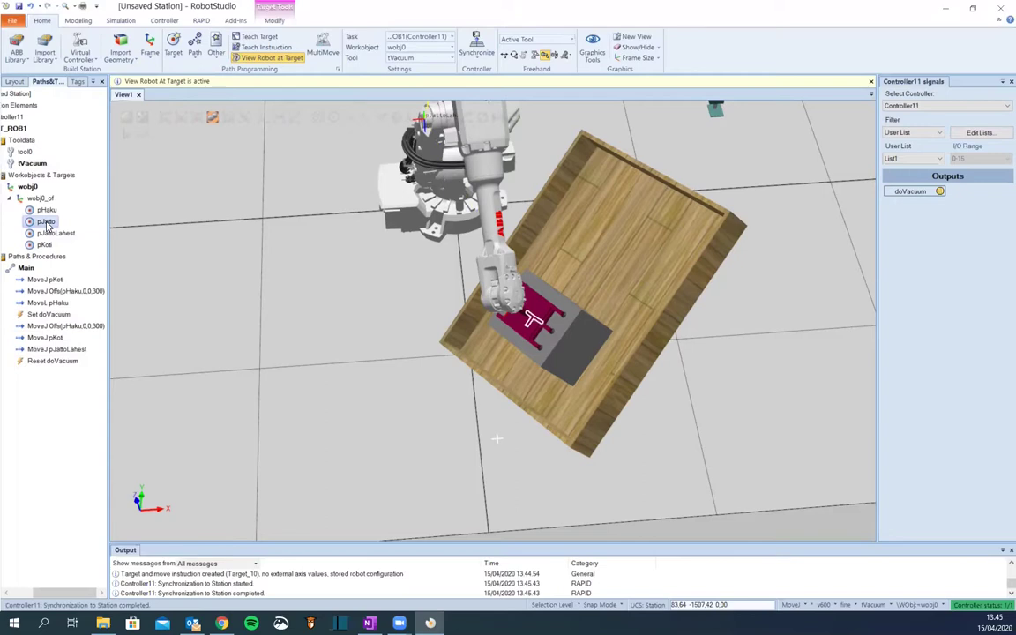
left_click_drag(48, 224, 49, 372)
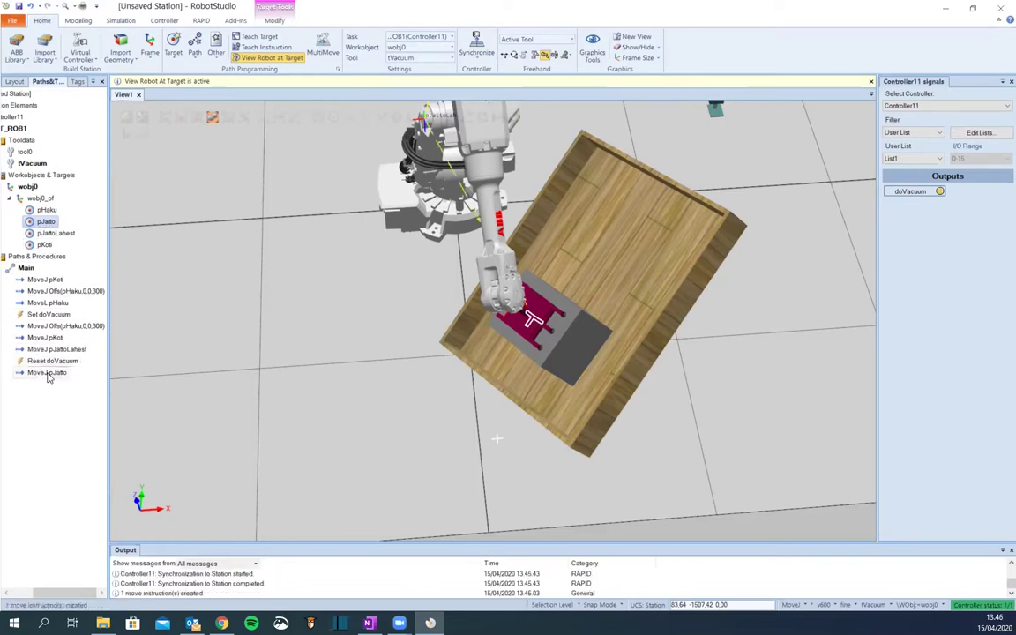
left_click_drag(44, 361, 43, 379)
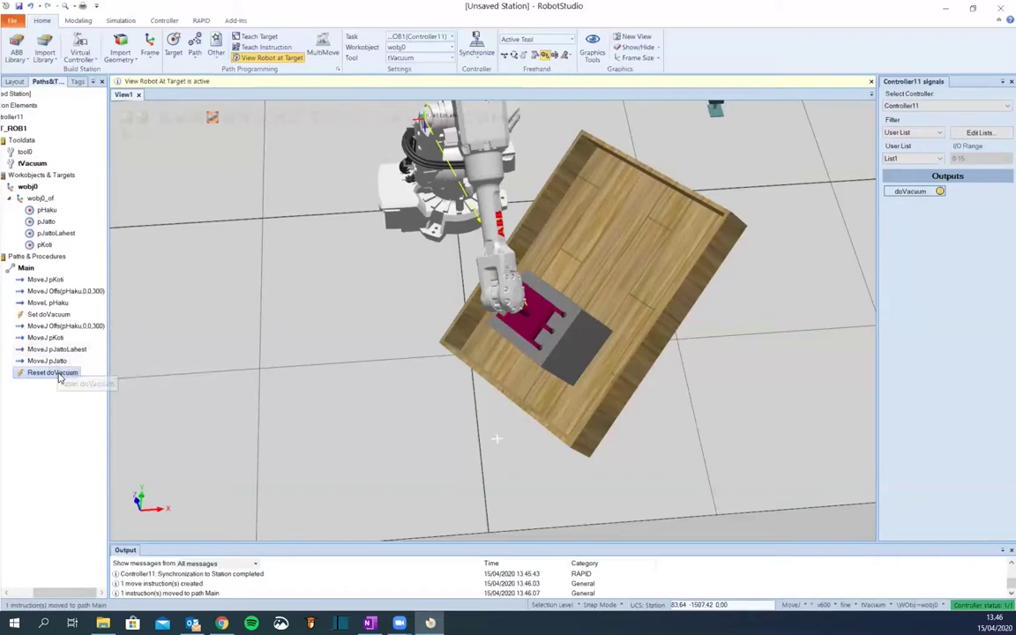
Synchronize to RAPID with only the pJatto target of the Main path selected, in Module1
left_click(475, 55)
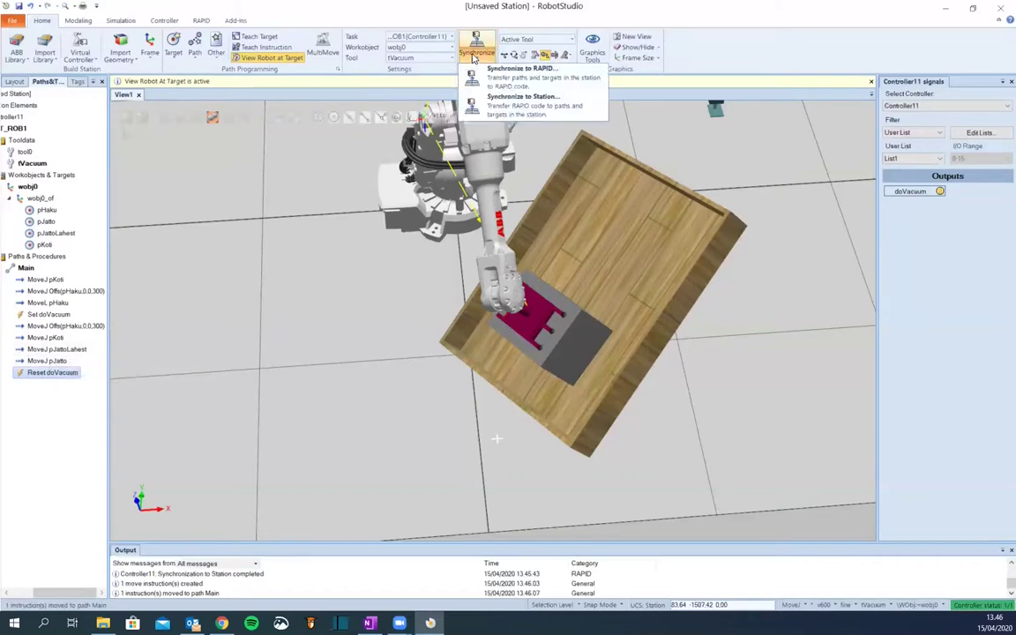
left_click(516, 78)
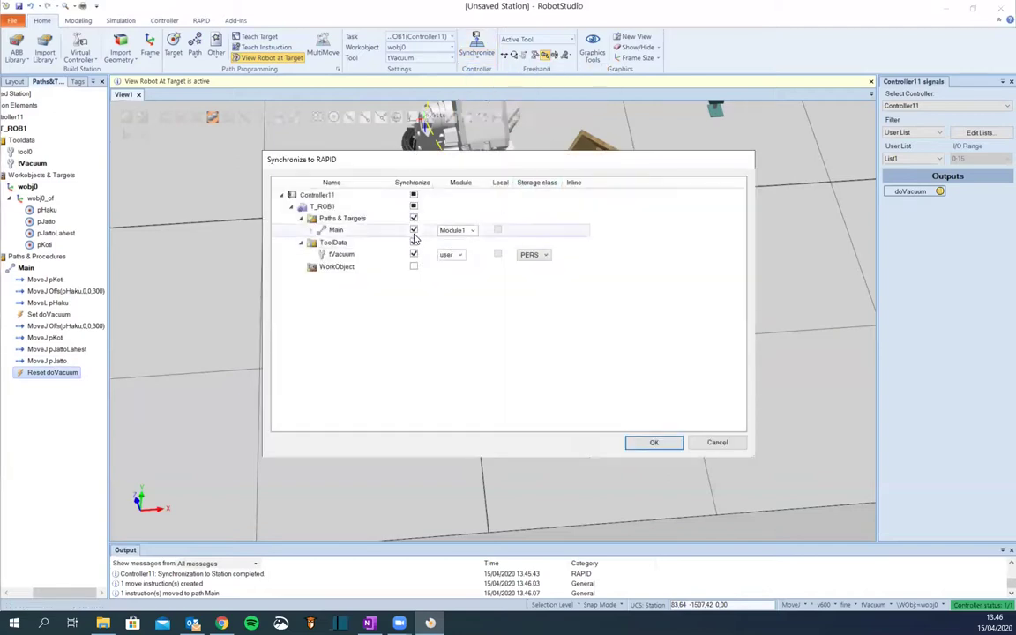
left_click(312, 230)
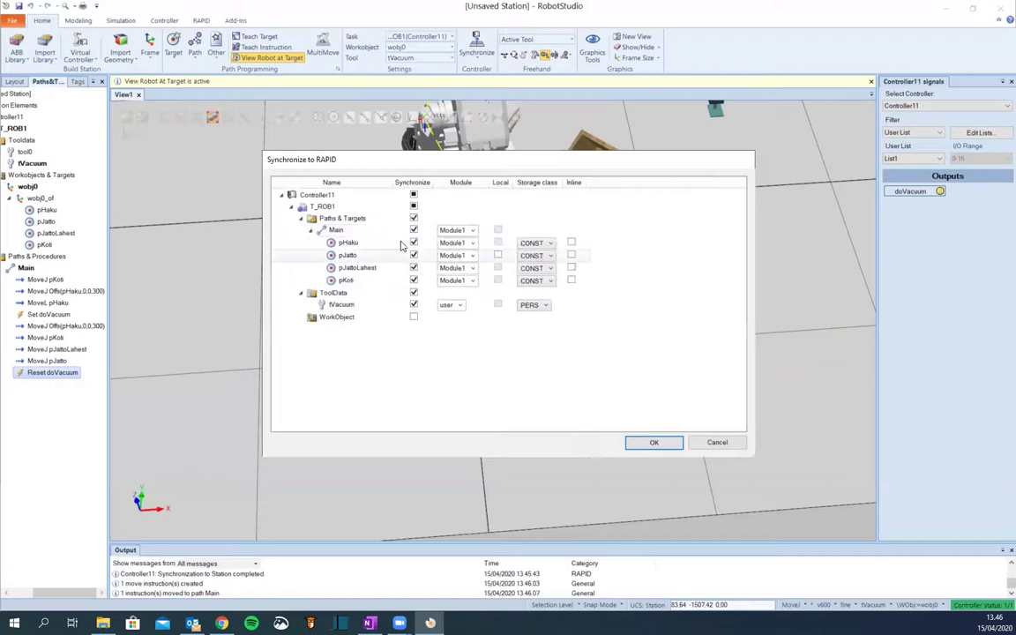
left_click(412, 194)
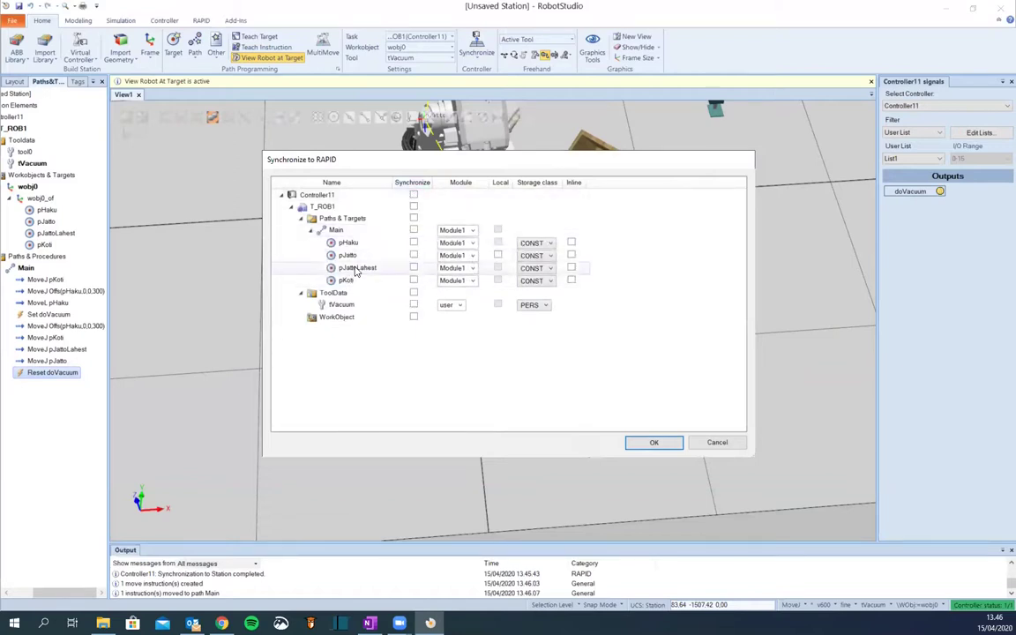
left_click(412, 254)
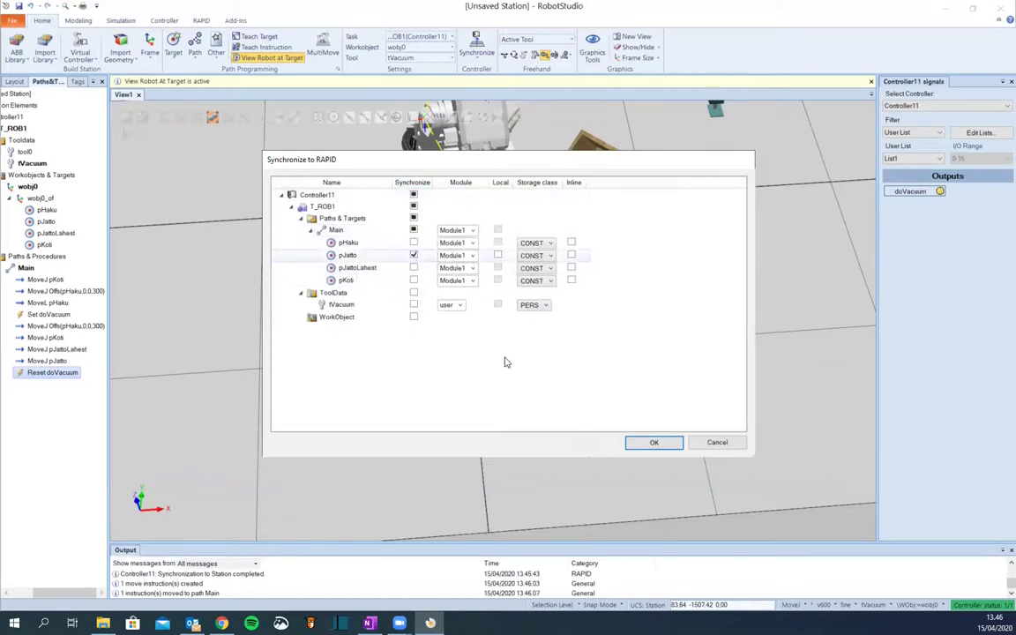
left_click(650, 443)
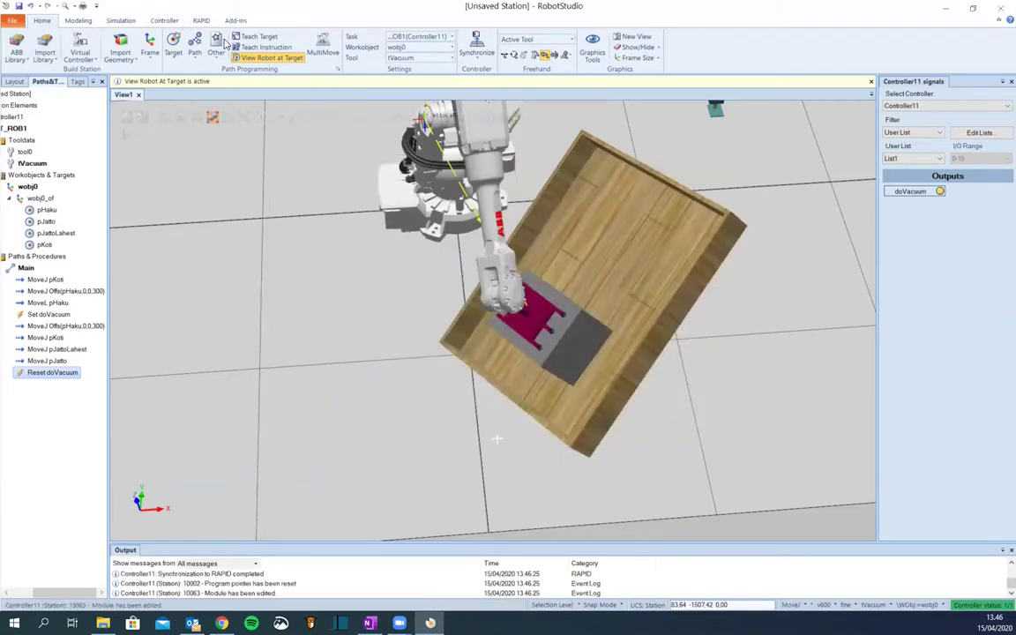
Re-enable View Robot at Target, return the box to pHaku, release it by switching off doVacuum, and send the robot to pKoti
left_click_drag(305, 348, 320, 364, "ctrl+shift")
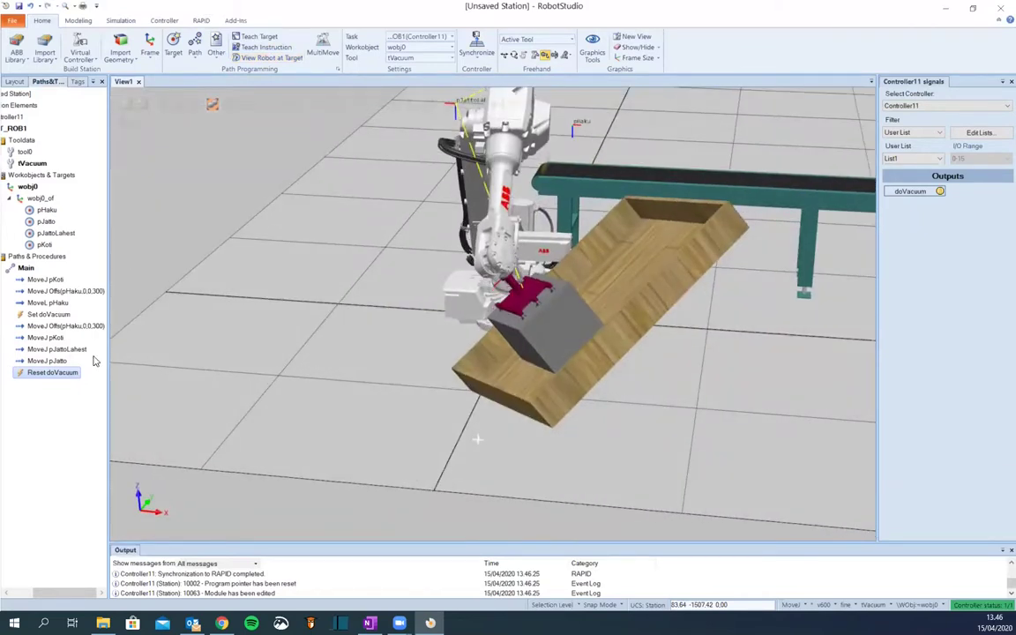
left_click(269, 57)
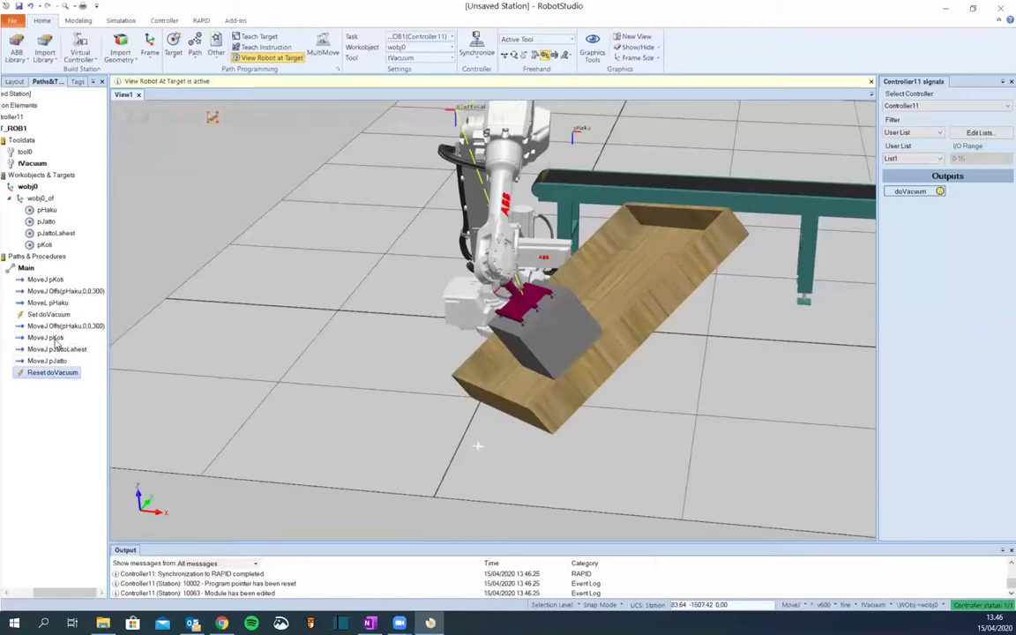
left_click(48, 303)
left_click_drag(341, 329, 622, 347, "ctrl+shift")
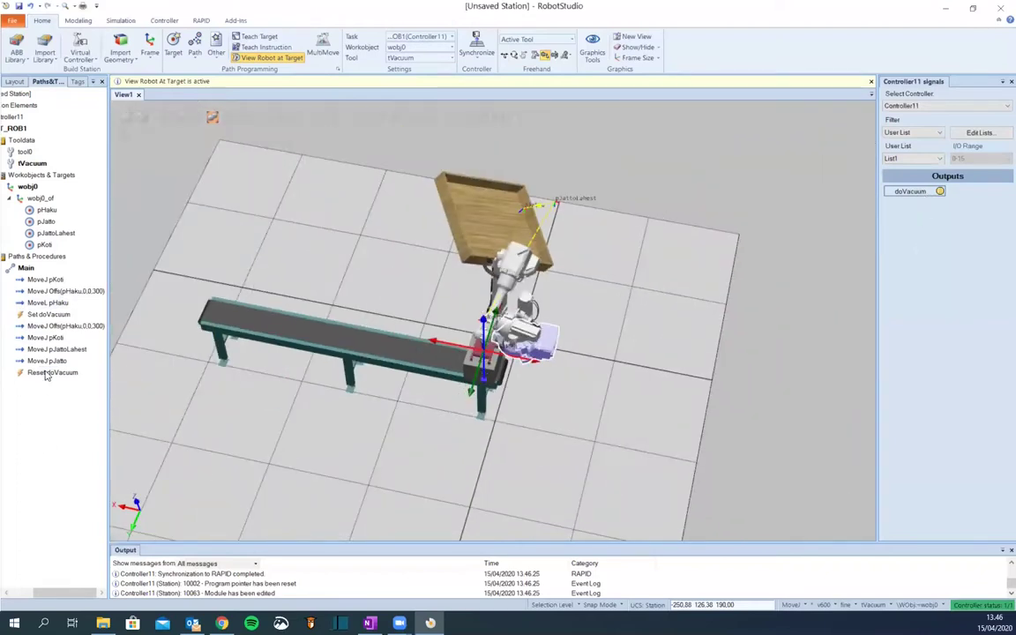
left_click(49, 338)
left_click_drag(512, 507, 297, 274, "ctrl+shift")
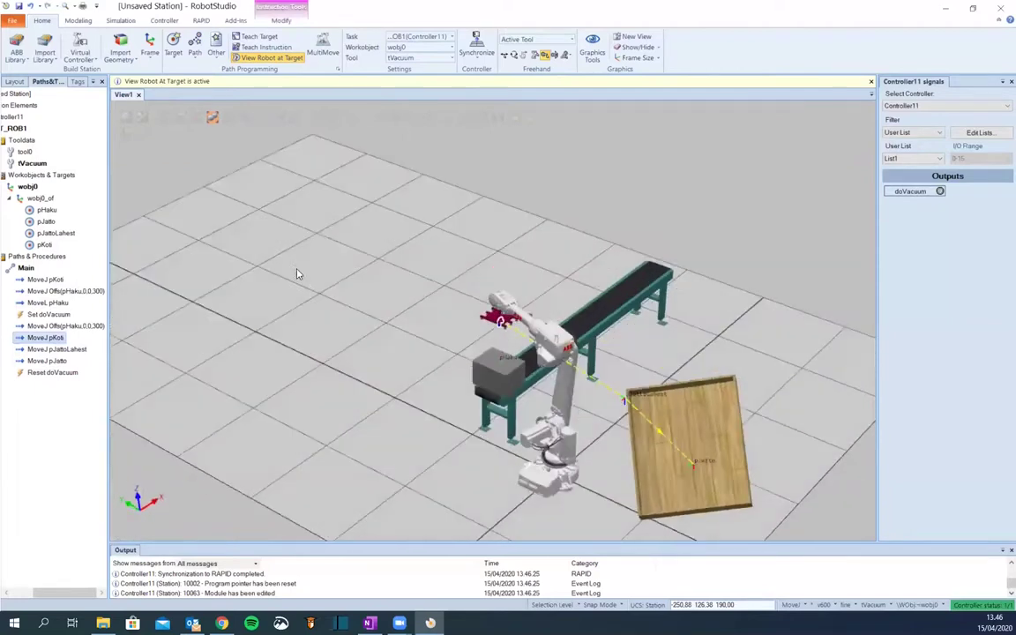
Undo the last change to the box's position on the conveyor and disable View Robot at Target
left_click(499, 383)
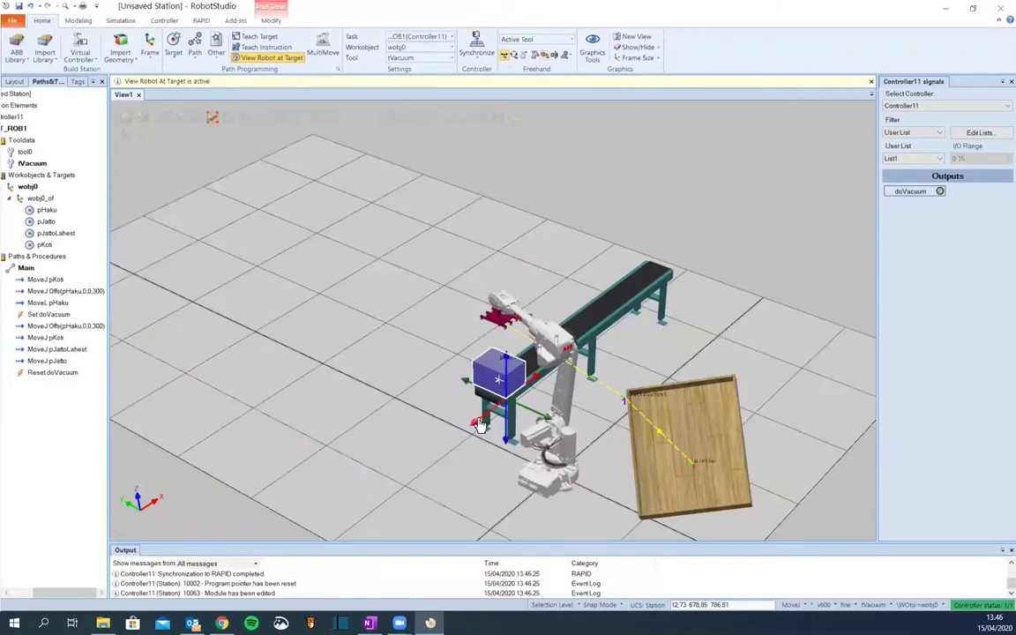
key("ctrl+z")
left_click(381, 409)
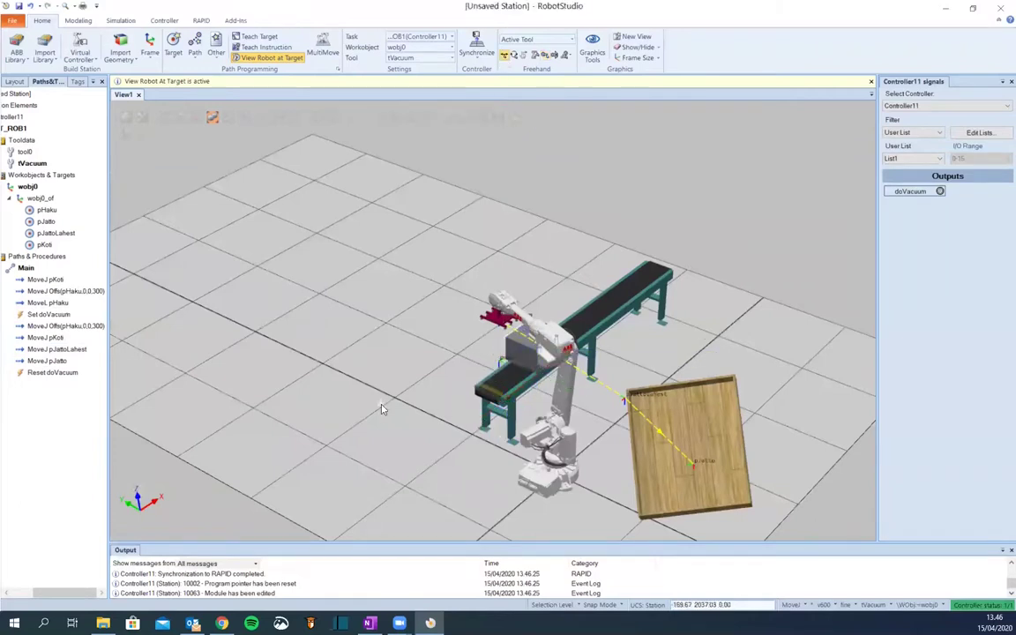
left_click(258, 57)
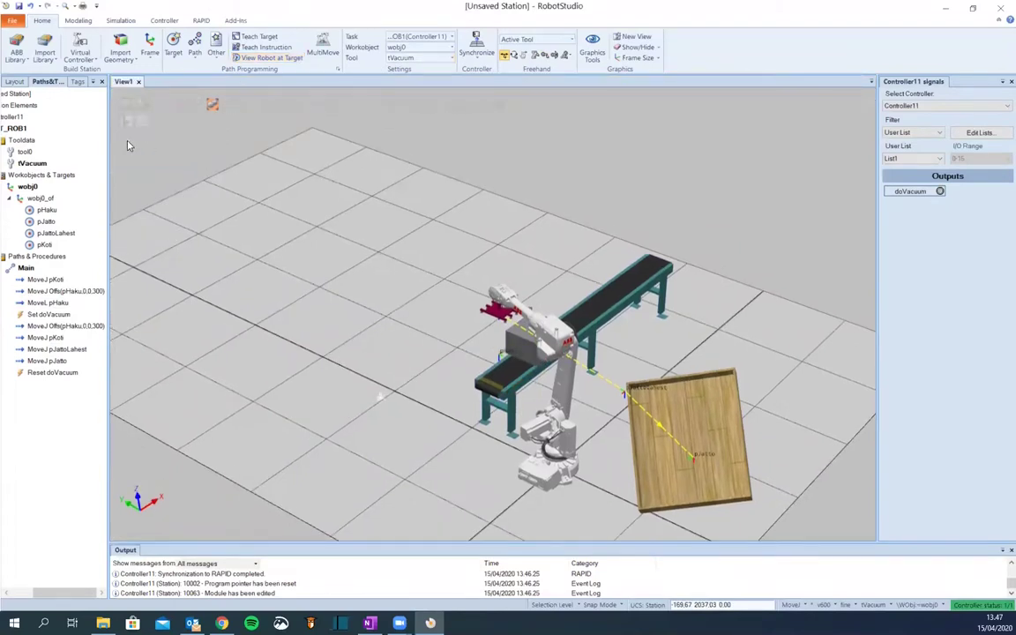
Run the simulation to test the pick-and-place cycle, and undo the run to restore the station
key("F5")
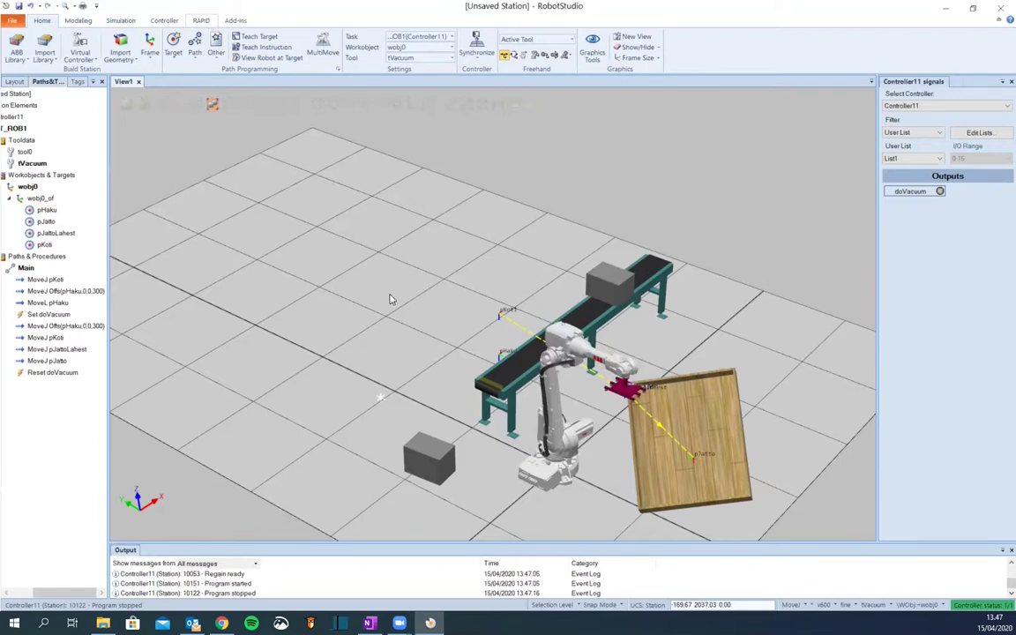
key("ctrl+z")
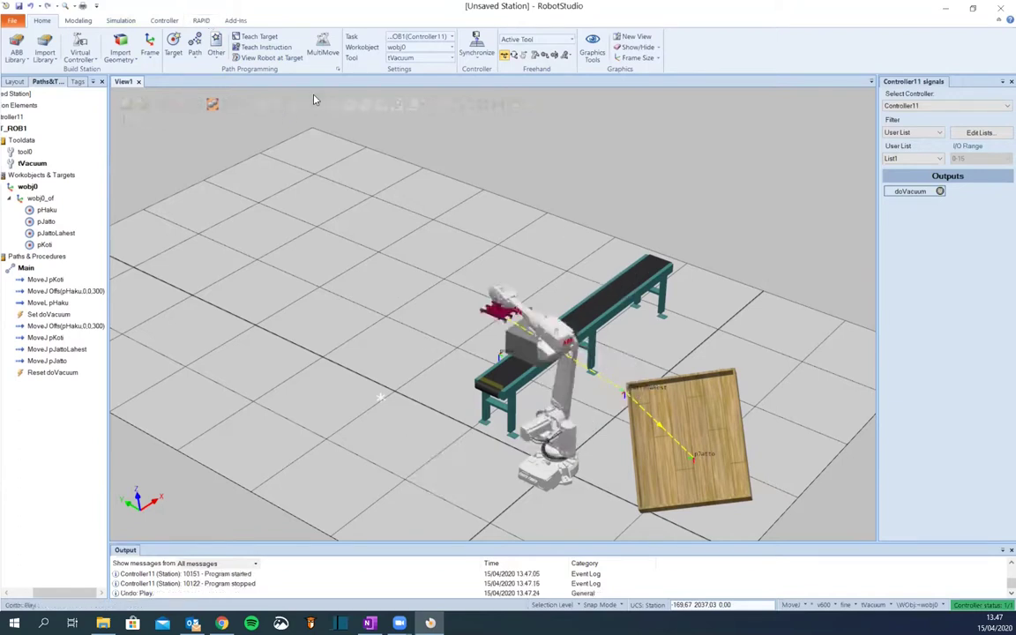
Open the RAPID code of Module1, widen the editor and review the instructions in the main procedure
left_click(202, 22)
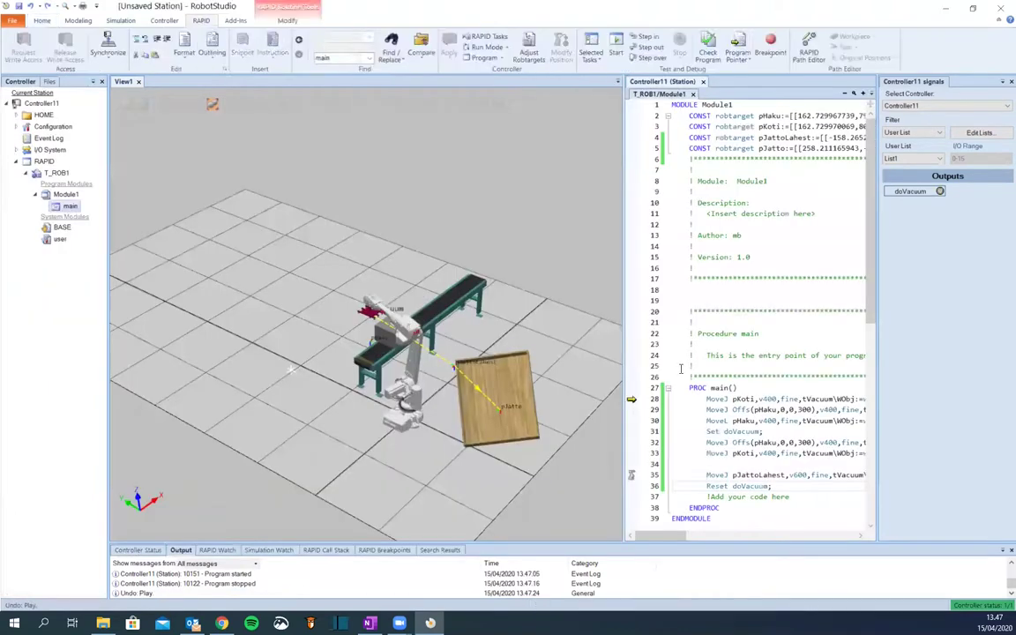
left_click_drag(623, 327, 494, 326)
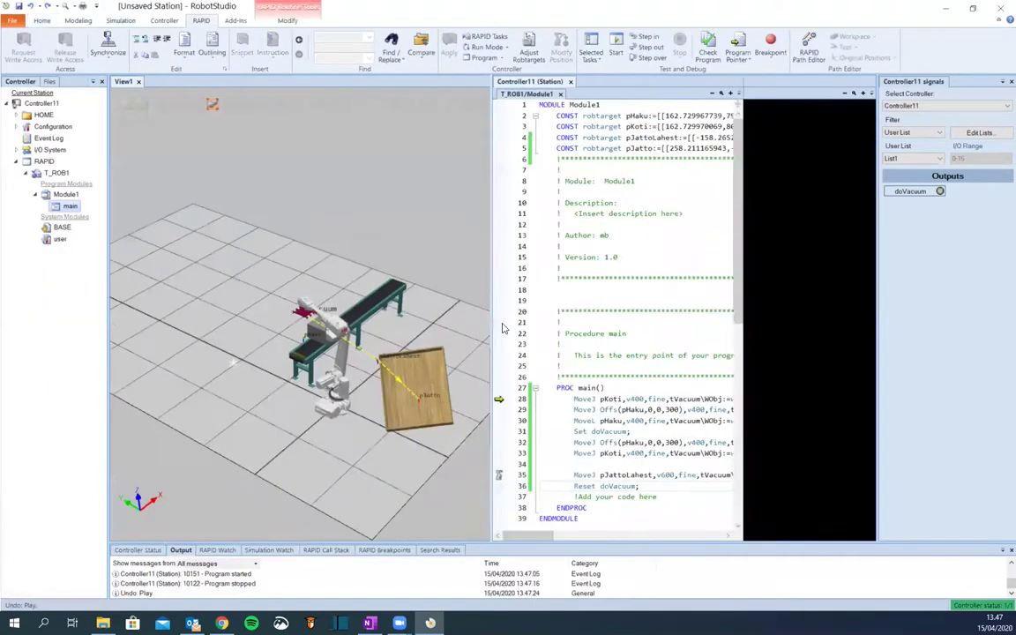
scroll(691, 502, "down", 3)
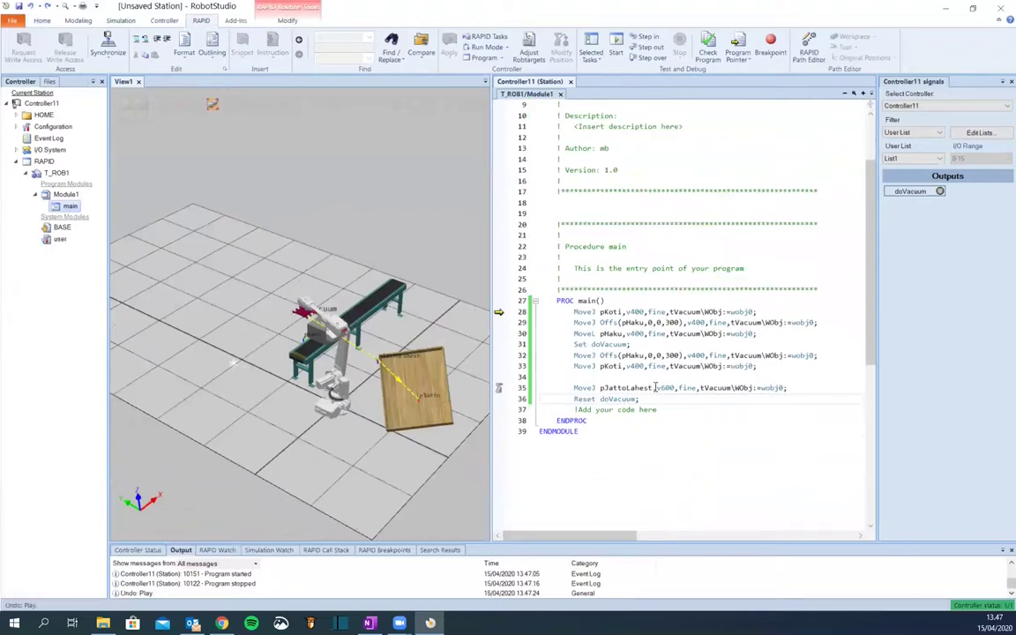
scroll(656, 378, "up", 3)
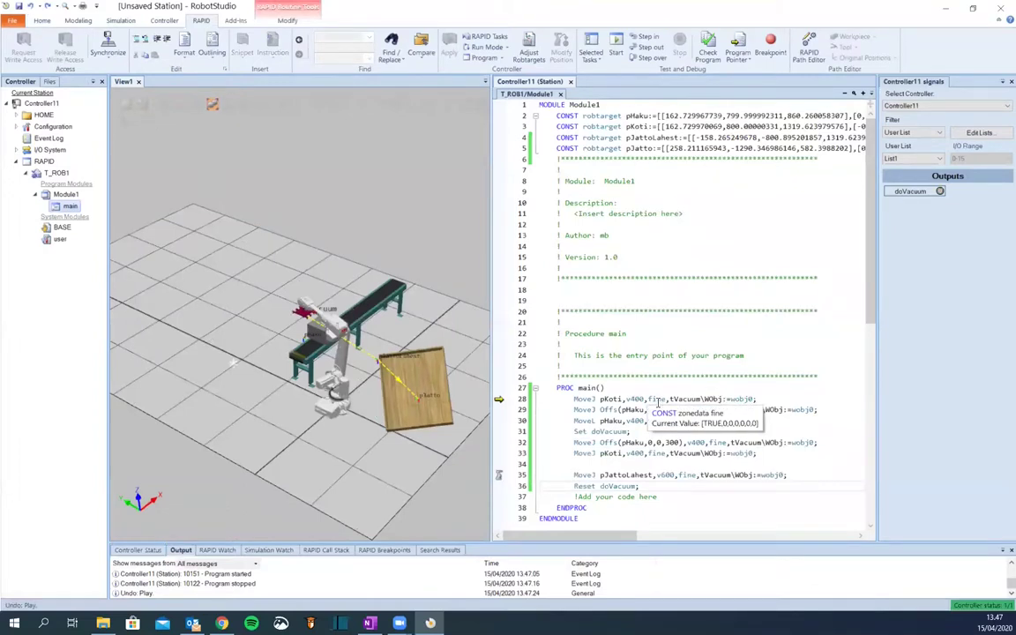
scroll(656, 402, "down", 2)
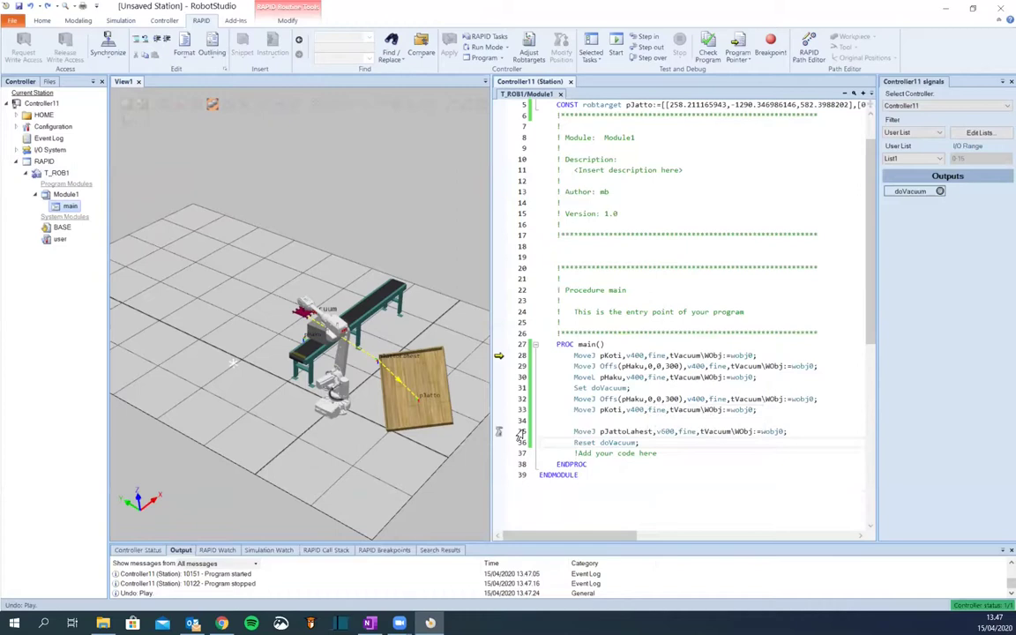
Add the line MoveJ pJatto,v600,fine,tVacuum\WObj:=wobj0; below the pJattoLahest move, aligned with the other instructions
left_click(821, 432)
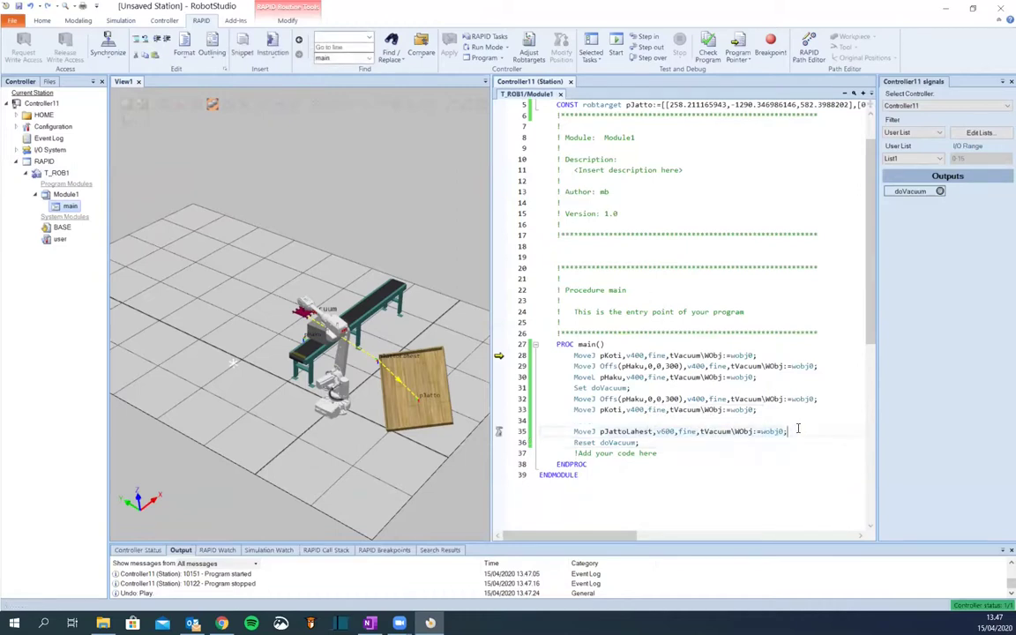
key("Return")
type("MoveJ pJattoLahest,v600,fine,tVacuum\\WObj:=wobj0;")
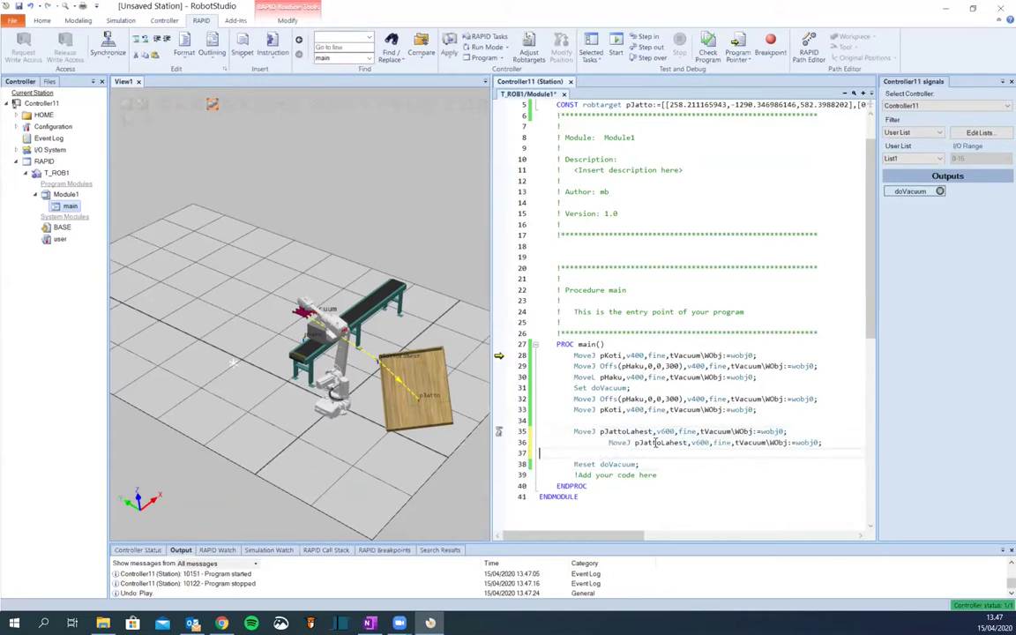
left_click_drag(659, 442, 686, 444)
key("BackSpace")
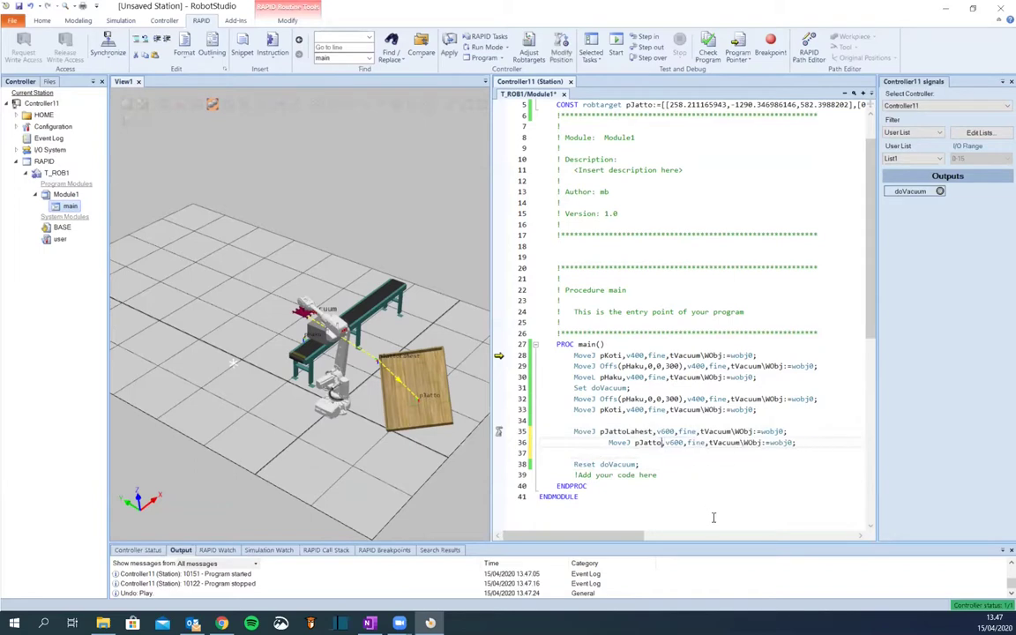
left_click(607, 443)
key("BackSpace")
key("BackSpace")
key("BackSpace")
key("BackSpace")
key("BackSpace")
key("BackSpace")
key("BackSpace")
key("BackSpace")
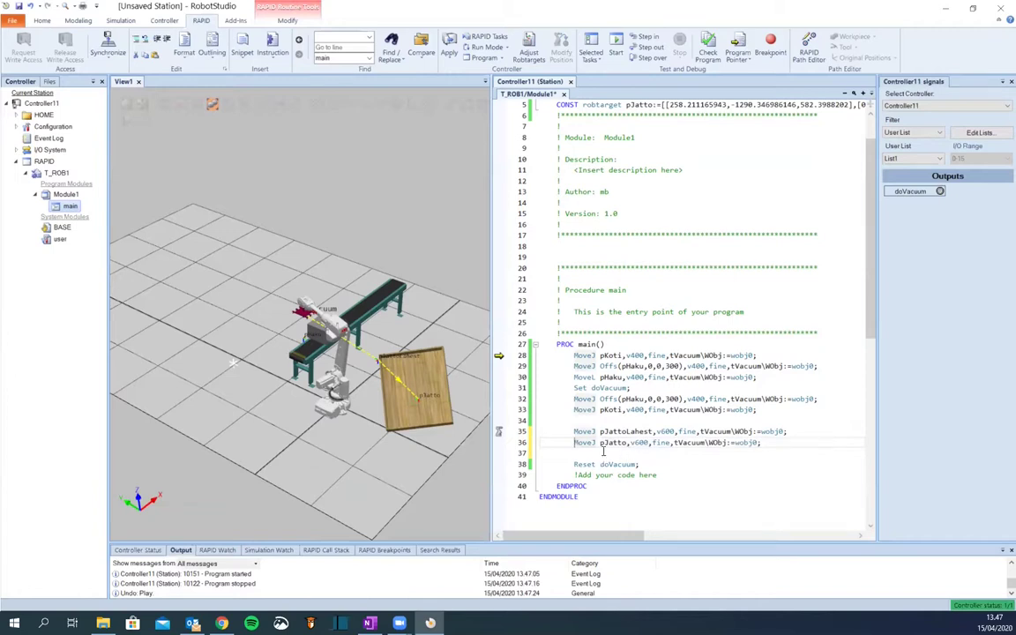
Copy the line MoveJ pKoti,v400,fine,tVacuum\WObj:=wobj0; and insert the copy below Reset doVacuum in the main procedure
left_click_drag(572, 410, 776, 406)
key("ctrl+c")
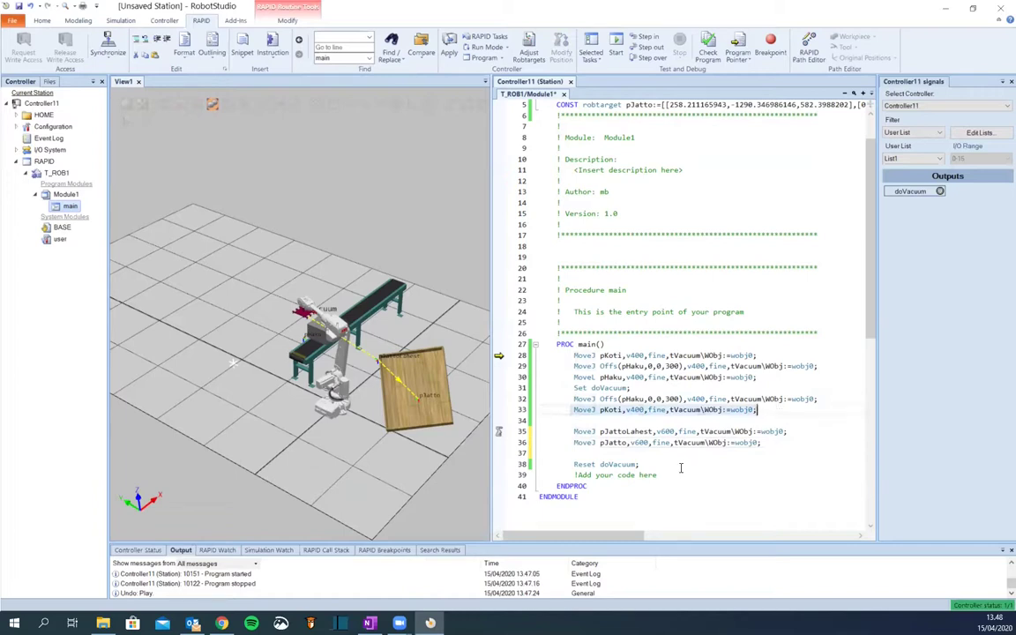
left_click(647, 464)
key("Return")
key("ctrl+v")
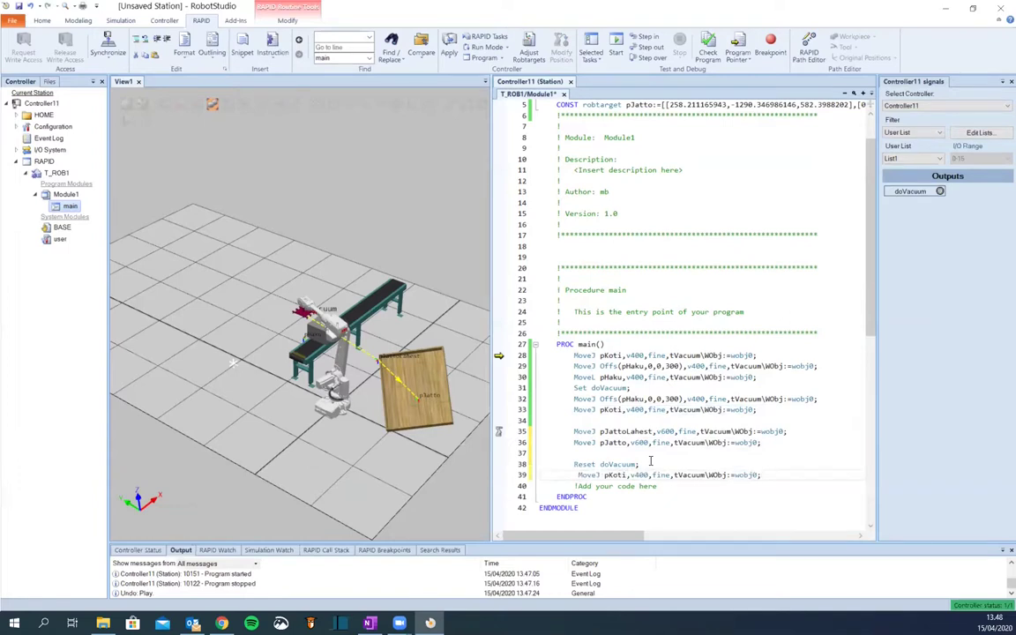
key("Return")
type("waittime")
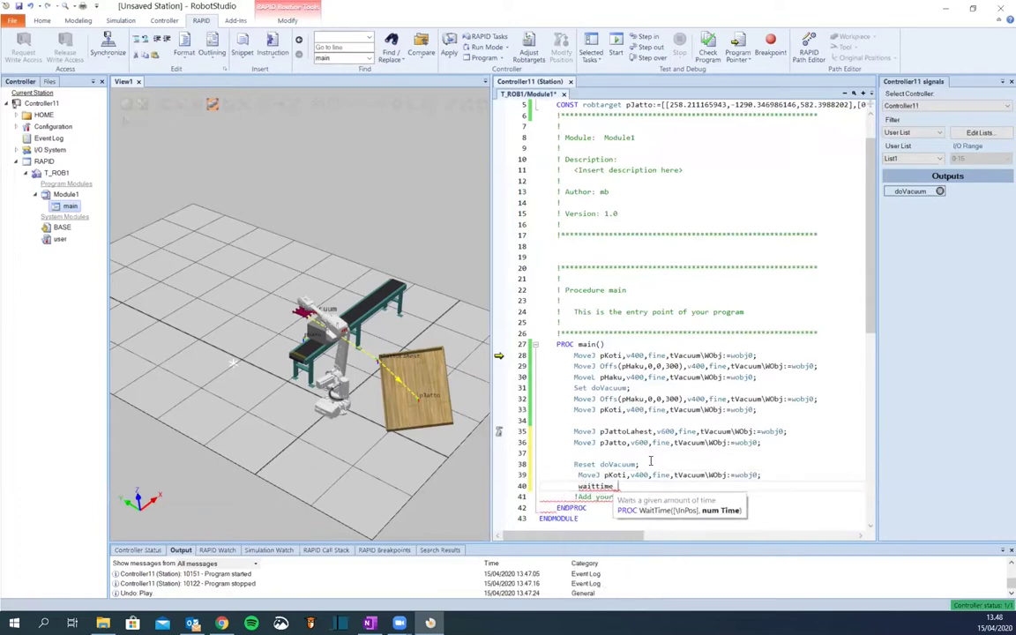
type(" 3")
key("BackSpace")
key("BackSpace")
key("BackSpace")
key("BackSpace")
key("BackSpace")
key("BackSpace")
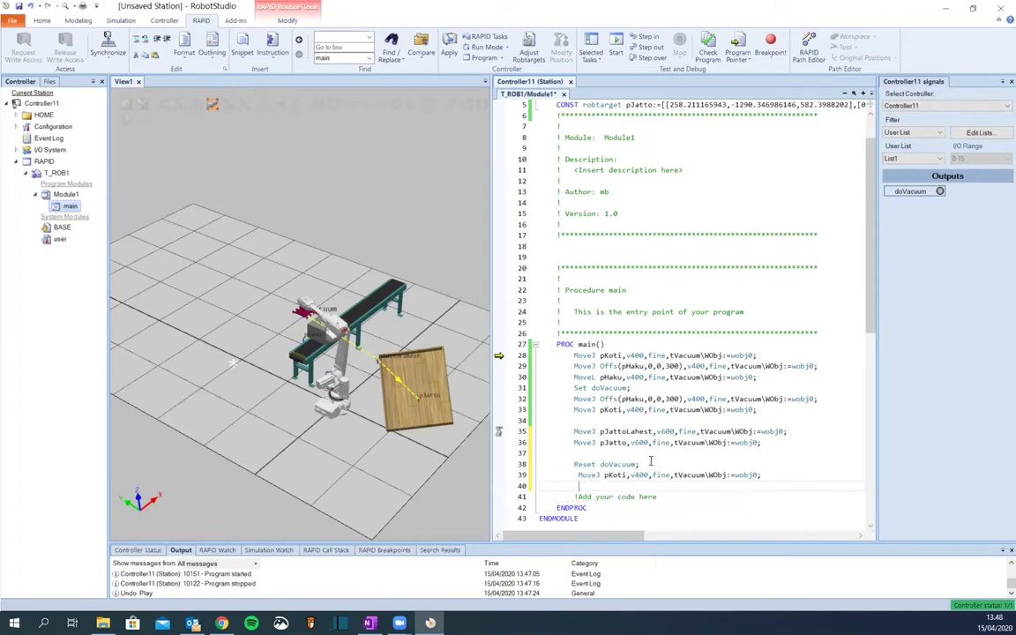
Apply the RAPID changes and synchronize the main path of Controller11 to the station
left_click(449, 46)
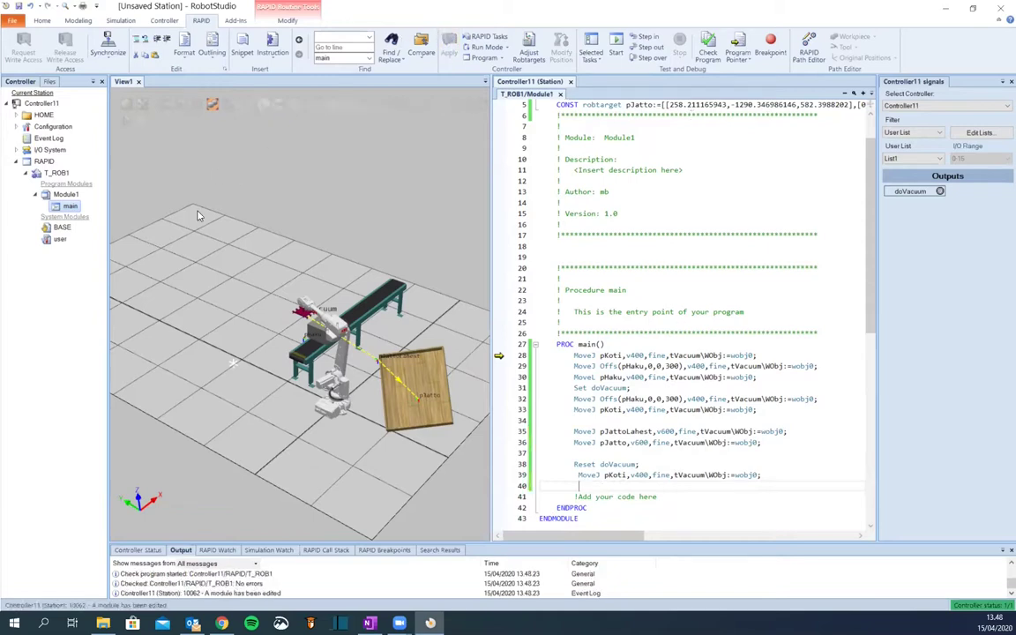
left_click(43, 20)
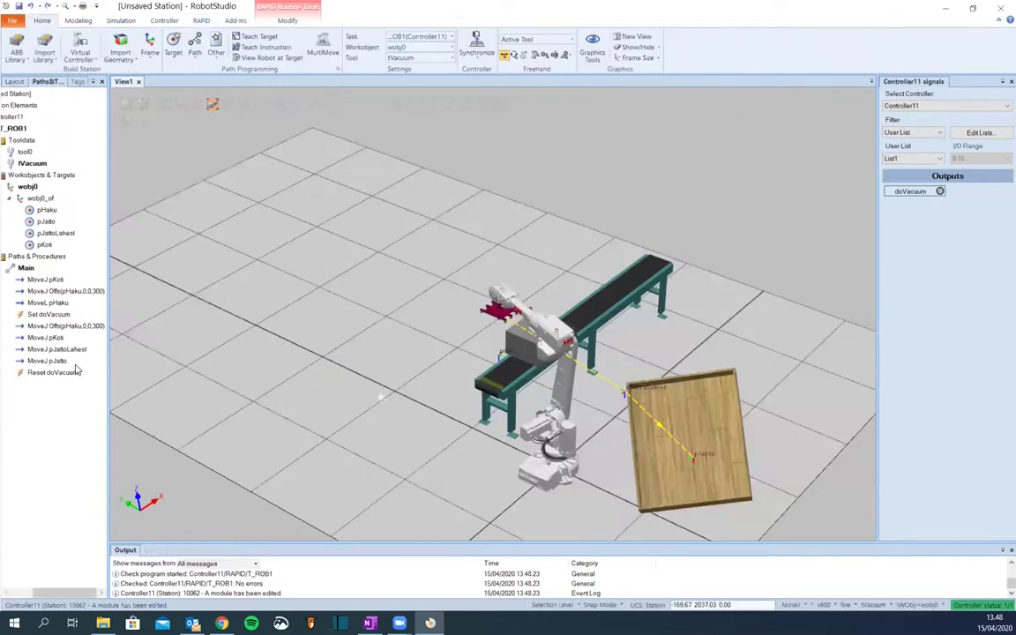
left_click(476, 46)
left_click(502, 100)
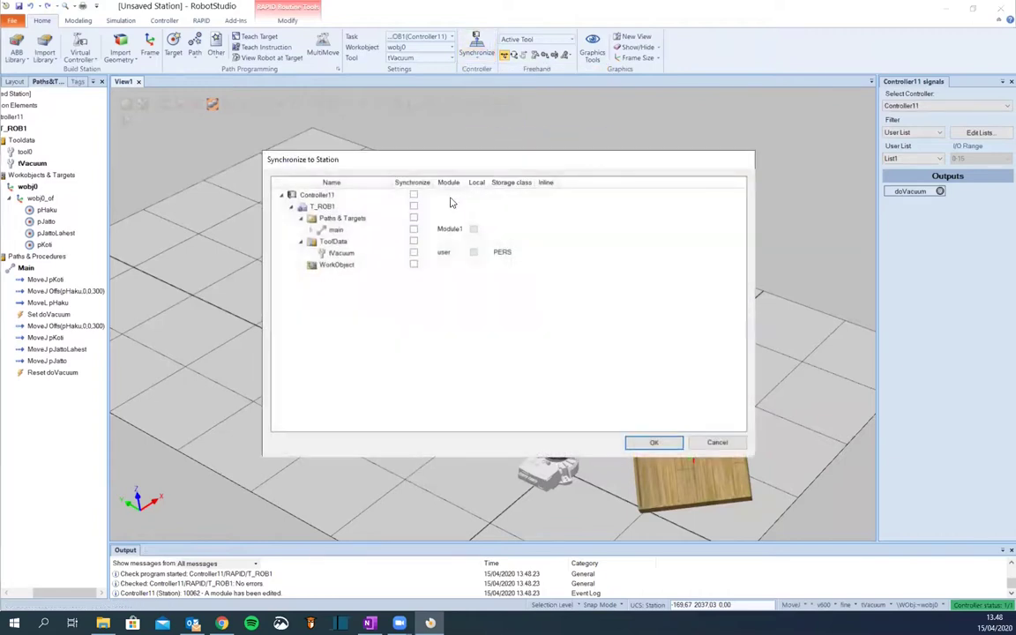
left_click(670, 448)
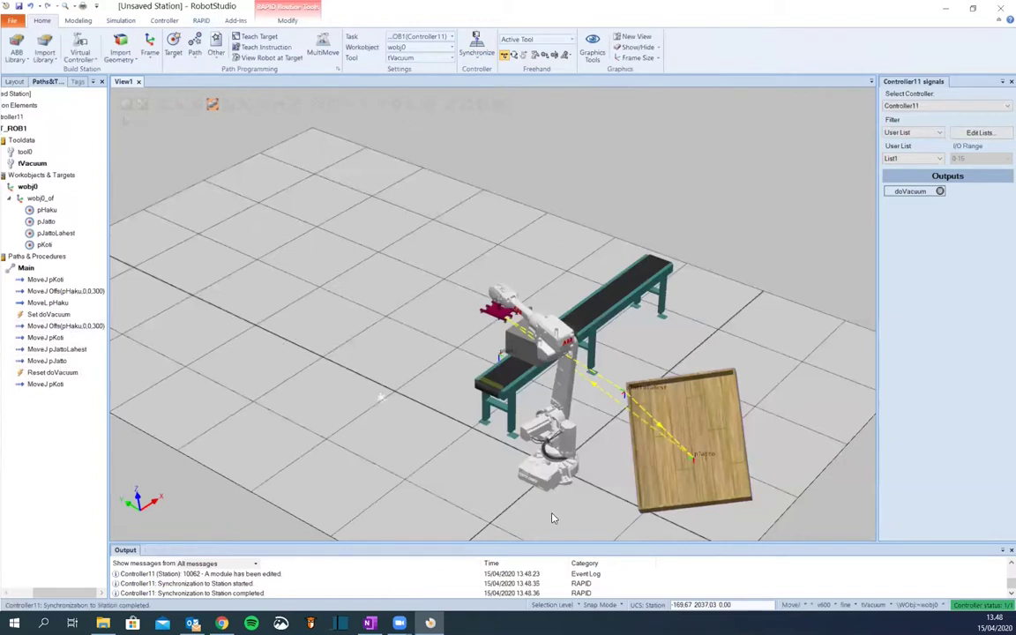
Run the simulation with the updated main path, keeping the robot, conveyor and tray in view
scroll(552, 519, "down", 3)
scroll(737, 524, "up", 5)
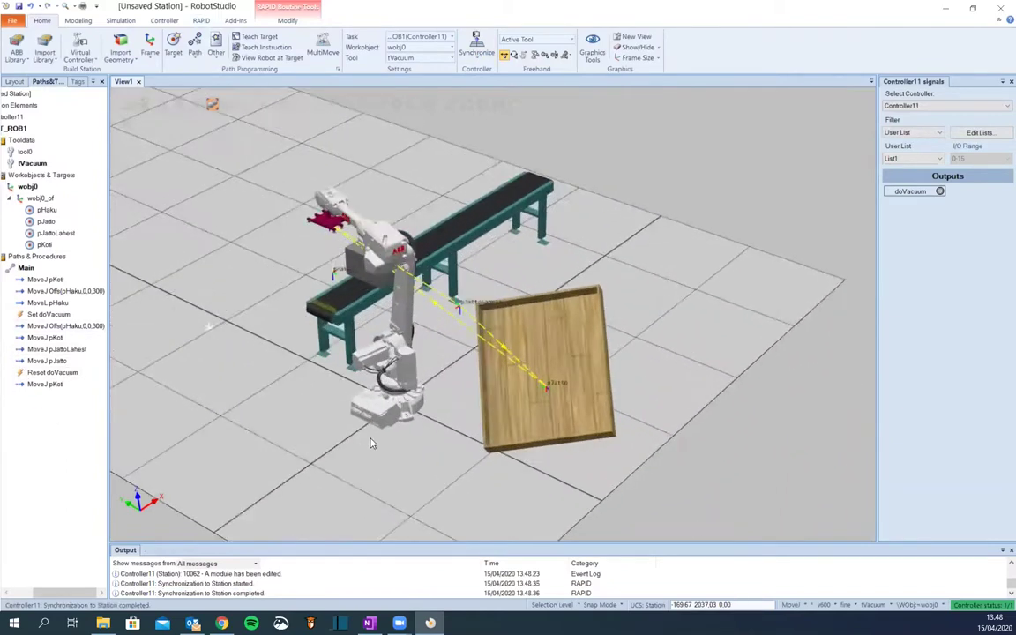
key("F5")
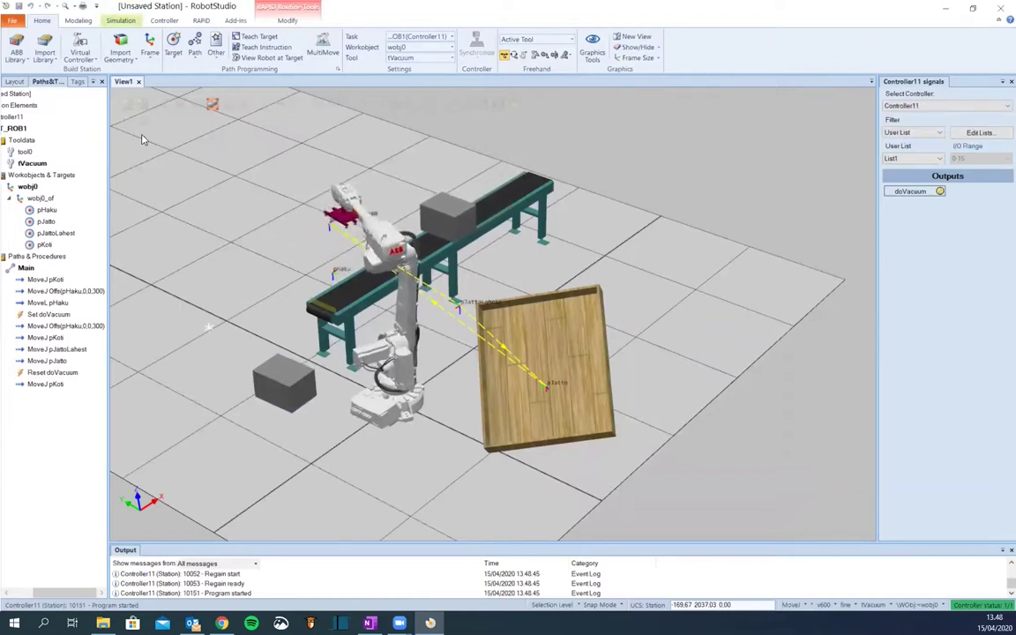
Set the run mode of Controller11 to Continuous in the simulation setup
left_click(126, 20)
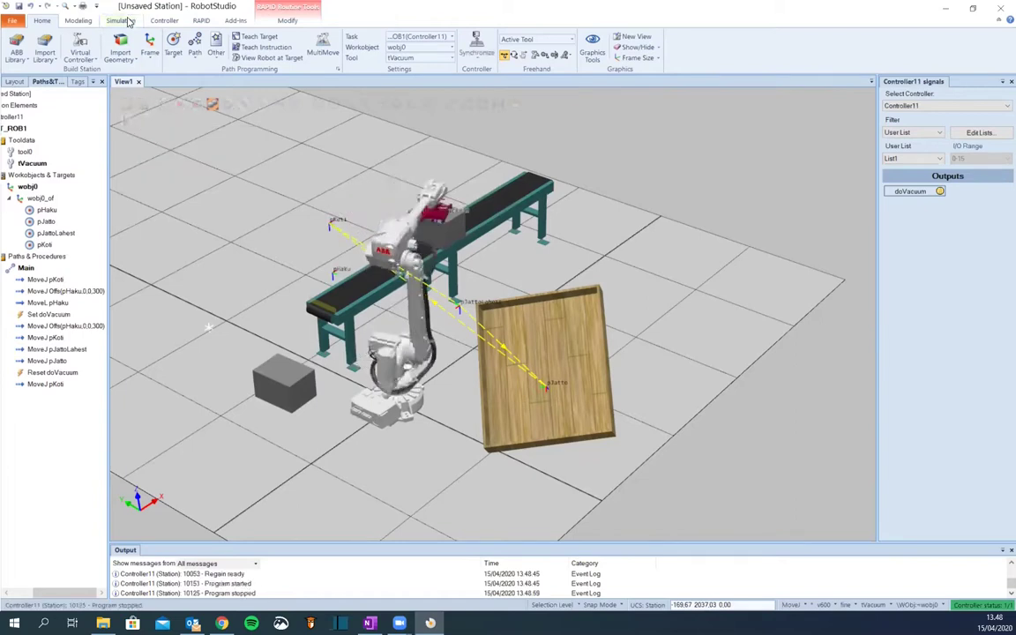
left_click(127, 20)
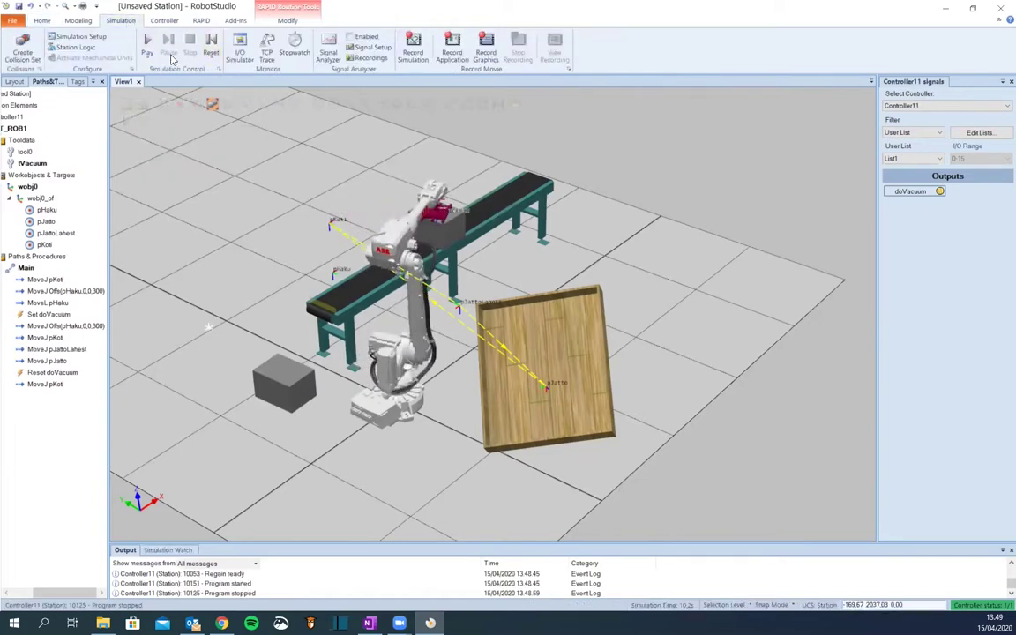
left_click(78, 36)
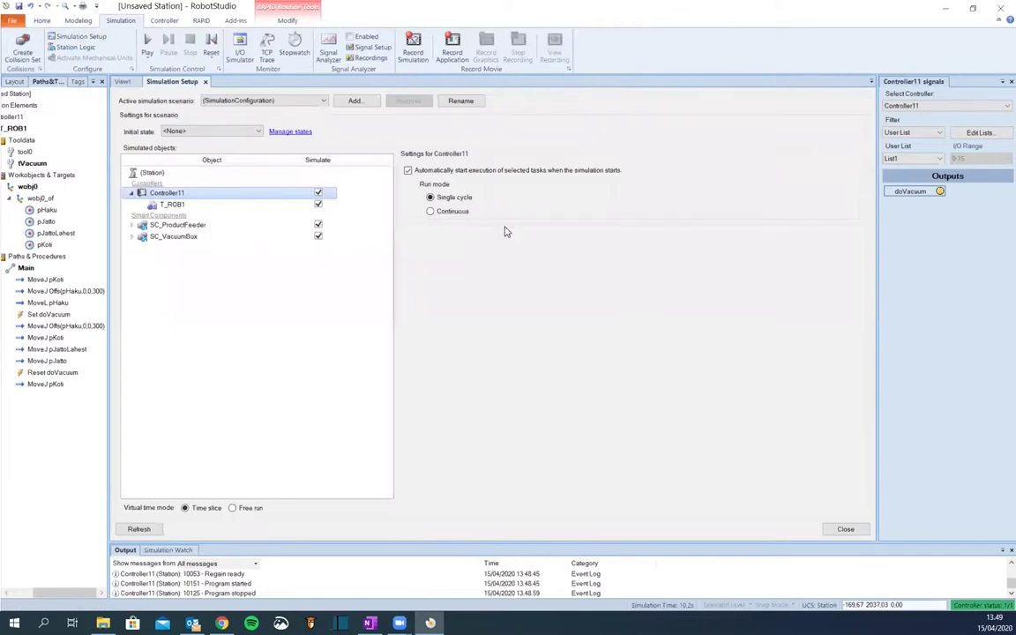
left_click(857, 529)
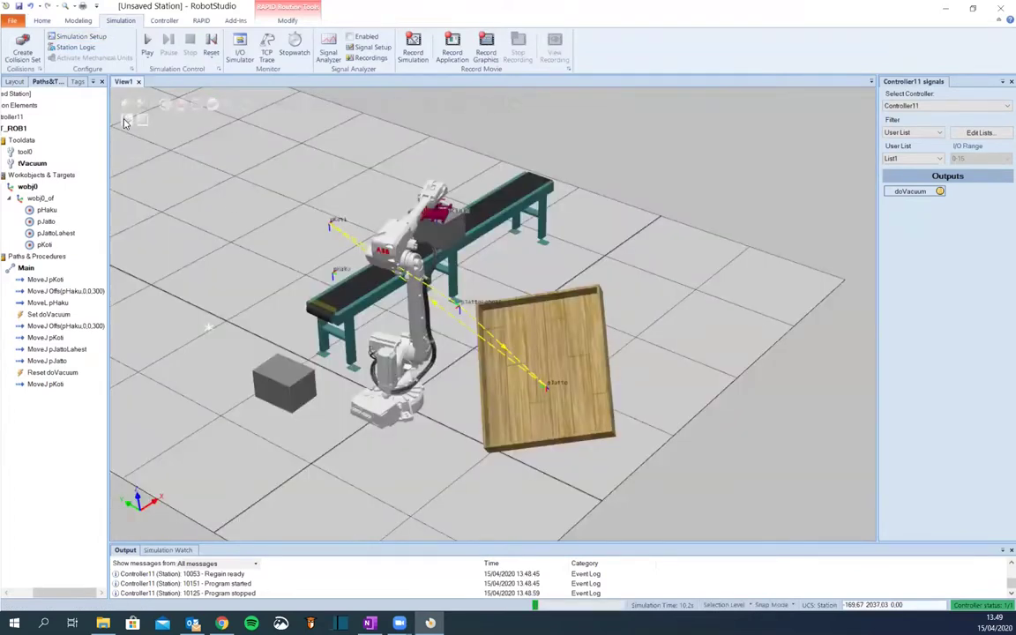
Run the simulation again and inspect closely how the box is placed in the wooden tray
left_click(147, 44)
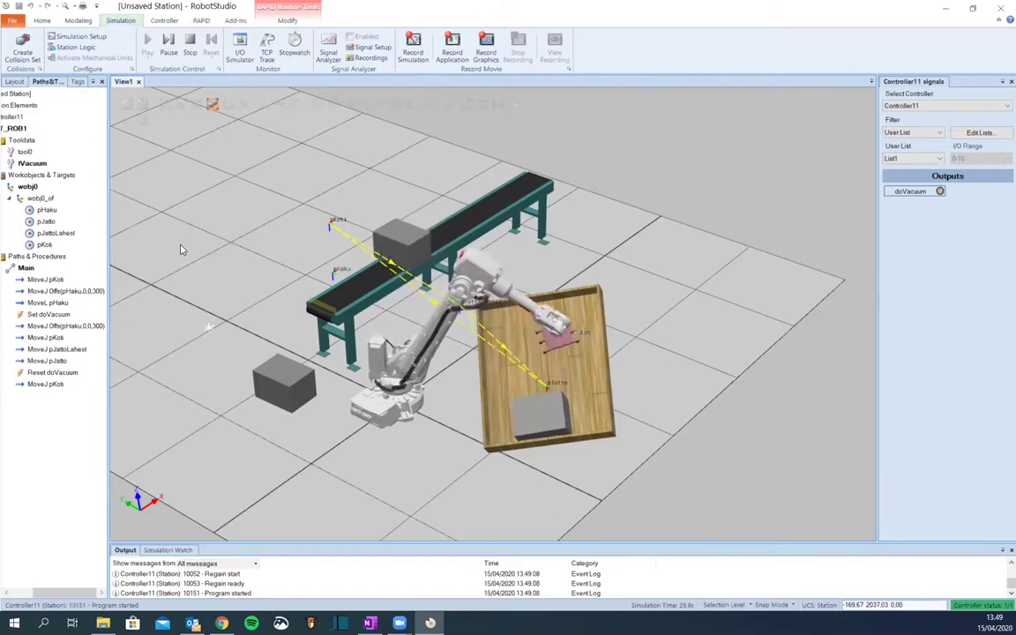
scroll(542, 446, "up", 3)
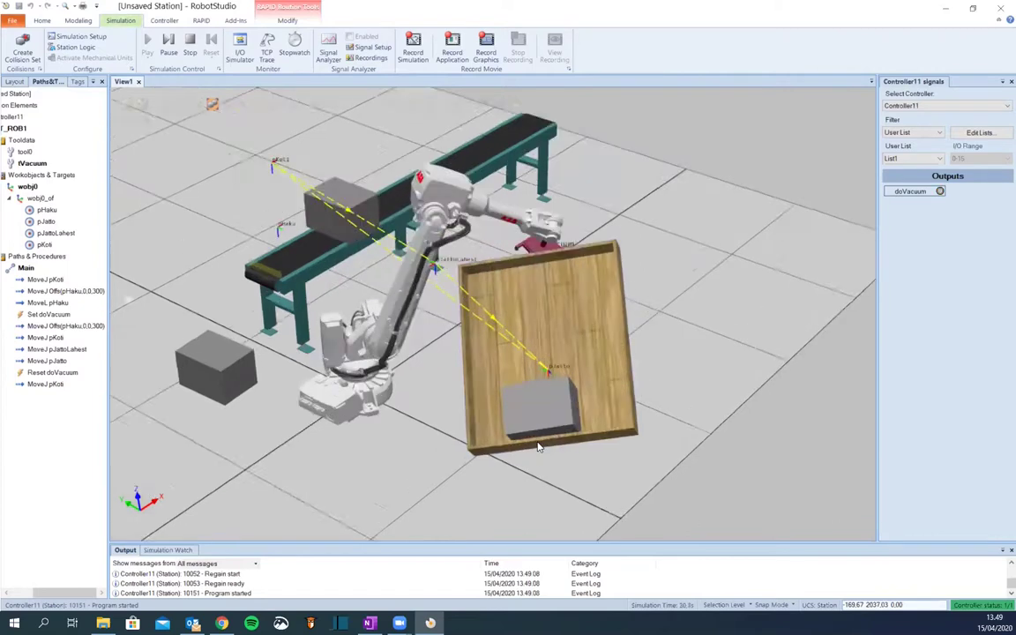
mouse_move(555, 431)
left_mouse_down("ctrl+shift")
mouse_move(535, 404)
mouse_move(502, 416)
mouse_move(492, 445)
mouse_move(535, 440)
mouse_move(565, 381)
mouse_move(587, 437)
mouse_move(581, 446)
mouse_move(549, 435)
mouse_move(554, 425)
left_mouse_up("ctrl+shift")
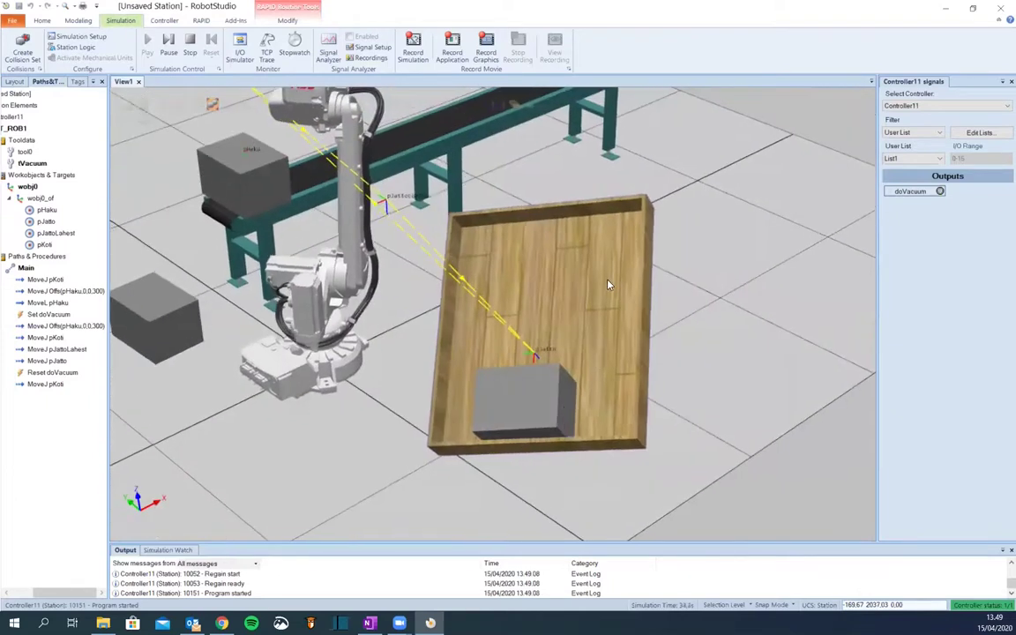
Rotate the wooden tray freehand about its local axes so that it tilts in a new orientation beside the robot
left_click(607, 281)
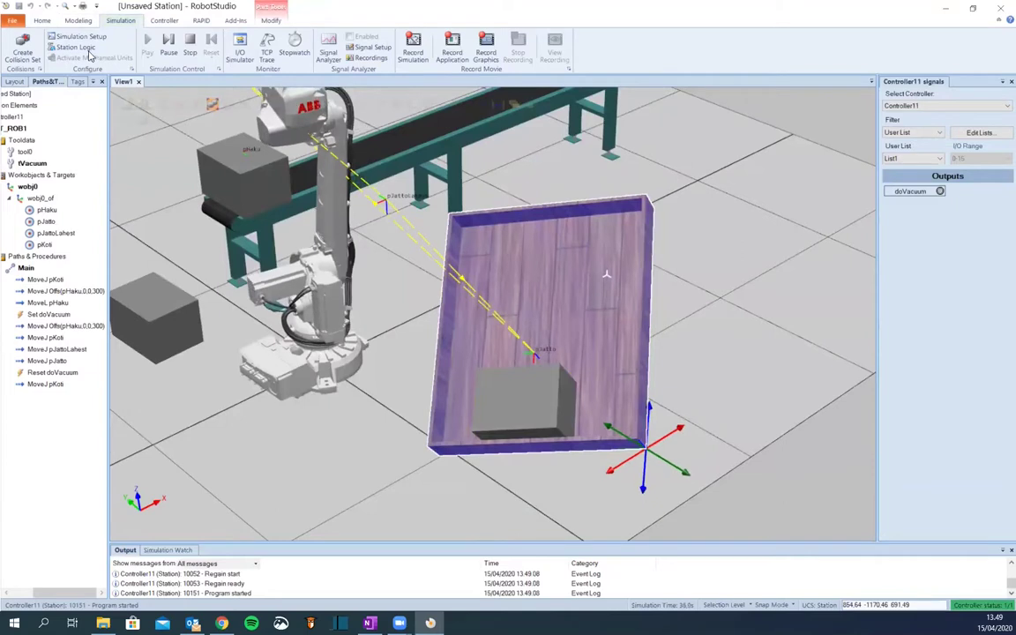
left_click(44, 20)
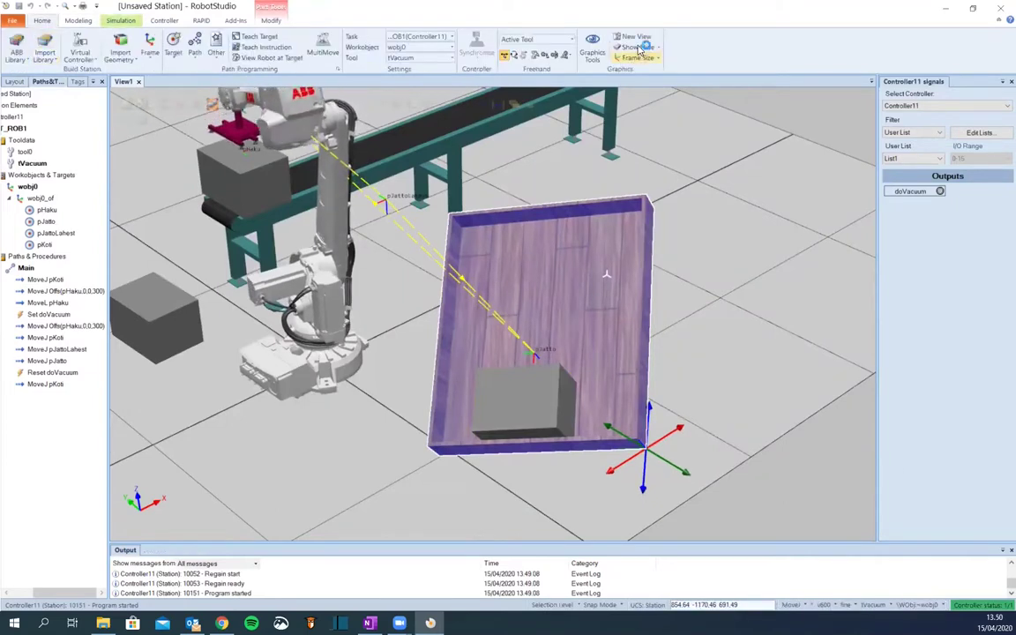
left_click(513, 55)
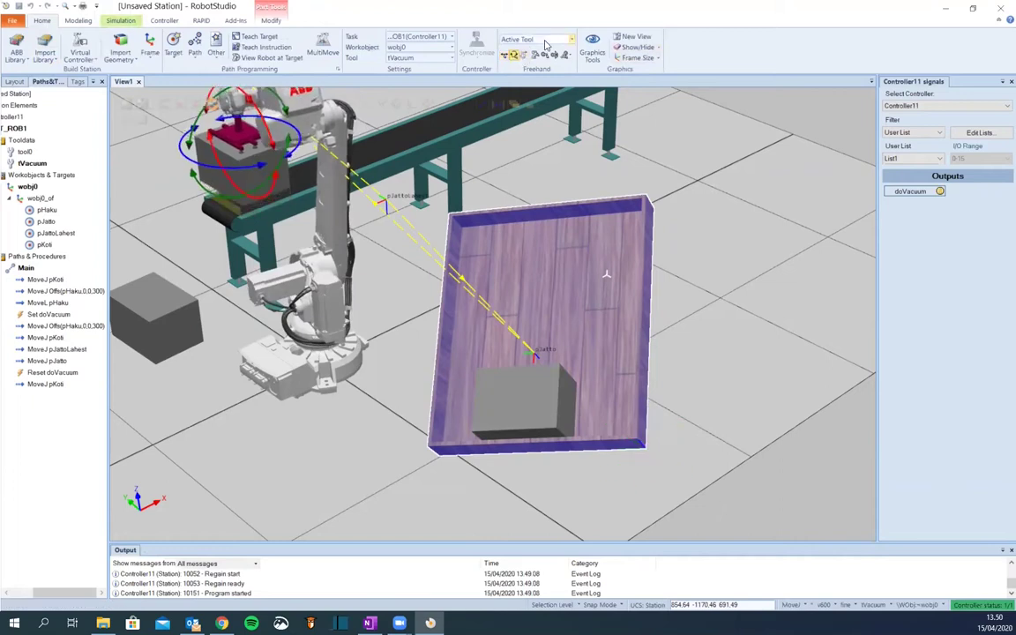
left_click(546, 42)
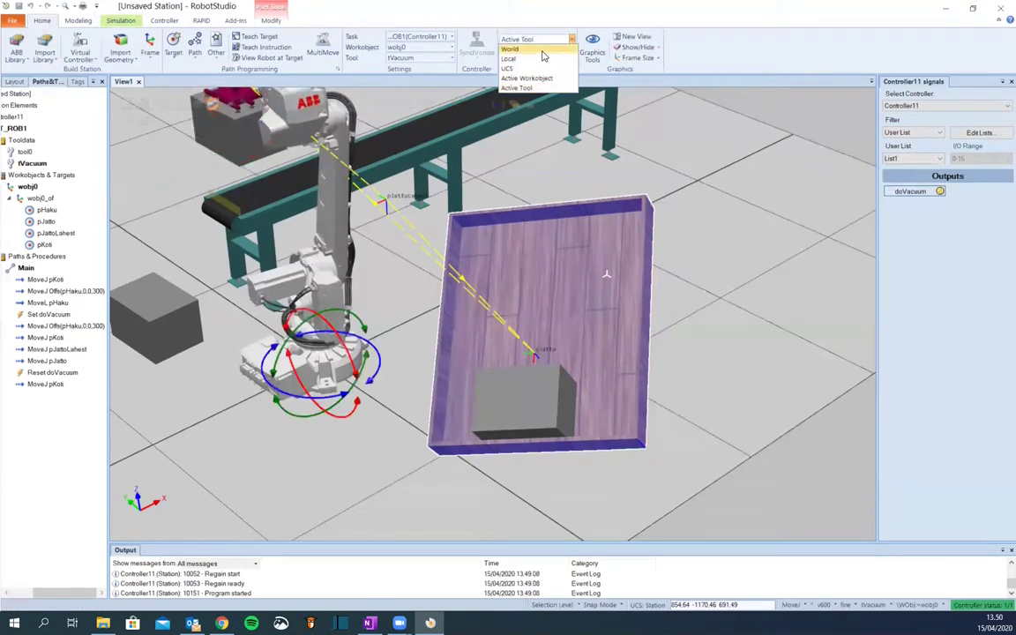
left_click(542, 50)
left_click(542, 39)
left_click(535, 59)
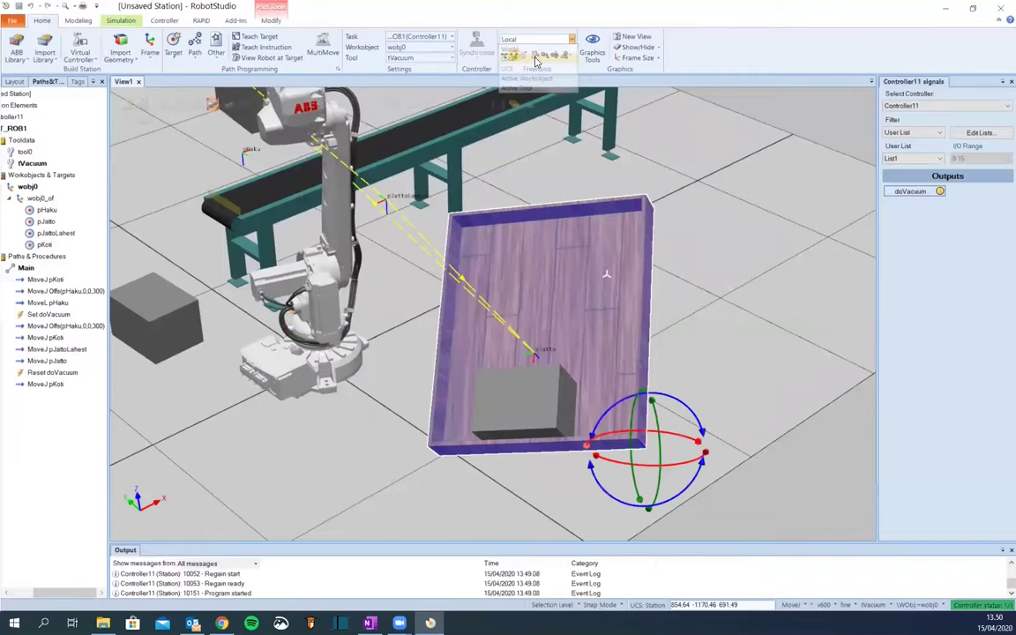
left_click_drag(701, 435, 699, 426)
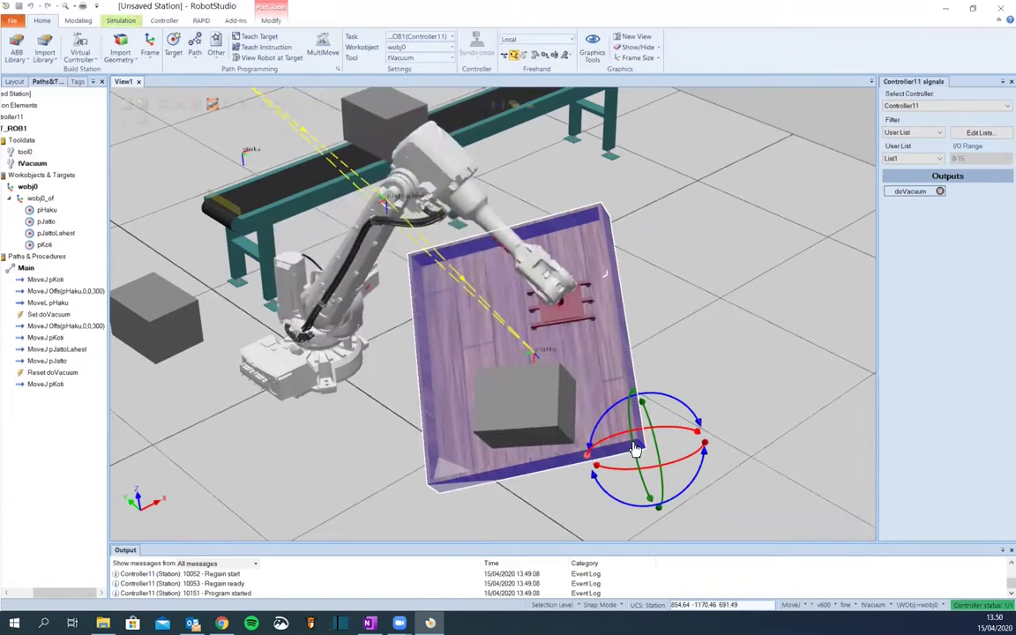
left_click_drag(646, 350, 596, 374, "ctrl+shift")
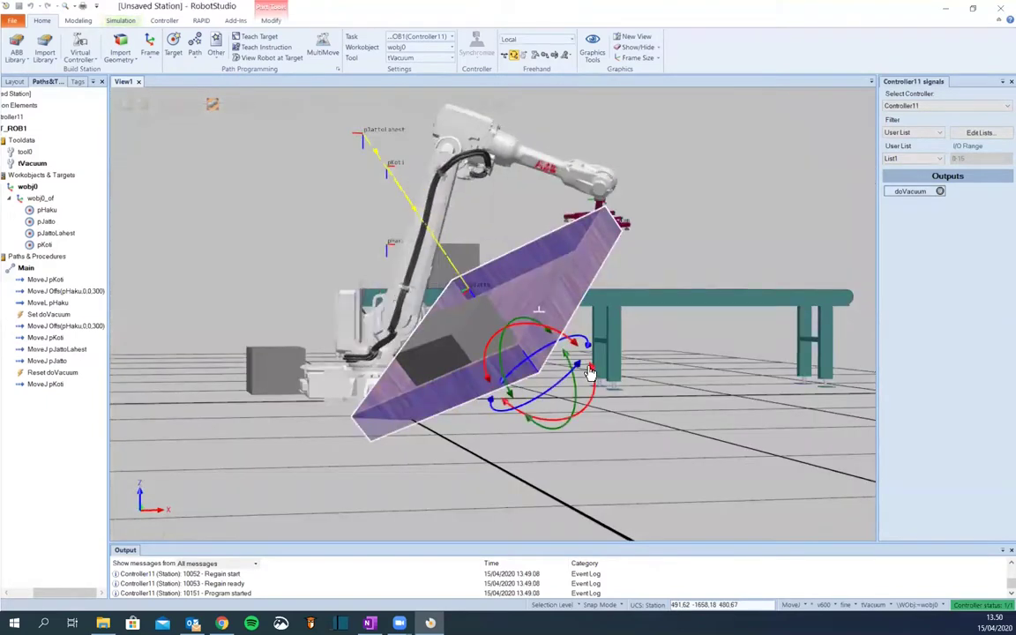
mouse_move(588, 368)
left_mouse_down()
mouse_move(563, 353)
mouse_move(572, 364)
left_mouse_up()
left_click_drag(568, 133, 540, 42)
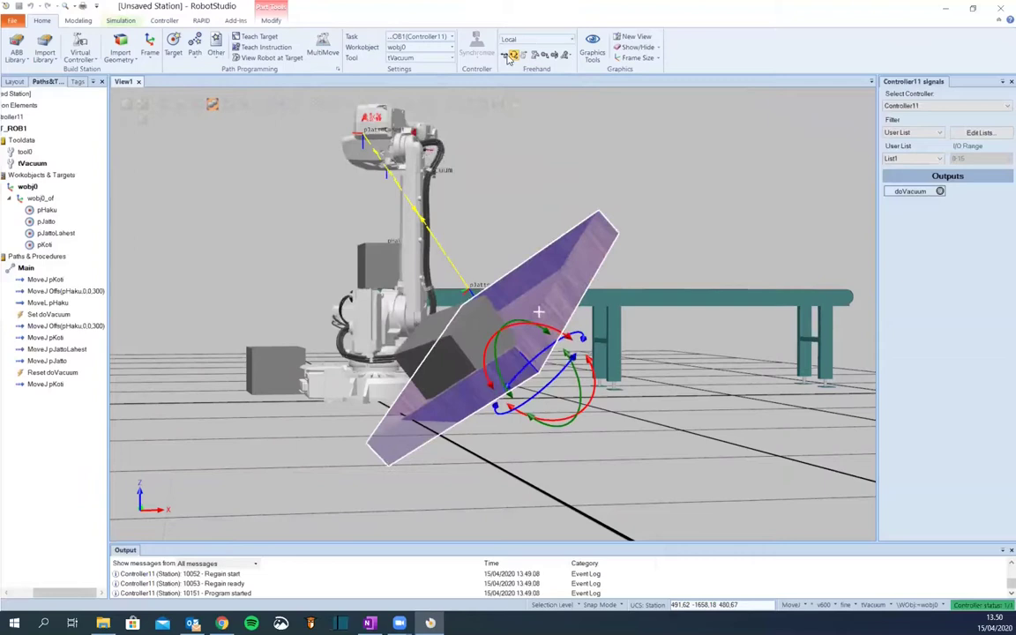
Move the tilted wooden tray freehand along its local axes so it sits higher
left_click(505, 55)
left_click_drag(554, 353, 599, 316)
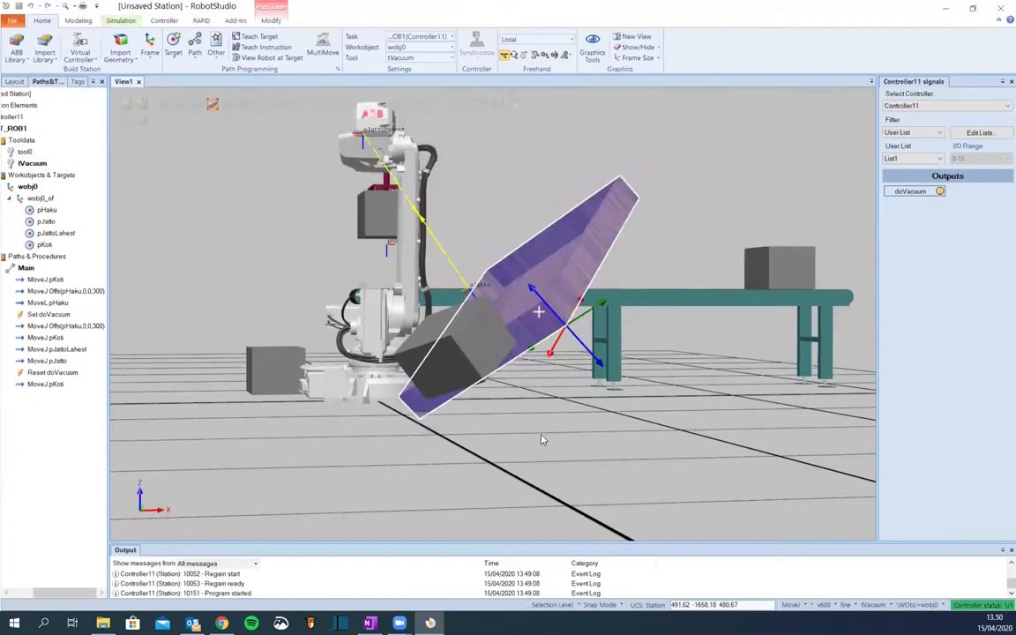
left_click_drag(551, 434, 419, 393, "ctrl+shift")
left_click(419, 393)
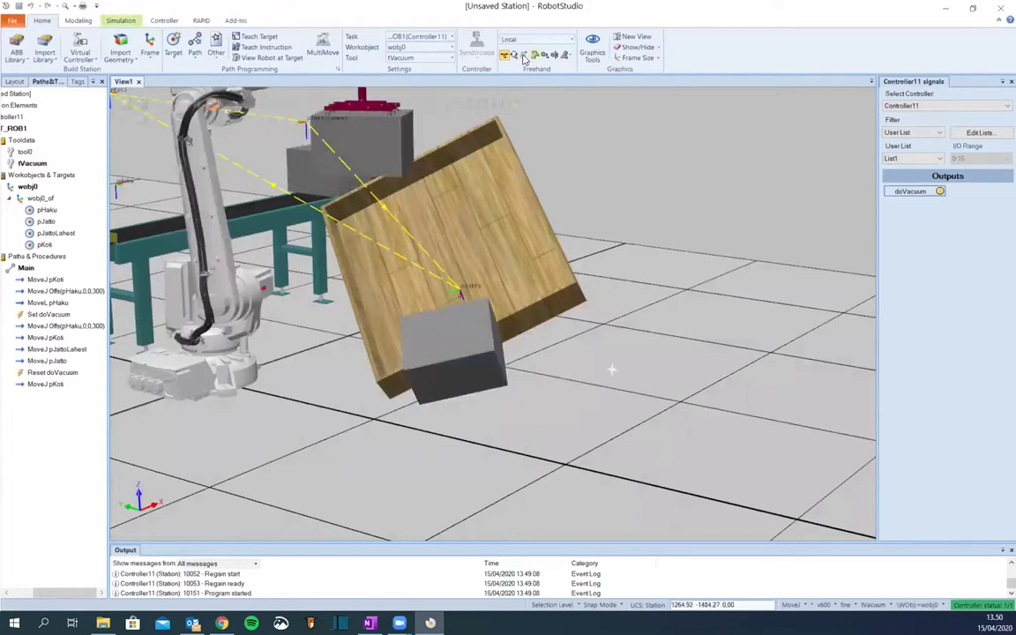
Stop the simulation and delete the placed box from the wooden tray
left_click(459, 371)
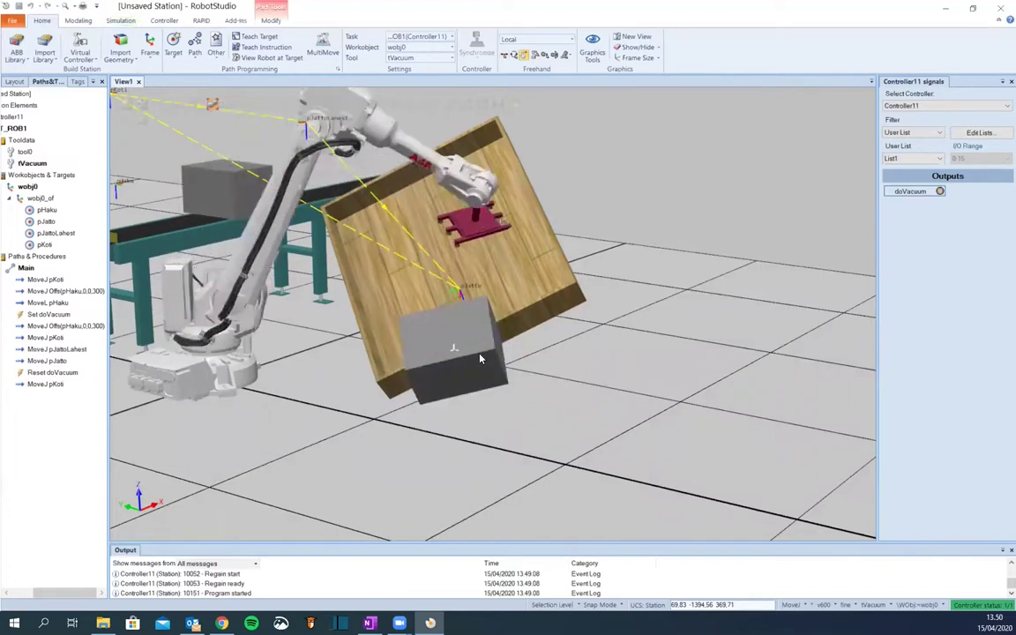
left_click(488, 363)
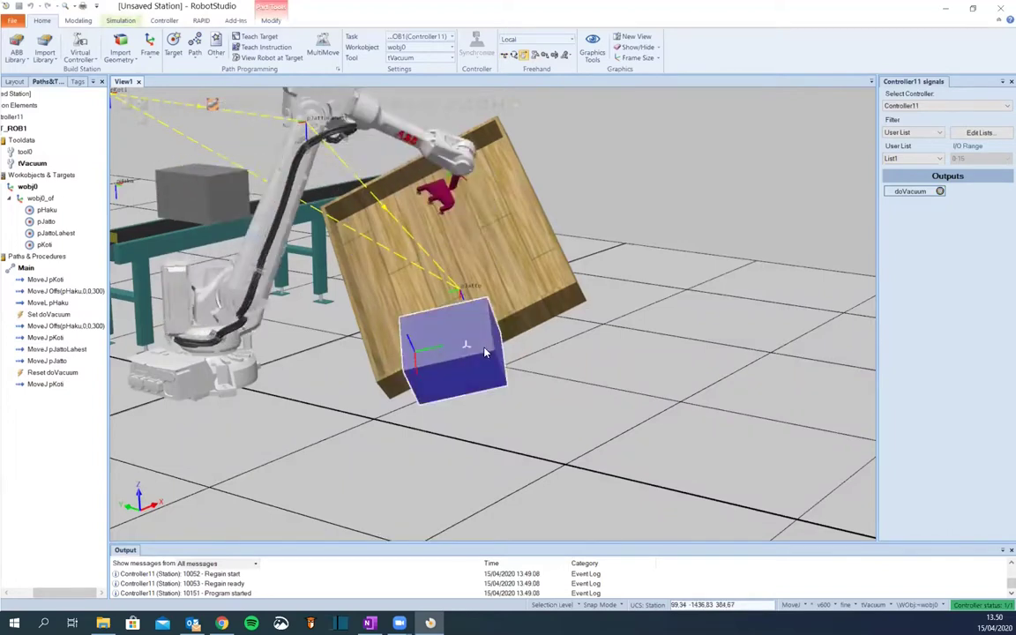
left_click(132, 106)
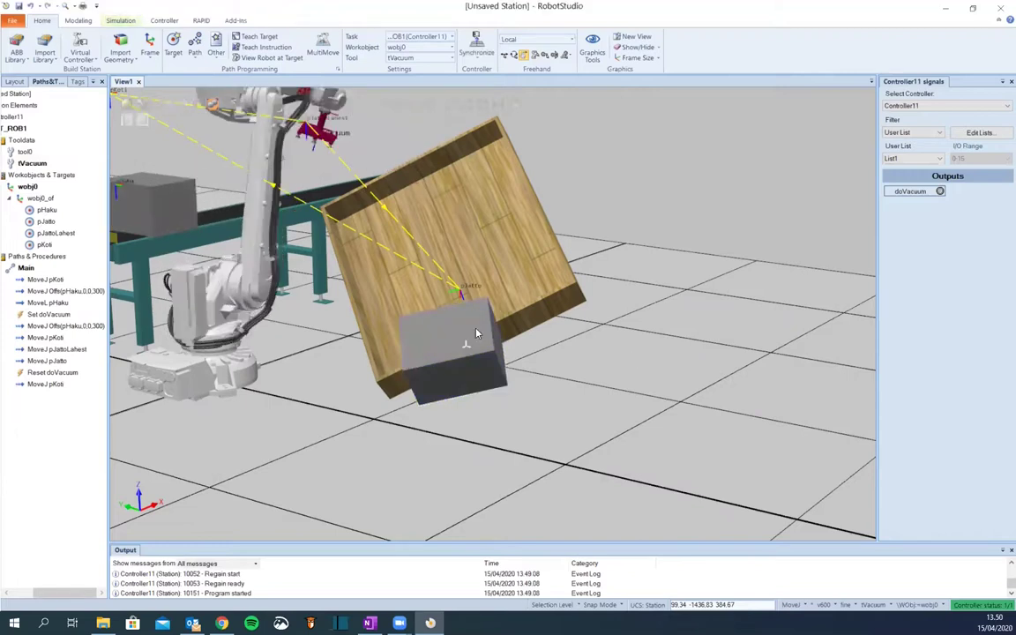
left_click(476, 334)
key("Delete")
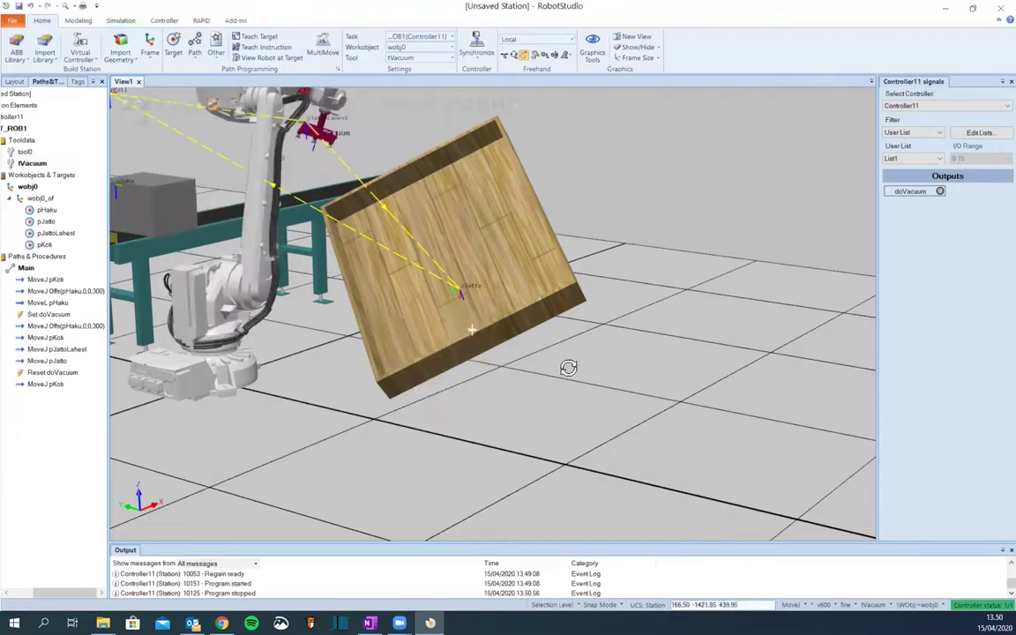
View the robot at the MoveJ pJatto target and linearly jog the vacuum tool to a new release position over the tray's upper part
left_click_drag(558, 404, 629, 291, "ctrl+shift")
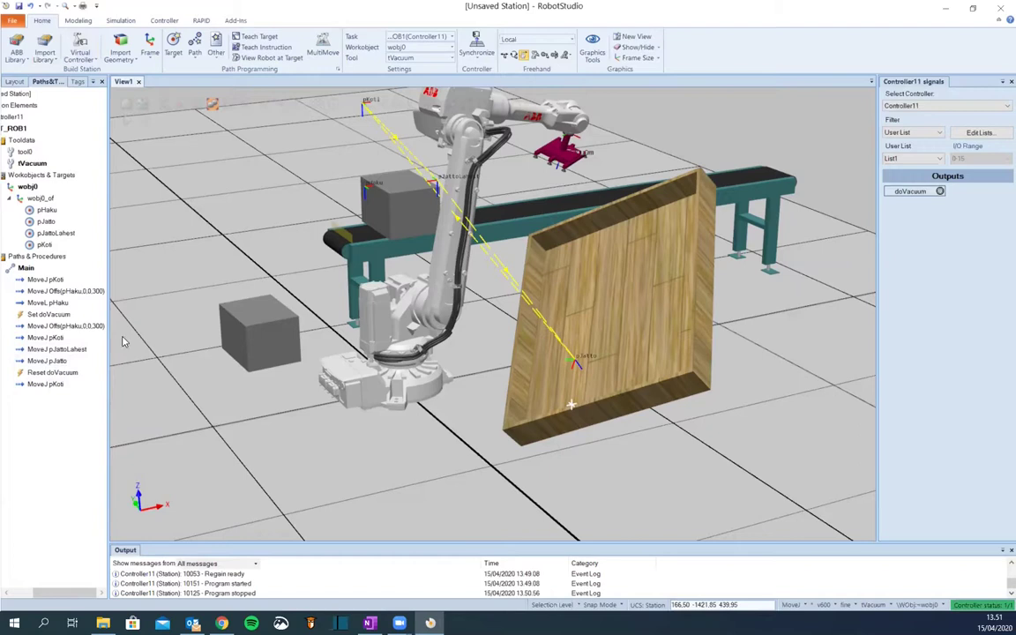
left_click(50, 364)
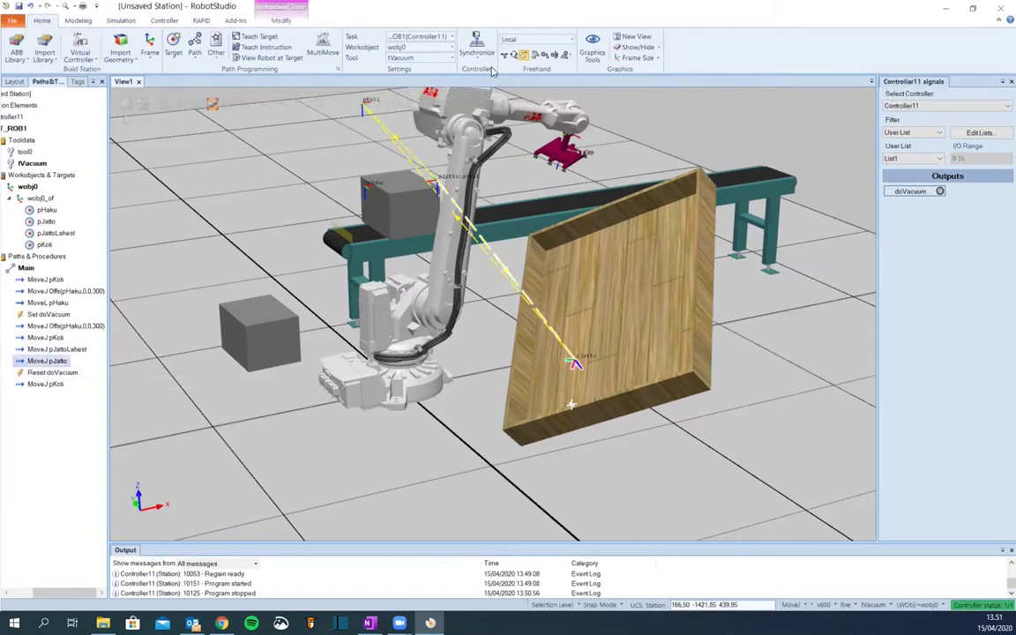
left_click(271, 58)
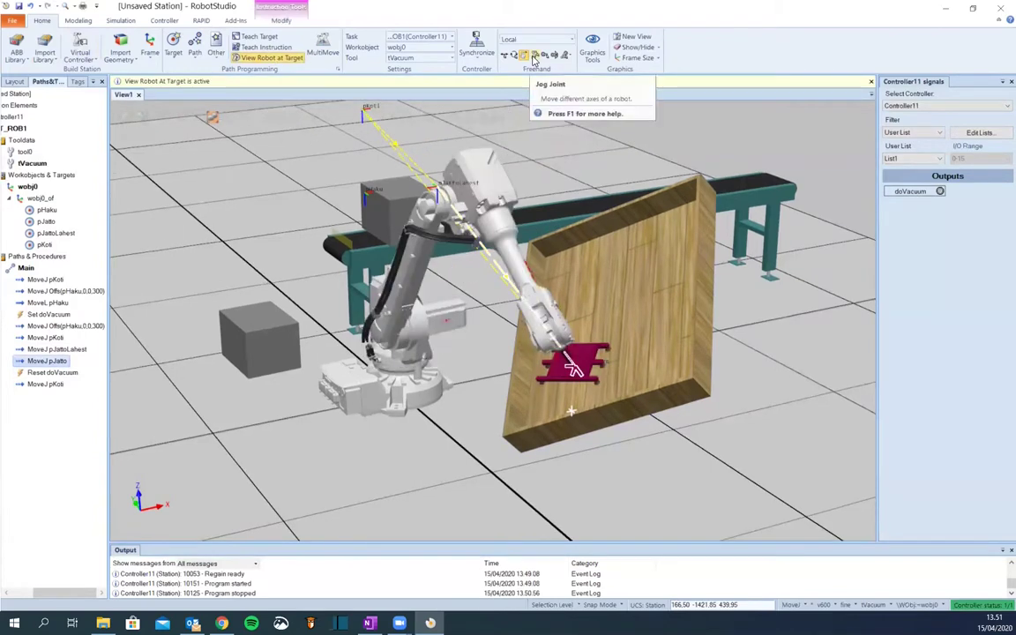
left_click(544, 54)
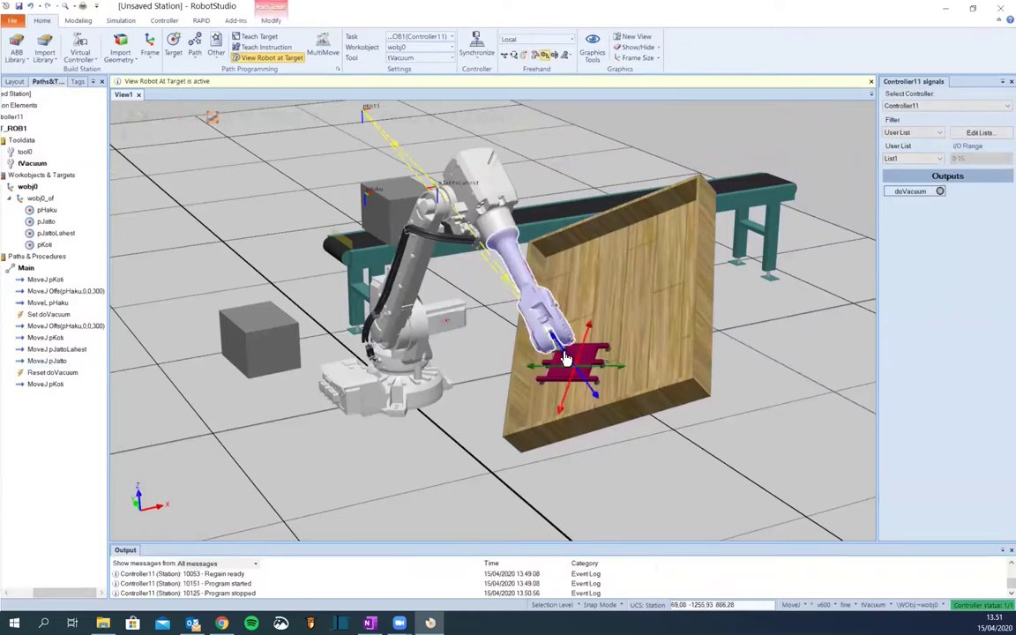
mouse_move(532, 317)
left_mouse_down()
mouse_move(532, 282)
mouse_move(548, 267)
mouse_move(566, 261)
mouse_move(599, 293)
mouse_move(542, 319)
mouse_move(558, 322)
mouse_move(475, 385)
mouse_move(547, 424)
mouse_move(619, 483)
mouse_move(582, 441)
mouse_move(614, 366)
left_mouse_up()
left_click_drag(615, 413, 544, 340)
left_click_drag(511, 386, 670, 415, "ctrl+shift")
left_click_drag(781, 159, 728, 172)
left_click_drag(748, 215, 361, 167, "ctrl+shift")
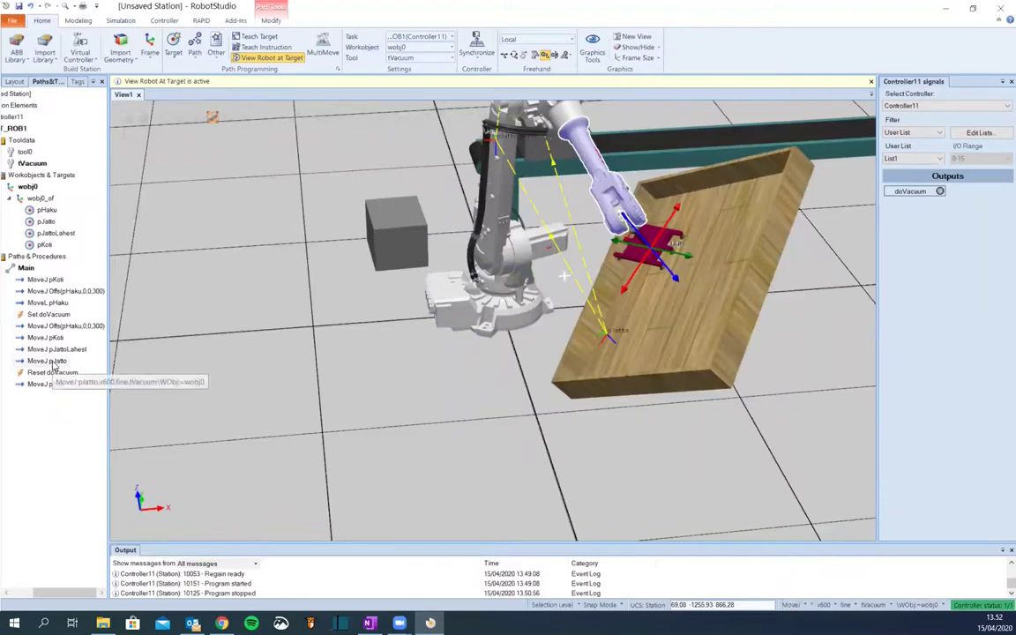
Turn off viewing the robot at the target and modify the position of MoveJ pJatto to the jogged robot pose
left_click(236, 56)
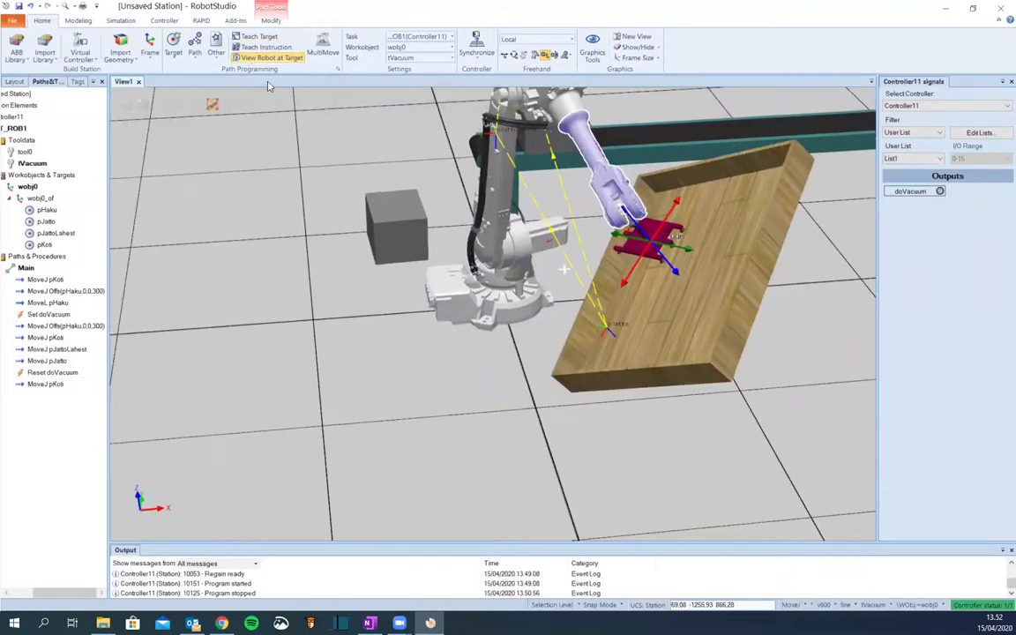
right_click(53, 361)
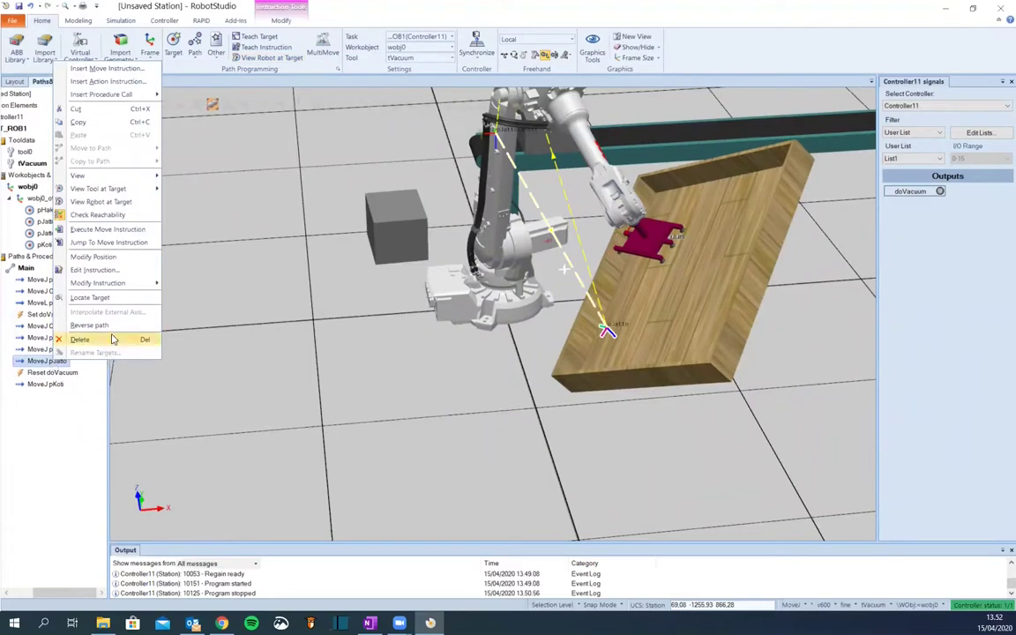
left_click(97, 258)
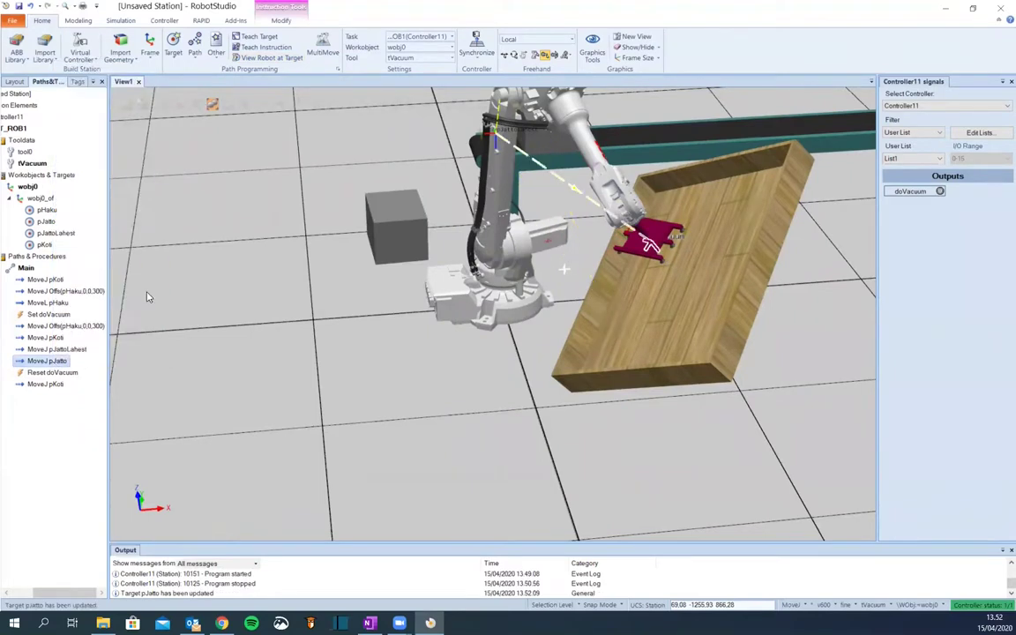
Synchronize path Main to Module1 and tVacuum to the user module in RAPID, and run the simulation with the changed pJatto
left_click_drag(394, 361, 456, 421, "ctrl+shift")
left_click_drag(366, 396, 467, 313, "ctrl+shift")
mouse_move(125, 124)
key("F5")
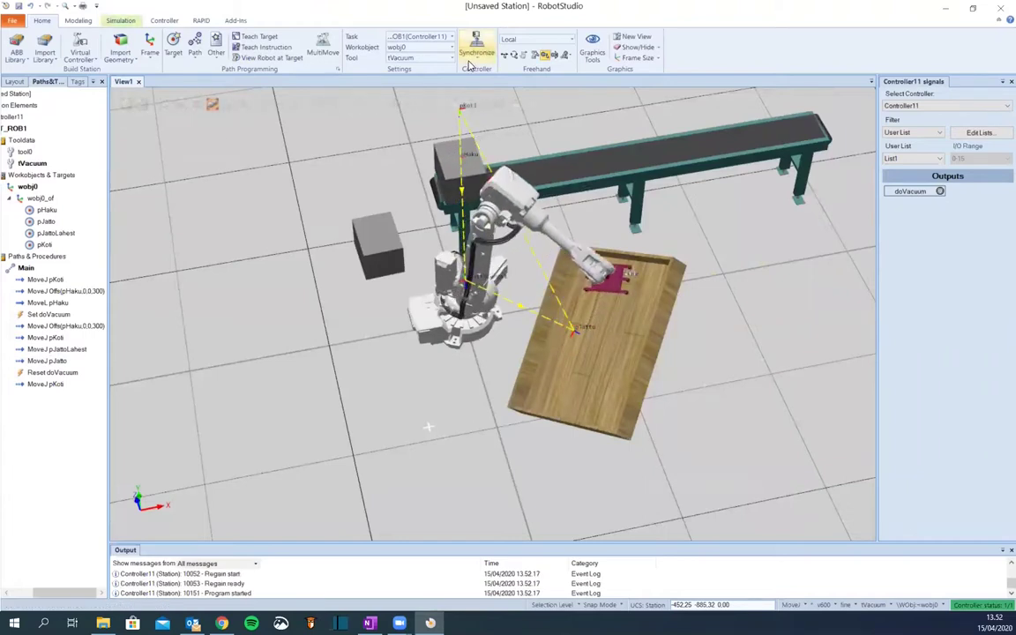
left_click(476, 46)
left_click(520, 69)
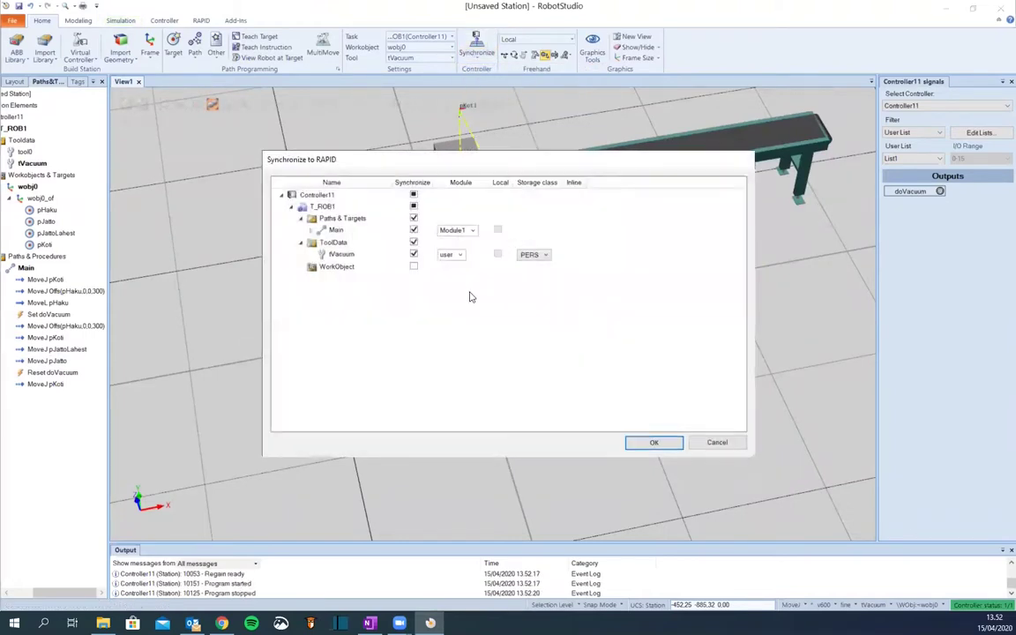
left_click(654, 442)
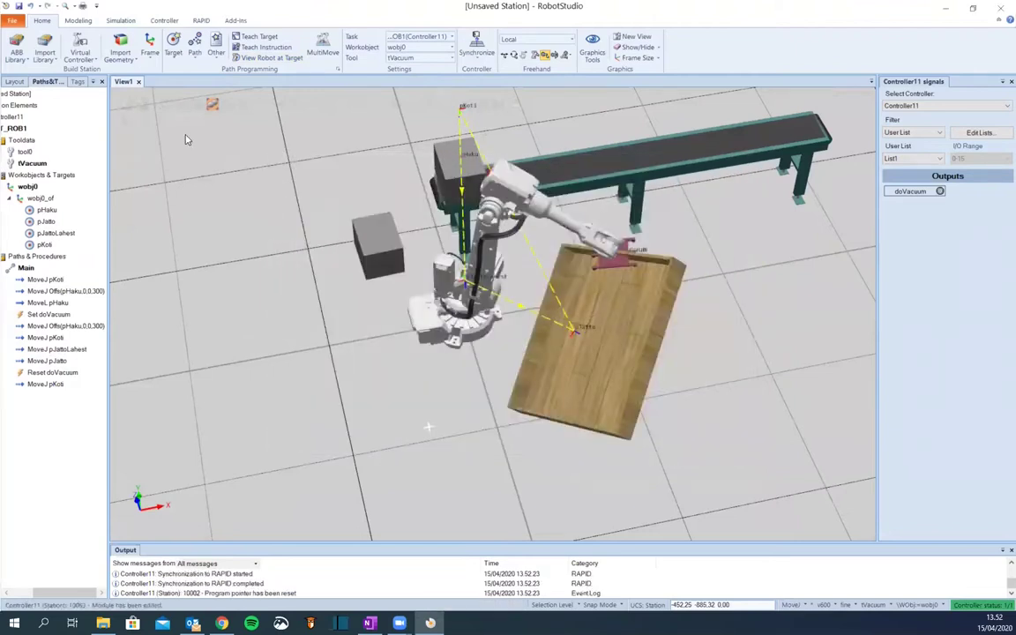
left_click(124, 126)
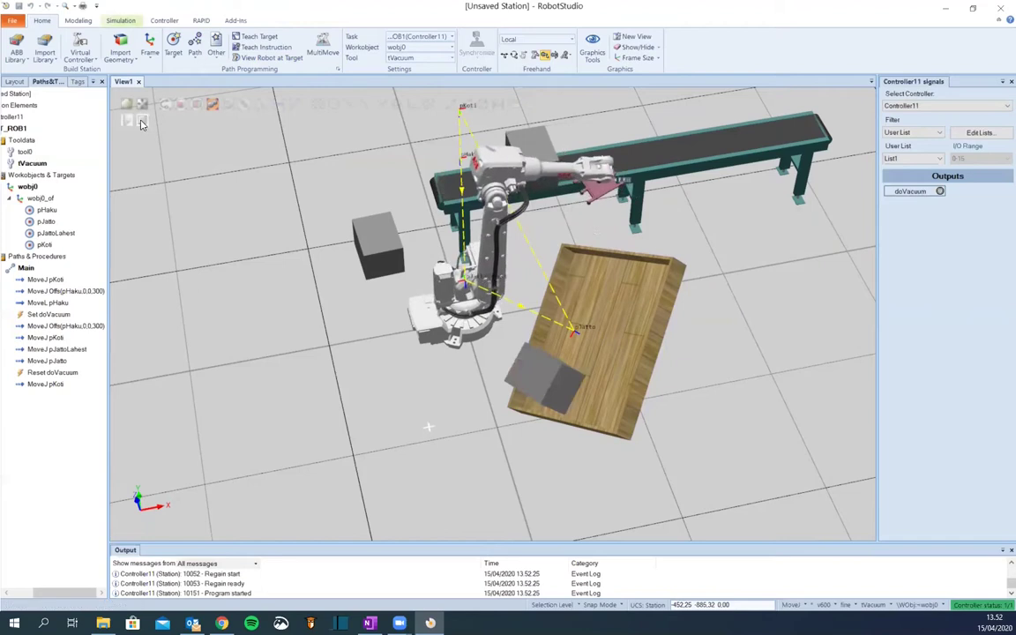
Set the wooden tray's physics material to Glass and restart the simulation
right_click(629, 319)
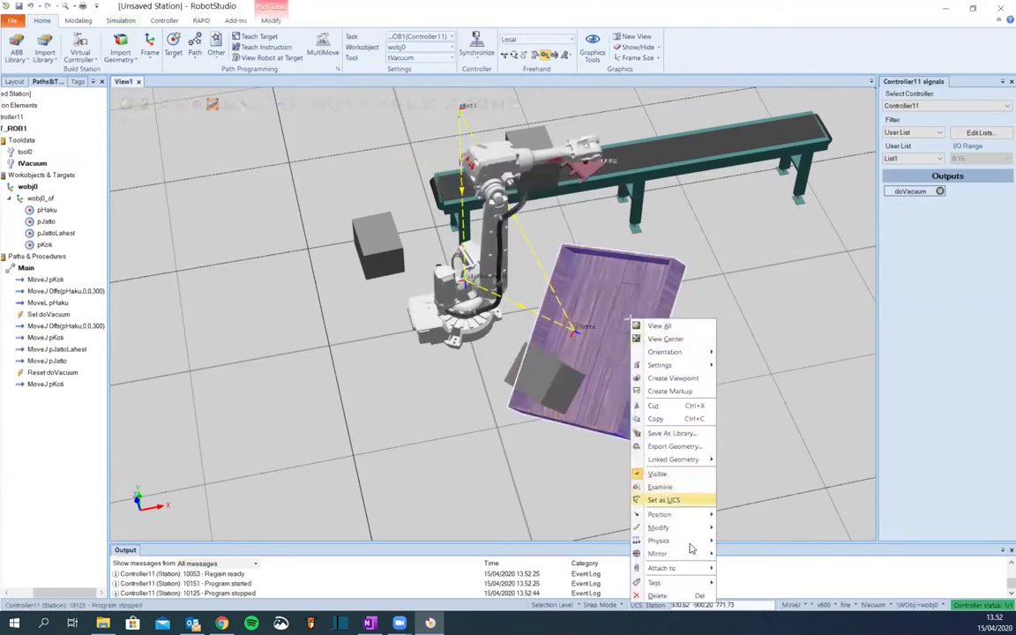
mouse_move(691, 539)
mouse_move(746, 543)
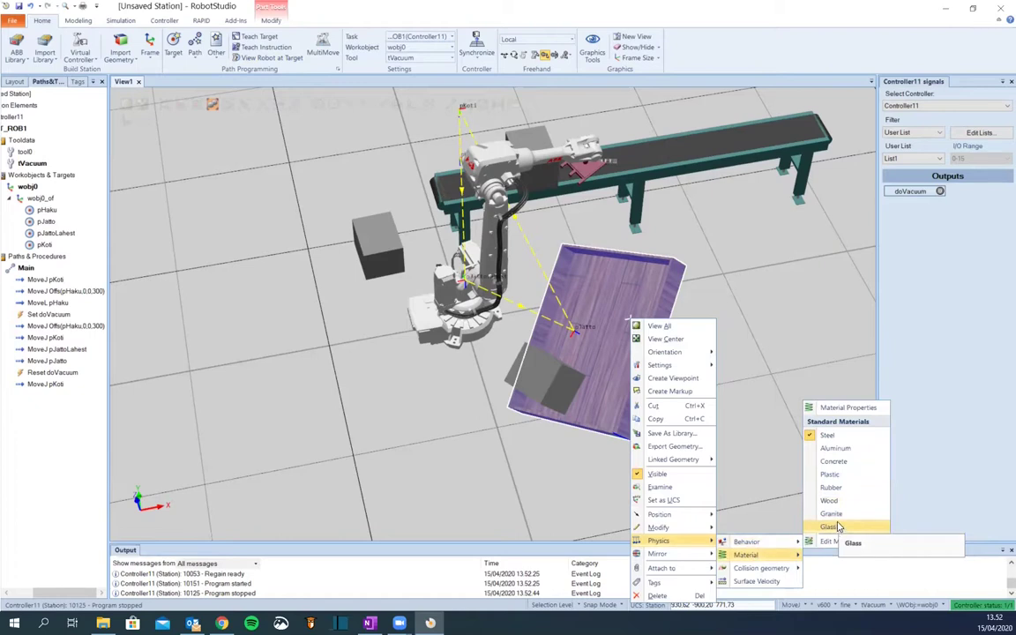
left_click(829, 527)
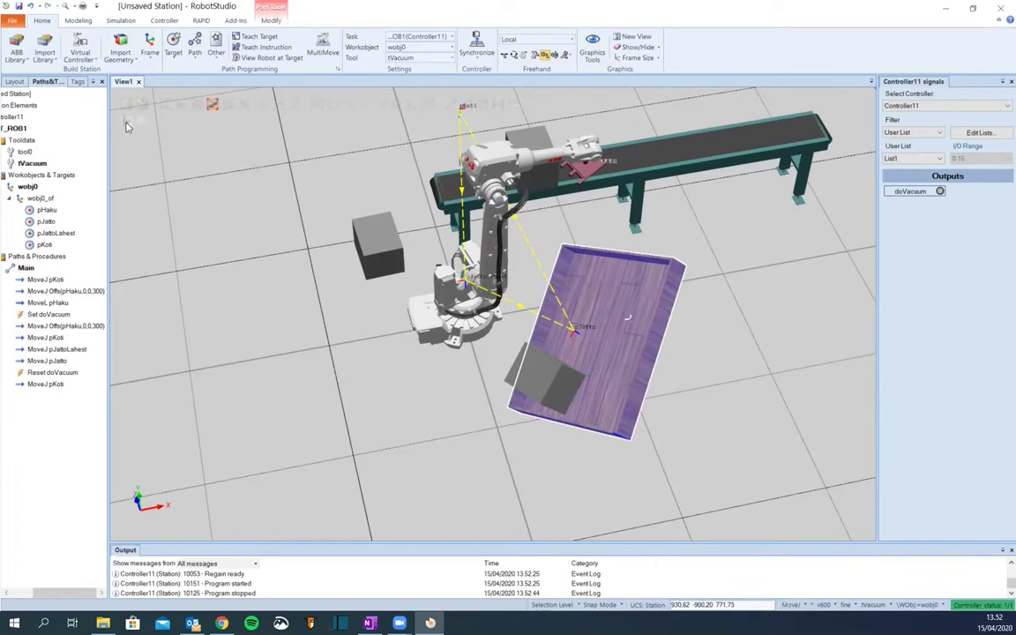
key("F5")
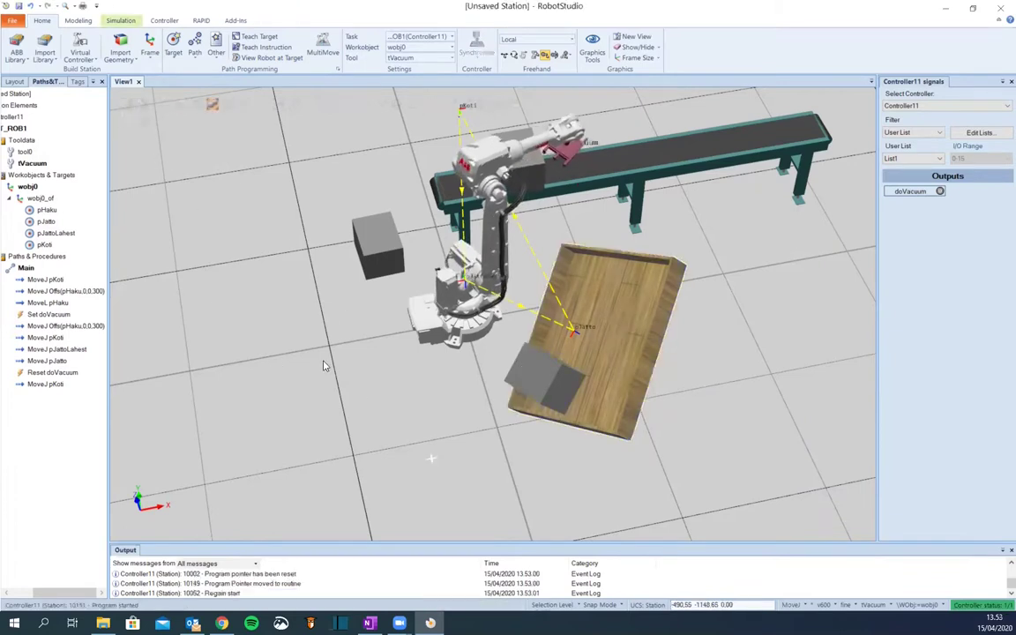
Pull the box out of the tray onto the floor in front of the robot while the simulation runs
left_click(533, 366)
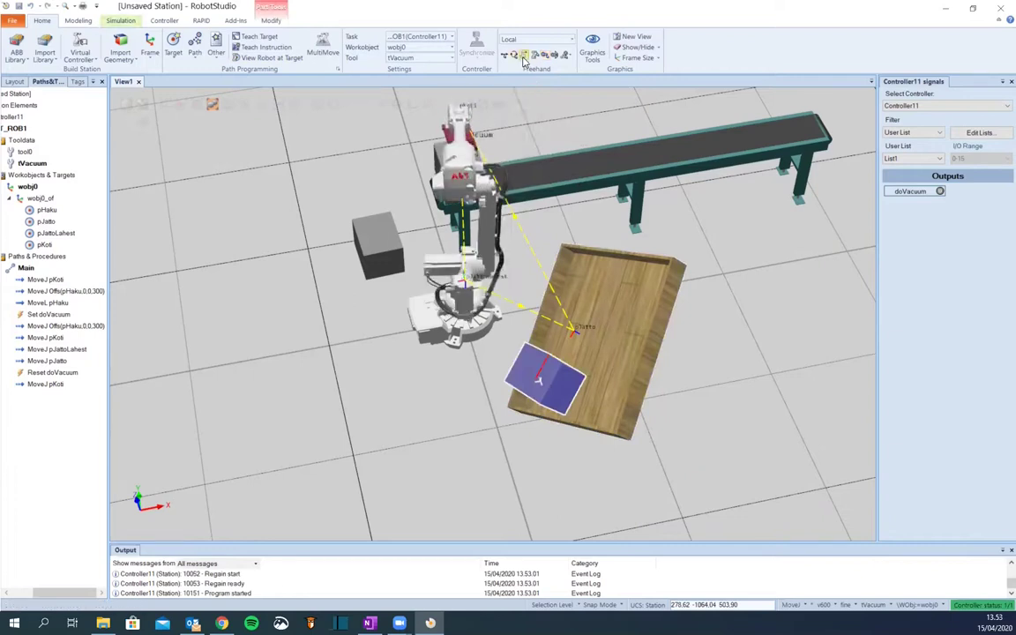
left_click_drag(547, 390, 426, 479)
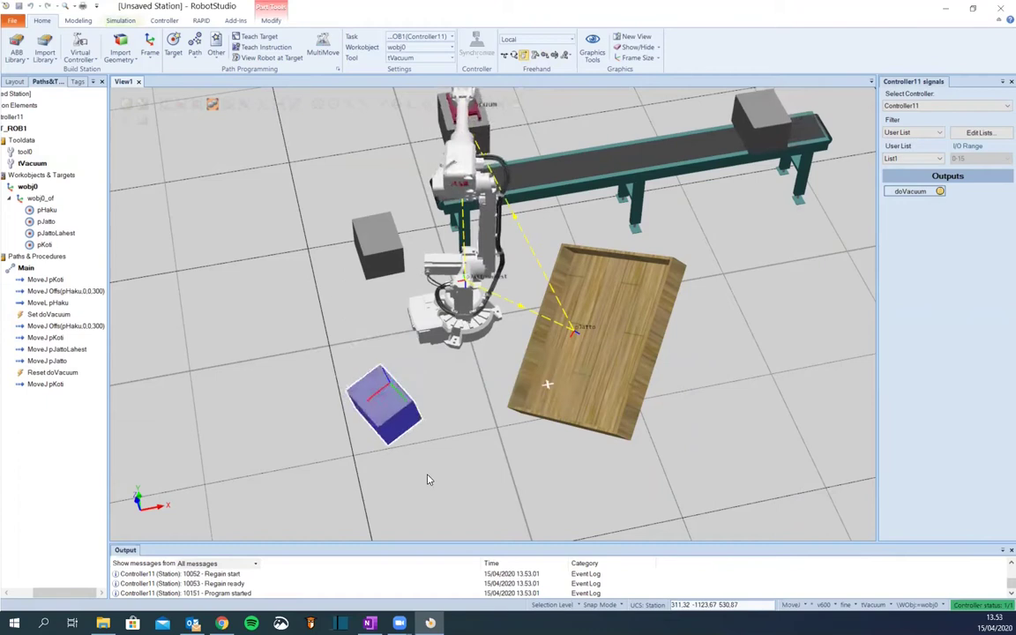
left_click(426, 478)
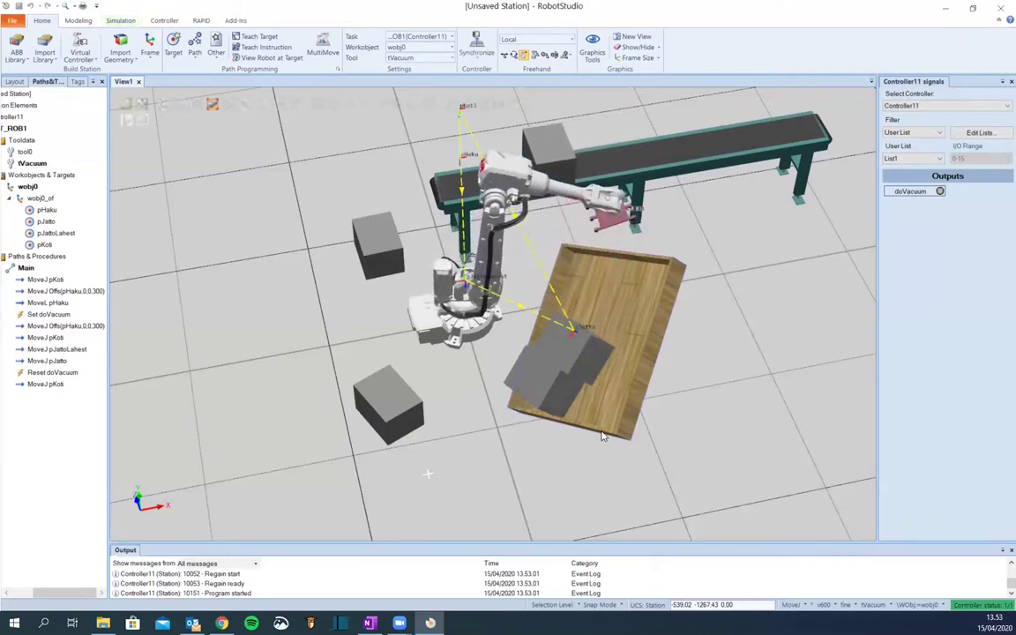
Delete the box in the tray and the box pulled out onto the floor
left_click(562, 359)
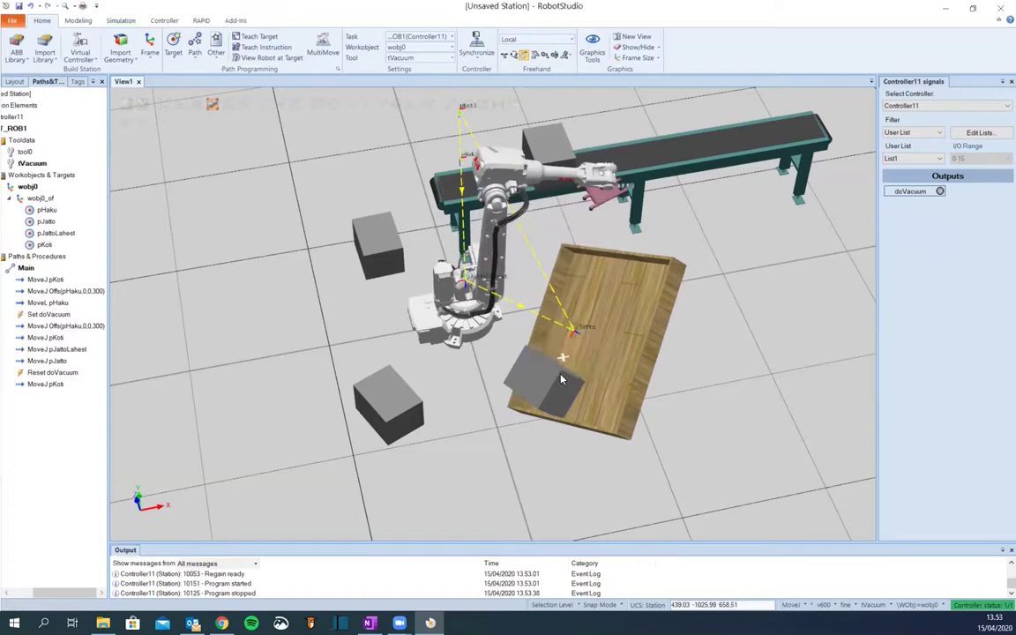
key("Delete")
left_click(385, 388)
key("Delete")
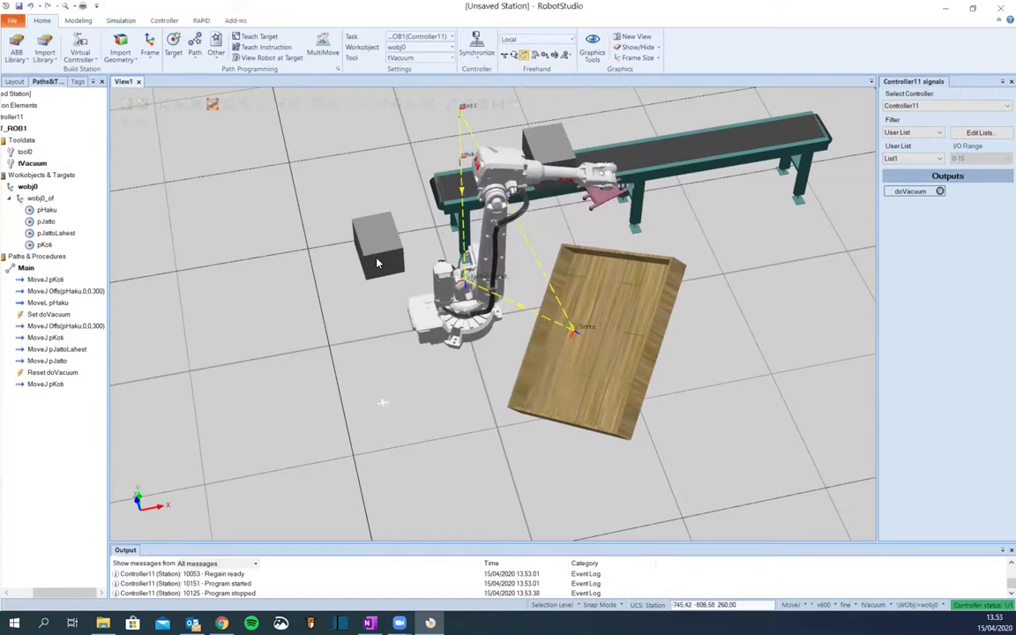
Delete the remaining loose box on the floor beside the robot base
key("Delete")
left_click_drag(579, 406, 585, 388, "ctrl+shift")
scroll(543, 348, "up", 5)
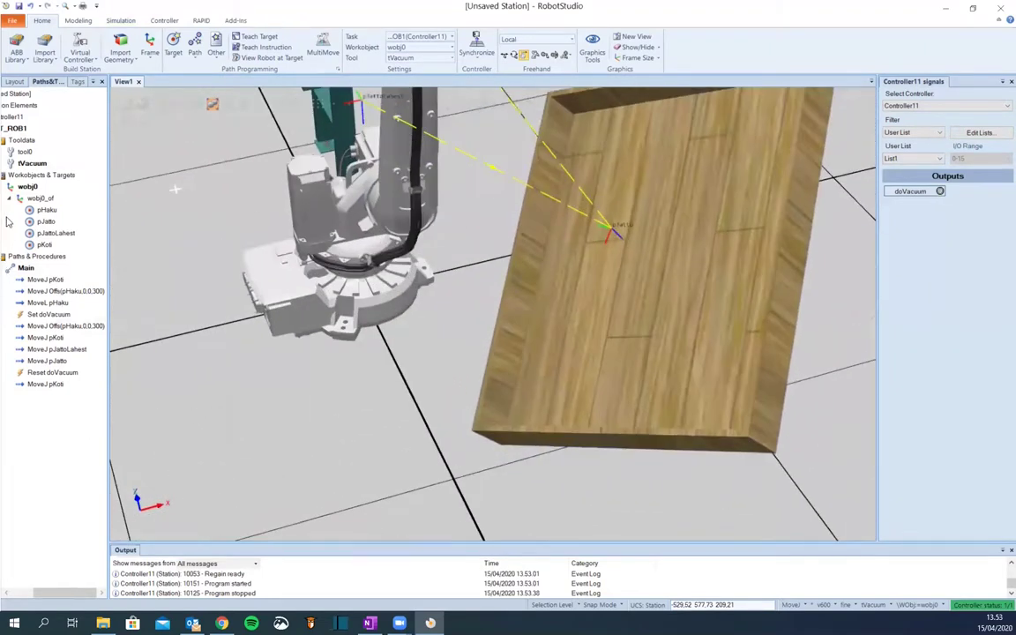
Create a new empty smart component and name it SC_poisto
left_click(15, 81)
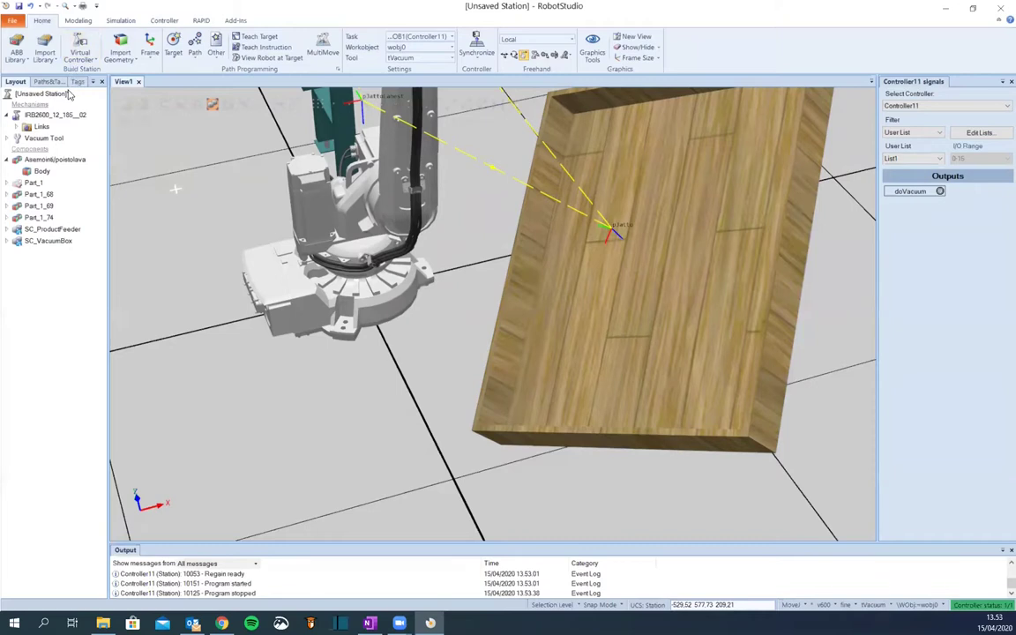
left_click(78, 21)
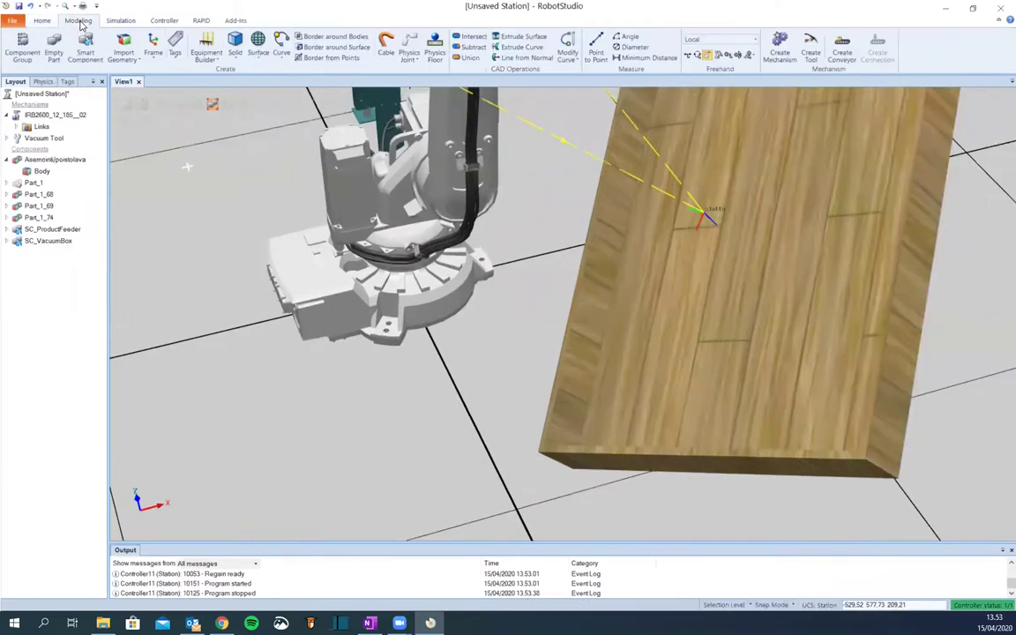
left_click(85, 54)
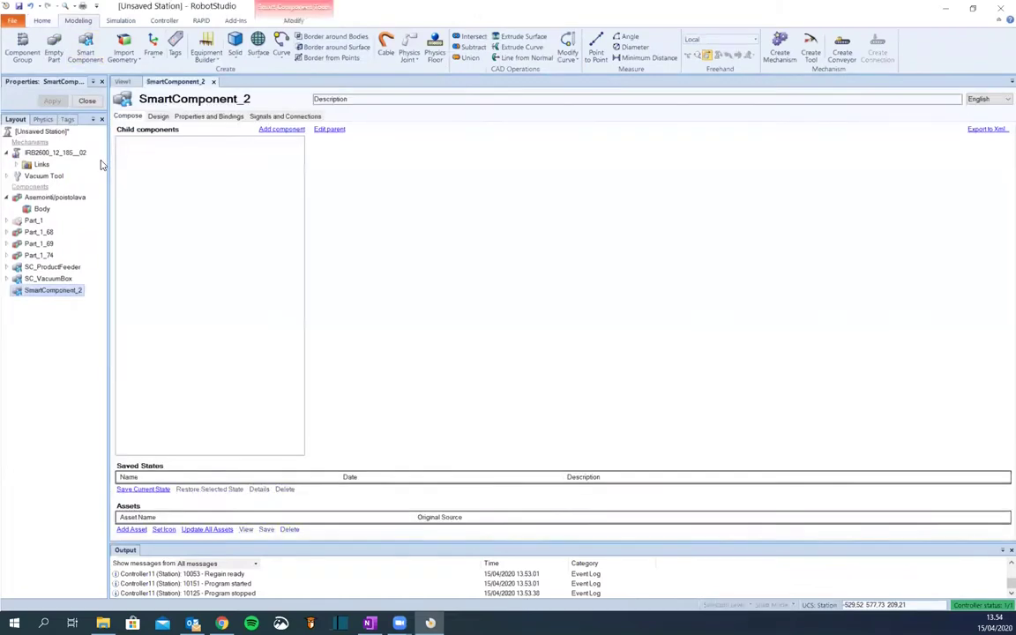
right_click(57, 295)
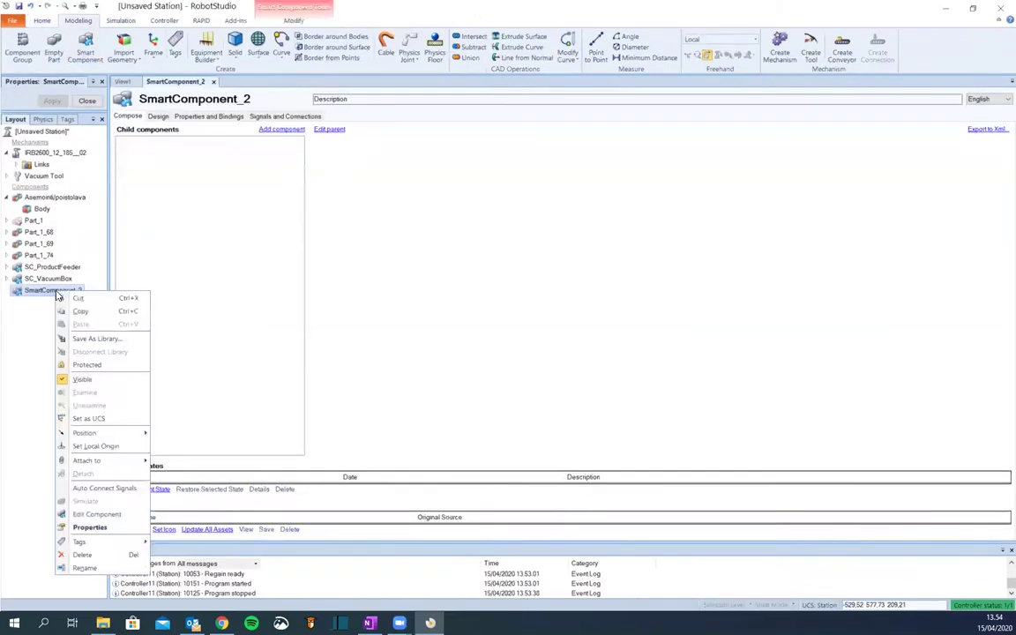
left_click(85, 569)
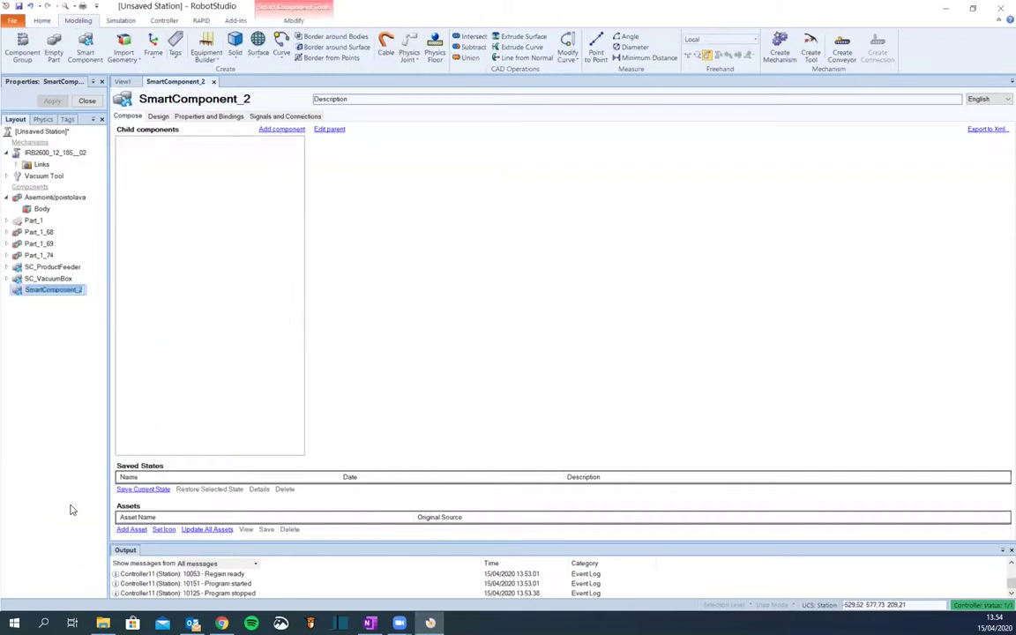
type("Pos")
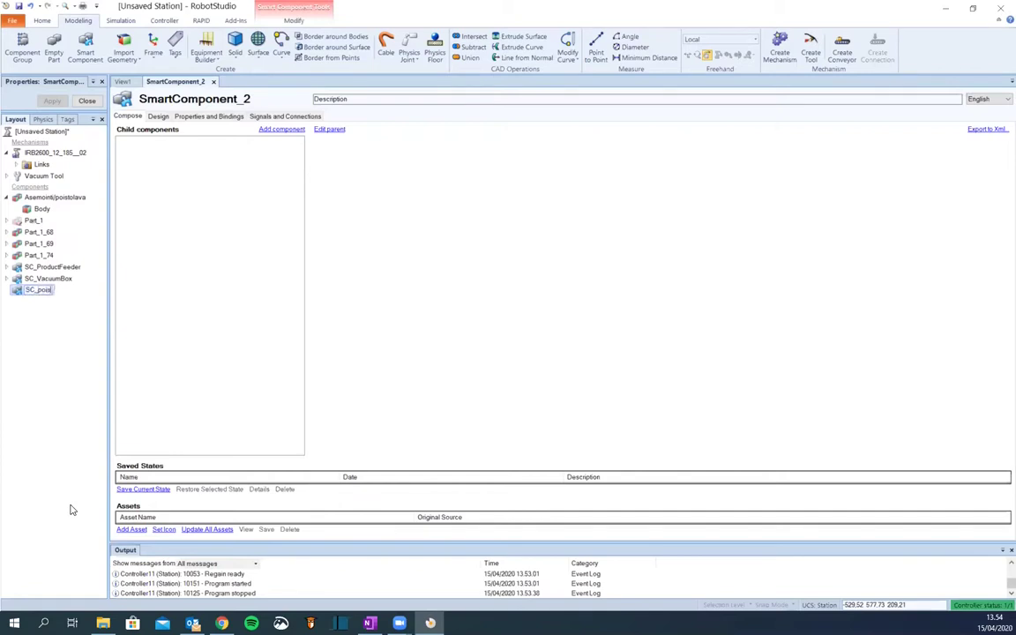
left_click(103, 401)
left_click(35, 267)
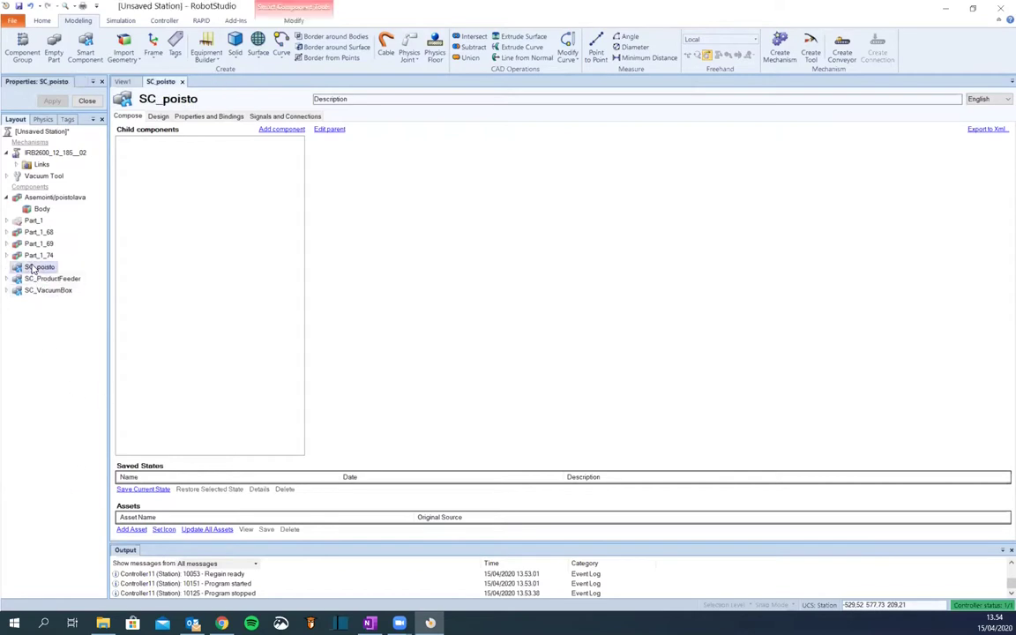
Add a PlaneSensor and a Sink as child components of SC_poisto
left_click(280, 132)
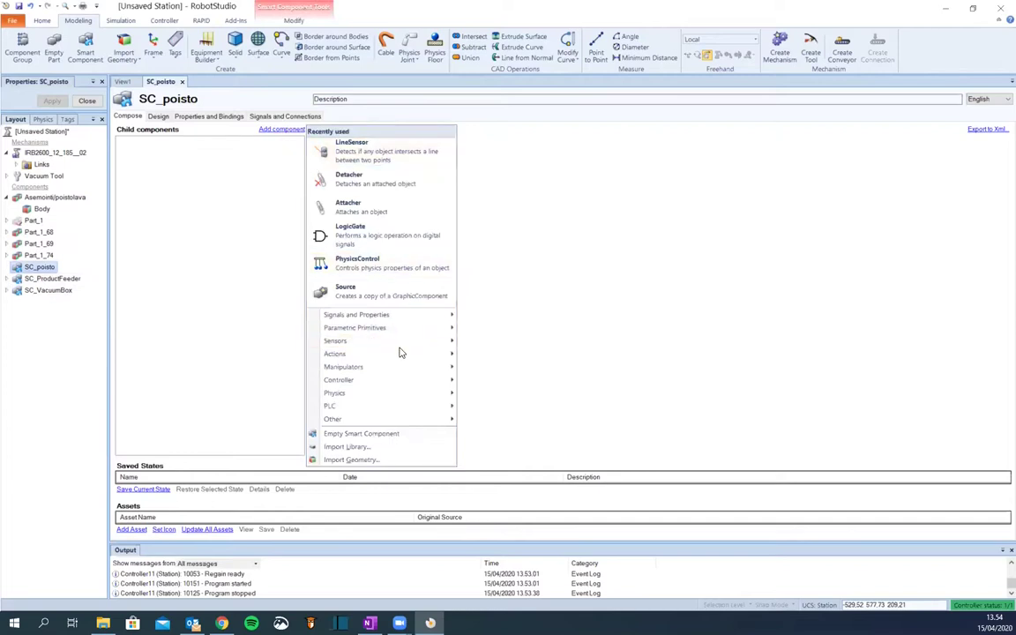
mouse_move(404, 340)
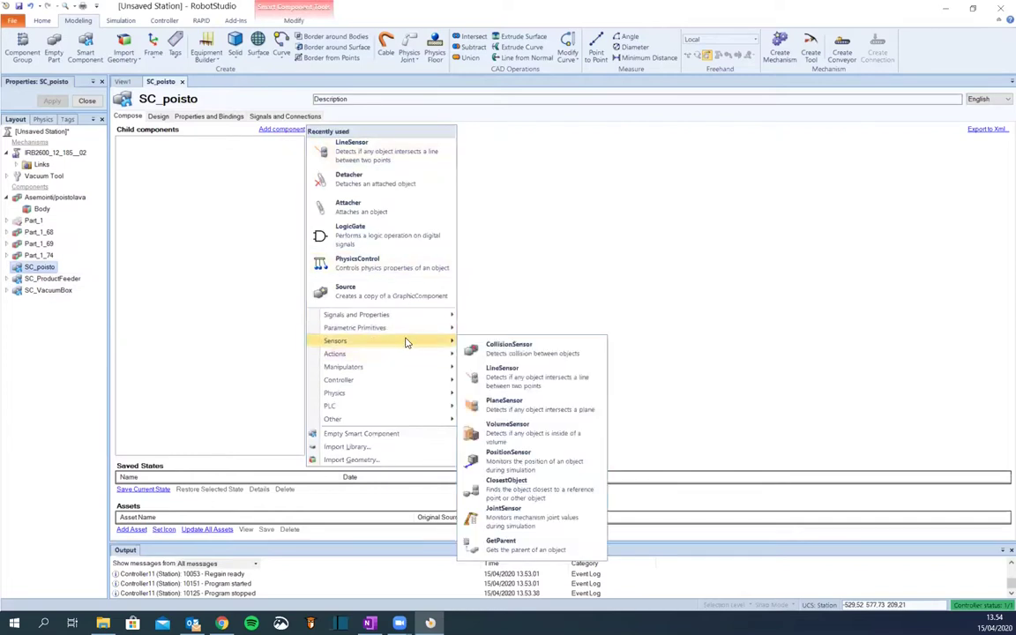
left_click(517, 411)
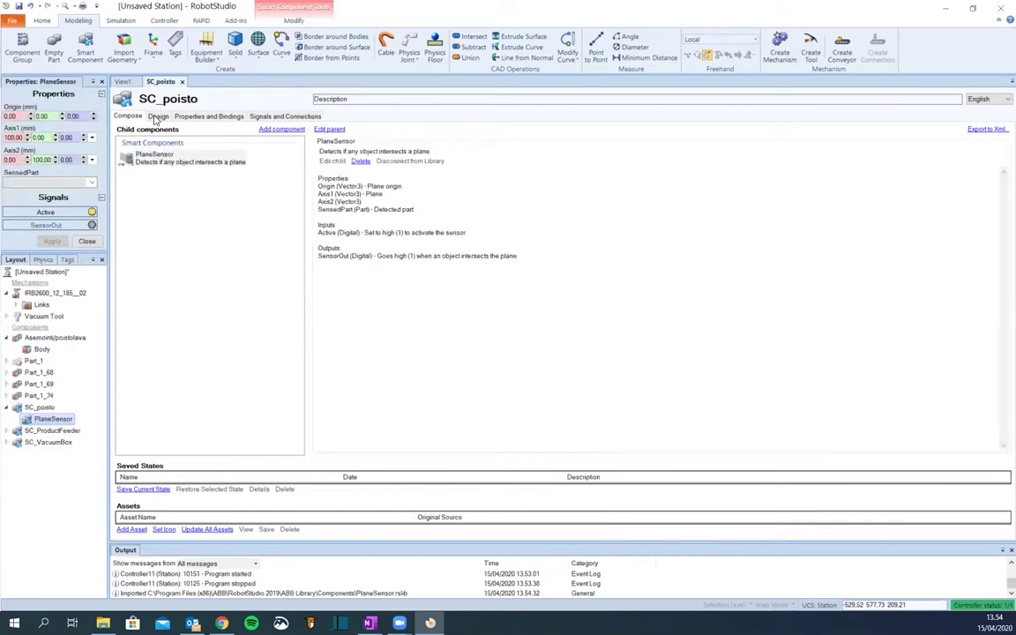
left_click(283, 132)
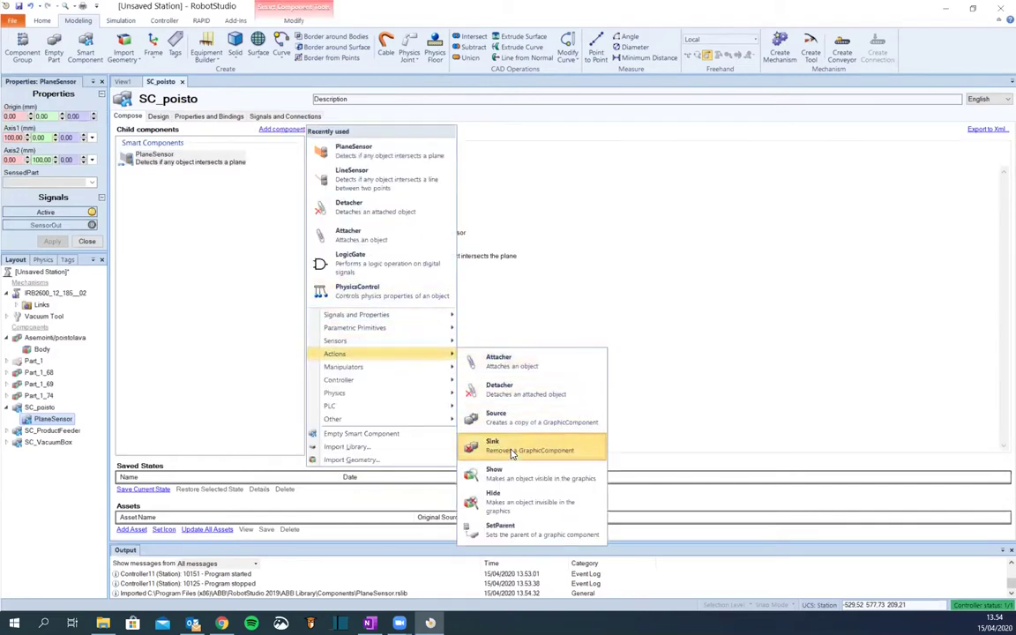
left_click(511, 447)
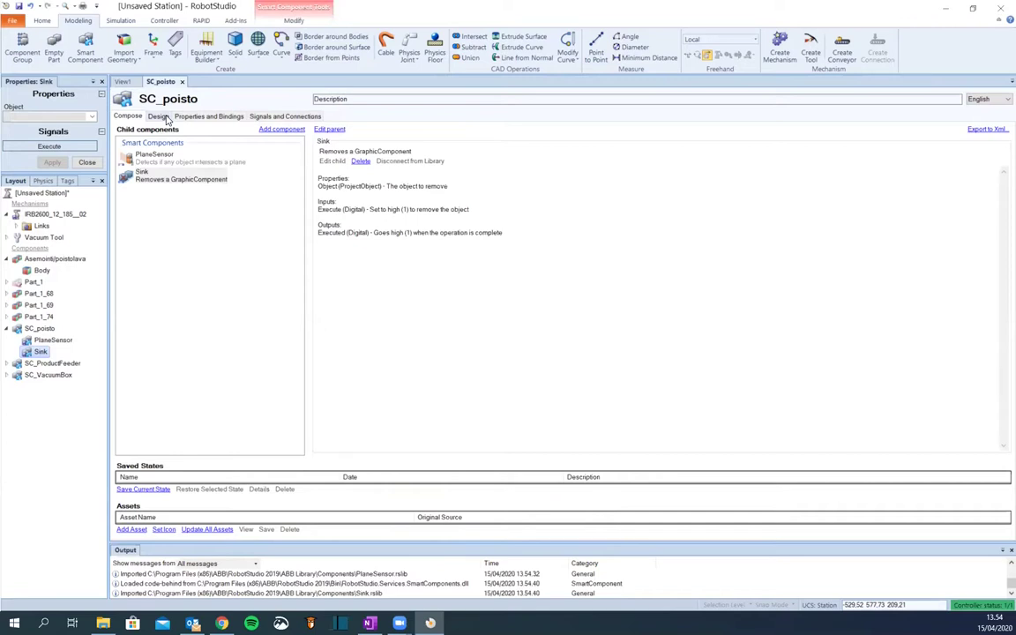
Add a StopWatch and a Comparer to the child components of SC_poisto
left_click(158, 116)
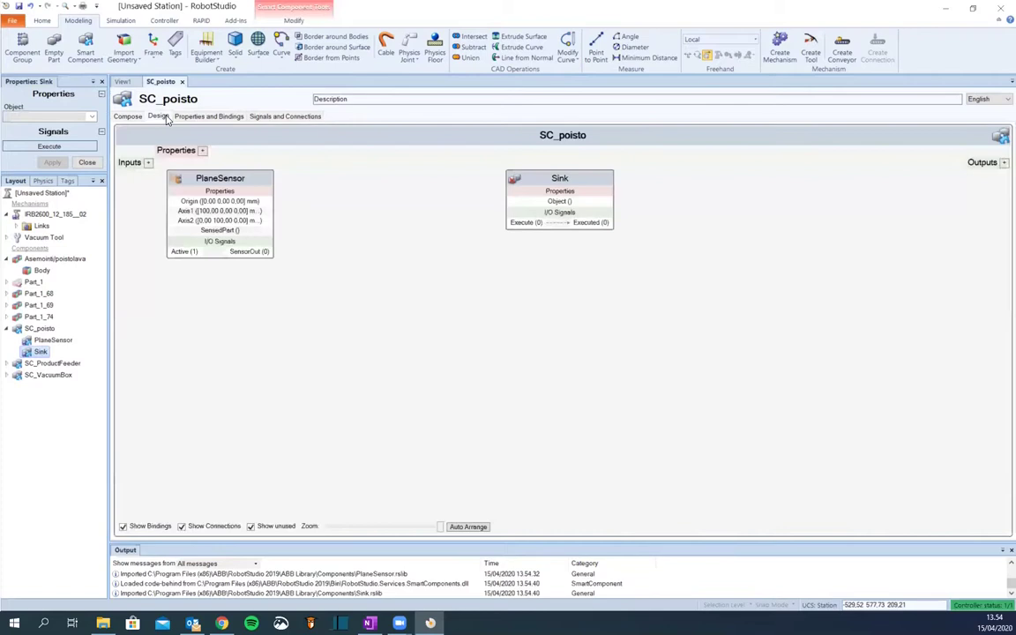
left_click(128, 116)
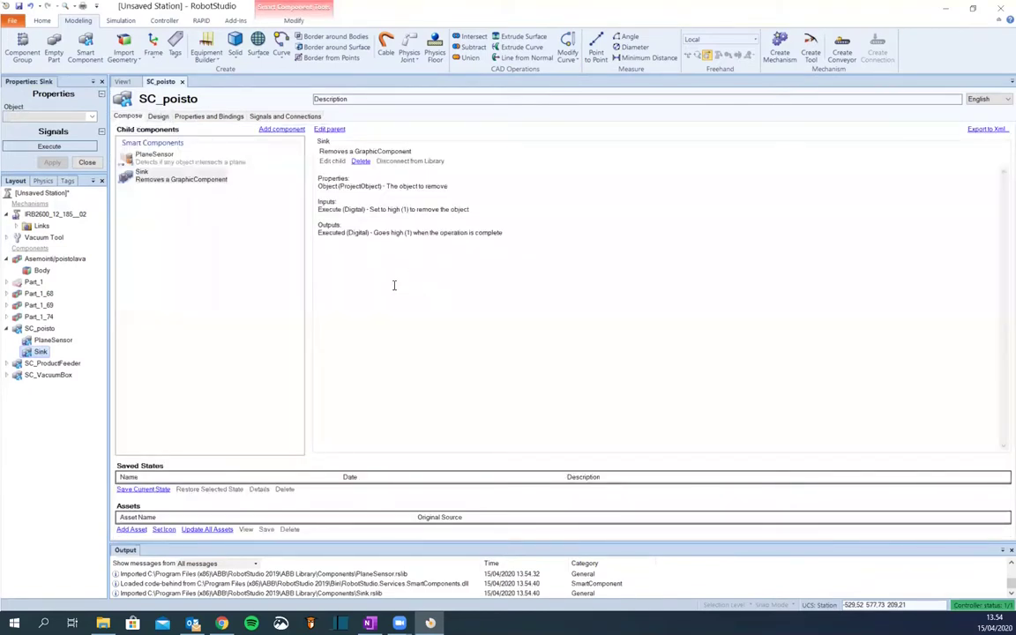
left_click(273, 130)
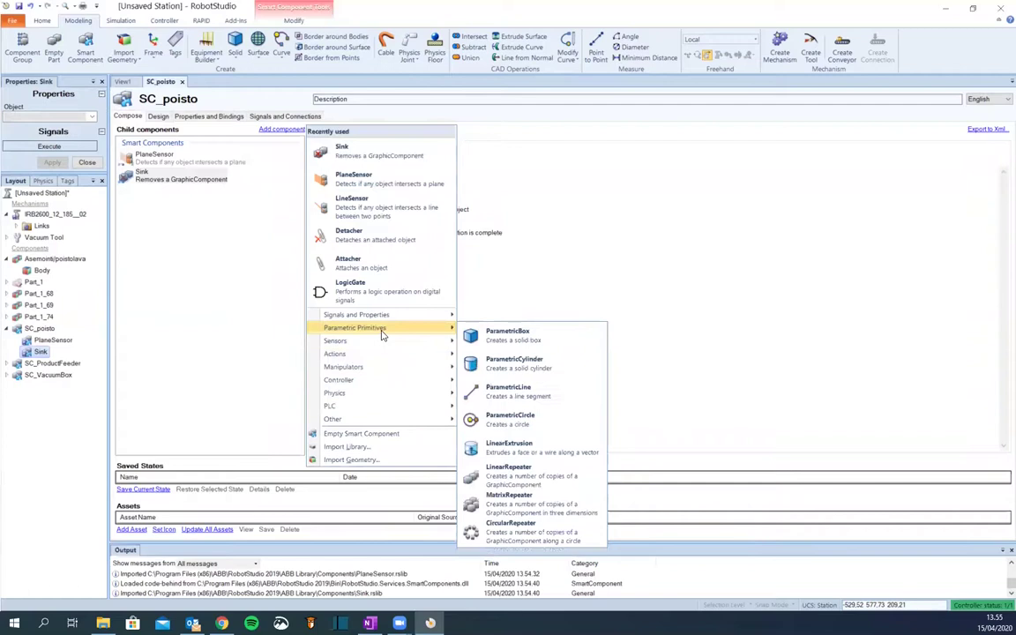
mouse_move(383, 319)
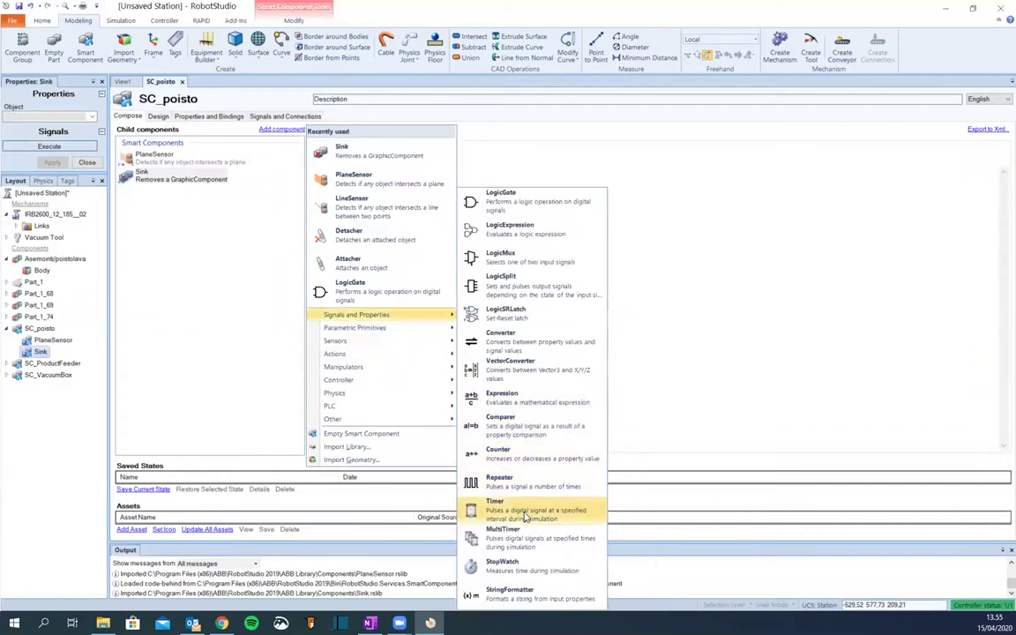
left_click(530, 569)
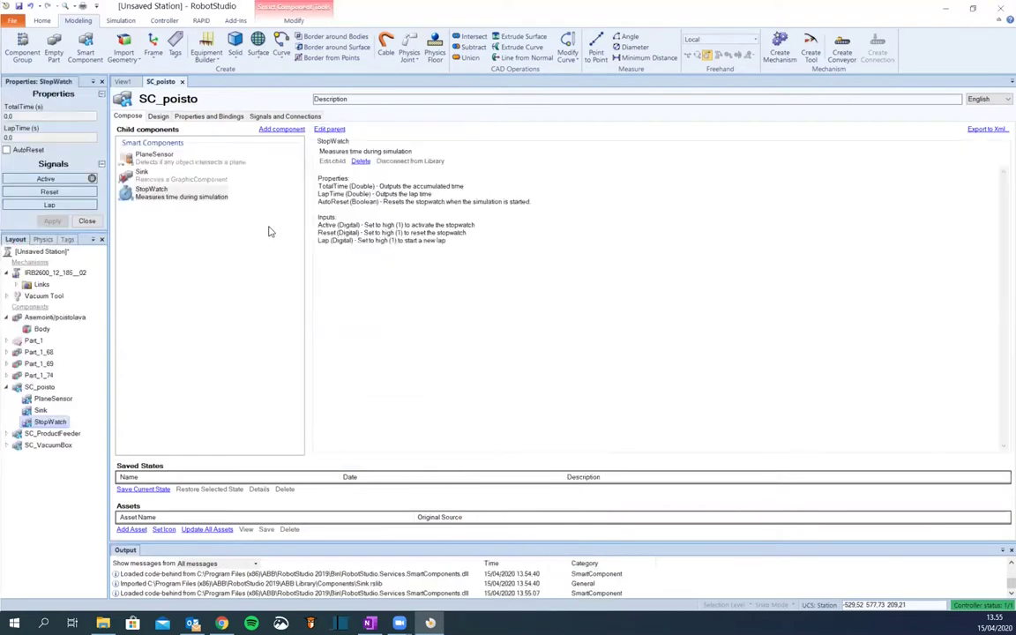
left_click(278, 130)
mouse_move(402, 353)
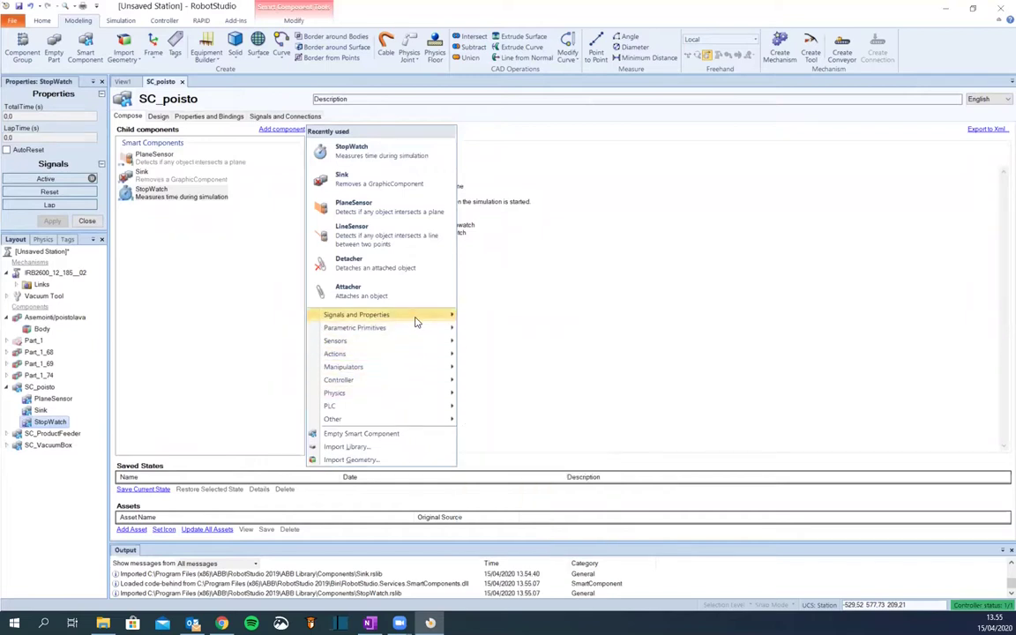
mouse_move(416, 319)
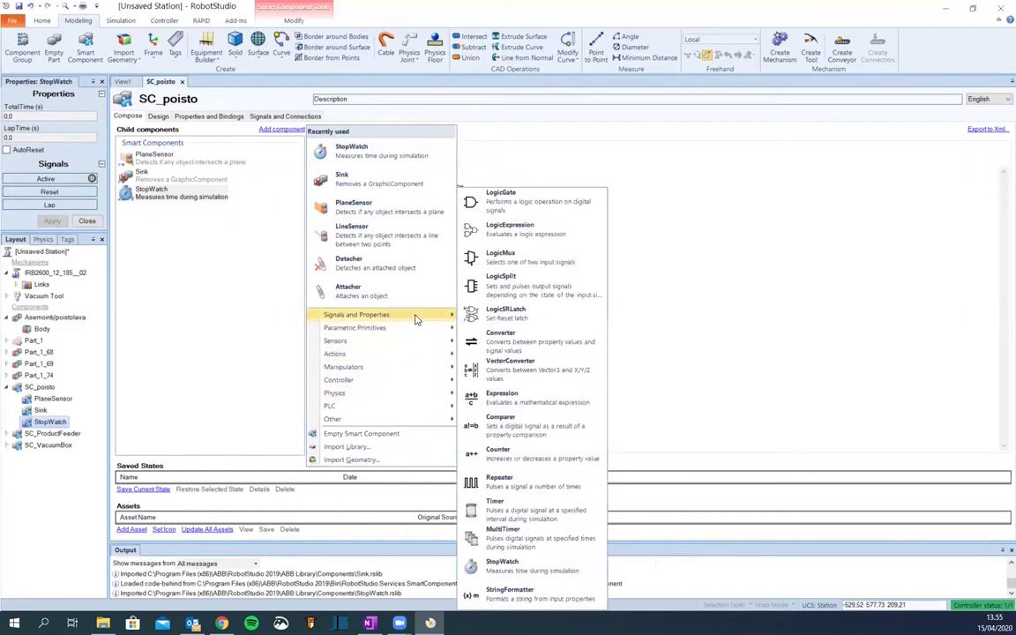
left_click(550, 430)
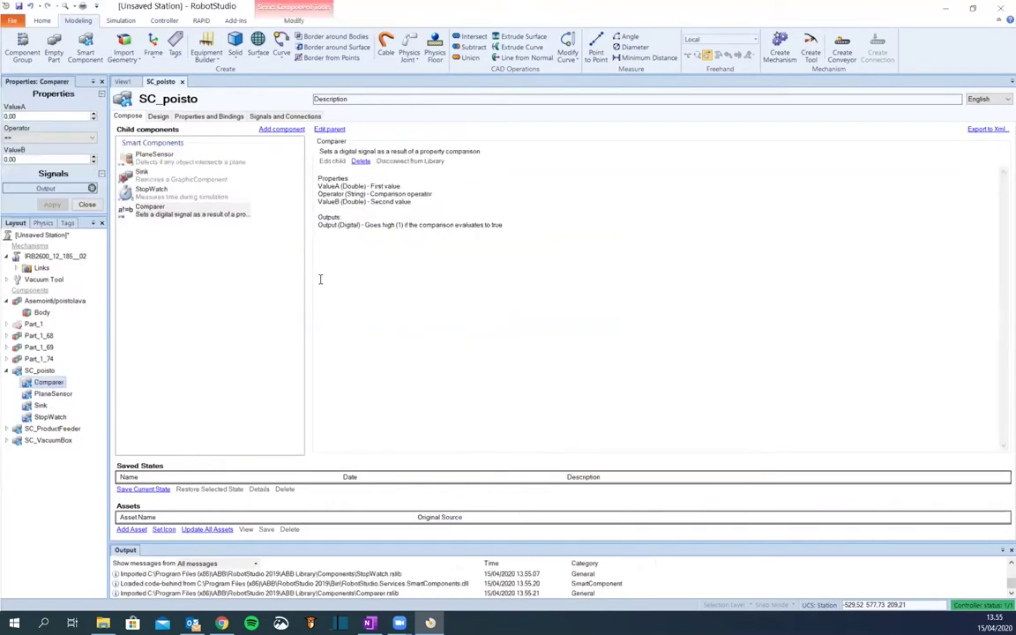
Arrange the SC_poisto design blocks with PlaneSensor first, StopWatch below it, Comparer in the middle and Sink last
left_click(160, 117)
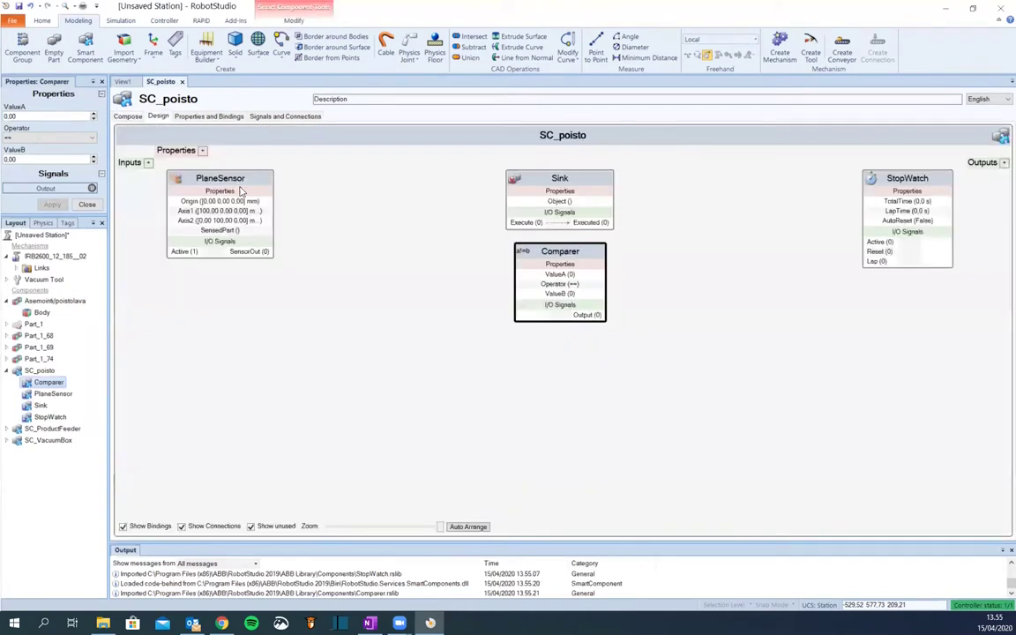
left_click_drag(219, 174, 258, 194)
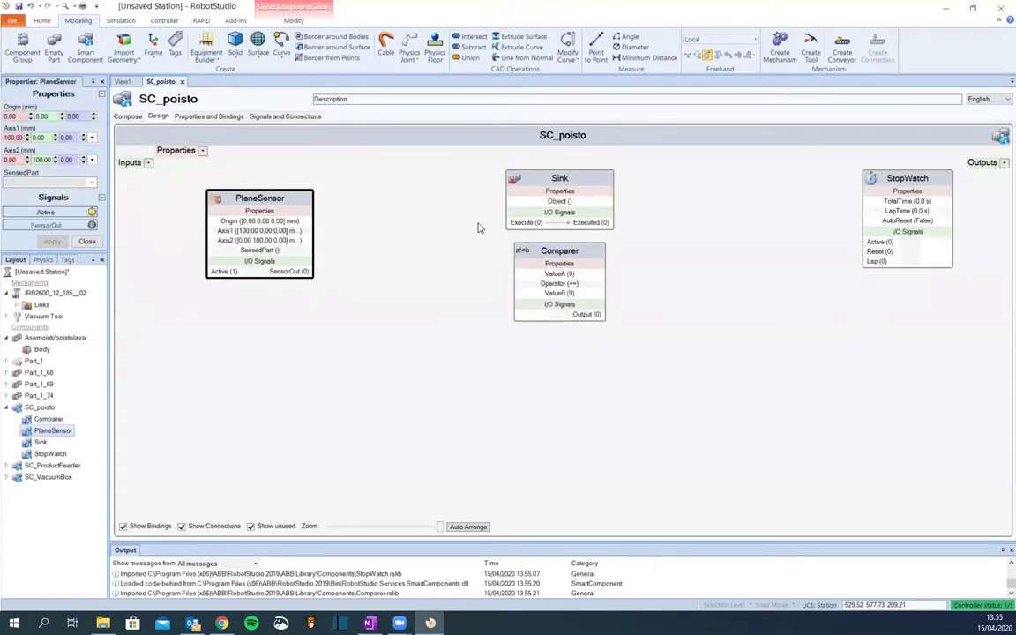
left_click_drag(559, 179, 627, 187)
left_click_drag(908, 179, 394, 280)
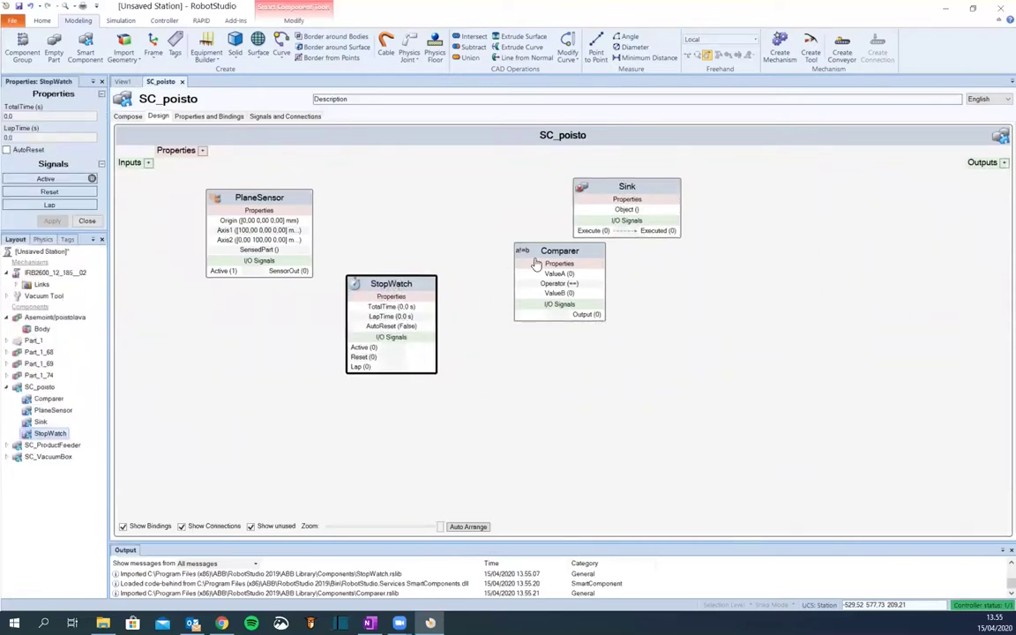
left_click_drag(536, 263, 467, 218)
Connect PlaneSensor's SensorOut to StopWatch's Active, and switch on the StopWatch's AutoReset option and Active signal
left_click_drag(304, 274, 356, 348)
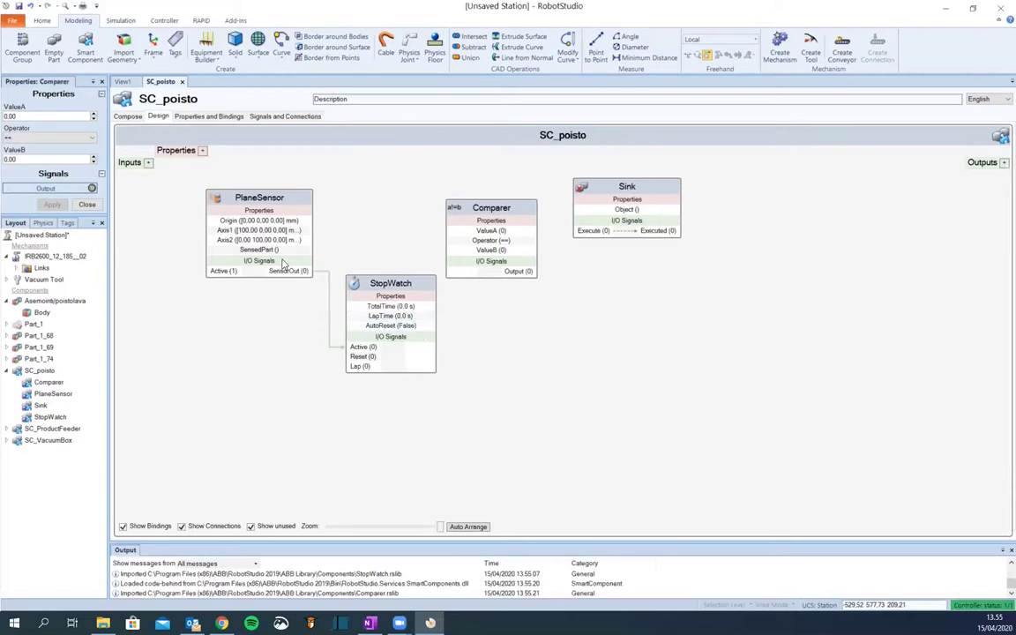
left_click(370, 284)
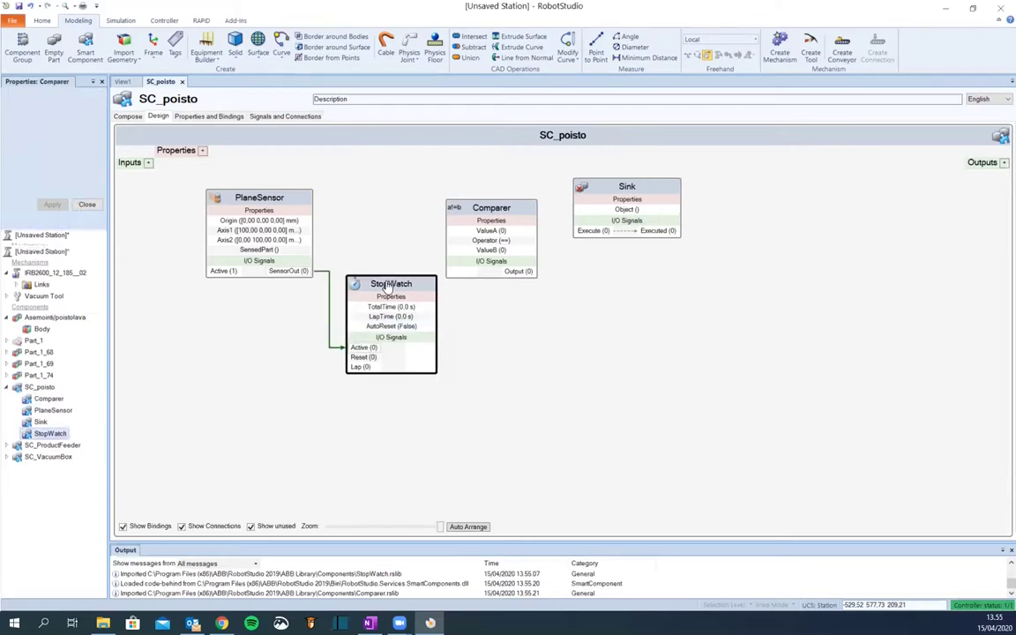
left_click(7, 151)
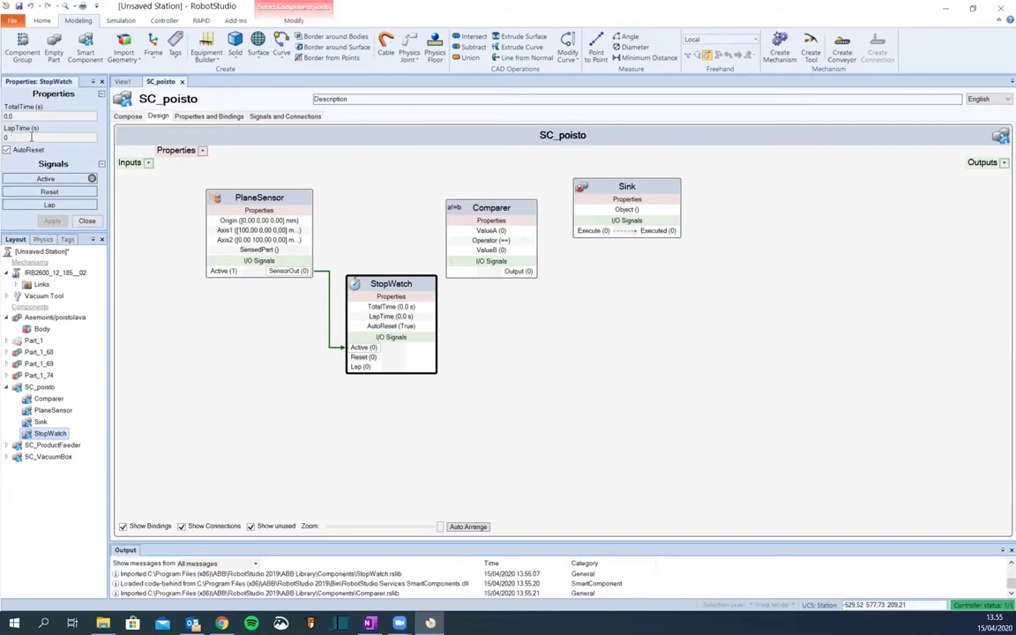
left_click(49, 178)
left_click(86, 220)
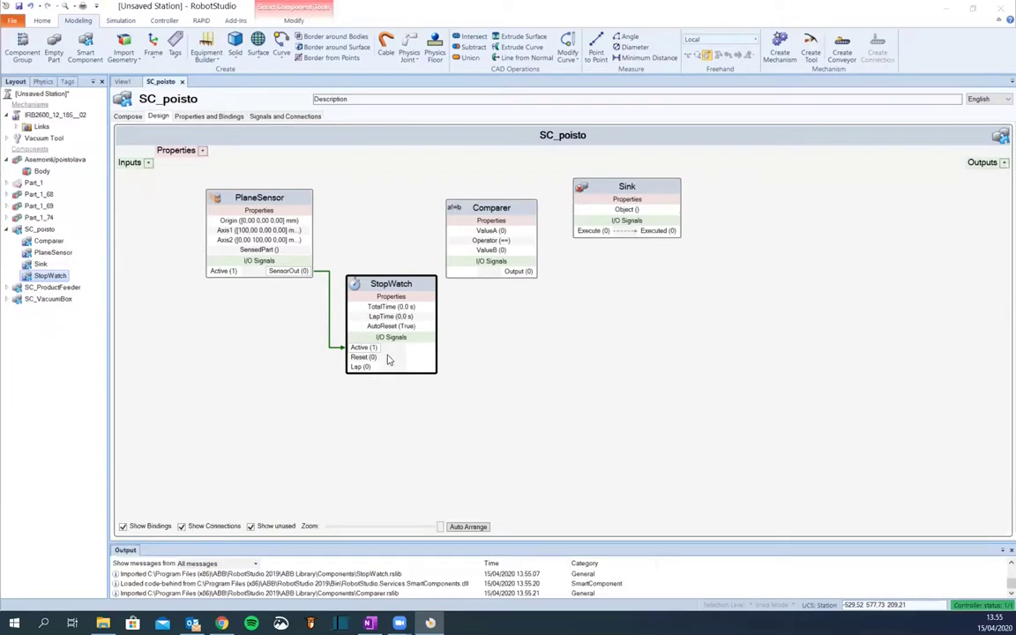
Set the Comparer's operator to > and its ValueB to 4
left_click(484, 208)
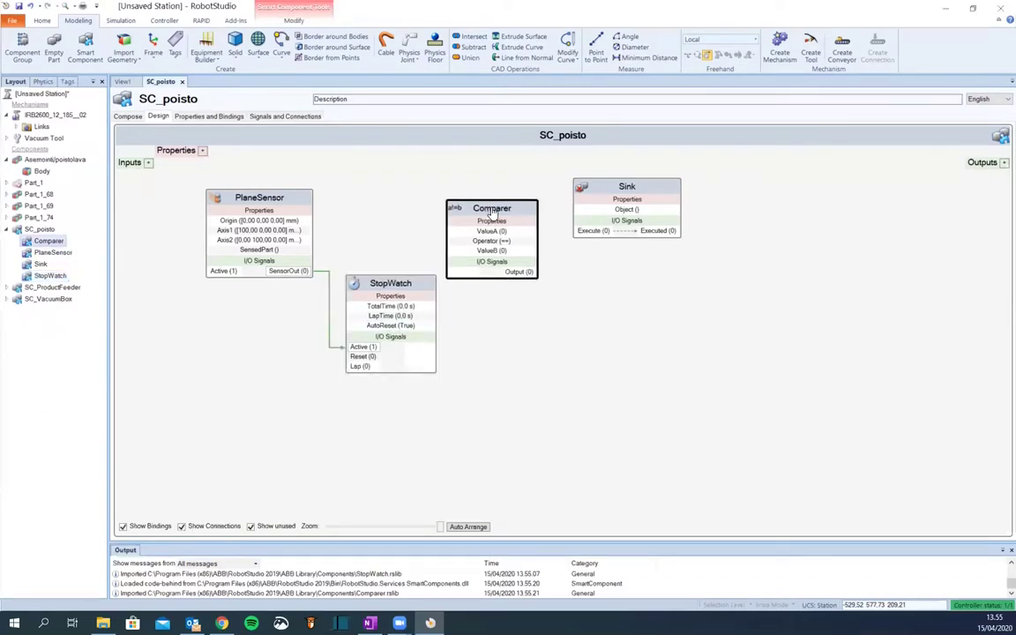
double_click(447, 202)
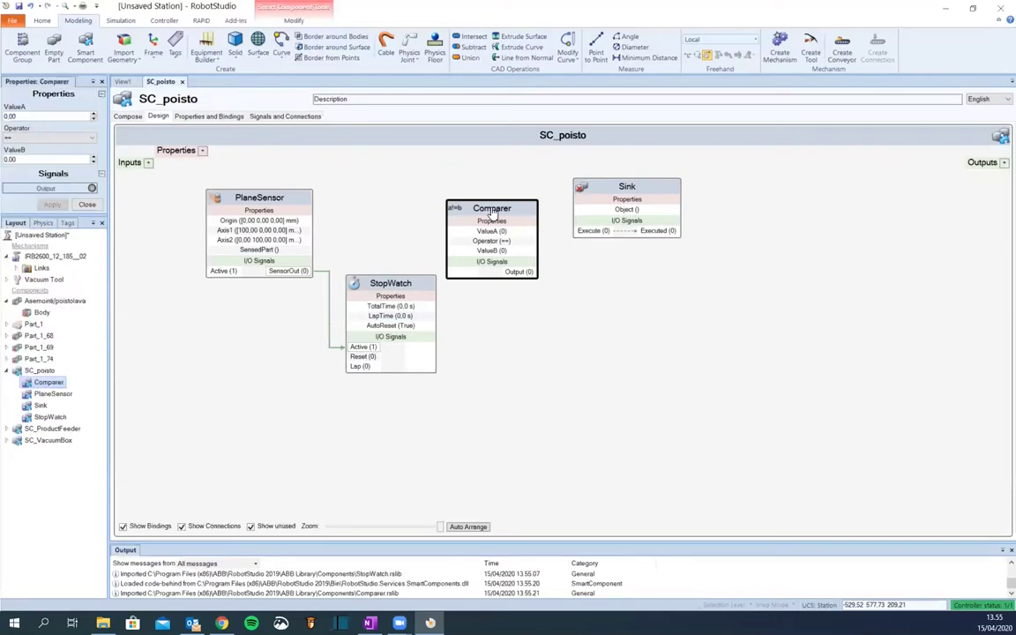
left_click(26, 139)
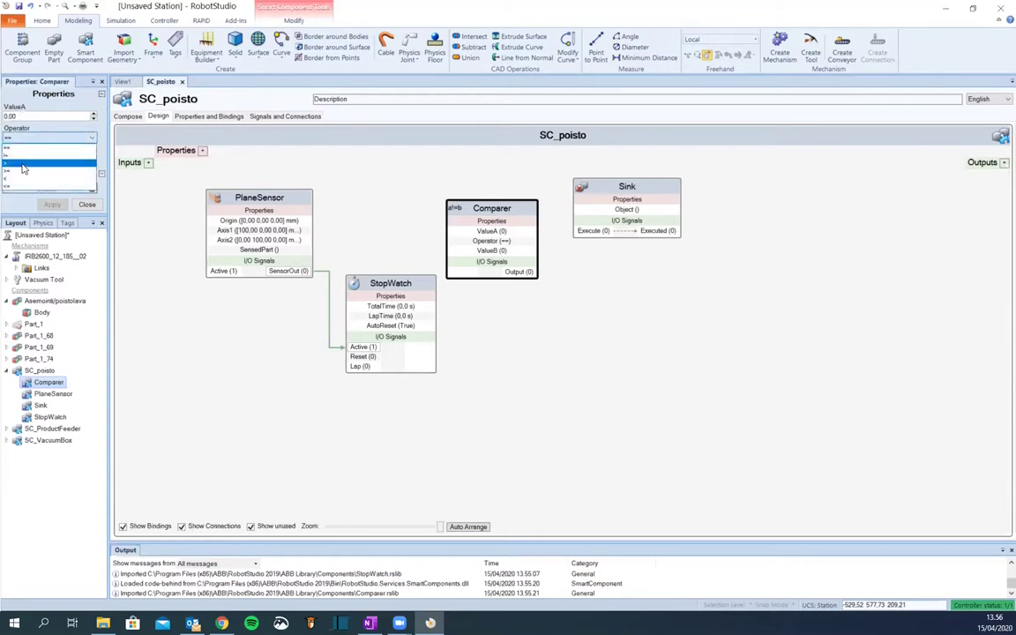
left_click(24, 165)
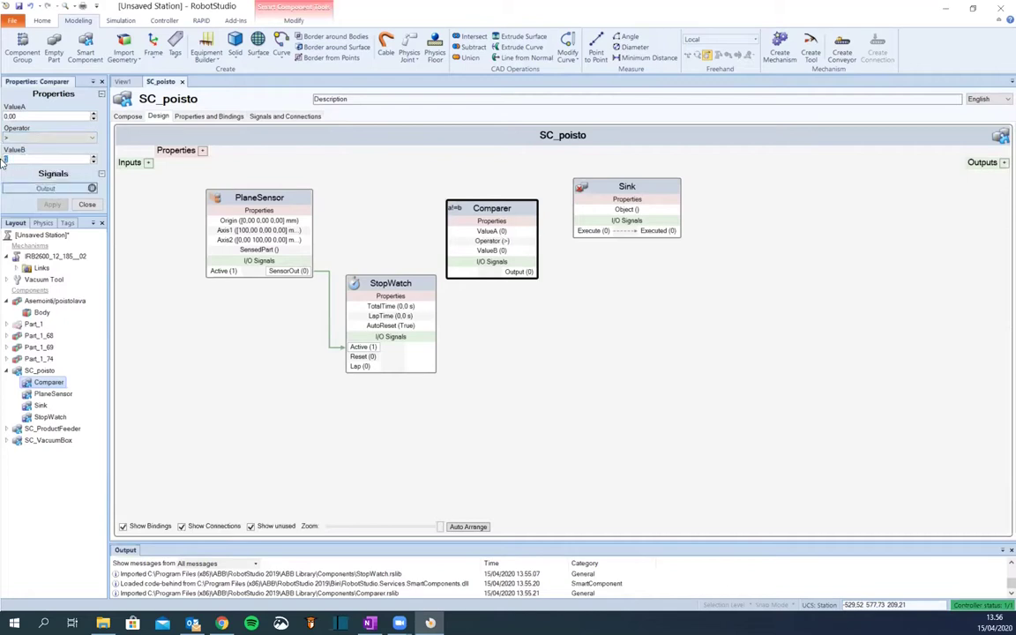
left_click(51, 204)
left_click(88, 204)
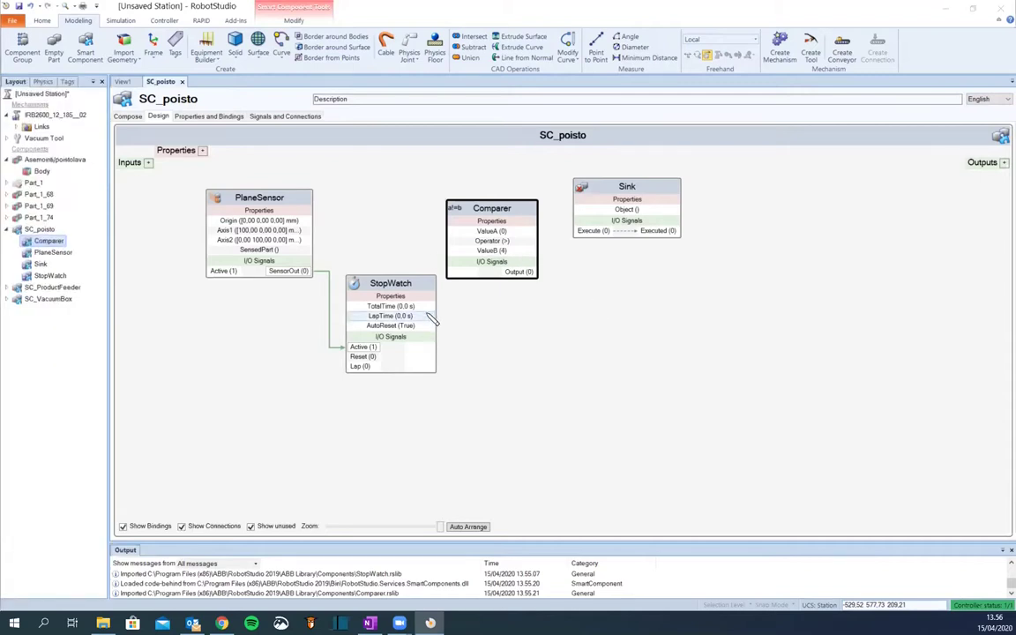
Connect StopWatch's TotalTime to Comparer's ValueA, and Comparer's Output to Sink's Execute
left_click_drag(426, 307, 448, 230)
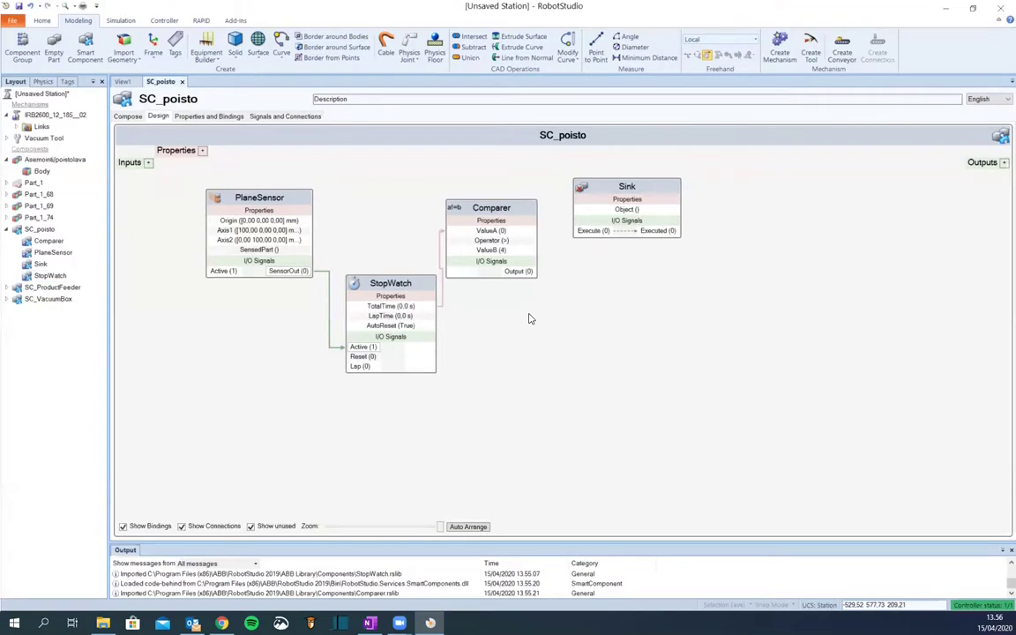
left_click_drag(531, 274, 591, 239)
Connect PlaneSensor's SensedPart to Sink's Object, and move the Comparer block down beside StopWatch
left_click_drag(280, 250, 582, 201)
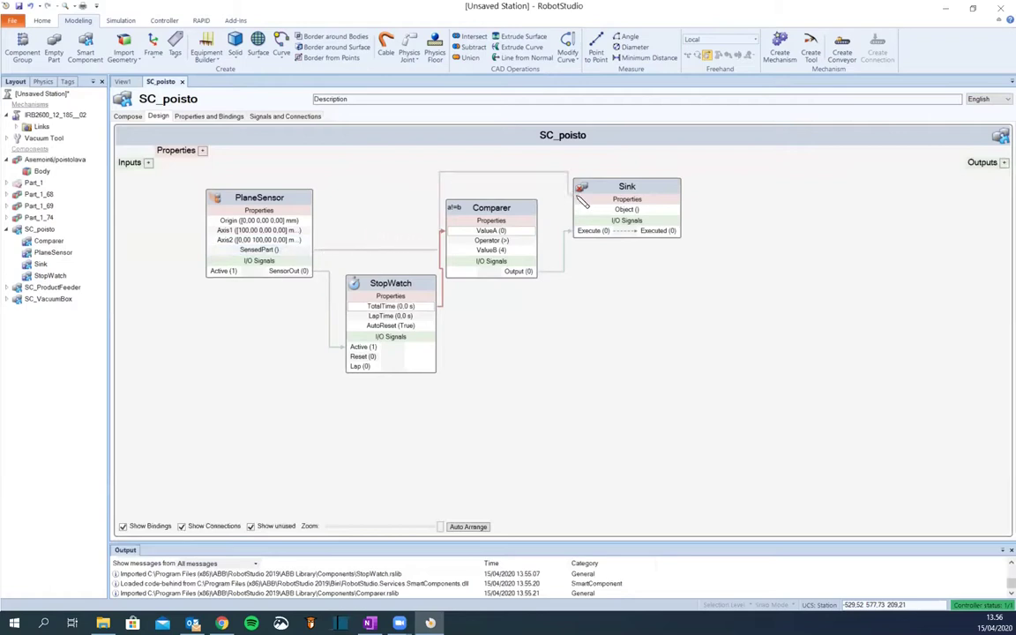
left_click_drag(482, 213, 496, 274)
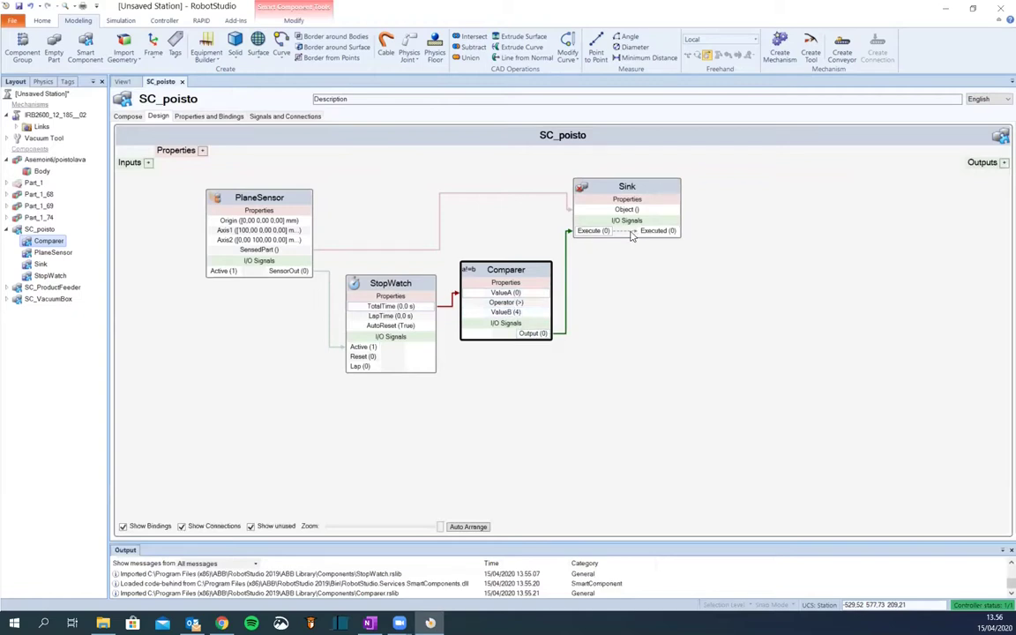
left_click_drag(264, 249, 650, 221)
Set the PlaneSensor's position in the 3D view to a picked point near the tray's lower corner, at about 364, -911, 234 mm
left_click(122, 81)
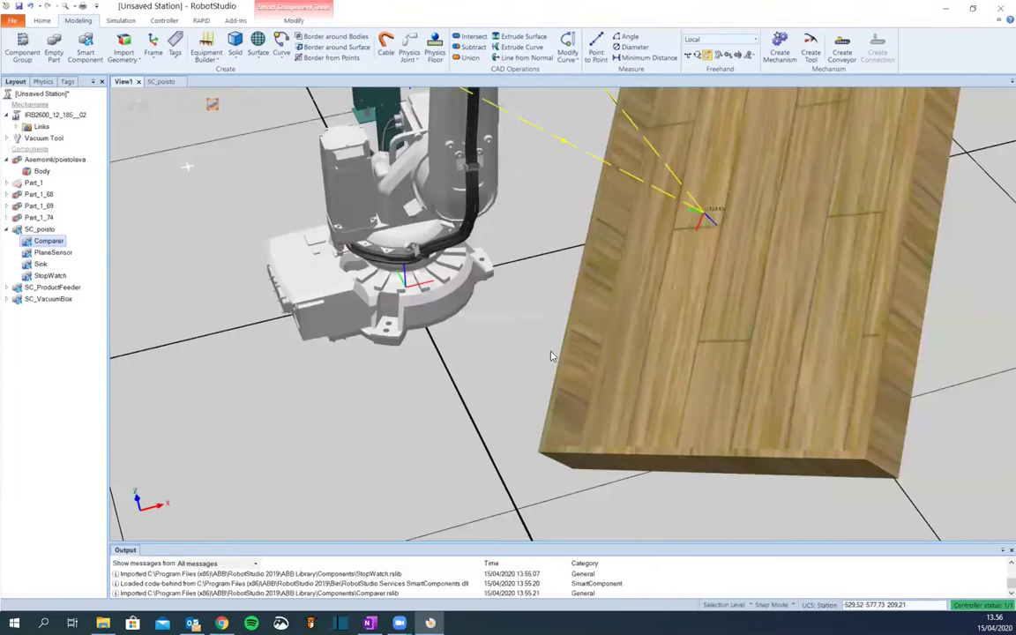
left_click(44, 230)
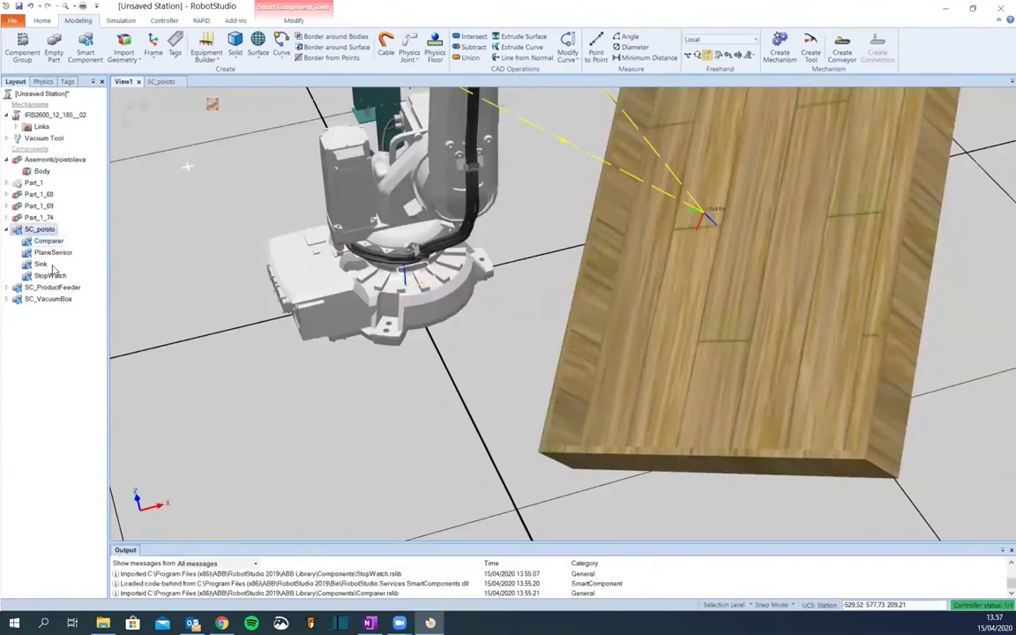
left_click(50, 254)
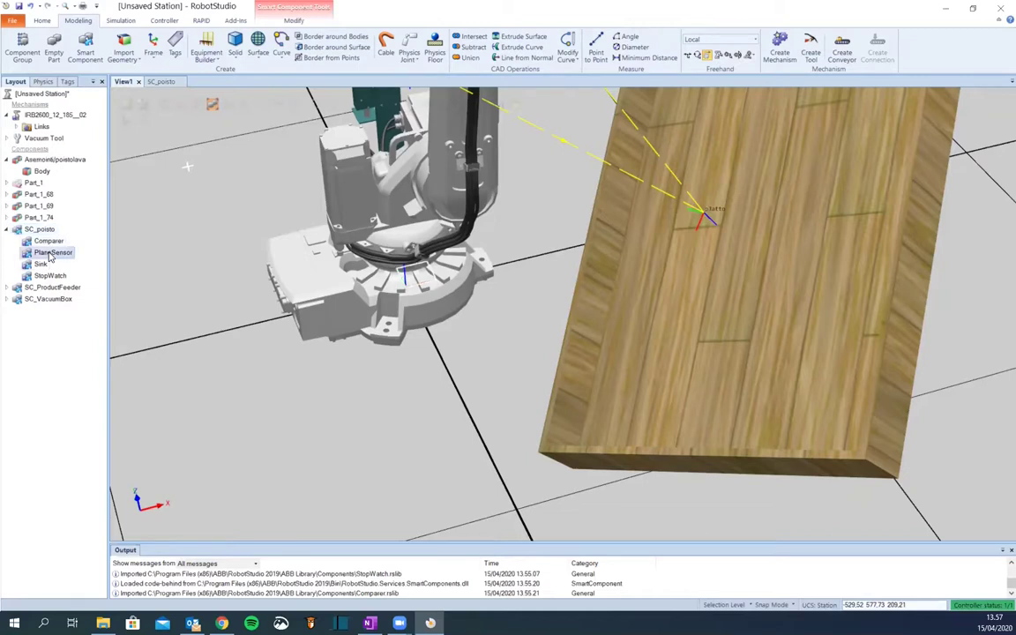
right_click(50, 255)
mouse_move(95, 394)
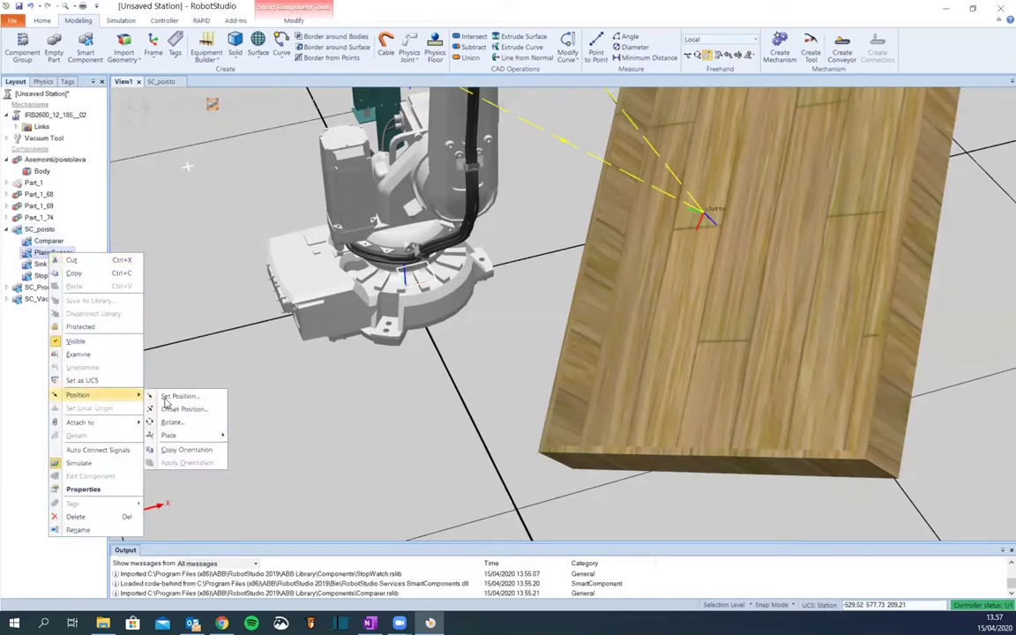
left_click(168, 394)
left_click(621, 425)
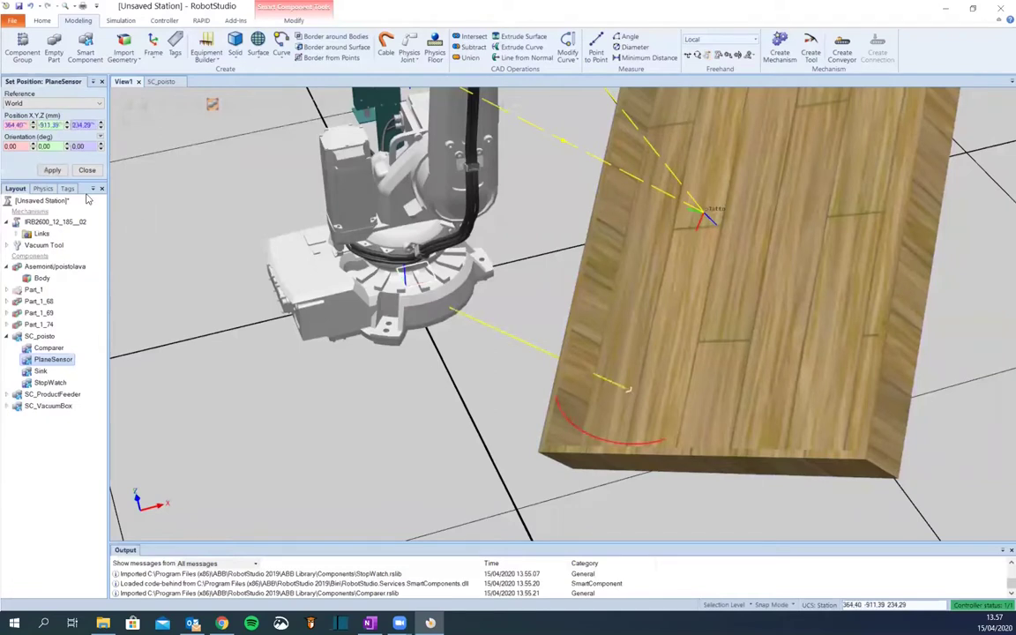
left_click(52, 169)
Move the PlaneSensor freehand closer to the tray's lower corner, to about 301, -945, 170 mm
left_click(689, 55)
mouse_move(595, 402)
left_mouse_down()
mouse_move(486, 433)
mouse_move(601, 426)
mouse_move(573, 415)
mouse_move(589, 407)
left_mouse_up()
left_click_drag(611, 365, 615, 388)
mouse_move(617, 428)
left_mouse_down()
mouse_move(626, 441)
mouse_move(621, 418)
left_mouse_up()
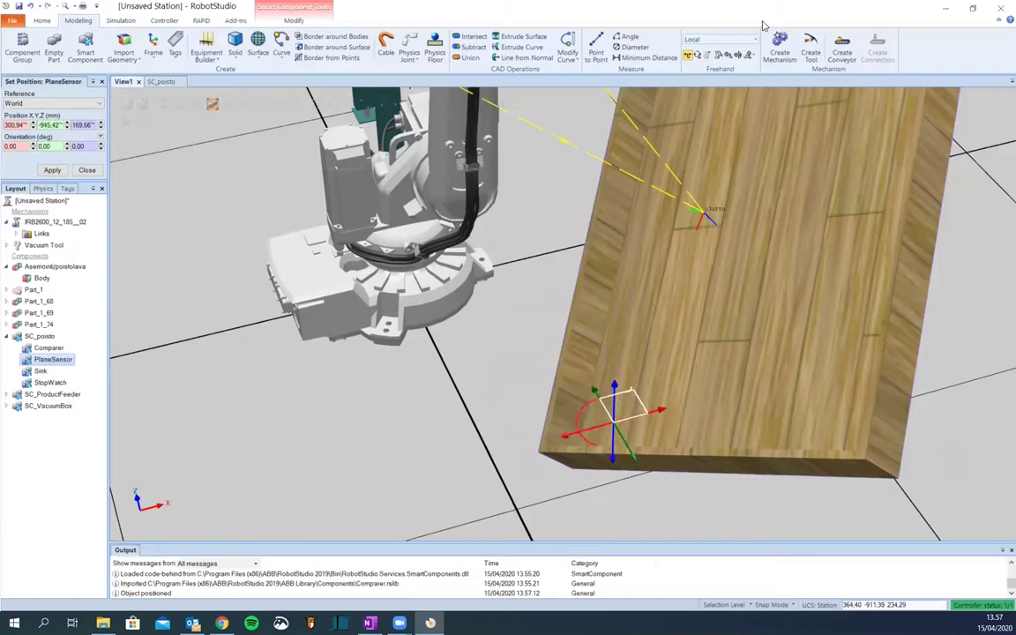
Rotate the PlaneSensor freehand about its Y axis by about 37 degrees and apply the position
left_click(697, 56)
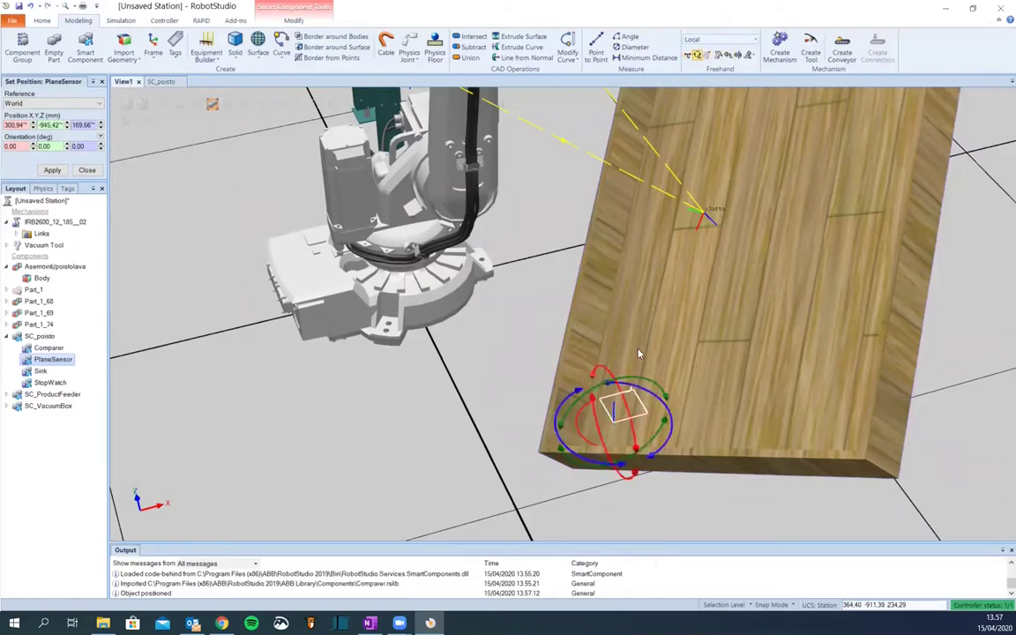
left_click_drag(587, 388, 623, 381)
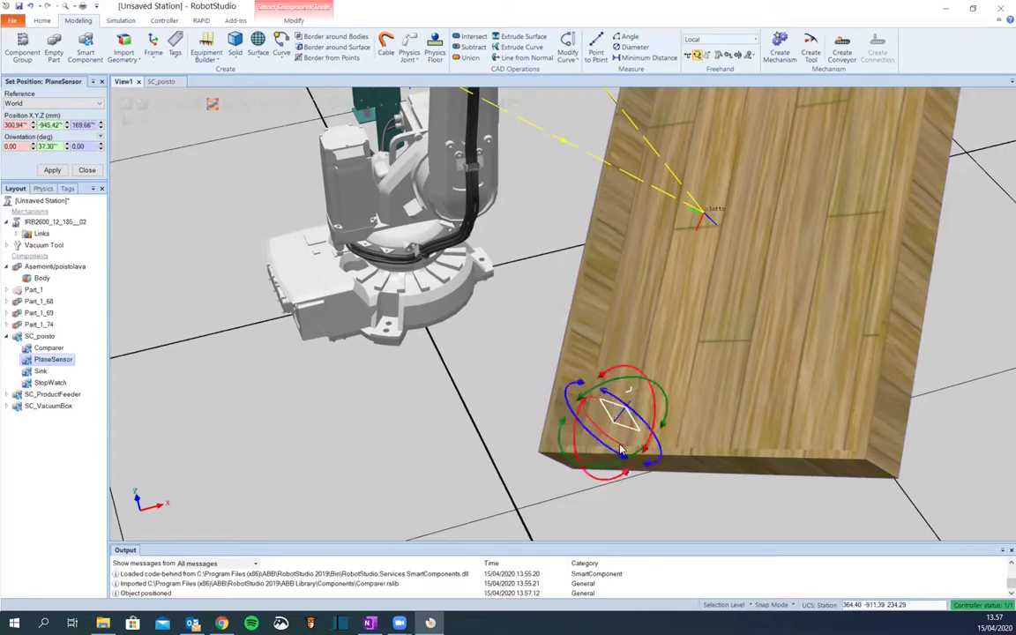
scroll(612, 458, "up", 2)
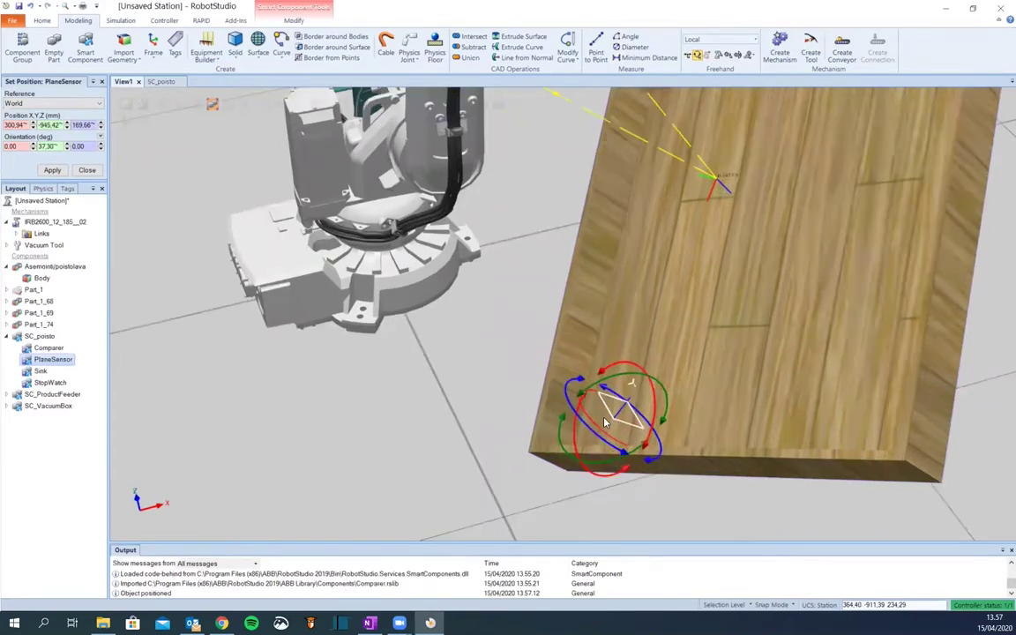
left_click(52, 171)
left_click(86, 170)
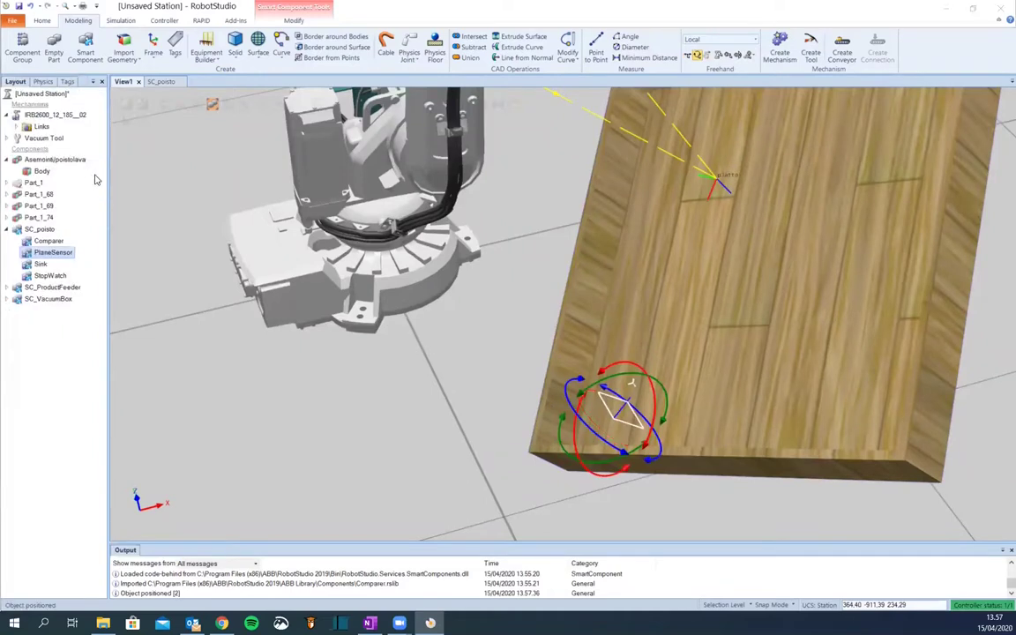
left_click(502, 378)
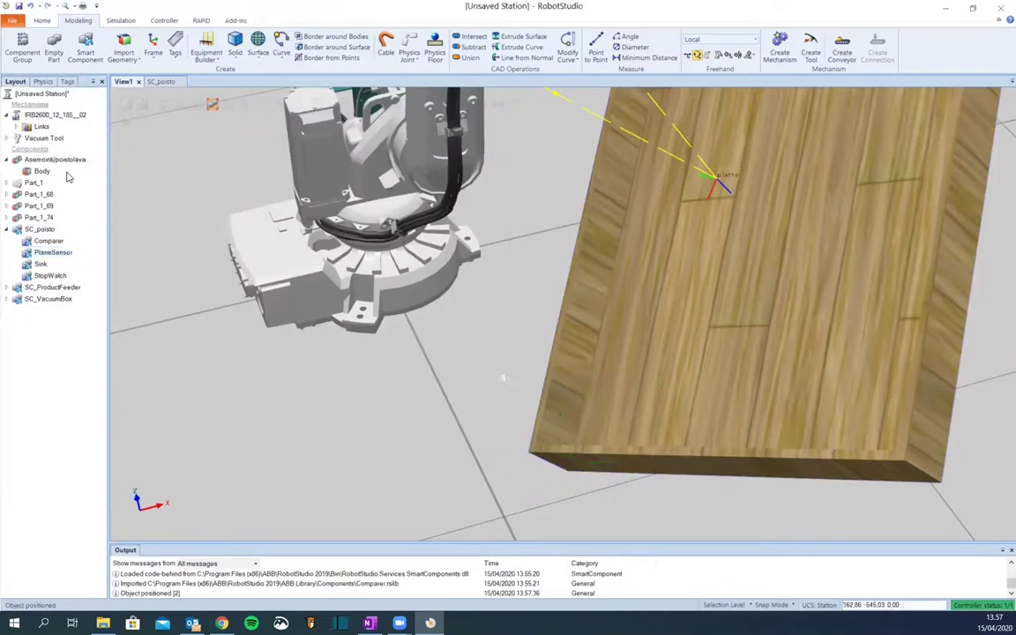
Move the PlaneSensor freehand along its local axes to refine its placement in the tray's lower corner
left_click(46, 254)
scroll(663, 394, "up", 5)
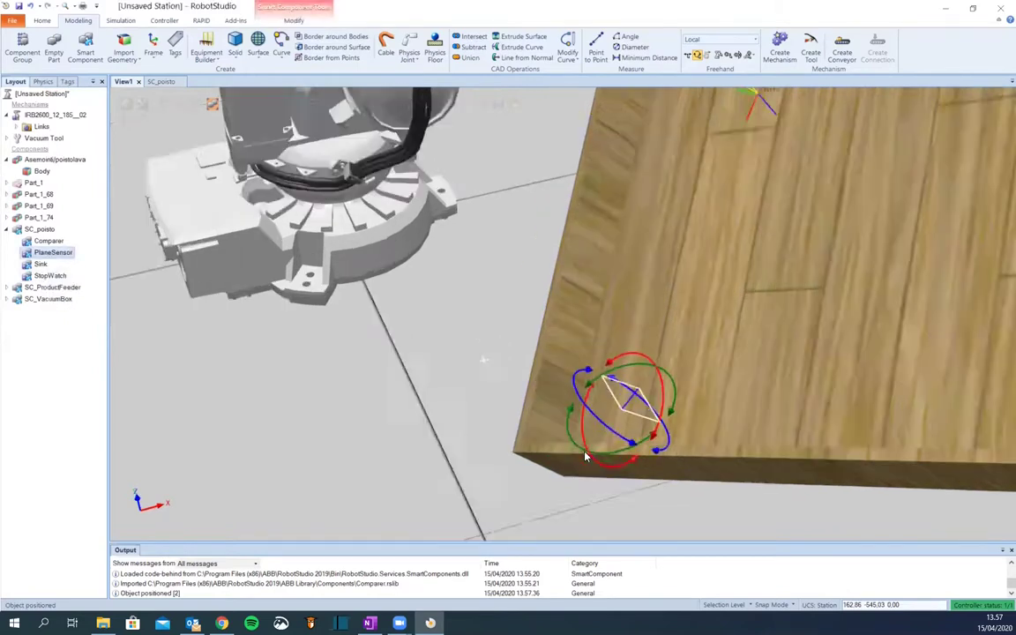
left_click(687, 56)
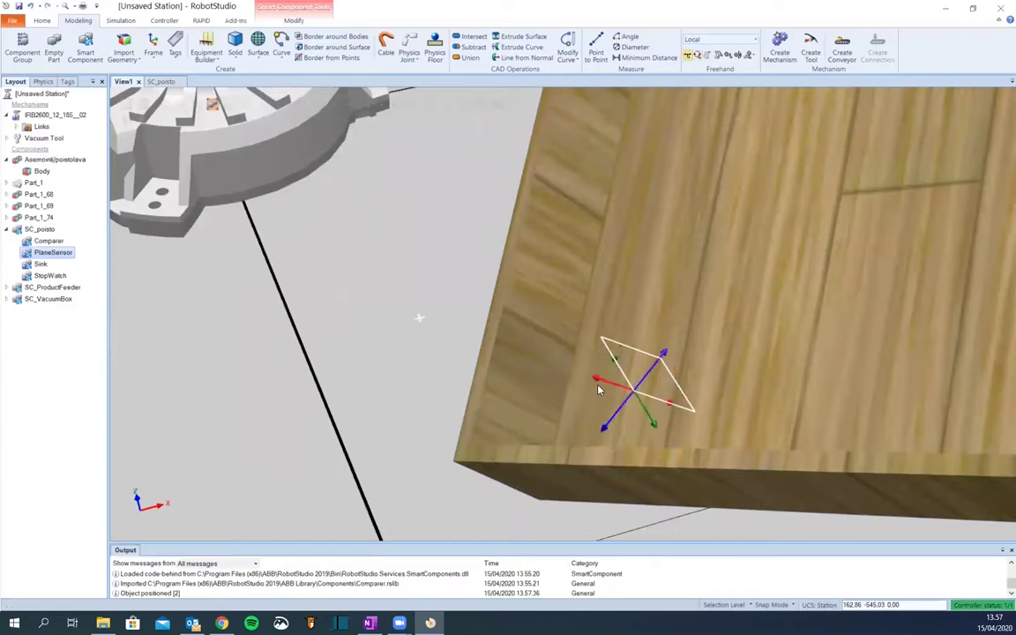
left_click_drag(599, 385, 540, 369)
left_click_drag(607, 408, 614, 441)
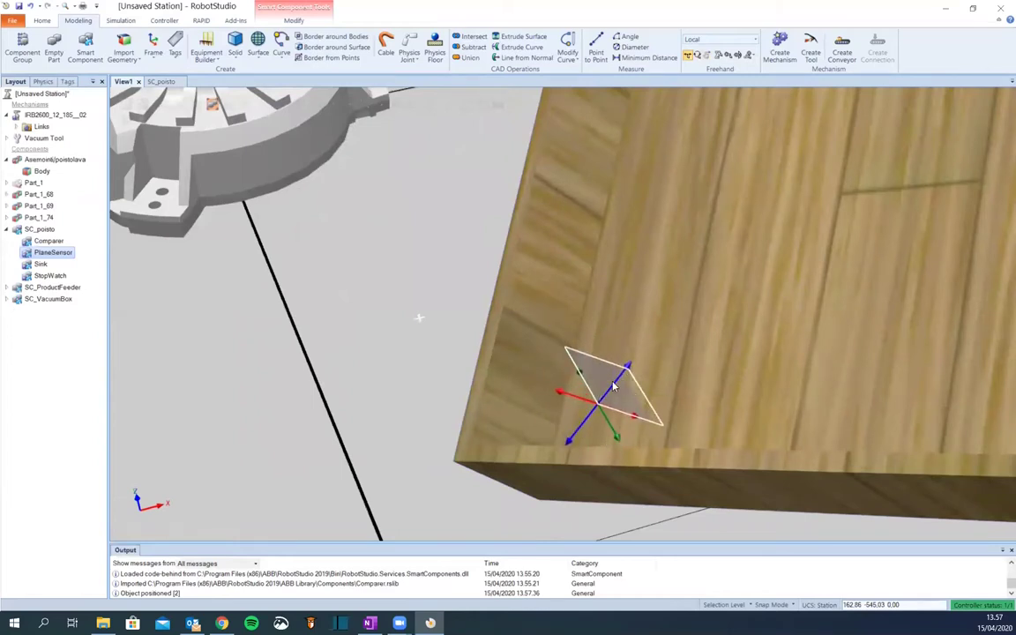
left_click_drag(614, 390, 627, 375)
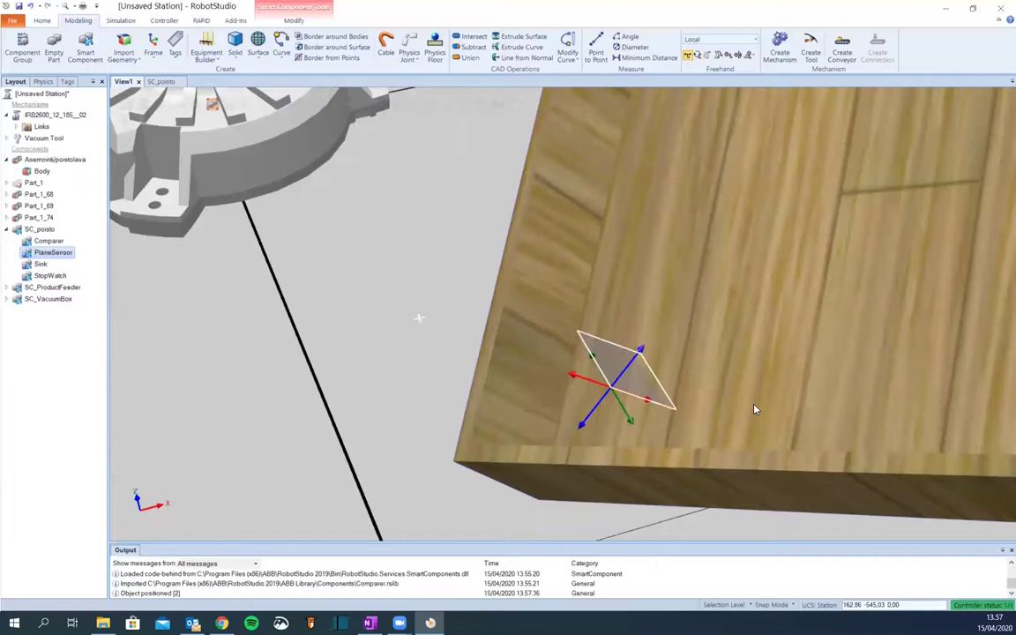
Turn off Detectable by Sensors for the tray part Asemointi/poistolava
mouse_move(756, 377)
left_mouse_down("ctrl+shift")
mouse_move(711, 358)
mouse_move(719, 373)
mouse_move(707, 404)
mouse_move(771, 369)
left_mouse_up("ctrl+shift")
right_click(772, 367)
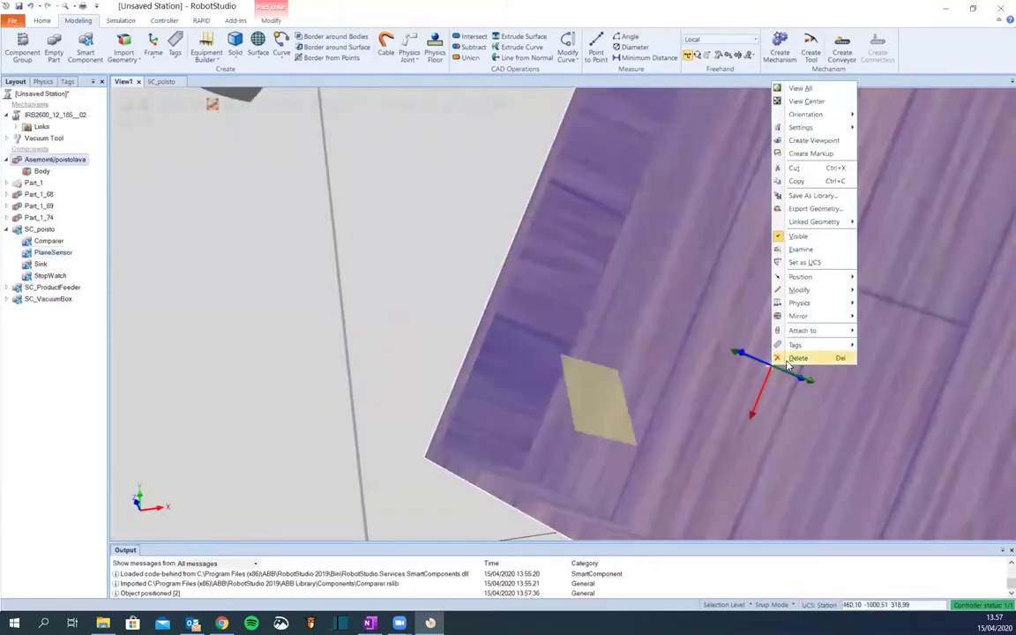
mouse_move(820, 280)
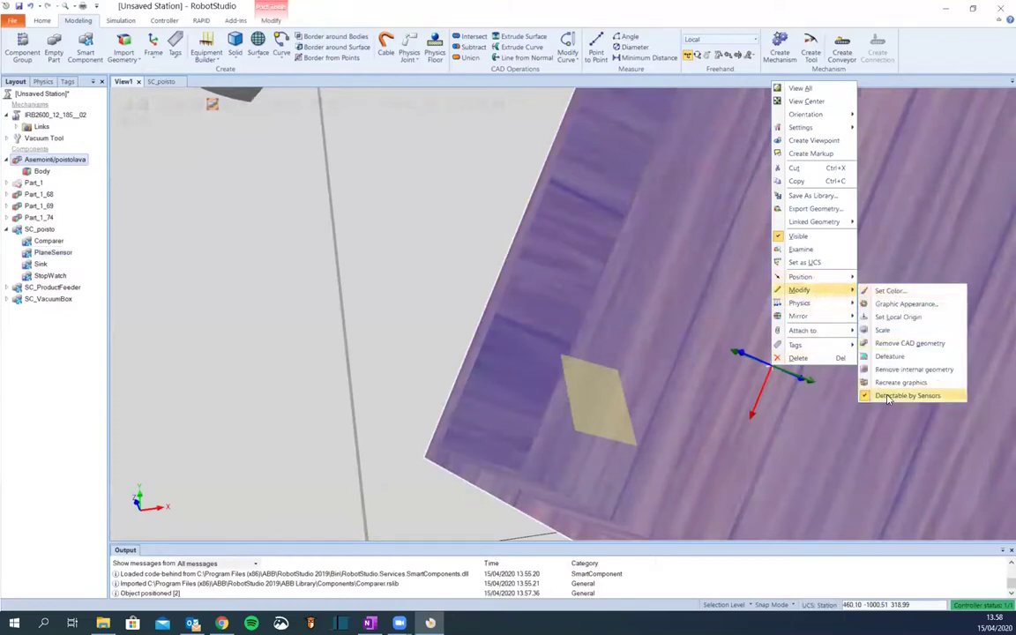
left_click(887, 398)
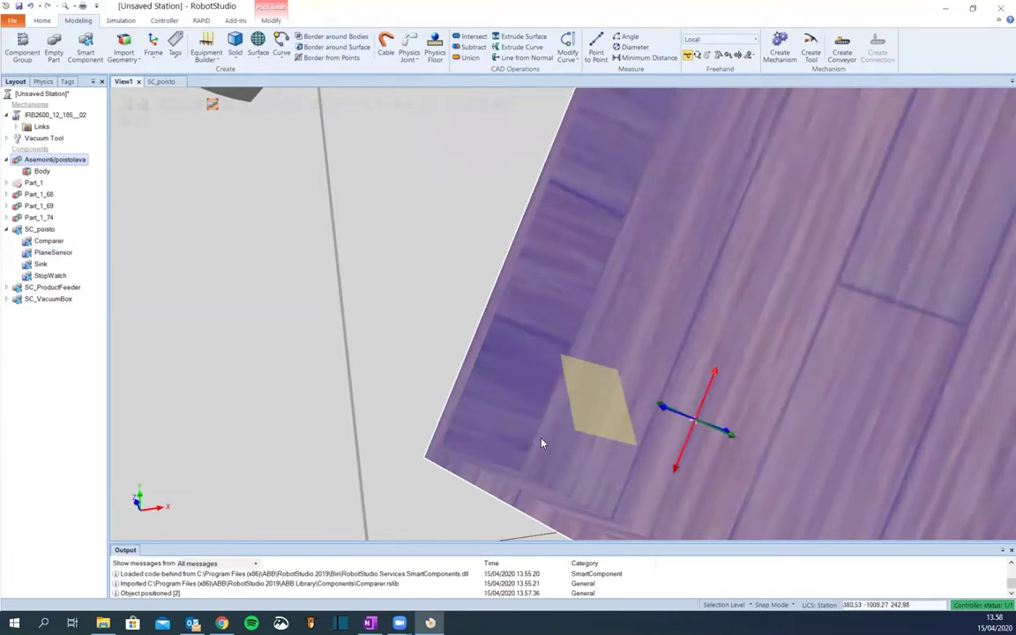
Raise the PlaneSensor slightly along its local Z axis, away from the tray floor
left_click_drag(297, 305, 705, 433, "ctrl+shift")
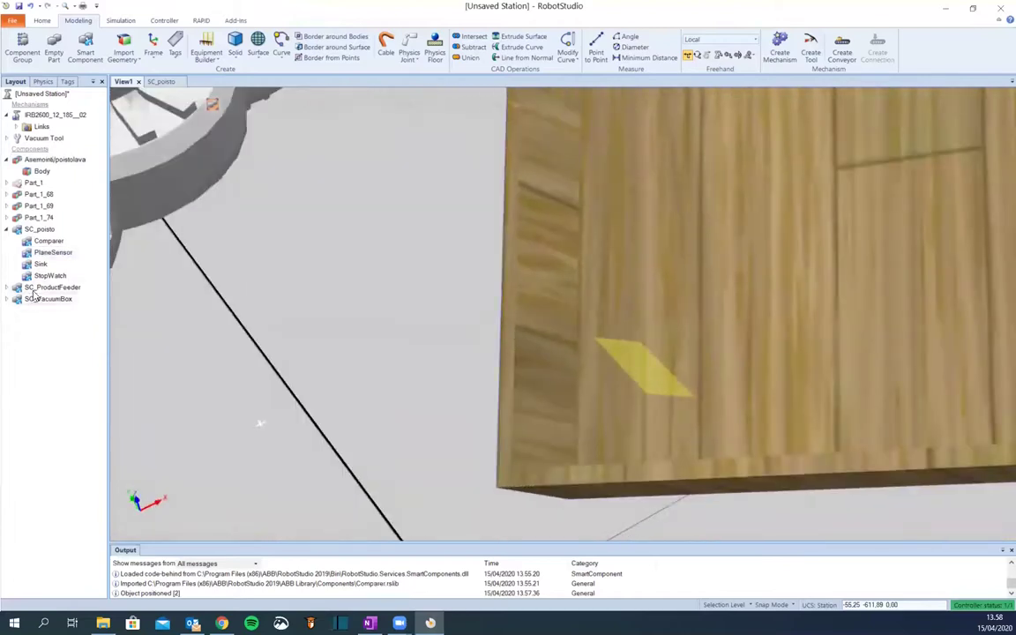
left_click(46, 252)
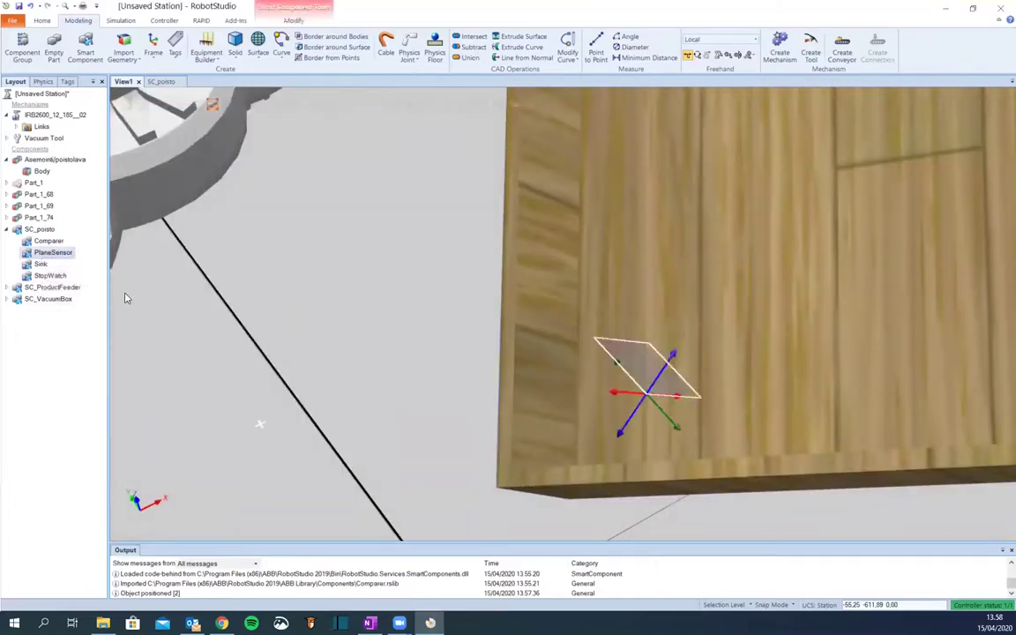
left_click_drag(620, 443, 641, 408)
mouse_move(739, 410)
left_mouse_down("ctrl+shift")
mouse_move(685, 368)
mouse_move(722, 400)
mouse_move(720, 418)
left_mouse_up("ctrl+shift")
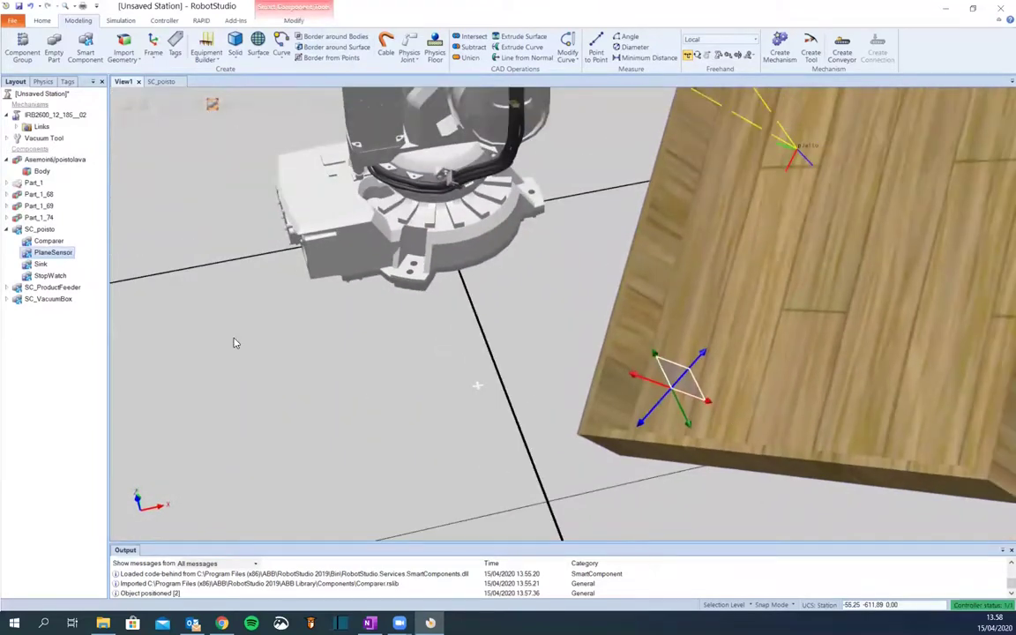
Check which objects are simulated in the simulation setup, close the SC_poisto editor and start the simulation
left_click(7, 230)
scroll(445, 468, "down", 5)
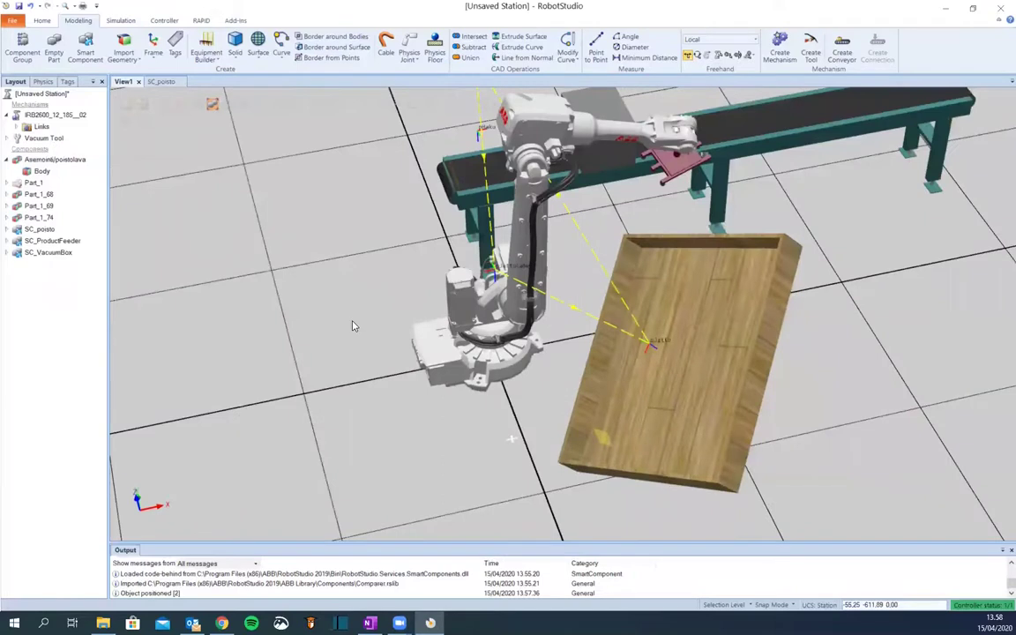
left_click(134, 24)
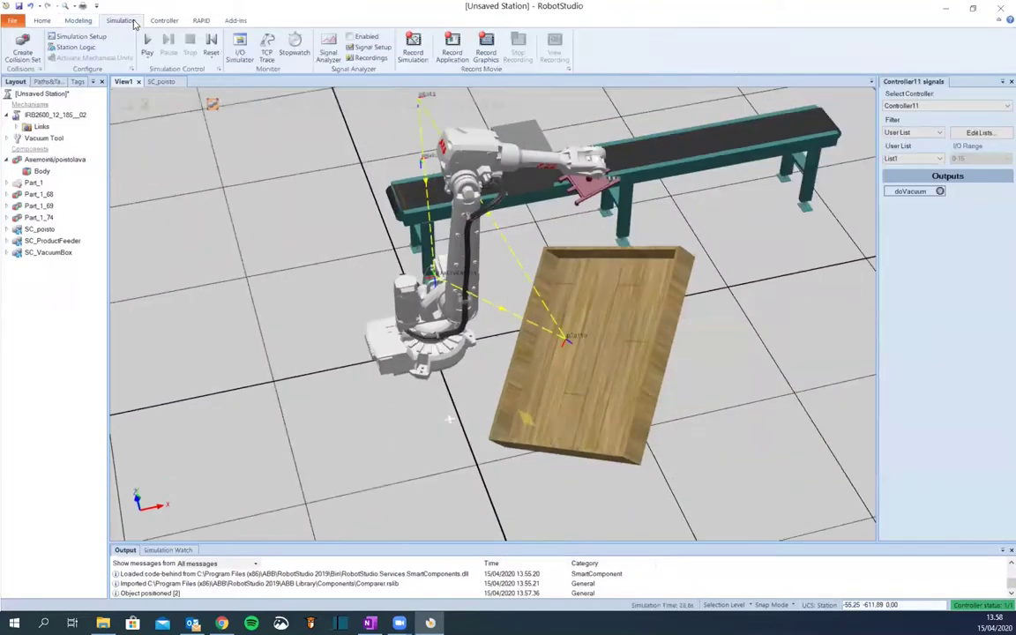
left_click(84, 37)
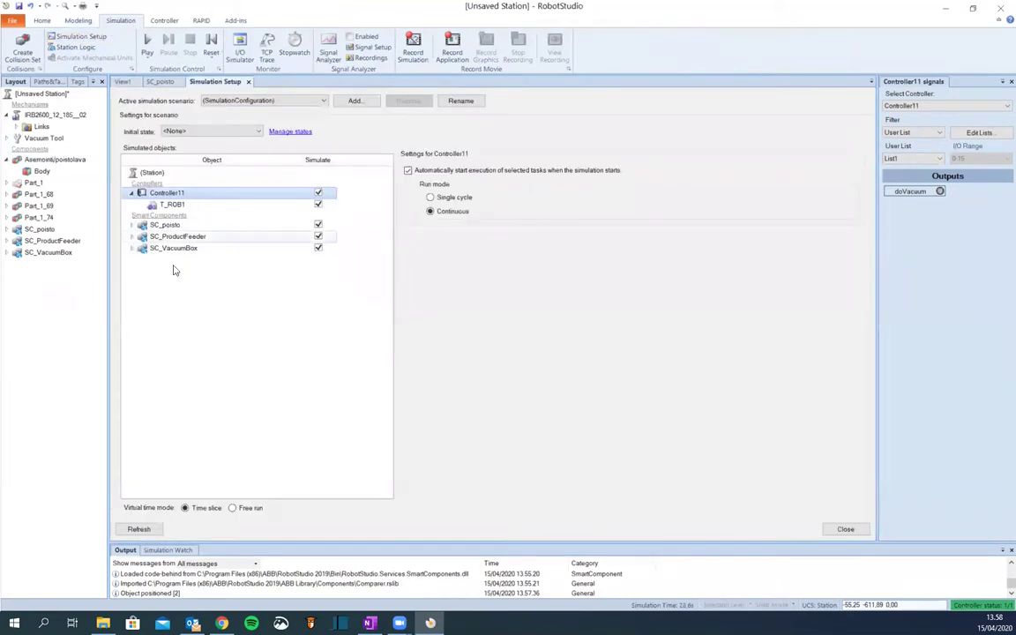
left_click(842, 529)
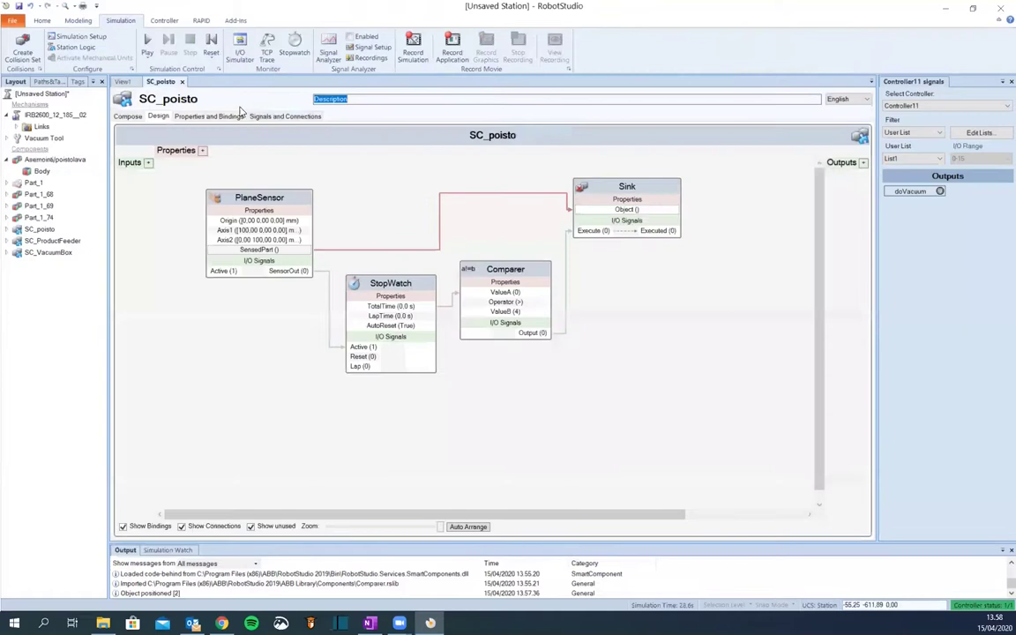
left_click(182, 82)
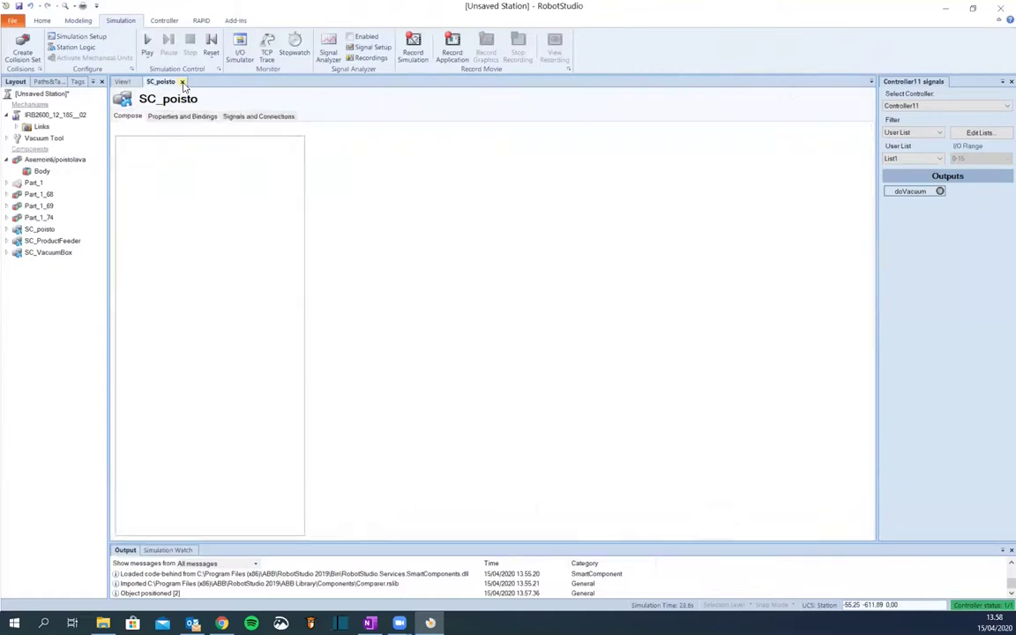
left_click(148, 45)
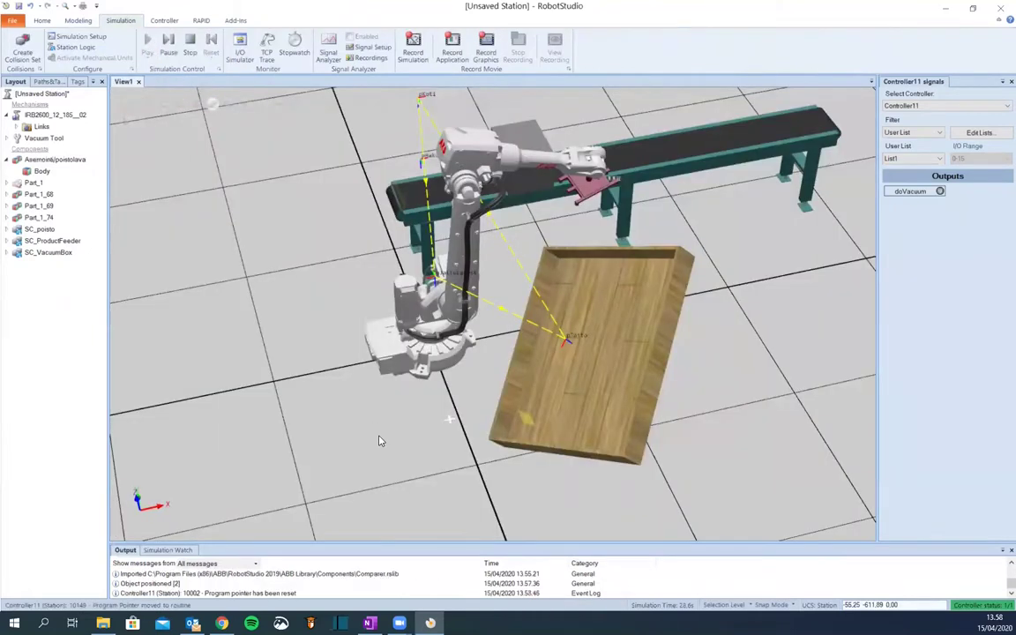
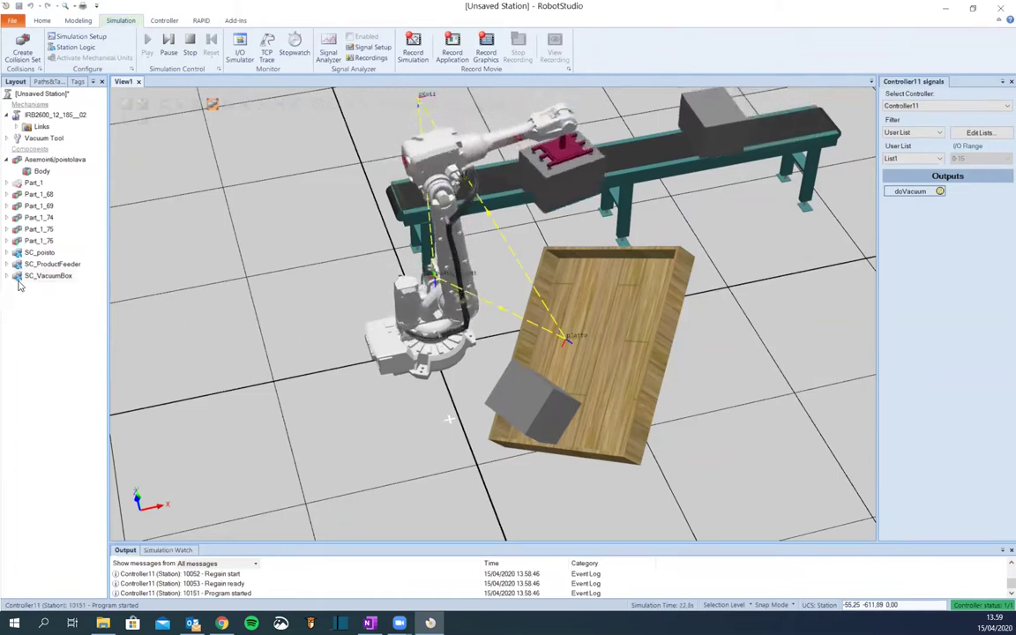
Open SC_poisto for editing while the simulation runs and place its editor side by side with the 3D view
double_click(39, 252)
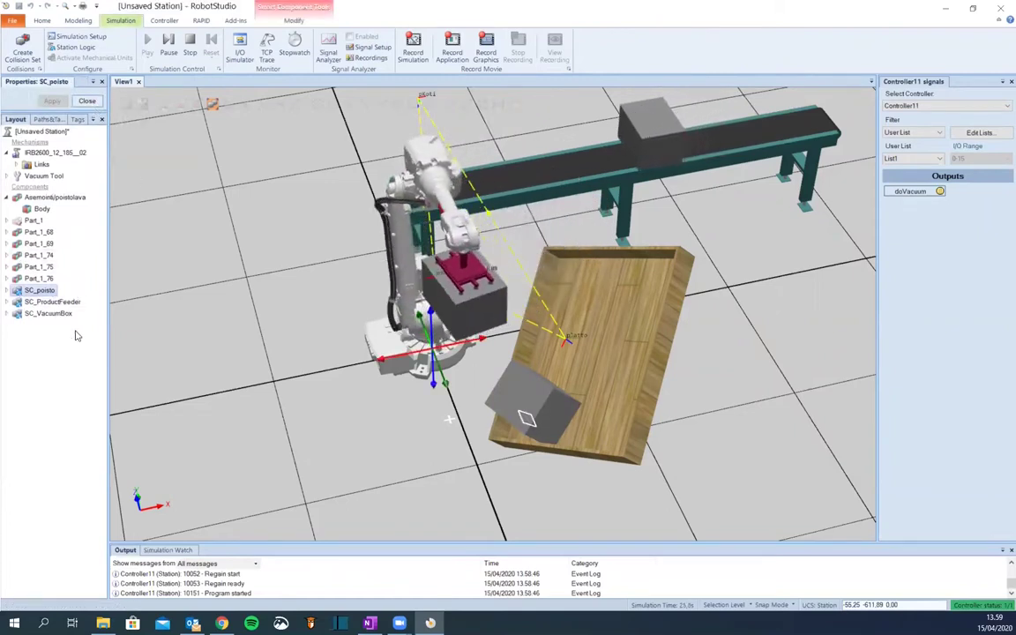
right_click(39, 292)
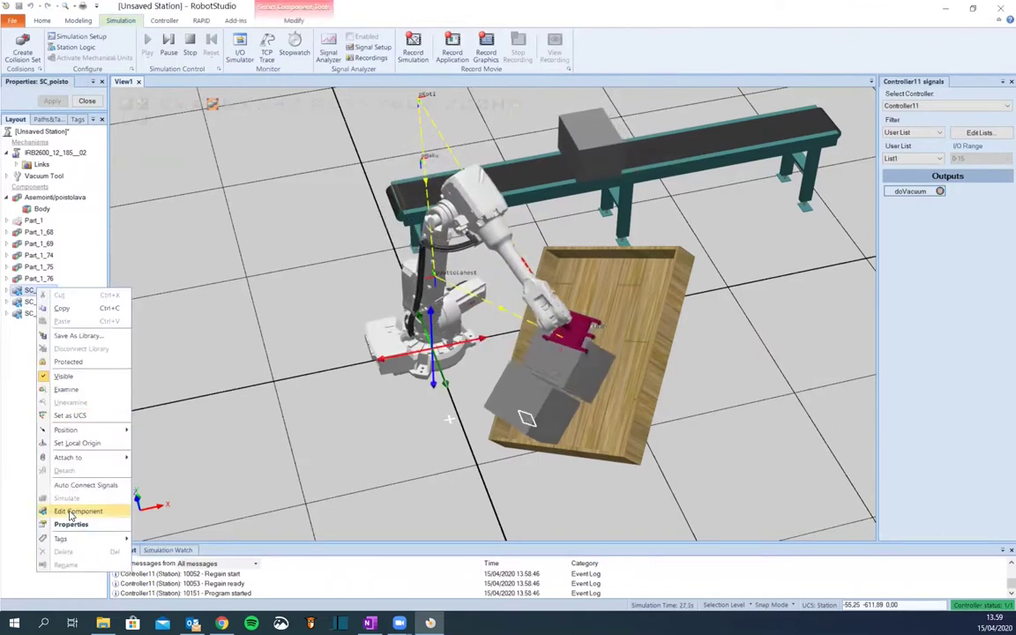
left_click(77, 512)
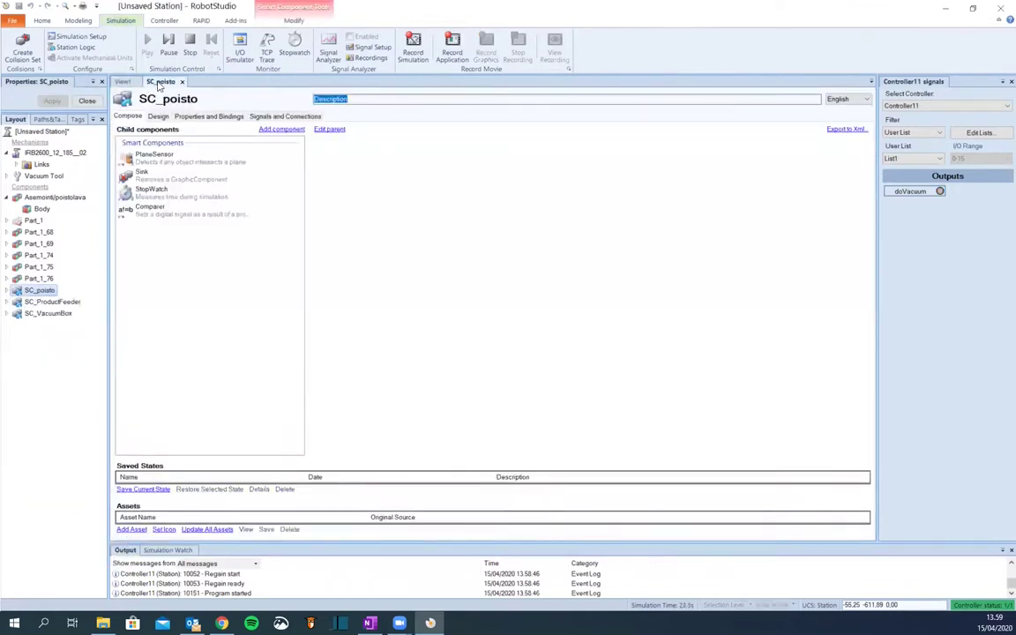
right_click(159, 86)
left_click(181, 130)
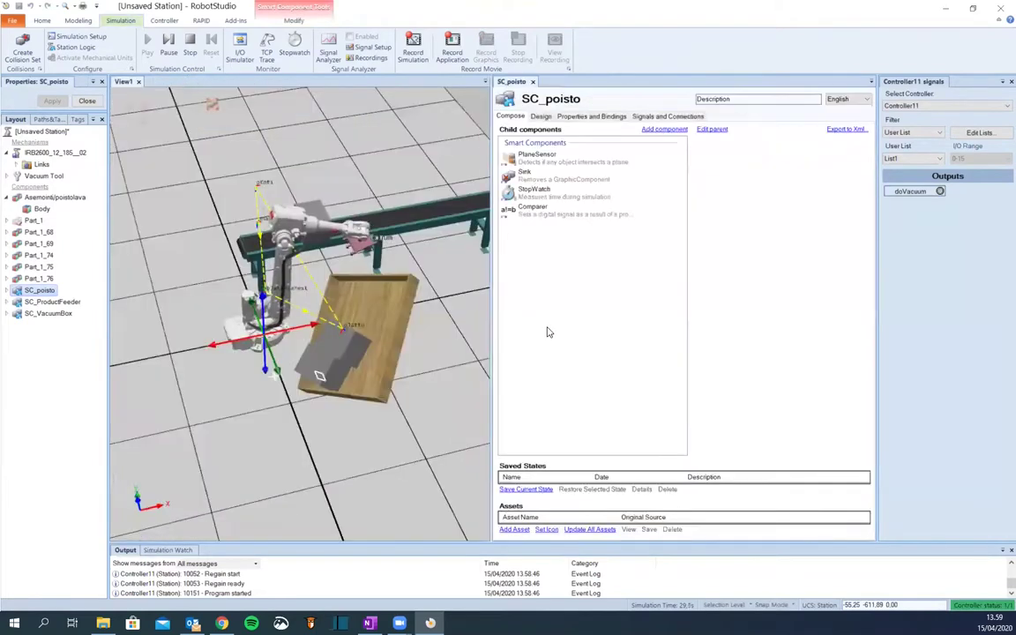
Display SC_poisto's component diagram in a widened editor, examine its connections and close the component's properties
left_click(541, 118)
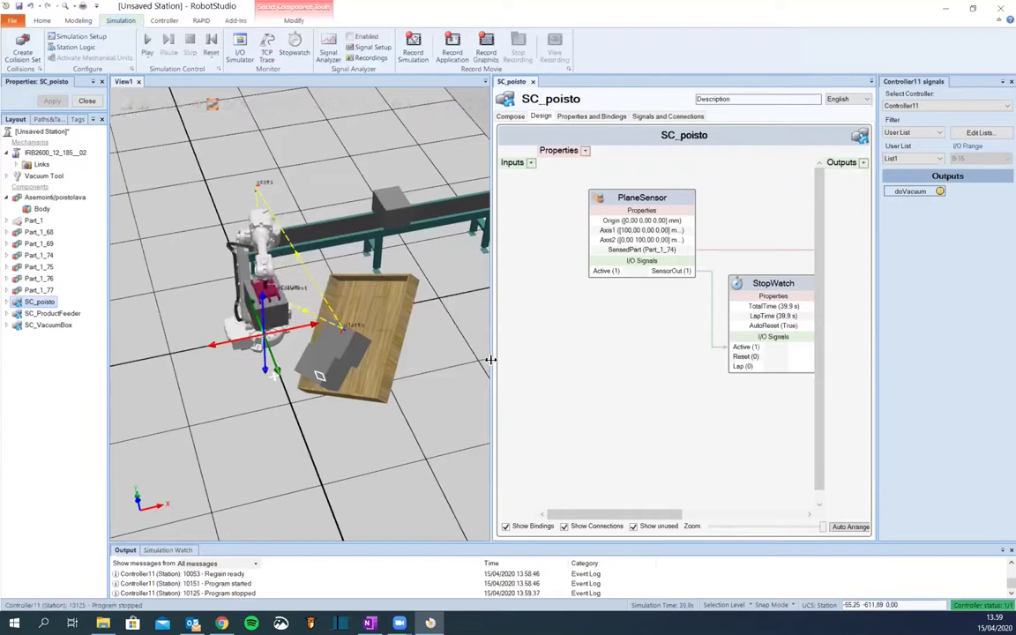
left_click_drag(345, 355, 346, 353)
left_click_drag(666, 511, 704, 524)
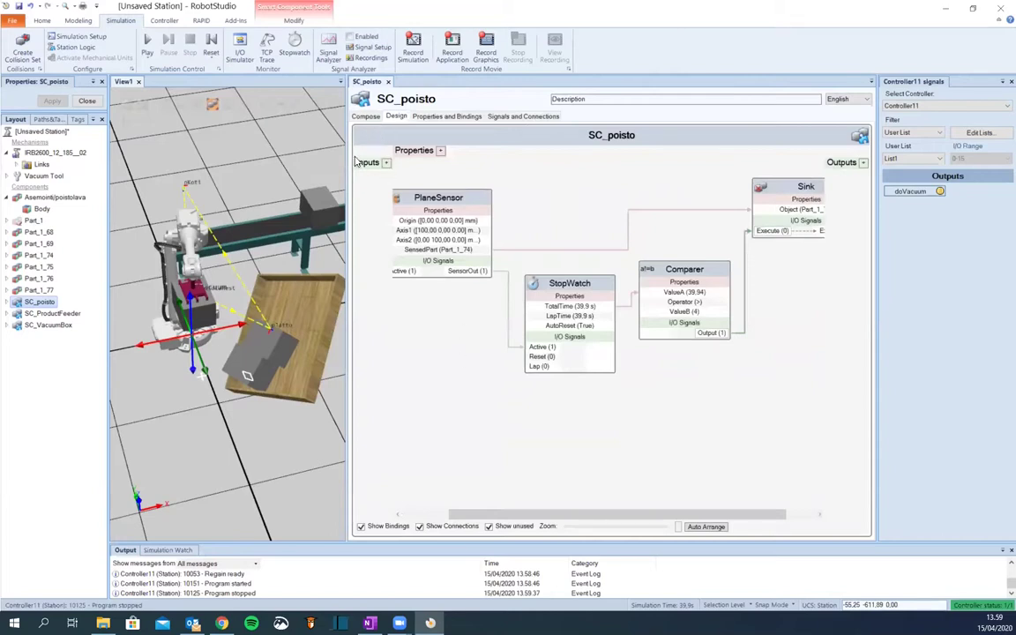
left_click(88, 104)
Add a SimulationEvents component to SC_poisto
left_click(365, 115)
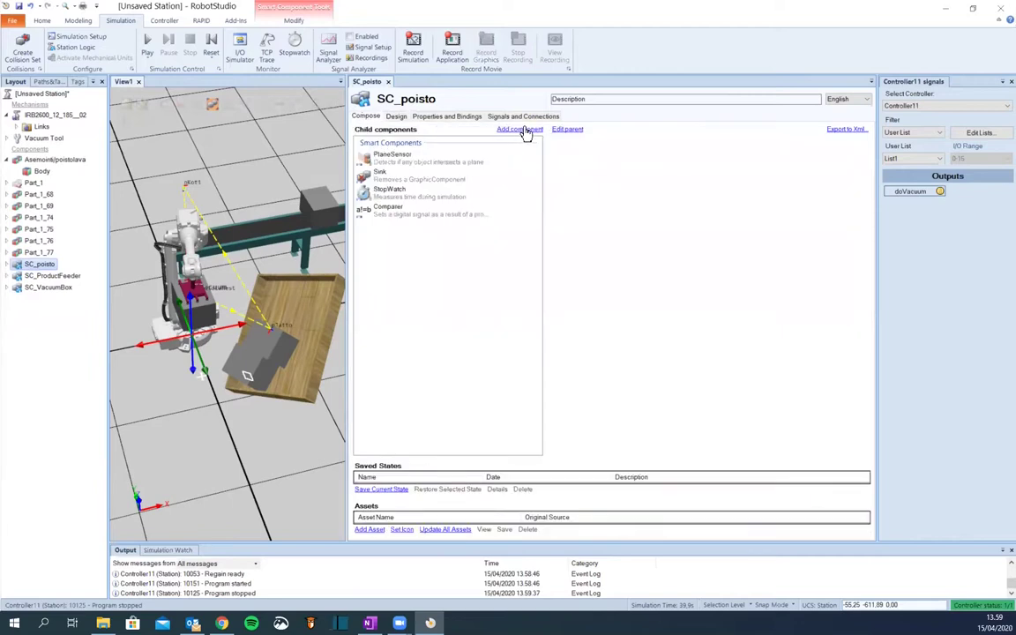
left_click(521, 130)
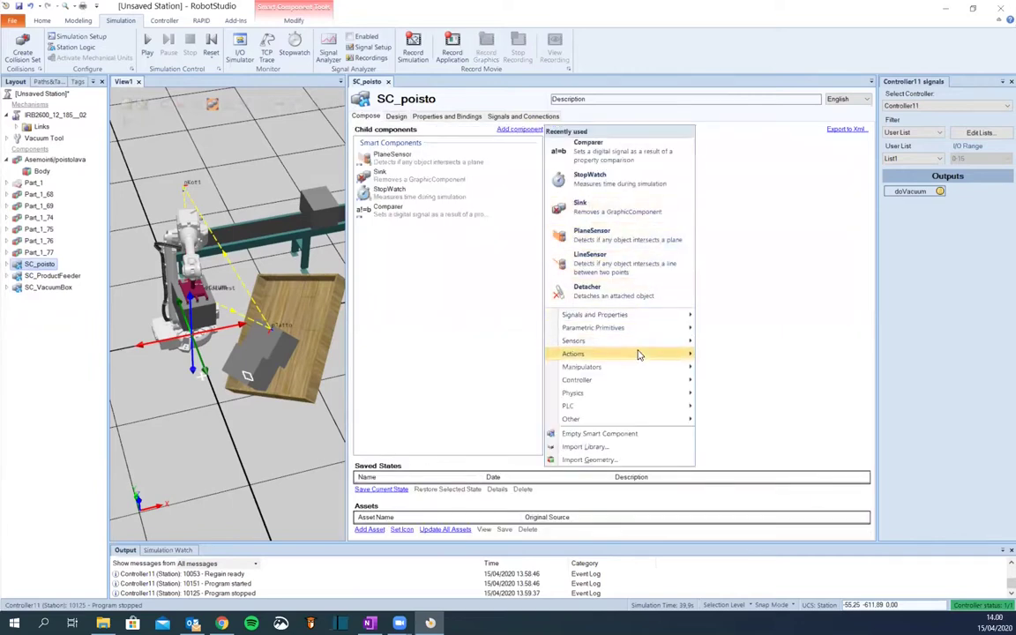
mouse_move(639, 355)
mouse_move(640, 319)
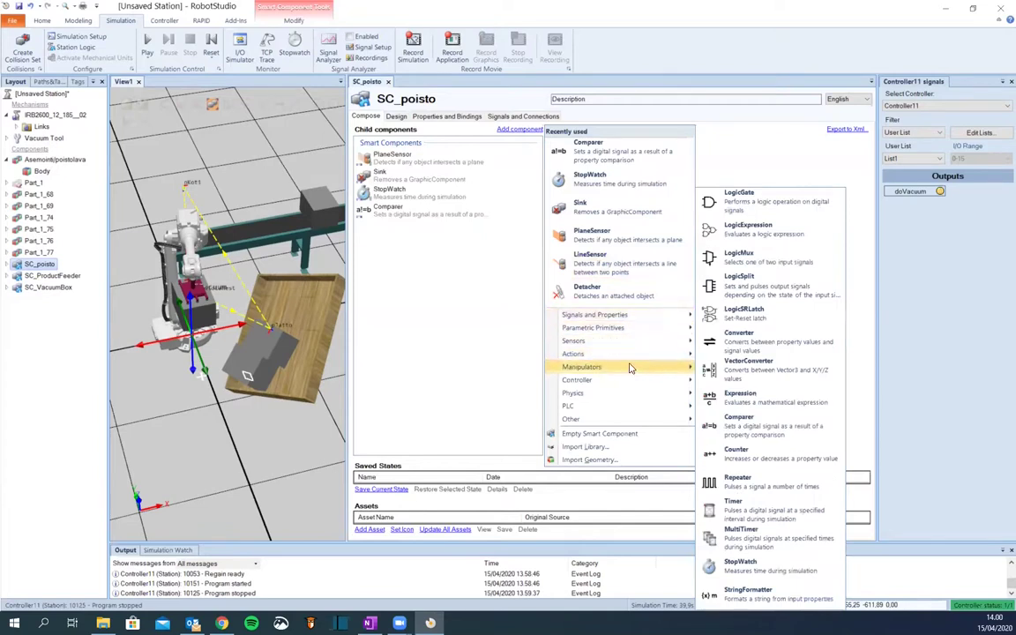
mouse_move(627, 382)
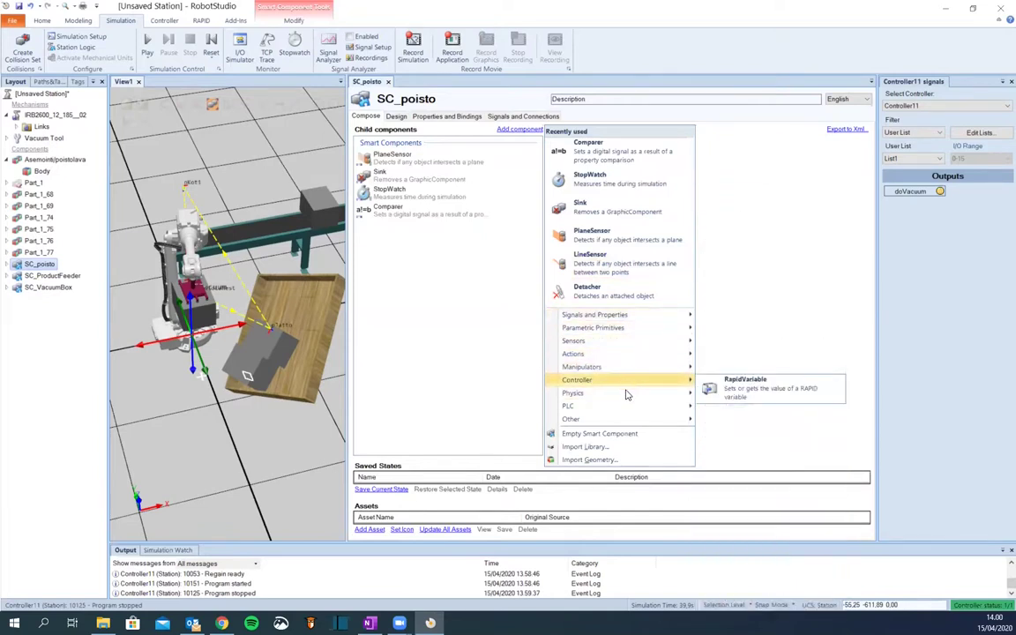
mouse_move(621, 422)
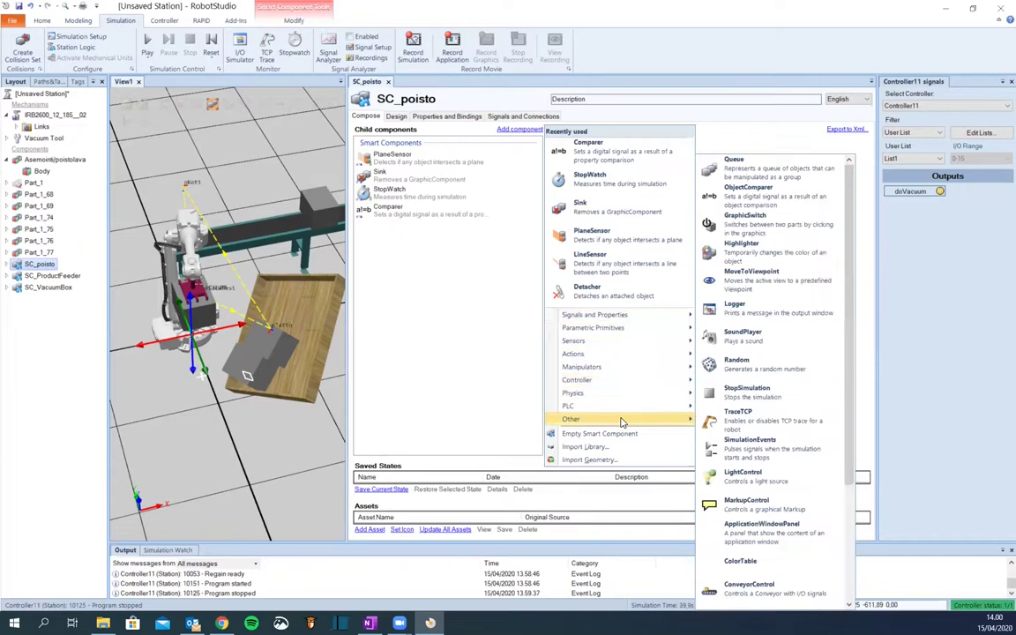
left_click(749, 441)
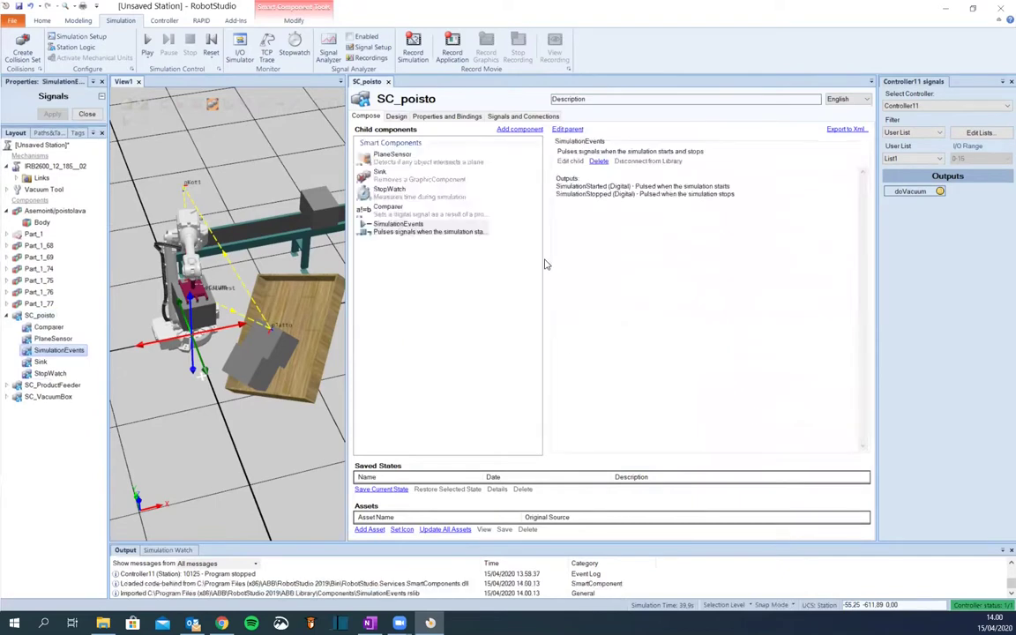
Place the SimulationEvents block beneath PlaneSensor and connect its SimulationStarted output to the StopWatch Reset input
left_click(395, 118)
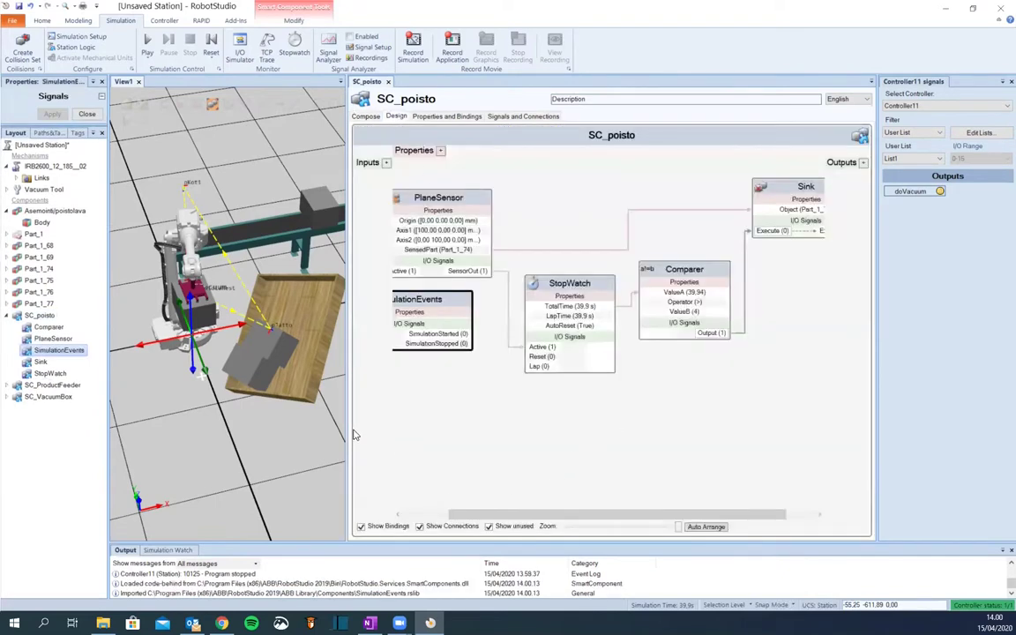
left_click_drag(346, 431, 178, 427)
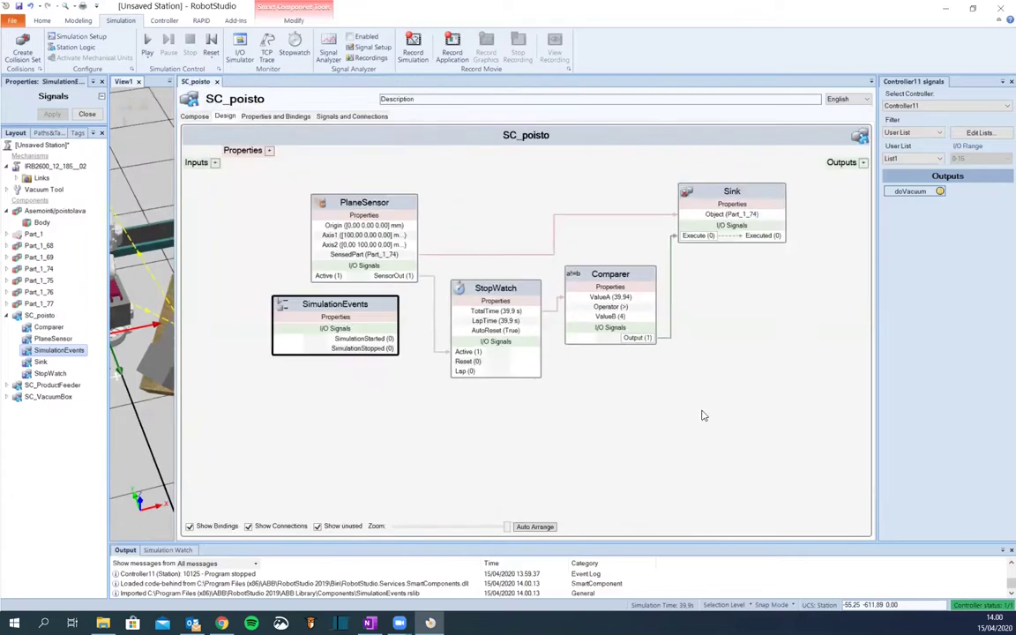
left_click_drag(364, 303, 322, 318)
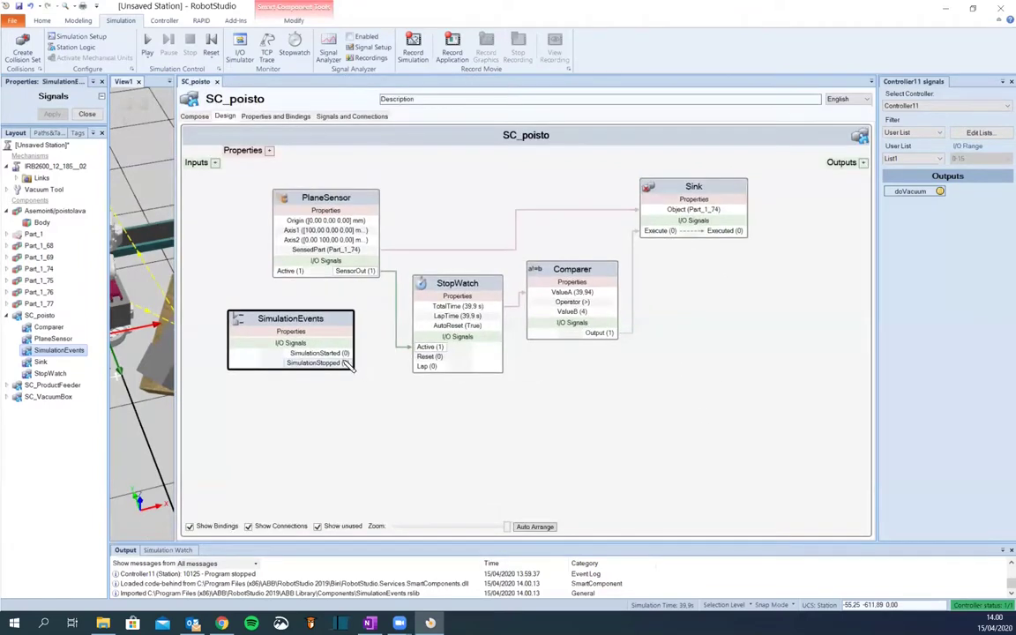
left_click_drag(348, 353, 422, 362)
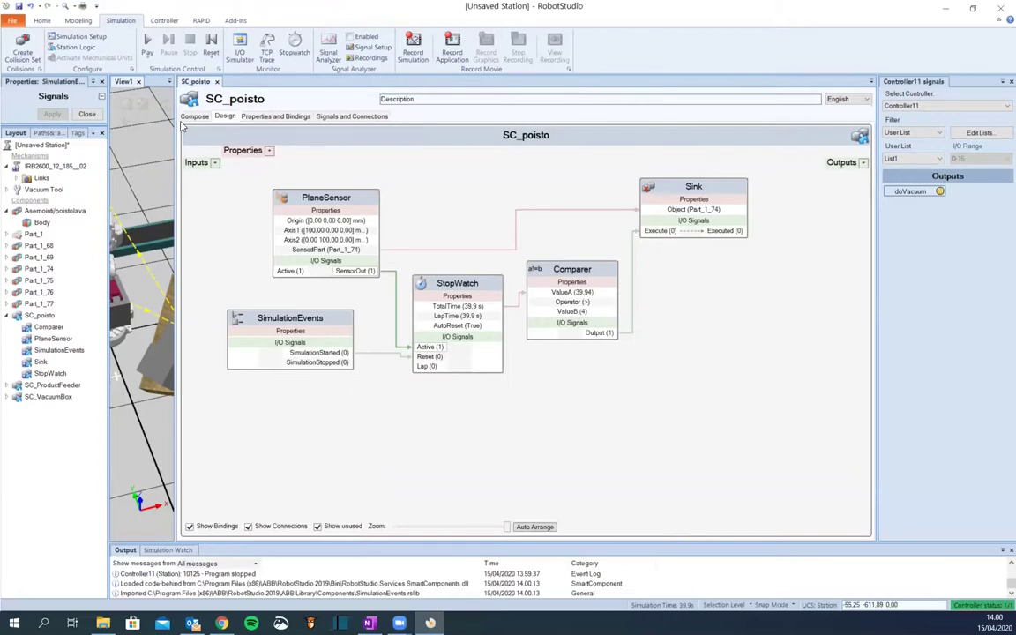
Enlarge the 3D view and rearrange the StopWatch and Sink blocks so the diagram fits the narrower editor
left_click_drag(174, 134, 381, 148)
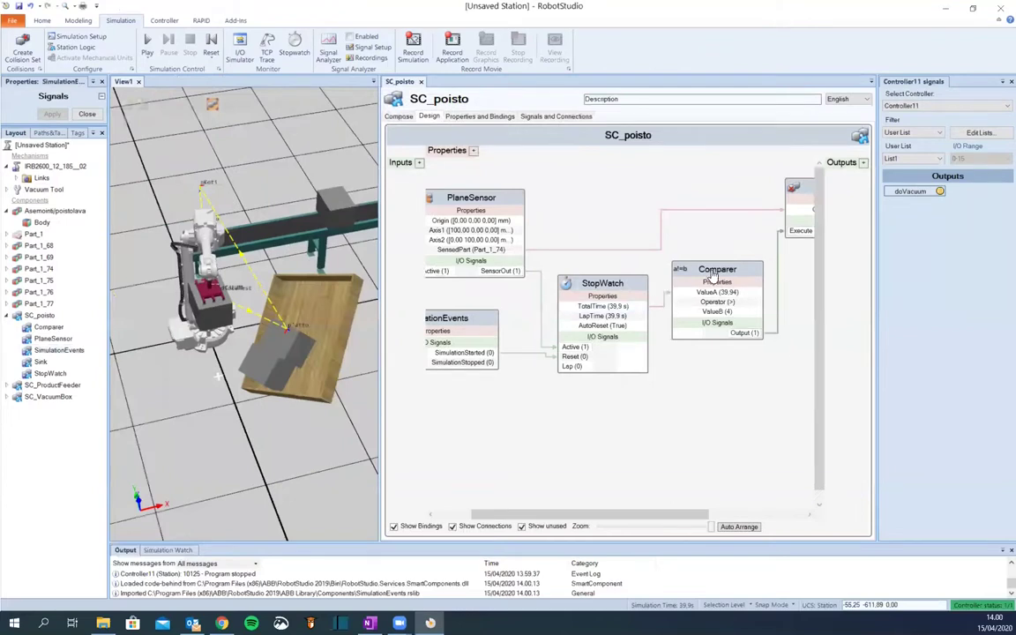
left_click_drag(568, 286, 565, 297)
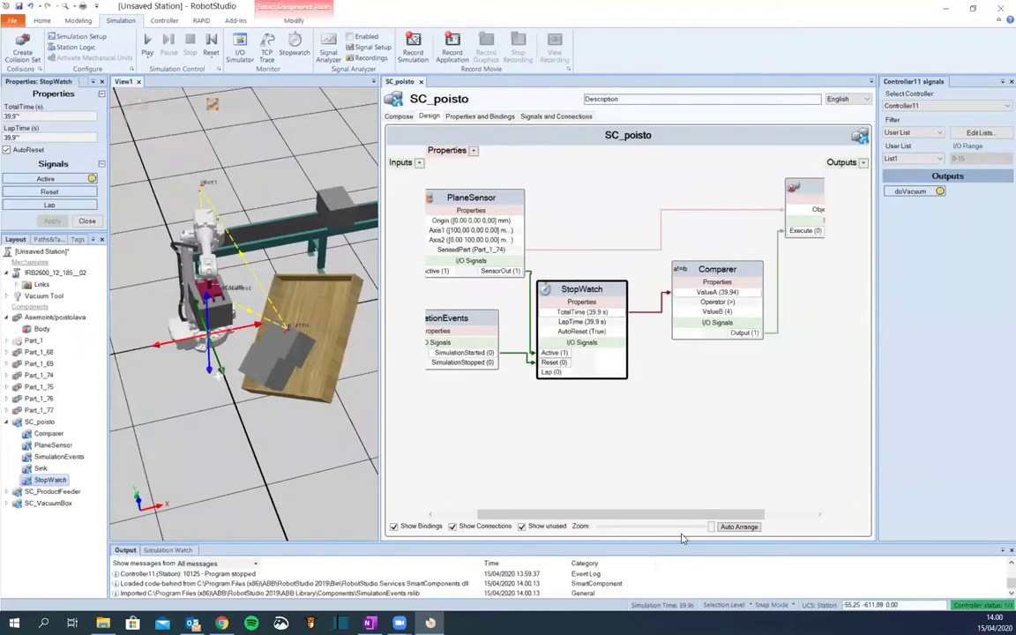
left_click_drag(711, 527, 704, 529)
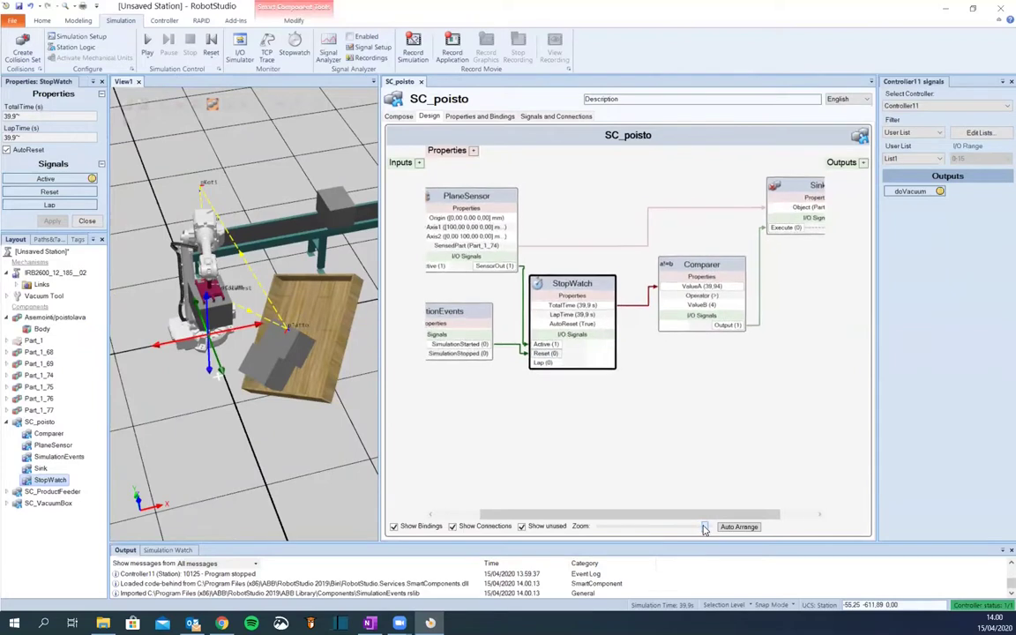
left_click_drag(794, 185, 761, 172)
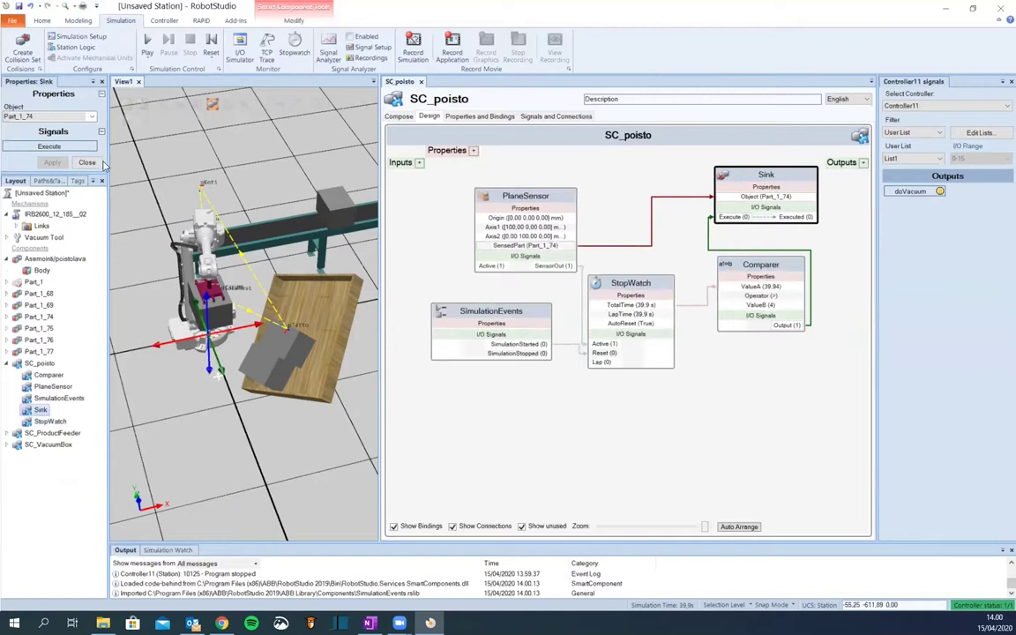
Test the Sink by executing it manually on the sensed boxes, both before and during a simulation run
left_click(59, 148)
left_click(70, 148)
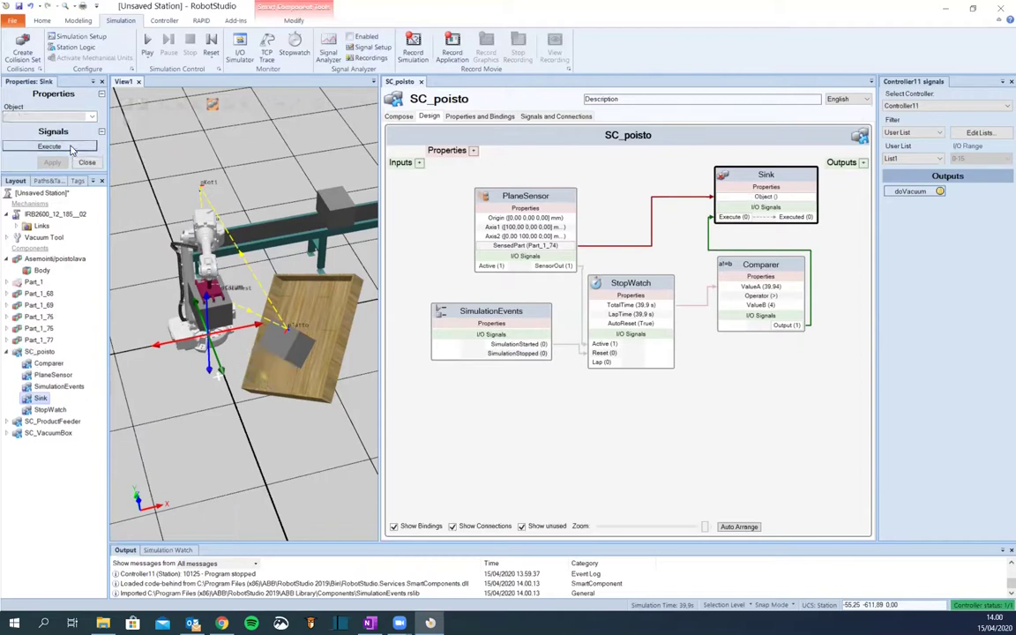
key("F5")
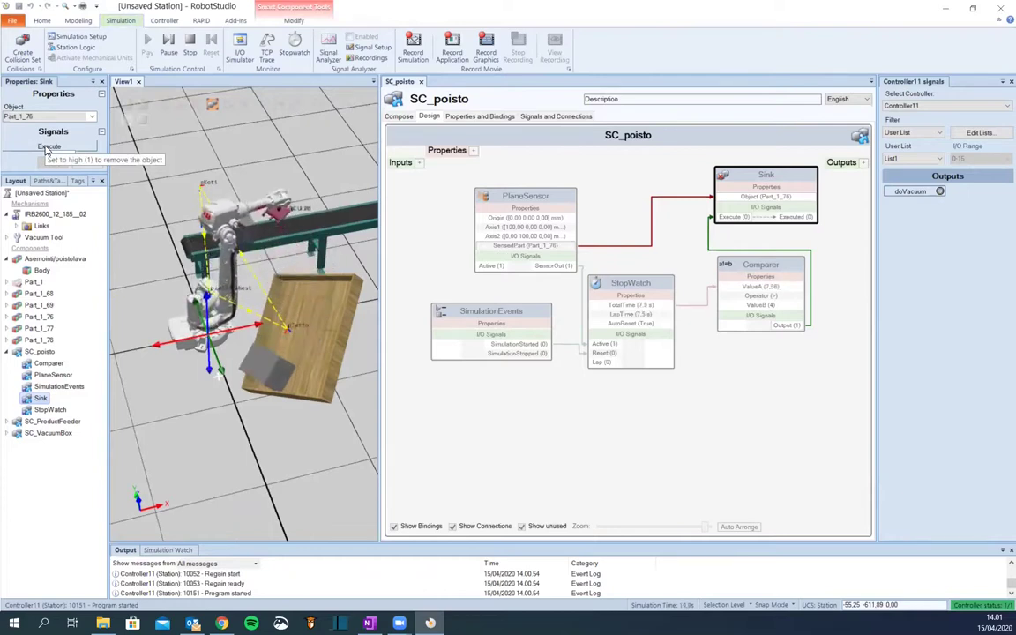
left_click(48, 148)
left_click(47, 148)
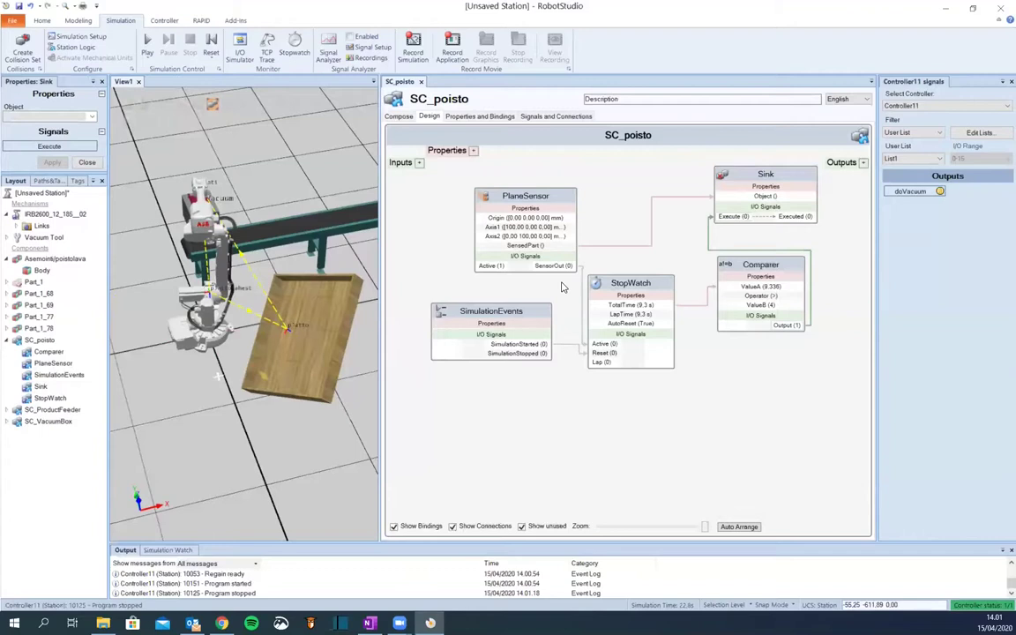
Make room above SimulationEvents in the diagram and add a LogicGate to SC_poisto with its operator set to NOT
left_click_drag(523, 312, 522, 420)
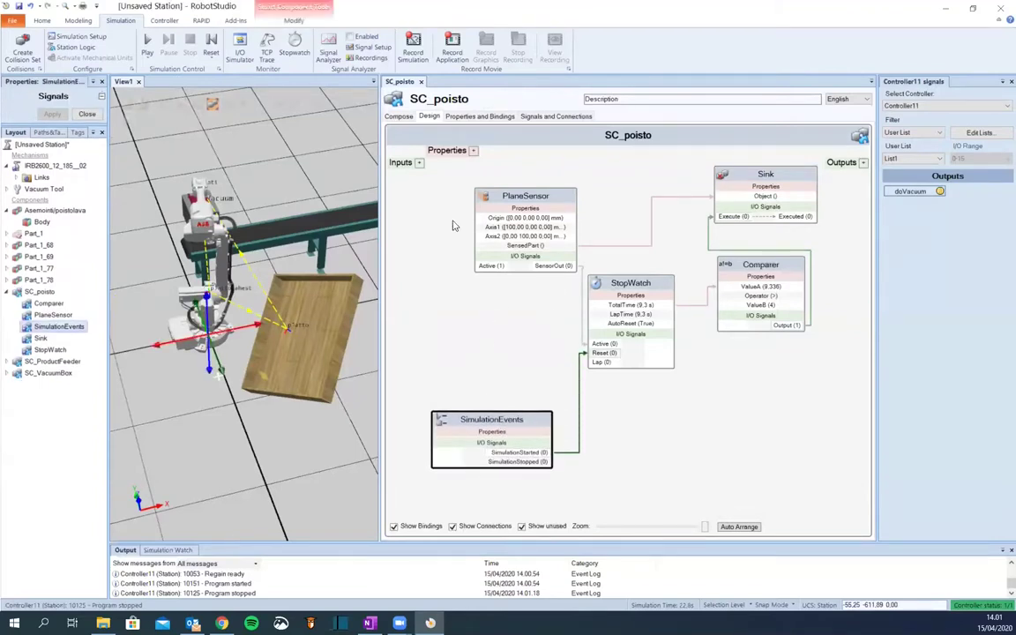
left_click(398, 117)
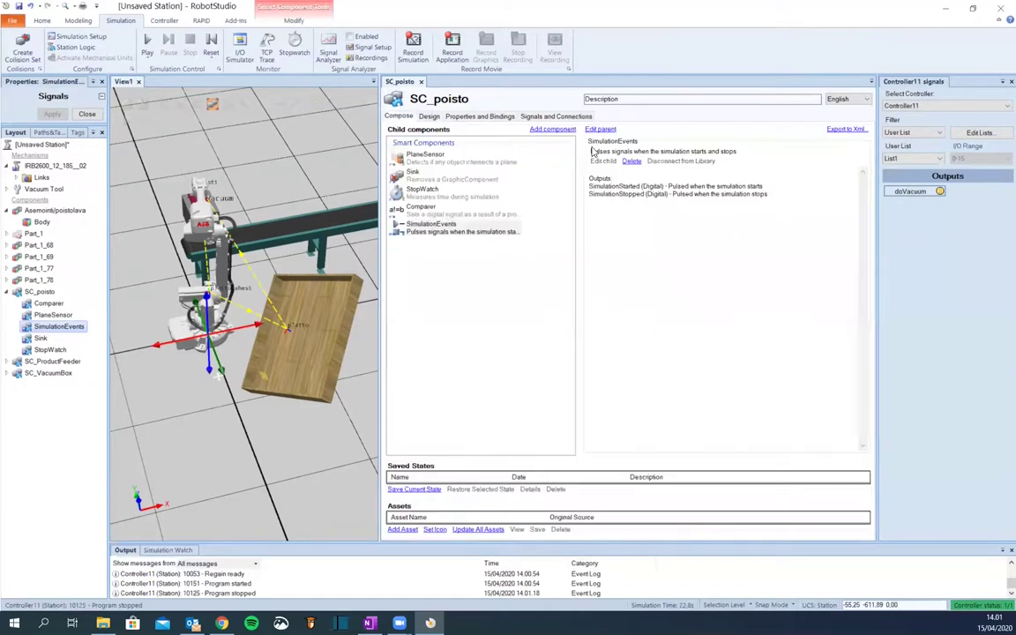
left_click(556, 131)
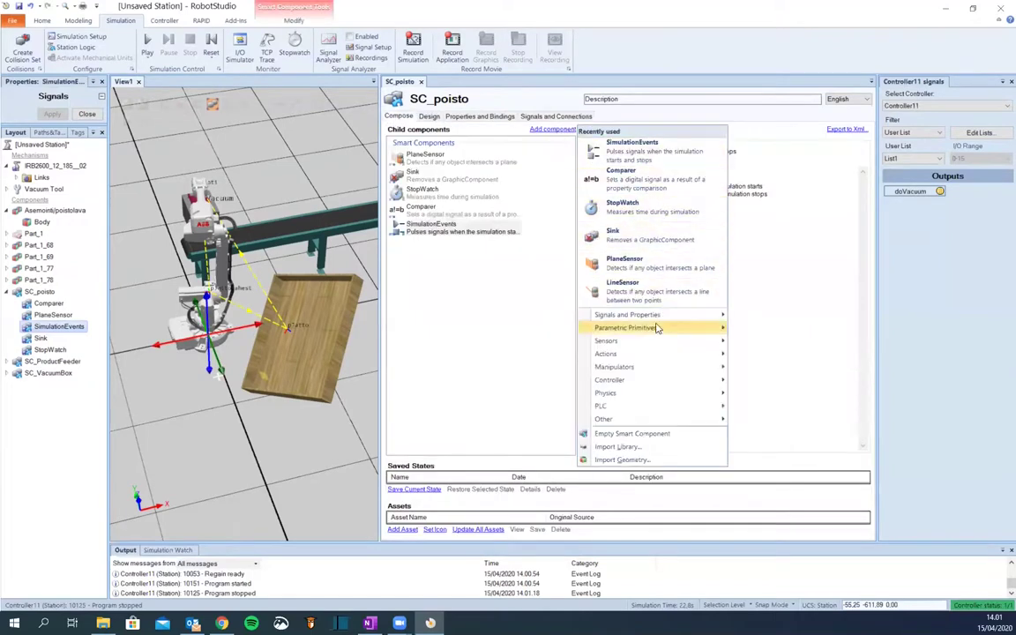
mouse_move(657, 315)
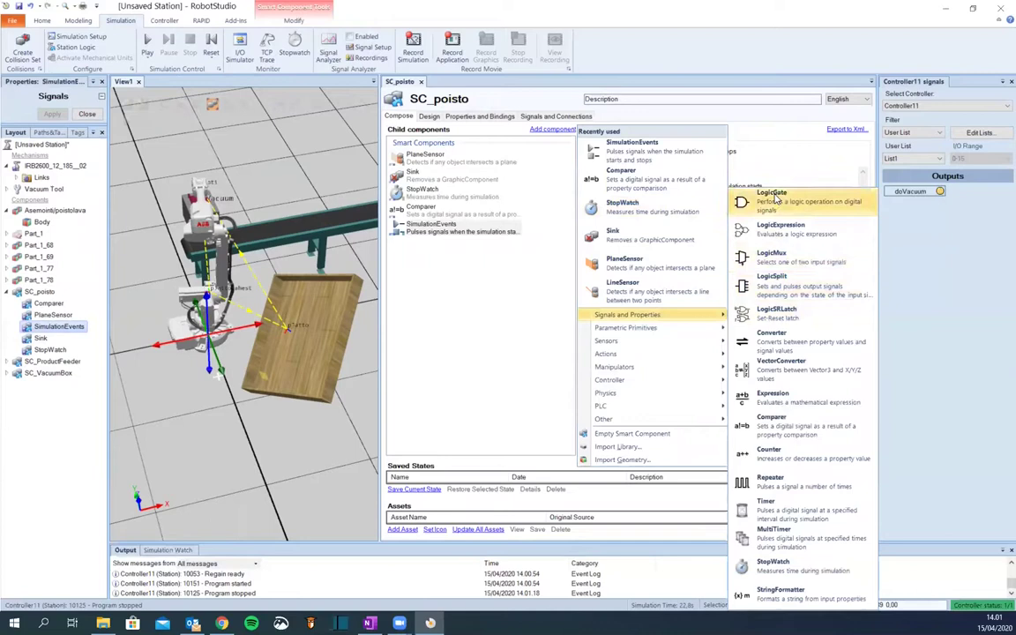
left_click(775, 198)
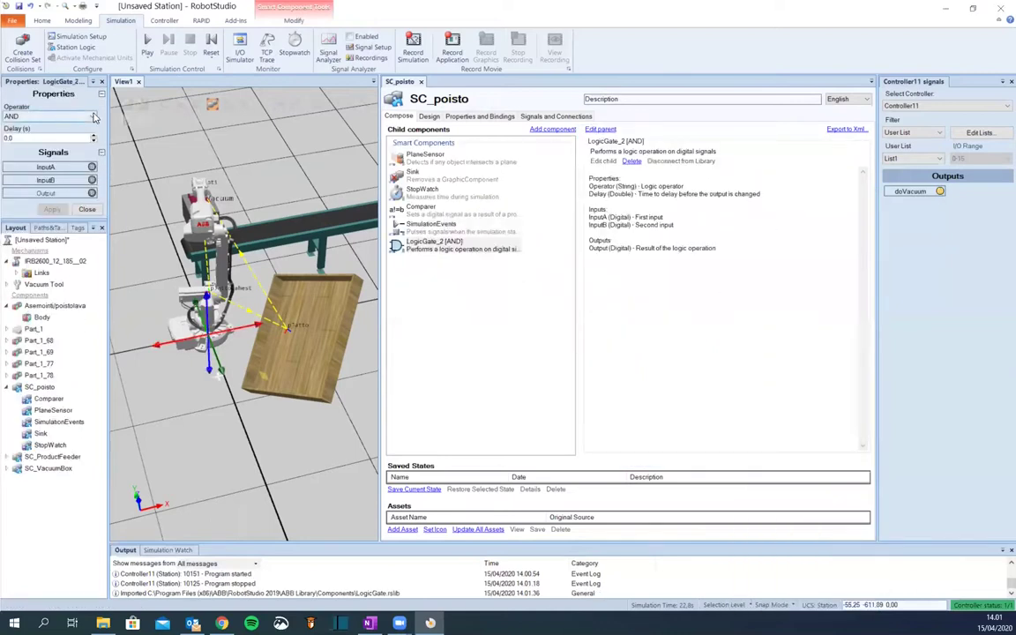
left_click(94, 118)
left_click(52, 144)
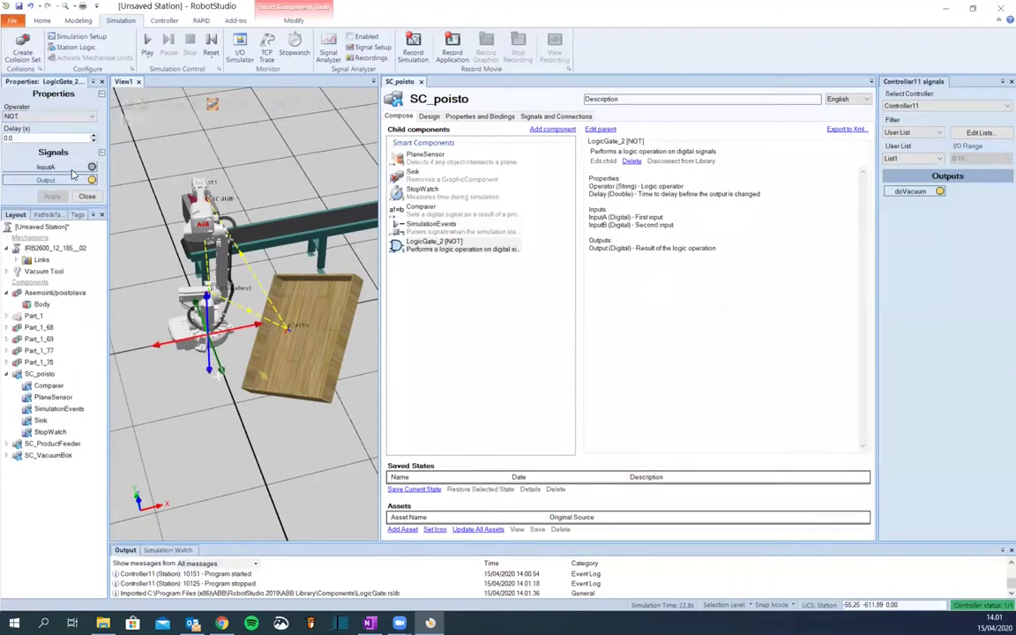
left_click(87, 197)
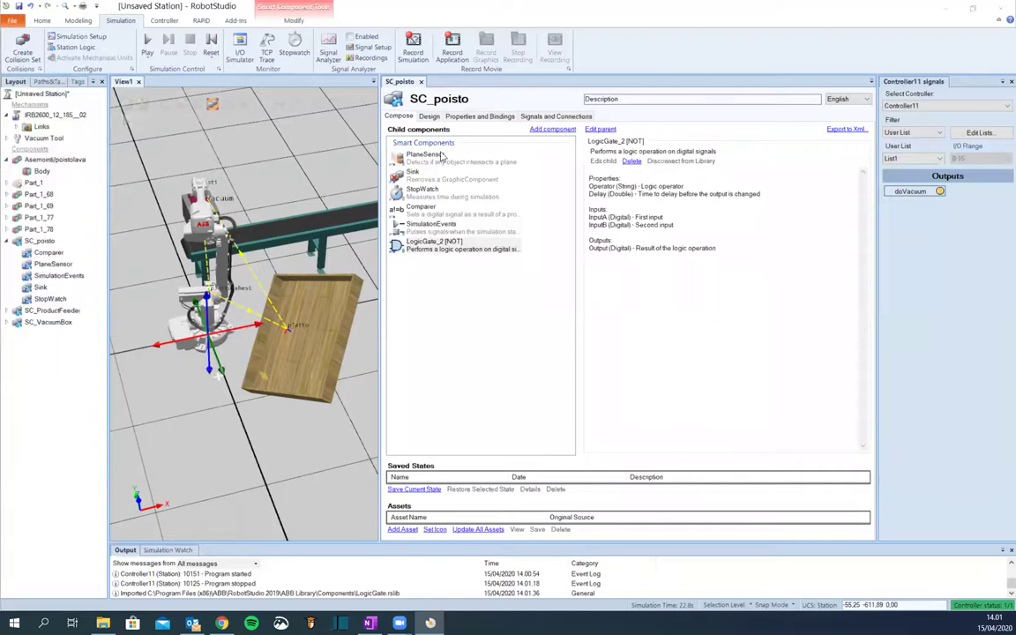
Connect PlaneSensor's SensorOut to InputA of the NOT gate and the gate's Output to the StopWatch Reset input
left_click(428, 116)
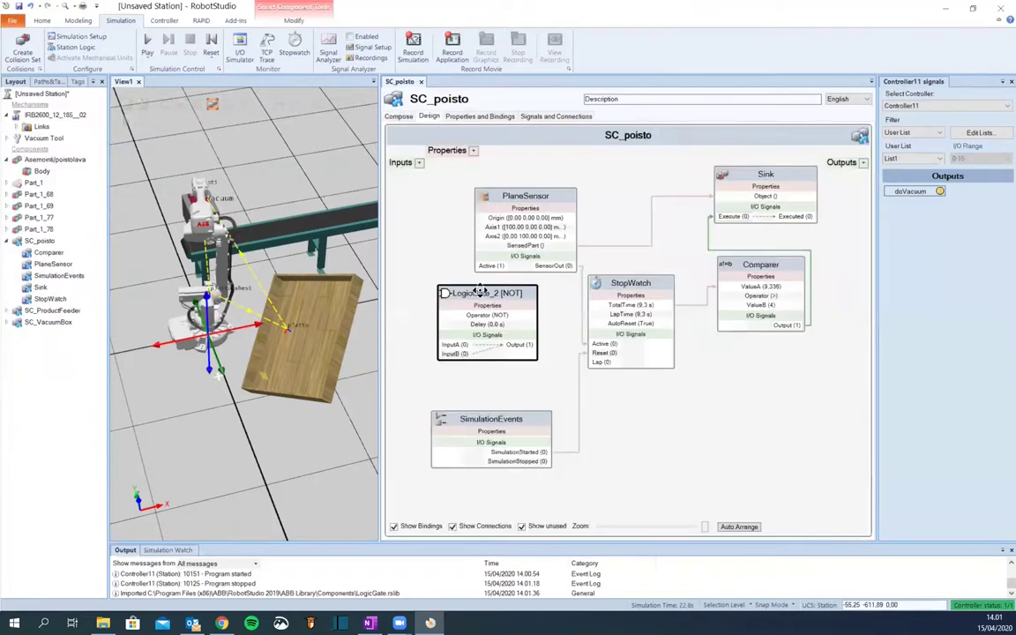
left_click_drag(479, 292, 481, 306)
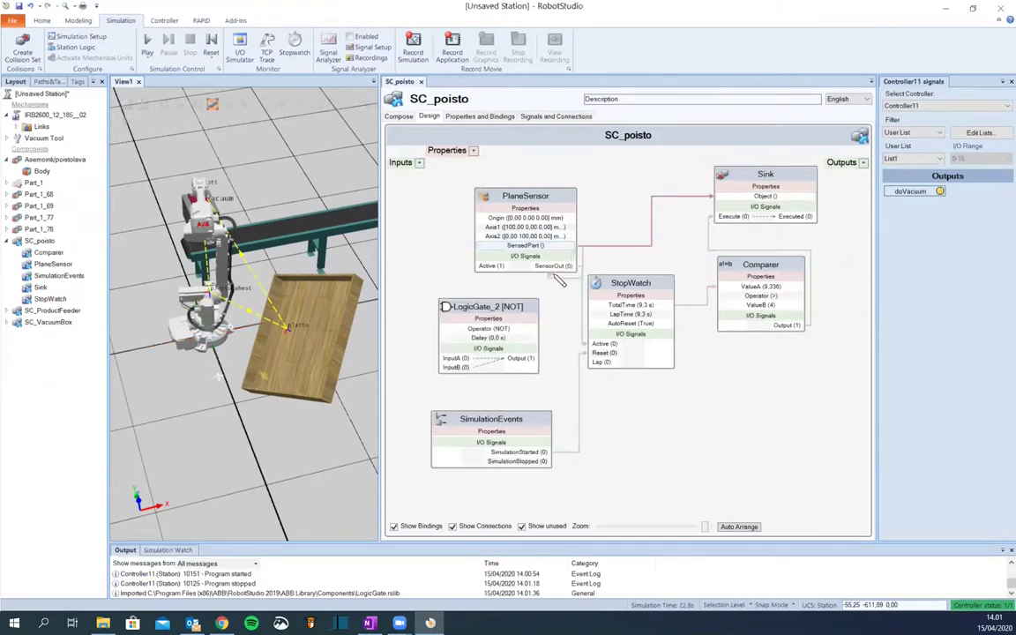
left_click_drag(556, 278, 447, 364)
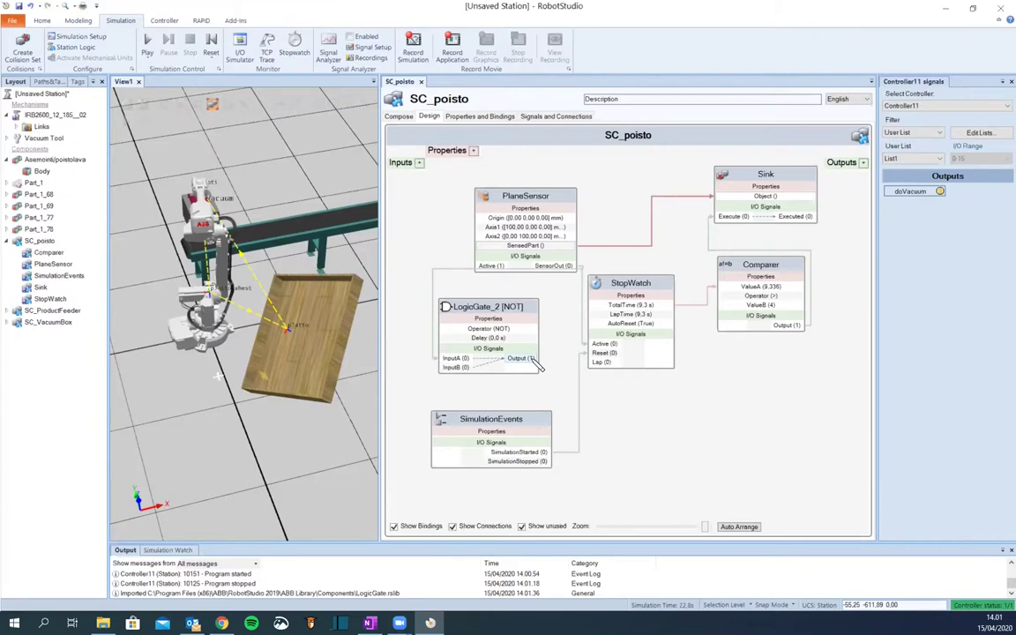
left_click_drag(536, 362, 592, 353)
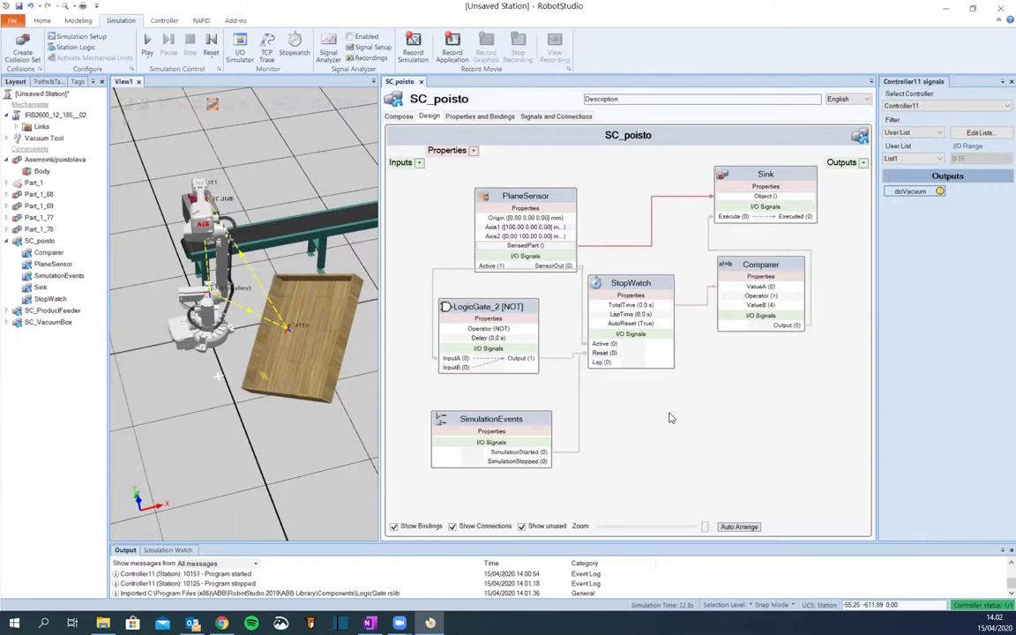
Run the simulation with an enlarged 3D view to watch the box removal, then stop it
left_click(147, 46)
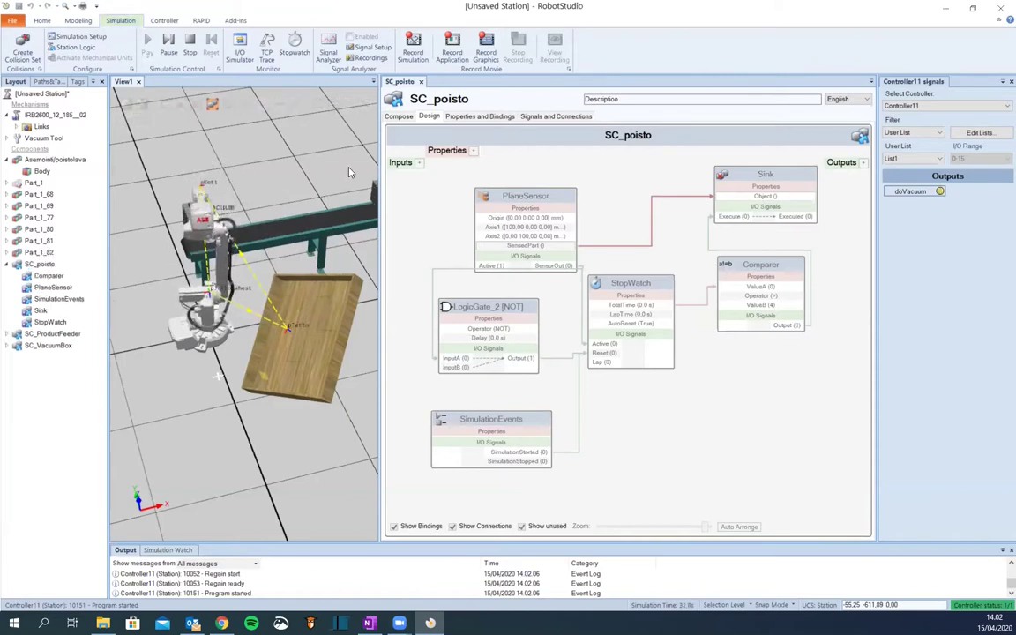
left_click_drag(381, 216, 542, 226)
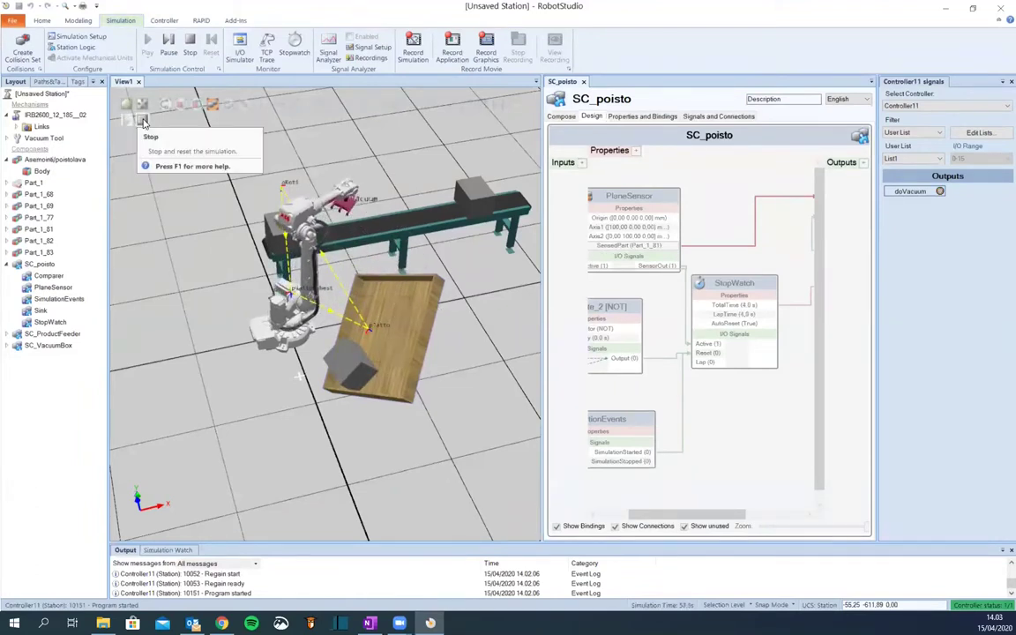
left_click(144, 121)
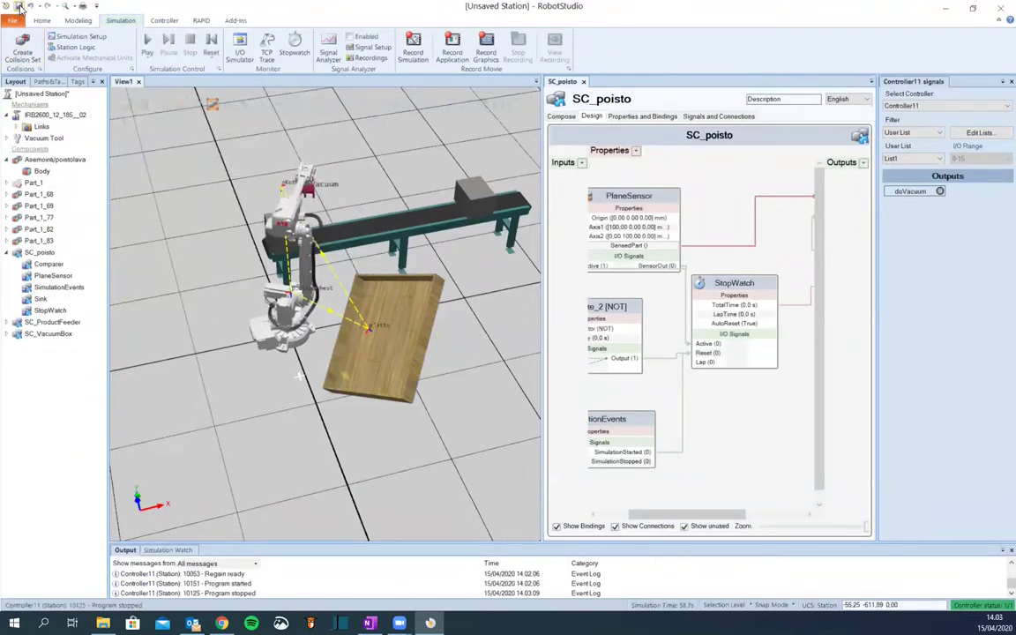
Save the station in the Stations folder under the file name Kappaleen_poistoSyottokuljetin
left_click(18, 8)
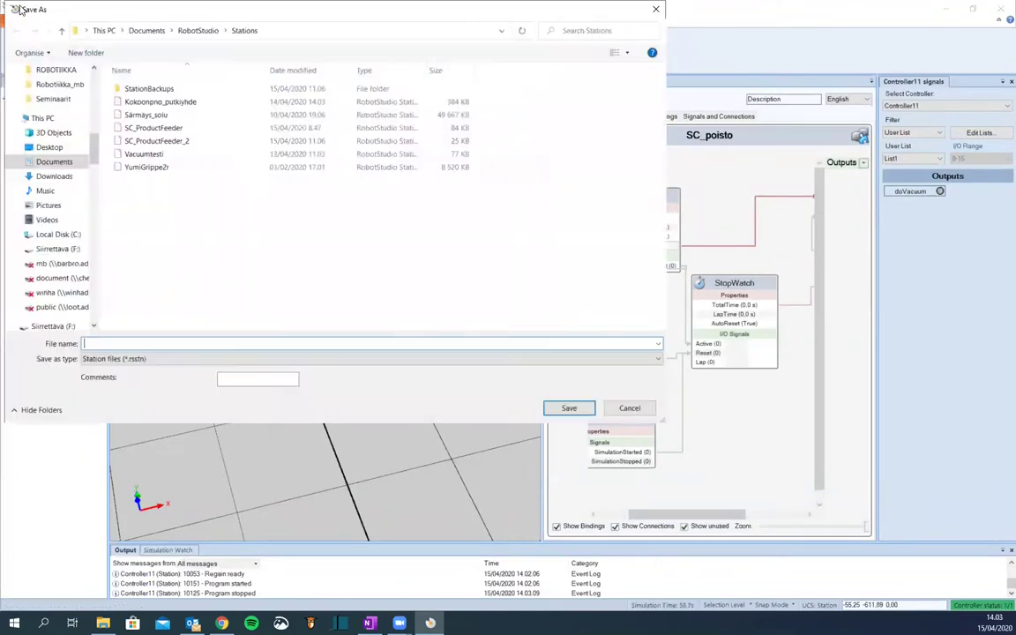
left_click(137, 342)
type("Kul")
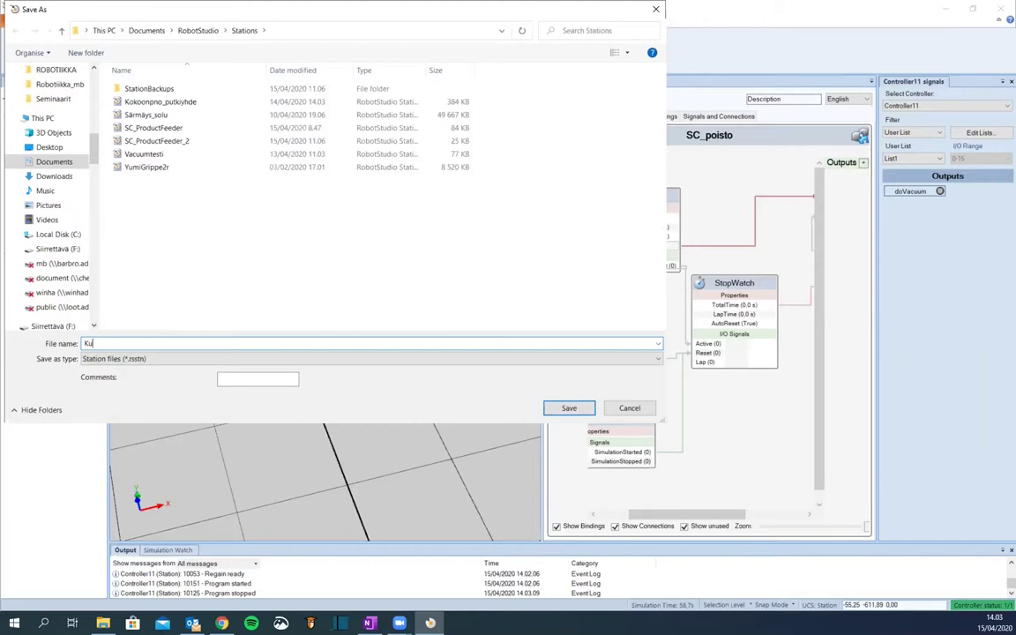
key("BackSpace")
key("BackSpace")
type("KApp")
left_click(90, 343)
key("BackSpace")
type("appaleen_poistoSyottokuljetin")
left_click(569, 407)
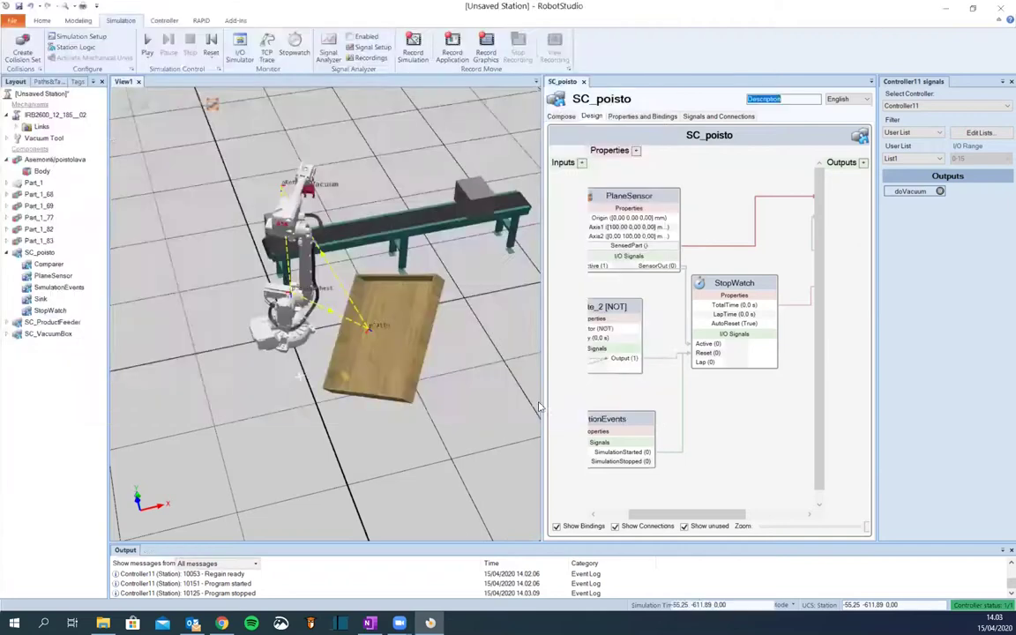
Create a Pack and Go package of the station with the suggested name and location and no password protection
left_click(13, 24)
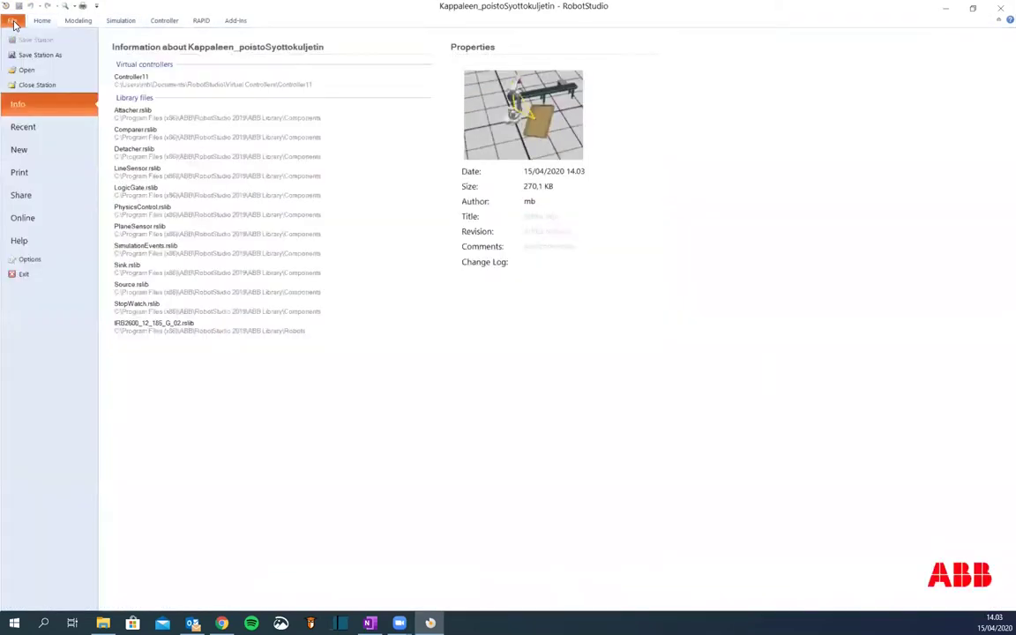
left_click(29, 199)
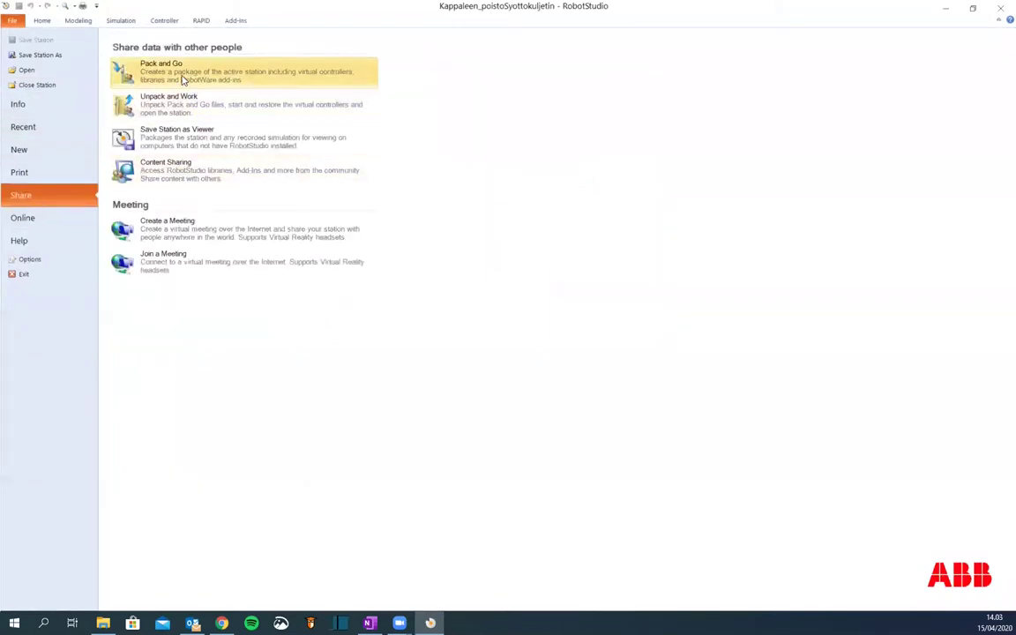
left_click(164, 68)
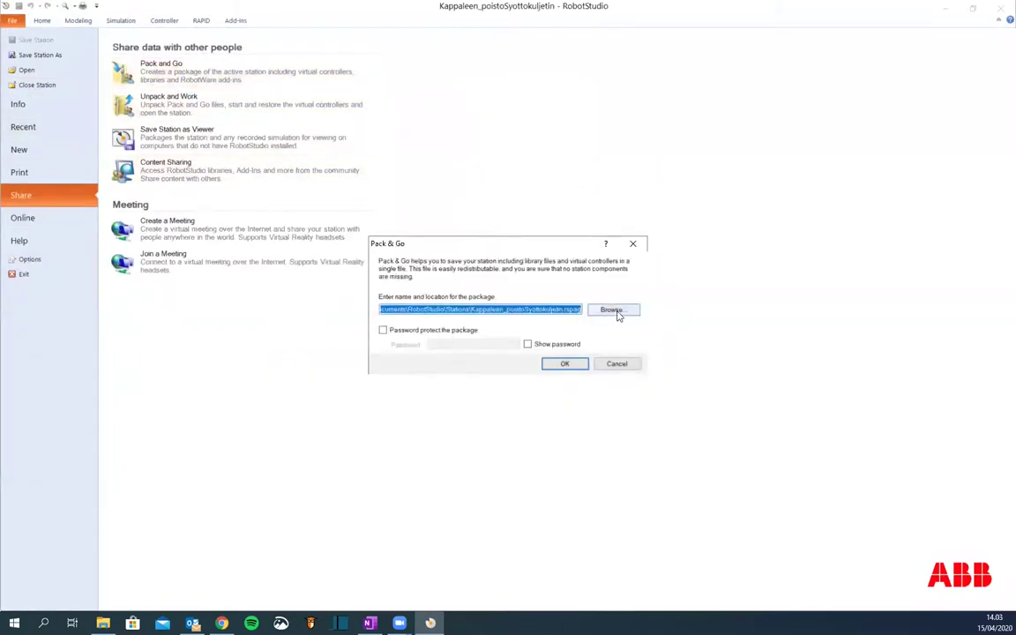
left_click(565, 364)
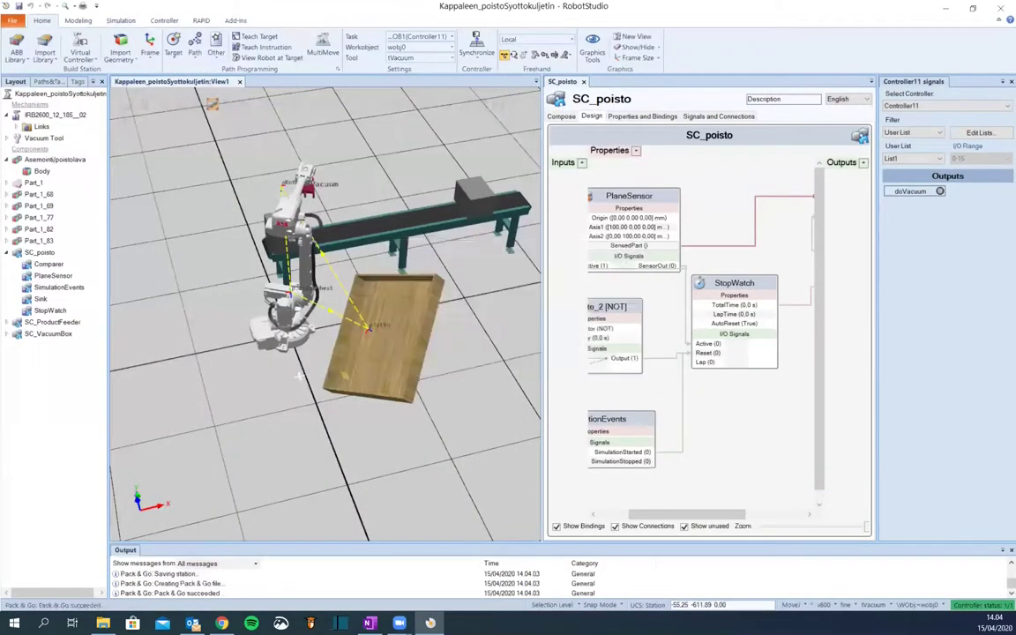
Switch to the IKA0405-11 Robotiikka course page in Chrome and open its RobotStudio Pack&Go examples folder for editing
key("alt+Tab")
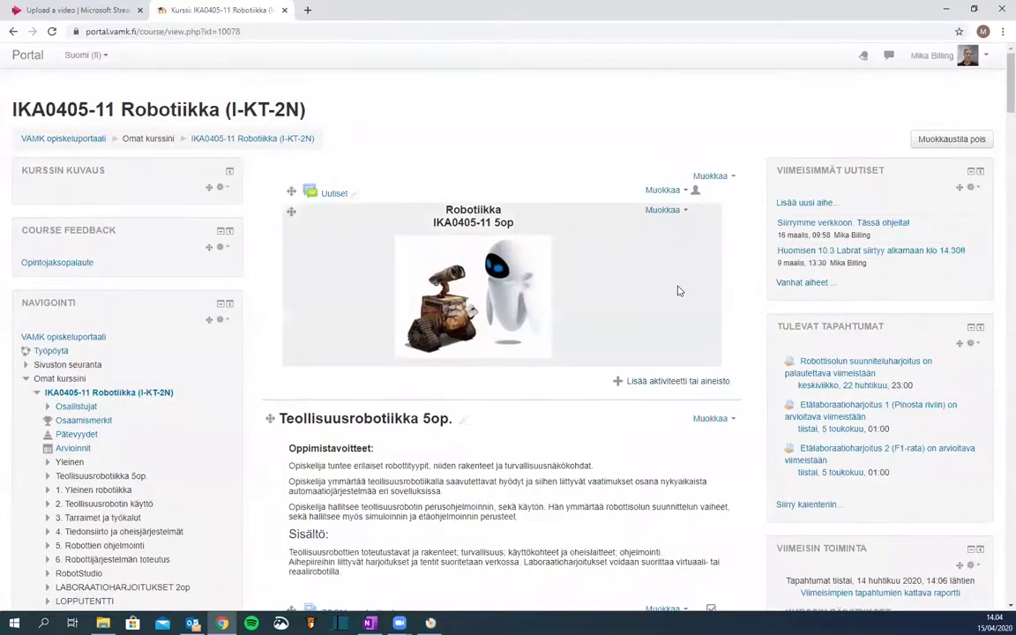
scroll(639, 344, "down", 20)
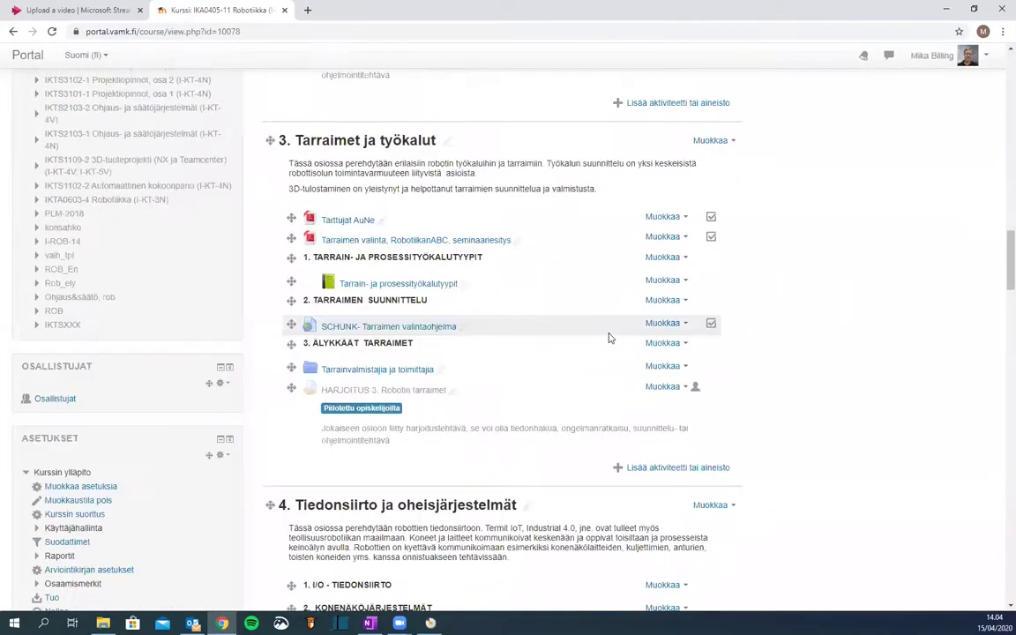
scroll(607, 337, "down", 9)
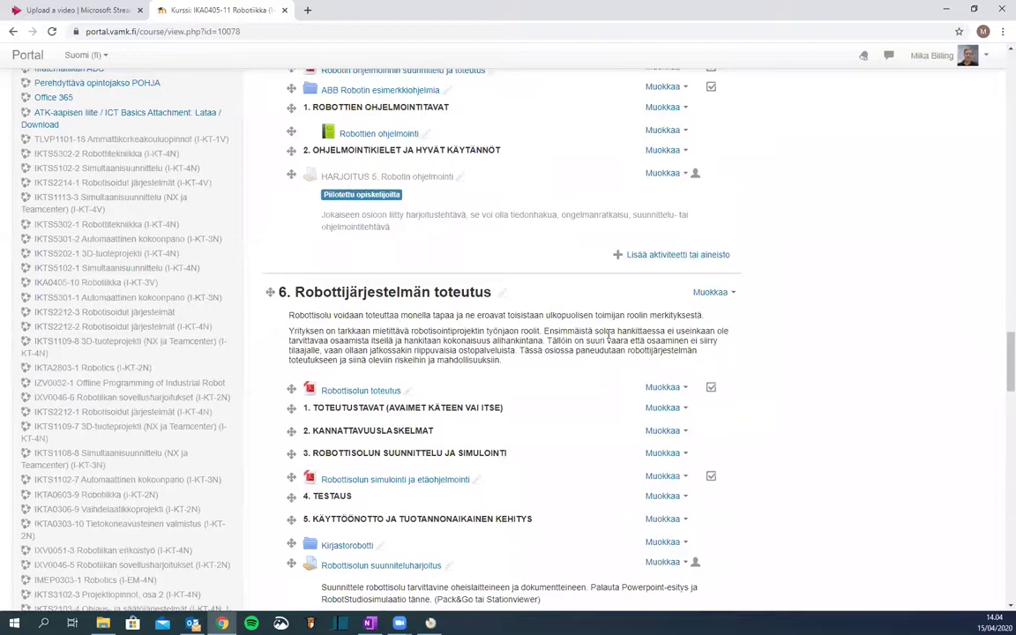
scroll(607, 335, "down", 7)
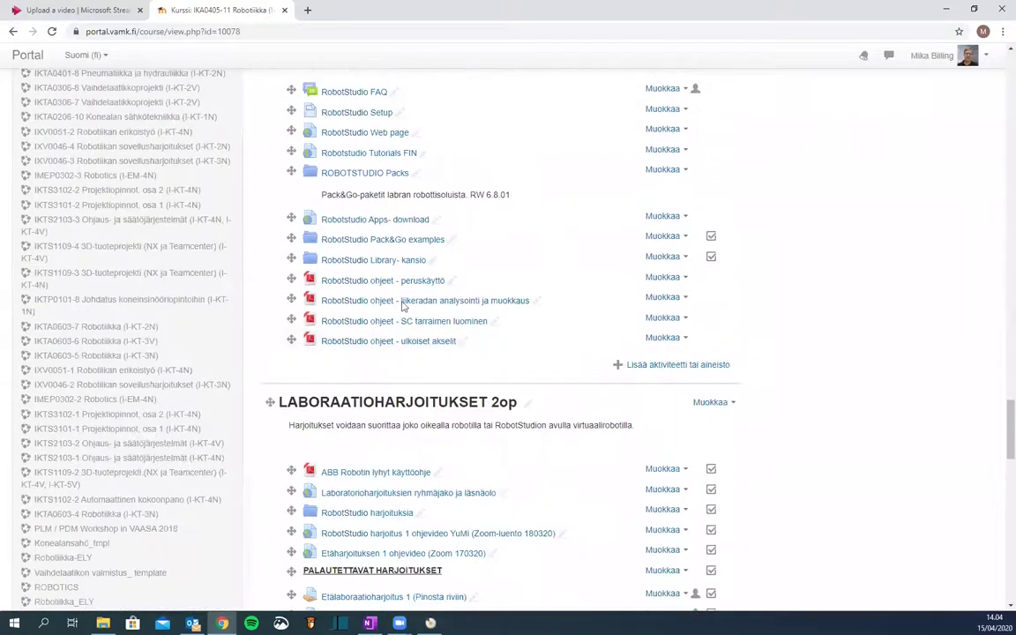
left_click(407, 243)
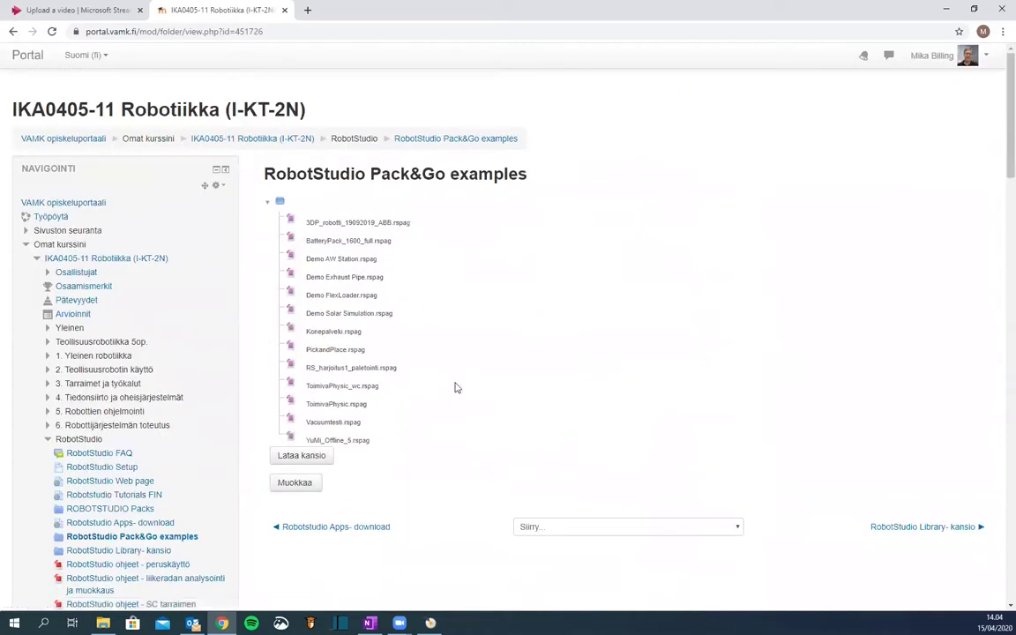
left_click(297, 483)
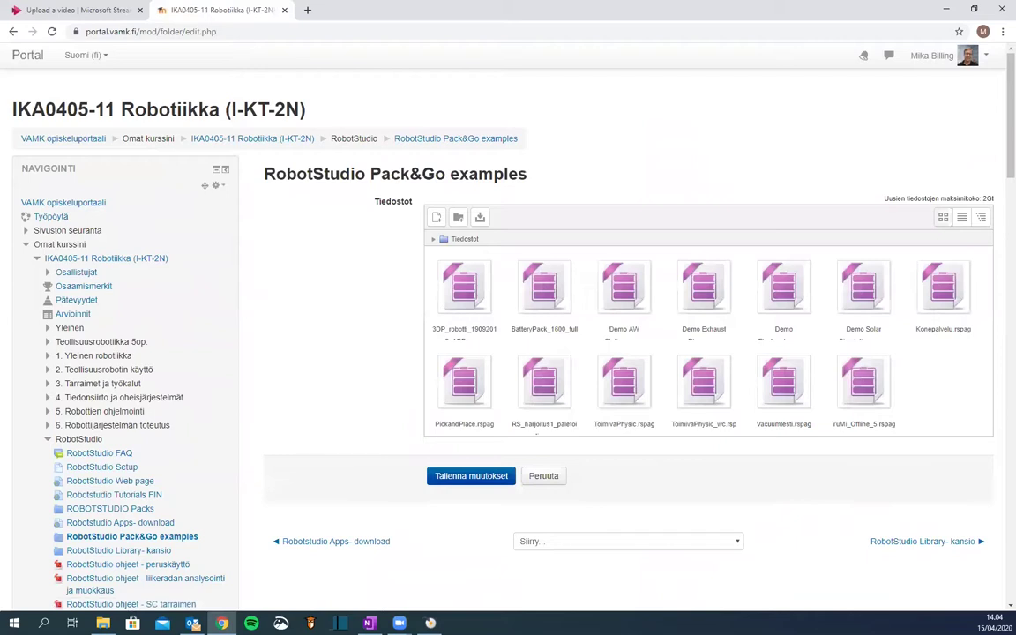
Return to RobotStudio and check the Pack & Go package's save location without creating another package
left_click(102, 622)
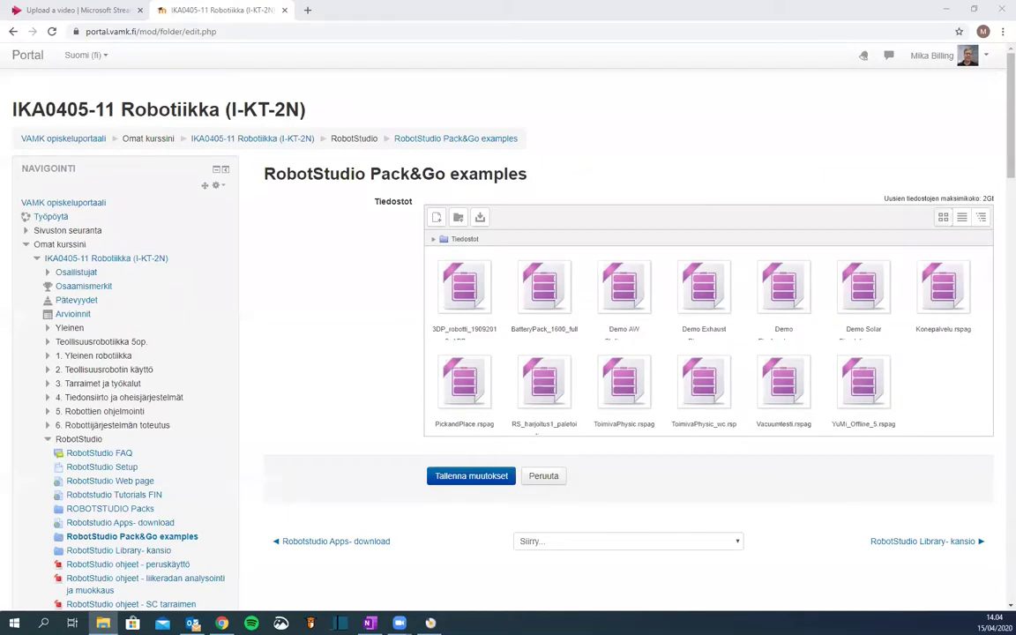
key("alt+Tab")
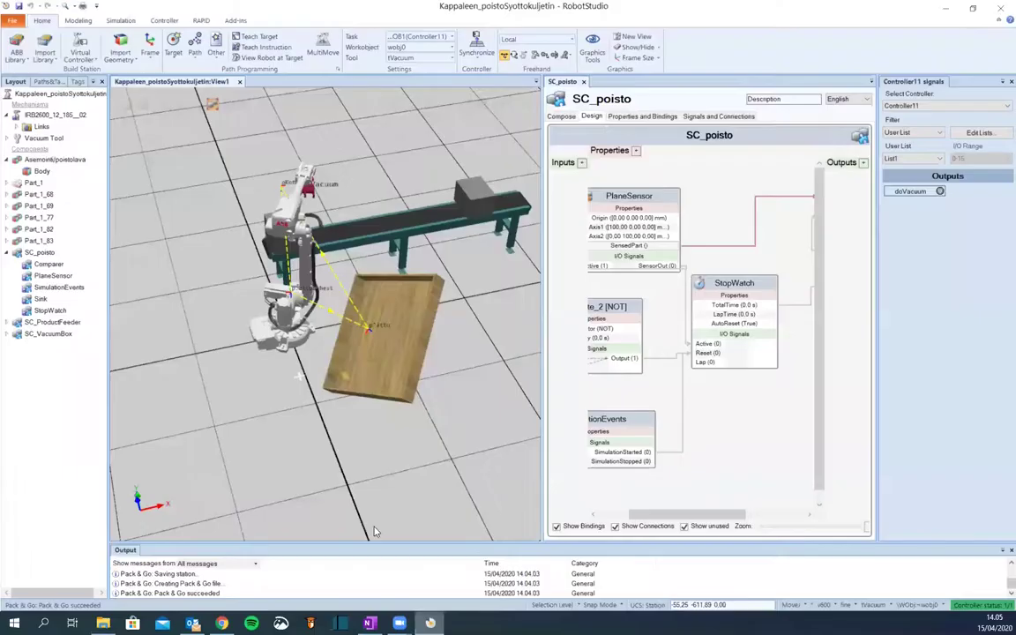
left_click(13, 19)
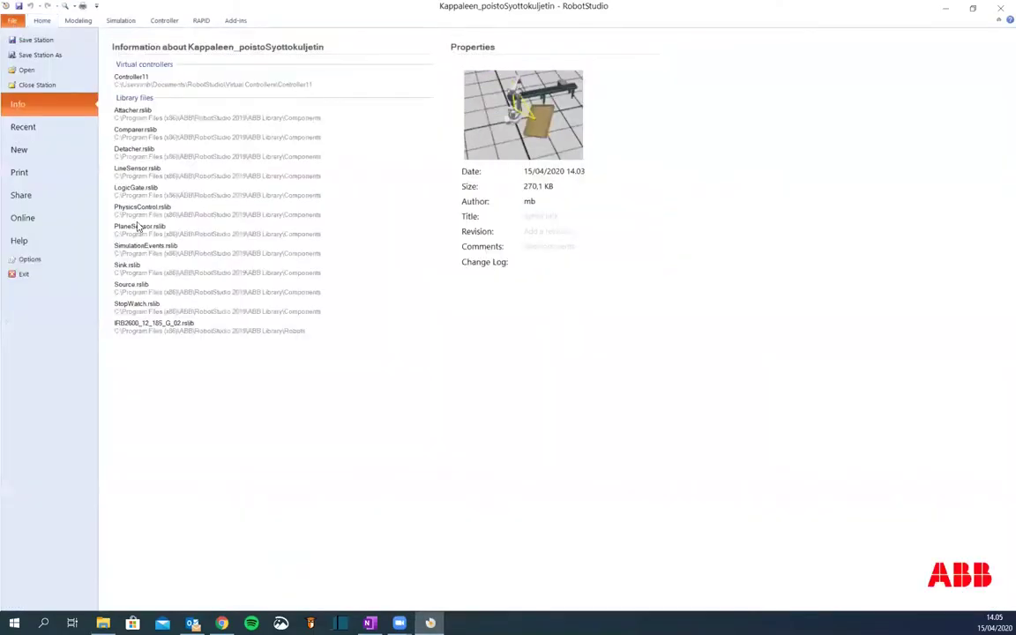
left_click(23, 195)
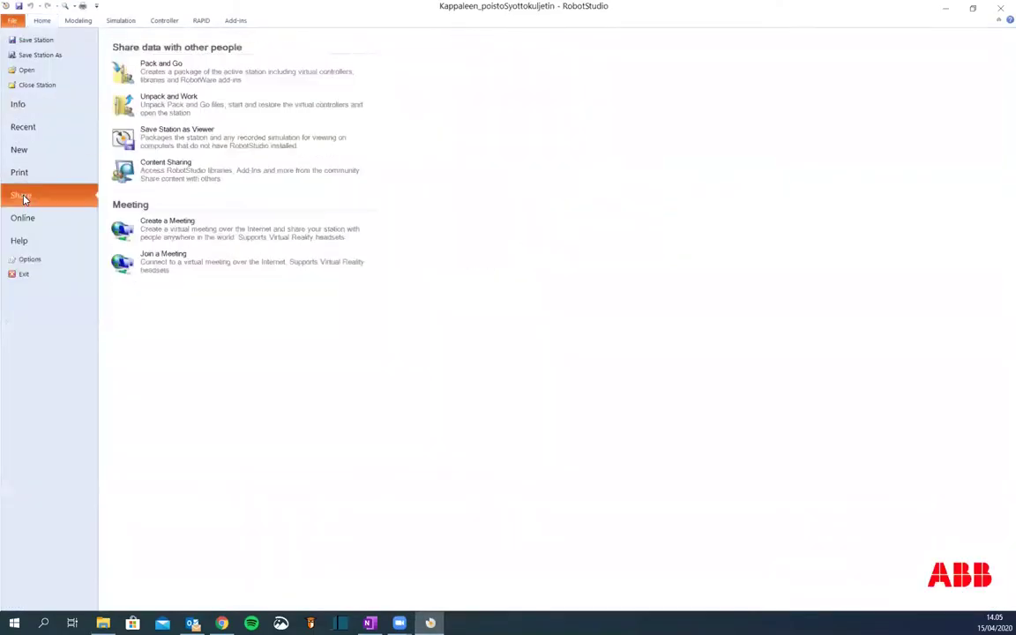
left_click(160, 78)
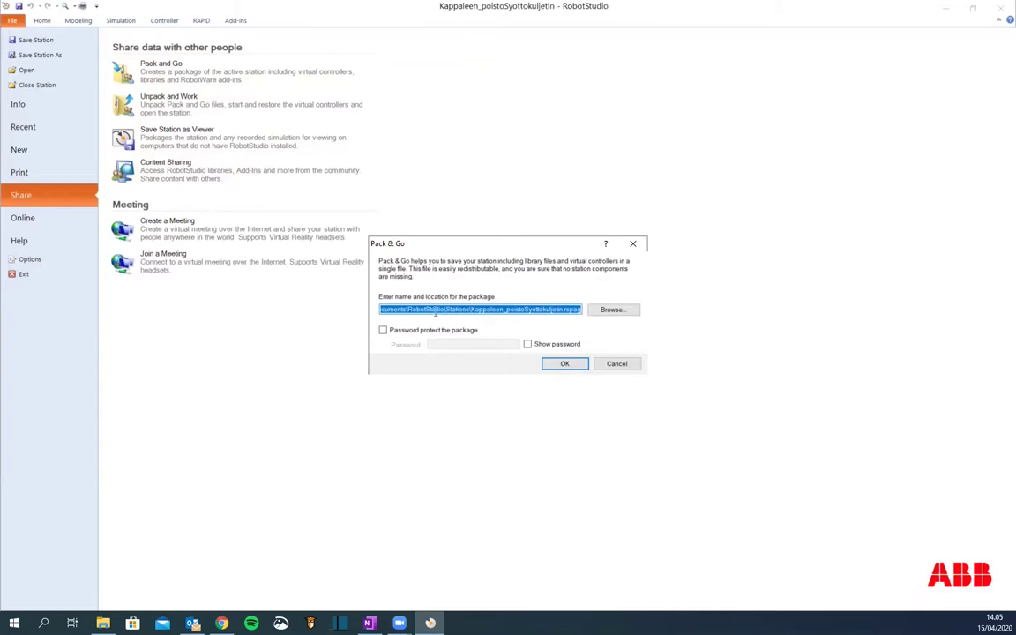
left_click(618, 369)
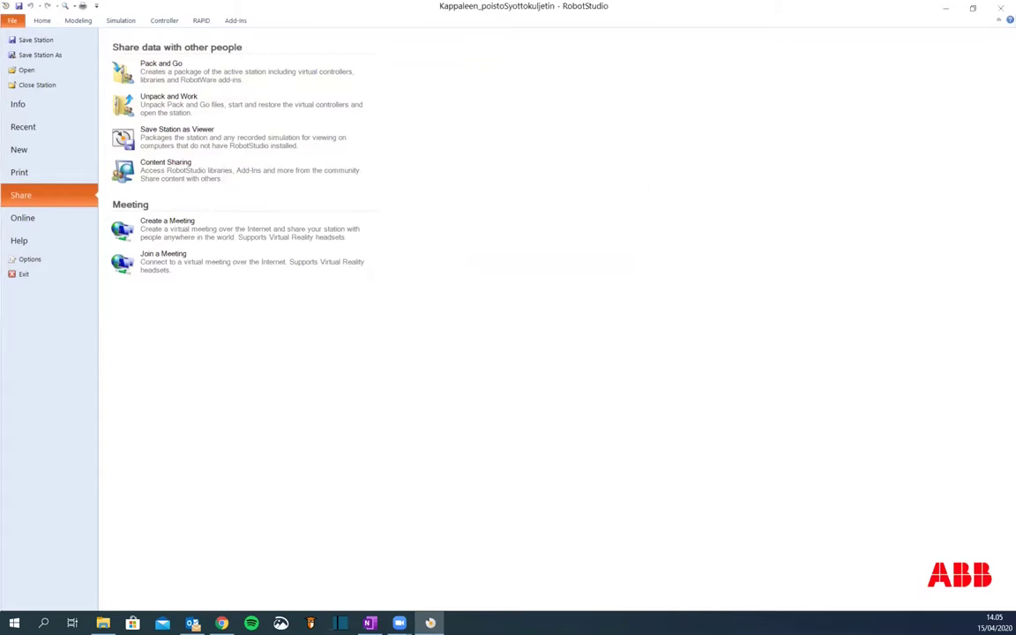
Upload Kappaleen_poistoSyottokuljetin.rspag to the course's Pack&Go examples folder, check its file details, and save the folder changes
left_click(946, 10)
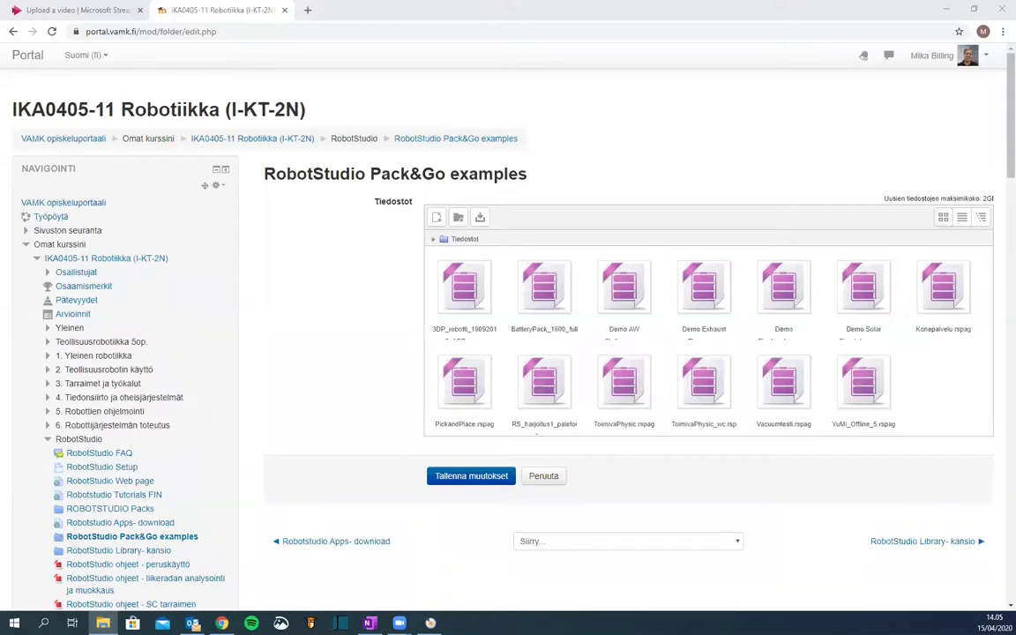
left_click_drag(1015, 415, 900, 372)
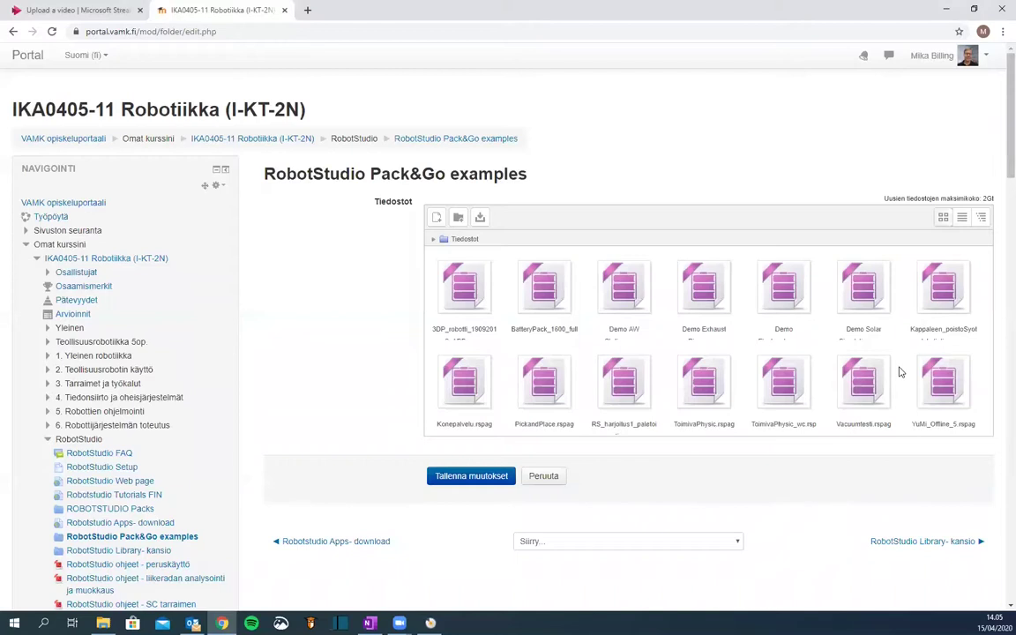
left_click(942, 307)
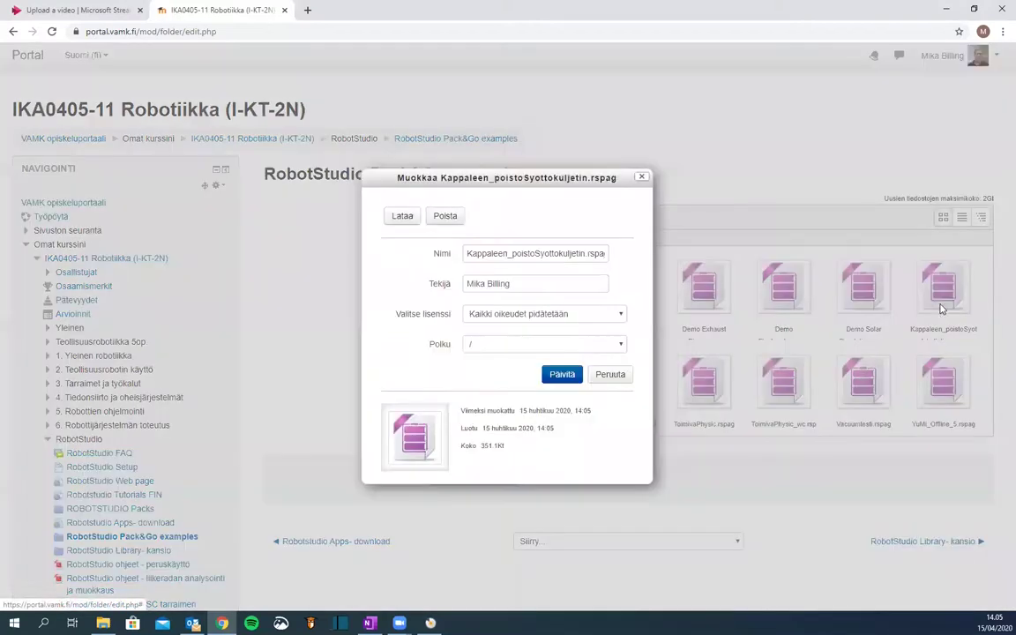
left_click(611, 376)
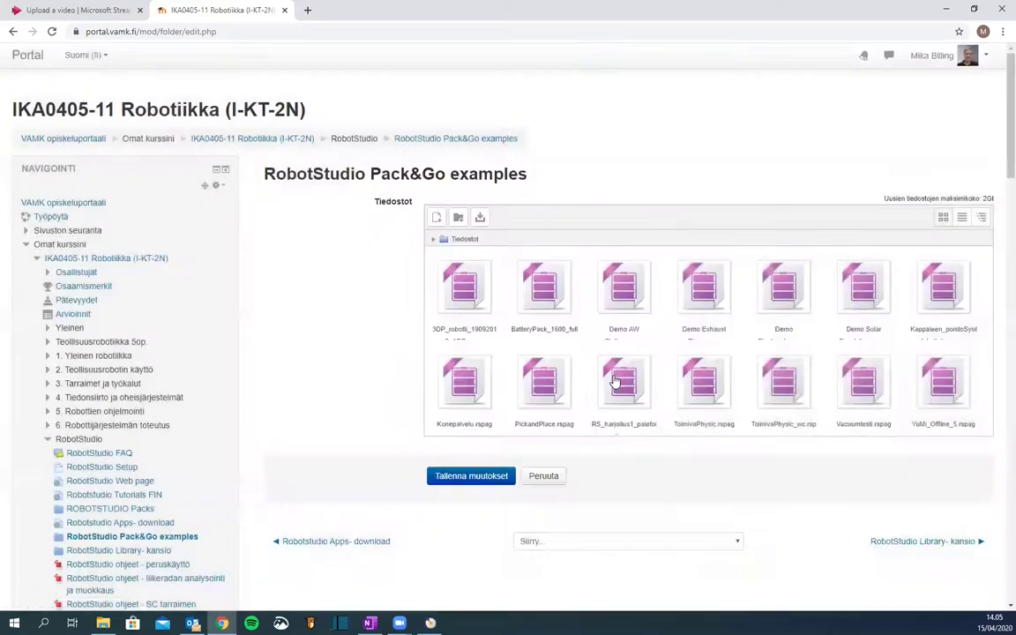
left_click(495, 477)
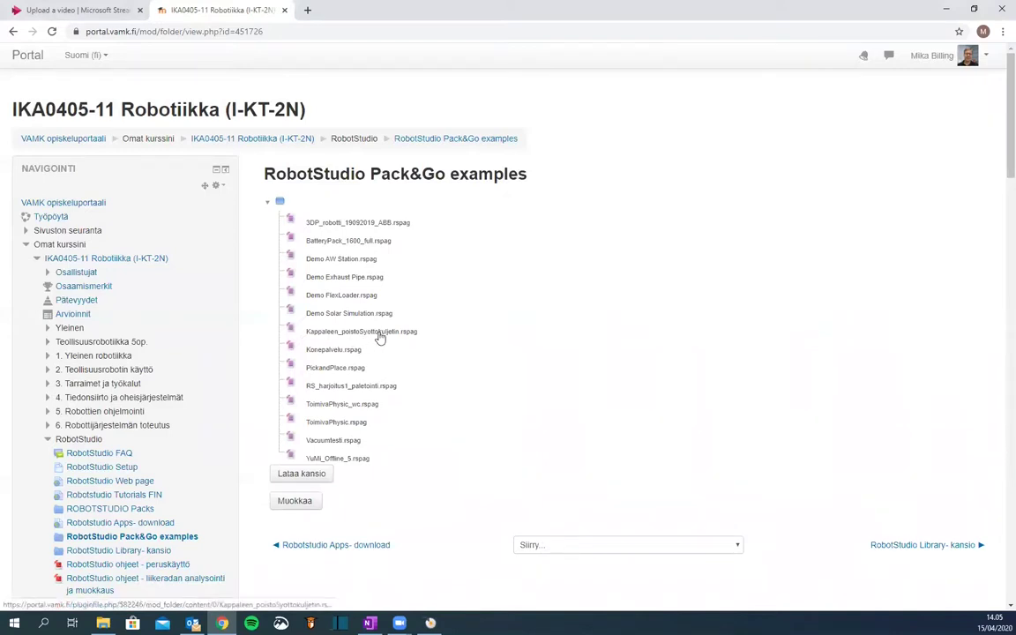
Go back to the course's main page, minimize the browser, and return to the station view in RobotStudio
scroll(353, 534, "down", 5)
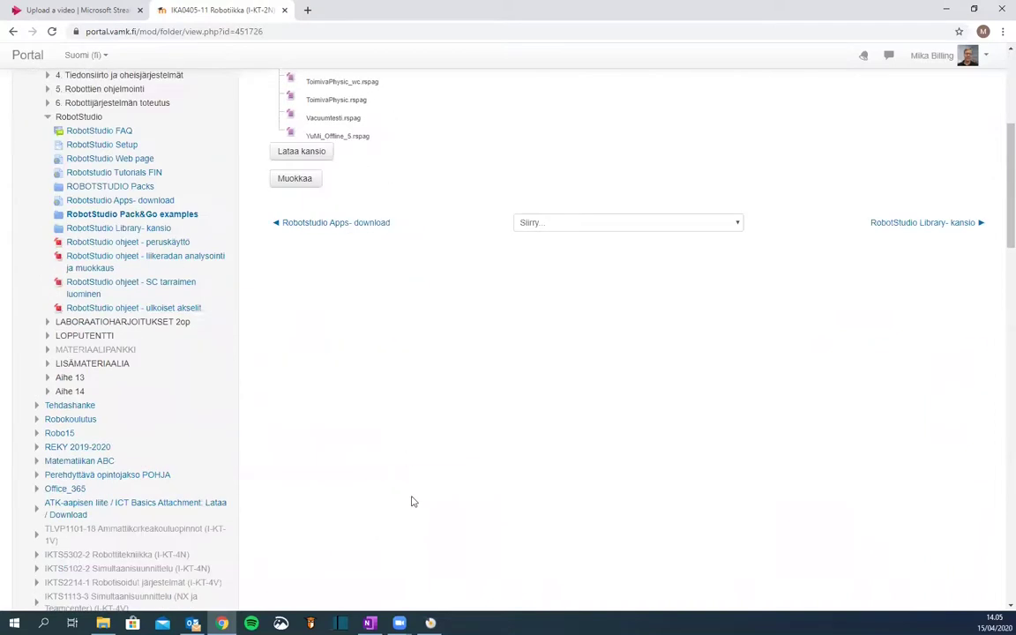
scroll(415, 493, "up", 5)
left_click(289, 139)
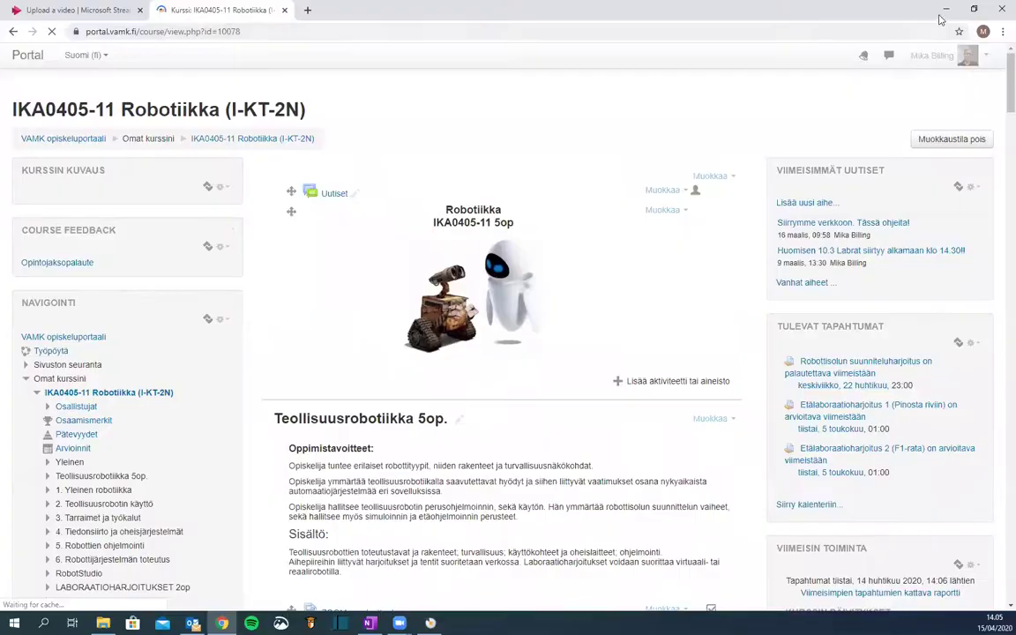
left_click(945, 9)
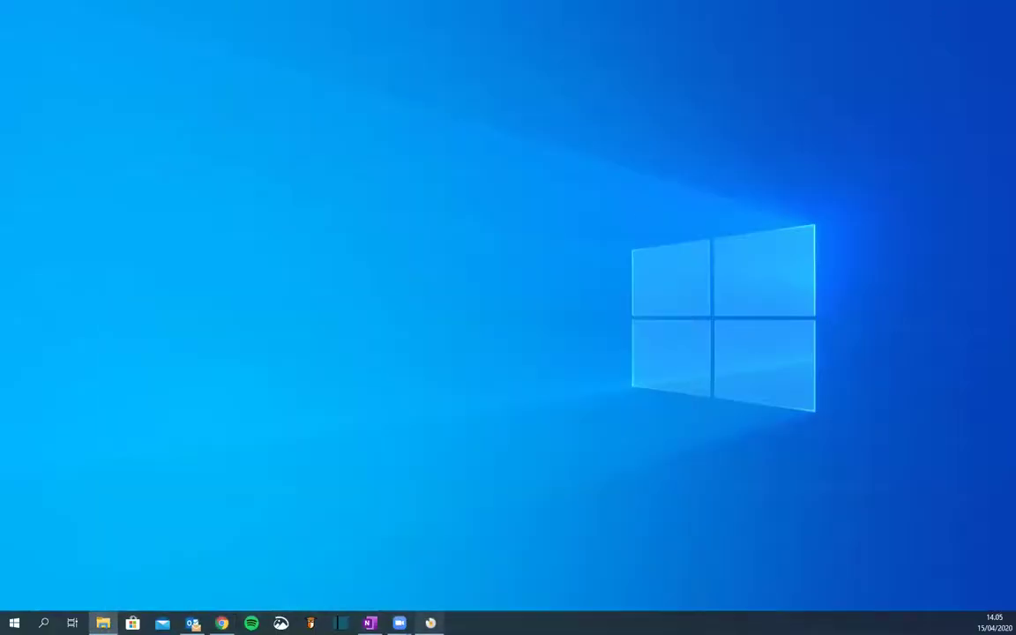
key("alt+Tab")
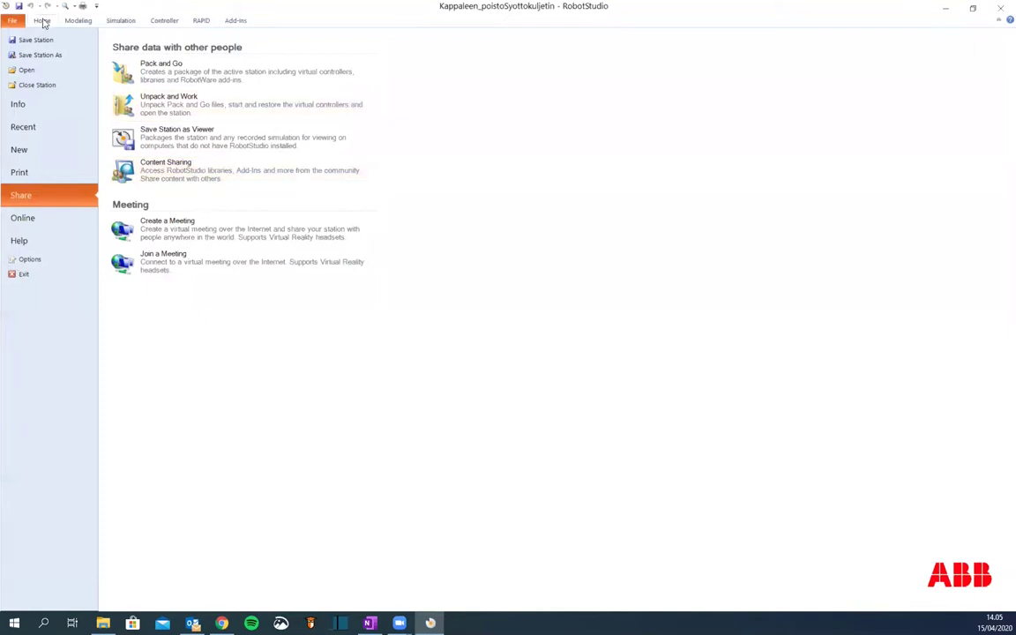
left_click(43, 21)
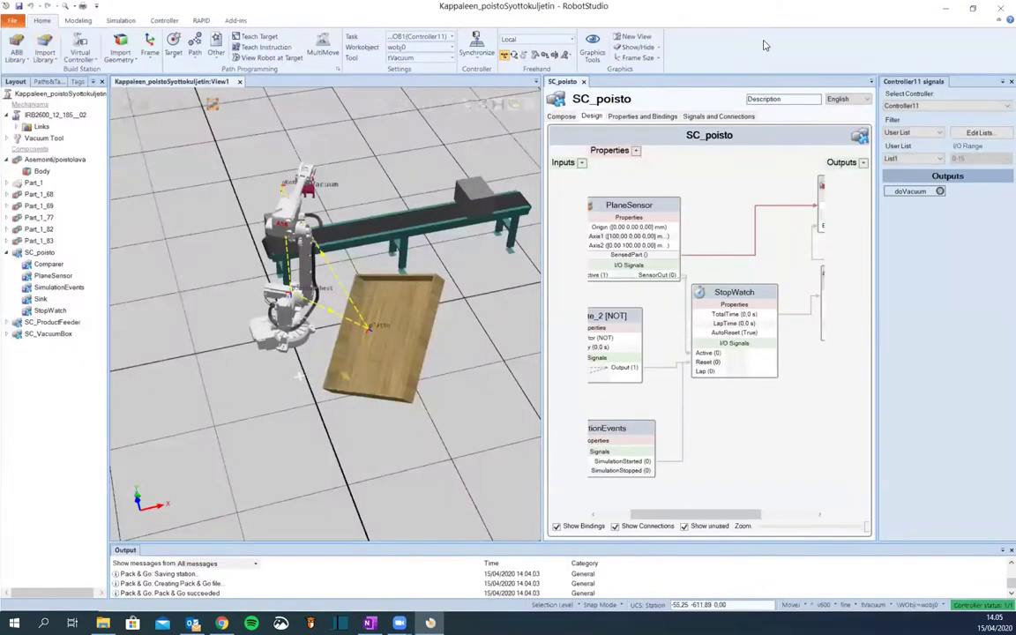